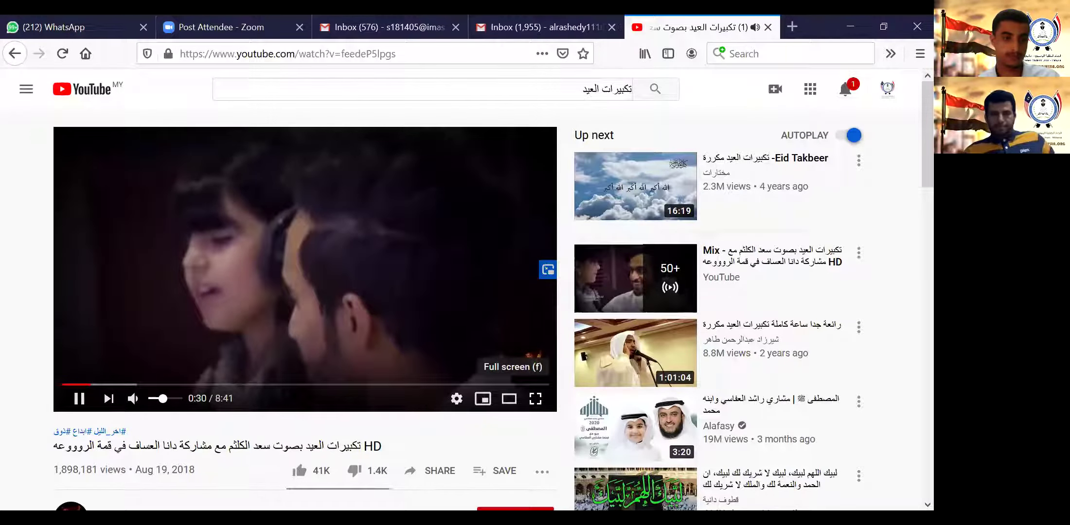
Show the playing Eid takbeer video in full screen on YouTube.
{"action": "left_click", "coordinate": [535, 399]}
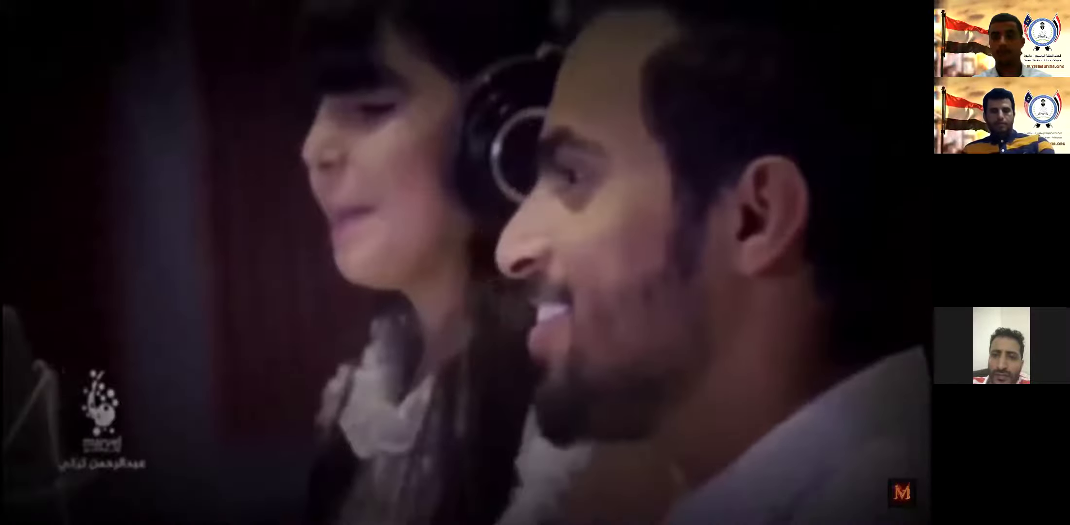
Exit full screen so the Eid takbeer video keeps playing on the YouTube watch page.
{"action": "key", "text": "Escape"}
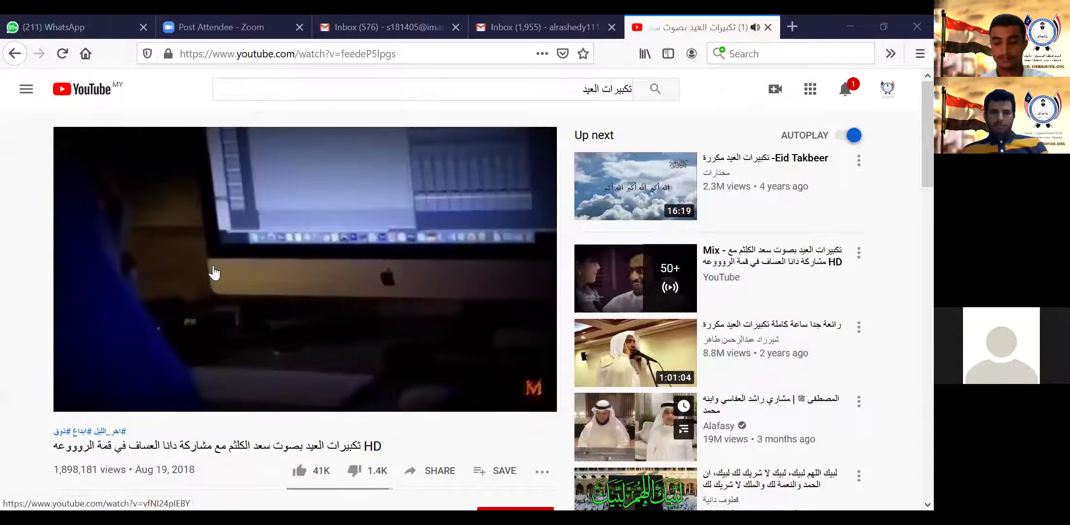
{"action": "left_click", "coordinate": [144, 27]}
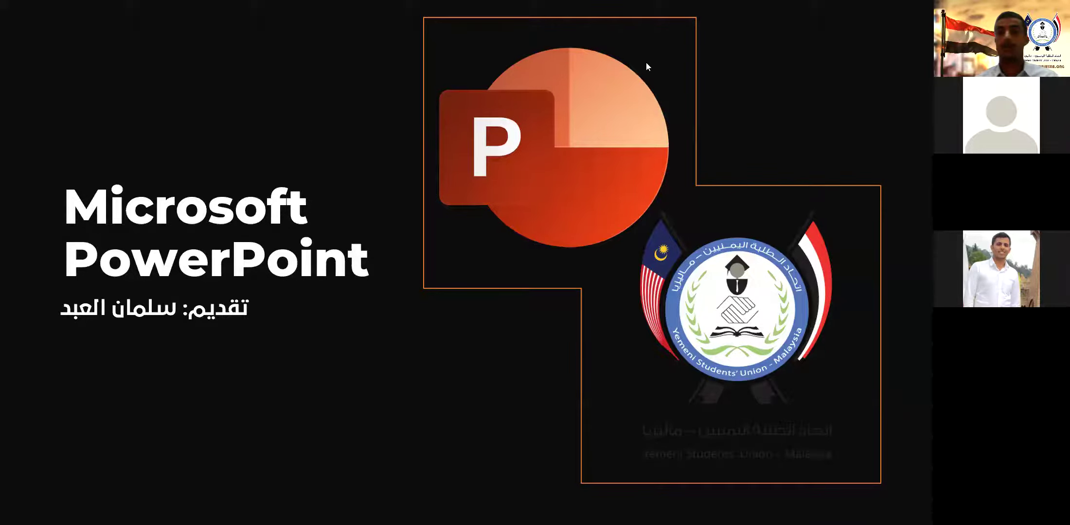
Advance the slideshow to the goals slide, then zoom into the shapes and ZoomSlides sections.
{"action": "left_click", "coordinate": [581, 148]}
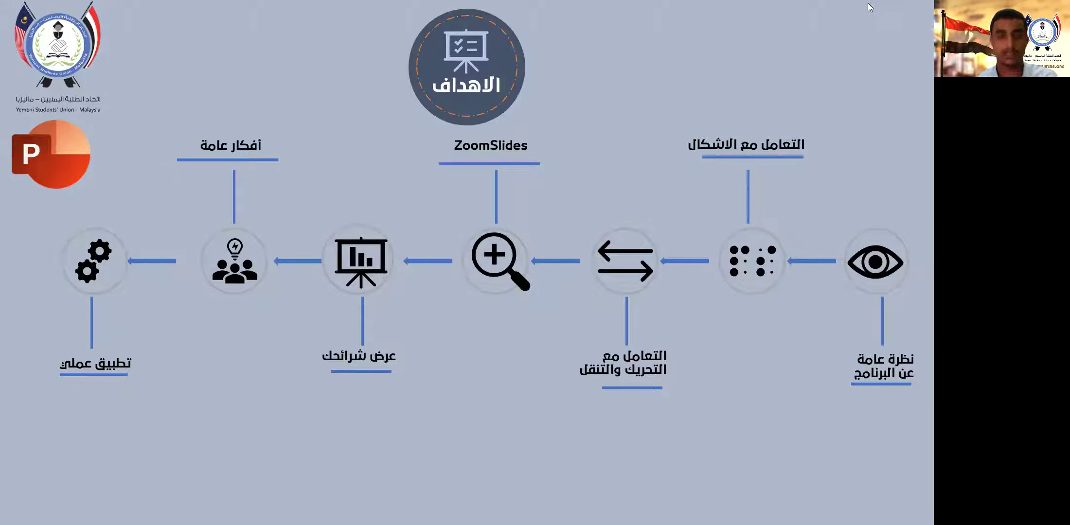
{"action": "left_click", "coordinate": [744, 96]}
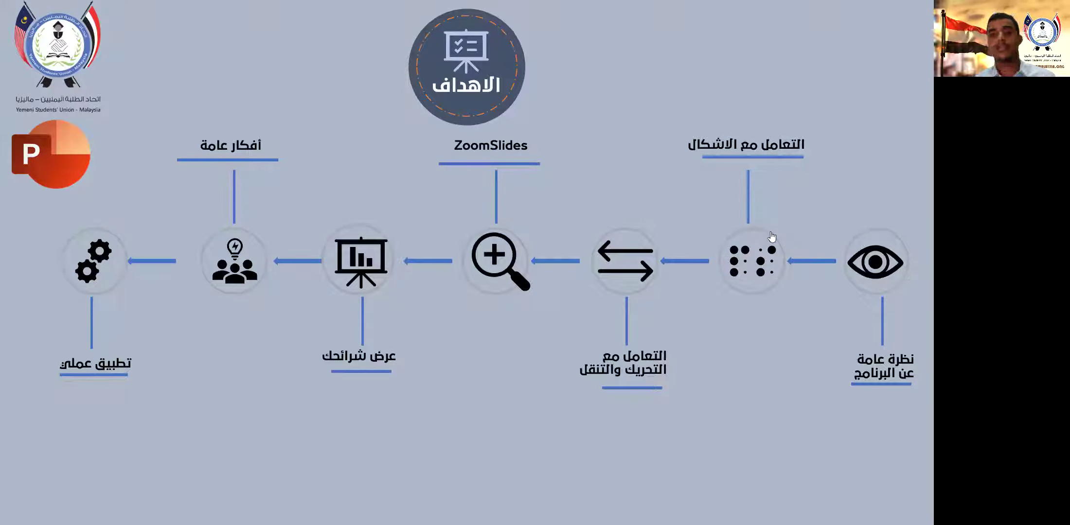
{"action": "left_click", "coordinate": [749, 260]}
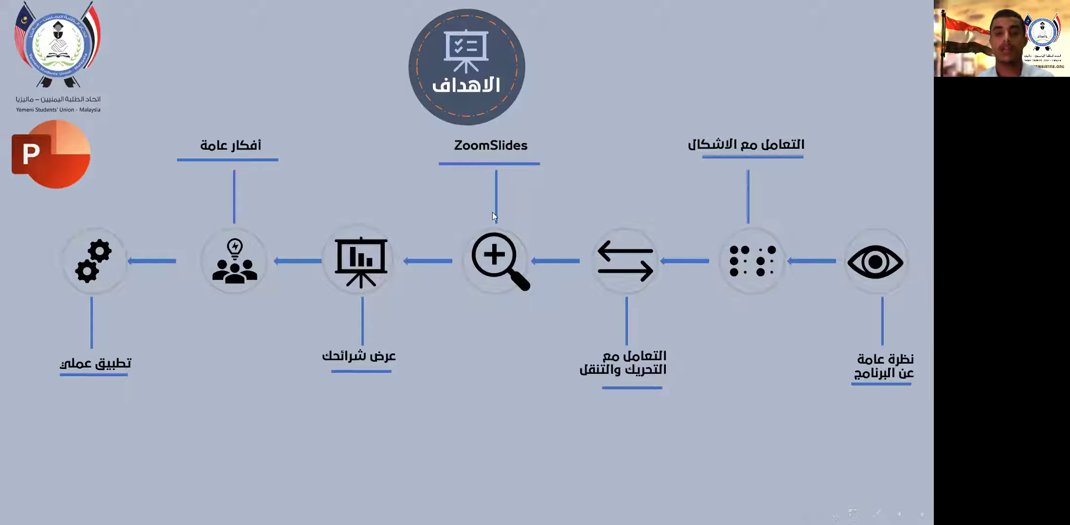
{"action": "left_click", "coordinate": [494, 245]}
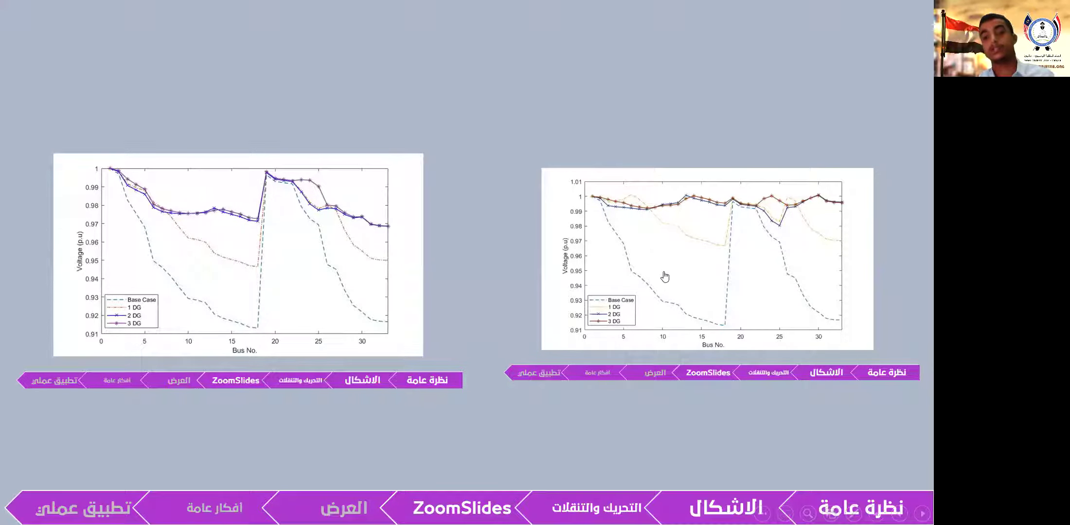
Enlarge the right voltage plot, step back out, then jump into the overview section.
{"action": "left_click", "coordinate": [719, 235]}
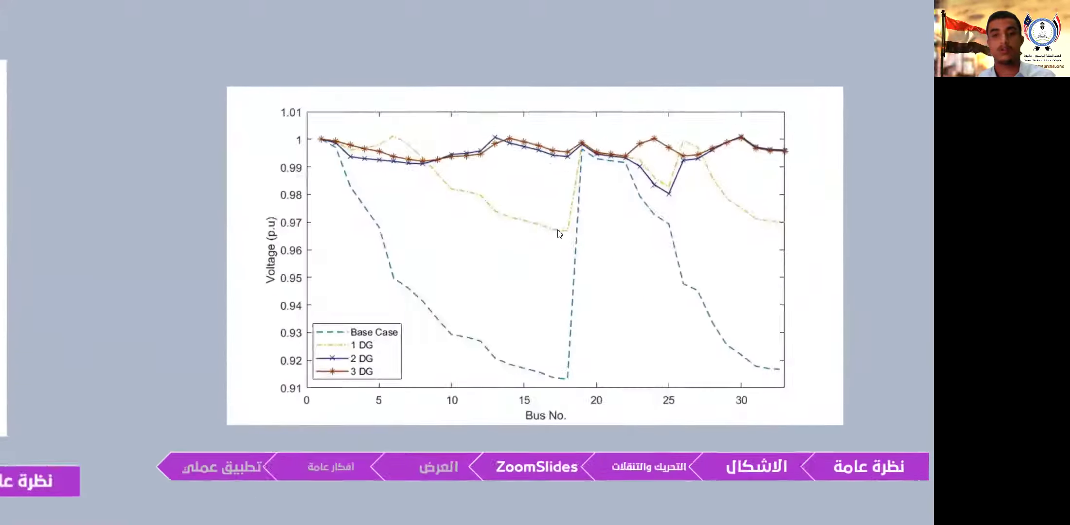
{"action": "left_click", "coordinate": [557, 230]}
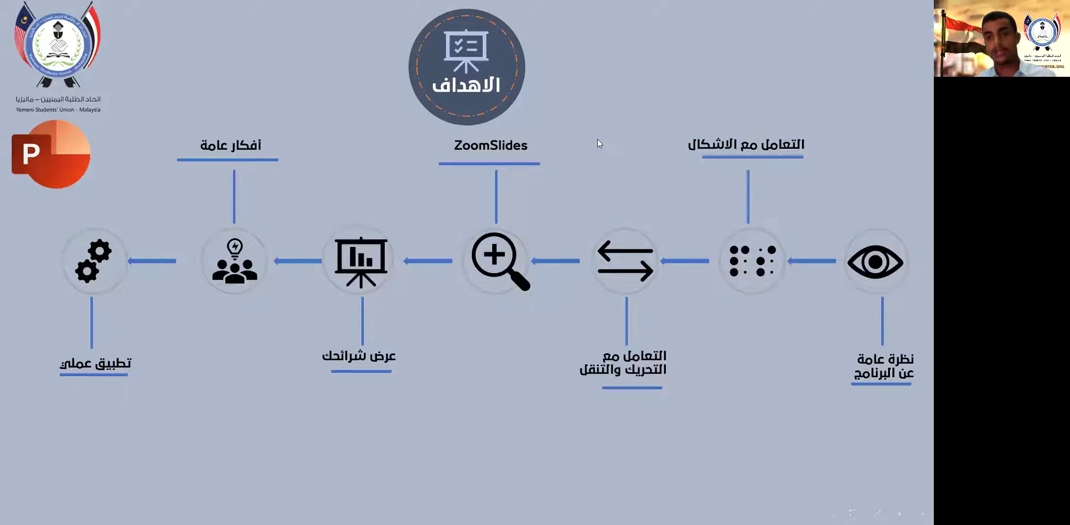
{"action": "left_click", "coordinate": [872, 269]}
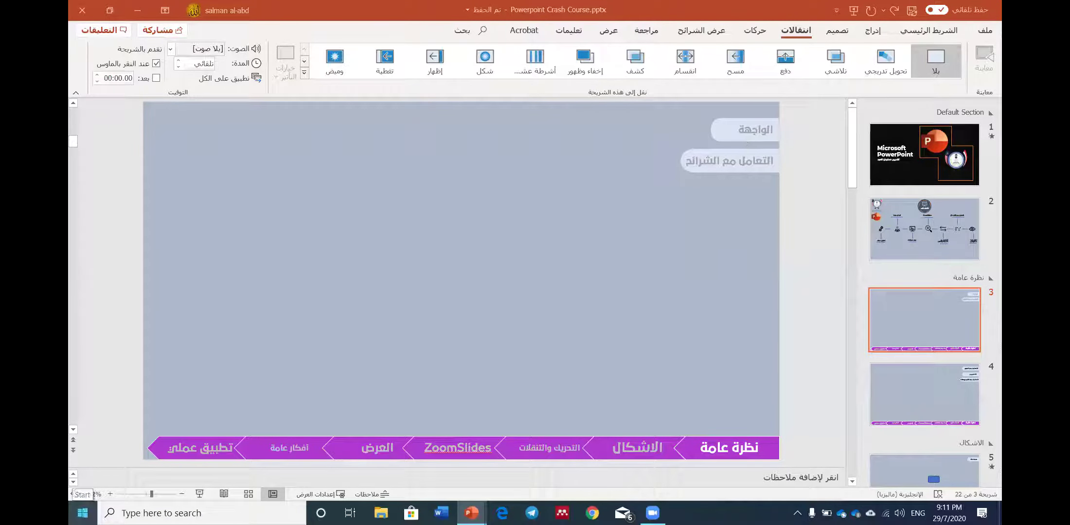
Launch a new PowerPoint instance by searching 'po' from the Start menu.
{"action": "left_click", "coordinate": [82, 512]}
{"action": "type", "text": "po"}
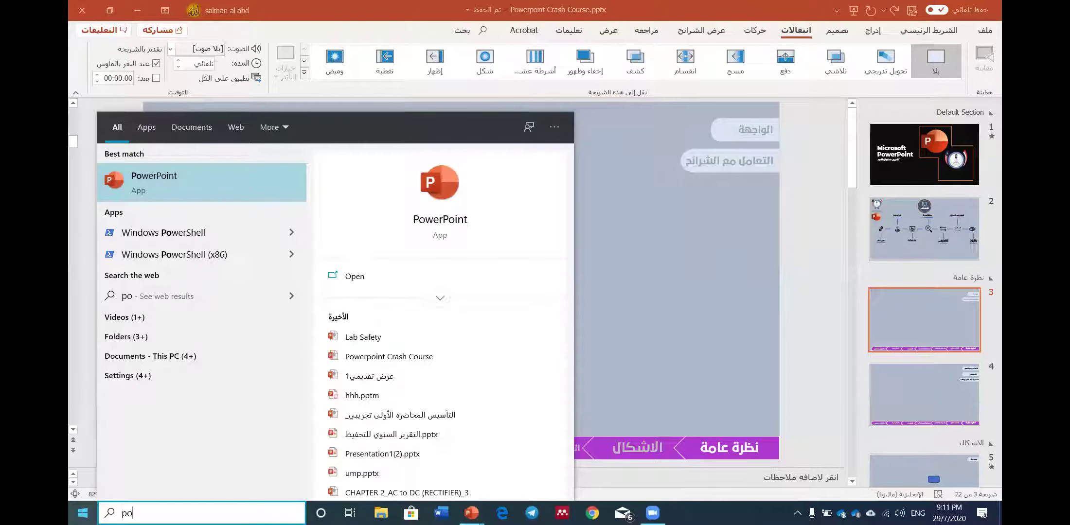
{"action": "left_click", "coordinate": [217, 178]}
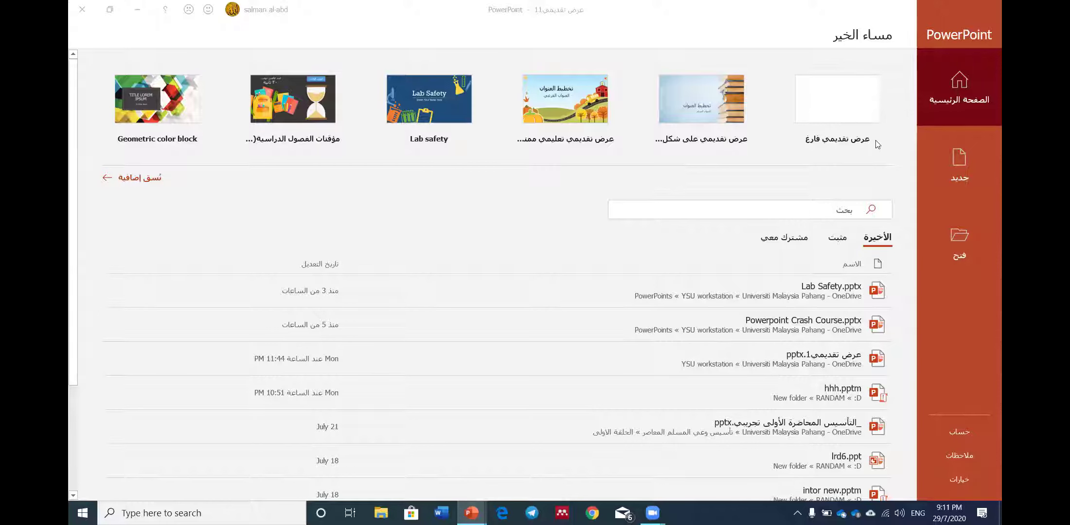
Create a new blank presentation, عرض تقديمي11, and return to the File start page.
{"action": "left_click", "coordinate": [956, 239]}
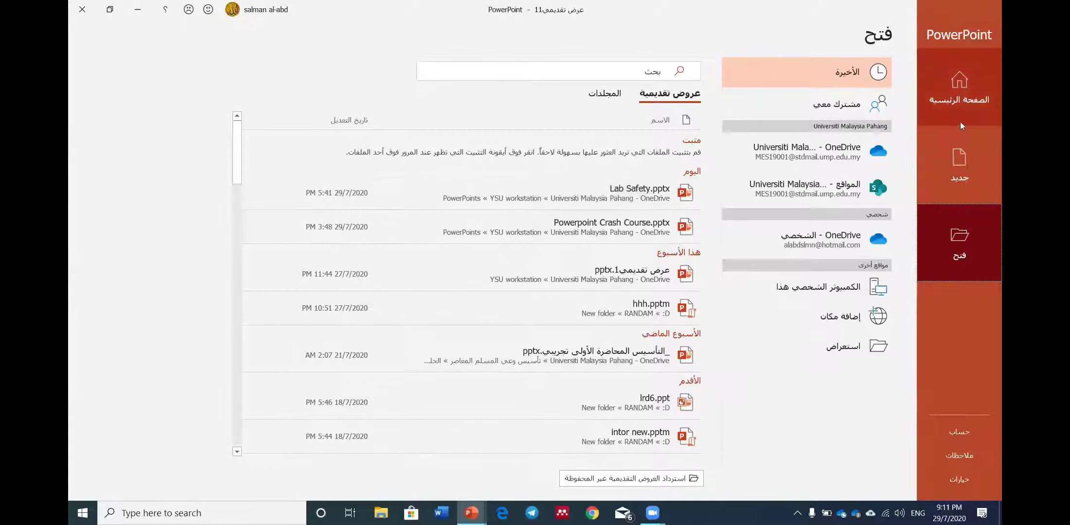
{"action": "left_click", "coordinate": [956, 146]}
{"action": "left_click", "coordinate": [835, 101]}
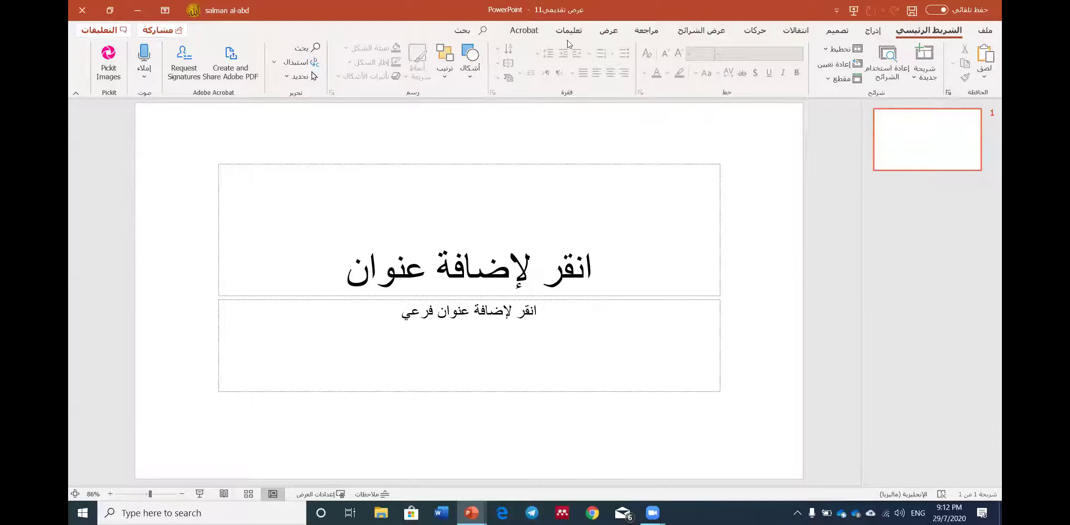
{"action": "left_click", "coordinate": [981, 30]}
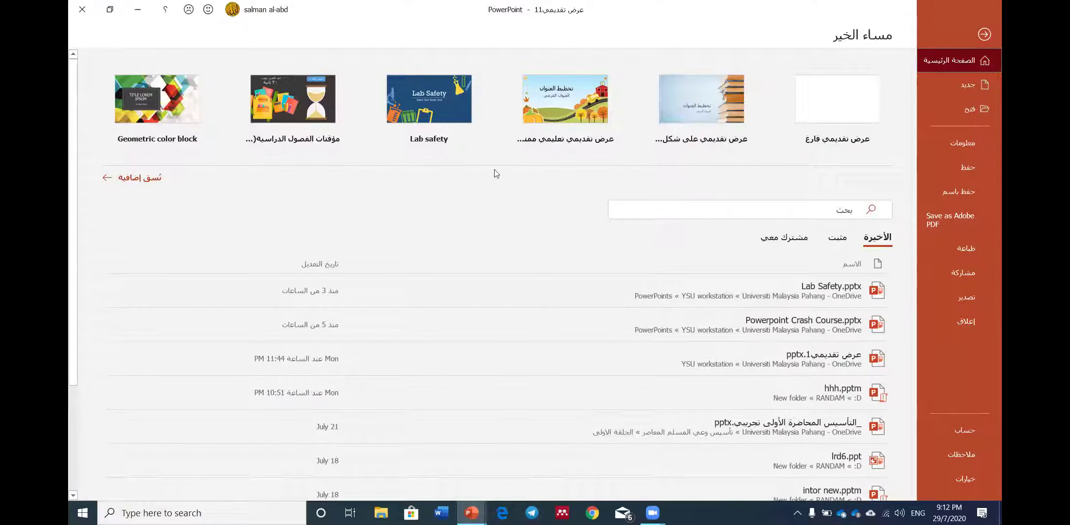
Browse the templates, including the التعليم category, and create a presentation from the book-stack template.
{"action": "left_click", "coordinate": [141, 178]}
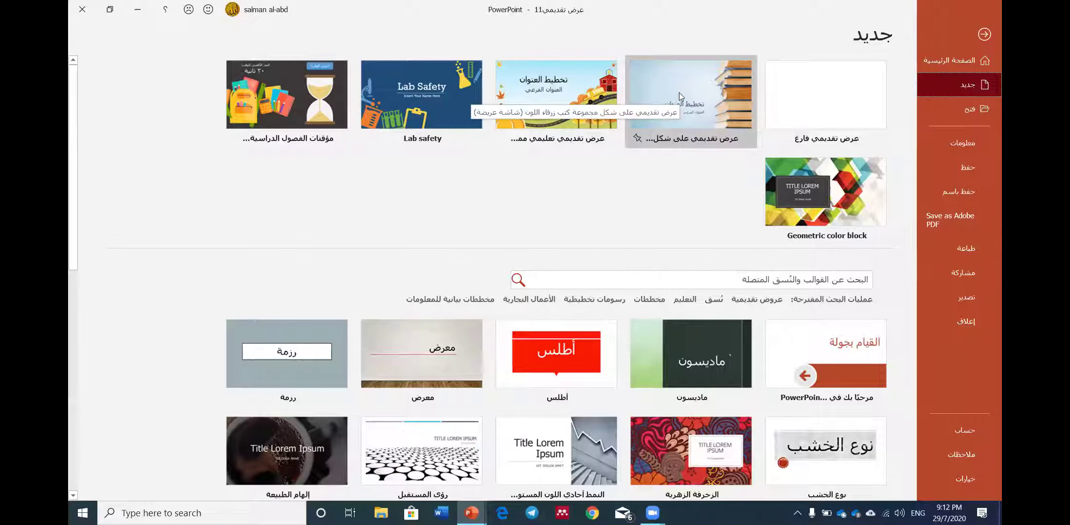
{"action": "scroll", "coordinate": [678, 260], "scroll_direction": "down", "scroll_amount": 2}
{"action": "scroll", "coordinate": [705, 248], "scroll_direction": "down", "scroll_amount": 3}
{"action": "scroll", "coordinate": [743, 238], "scroll_direction": "down", "scroll_amount": 2}
{"action": "scroll", "coordinate": [742, 238], "scroll_direction": "down", "scroll_amount": 3}
{"action": "scroll", "coordinate": [758, 236], "scroll_direction": "up", "scroll_amount": 8}
{"action": "scroll", "coordinate": [773, 235], "scroll_direction": "up", "scroll_amount": 1}
{"action": "scroll", "coordinate": [784, 234], "scroll_direction": "down", "scroll_amount": 1}
{"action": "left_click", "coordinate": [685, 182]}
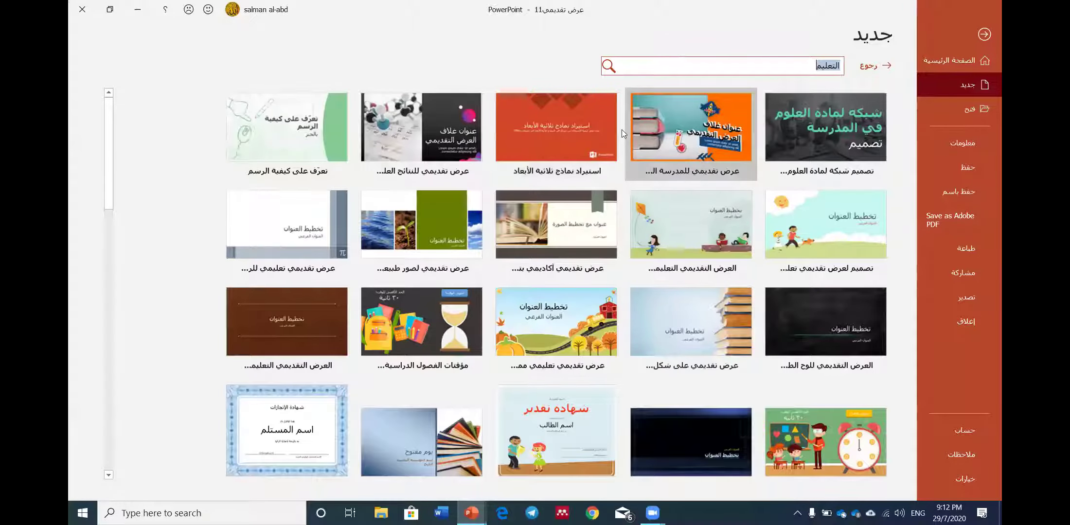
{"action": "left_click", "coordinate": [968, 85]}
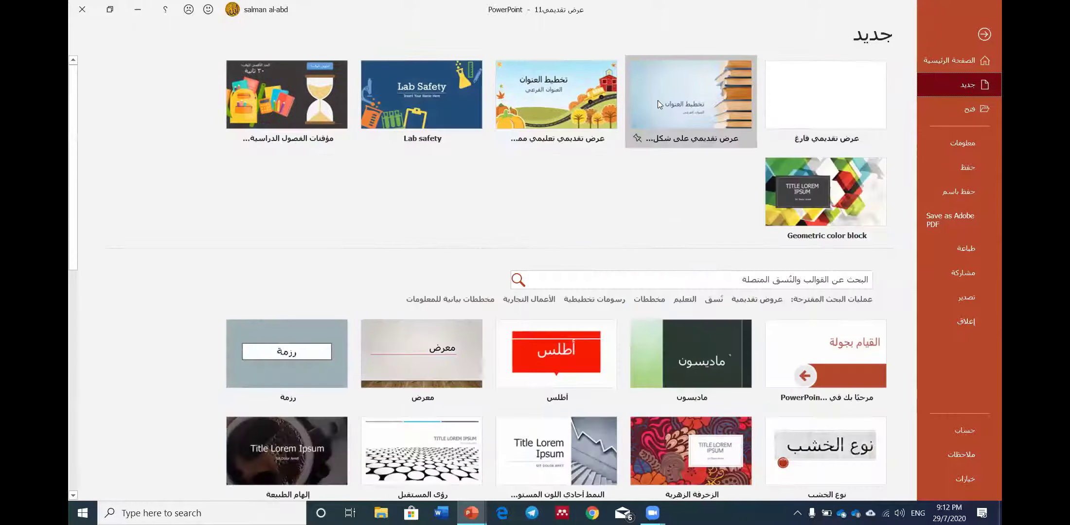
{"action": "left_click", "coordinate": [649, 76]}
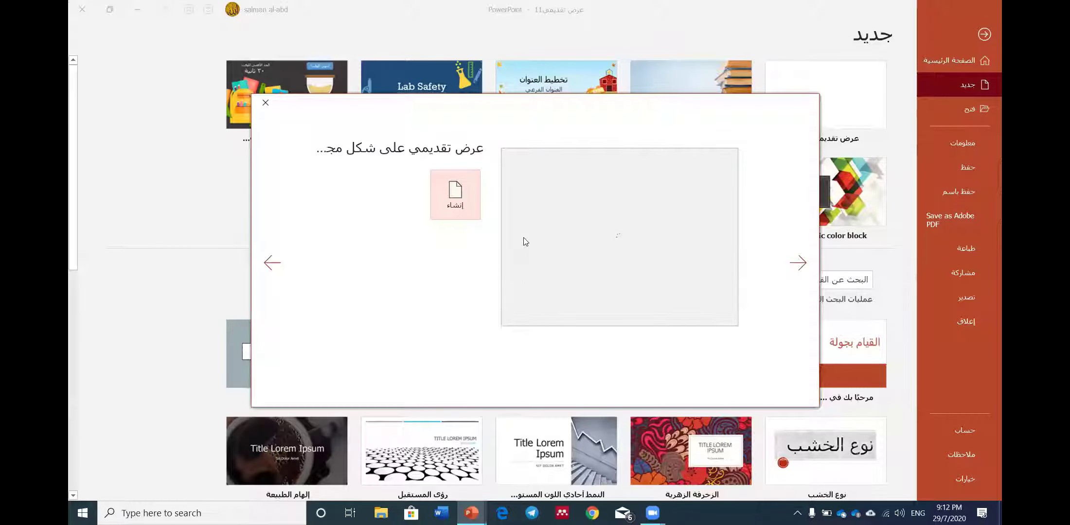
{"action": "left_click", "coordinate": [459, 194]}
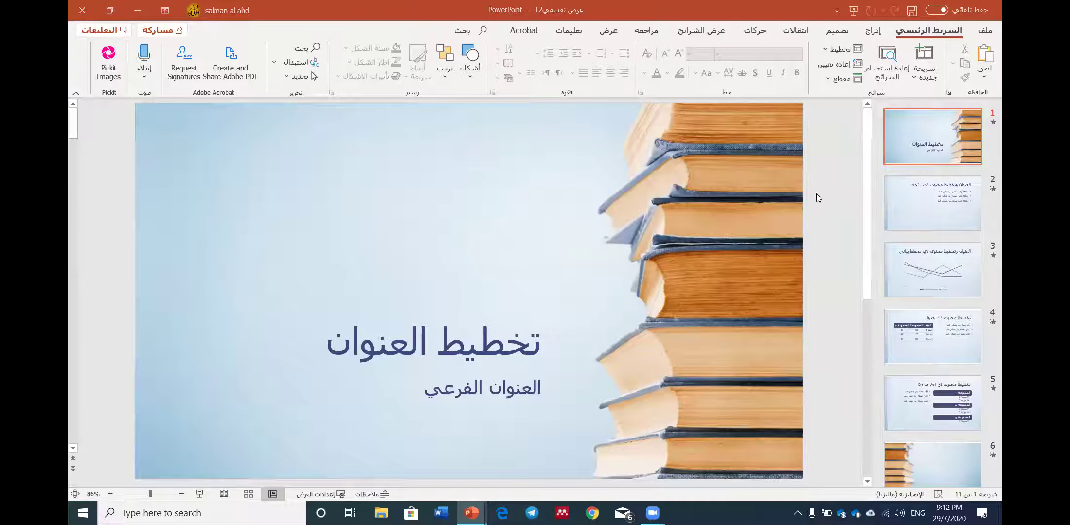
Type the test characters 'ا' and 'dsas' into the book template's title.
{"action": "left_click", "coordinate": [465, 344]}
{"action": "type", "text": "ا"}
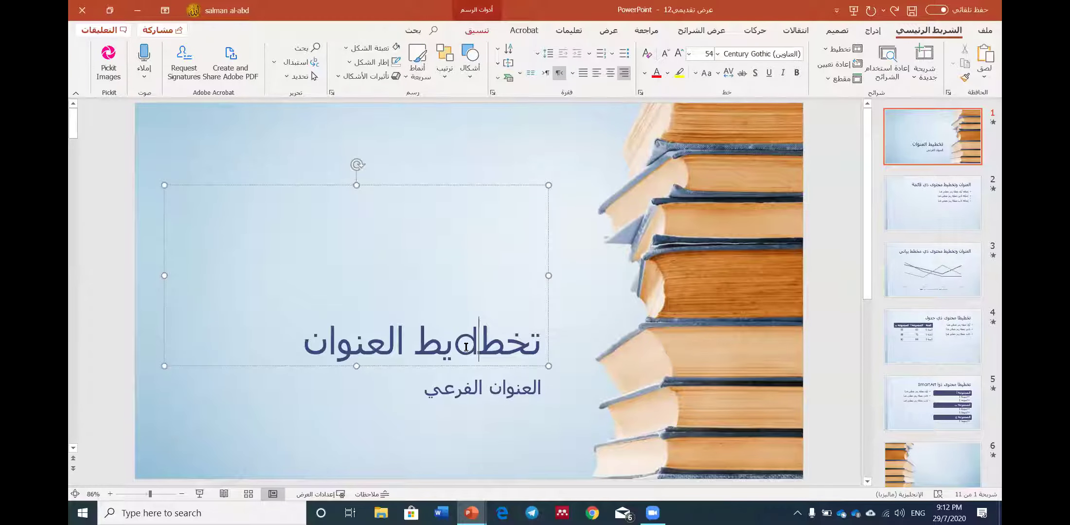
{"action": "double_click", "coordinate": [464, 344]}
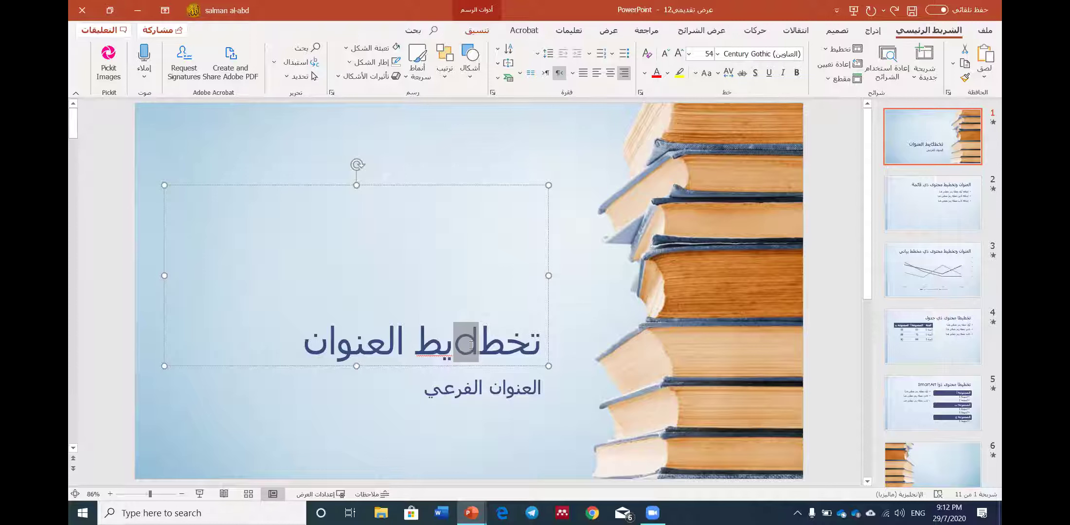
{"action": "type", "text": "dsas"}
View slide 2 and the chart on slide 3, then return to the File start page.
{"action": "left_click", "coordinate": [933, 204]}
{"action": "left_click", "coordinate": [926, 285]}
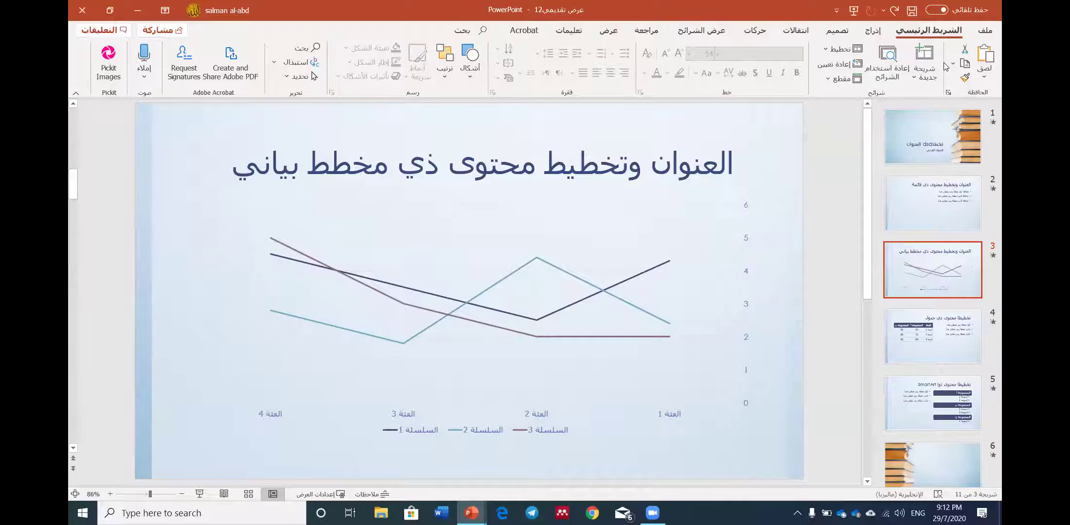
{"action": "left_click", "coordinate": [985, 31]}
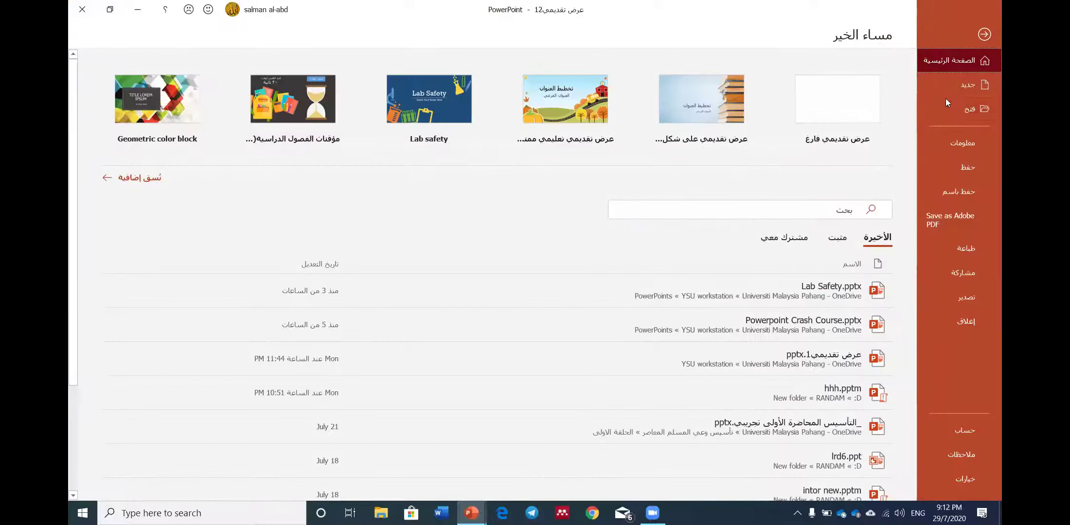
Create another blank presentation, عرض تقديمي13, and look through the Design, Home and Insert commands.
{"action": "left_click", "coordinate": [852, 115]}
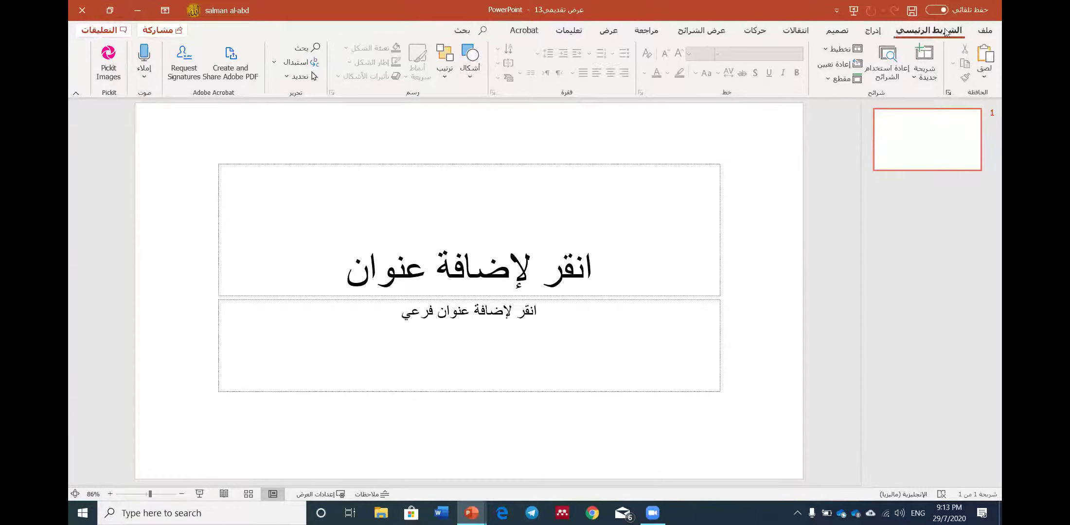
{"action": "left_click", "coordinate": [841, 33]}
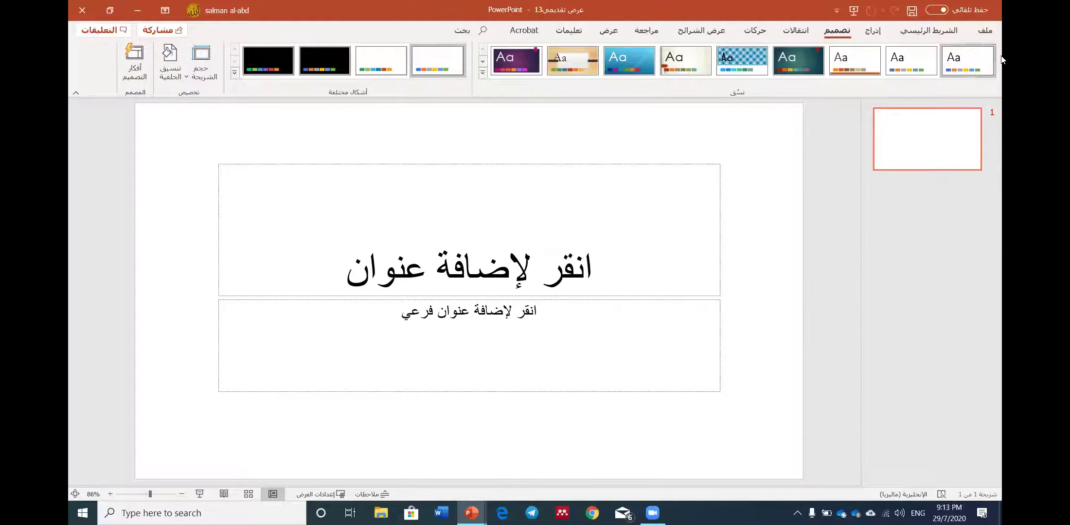
{"action": "left_click", "coordinate": [929, 33]}
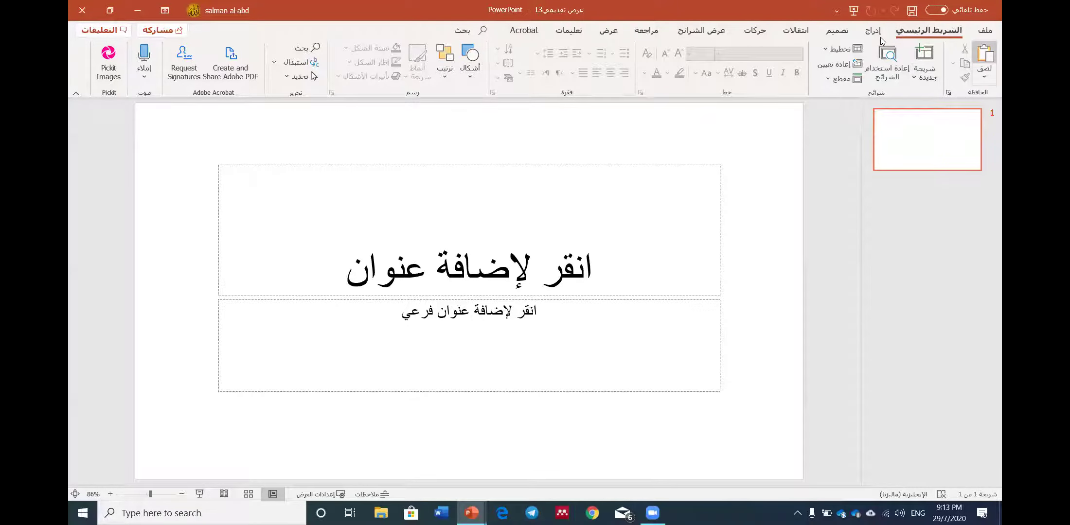
{"action": "left_click", "coordinate": [533, 246]}
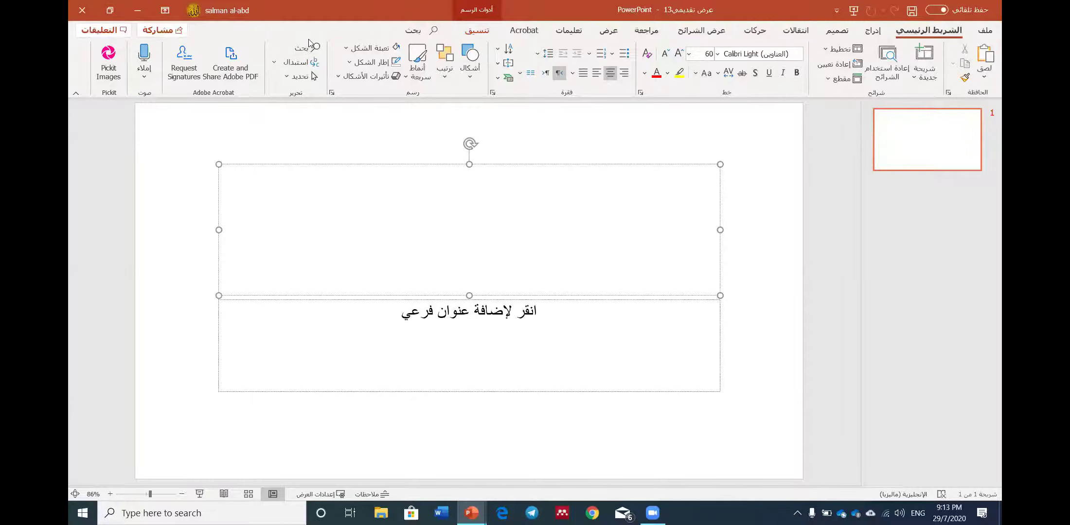
{"action": "left_click", "coordinate": [873, 33]}
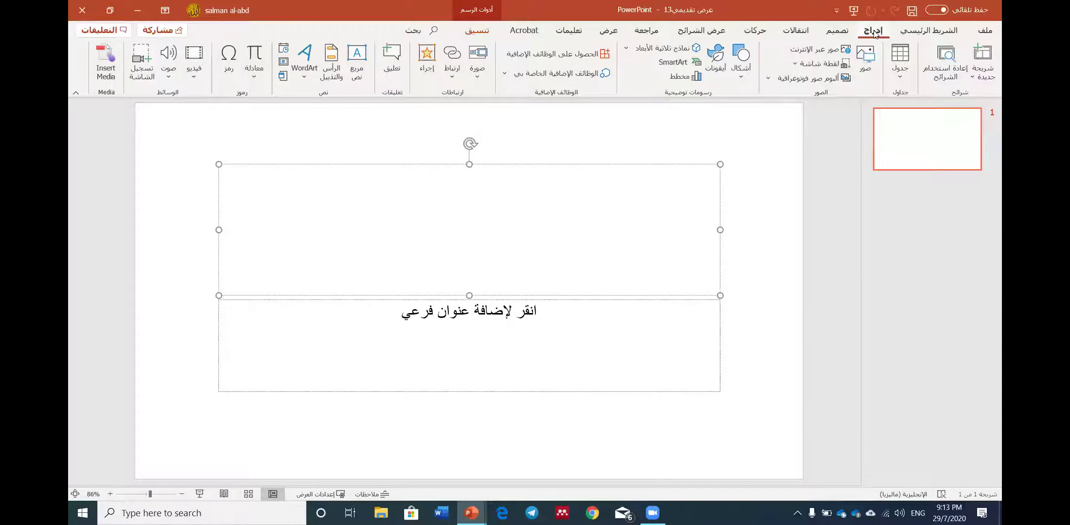
Deselect the title placeholder and expand the full Design themes gallery.
{"action": "left_click", "coordinate": [837, 30]}
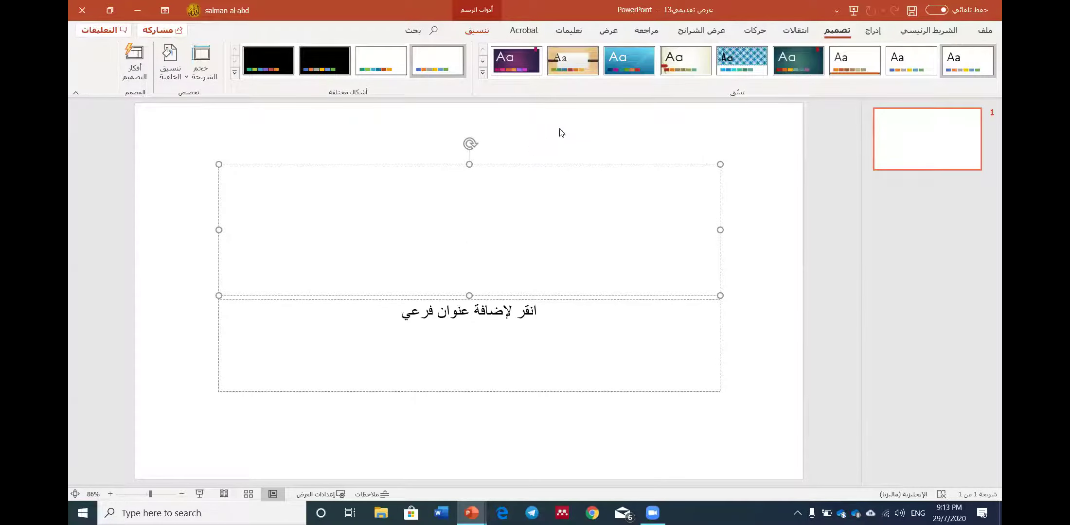
{"action": "left_click", "coordinate": [792, 130]}
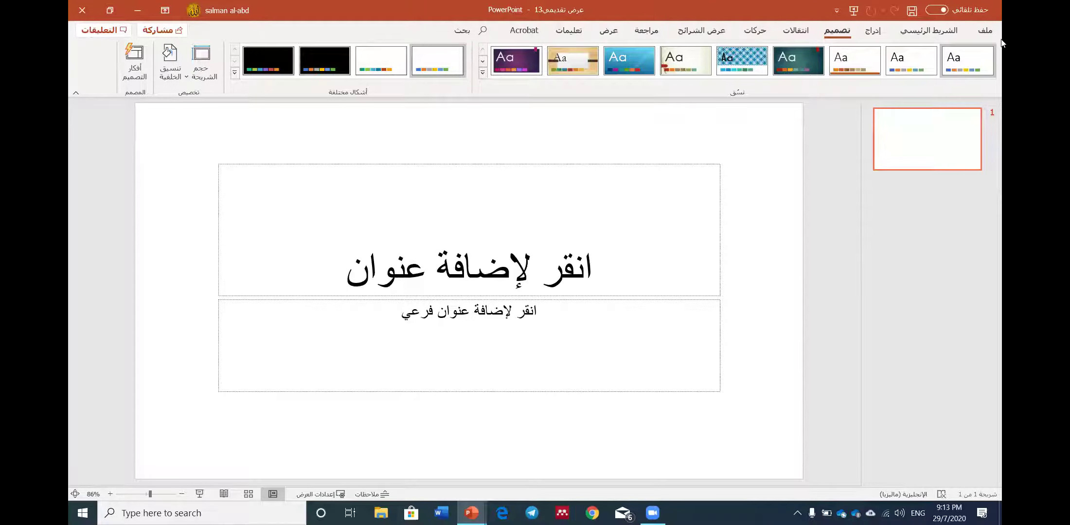
{"action": "left_click", "coordinate": [482, 73]}
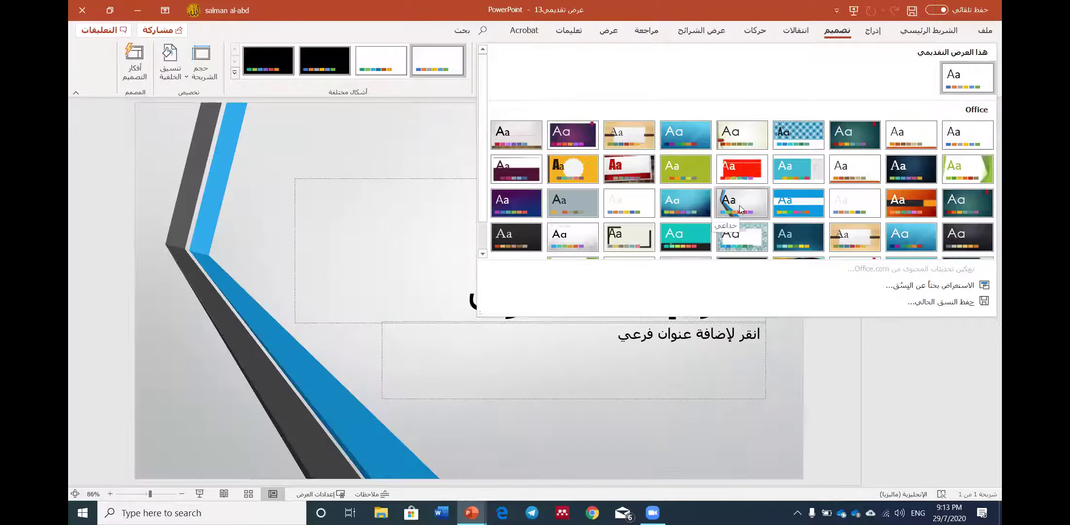
Apply the blue-and-black striped theme, then type 'ff' as the title and 'الي' as the subtitle.
{"action": "left_click", "coordinate": [739, 206]}
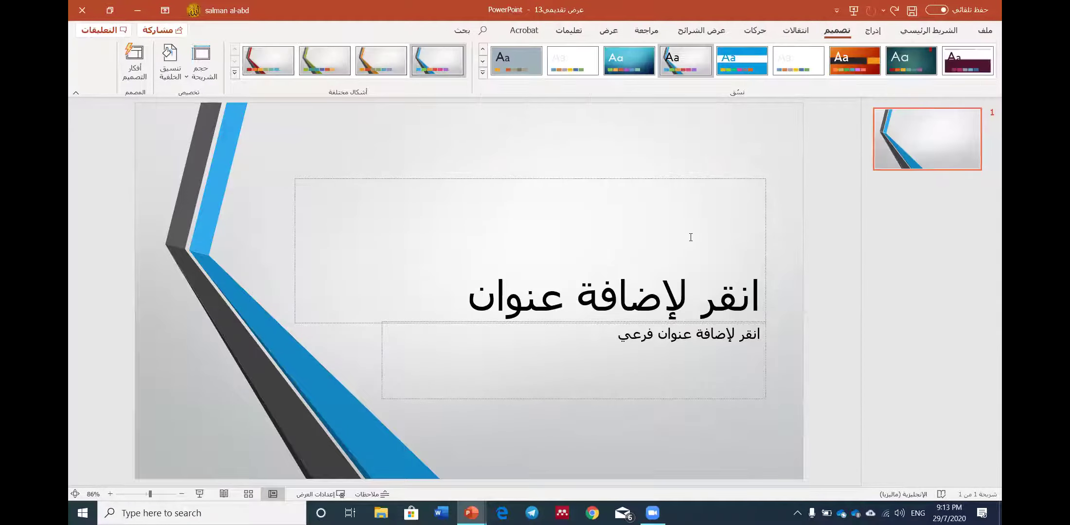
{"action": "left_click", "coordinate": [672, 277]}
{"action": "type", "text": "ff"}
{"action": "key", "text": "ctrl+Return"}
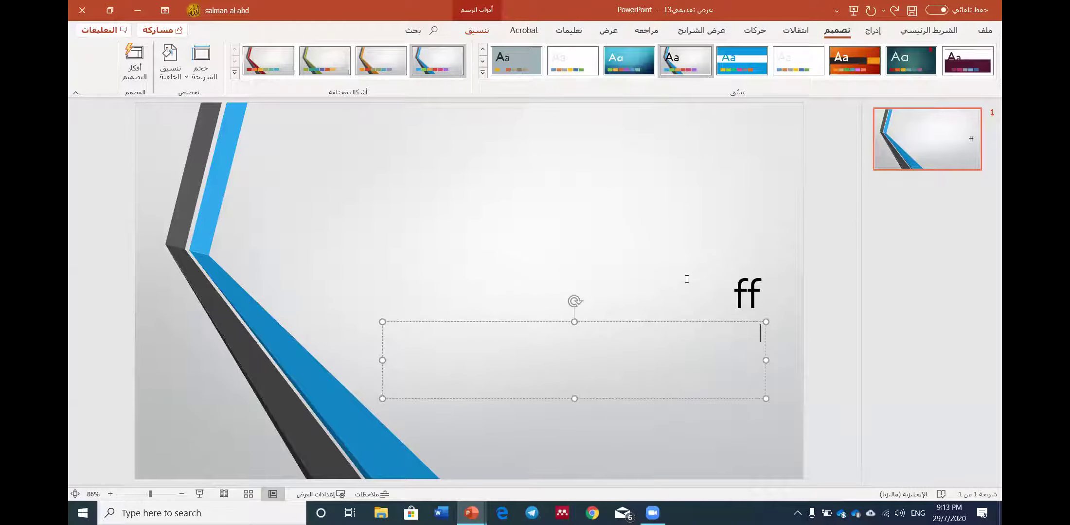
{"action": "key", "text": "alt+shift"}
{"action": "type", "text": "الي"}
Restyle the slide with the grey-blue theme in its yellow-green variant and close Design Ideas.
{"action": "left_click", "coordinate": [664, 268]}
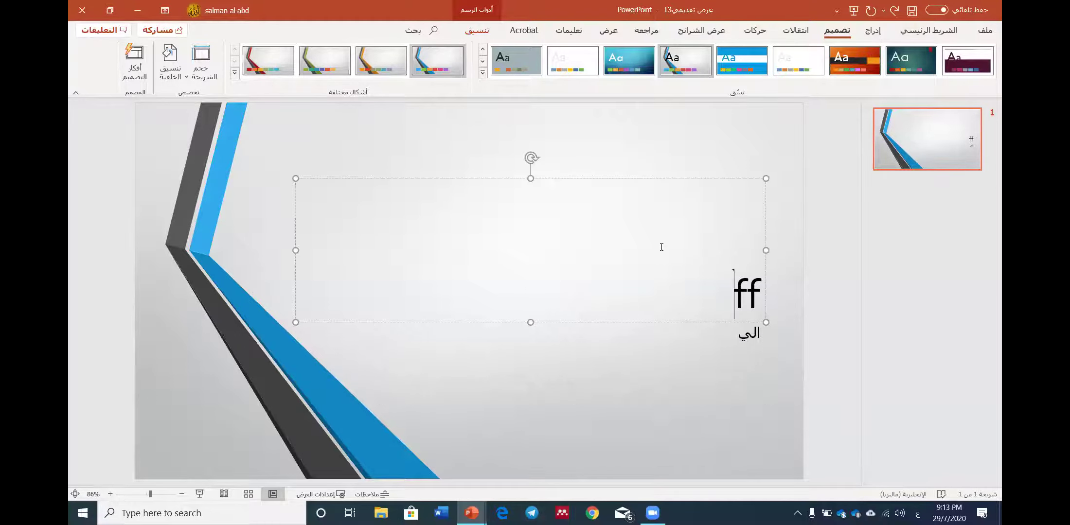
{"action": "left_click", "coordinate": [235, 72]}
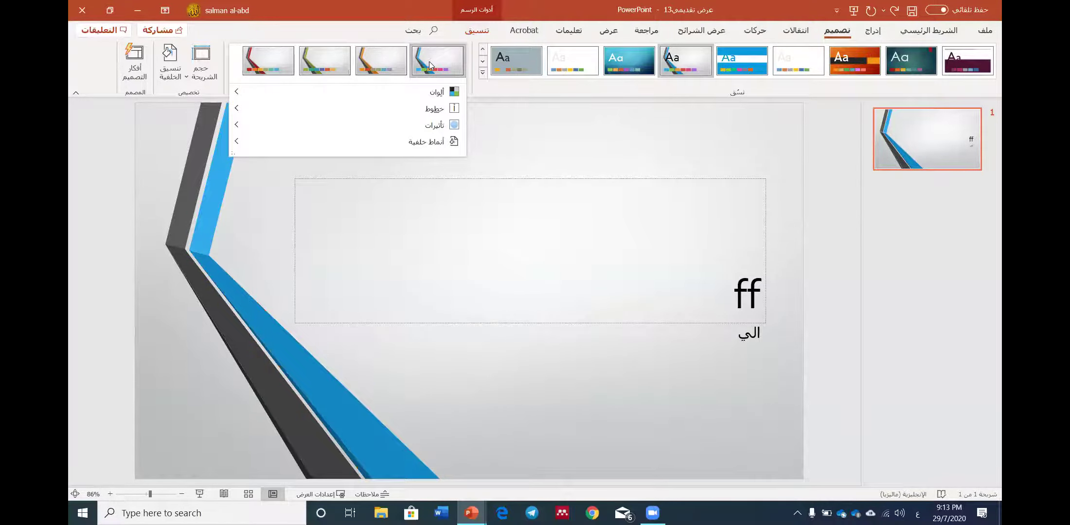
{"action": "left_click", "coordinate": [448, 66]}
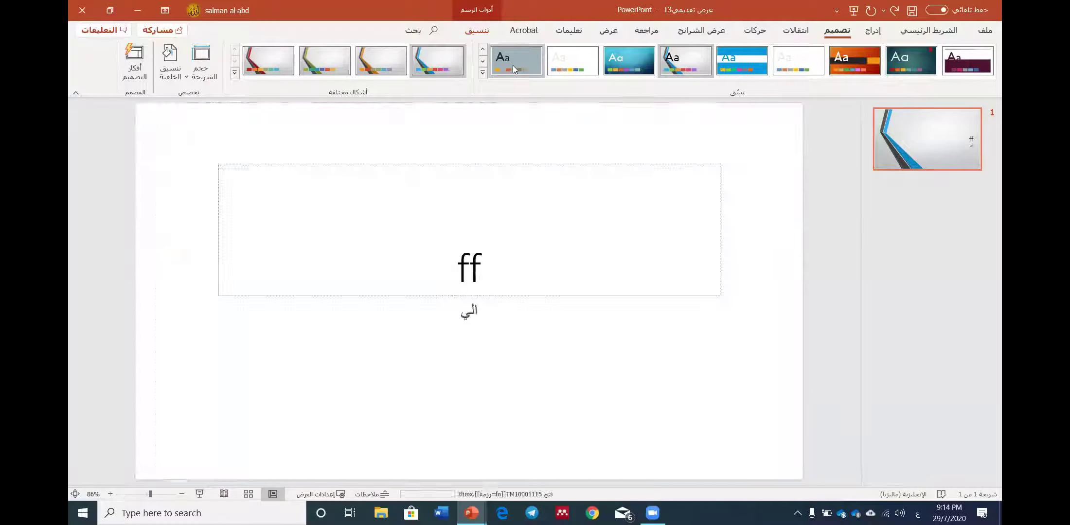
{"action": "left_click", "coordinate": [512, 65]}
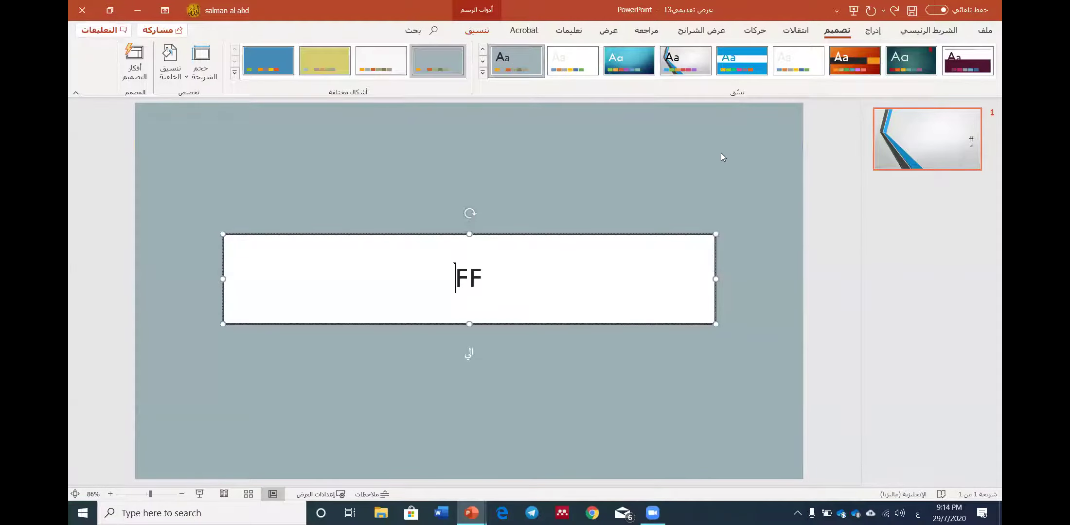
{"action": "left_click", "coordinate": [324, 60]}
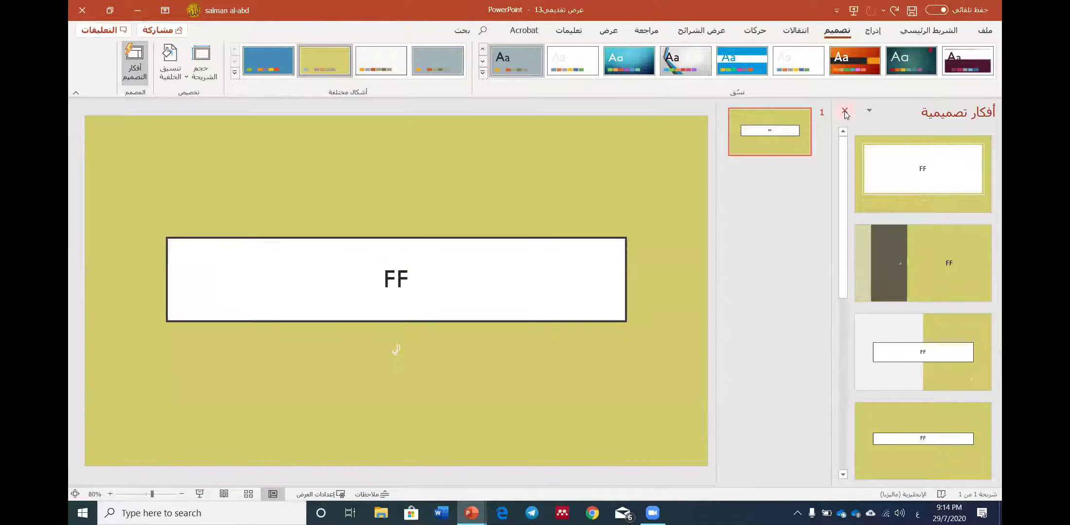
{"action": "left_click", "coordinate": [844, 110]}
{"action": "left_click", "coordinate": [793, 32]}
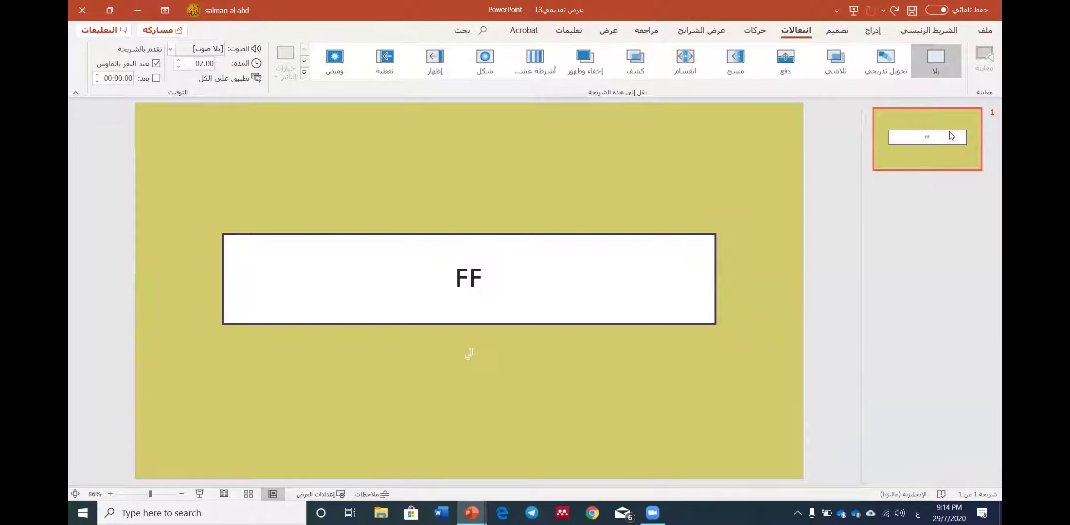
Insert a new dark olive-brown title-and-content slide after slide 1 and select it as slide 2.
{"action": "right_click", "coordinate": [917, 212]}
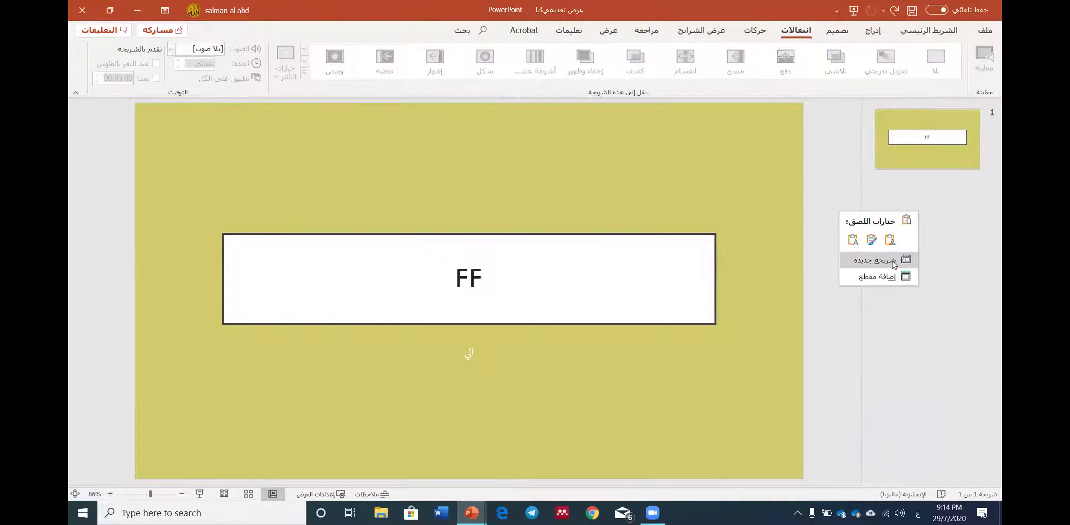
{"action": "left_click", "coordinate": [893, 262]}
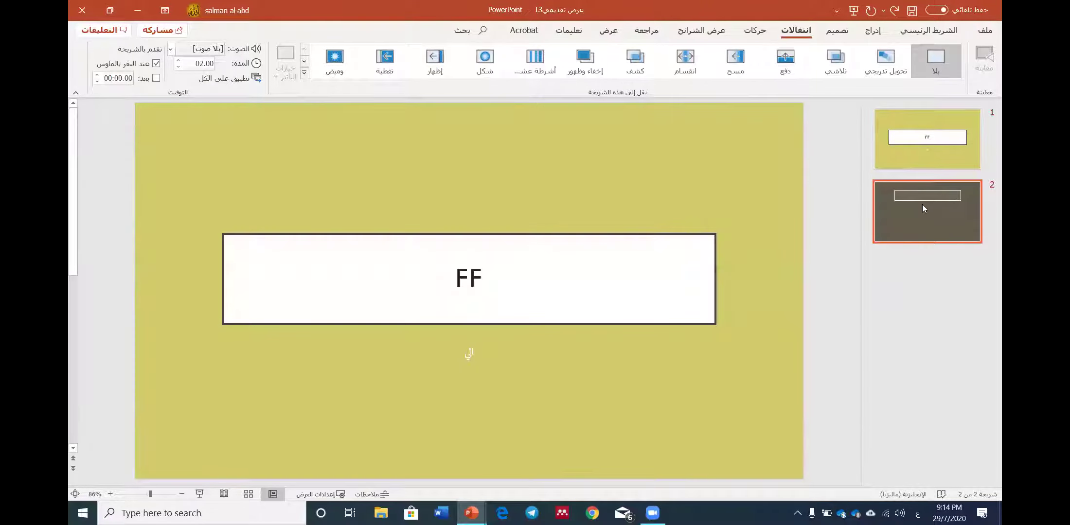
{"action": "left_click", "coordinate": [909, 141]}
{"action": "left_click", "coordinate": [914, 191]}
{"action": "left_click", "coordinate": [914, 141]}
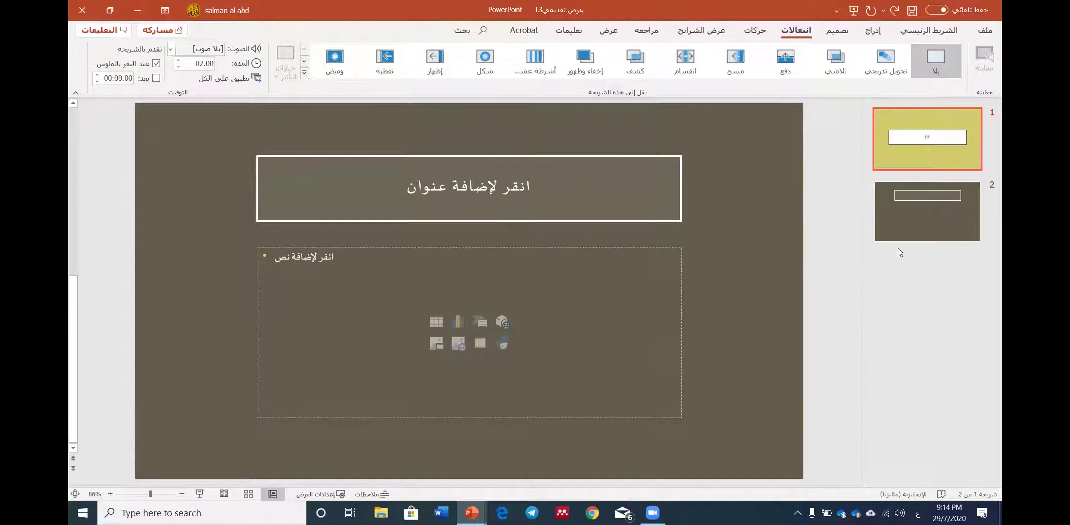
{"action": "left_click", "coordinate": [900, 252]}
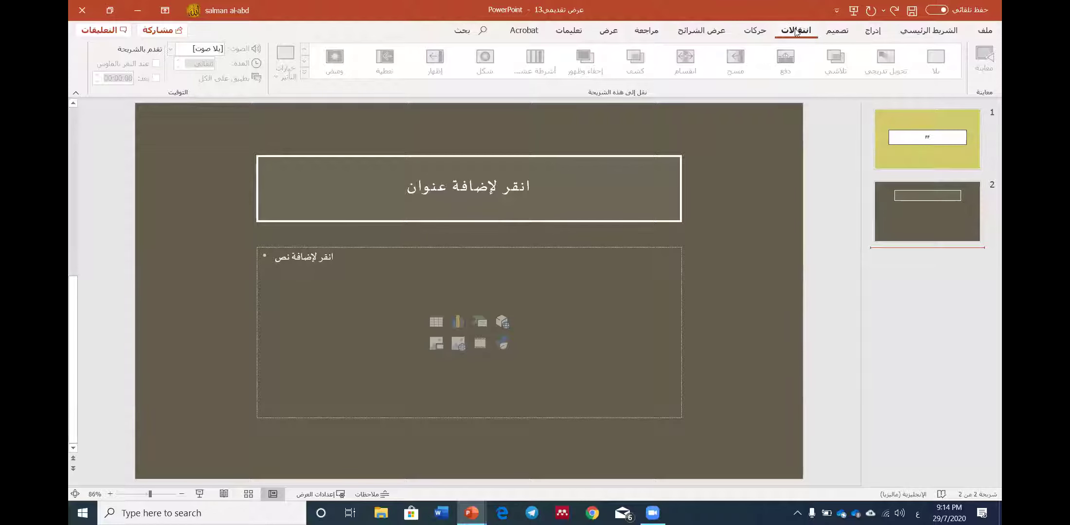
Browse the Animations and Slide Show tabs, selecting and then deselecting slide 2's title box.
{"action": "left_click", "coordinate": [755, 31]}
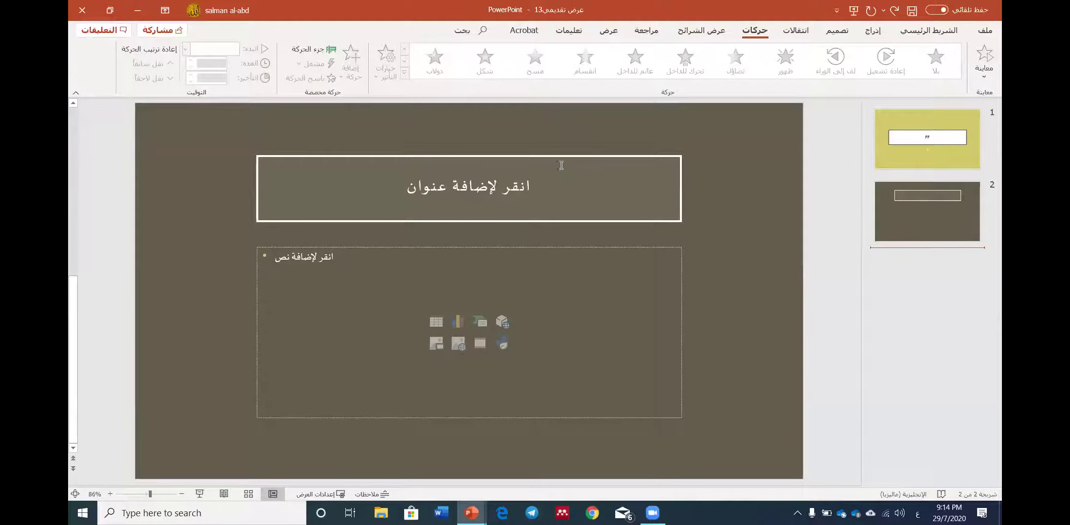
{"action": "left_click", "coordinate": [627, 155]}
{"action": "left_click", "coordinate": [695, 35]}
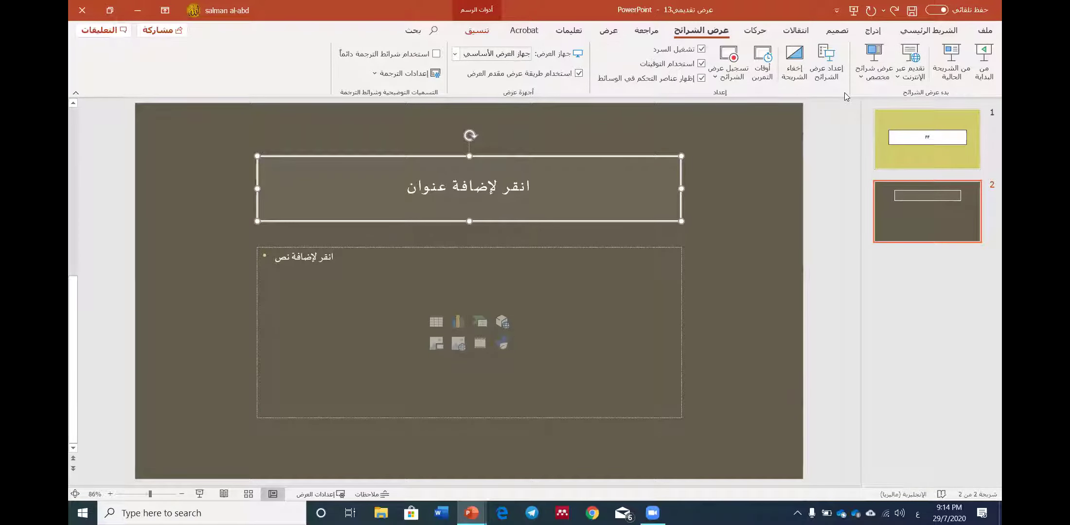
{"action": "left_click", "coordinate": [845, 176]}
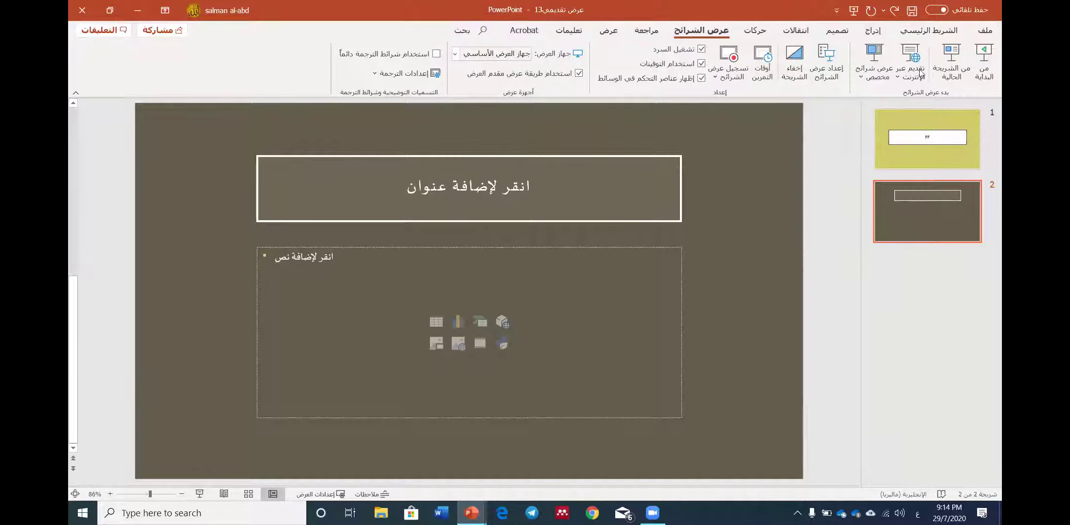
Run the slideshow from the beginning, advance to slide 2, and end it with Esc.
{"action": "left_click", "coordinate": [984, 62]}
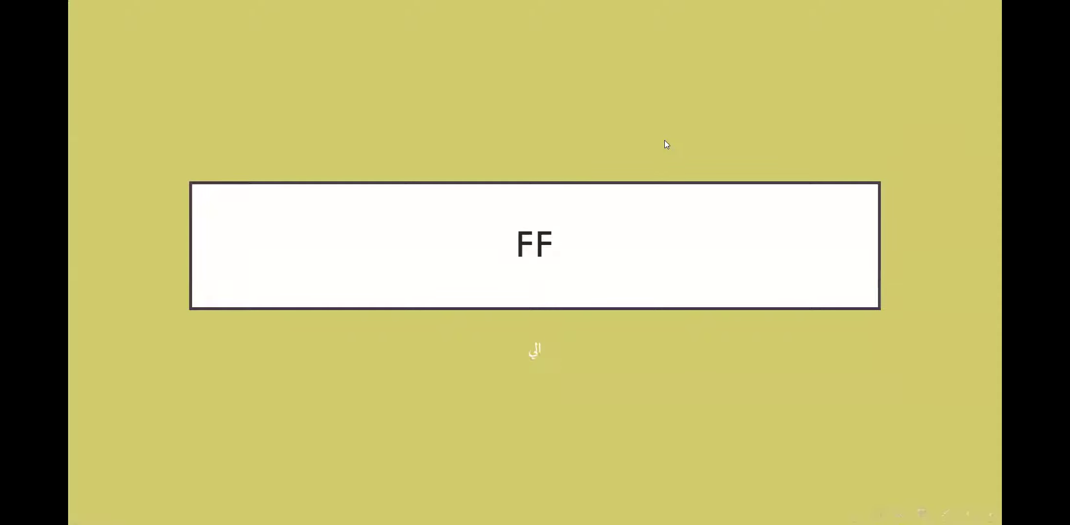
{"action": "left_click", "coordinate": [664, 140]}
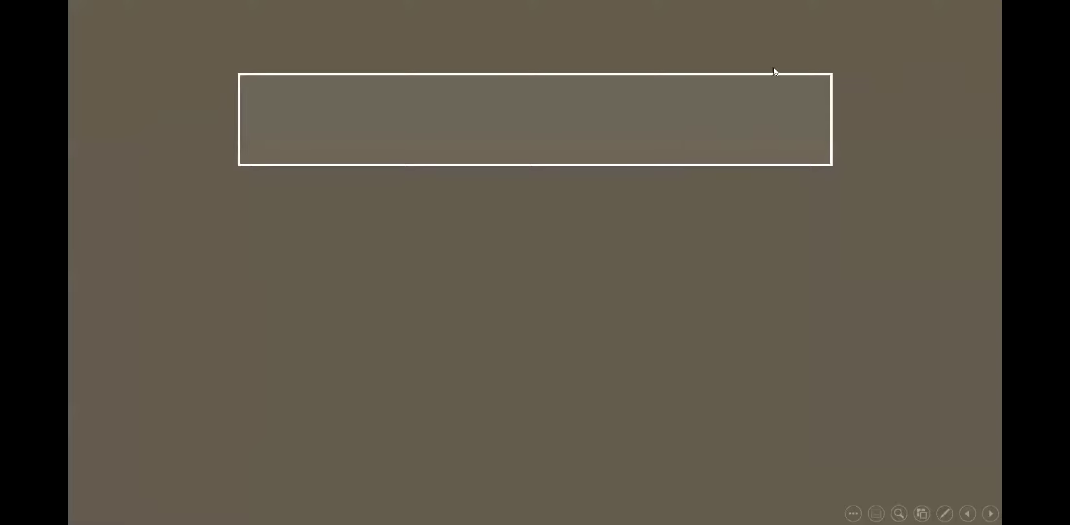
{"action": "key", "text": "Escape"}
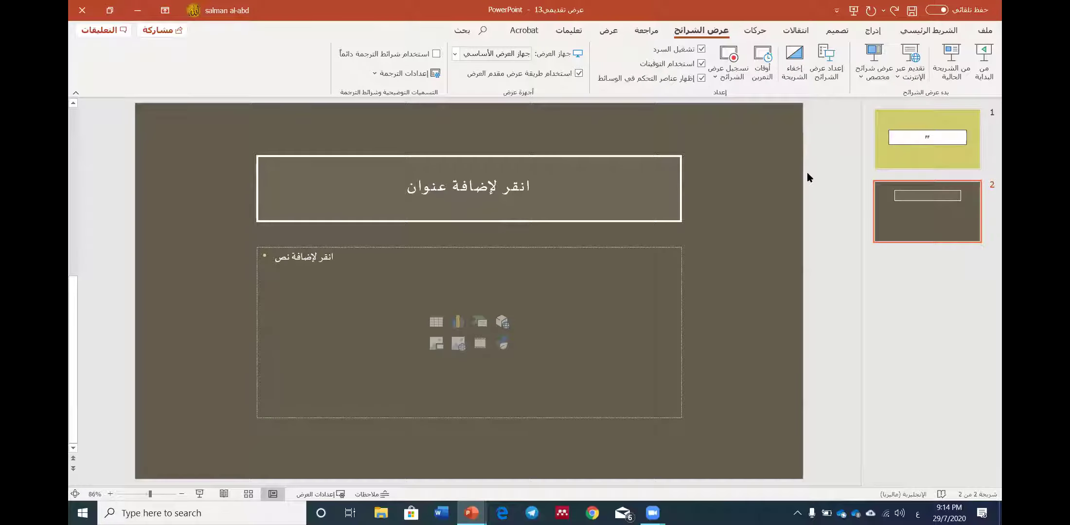
{"action": "scroll", "coordinate": [574, 287], "scroll_direction": "up", "scroll_amount": 1}
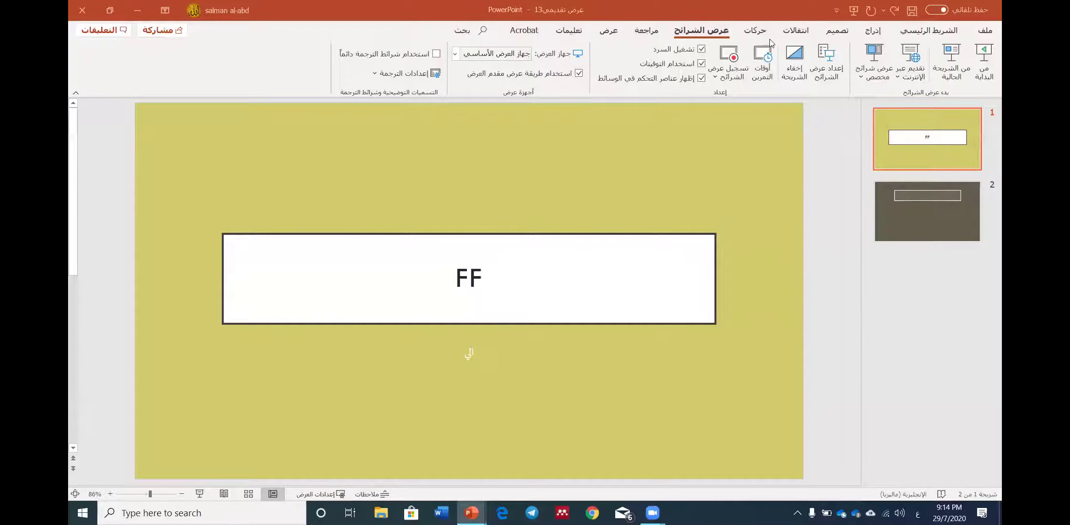
Tick Open (فتح) in the Customize Quick Access Toolbar list after briefly browsing the Transitions tab.
{"action": "right_click", "coordinate": [827, 14]}
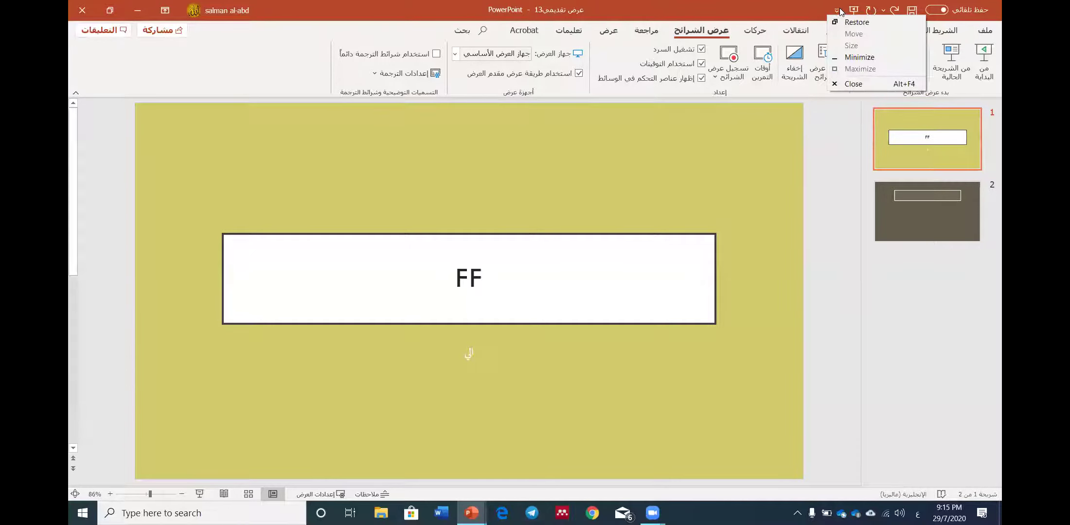
{"action": "left_click", "coordinate": [838, 10]}
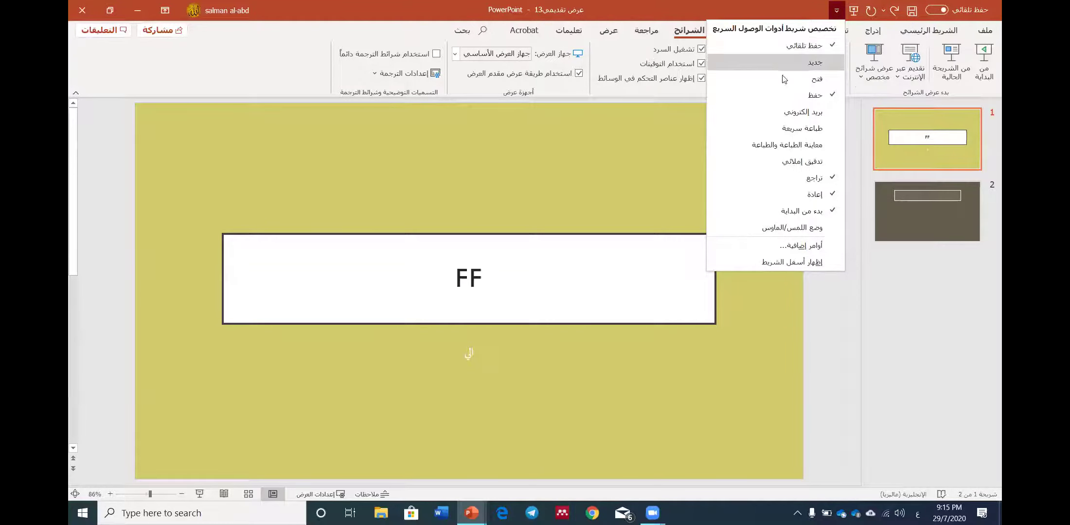
{"action": "left_click", "coordinate": [789, 4]}
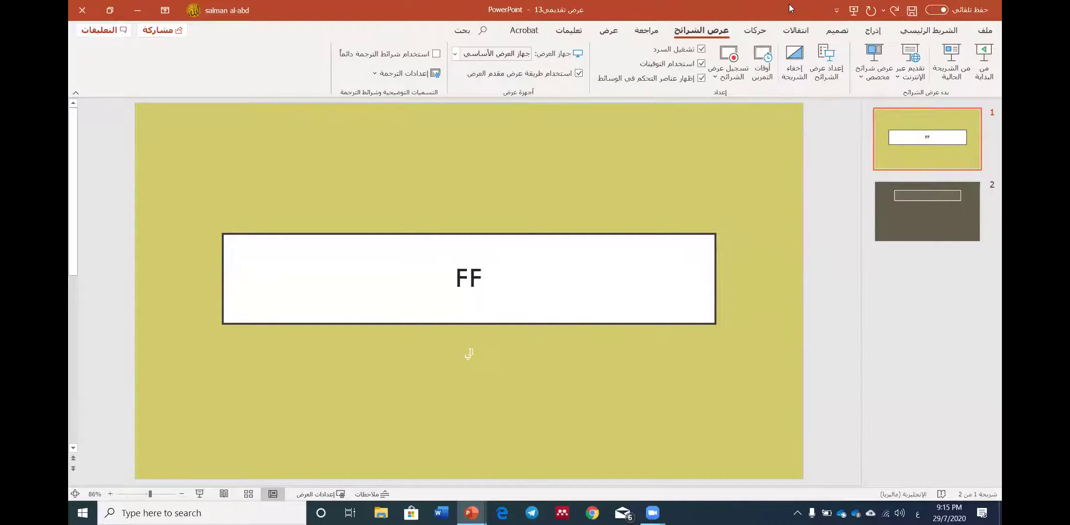
{"action": "left_click", "coordinate": [792, 31]}
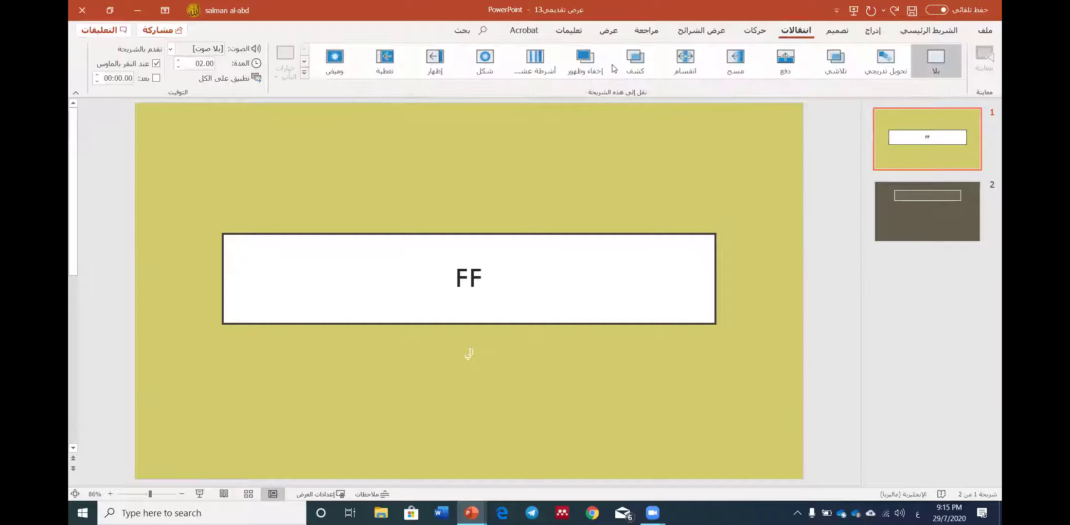
{"action": "left_click", "coordinate": [701, 30]}
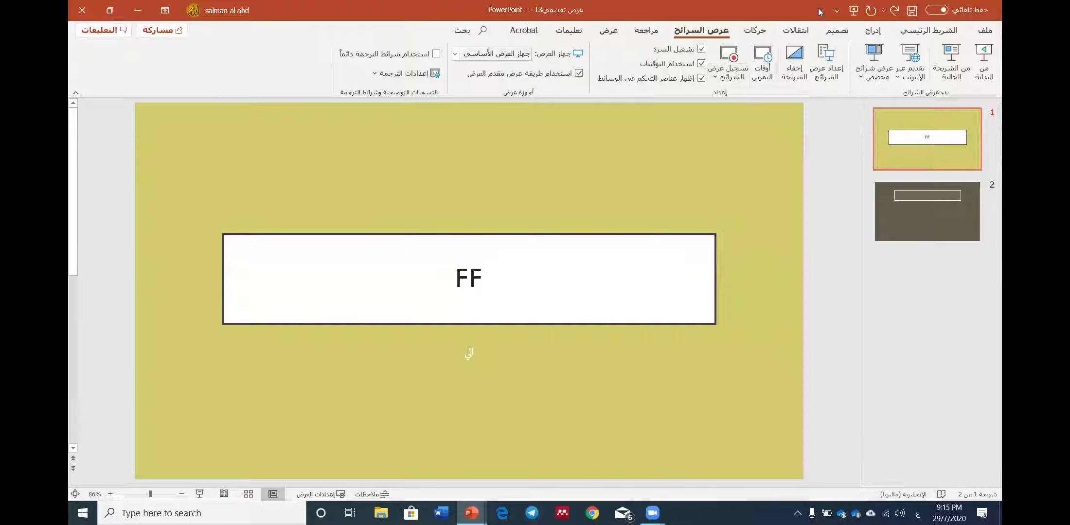
{"action": "left_click", "coordinate": [836, 10]}
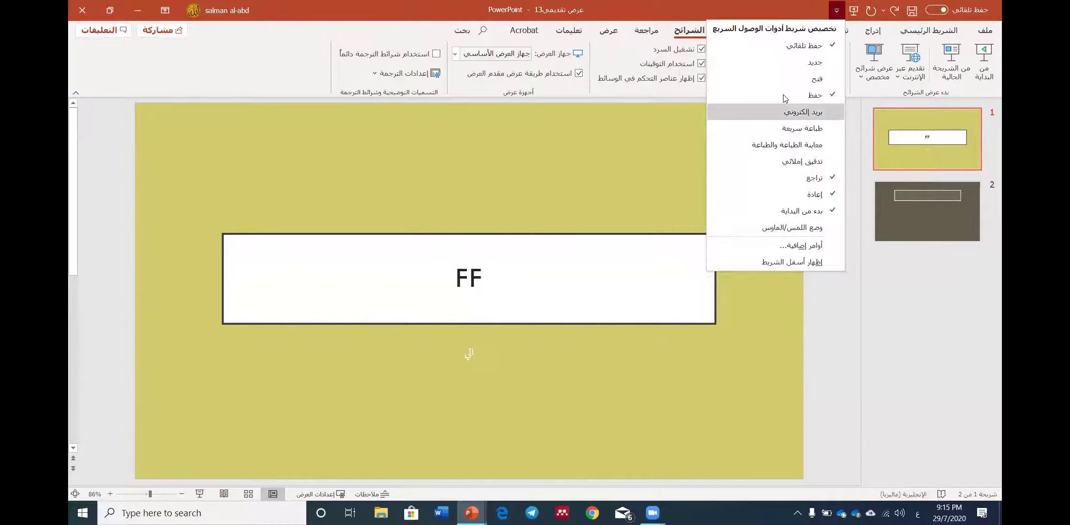
{"action": "left_click", "coordinate": [803, 79]}
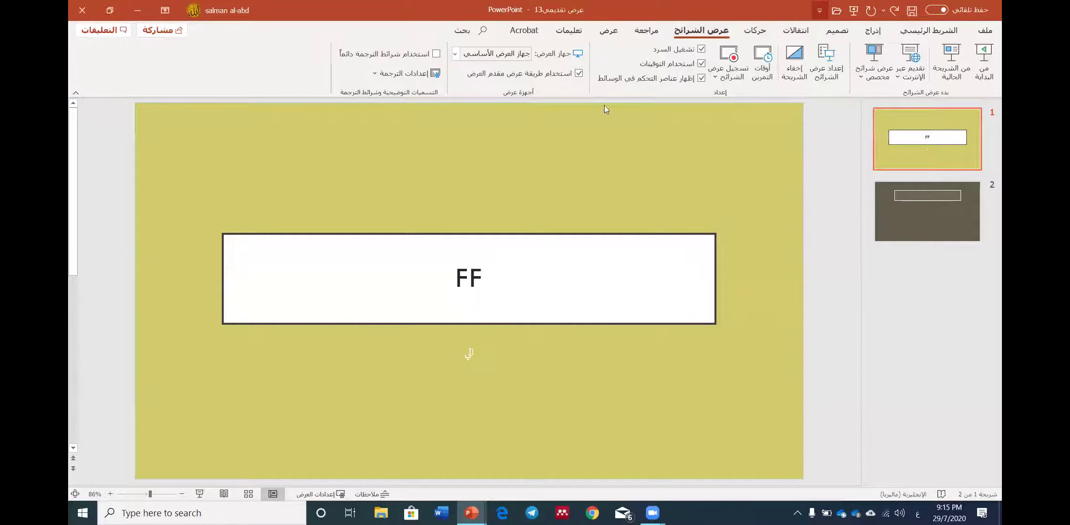
Try the new Open command's presentation list, then leave the open-file view.
{"action": "left_click", "coordinate": [836, 11]}
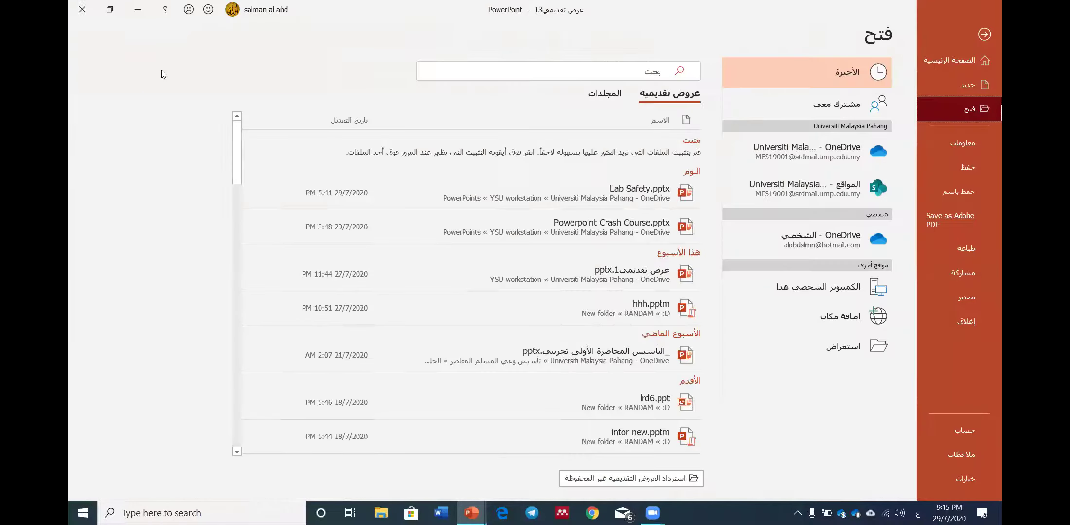
{"action": "left_click", "coordinate": [963, 32]}
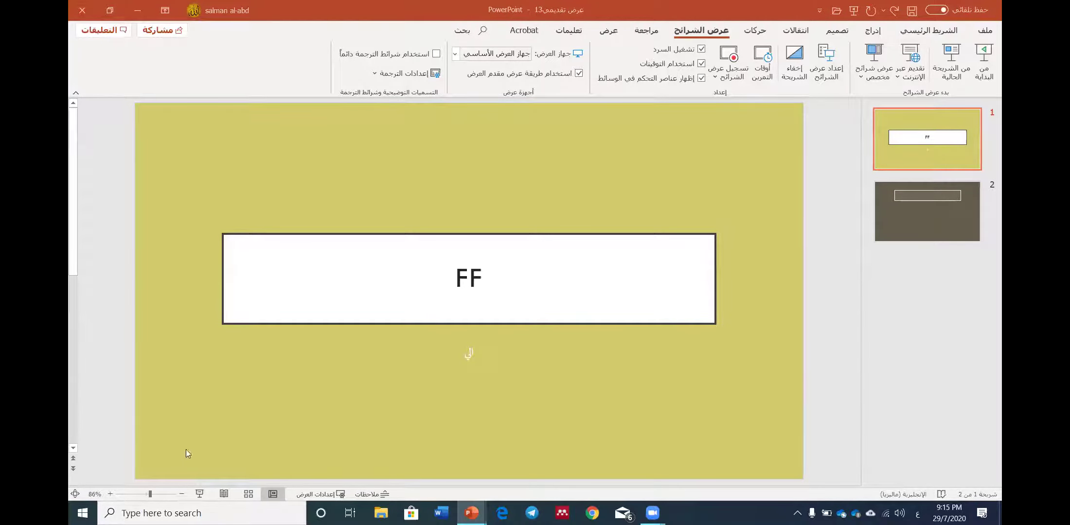
{"action": "scroll", "coordinate": [618, 265], "scroll_direction": "down", "scroll_amount": 1}
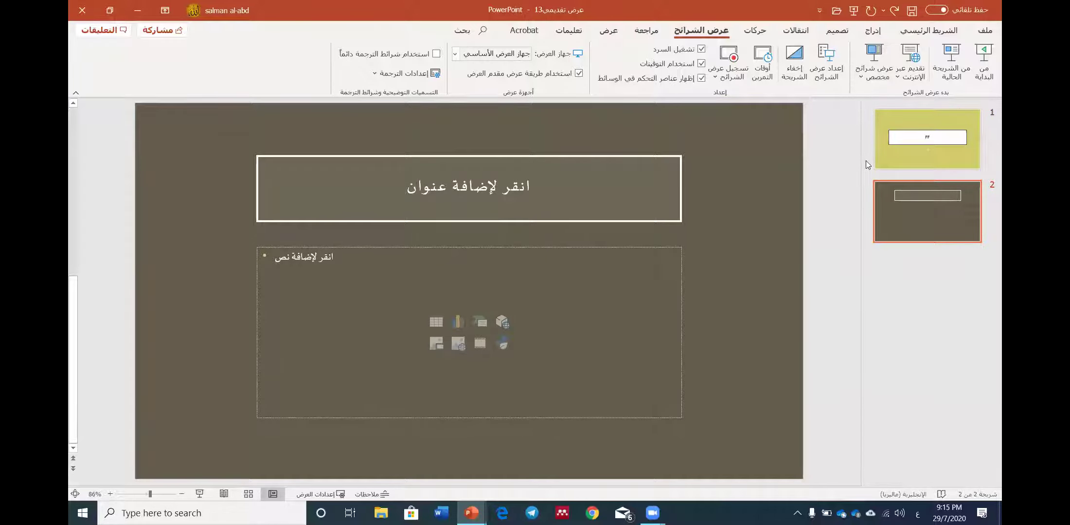
Preview slide 2 full screen, exit with Esc, return to slide 1, and bring up Alt+Tab.
{"action": "left_click", "coordinate": [200, 494]}
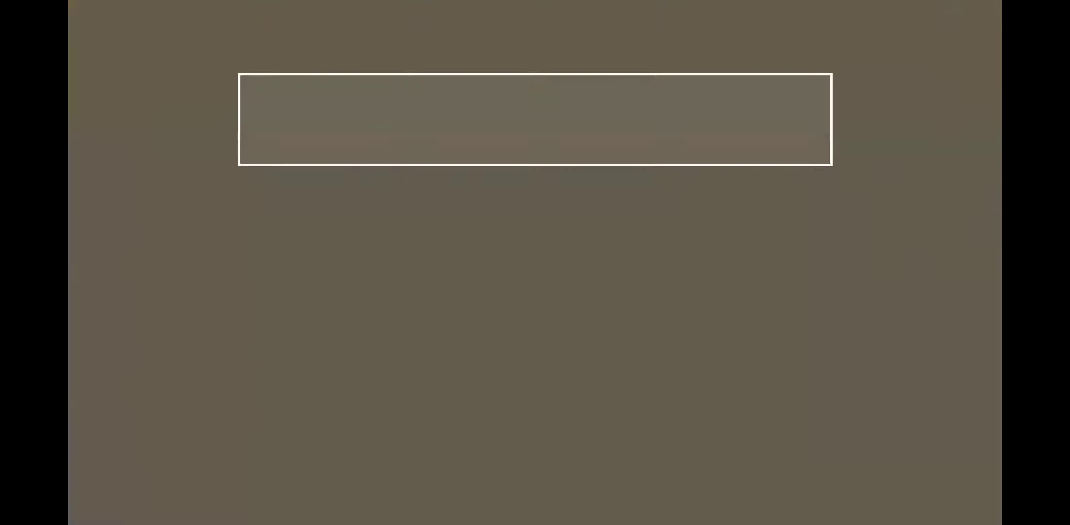
{"action": "key", "text": "Escape"}
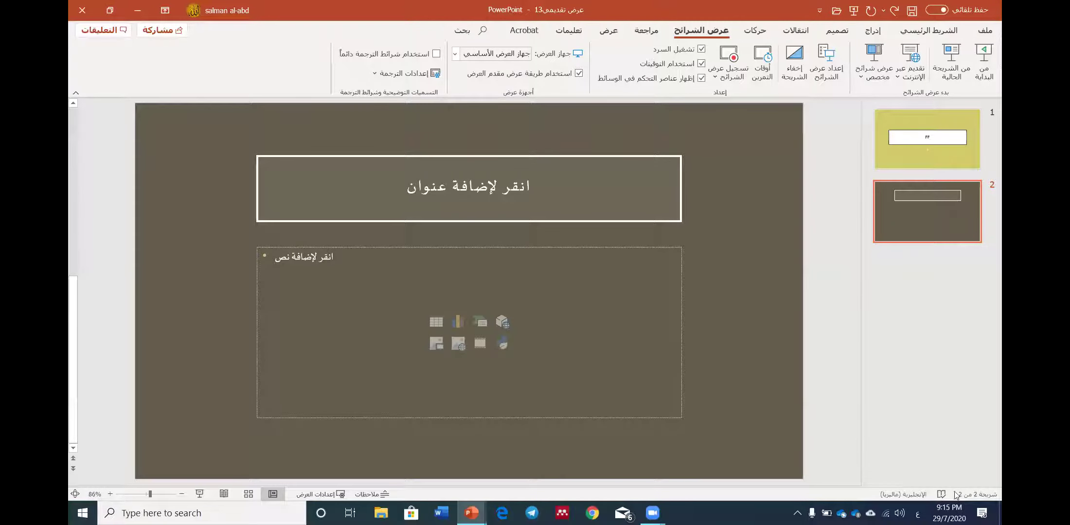
{"action": "left_click", "coordinate": [927, 141]}
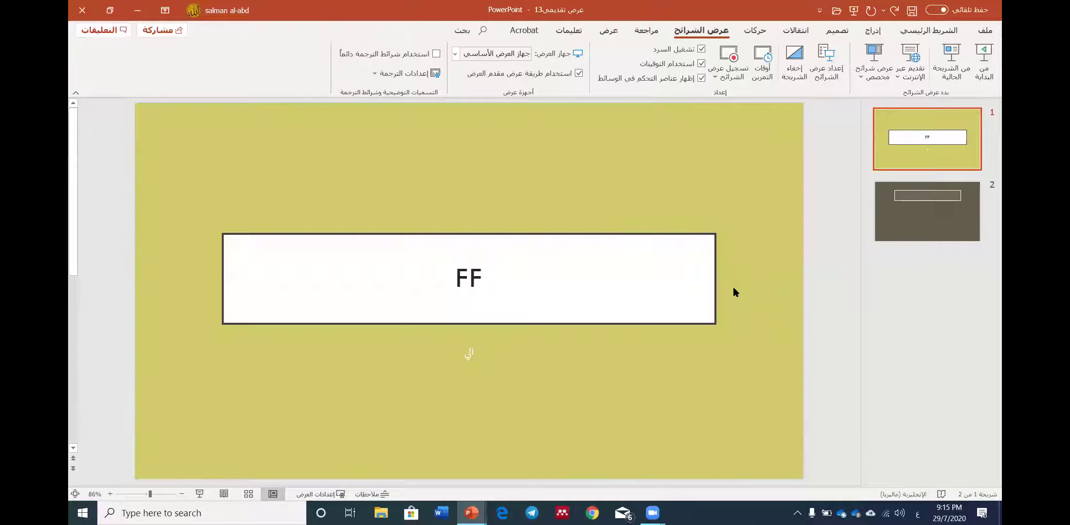
{"action": "key", "text": "alt+Tab"}
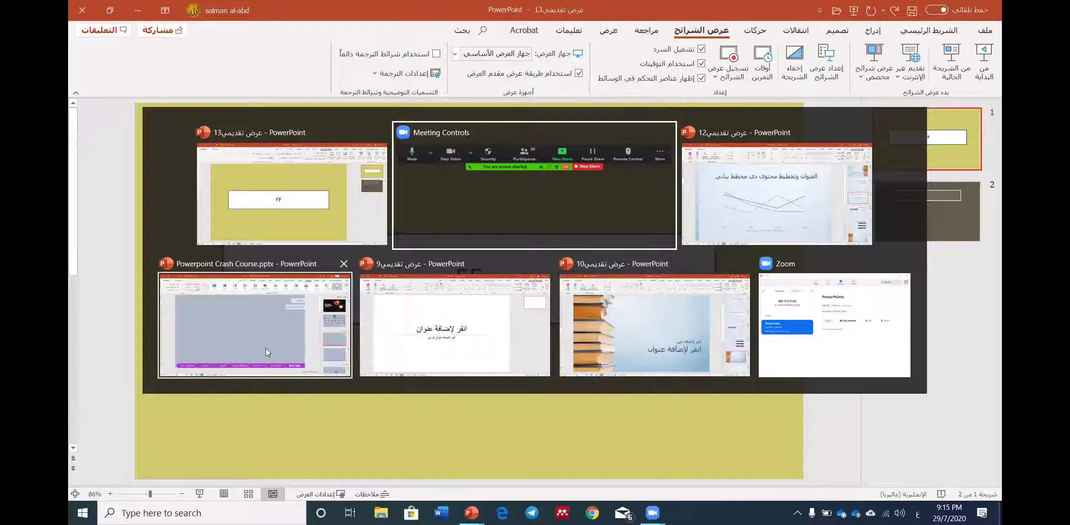
Switch to the Powerpoint Crash Course window and click through slide 3's 'الواجهة' and 'التعامل مع الشرائح' boxes.
{"action": "left_click", "coordinate": [261, 316]}
{"action": "left_click", "coordinate": [763, 130]}
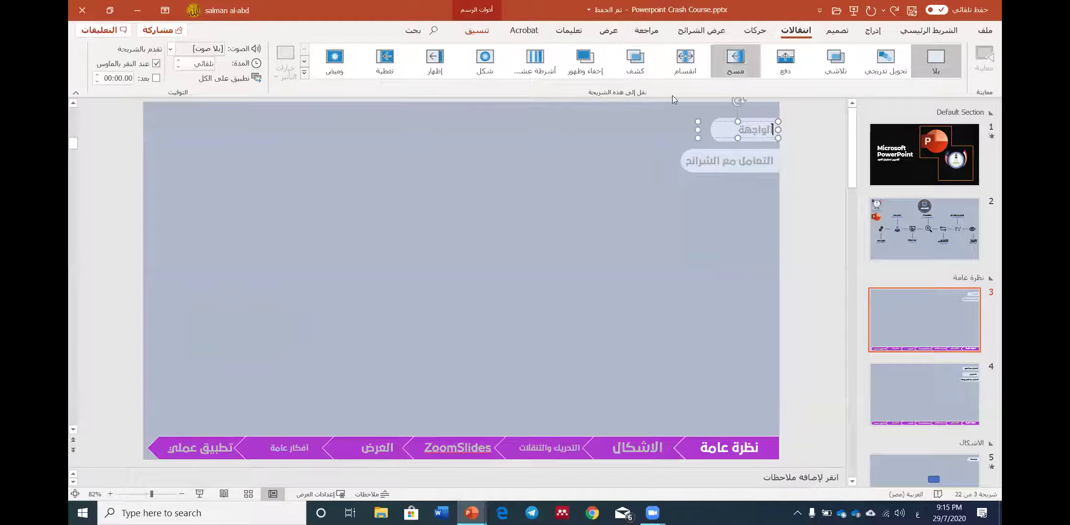
{"action": "left_click", "coordinate": [752, 269]}
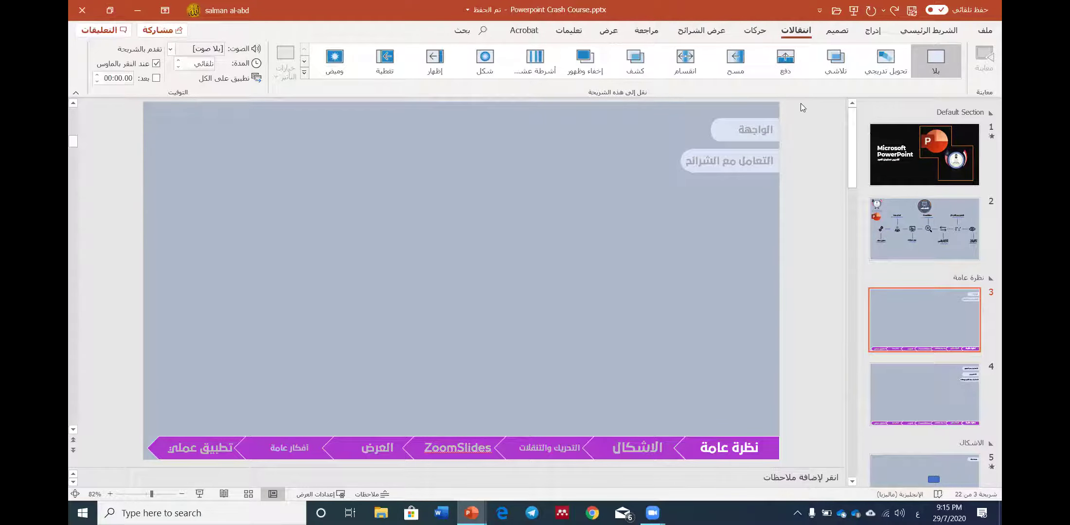
{"action": "left_click", "coordinate": [757, 130]}
{"action": "left_click", "coordinate": [778, 161]}
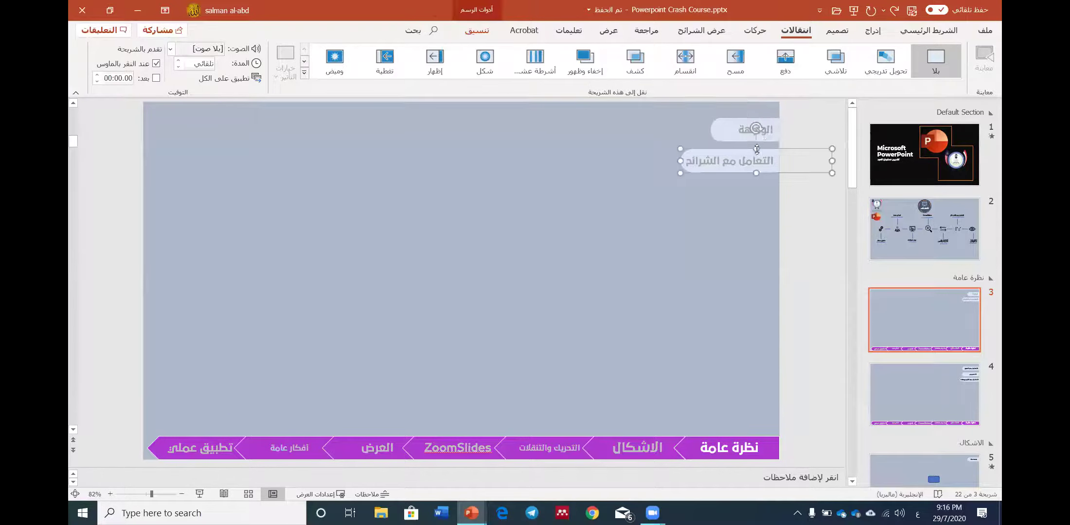
{"action": "left_click", "coordinate": [791, 138]}
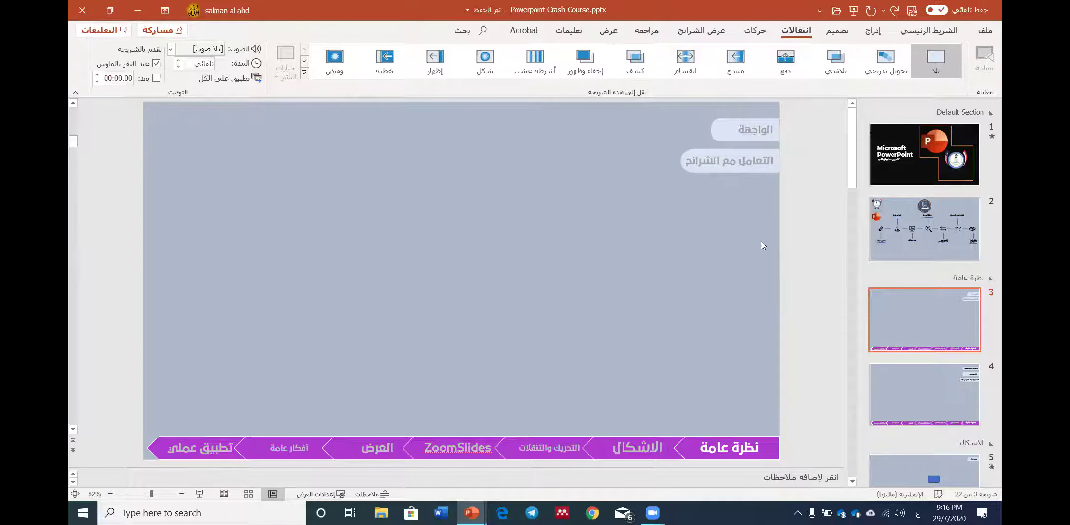
{"action": "left_click", "coordinate": [770, 161]}
{"action": "left_click", "coordinate": [747, 226]}
{"action": "left_click", "coordinate": [953, 32]}
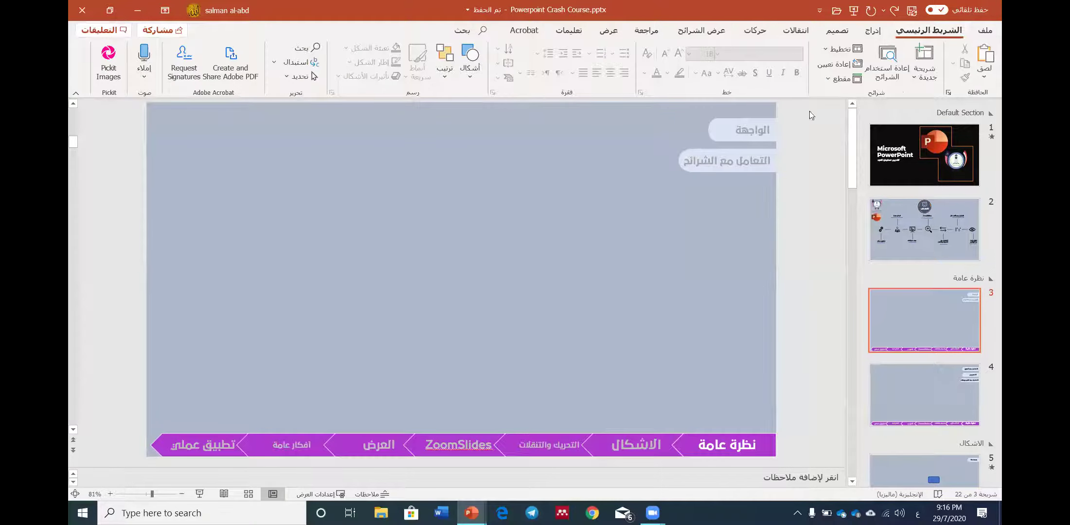
Insert a Title Slide after slide 3, then a Blank slide as slide 5.
{"action": "left_click", "coordinate": [916, 81]}
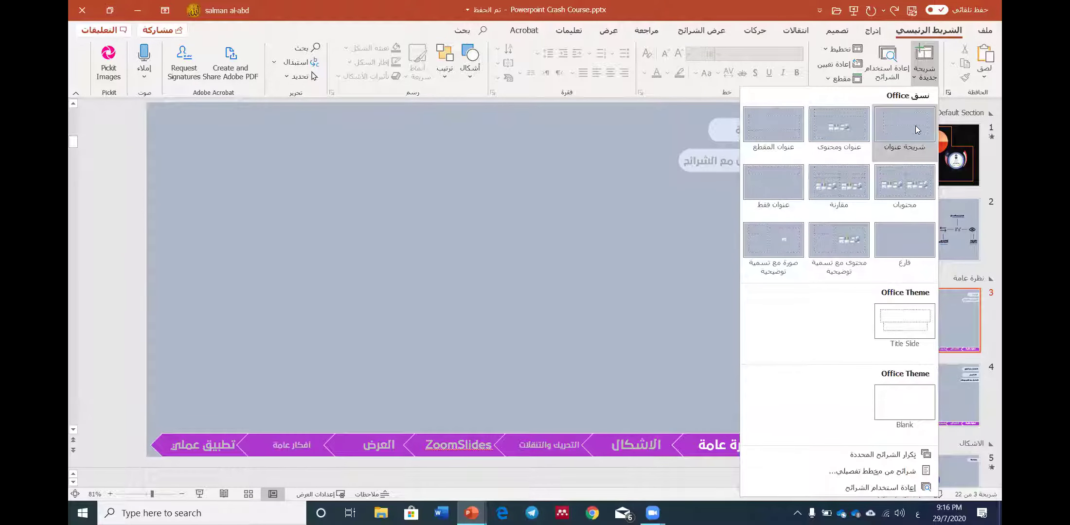
{"action": "left_click", "coordinate": [913, 146]}
{"action": "left_click", "coordinate": [603, 272]}
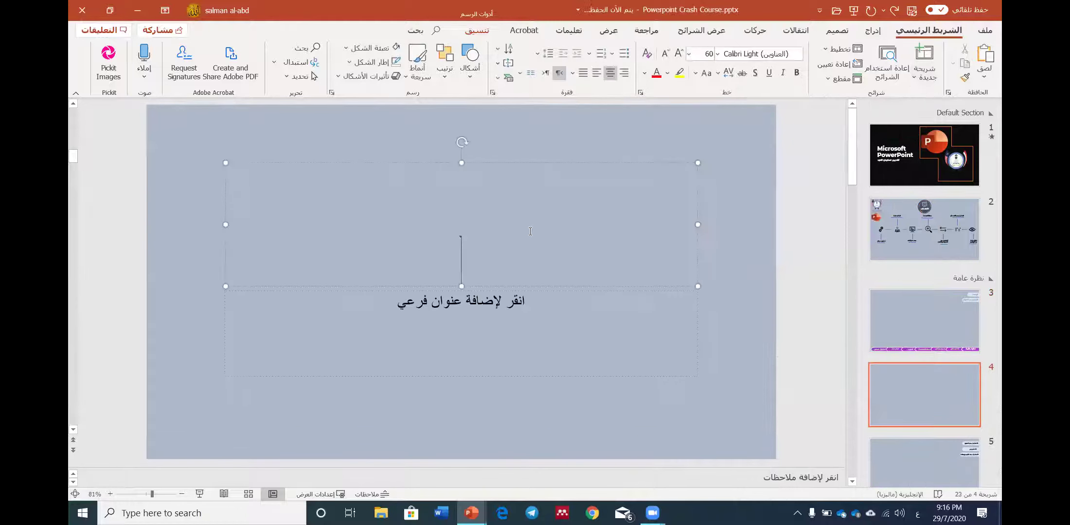
{"action": "left_click", "coordinate": [587, 295]}
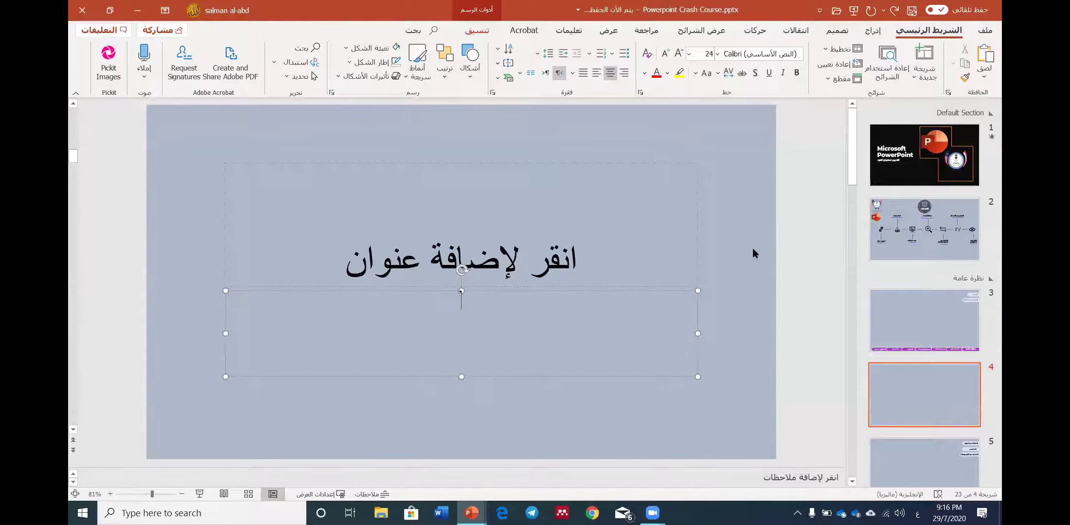
{"action": "left_click", "coordinate": [772, 203]}
{"action": "left_click", "coordinate": [920, 80]}
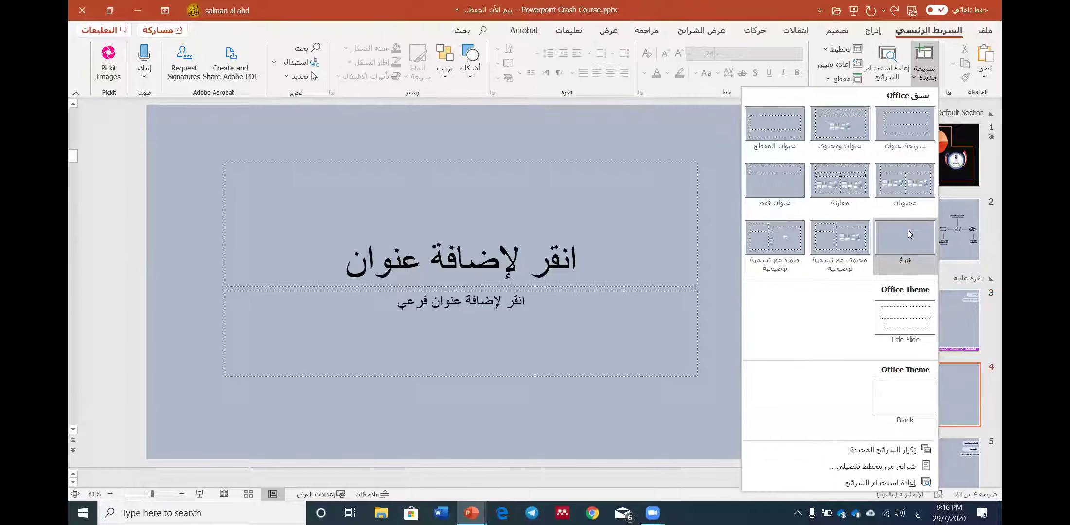
{"action": "left_click", "coordinate": [904, 237]}
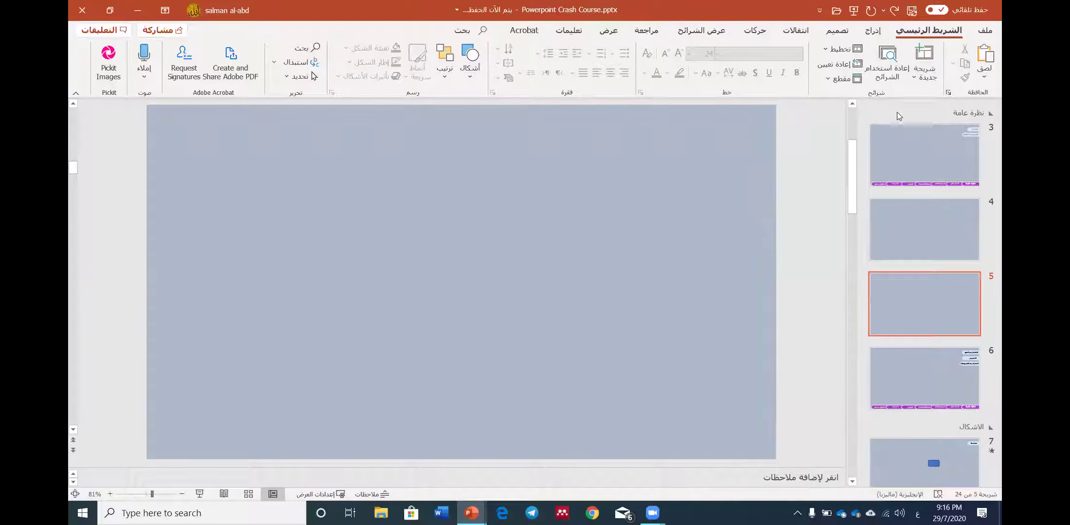
Add a new slide between slides 4 and 5 from the thumbnail pane's shortcut menu.
{"action": "right_click", "coordinate": [929, 268]}
{"action": "left_click", "coordinate": [956, 266]}
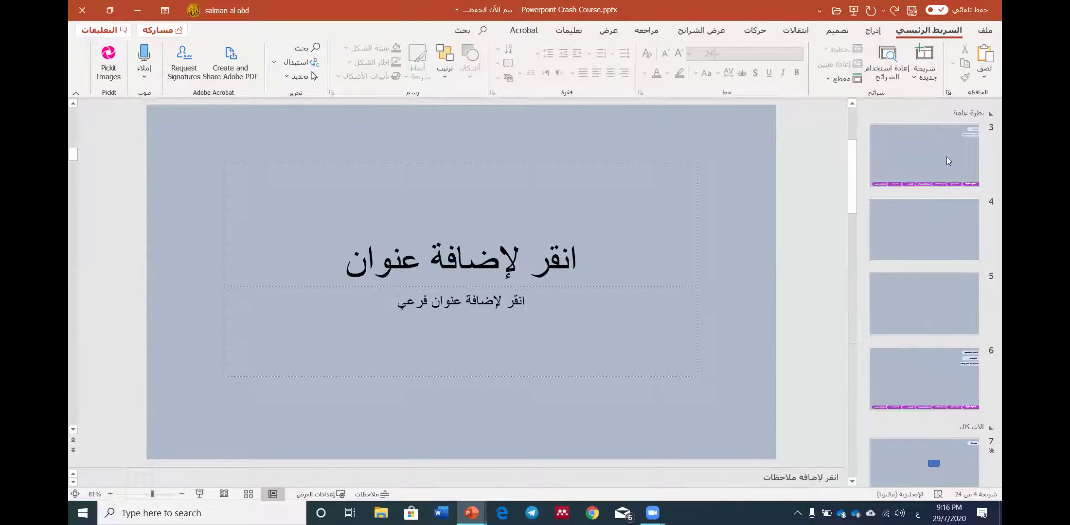
{"action": "left_click", "coordinate": [913, 260]}
{"action": "right_click", "coordinate": [919, 266]}
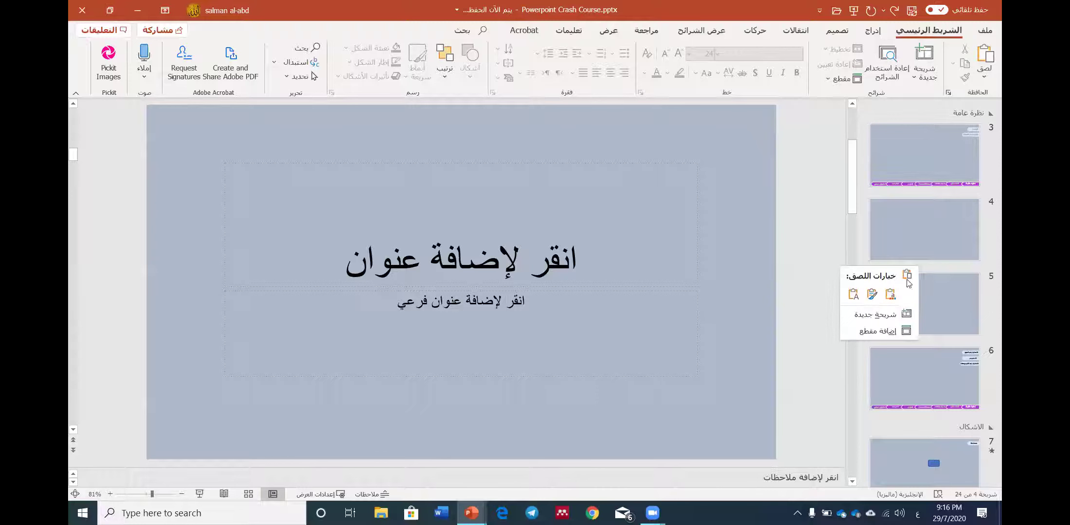
{"action": "left_click", "coordinate": [892, 315]}
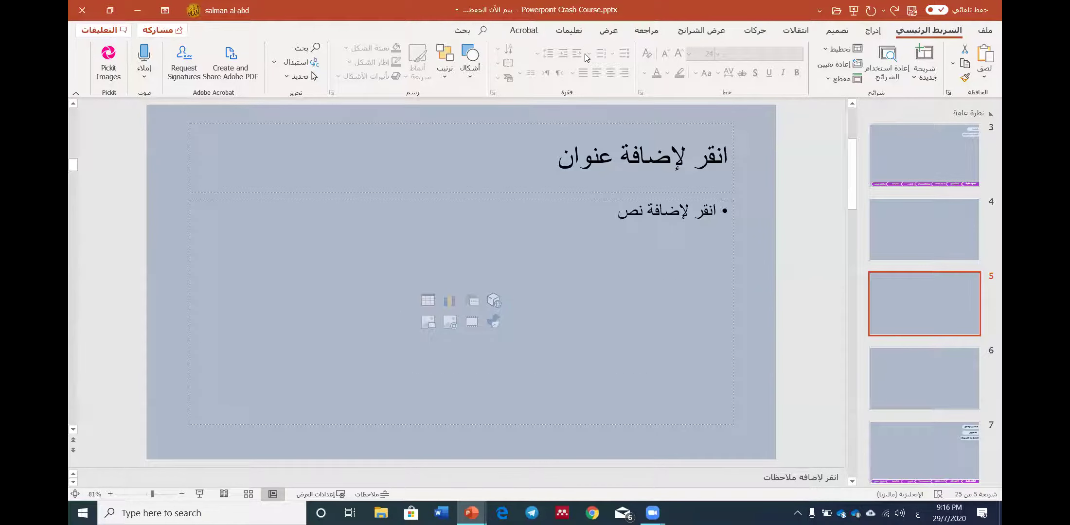
Add another new slide at position 5, bringing the deck to 26 slides.
{"action": "left_click", "coordinate": [607, 37]}
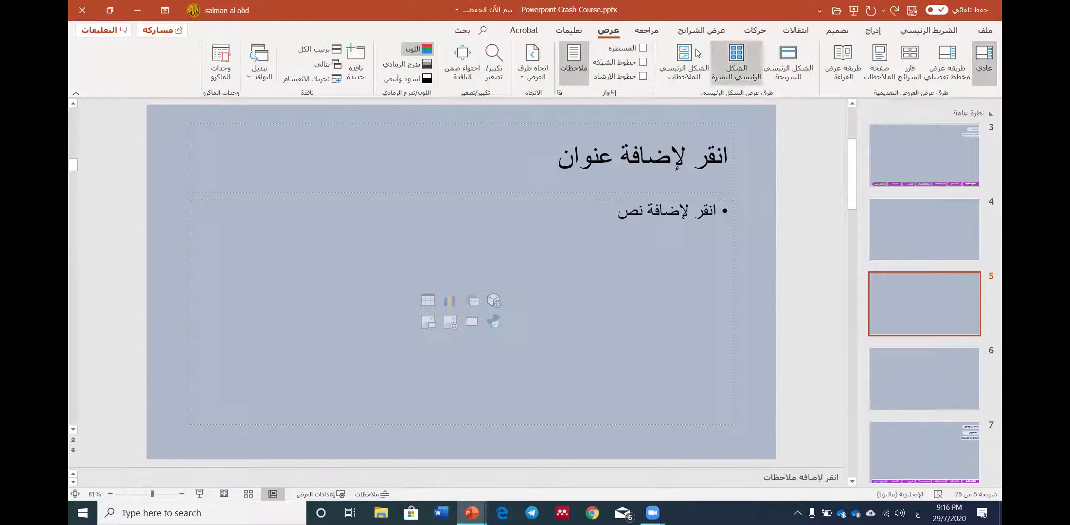
{"action": "left_click", "coordinate": [754, 32]}
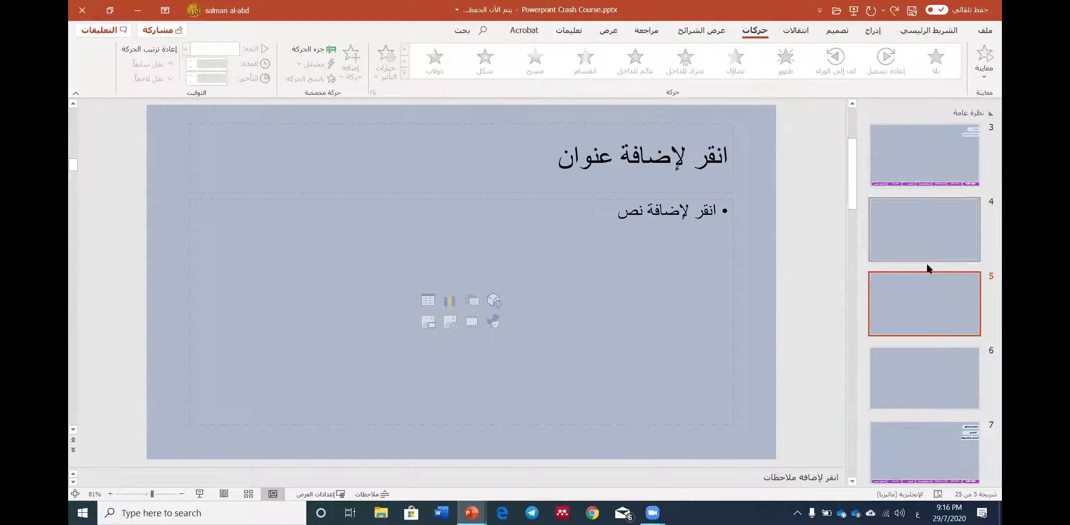
{"action": "left_click", "coordinate": [930, 31]}
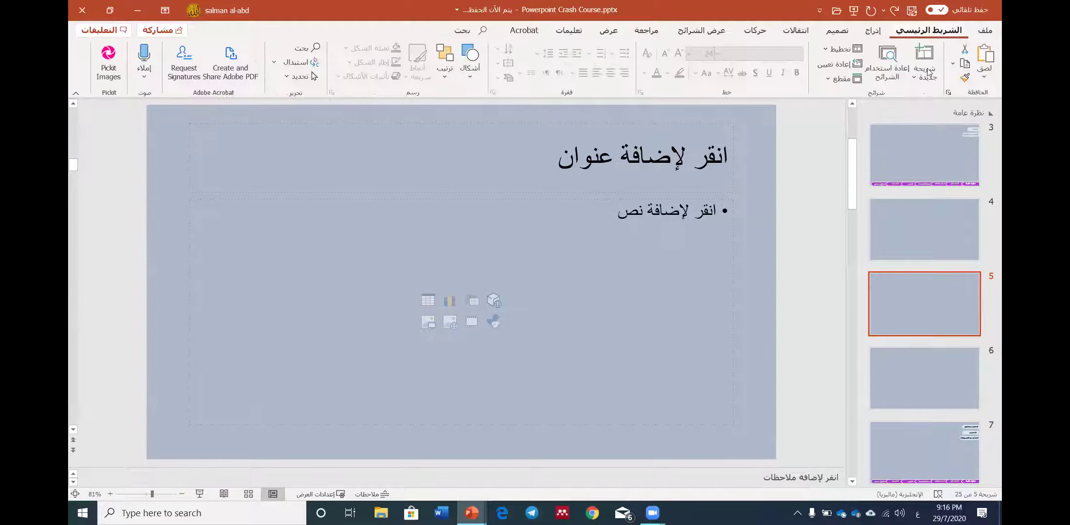
{"action": "left_click", "coordinate": [701, 31]}
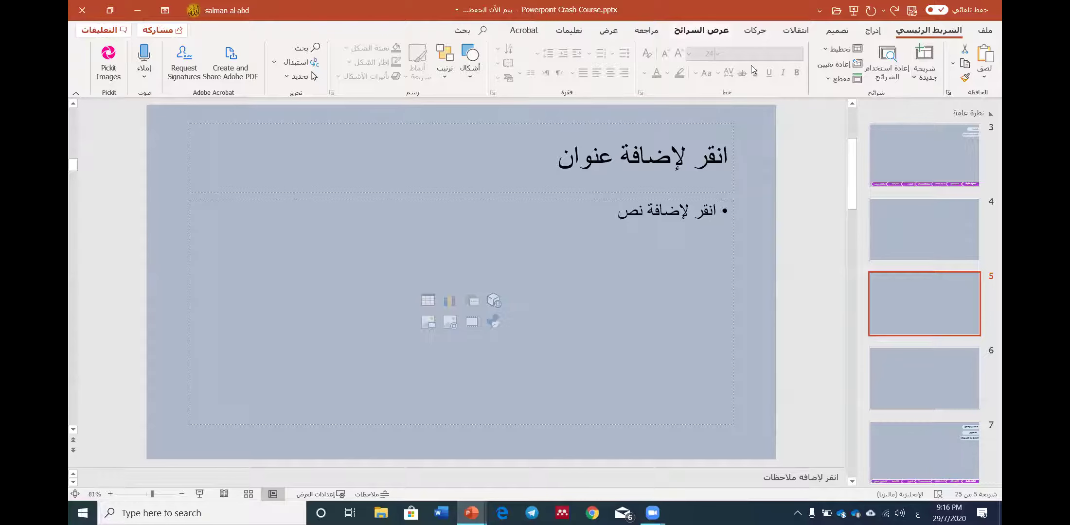
{"action": "right_click", "coordinate": [941, 265]}
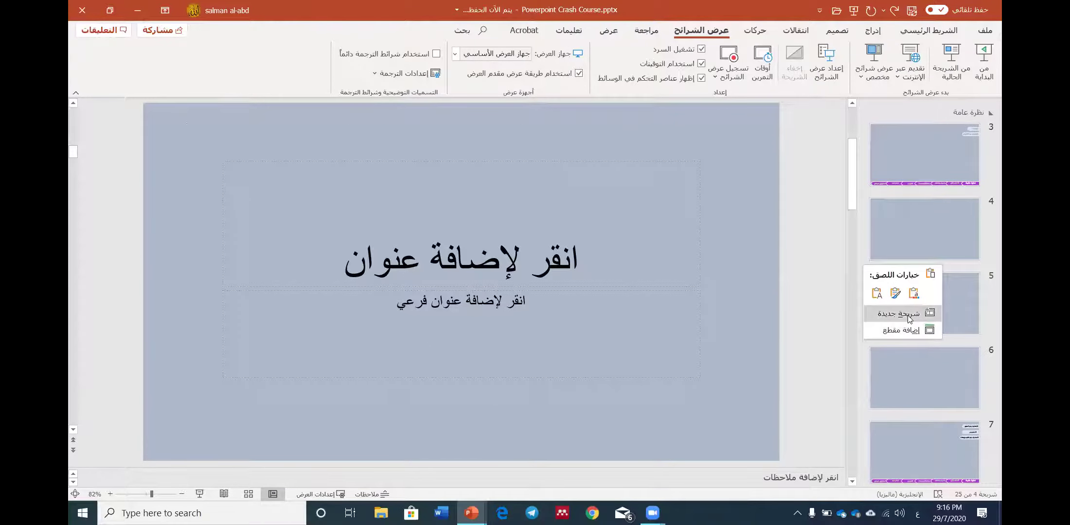
{"action": "left_click", "coordinate": [911, 315]}
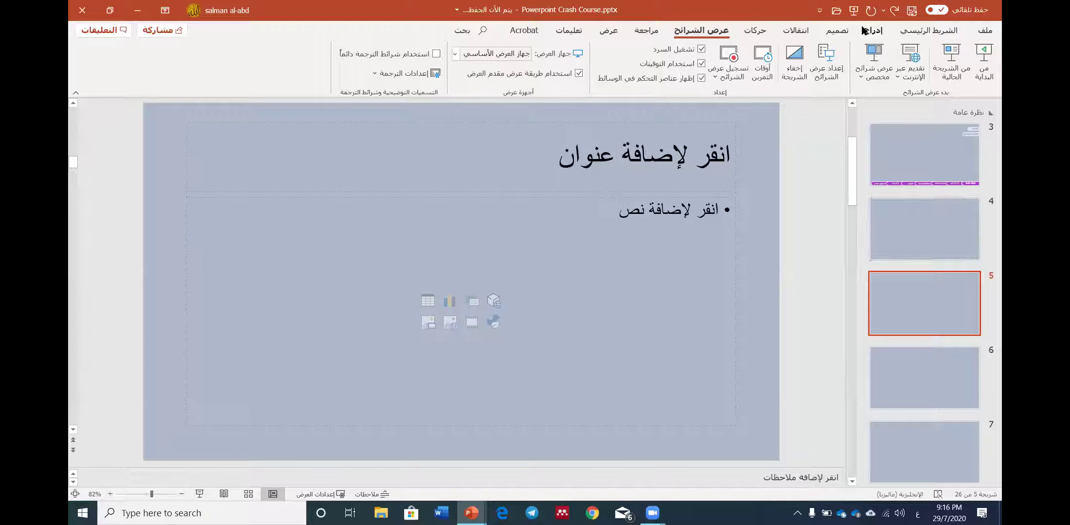
{"action": "left_click", "coordinate": [903, 32]}
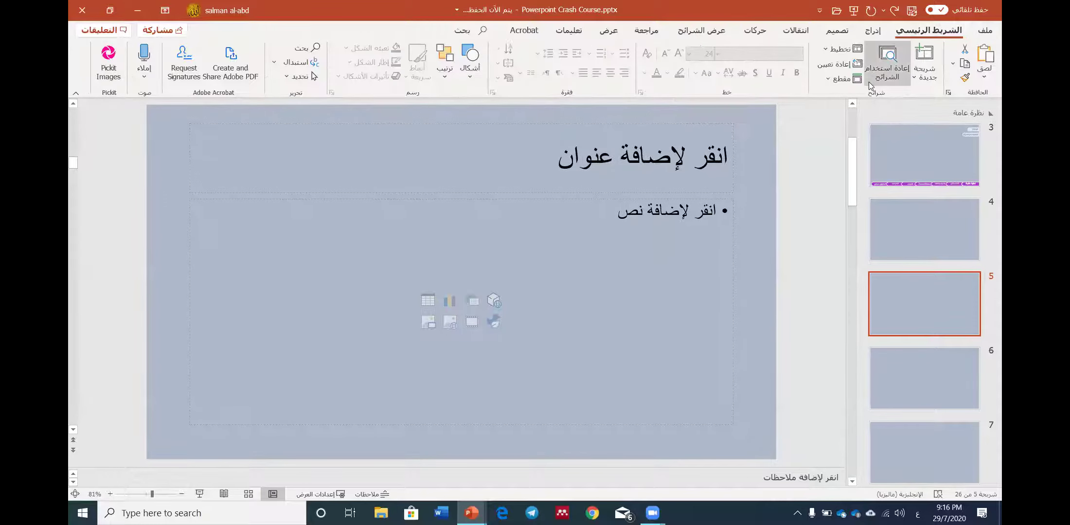
Dismiss the Section options, then select the نظرة عامة section and open slide 2.
{"action": "left_click", "coordinate": [840, 79]}
{"action": "scroll", "coordinate": [905, 268], "scroll_direction": "up", "scroll_amount": 3}
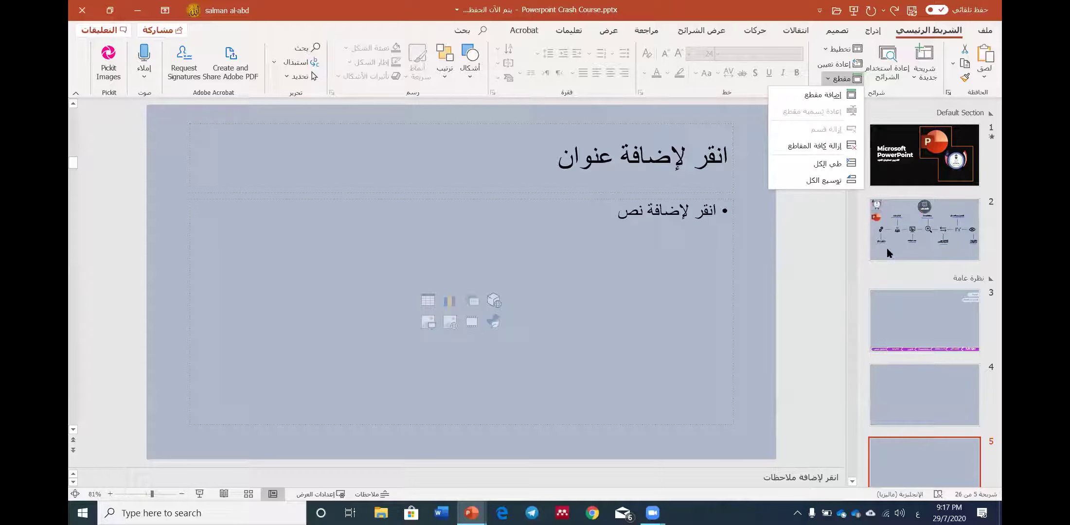
{"action": "key", "text": "Escape"}
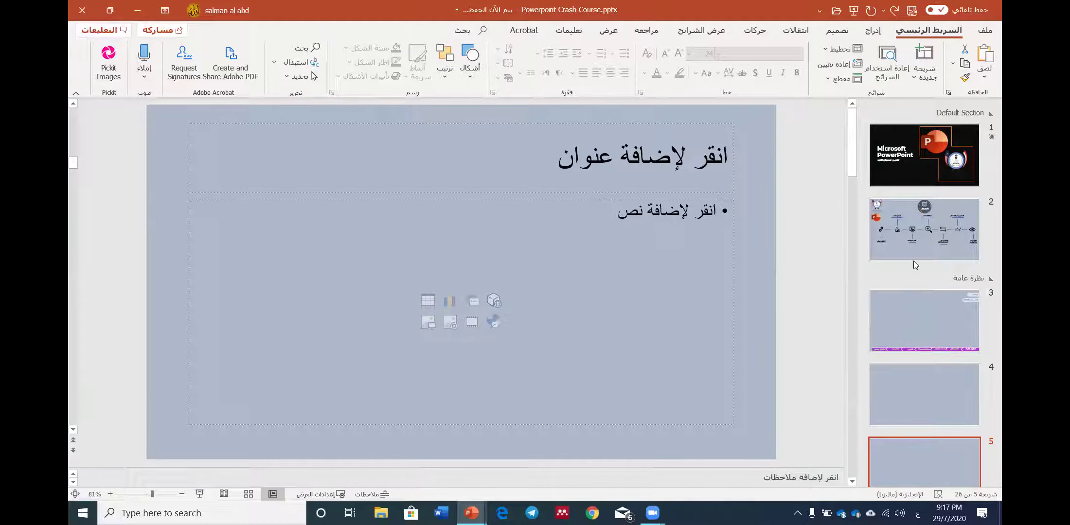
{"action": "scroll", "coordinate": [947, 316], "scroll_direction": "down", "scroll_amount": 2}
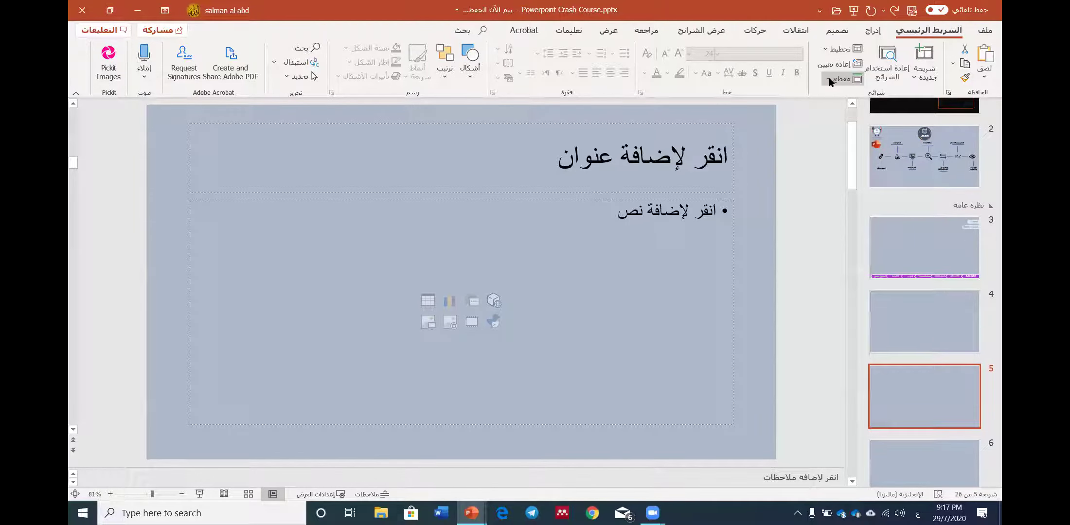
{"action": "left_click", "coordinate": [905, 206]}
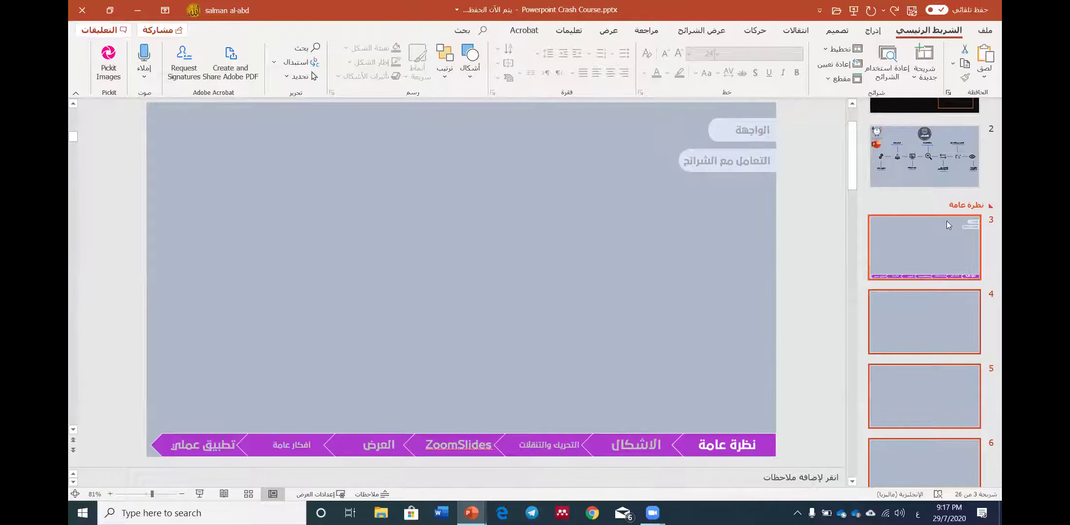
{"action": "scroll", "coordinate": [926, 226], "scroll_direction": "down", "scroll_amount": 2}
{"action": "scroll", "coordinate": [884, 178], "scroll_direction": "up", "scroll_amount": 4}
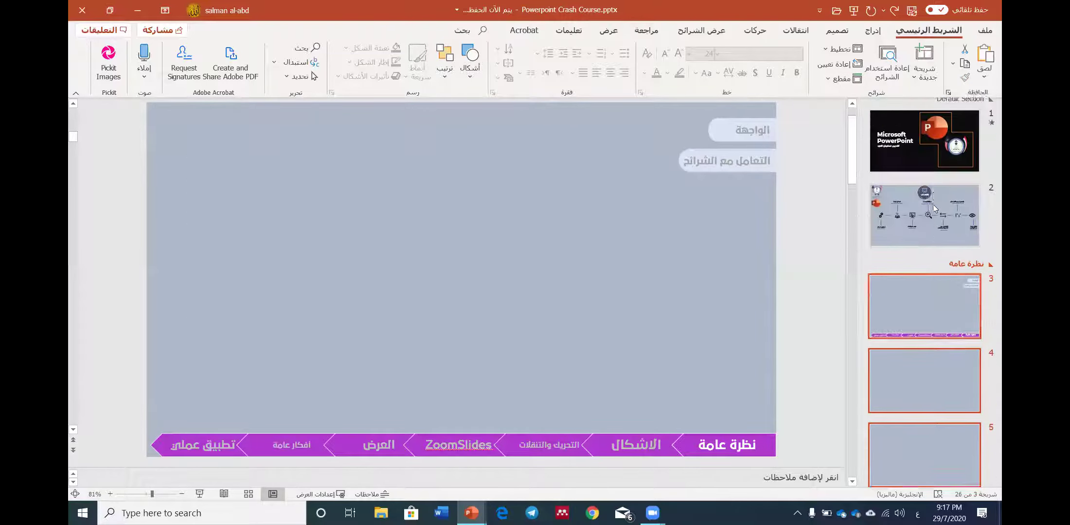
{"action": "left_click", "coordinate": [932, 204]}
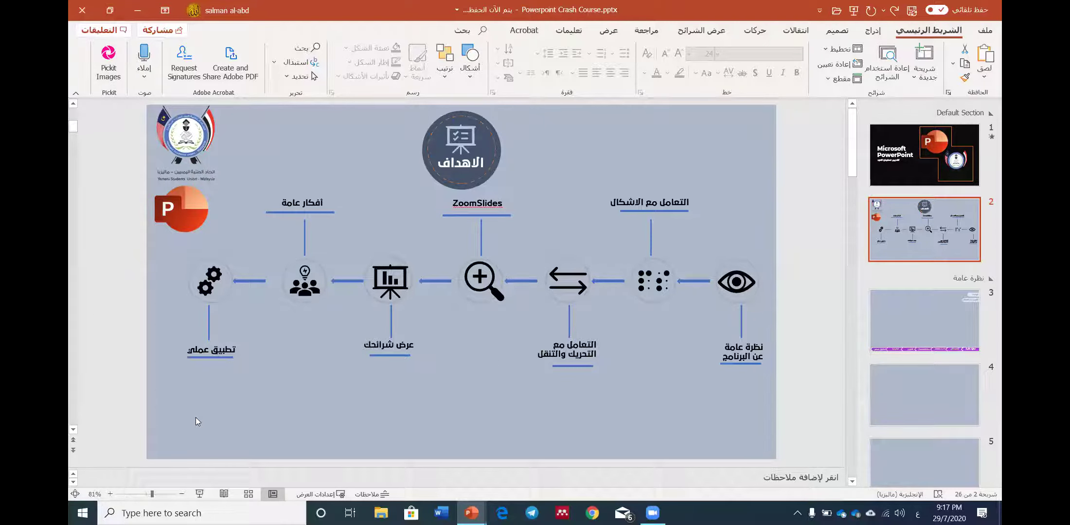
Collapse the نظرة عامة and الاشكال sections, re-expand them, and close the Section list unchanged.
{"action": "scroll", "coordinate": [940, 267], "scroll_direction": "down", "scroll_amount": 2}
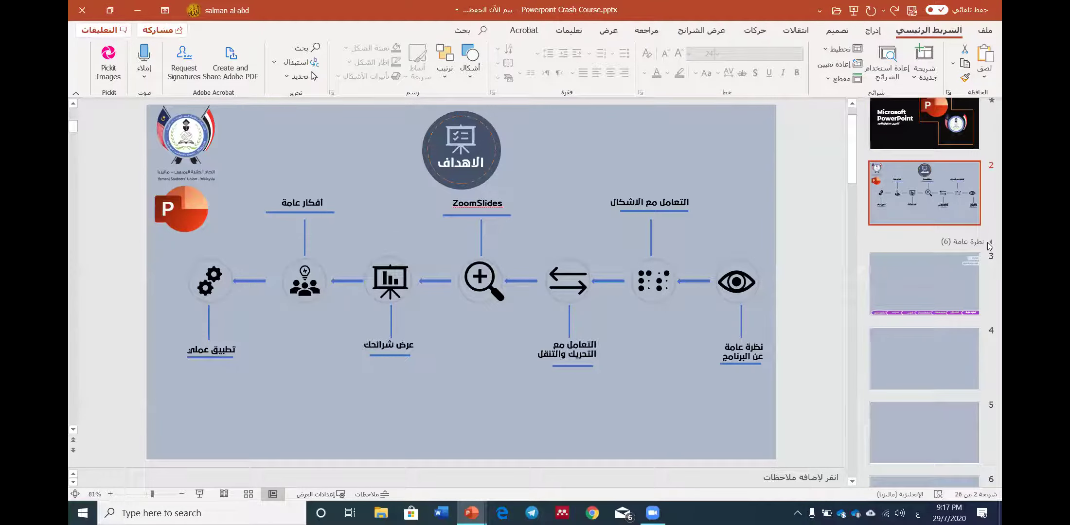
{"action": "left_click", "coordinate": [988, 241]}
{"action": "left_click", "coordinate": [990, 259]}
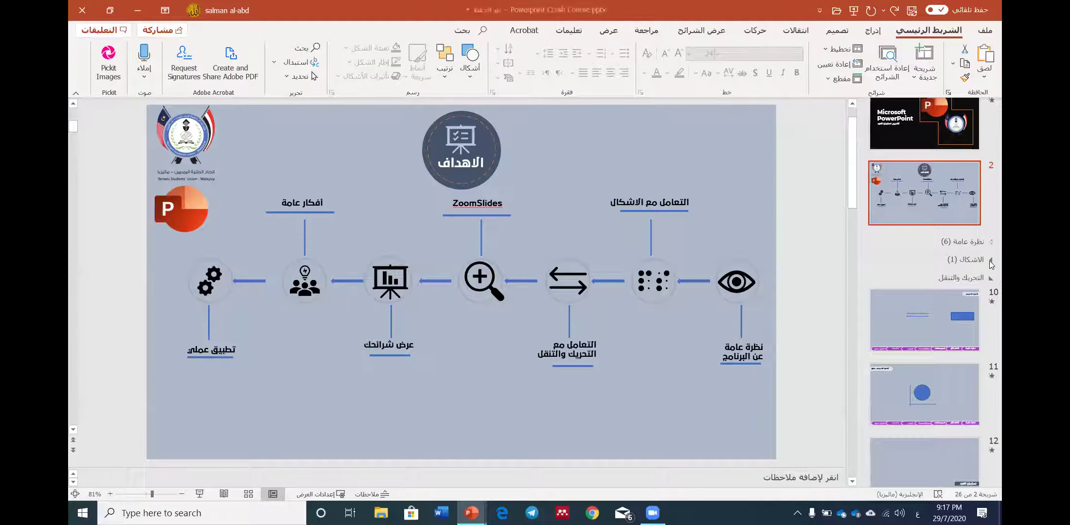
{"action": "left_click", "coordinate": [990, 241]}
{"action": "left_click", "coordinate": [900, 232]}
{"action": "left_click", "coordinate": [840, 78]}
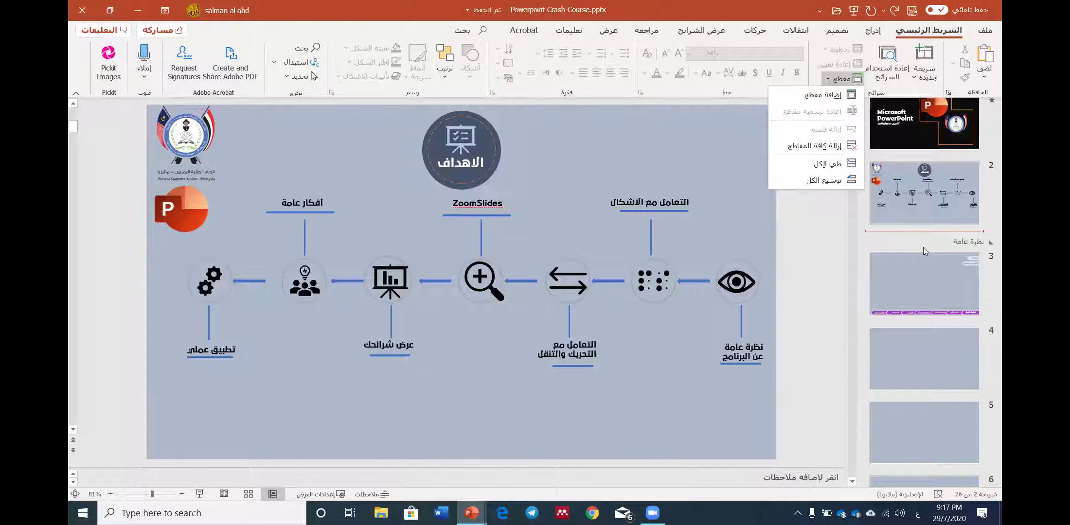
{"action": "scroll", "coordinate": [948, 257], "scroll_direction": "down", "scroll_amount": 3}
{"action": "left_click", "coordinate": [970, 283]}
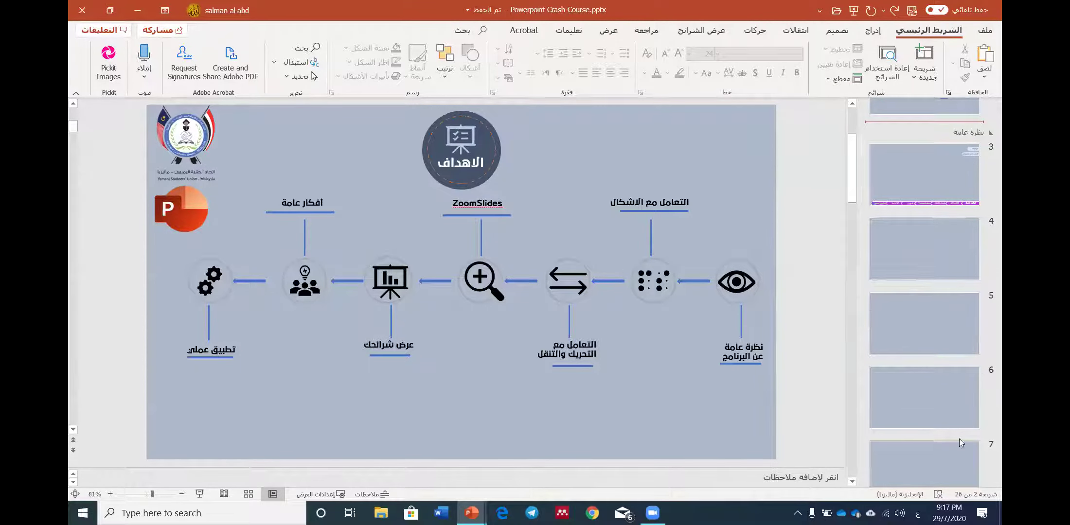
Add an untitled section starting at slide 5, keeping the default name.
{"action": "right_click", "coordinate": [946, 285]}
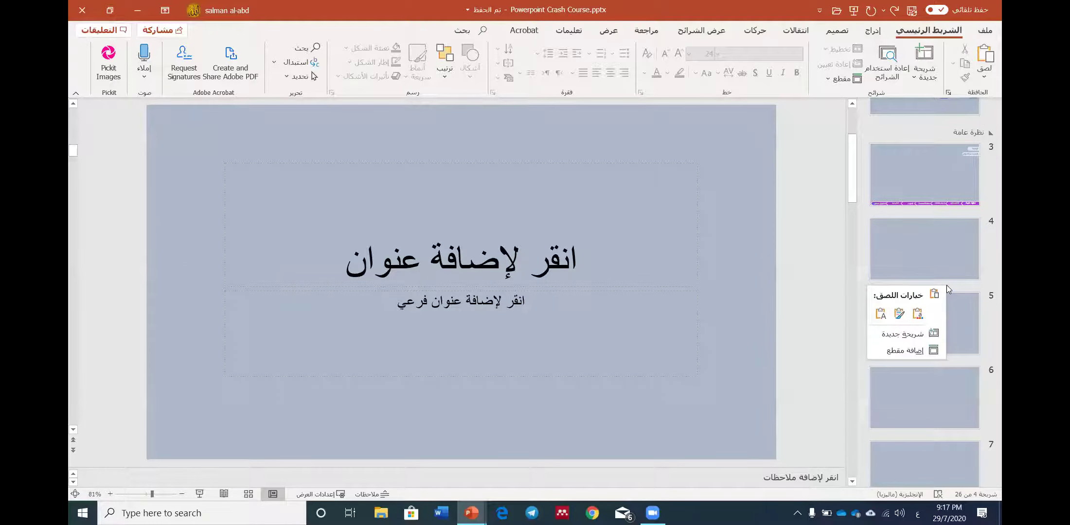
{"action": "left_click", "coordinate": [933, 350]}
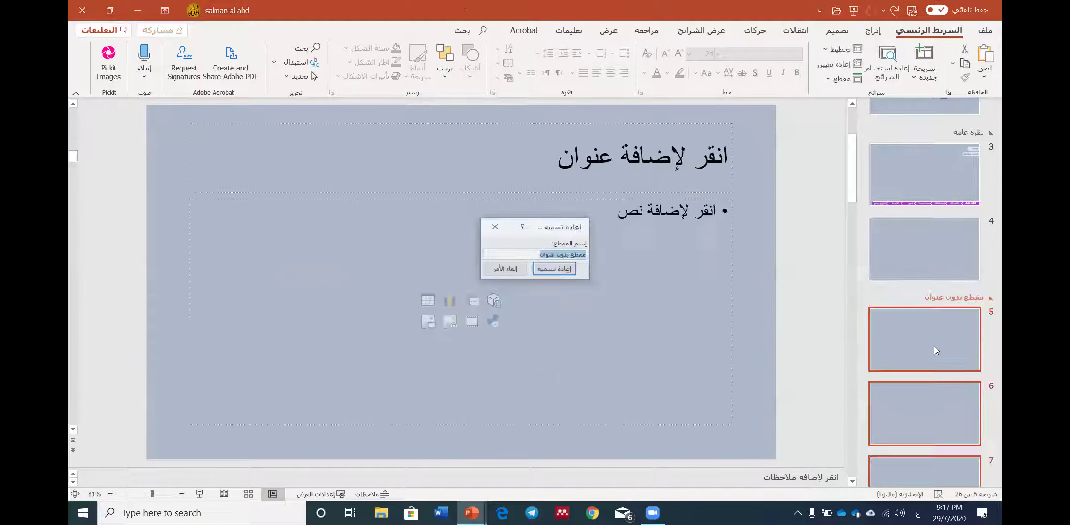
{"action": "left_click", "coordinate": [563, 270]}
{"action": "double_click", "coordinate": [942, 300]}
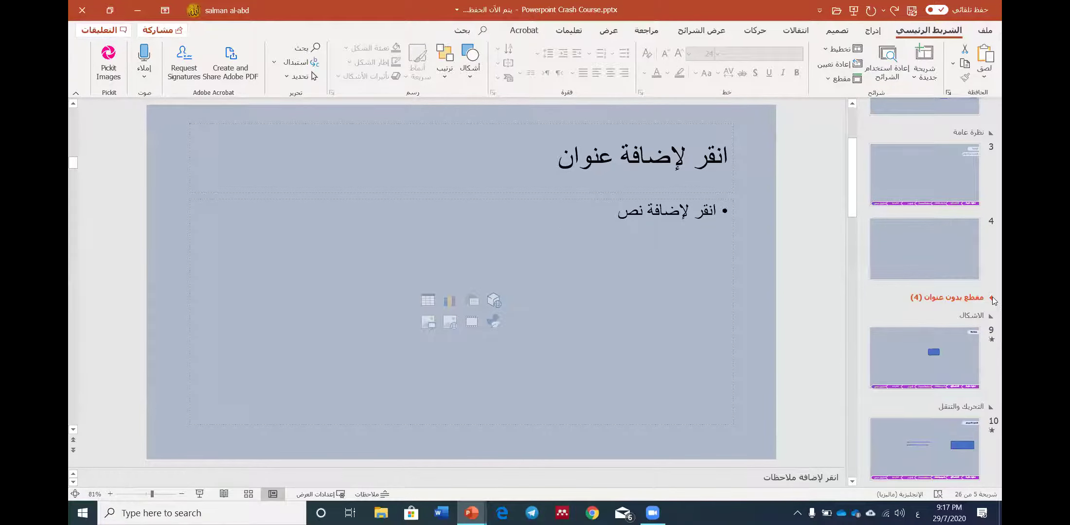
{"action": "left_click", "coordinate": [991, 298]}
Drag slide 9 through the slide list and drop it into the الاشكال section.
{"action": "scroll", "coordinate": [985, 360], "scroll_direction": "down", "scroll_amount": 3}
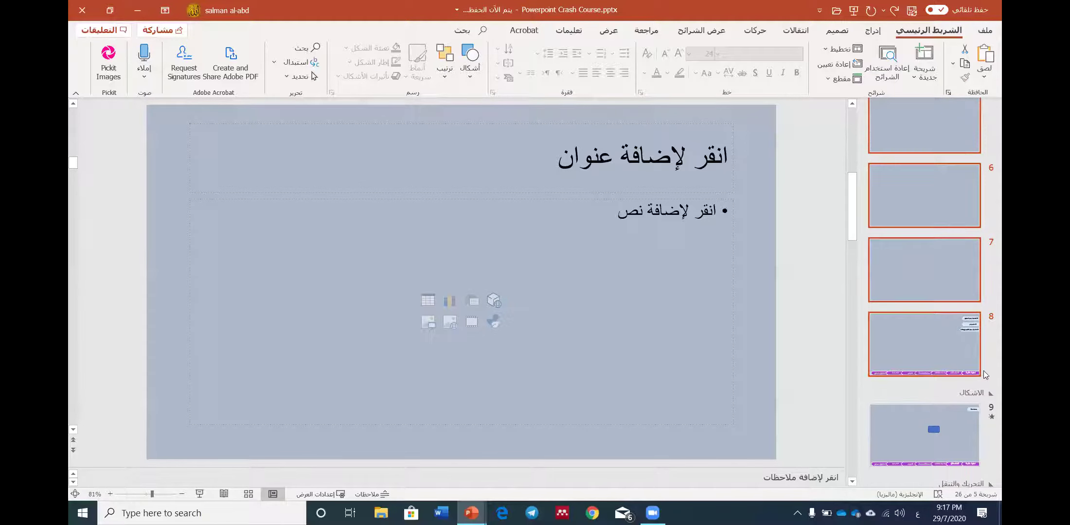
{"action": "left_click_drag", "start_coordinate": [949, 426], "coordinate": [956, 449]}
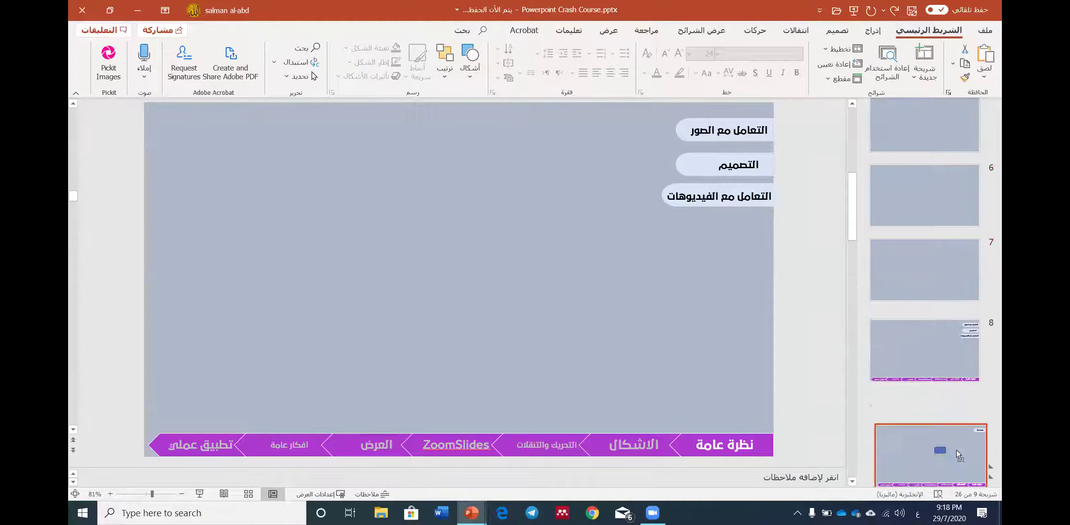
{"action": "mouse_move", "coordinate": [956, 450]}
{"action": "left_mouse_down"}
{"action": "mouse_move", "coordinate": [970, 90]}
{"action": "mouse_move", "coordinate": [969, 336]}
{"action": "mouse_move", "coordinate": [969, 212]}
{"action": "left_mouse_up"}
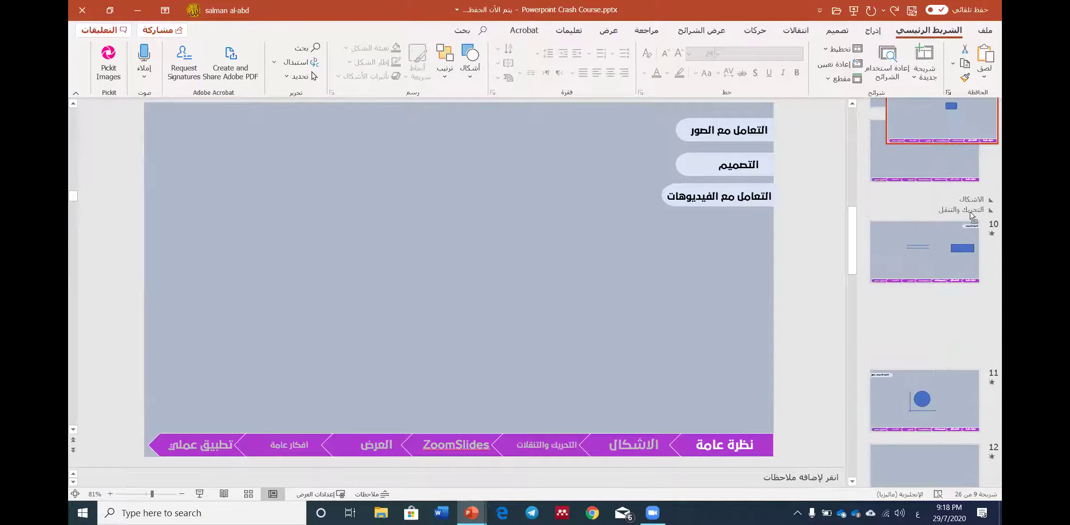
{"action": "left_click_drag", "start_coordinate": [969, 211], "coordinate": [971, 349]}
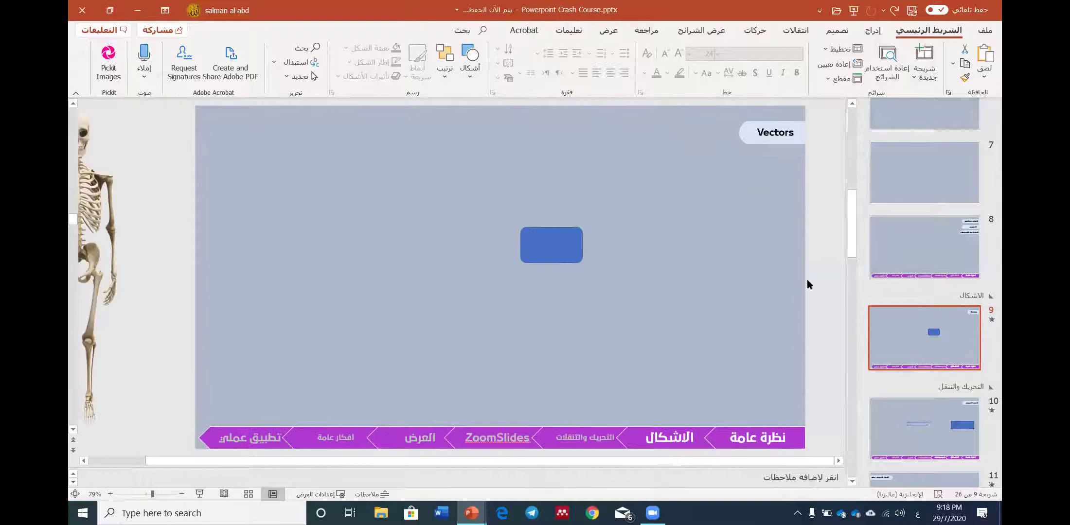
Visit slides 5 and 3, selecting then clearing a text box on slide 3.
{"action": "left_click", "coordinate": [915, 175]}
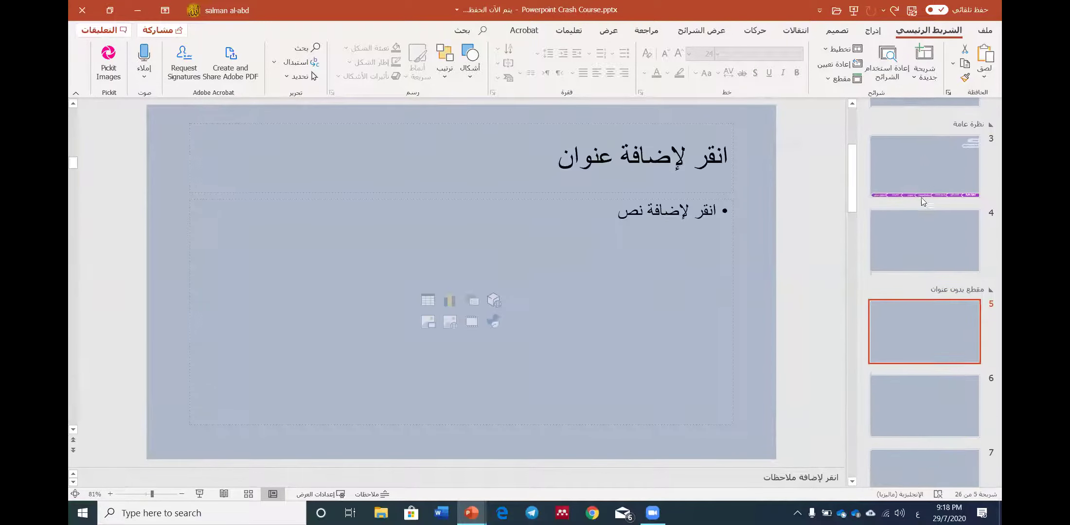
{"action": "scroll", "coordinate": [925, 213], "scroll_direction": "up", "scroll_amount": 5}
{"action": "left_click", "coordinate": [938, 329]}
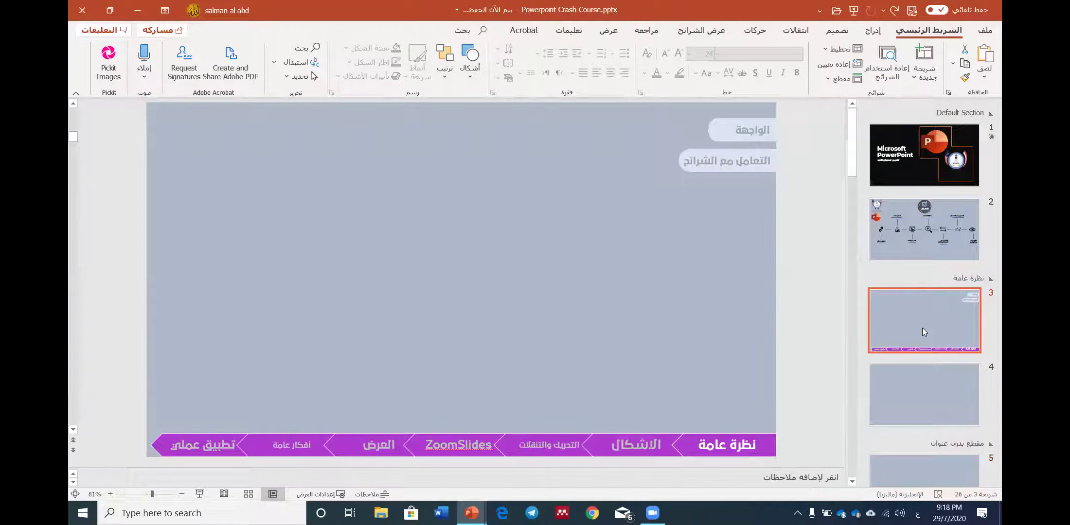
{"action": "left_click", "coordinate": [762, 165]}
{"action": "left_click", "coordinate": [761, 237]}
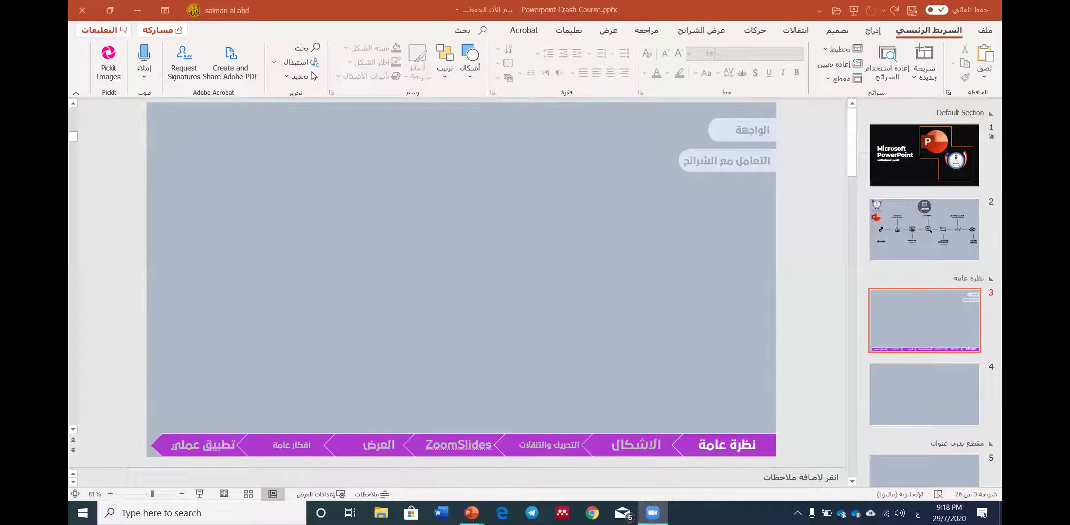
Dismiss slide 3's shortcut menu, then scroll down and open slide 8.
{"action": "right_click", "coordinate": [664, 170]}
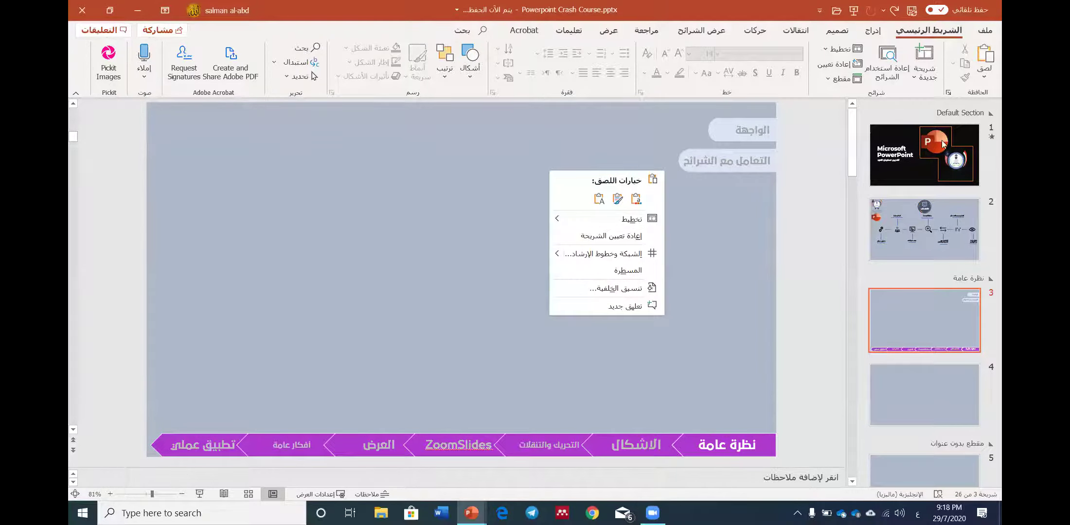
{"action": "left_click", "coordinate": [951, 166]}
{"action": "scroll", "coordinate": [924, 243], "scroll_direction": "down", "scroll_amount": 3}
{"action": "scroll", "coordinate": [914, 273], "scroll_direction": "down", "scroll_amount": 5}
{"action": "left_click", "coordinate": [932, 228]}
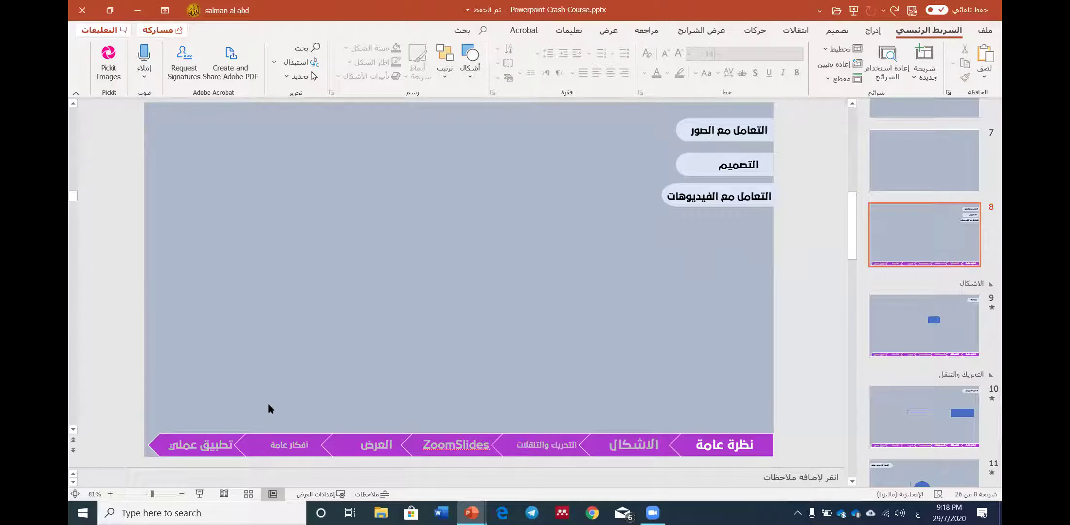
Open Insert > Pictures for slide 8 and cancel without choosing a file.
{"action": "left_click", "coordinate": [867, 31]}
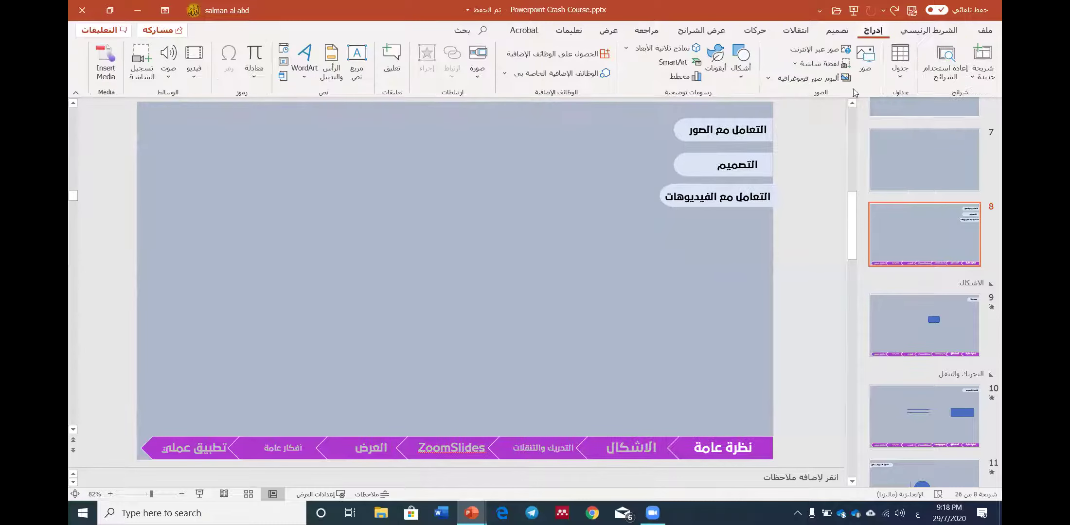
{"action": "left_click", "coordinate": [867, 71]}
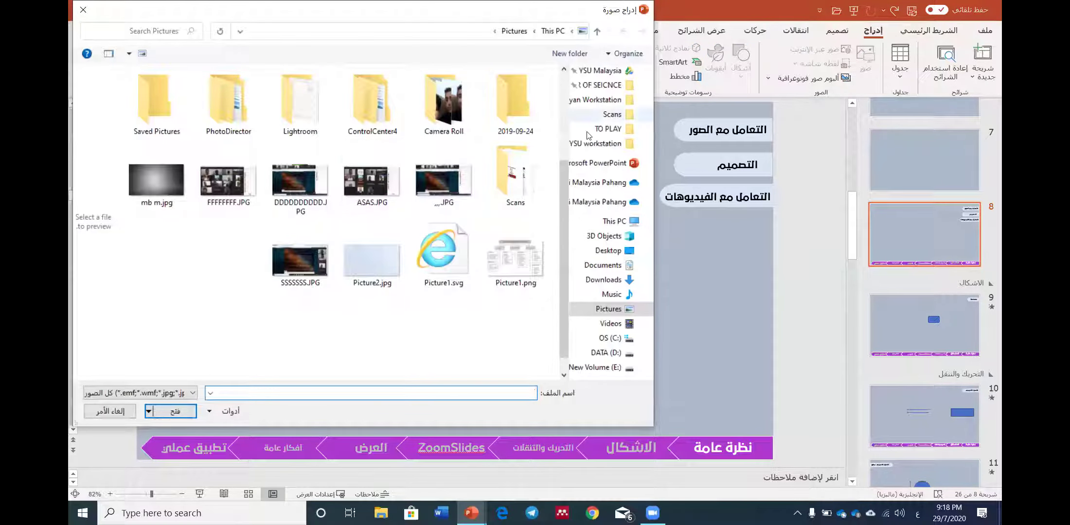
{"action": "left_click", "coordinate": [83, 10]}
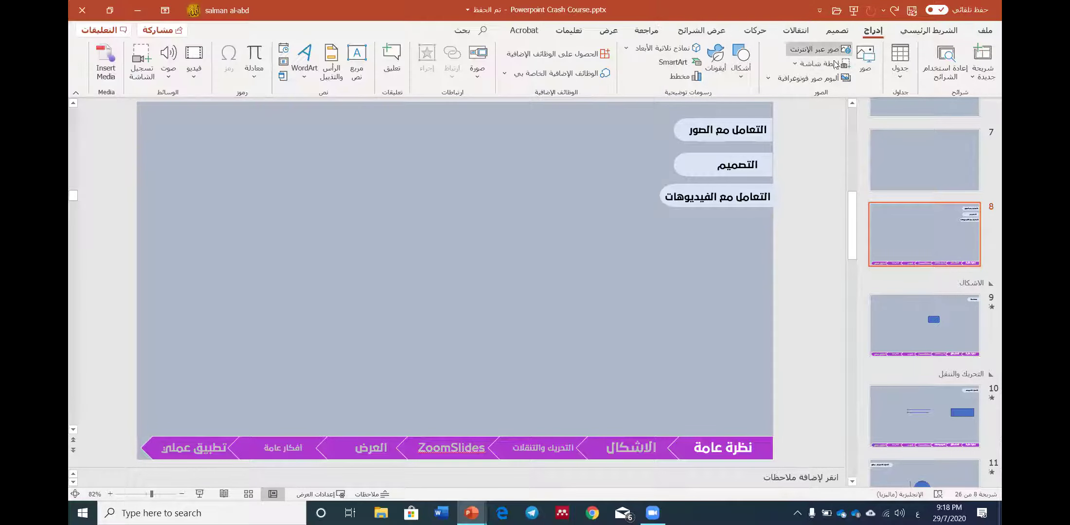
Browse Online Pictures, search the birds category 'طيور', clear it, and close the search.
{"action": "left_click", "coordinate": [827, 50]}
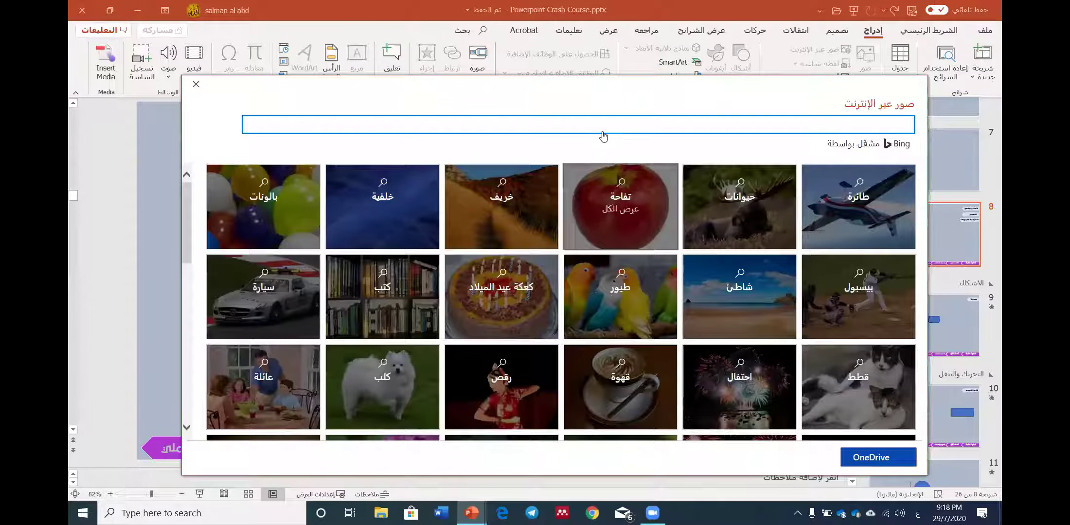
{"action": "scroll", "coordinate": [661, 209], "scroll_direction": "down", "scroll_amount": 2}
{"action": "scroll", "coordinate": [657, 234], "scroll_direction": "down", "scroll_amount": 2}
{"action": "scroll", "coordinate": [658, 234], "scroll_direction": "down", "scroll_amount": 2}
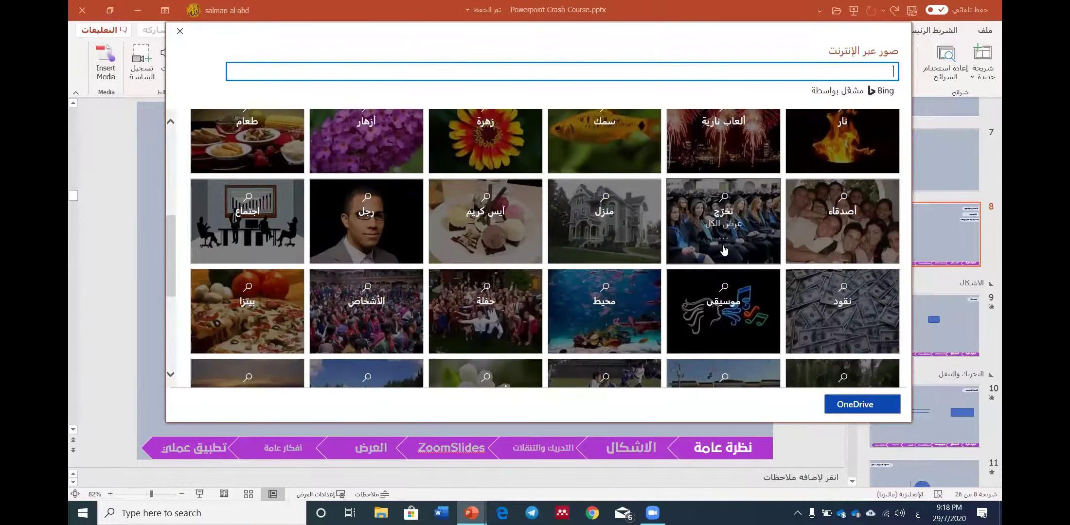
{"action": "scroll", "coordinate": [826, 170], "scroll_direction": "down", "scroll_amount": 2}
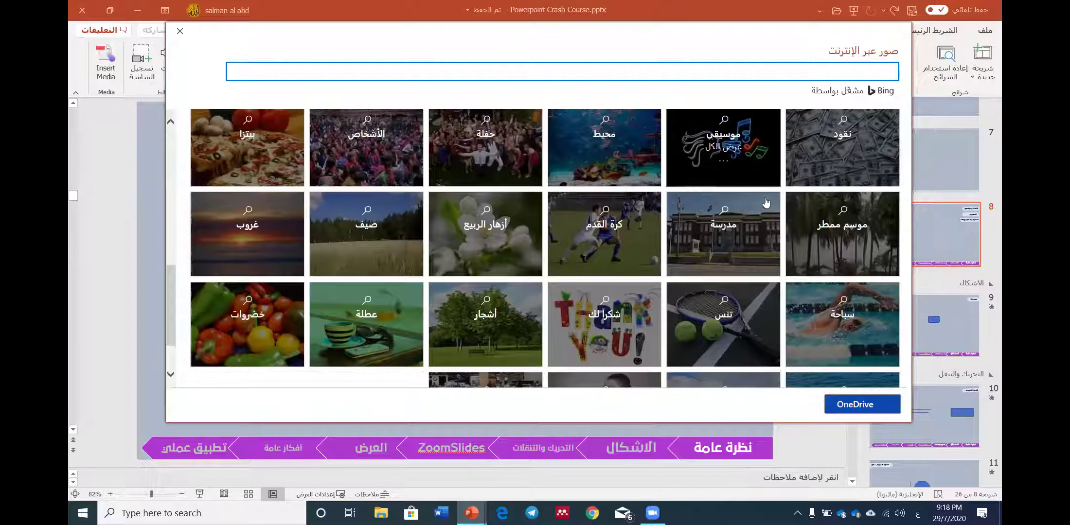
{"action": "scroll", "coordinate": [846, 185], "scroll_direction": "up", "scroll_amount": 5}
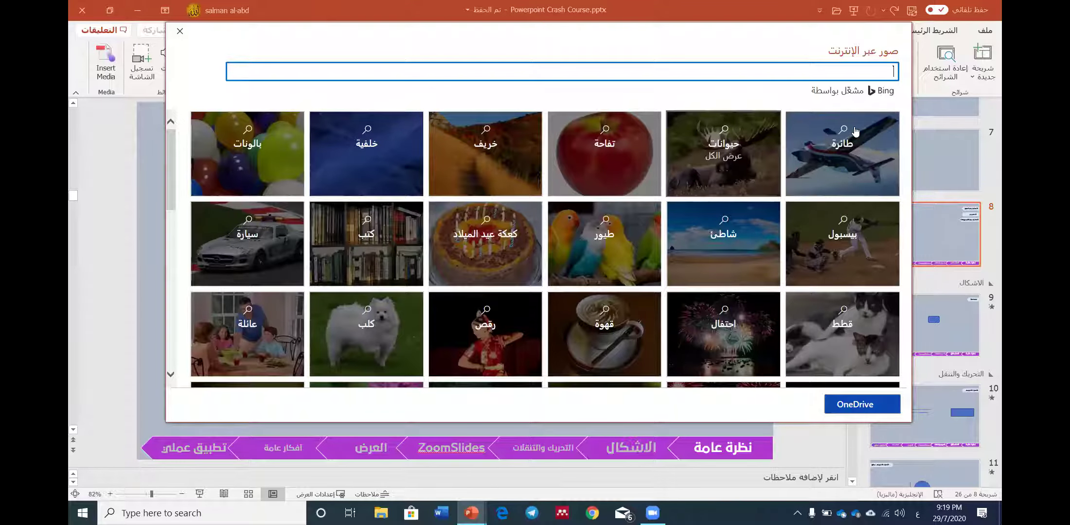
{"action": "scroll", "coordinate": [647, 247], "scroll_direction": "down", "scroll_amount": 2}
{"action": "left_click", "coordinate": [630, 154]}
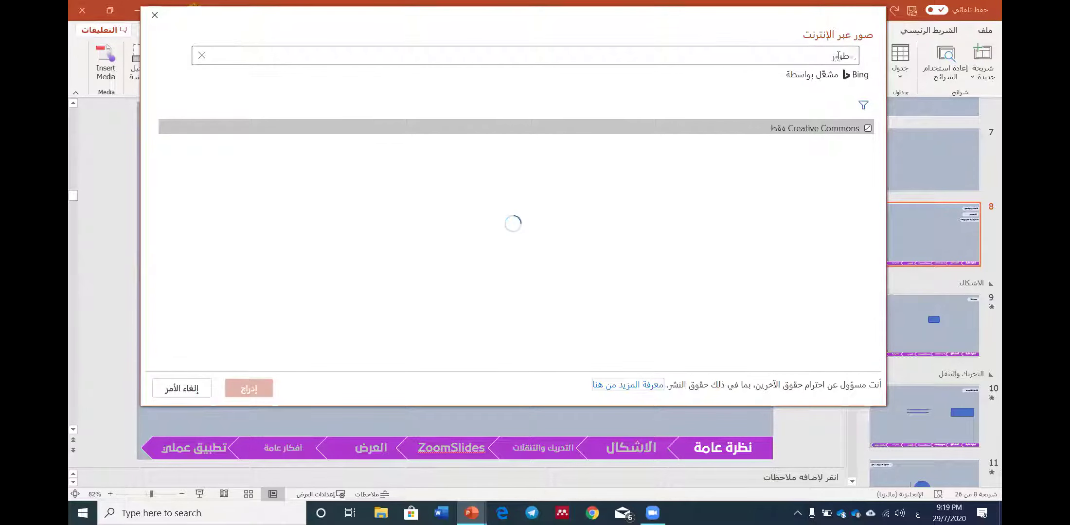
{"action": "left_click", "coordinate": [207, 58]}
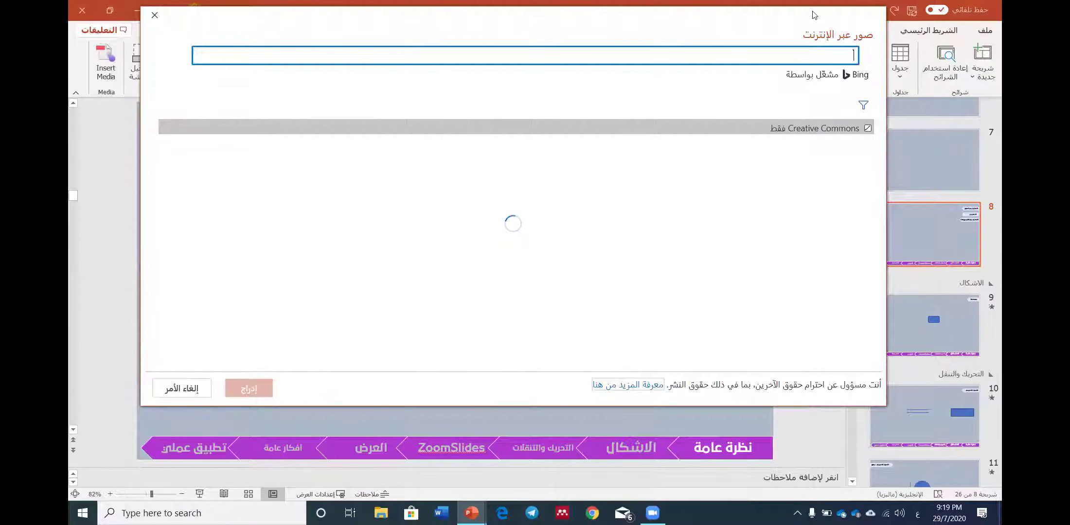
{"action": "left_click", "coordinate": [154, 15]}
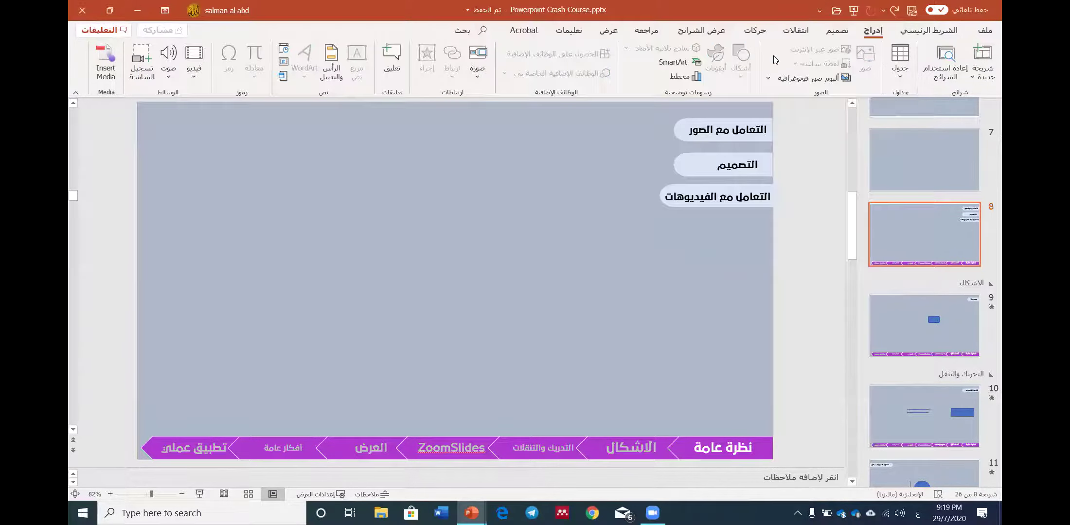
Insert the Qantas airliner photo from the online Airplane picture search onto slide 8.
{"action": "left_click", "coordinate": [815, 50]}
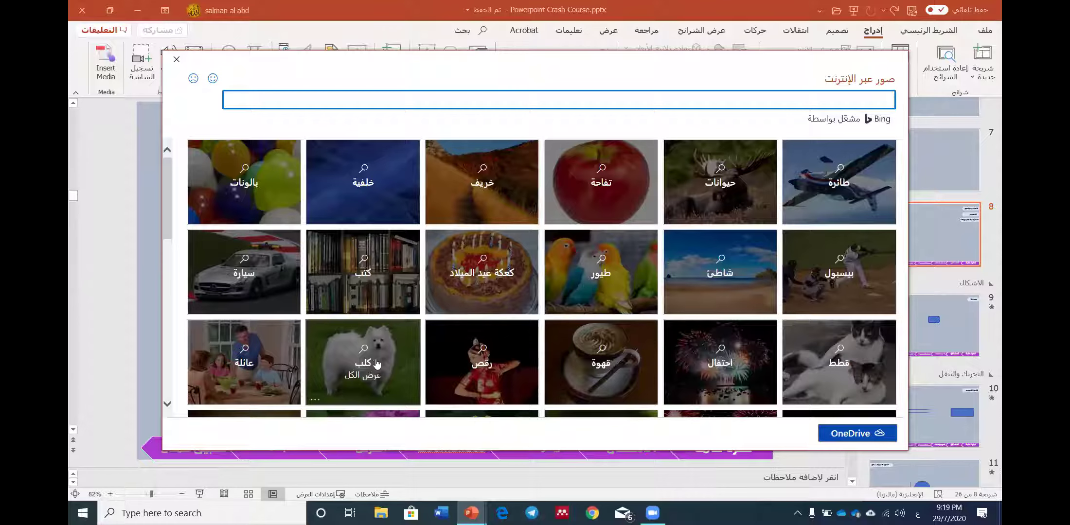
{"action": "scroll", "coordinate": [373, 287], "scroll_direction": "down", "scroll_amount": 1}
{"action": "scroll", "coordinate": [373, 287], "scroll_direction": "down", "scroll_amount": 2}
{"action": "scroll", "coordinate": [373, 286], "scroll_direction": "up", "scroll_amount": 3}
{"action": "left_click", "coordinate": [848, 175]}
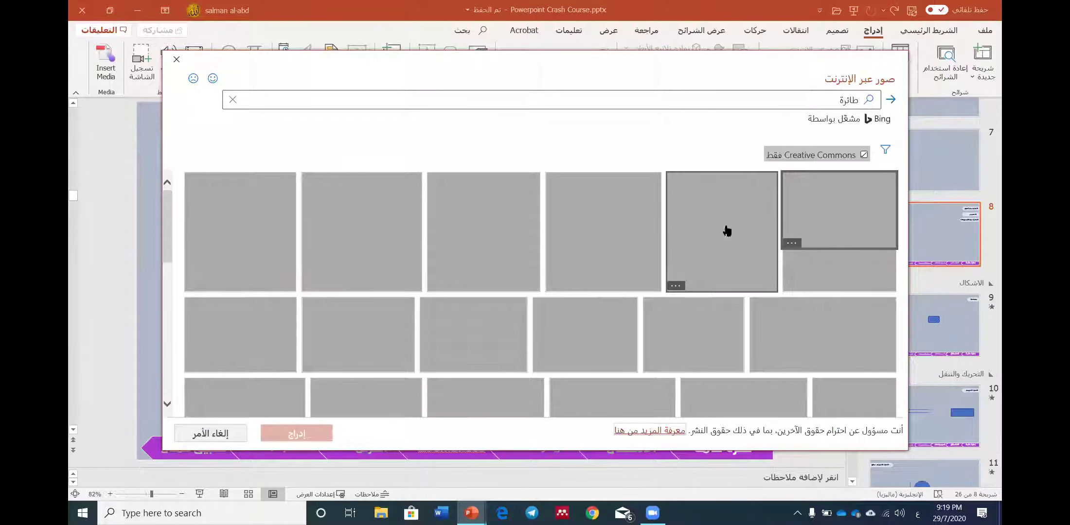
{"action": "left_click", "coordinate": [749, 216]}
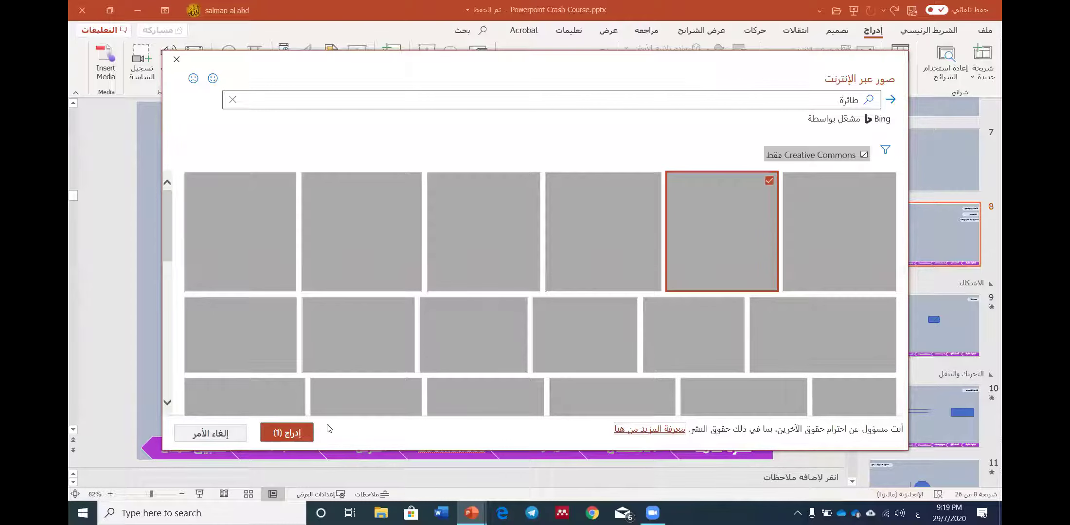
{"action": "left_click", "coordinate": [295, 436]}
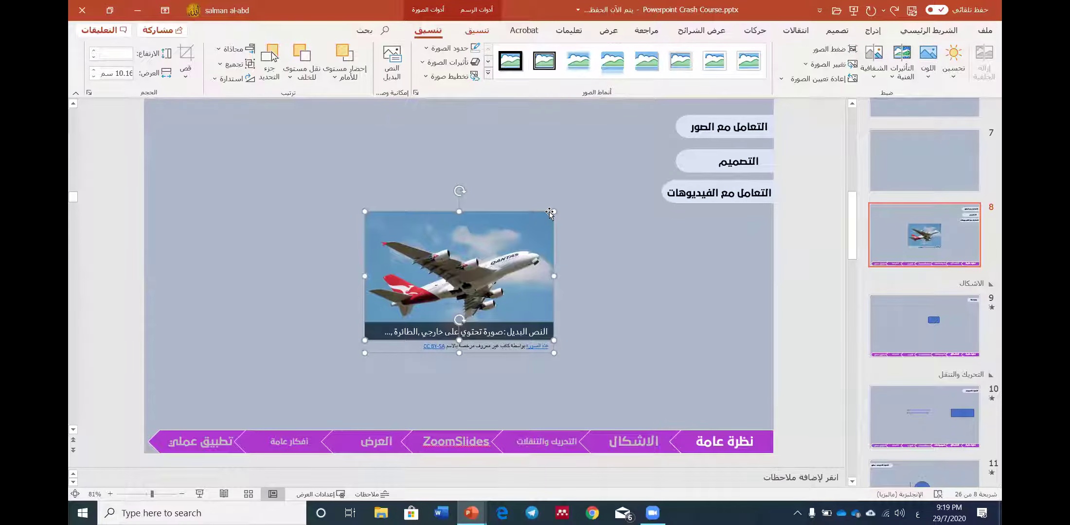
Enlarge the inserted airplane photo and delete the caption text beneath it.
{"action": "left_click_drag", "start_coordinate": [553, 211], "coordinate": [617, 162]}
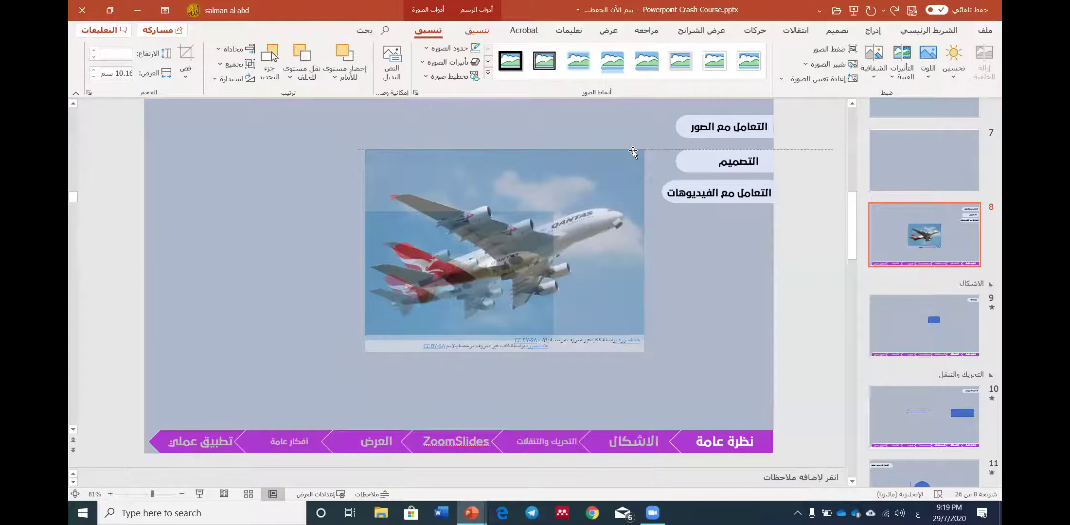
{"action": "left_click_drag", "start_coordinate": [617, 162], "coordinate": [645, 149]}
{"action": "left_click_drag", "start_coordinate": [543, 207], "coordinate": [456, 250]}
{"action": "left_click", "coordinate": [595, 192]}
{"action": "left_click", "coordinate": [484, 381]}
{"action": "left_click", "coordinate": [484, 381]}
{"action": "left_click_drag", "start_coordinate": [485, 381], "coordinate": [476, 411]}
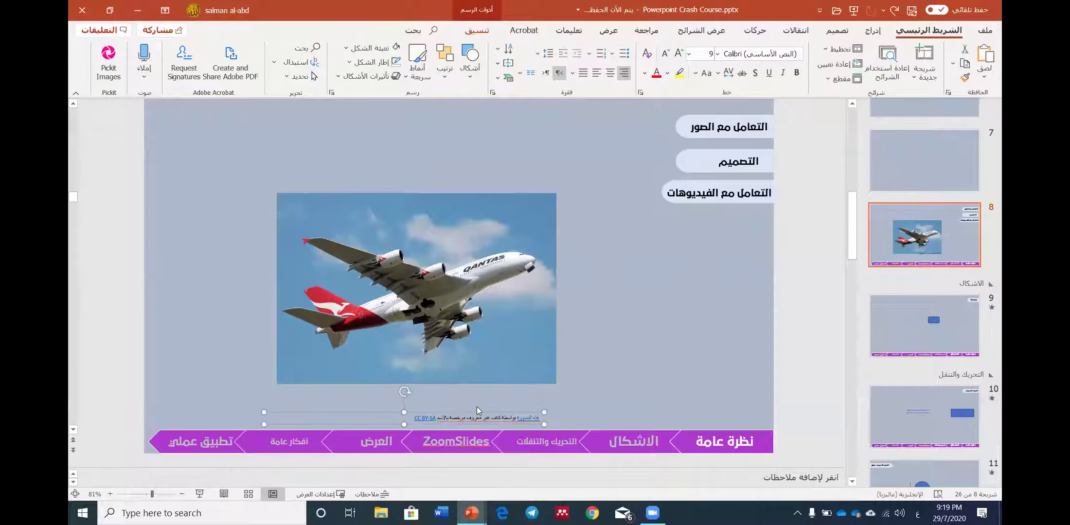
{"action": "key", "text": "Delete"}
Reposition, stretch and rotate the airplane photo while adjusting its shape.
{"action": "left_click_drag", "start_coordinate": [505, 299], "coordinate": [448, 278]}
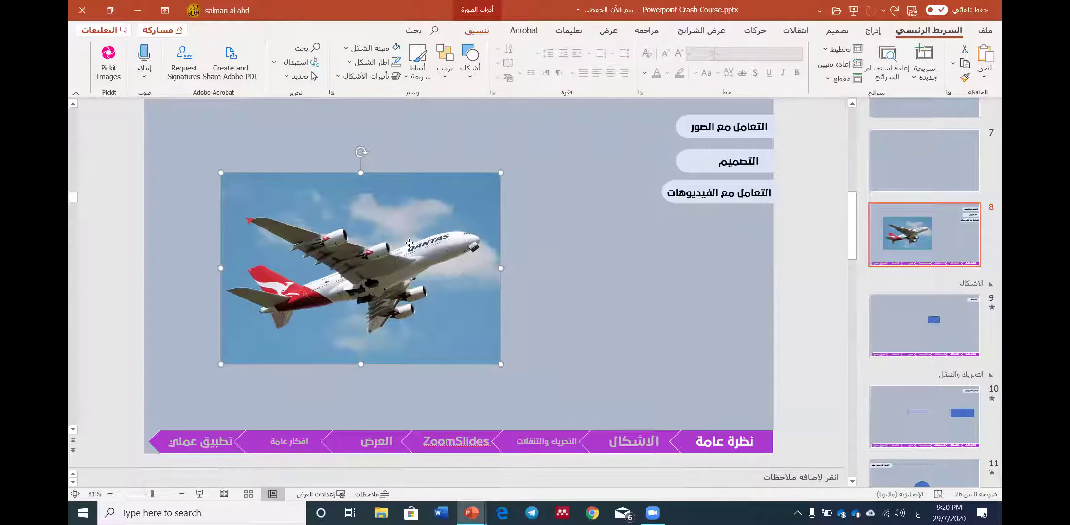
{"action": "left_click_drag", "start_coordinate": [449, 215], "coordinate": [430, 220]}
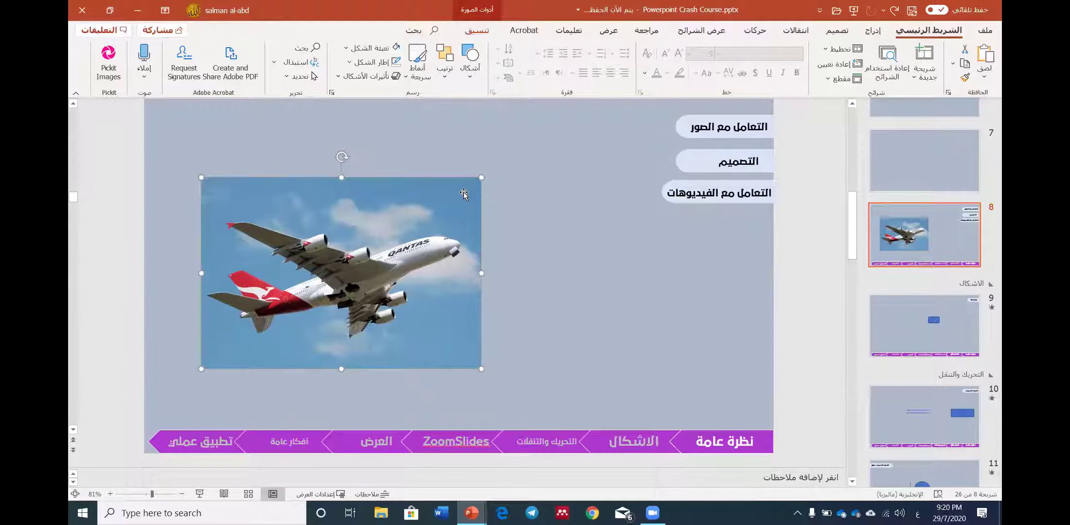
{"action": "mouse_move", "coordinate": [482, 177]}
{"action": "left_mouse_down"}
{"action": "mouse_move", "coordinate": [461, 192]}
{"action": "mouse_move", "coordinate": [465, 207]}
{"action": "mouse_move", "coordinate": [500, 171]}
{"action": "left_mouse_up"}
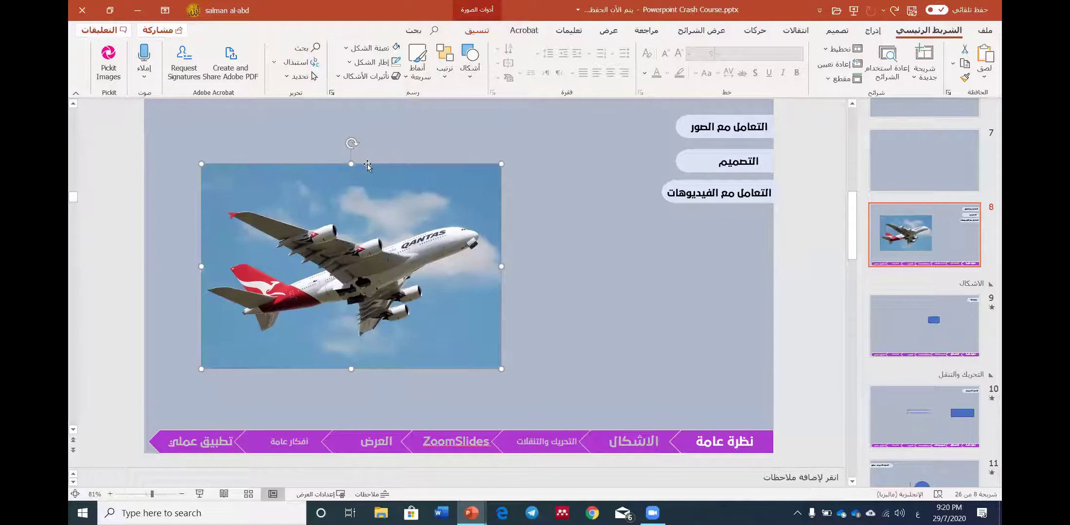
{"action": "mouse_move", "coordinate": [351, 164]}
{"action": "left_mouse_down"}
{"action": "mouse_move", "coordinate": [365, 118]}
{"action": "mouse_move", "coordinate": [362, 246]}
{"action": "left_mouse_up"}
{"action": "mouse_move", "coordinate": [349, 302]}
{"action": "left_mouse_down"}
{"action": "mouse_move", "coordinate": [373, 277]}
{"action": "mouse_move", "coordinate": [373, 189]}
{"action": "left_mouse_up"}
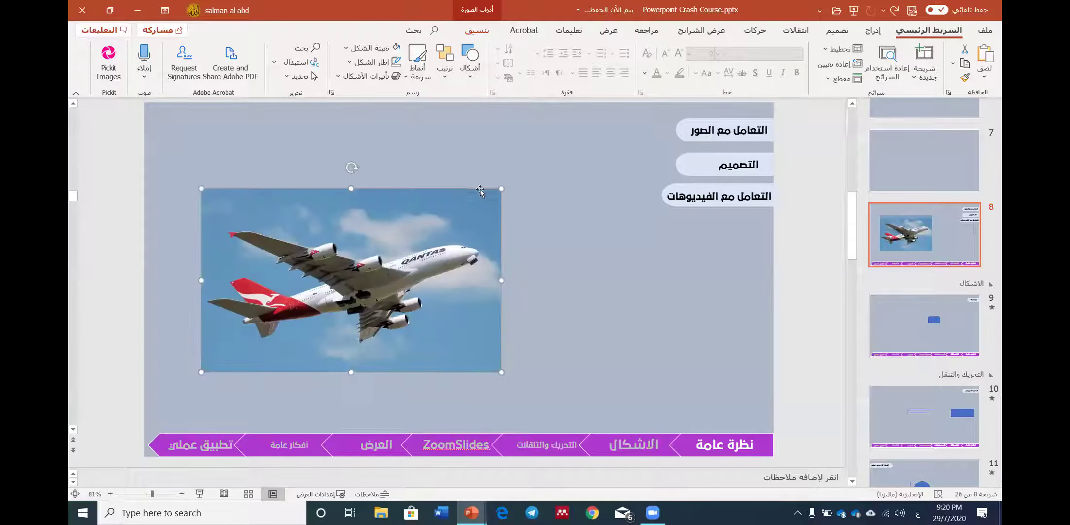
{"action": "mouse_move", "coordinate": [501, 183]}
{"action": "left_mouse_down"}
{"action": "mouse_move", "coordinate": [529, 141]}
{"action": "mouse_move", "coordinate": [554, 175]}
{"action": "left_mouse_up"}
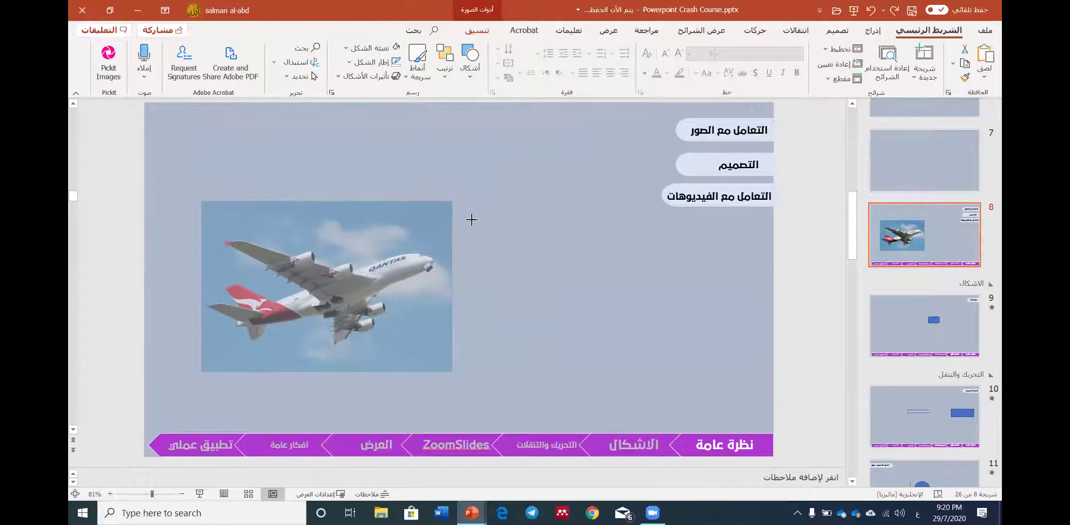
{"action": "left_click_drag", "start_coordinate": [554, 174], "coordinate": [473, 186]}
{"action": "mouse_move", "coordinate": [342, 142]}
{"action": "left_mouse_down"}
{"action": "mouse_move", "coordinate": [408, 248]}
{"action": "mouse_move", "coordinate": [313, 176]}
{"action": "mouse_move", "coordinate": [365, 156]}
{"action": "mouse_move", "coordinate": [330, 160]}
{"action": "mouse_move", "coordinate": [360, 155]}
{"action": "mouse_move", "coordinate": [350, 163]}
{"action": "left_mouse_up"}
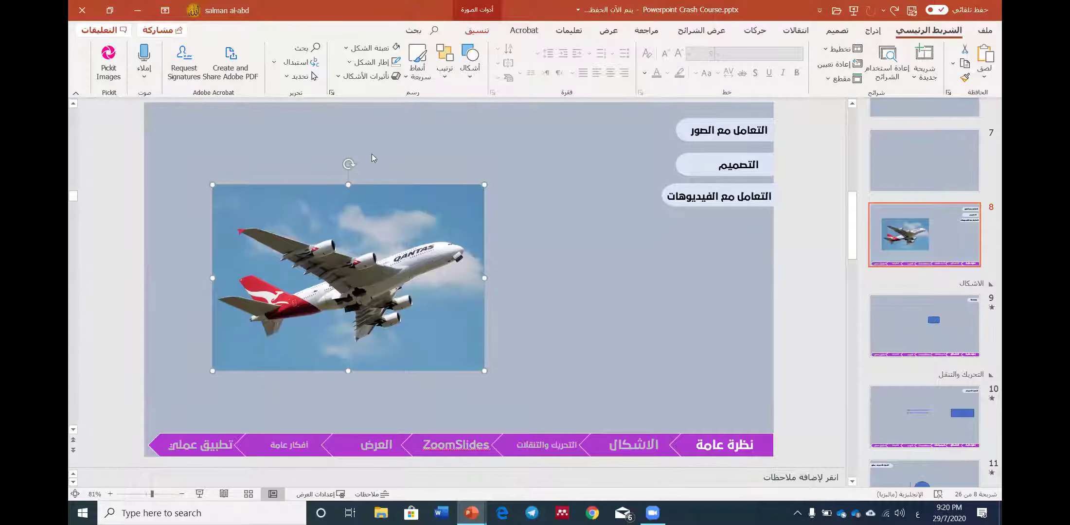
Enlarge the airplane photo to 16.32 × 11.16 cm and place it on the slide's left.
{"action": "left_click", "coordinate": [561, 132]}
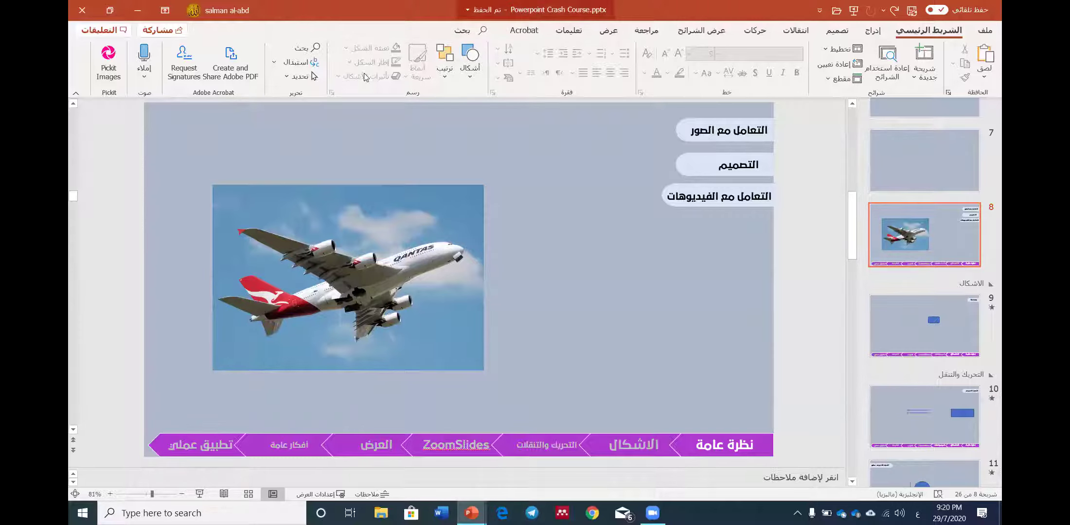
{"action": "left_click", "coordinate": [425, 212]}
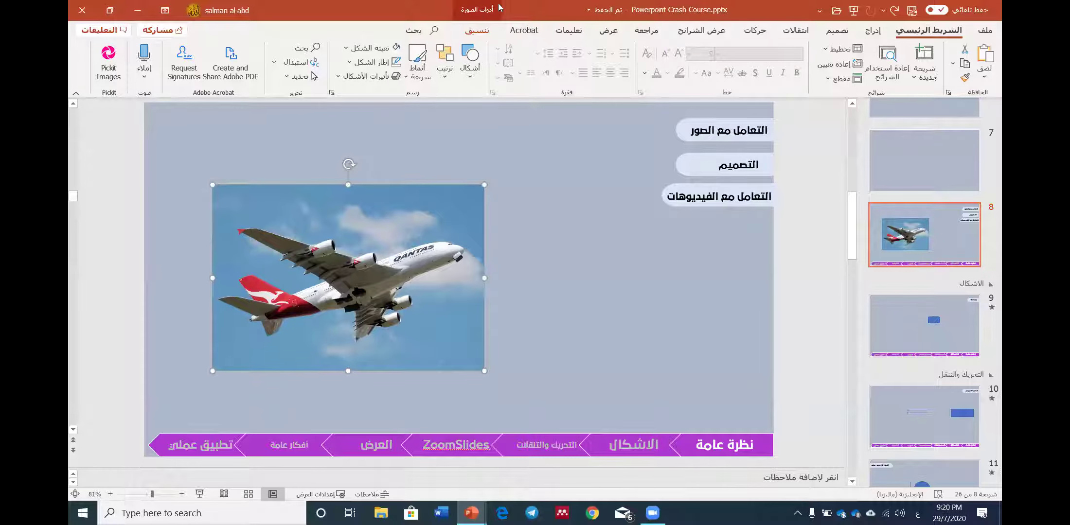
{"action": "left_click", "coordinate": [483, 32]}
{"action": "left_click_drag", "start_coordinate": [406, 204], "coordinate": [476, 183]}
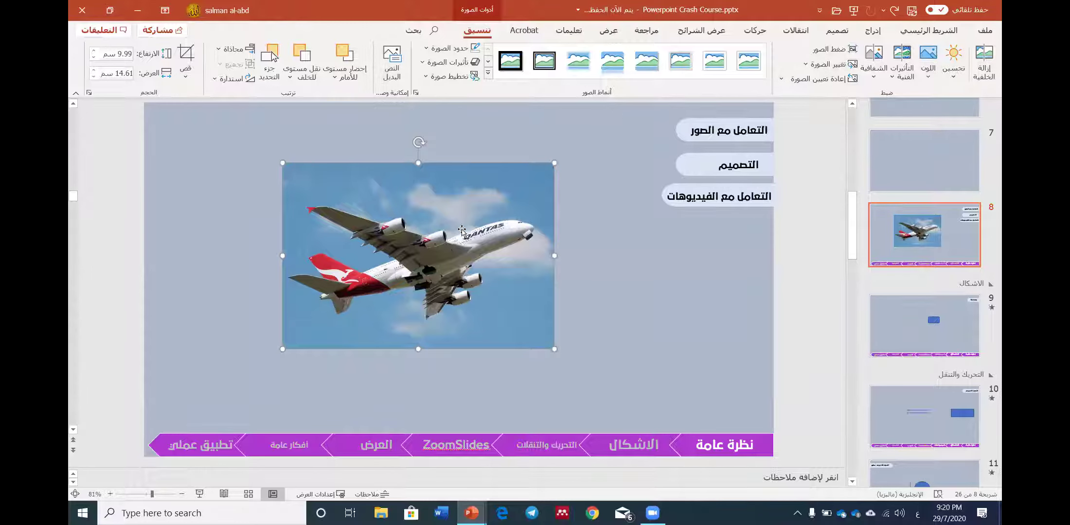
{"action": "left_click_drag", "start_coordinate": [471, 222], "coordinate": [417, 242]}
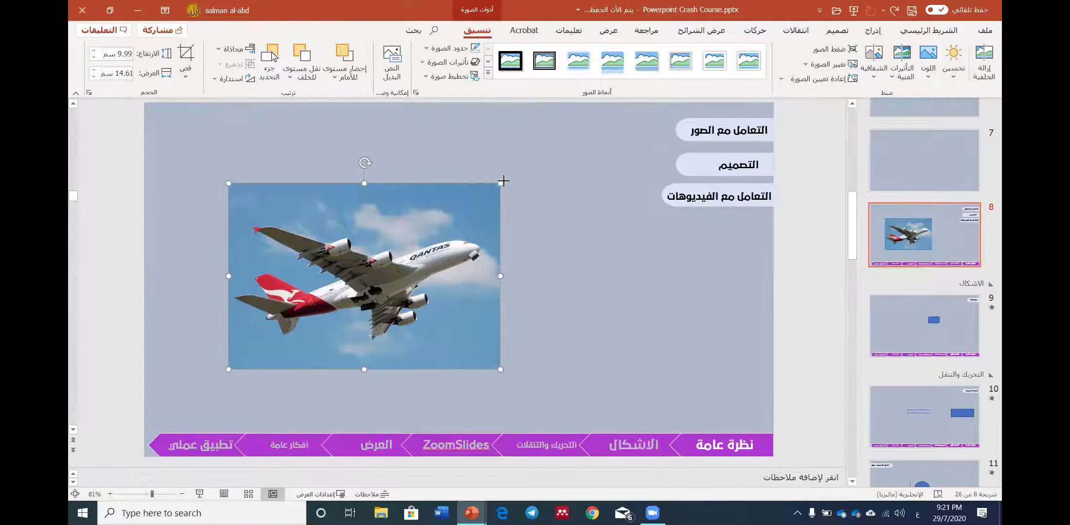
{"action": "left_click_drag", "start_coordinate": [504, 181], "coordinate": [533, 161]}
{"action": "left_click_drag", "start_coordinate": [439, 222], "coordinate": [412, 225]}
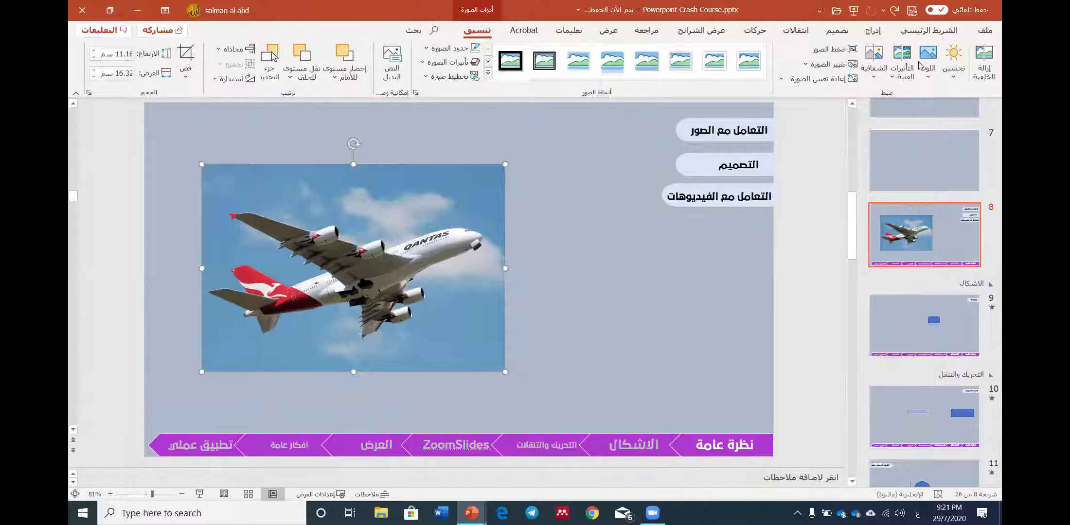
Start background removal on the airplane photo and mark the plane's nose to keep.
{"action": "left_click", "coordinate": [984, 64]}
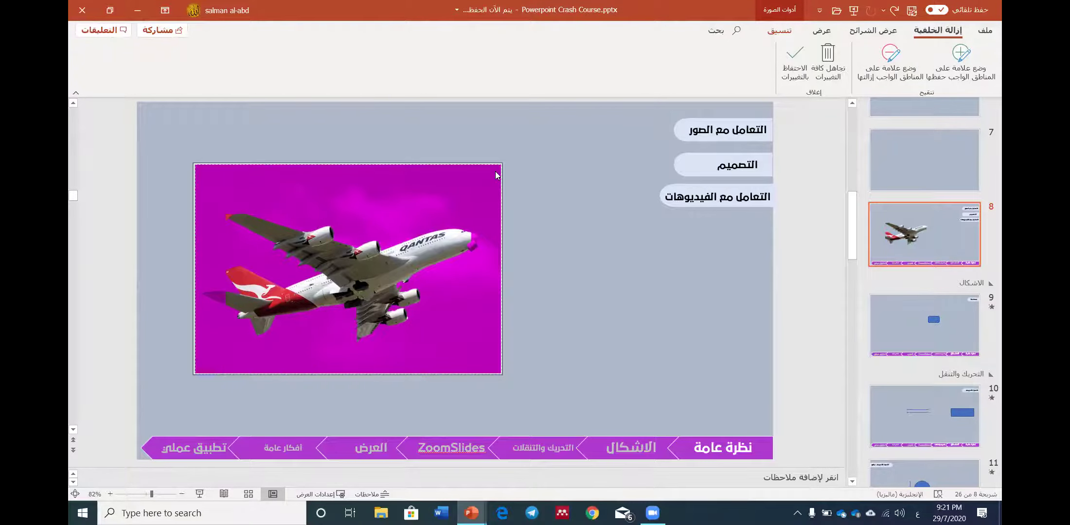
{"action": "scroll", "coordinate": [292, 290], "scroll_direction": "up", "scroll_amount": 4}
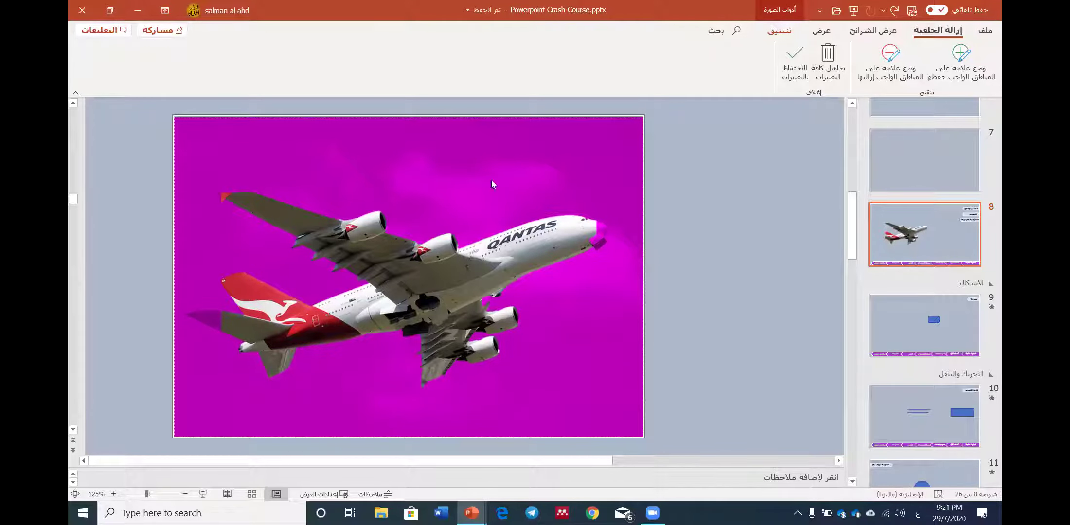
{"action": "left_click", "coordinate": [965, 62]}
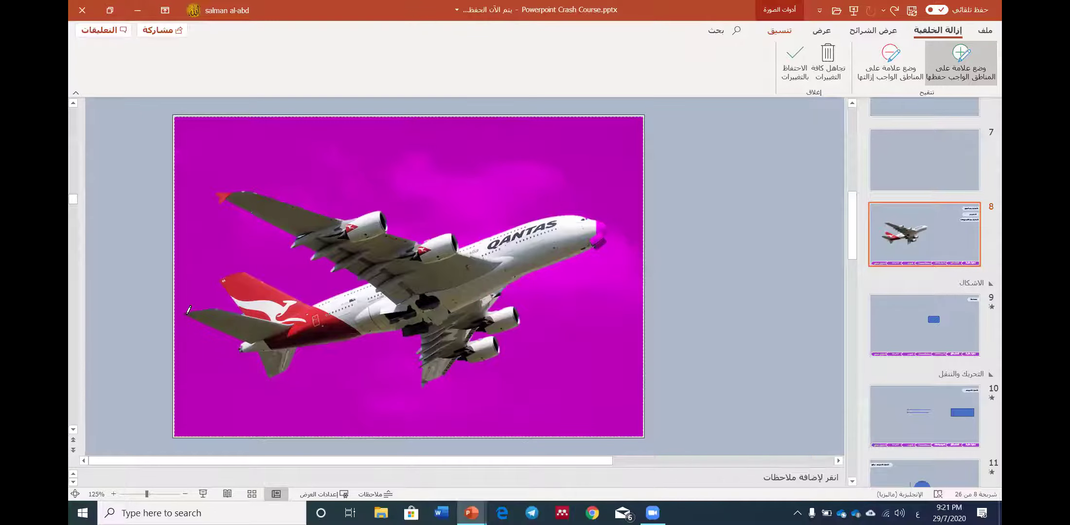
{"action": "left_click_drag", "start_coordinate": [604, 220], "coordinate": [602, 235]}
Try marking the tail fin for removal, undo it, and keep the background removal.
{"action": "scroll", "coordinate": [375, 236], "scroll_direction": "up", "scroll_amount": 5, "text": "ctrl"}
{"action": "scroll", "coordinate": [437, 214], "scroll_direction": "up", "scroll_amount": 5, "text": "ctrl"}
{"action": "scroll", "coordinate": [503, 192], "scroll_direction": "up", "scroll_amount": 5, "text": "ctrl"}
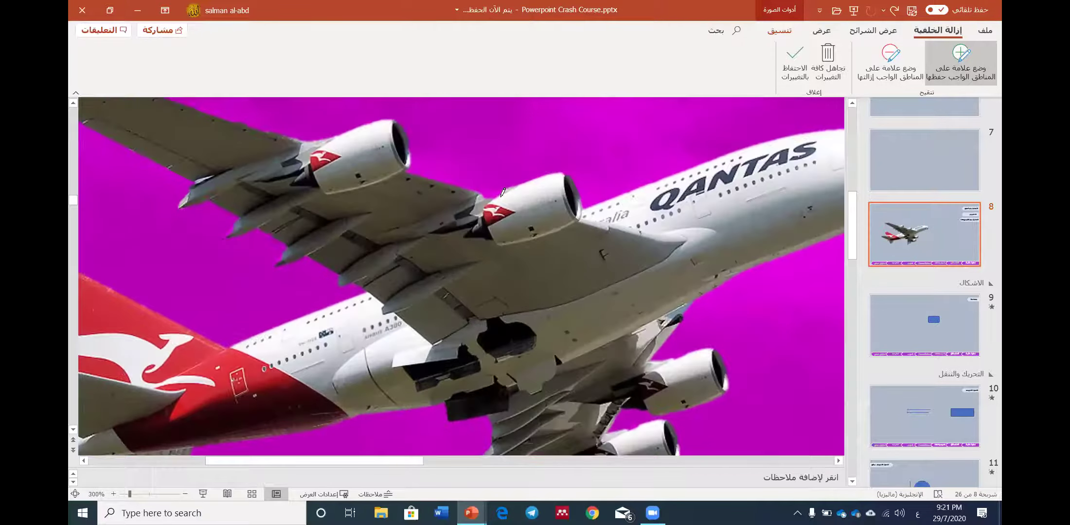
{"action": "scroll", "coordinate": [502, 190], "scroll_direction": "down", "scroll_amount": 5, "text": "ctrl"}
{"action": "scroll", "coordinate": [559, 187], "scroll_direction": "down", "scroll_amount": 5, "text": "ctrl"}
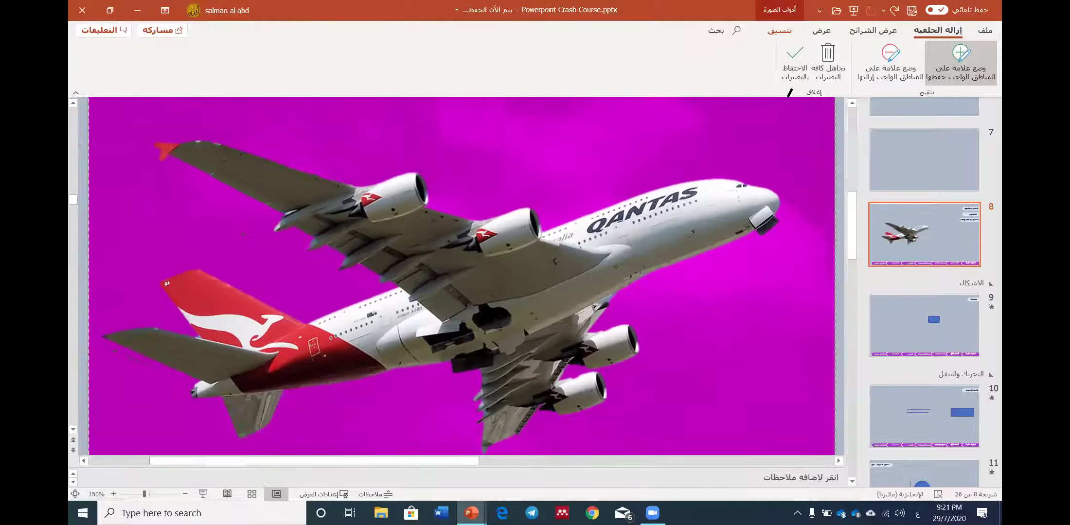
{"action": "scroll", "coordinate": [632, 183], "scroll_direction": "down", "scroll_amount": 5, "text": "ctrl"}
{"action": "left_click", "coordinate": [889, 60]}
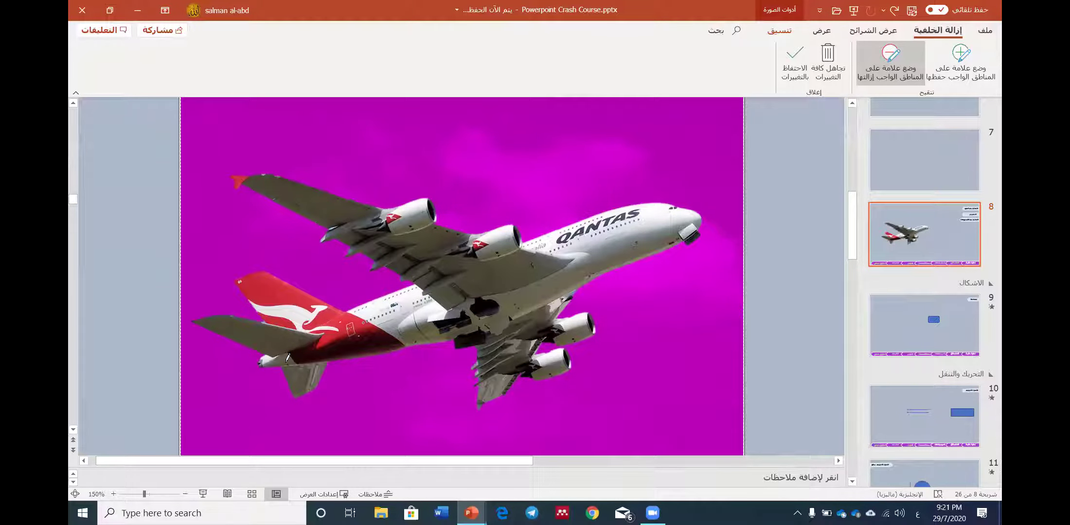
{"action": "left_click", "coordinate": [303, 376]}
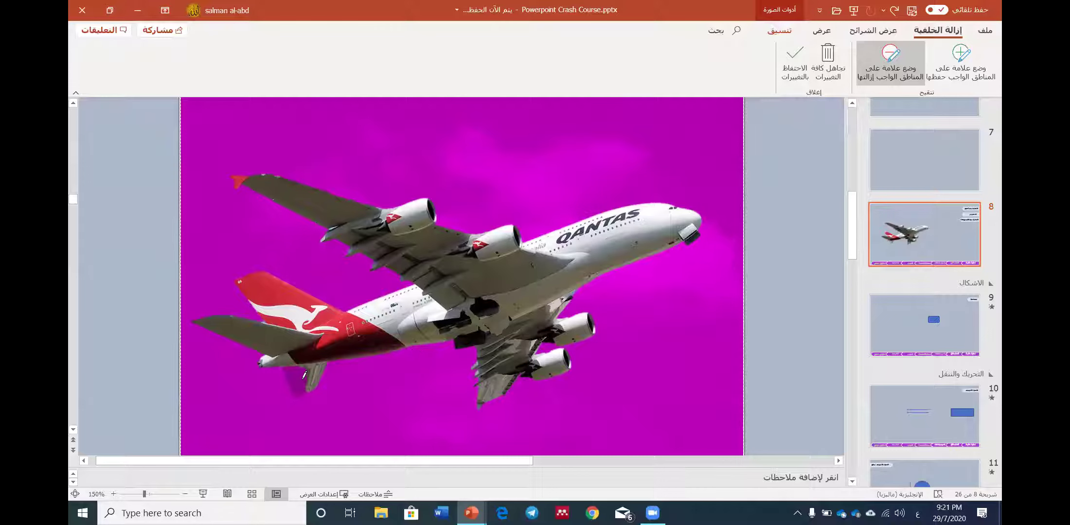
{"action": "key", "text": "ctrl+z"}
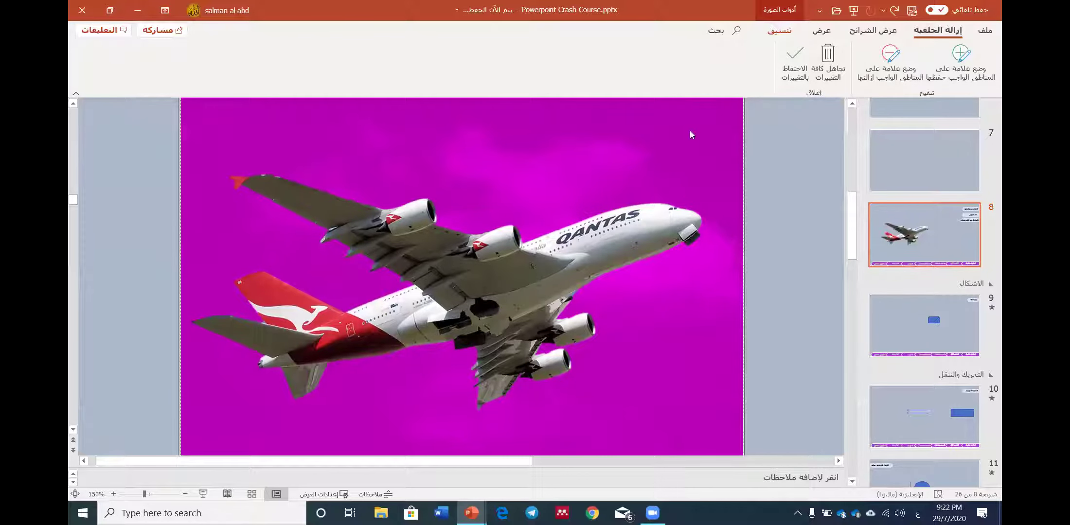
{"action": "left_click", "coordinate": [795, 68]}
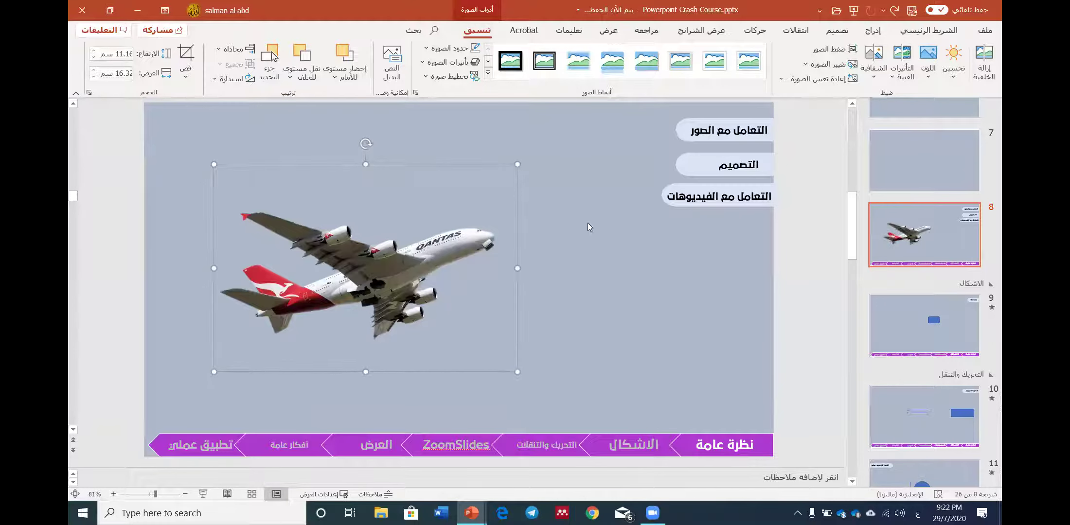
Resize the cut-out plane to about 15.28 × 10.44 cm and reopen Online Pictures.
{"action": "left_click", "coordinate": [438, 260]}
{"action": "left_click_drag", "start_coordinate": [518, 164], "coordinate": [567, 130]}
{"action": "left_click_drag", "start_coordinate": [399, 287], "coordinate": [360, 312]}
{"action": "mouse_move", "coordinate": [475, 226]}
{"action": "left_mouse_down"}
{"action": "mouse_move", "coordinate": [365, 306]}
{"action": "mouse_move", "coordinate": [409, 236]}
{"action": "left_mouse_up"}
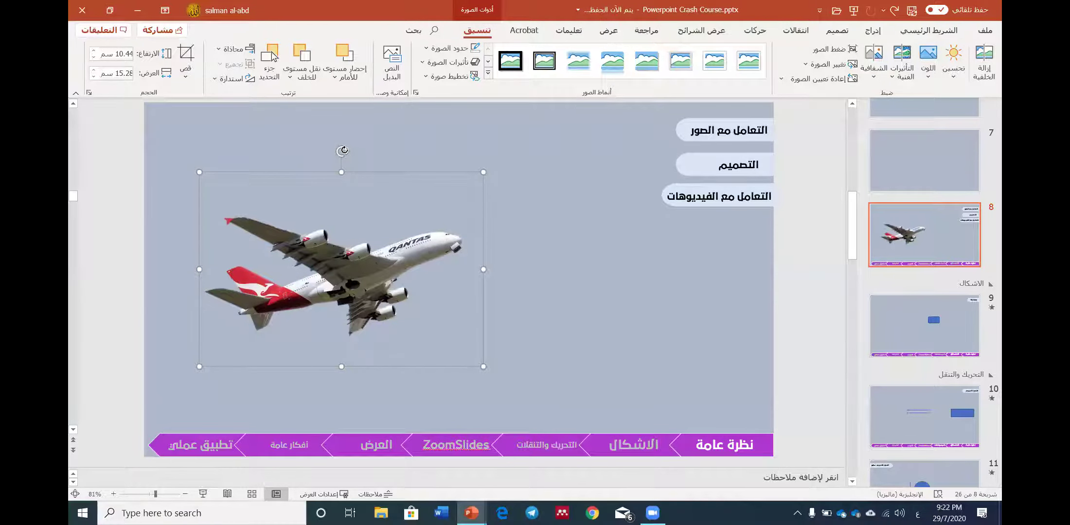
{"action": "left_click", "coordinate": [556, 209]}
{"action": "left_click", "coordinate": [375, 265]}
{"action": "left_click", "coordinate": [575, 230]}
{"action": "left_click", "coordinate": [873, 30]}
{"action": "left_click", "coordinate": [827, 49]}
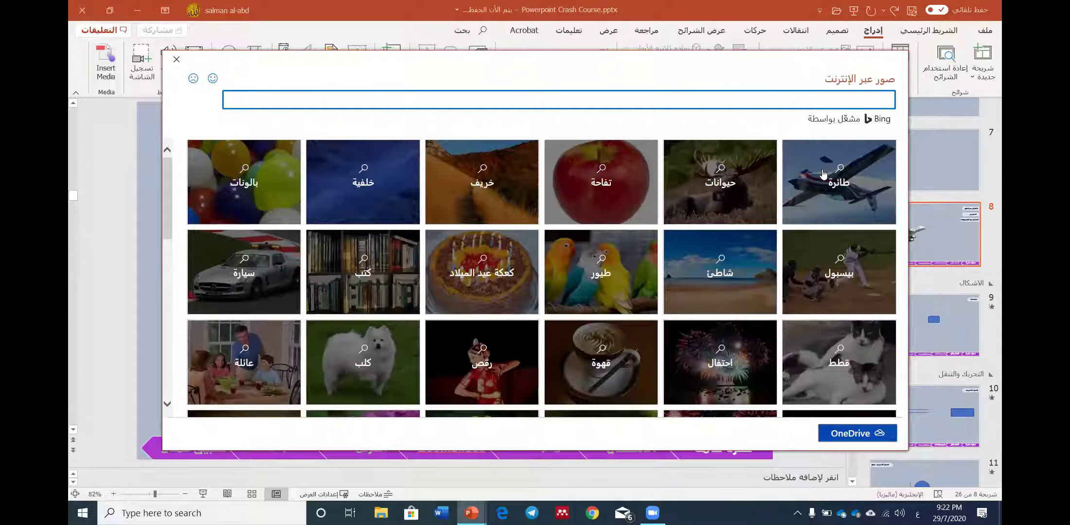
Choose a baseball photo from the online search to insert, then cancel its stalled download.
{"action": "left_click", "coordinate": [815, 266]}
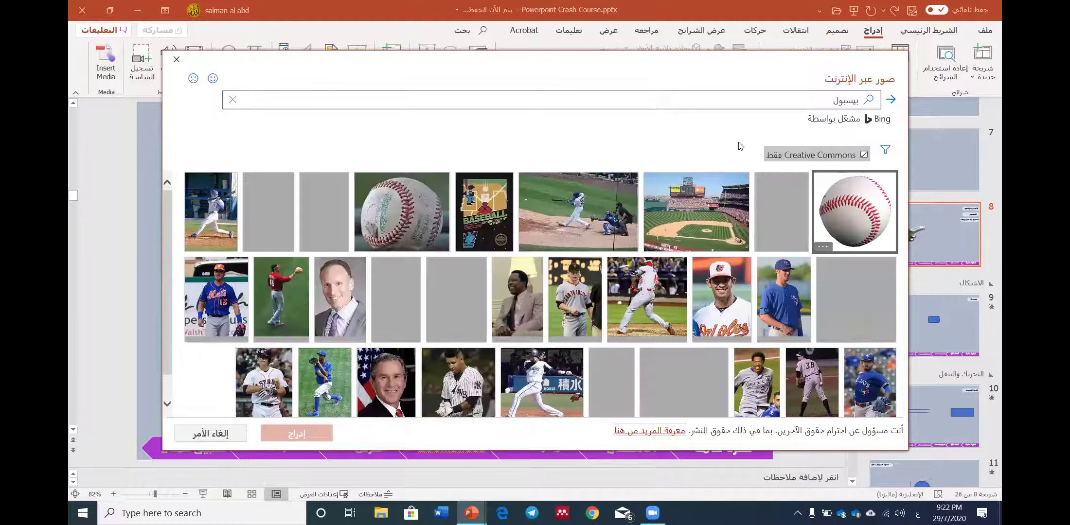
{"action": "scroll", "coordinate": [523, 272], "scroll_direction": "down", "scroll_amount": 1}
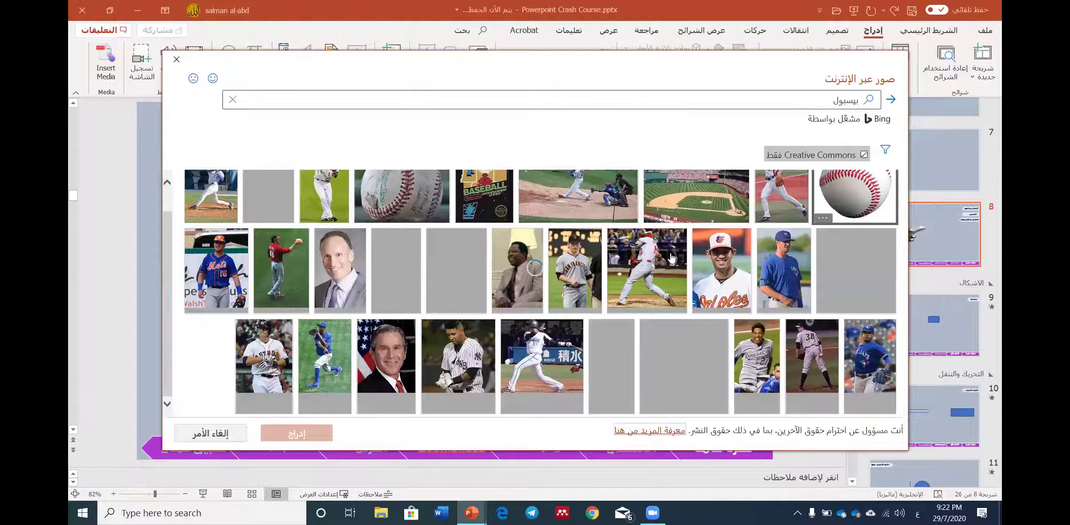
{"action": "scroll", "coordinate": [488, 269], "scroll_direction": "down", "scroll_amount": 3}
{"action": "scroll", "coordinate": [487, 269], "scroll_direction": "down", "scroll_amount": 2}
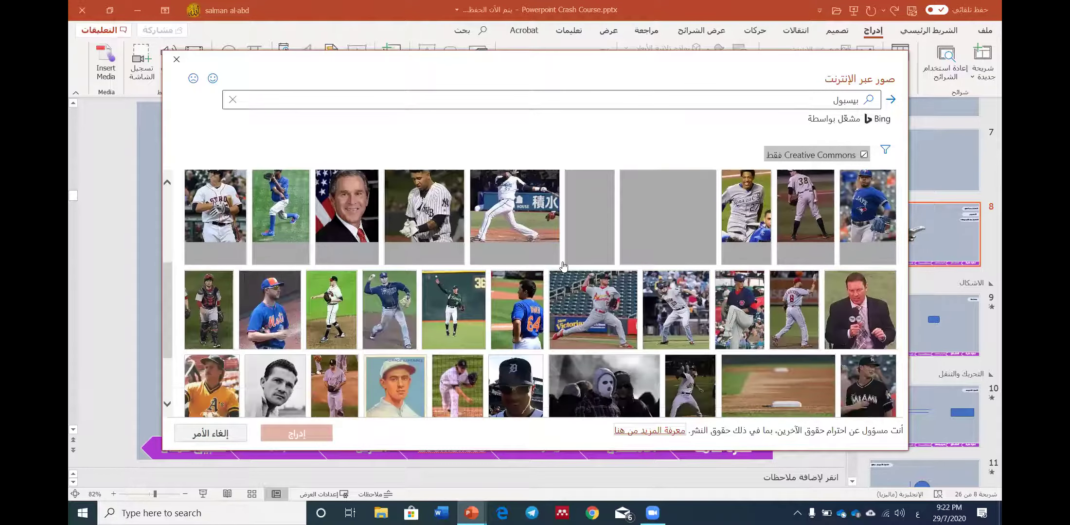
{"action": "scroll", "coordinate": [553, 258], "scroll_direction": "down", "scroll_amount": 2}
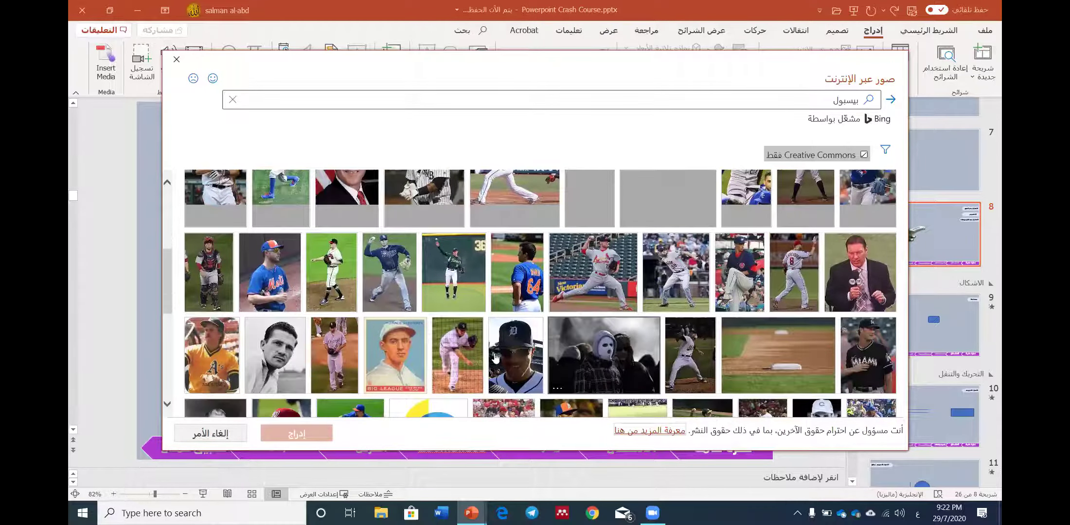
{"action": "scroll", "coordinate": [339, 324], "scroll_direction": "down", "scroll_amount": 3}
{"action": "scroll", "coordinate": [523, 321], "scroll_direction": "down", "scroll_amount": 3}
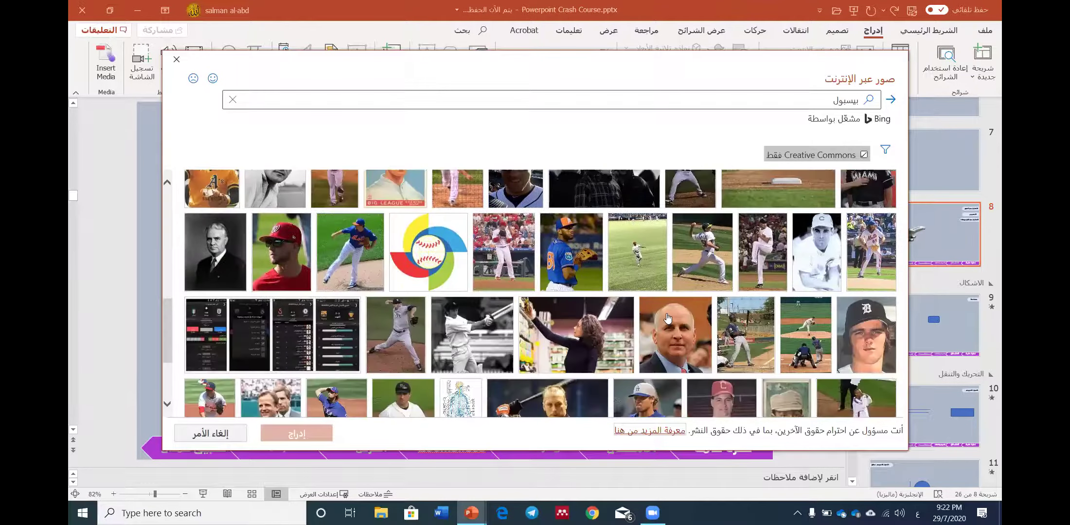
{"action": "scroll", "coordinate": [752, 275], "scroll_direction": "down", "scroll_amount": 3}
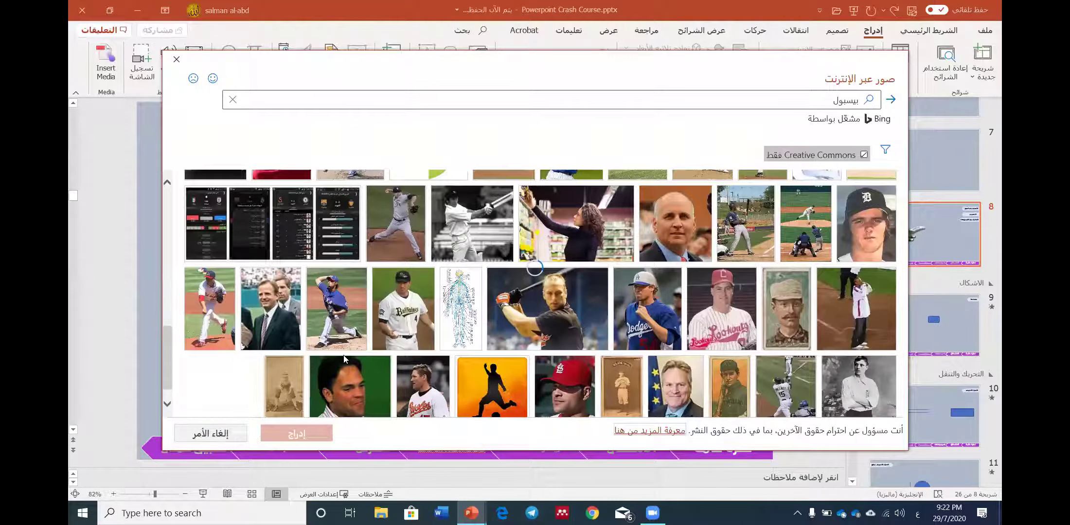
{"action": "left_click", "coordinate": [329, 312]}
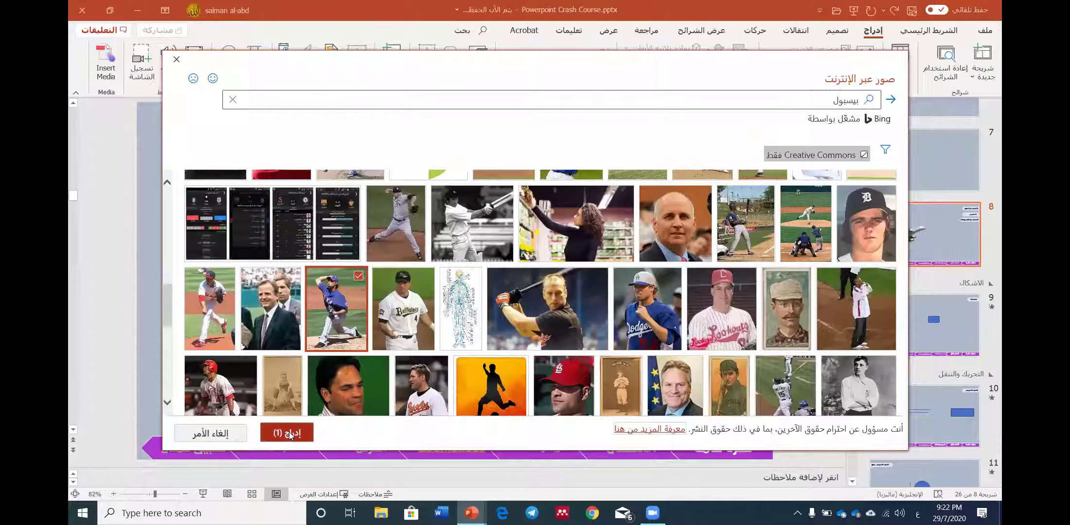
{"action": "left_click", "coordinate": [292, 434]}
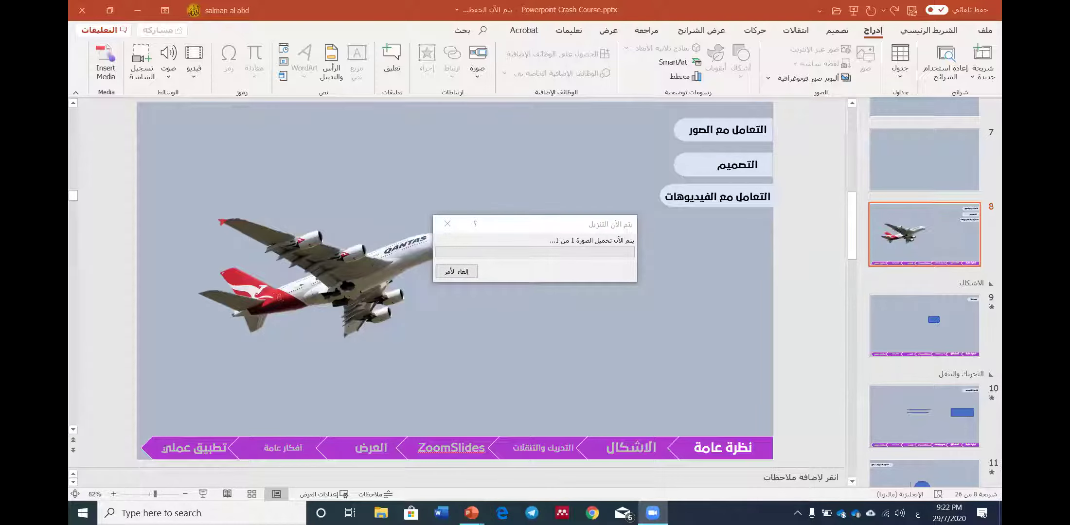
{"action": "left_click", "coordinate": [198, 328]}
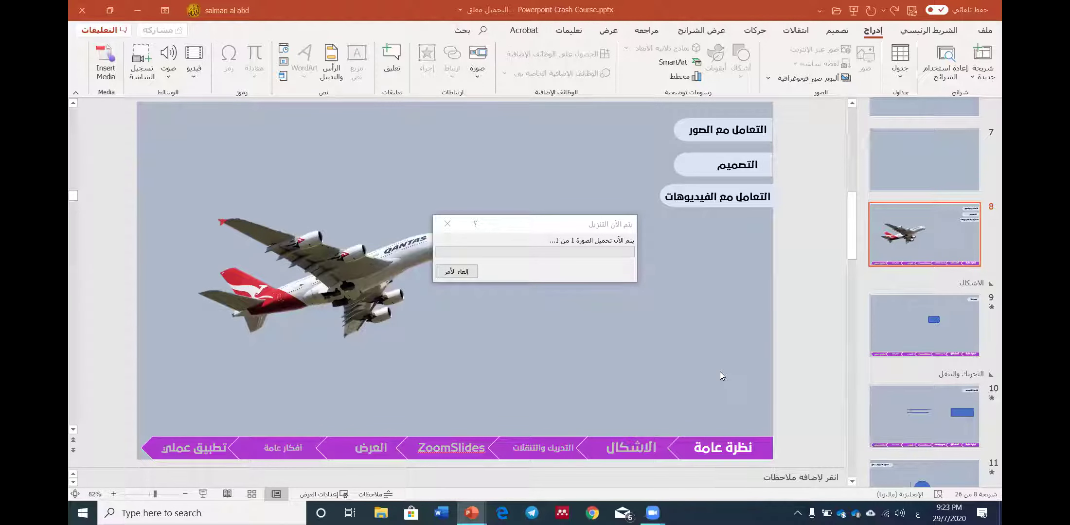
{"action": "left_click", "coordinate": [448, 276]}
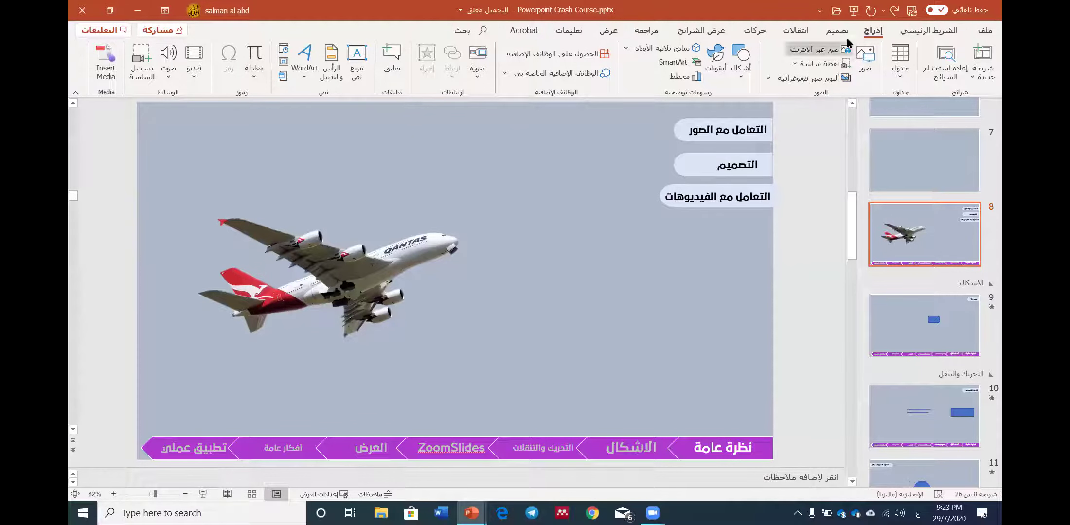
{"action": "left_click", "coordinate": [865, 56]}
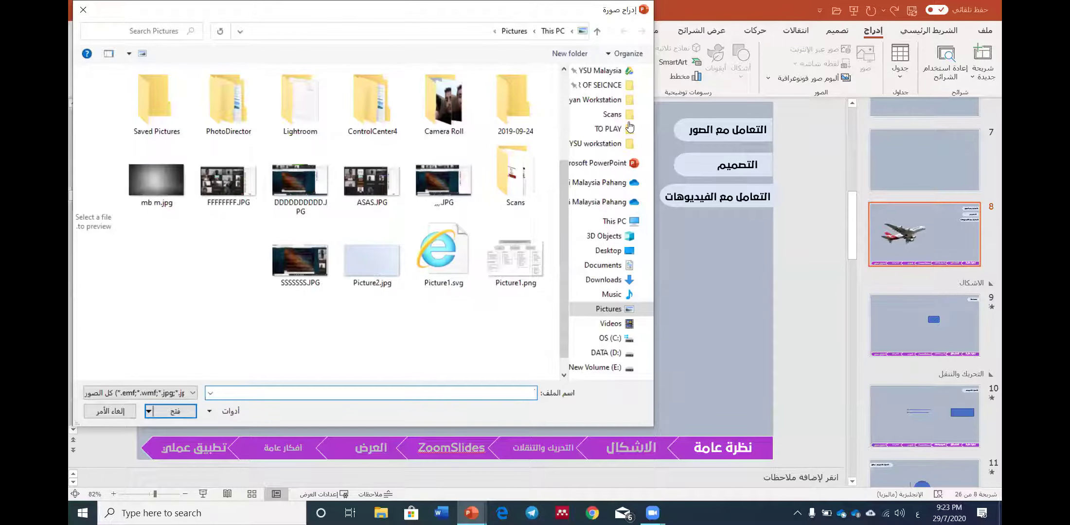
{"action": "scroll", "coordinate": [608, 146], "scroll_direction": "up", "scroll_amount": 3}
{"action": "left_click", "coordinate": [610, 94]}
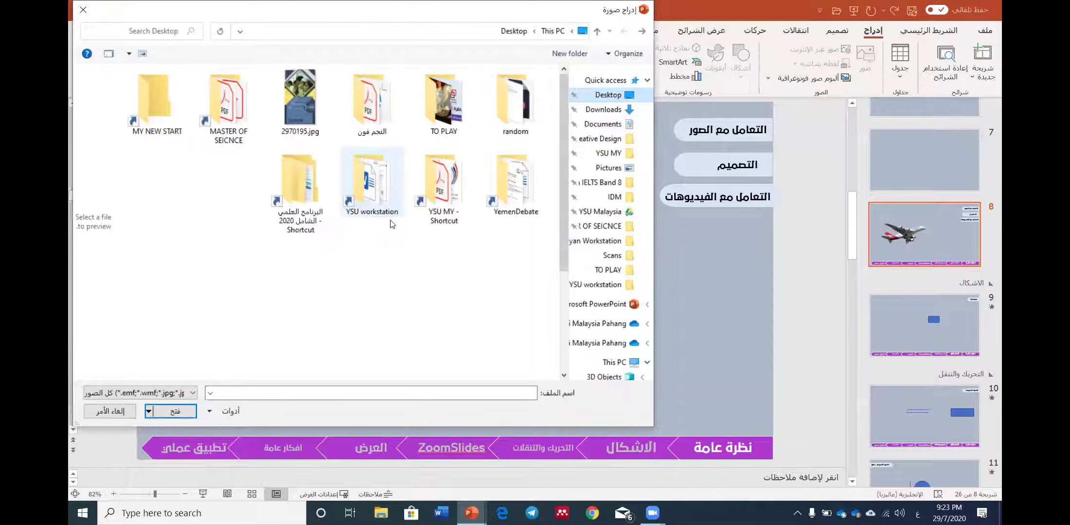
{"action": "double_click", "coordinate": [506, 109]}
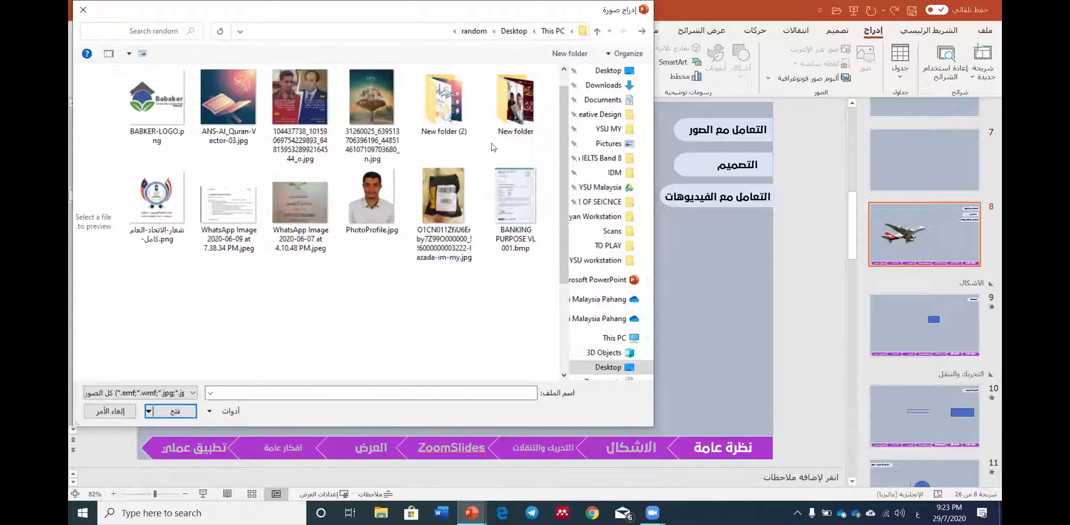
{"action": "left_click", "coordinate": [223, 124]}
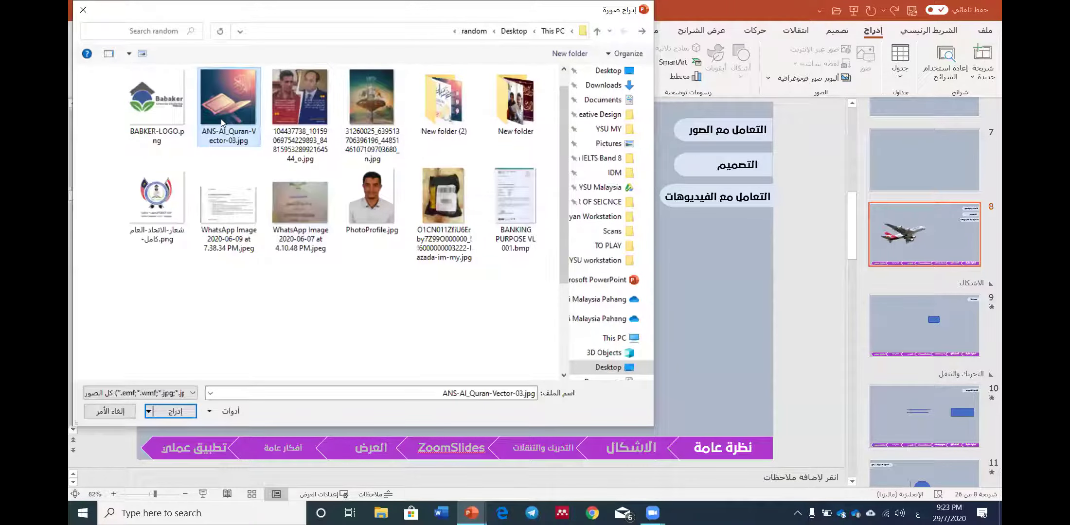
{"action": "left_click", "coordinate": [163, 414]}
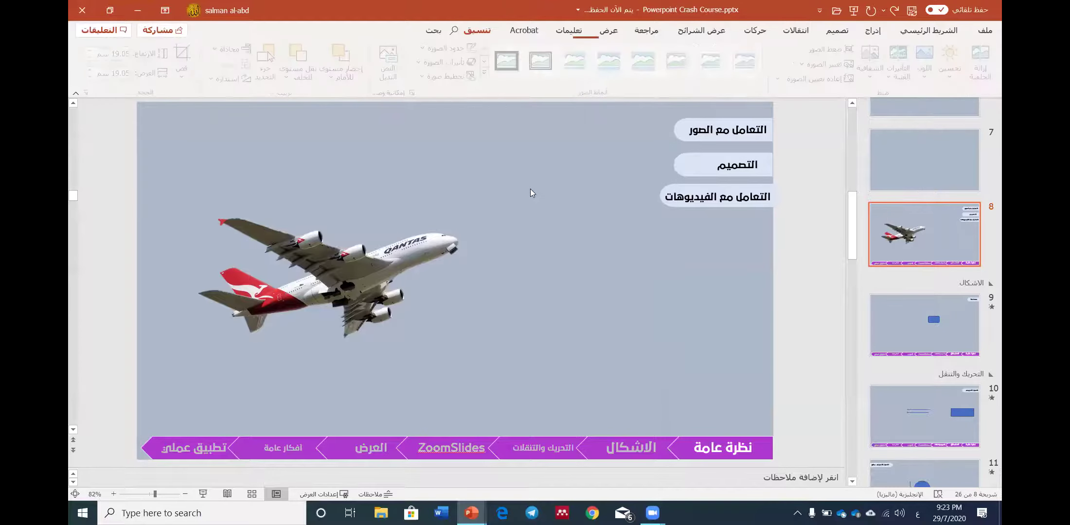
{"action": "left_click_drag", "start_coordinate": [535, 202], "coordinate": [552, 184]}
{"action": "scroll", "coordinate": [658, 116], "scroll_direction": "up", "scroll_amount": 1}
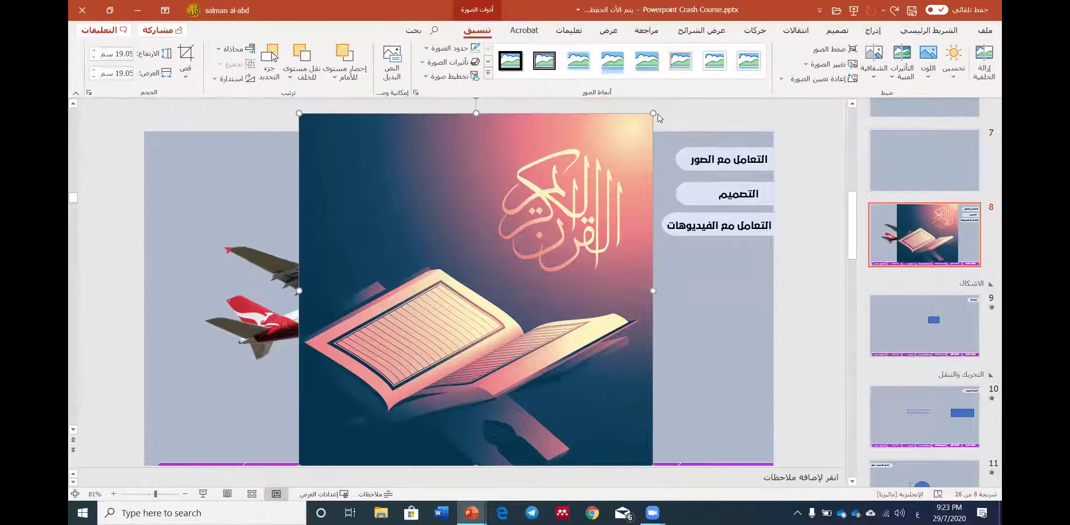
{"action": "scroll", "coordinate": [638, 131], "scroll_direction": "down", "scroll_amount": 1}
{"action": "left_click_drag", "start_coordinate": [653, 84], "coordinate": [564, 179]}
{"action": "left_click_drag", "start_coordinate": [527, 287], "coordinate": [592, 232]}
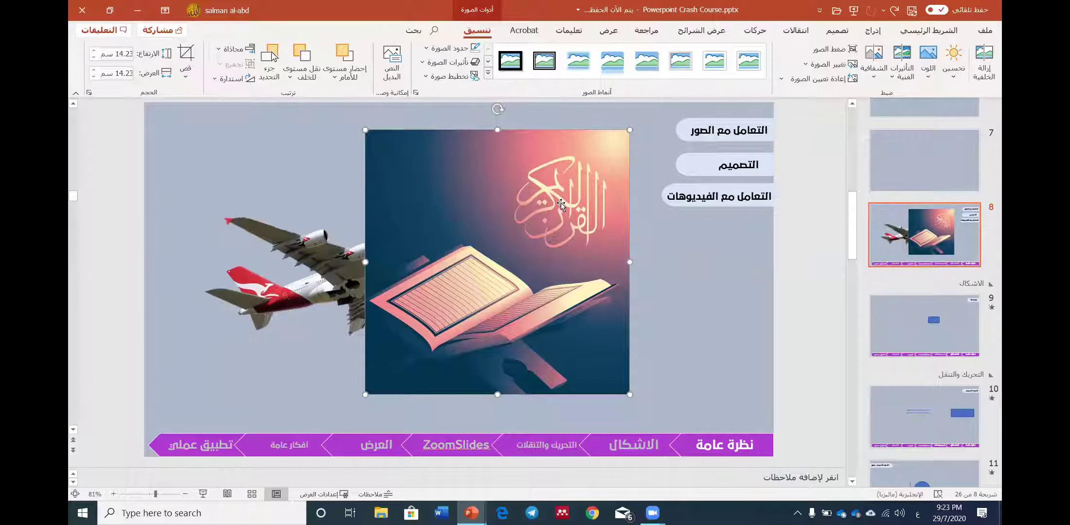
{"action": "left_click", "coordinate": [185, 56]}
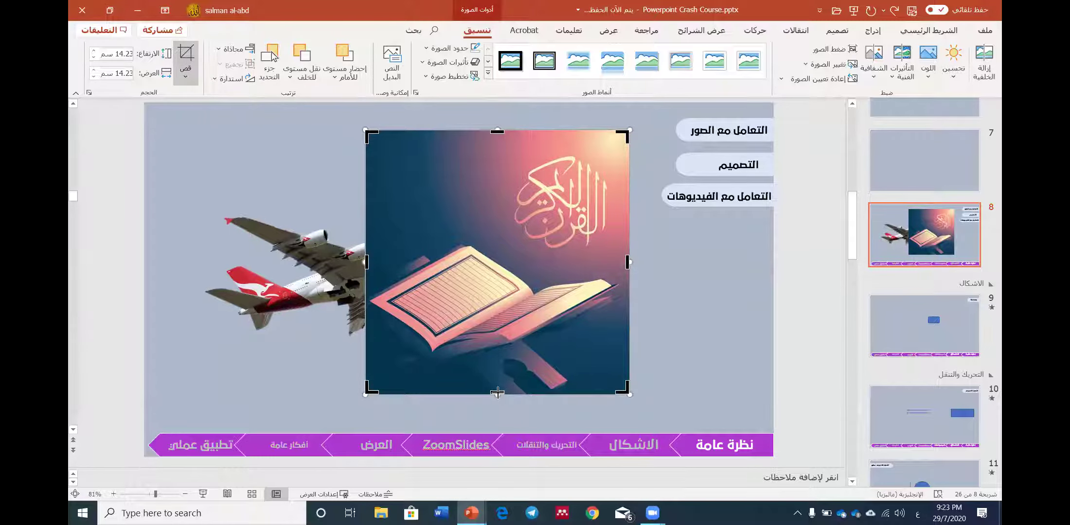
{"action": "left_click_drag", "start_coordinate": [497, 392], "coordinate": [534, 253]}
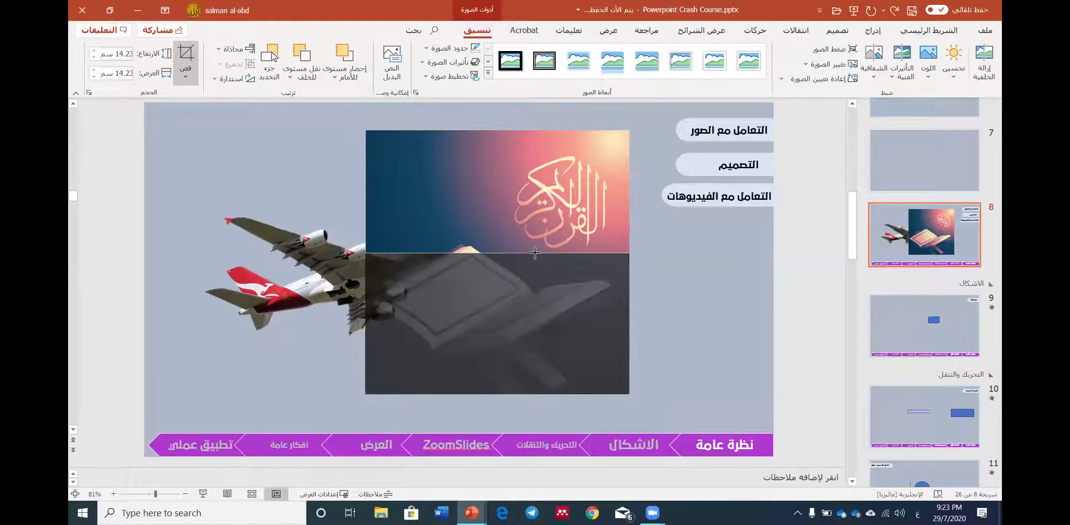
{"action": "left_click_drag", "start_coordinate": [367, 192], "coordinate": [498, 207]}
{"action": "key", "text": "Escape"}
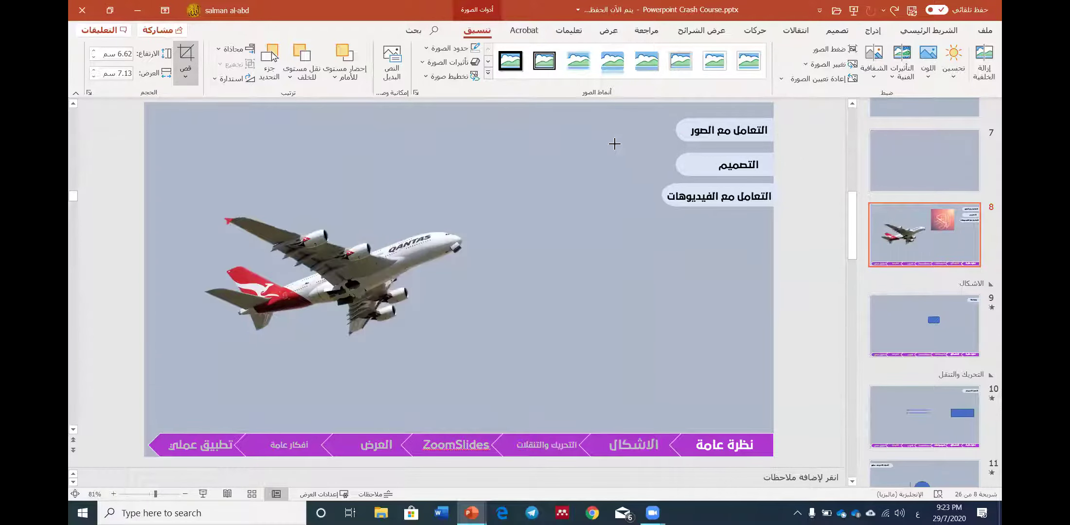
{"action": "left_click_drag", "start_coordinate": [563, 178], "coordinate": [362, 170]}
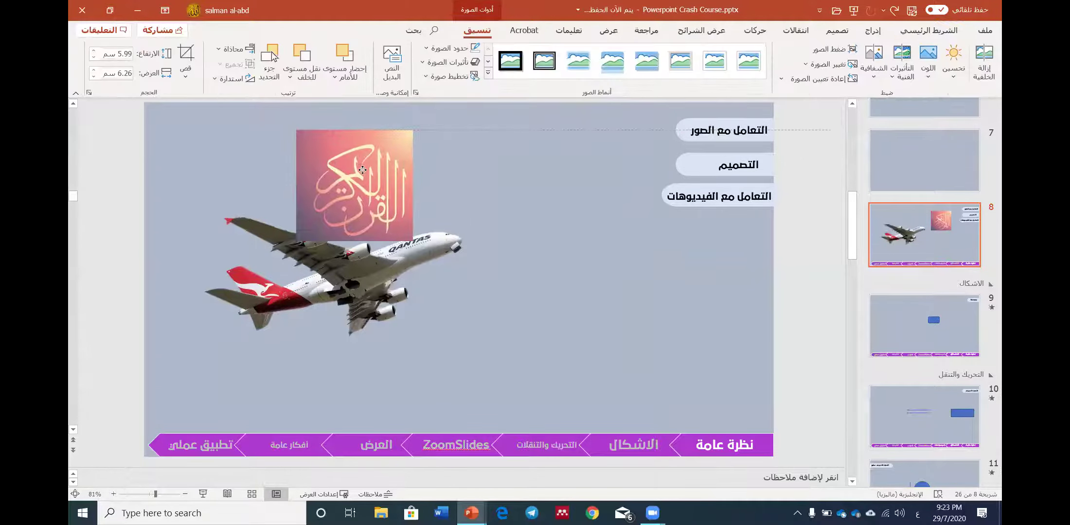
{"action": "key", "text": "Delete"}
Apply a brightness correction preset to the airplane photo.
{"action": "left_click", "coordinate": [369, 285]}
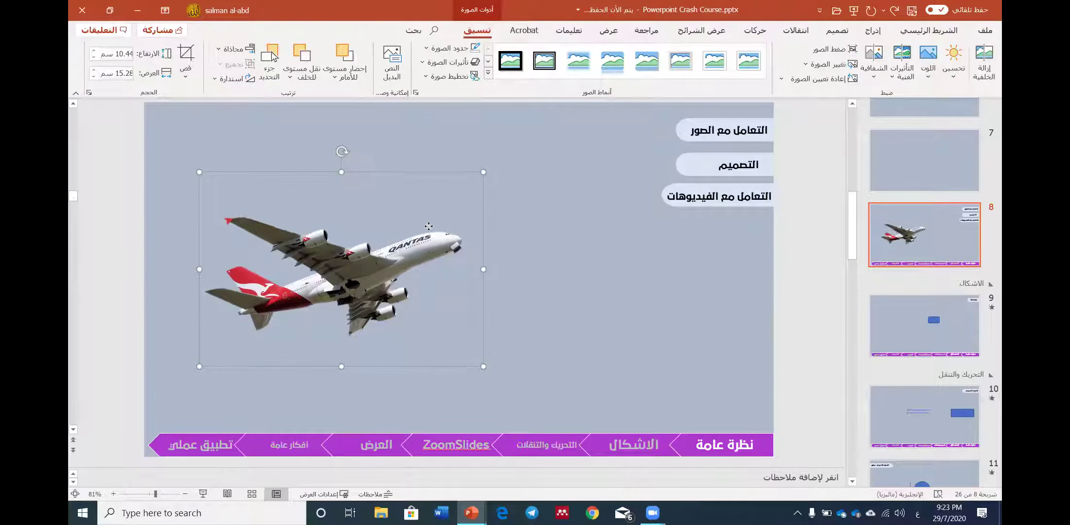
{"action": "left_click", "coordinate": [542, 177]}
{"action": "left_click", "coordinate": [413, 240]}
{"action": "left_click", "coordinate": [953, 68]}
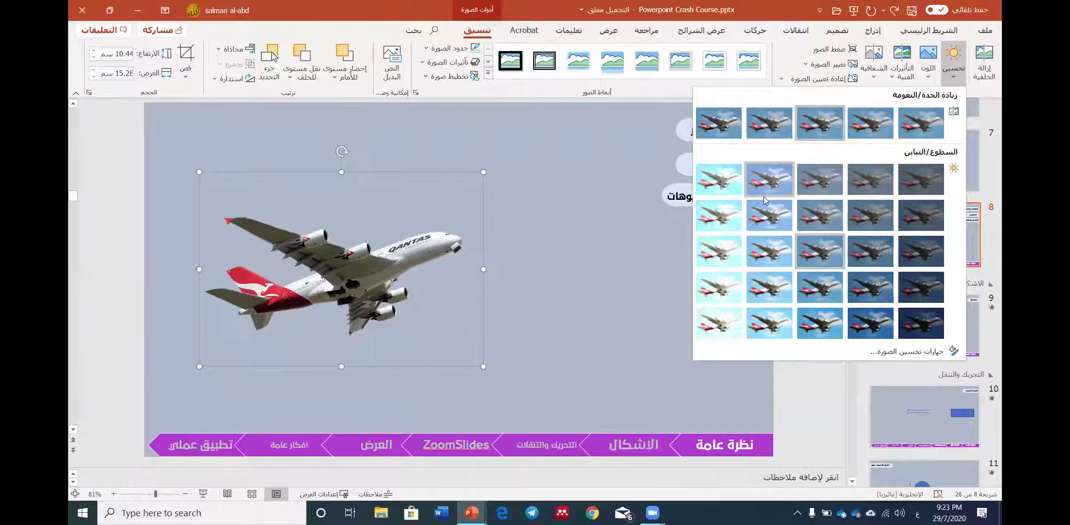
{"action": "left_click", "coordinate": [910, 249]}
{"action": "left_click", "coordinate": [535, 267]}
Recolour the airplane with the orange preset and nudge it slightly up-right.
{"action": "left_click", "coordinate": [464, 266]}
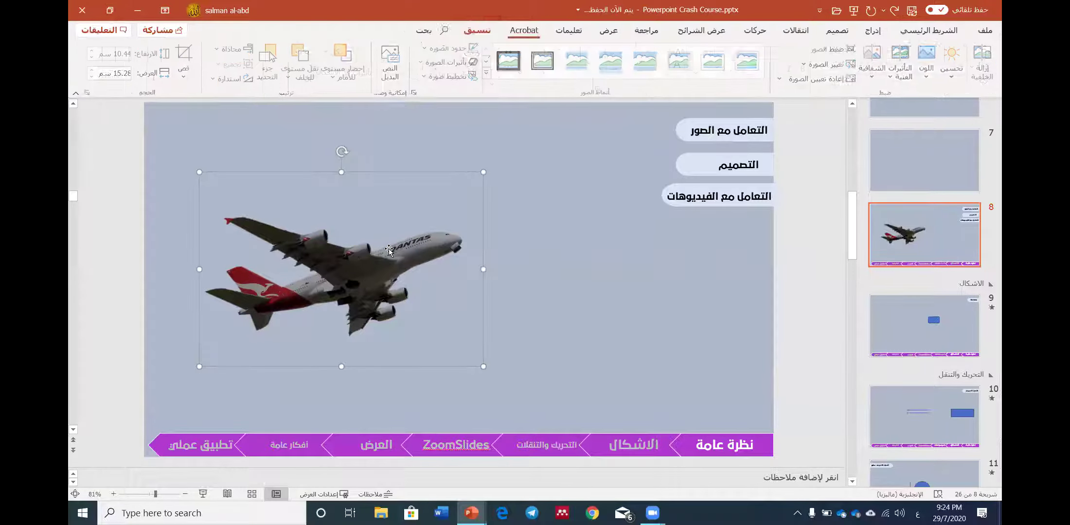
{"action": "left_click", "coordinate": [928, 79]}
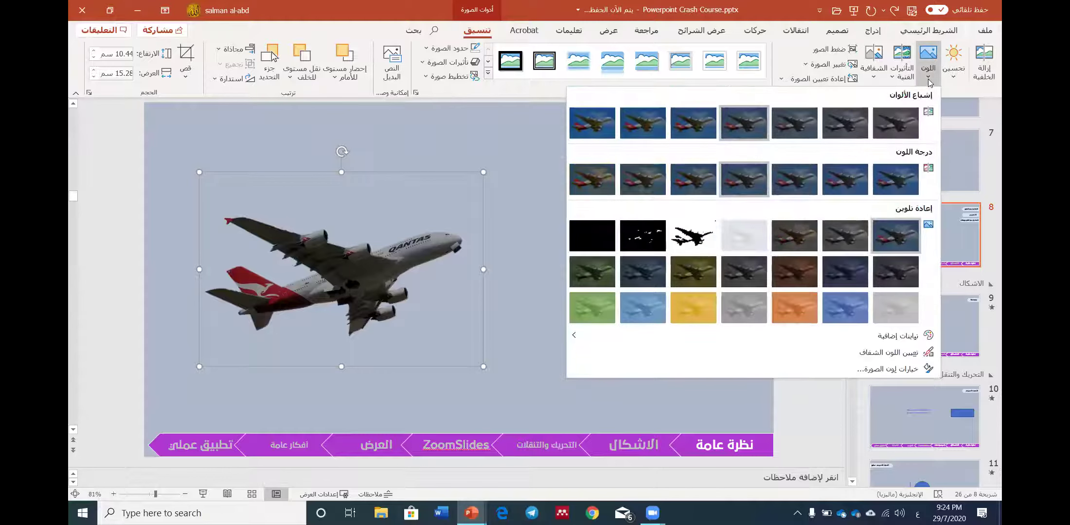
{"action": "left_click", "coordinate": [802, 309]}
{"action": "left_click", "coordinate": [697, 315]}
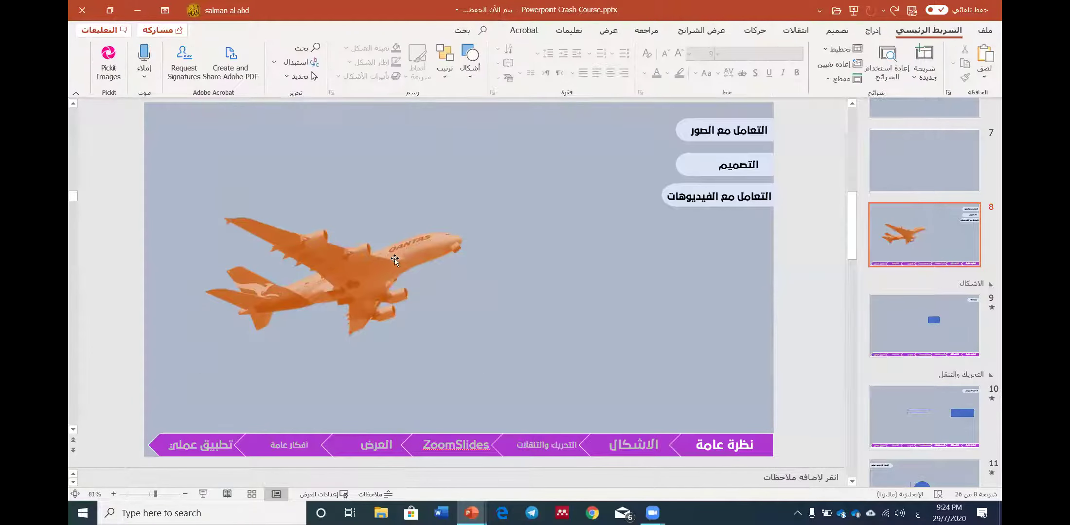
{"action": "left_click_drag", "start_coordinate": [394, 258], "coordinate": [403, 249]}
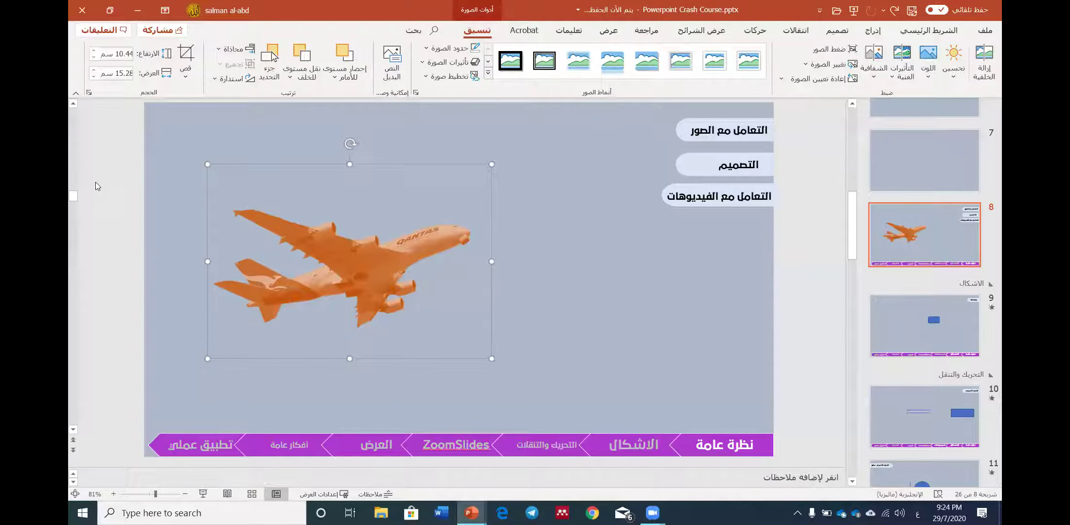
{"action": "left_click", "coordinate": [910, 55]}
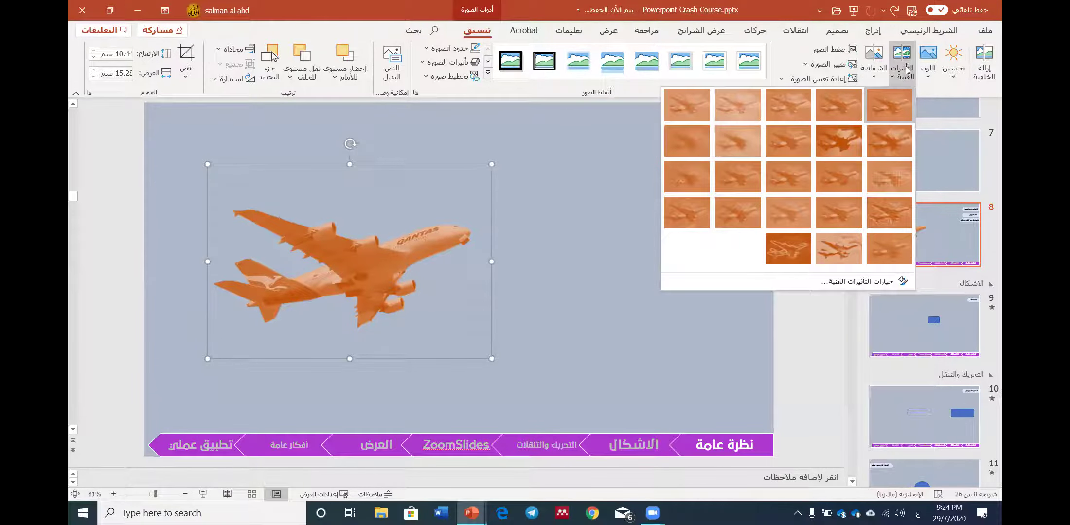
Reset the airplane's colours, apply the Pencil Sketch effect, then delete the picture.
{"action": "left_click", "coordinate": [906, 70]}
{"action": "left_click", "coordinate": [821, 78]}
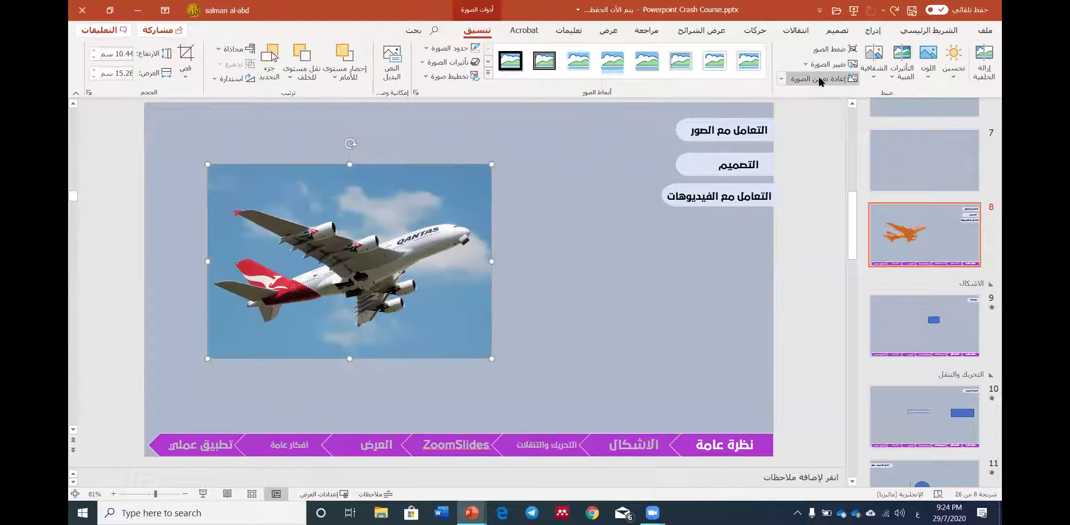
{"action": "left_click", "coordinate": [898, 74]}
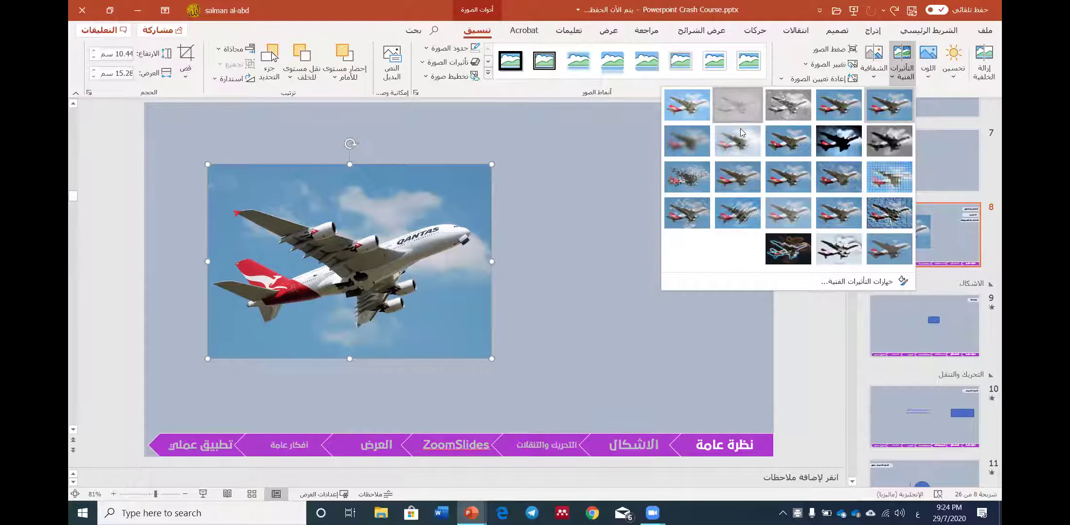
{"action": "left_click", "coordinate": [742, 107]}
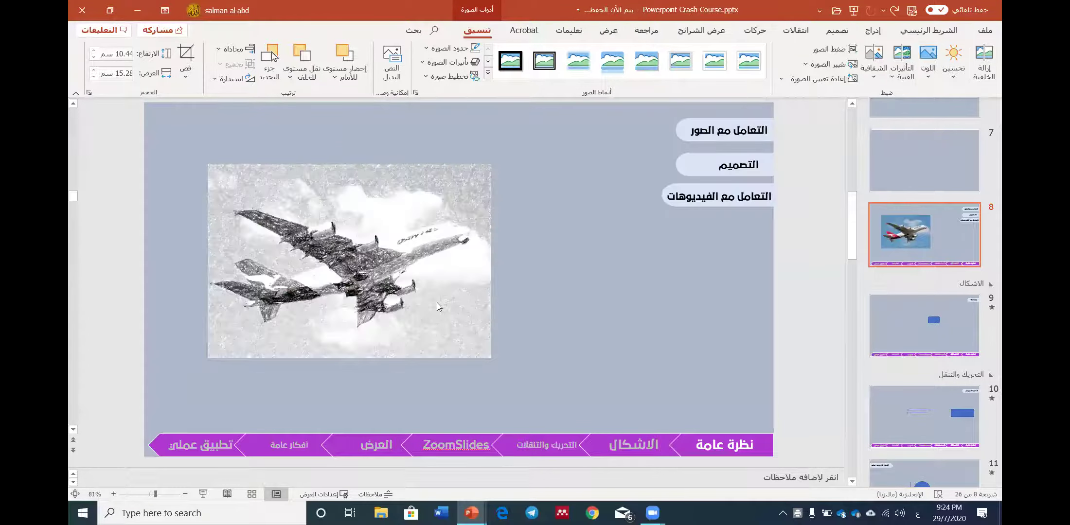
{"action": "left_click_drag", "start_coordinate": [355, 255], "coordinate": [409, 268]}
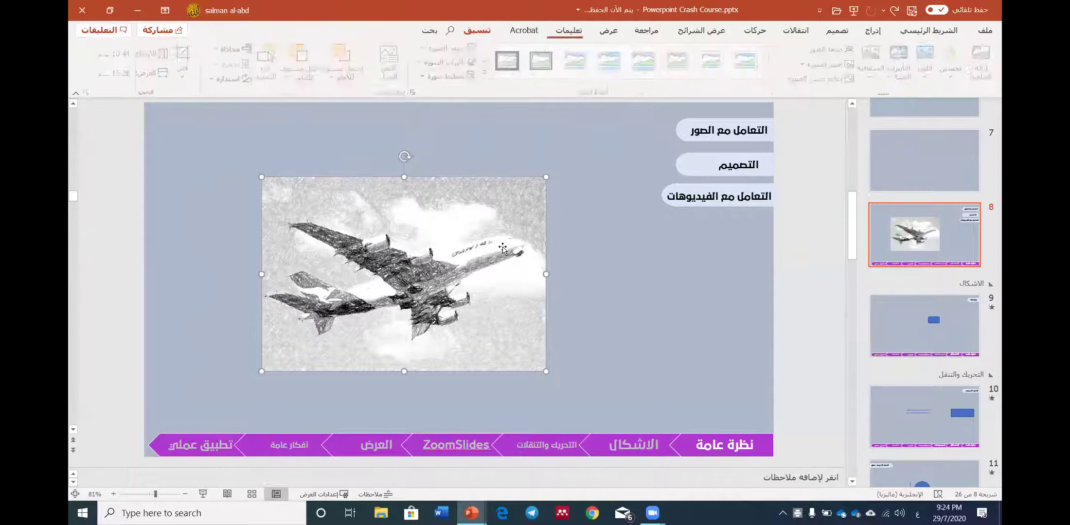
{"action": "key", "text": "Delete"}
Insert PhotoProfile.jpg from this device and shrink it to about 8.41 × 10.35 cm.
{"action": "left_click", "coordinate": [873, 31]}
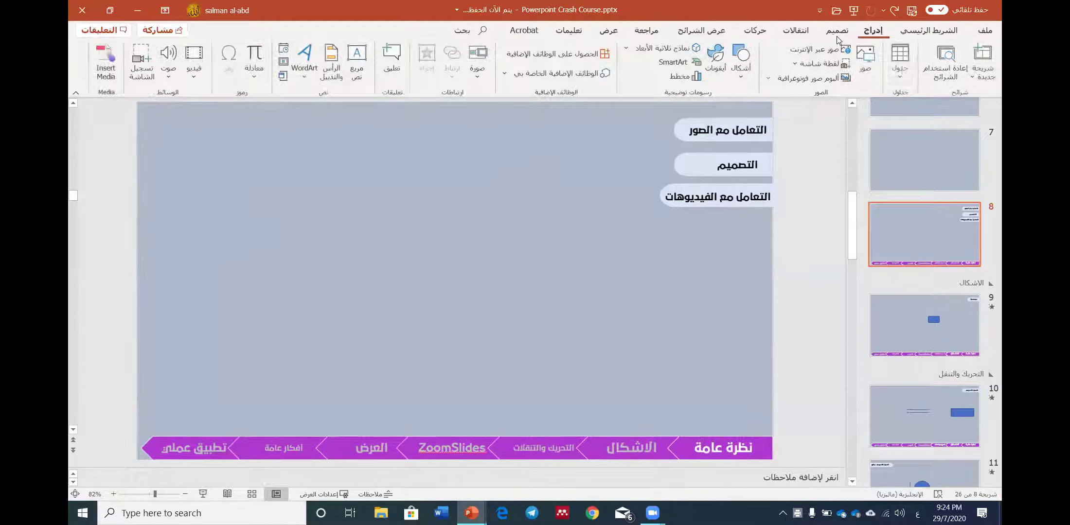
{"action": "left_click", "coordinate": [874, 58]}
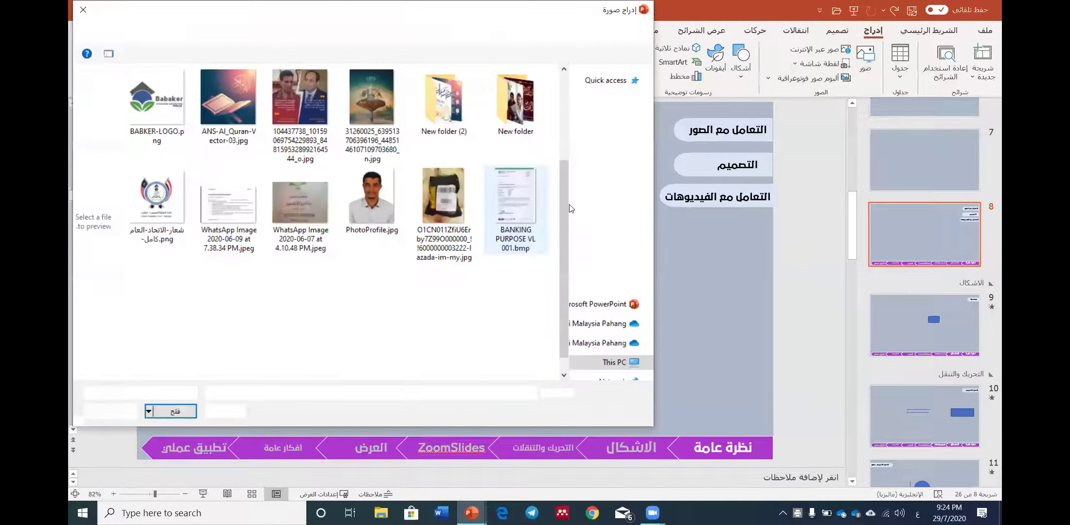
{"action": "left_click", "coordinate": [372, 199]}
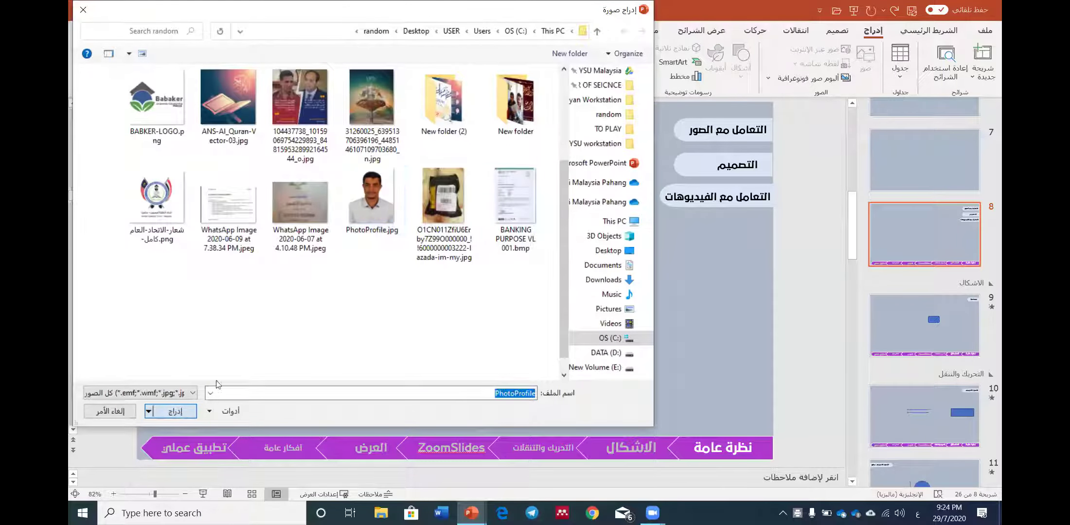
{"action": "left_click", "coordinate": [174, 412]}
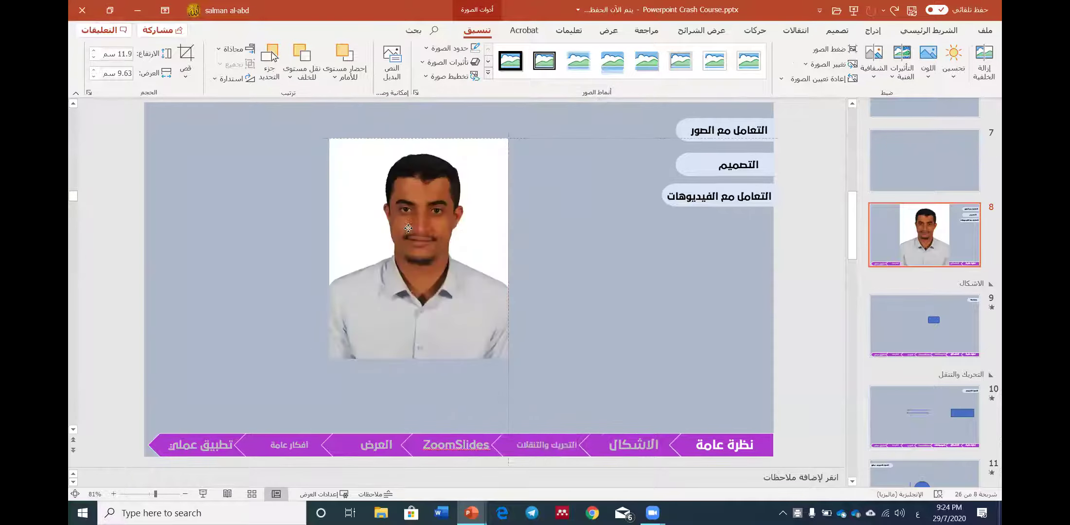
{"action": "left_click_drag", "start_coordinate": [408, 228], "coordinate": [408, 228]}
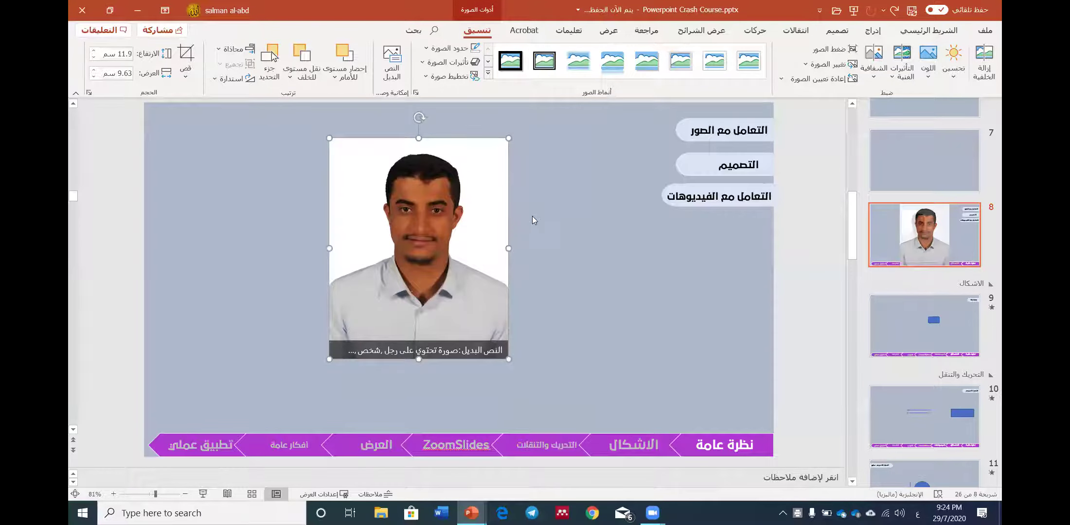
{"action": "left_click_drag", "start_coordinate": [506, 138], "coordinate": [486, 164]}
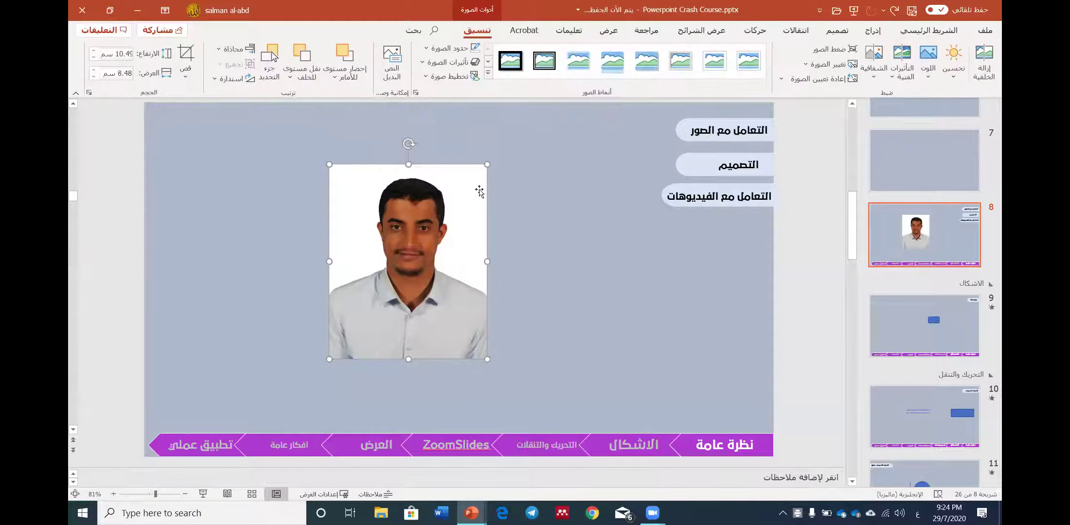
Remove the portrait's background, marking the shirt as areas to keep.
{"action": "left_click", "coordinate": [983, 62]}
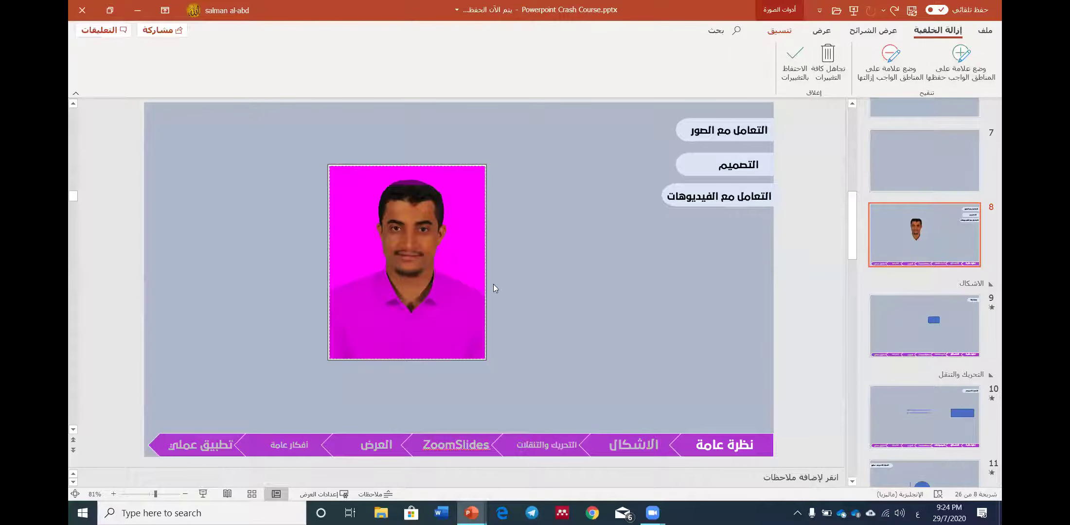
{"action": "left_click", "coordinate": [960, 62]}
{"action": "left_click_drag", "start_coordinate": [459, 307], "coordinate": [446, 344]}
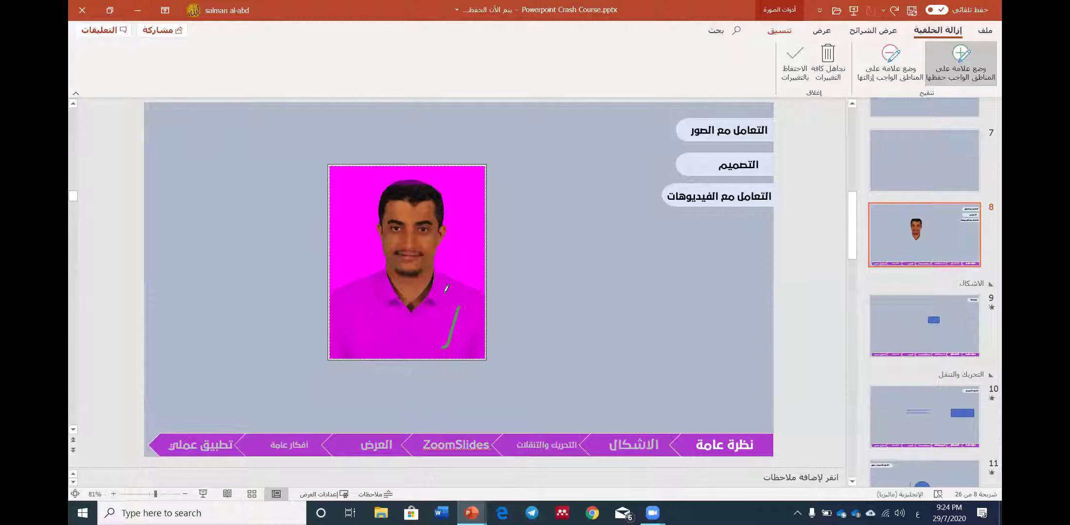
{"action": "left_click_drag", "start_coordinate": [441, 284], "coordinate": [485, 344]}
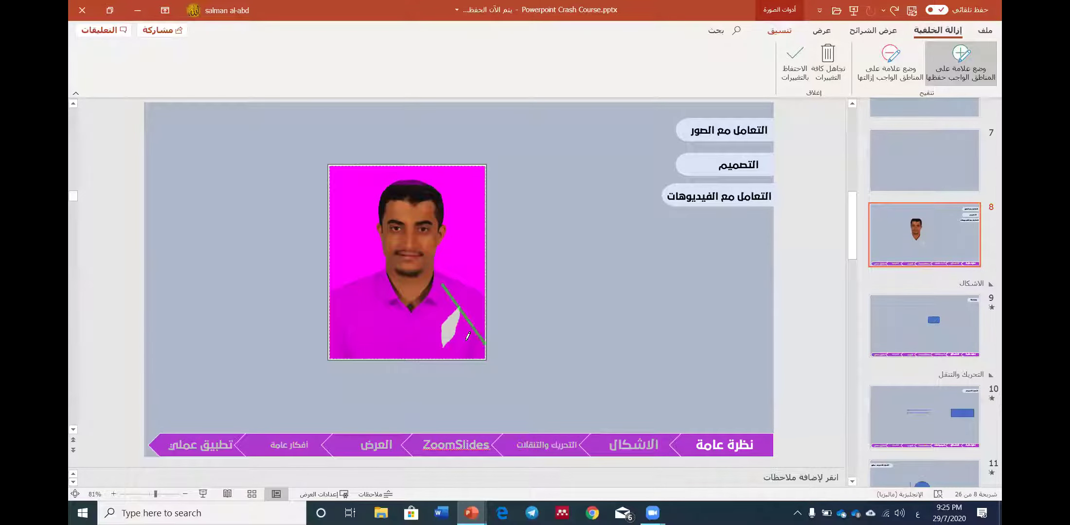
{"action": "left_click_drag", "start_coordinate": [385, 280], "coordinate": [331, 359]}
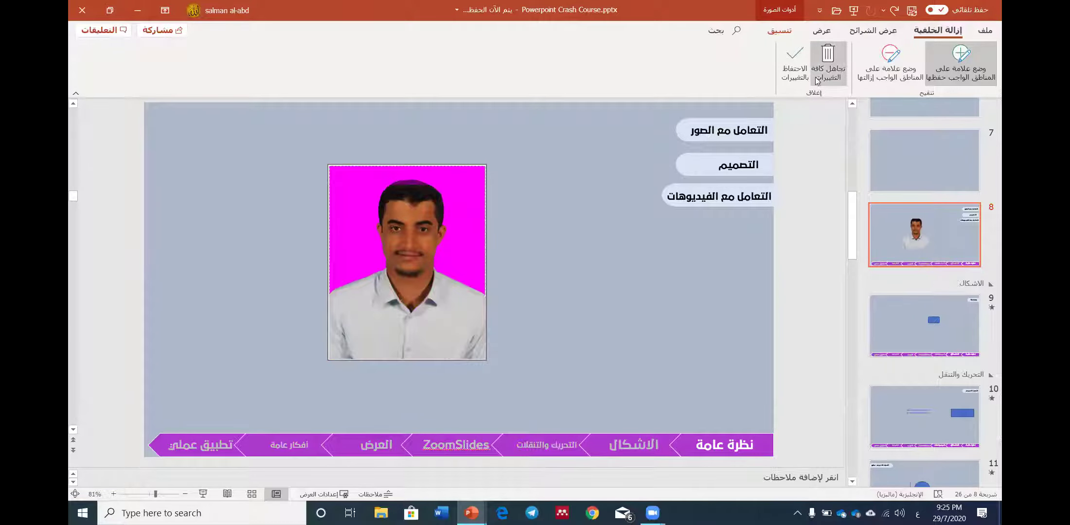
{"action": "left_click", "coordinate": [794, 62]}
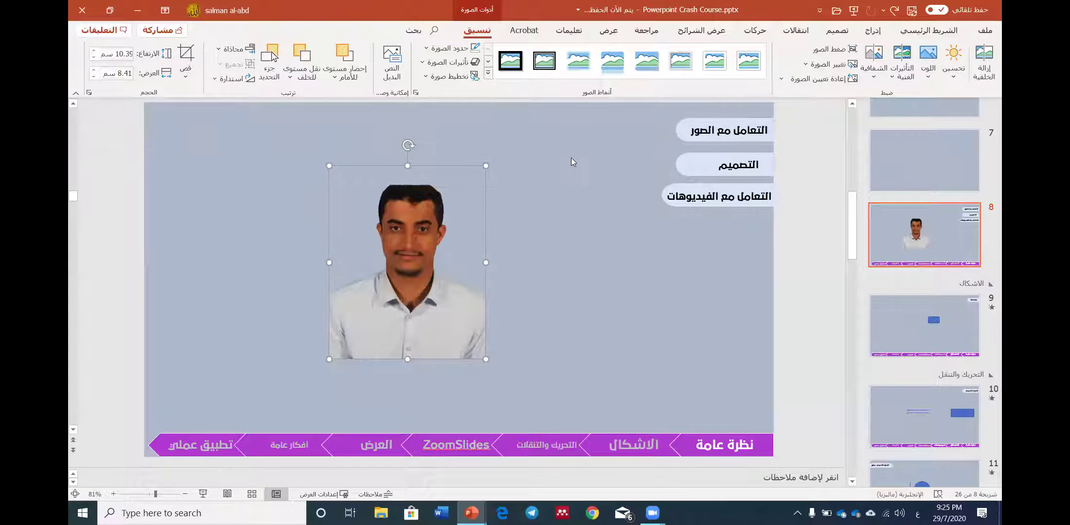
Apply the Pencil Sketch effect to the portrait and crop off its bottom.
{"action": "left_click", "coordinate": [901, 72]}
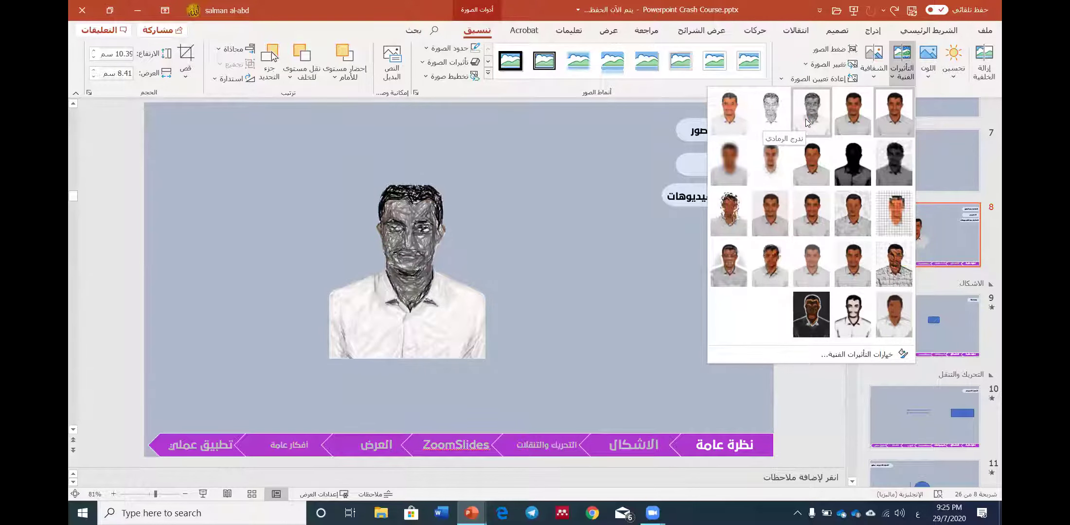
{"action": "left_click", "coordinate": [769, 115]}
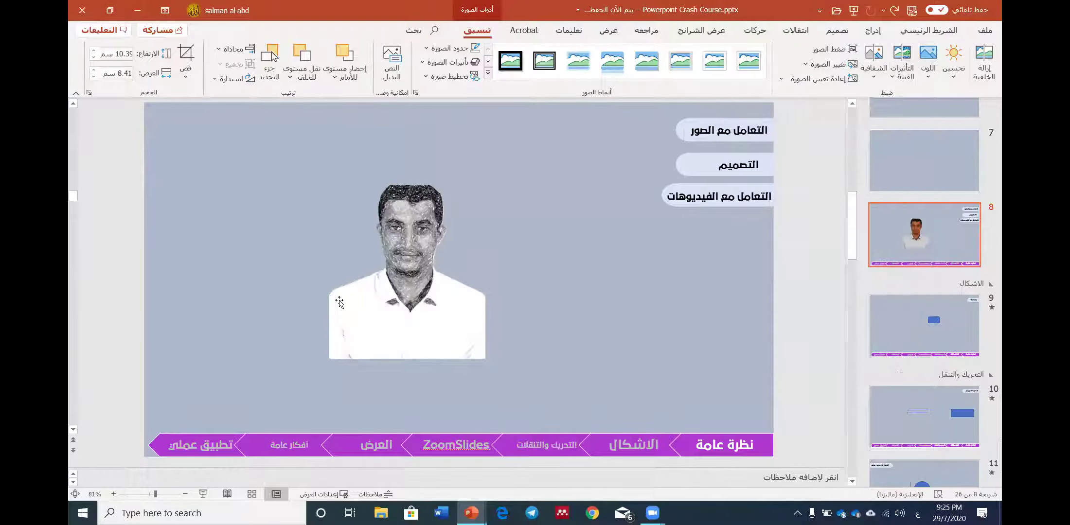
{"action": "left_click_drag", "start_coordinate": [482, 305], "coordinate": [473, 288]}
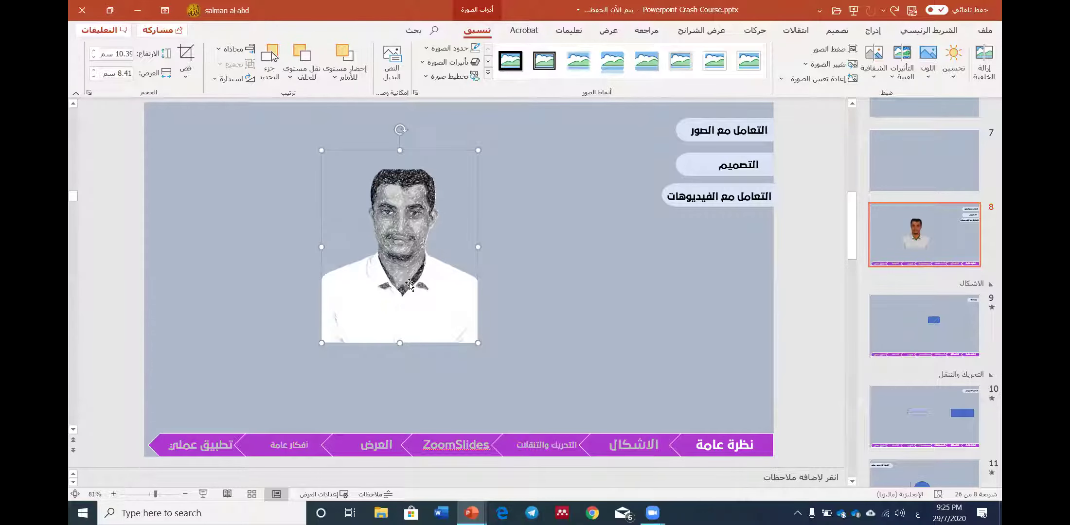
{"action": "left_click", "coordinate": [185, 56]}
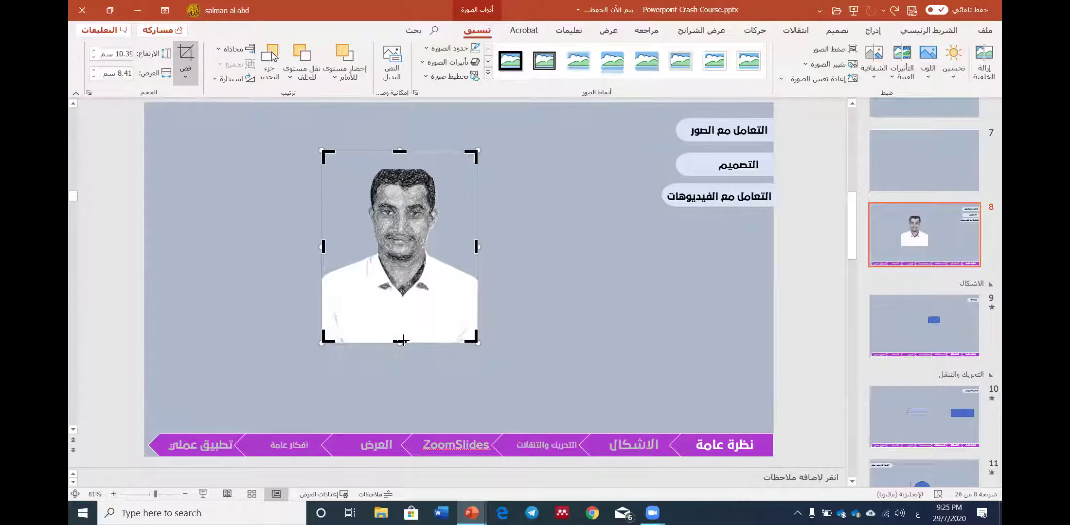
{"action": "left_click_drag", "start_coordinate": [403, 340], "coordinate": [403, 292]}
{"action": "left_click", "coordinate": [507, 188]}
Shrink the portrait to about 6.11 × 6.73 cm and move it to the top-left.
{"action": "left_click", "coordinate": [405, 221]}
{"action": "mouse_move", "coordinate": [405, 222]}
{"action": "left_mouse_down"}
{"action": "mouse_move", "coordinate": [361, 212]}
{"action": "mouse_move", "coordinate": [427, 208]}
{"action": "left_mouse_up"}
{"action": "left_click_drag", "start_coordinate": [420, 160], "coordinate": [404, 170]}
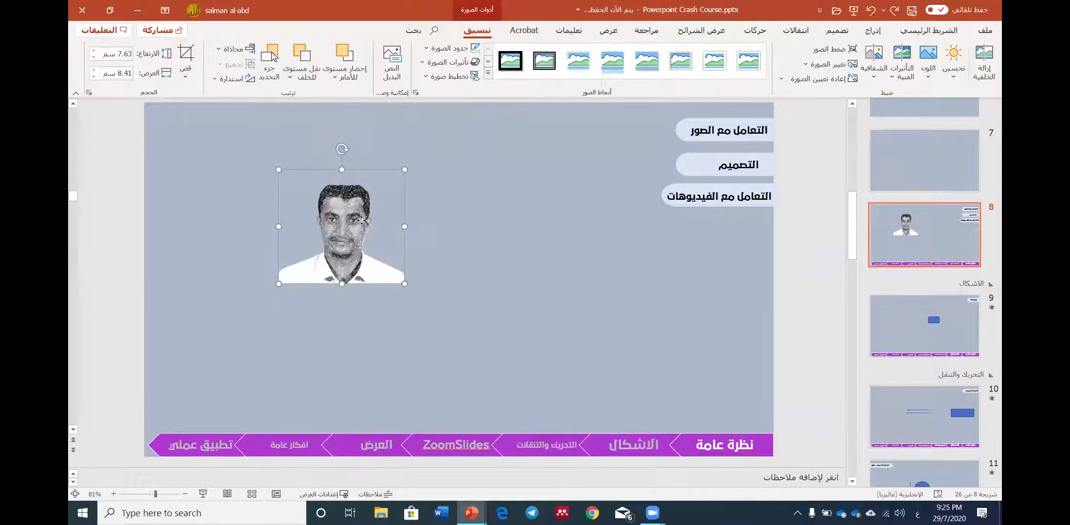
{"action": "left_click_drag", "start_coordinate": [362, 221], "coordinate": [306, 190]}
{"action": "left_click", "coordinate": [367, 269]}
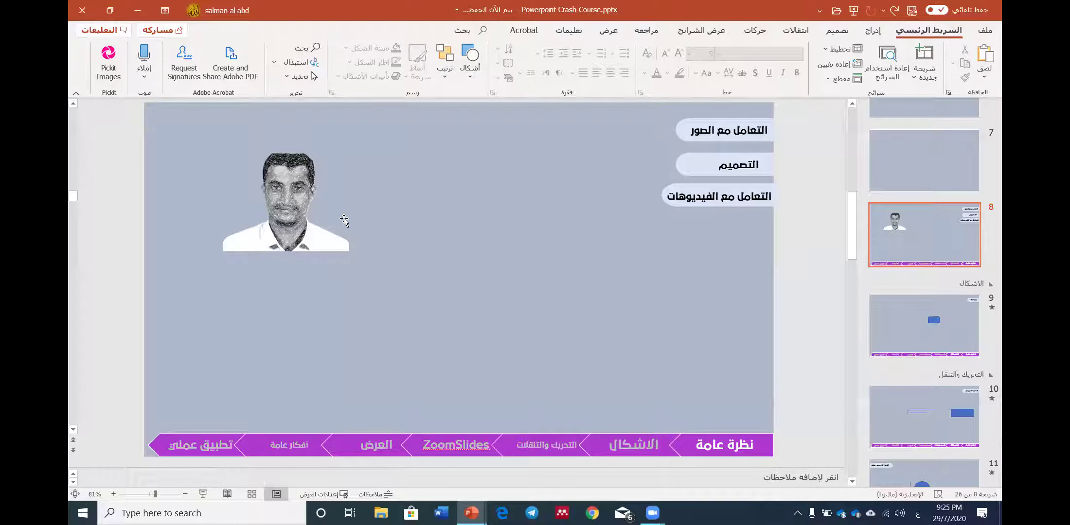
{"action": "left_click_drag", "start_coordinate": [344, 220], "coordinate": [317, 197]}
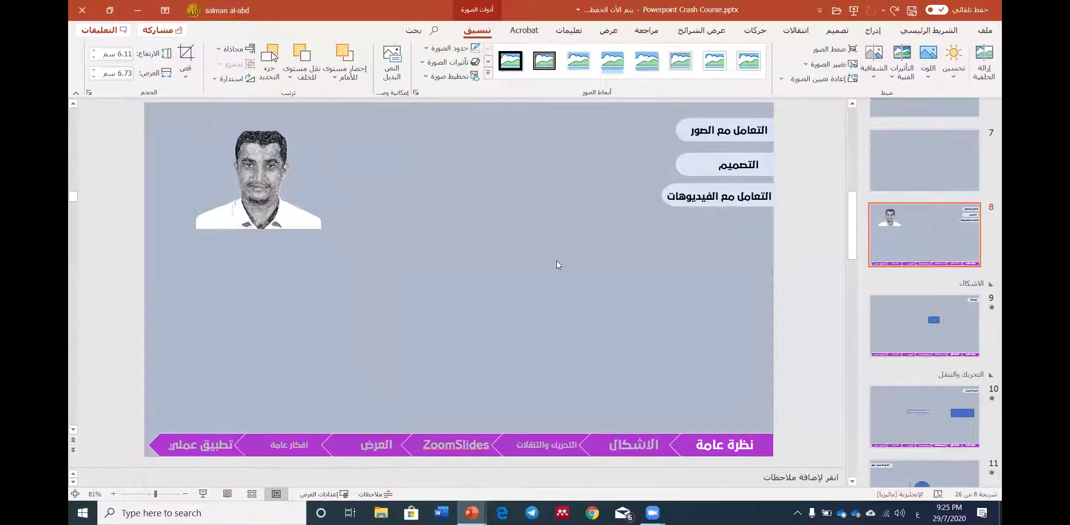
Remove the portrait's sketch effect and reset it to its original colours and size.
{"action": "left_click", "coordinate": [314, 213]}
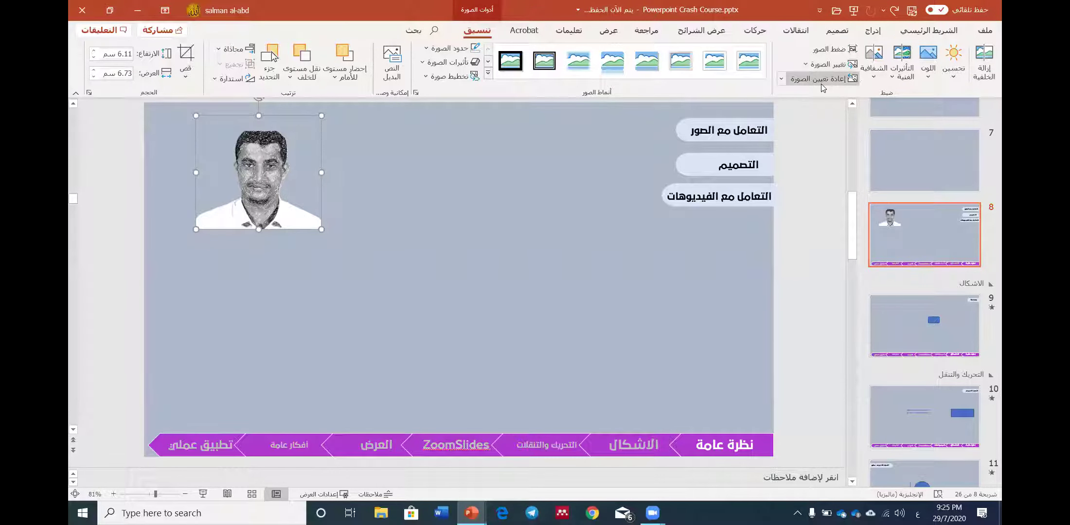
{"action": "left_click", "coordinate": [818, 80]}
{"action": "left_click", "coordinate": [781, 79]}
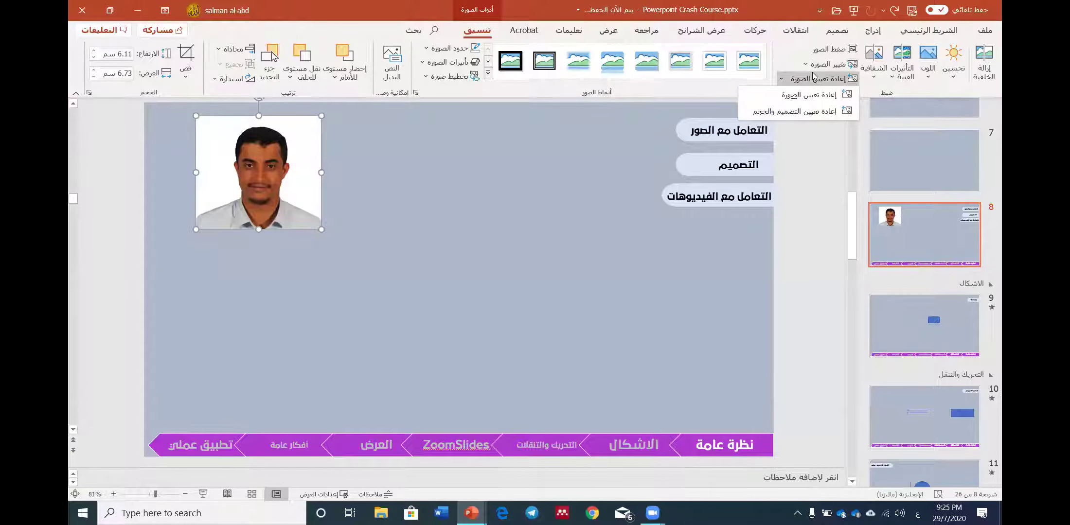
{"action": "left_click", "coordinate": [806, 81]}
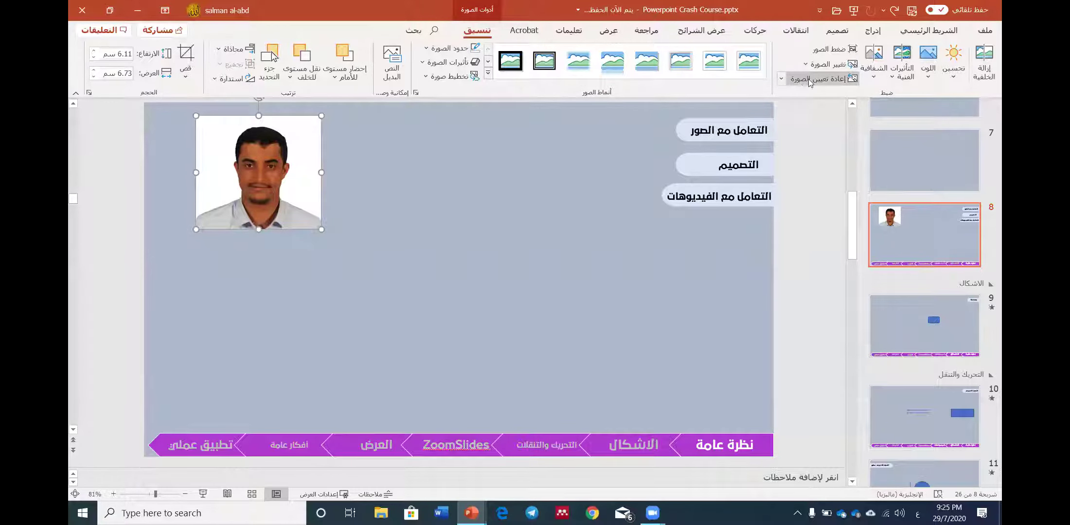
{"action": "left_click", "coordinate": [782, 79]}
{"action": "left_click", "coordinate": [793, 113]}
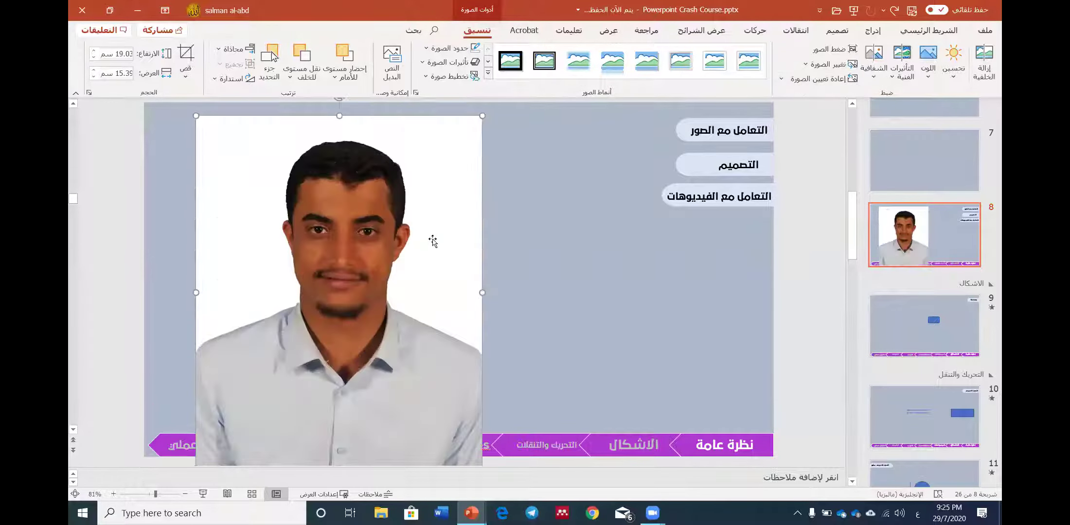
Move the portrait right and shrink it to about two-thirds size, 8.86 × 7.17 cm.
{"action": "left_click_drag", "start_coordinate": [433, 238], "coordinate": [533, 227]}
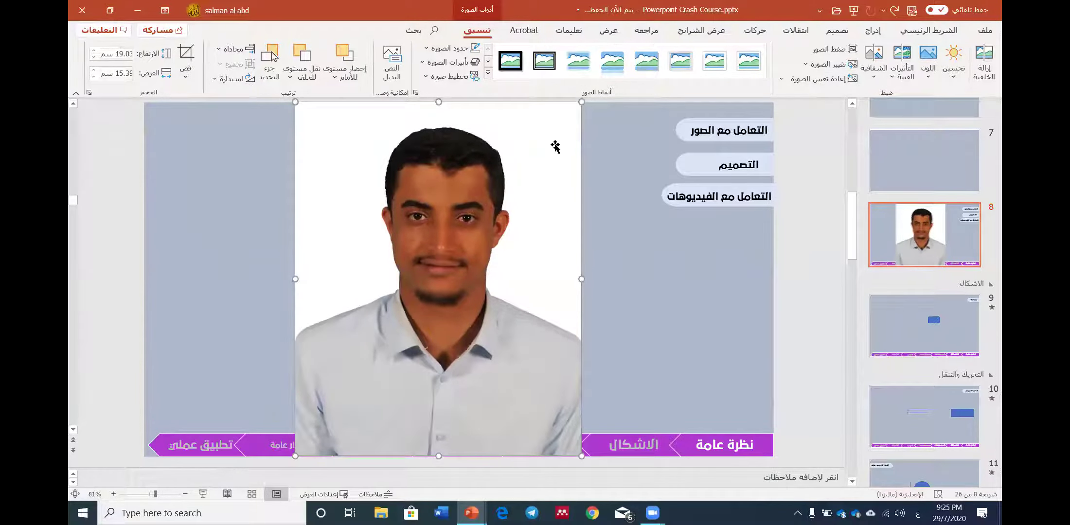
{"action": "key", "text": "Delete"}
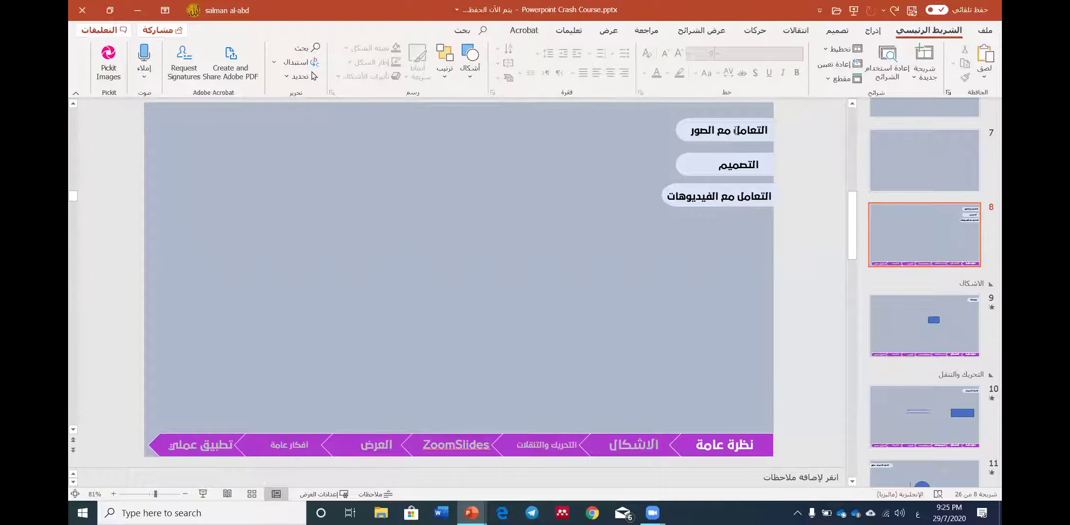
{"action": "key", "text": "ctrl+z"}
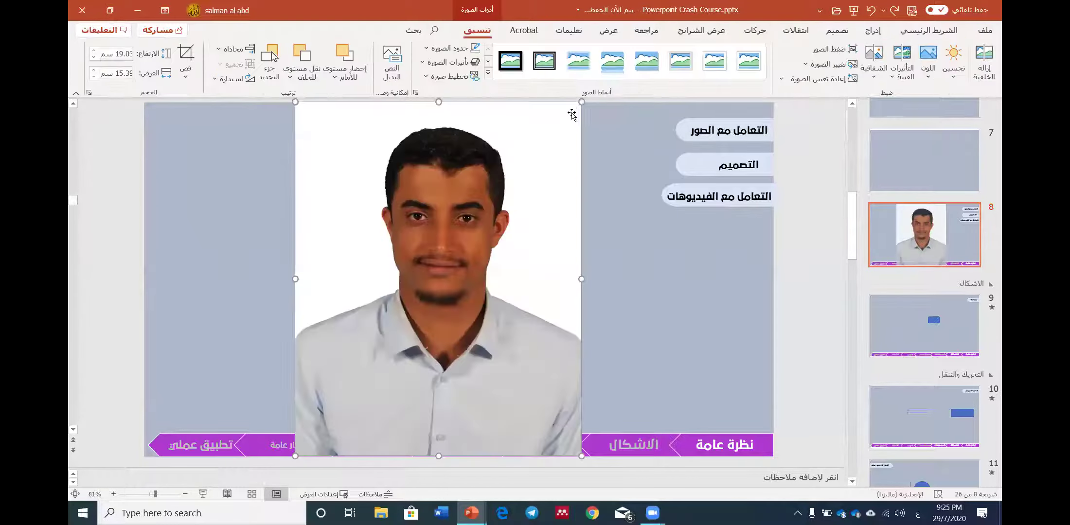
{"action": "left_click_drag", "start_coordinate": [576, 100], "coordinate": [497, 224]}
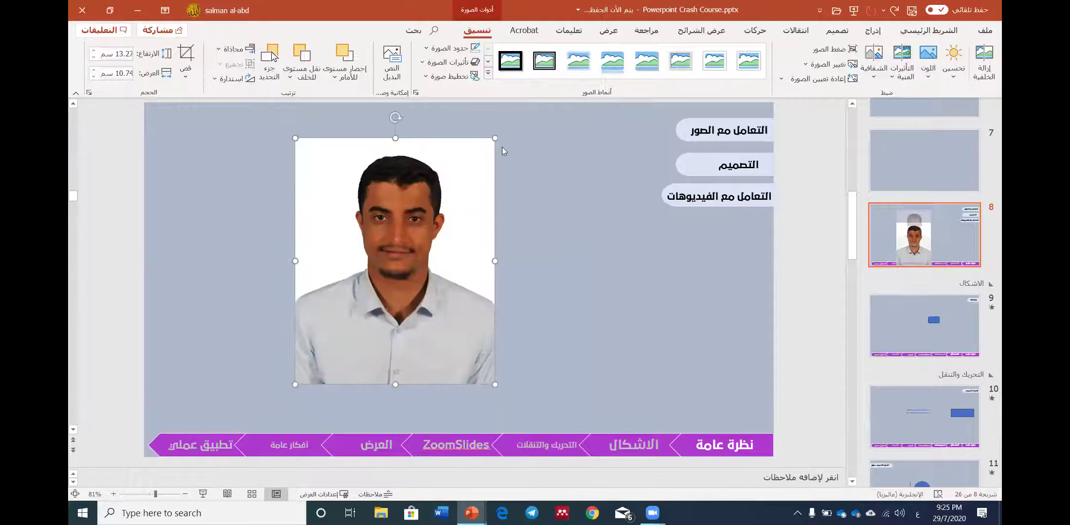
{"action": "key", "text": "ctrl+z"}
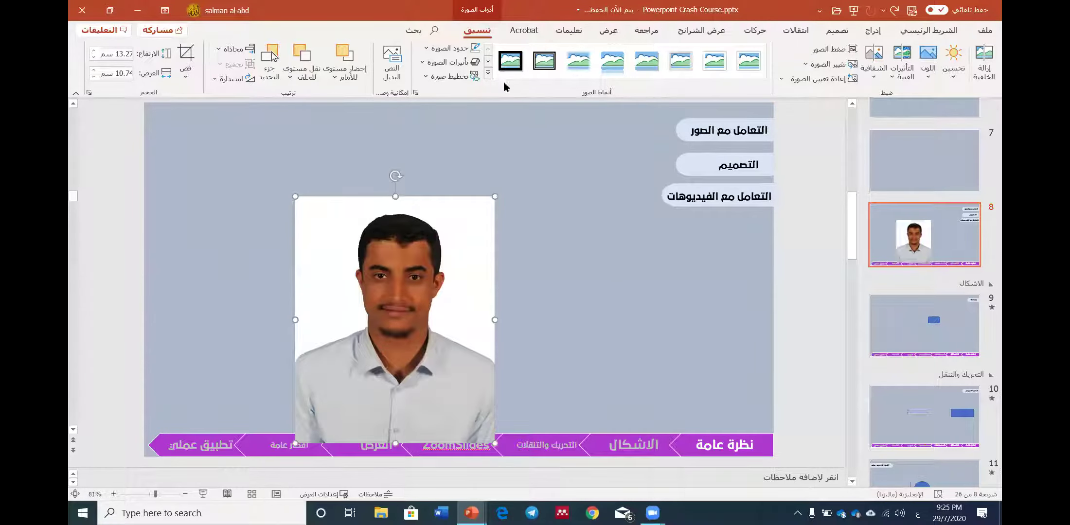
{"action": "left_click_drag", "start_coordinate": [493, 196], "coordinate": [430, 278]}
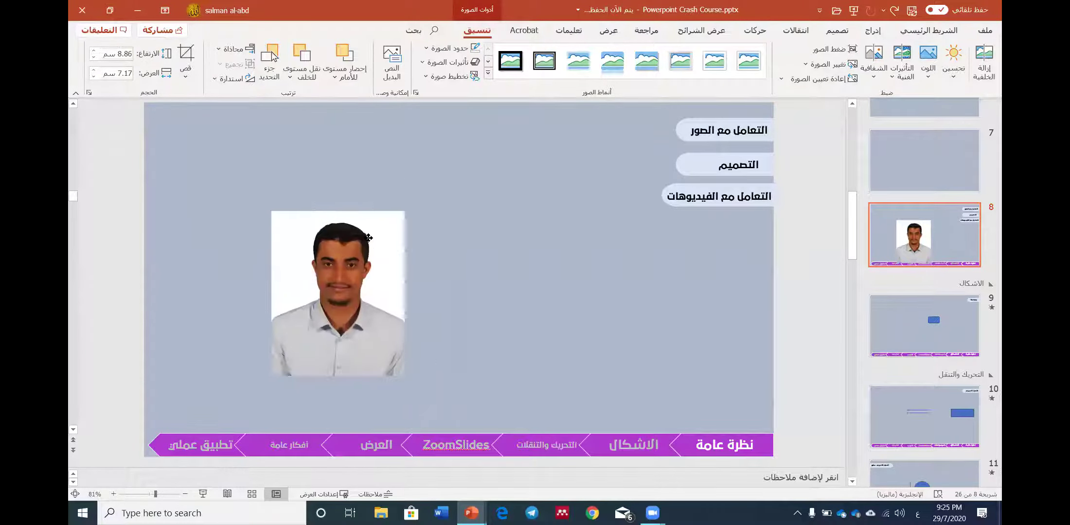
Give the photo a wavy sketched black border with a heavier line weight.
{"action": "left_click", "coordinate": [444, 48]}
{"action": "mouse_move", "coordinate": [445, 263]}
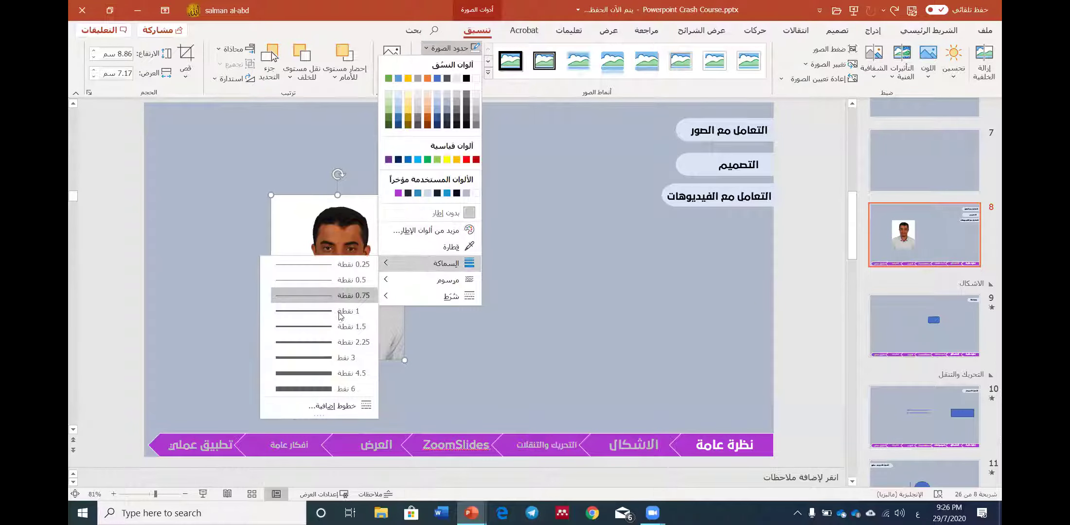
{"action": "left_click", "coordinate": [330, 326]}
{"action": "left_click", "coordinate": [443, 62]}
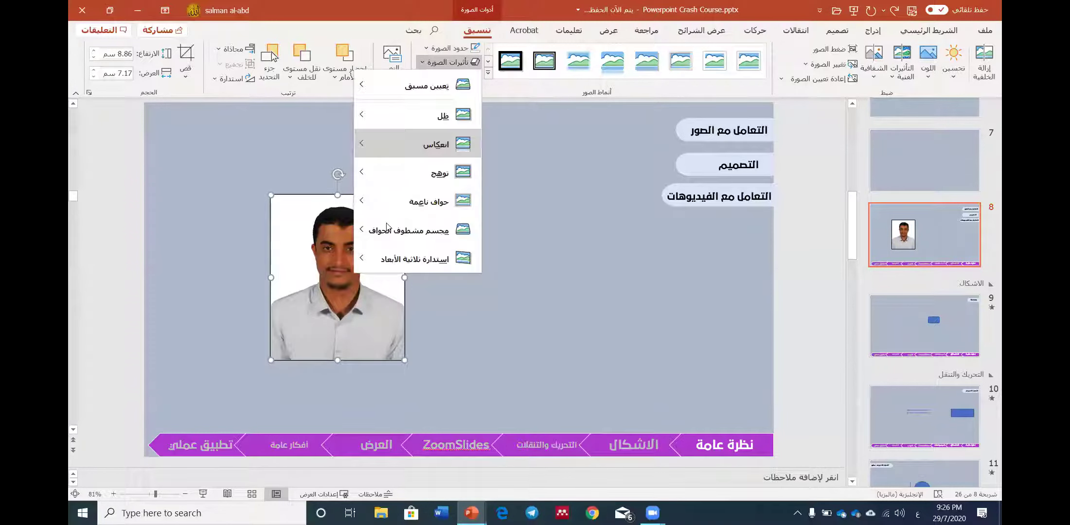
{"action": "left_click", "coordinate": [445, 61]}
{"action": "left_click", "coordinate": [446, 52]}
{"action": "mouse_move", "coordinate": [435, 262]}
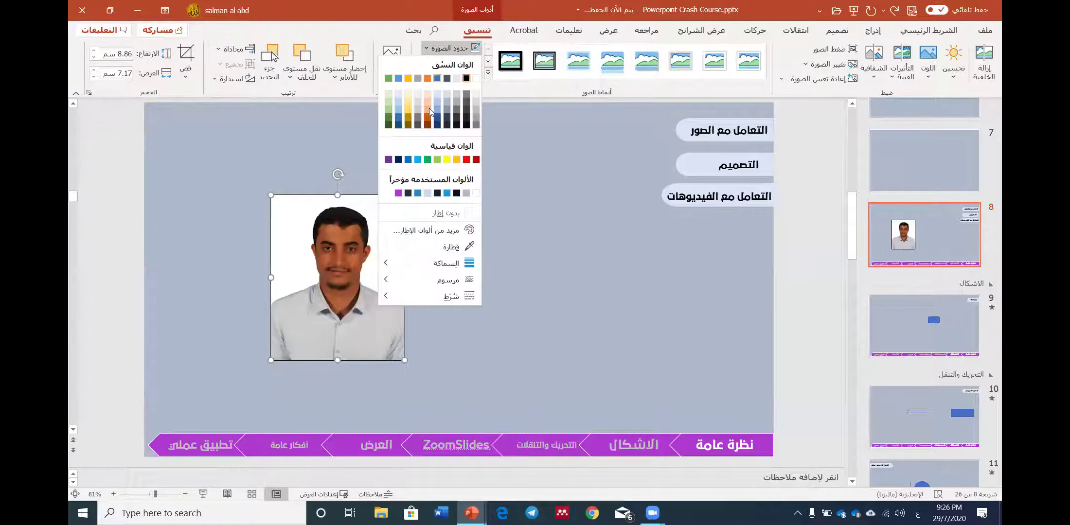
{"action": "left_click", "coordinate": [347, 331]}
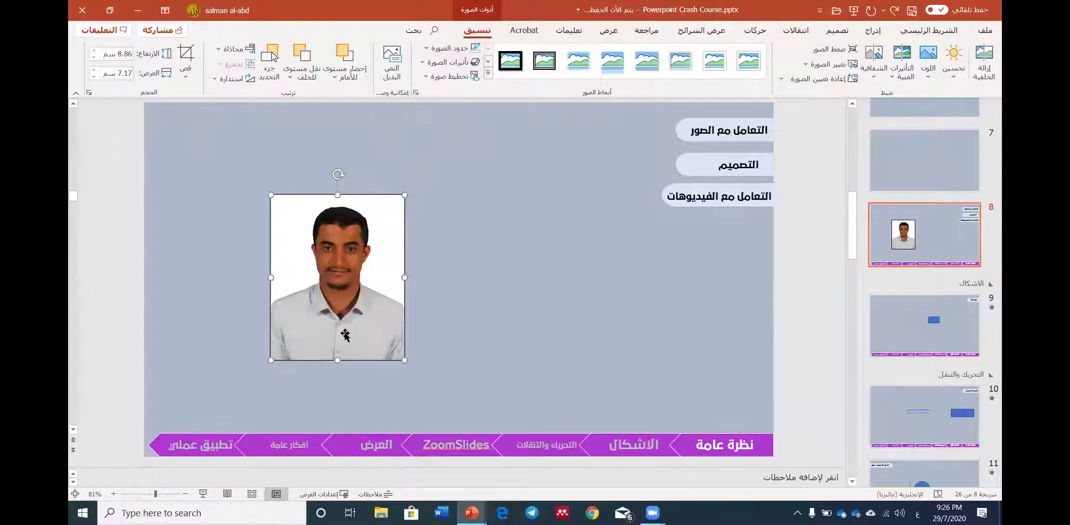
{"action": "left_click", "coordinate": [447, 62]}
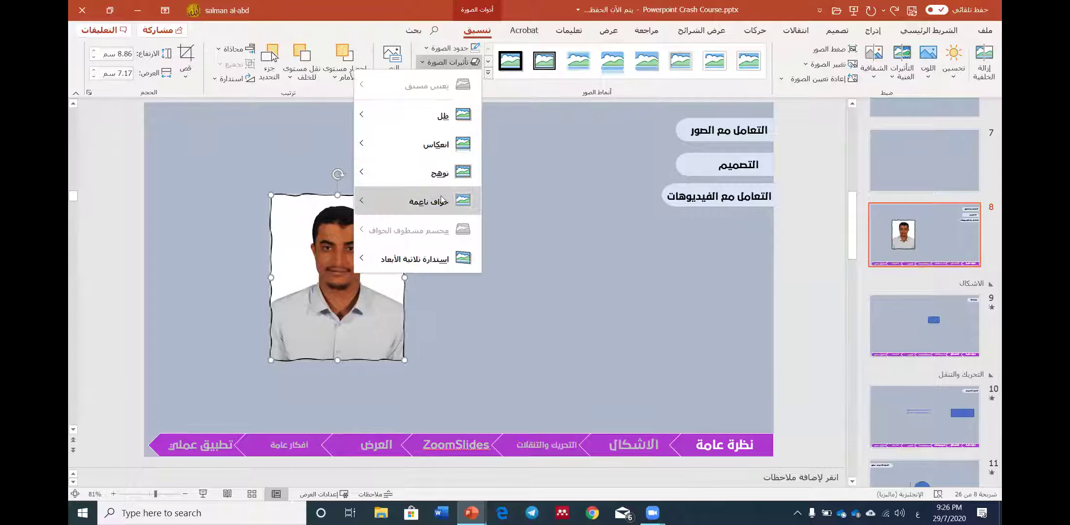
{"action": "left_click", "coordinate": [456, 51]}
{"action": "mouse_move", "coordinate": [445, 263]}
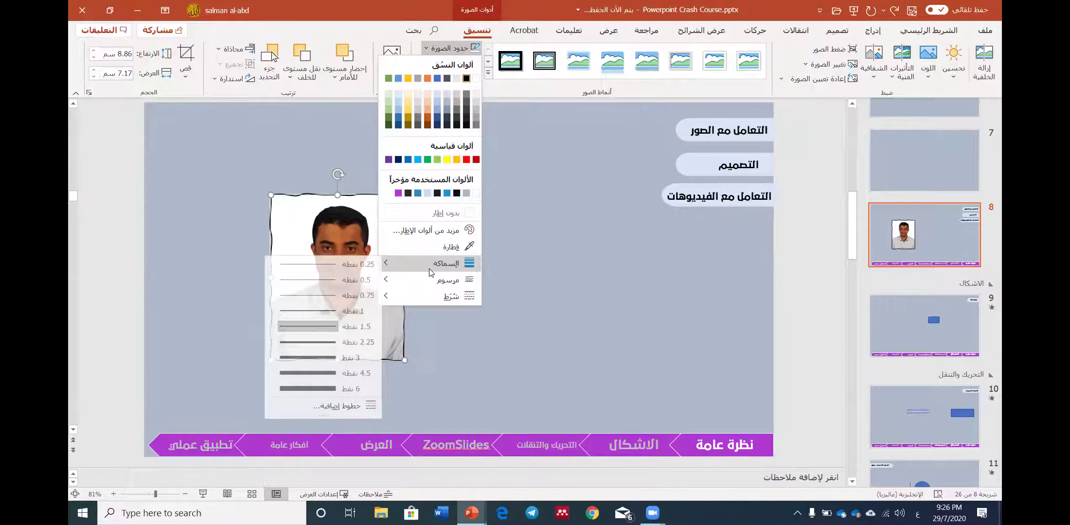
{"action": "left_click", "coordinate": [463, 322]}
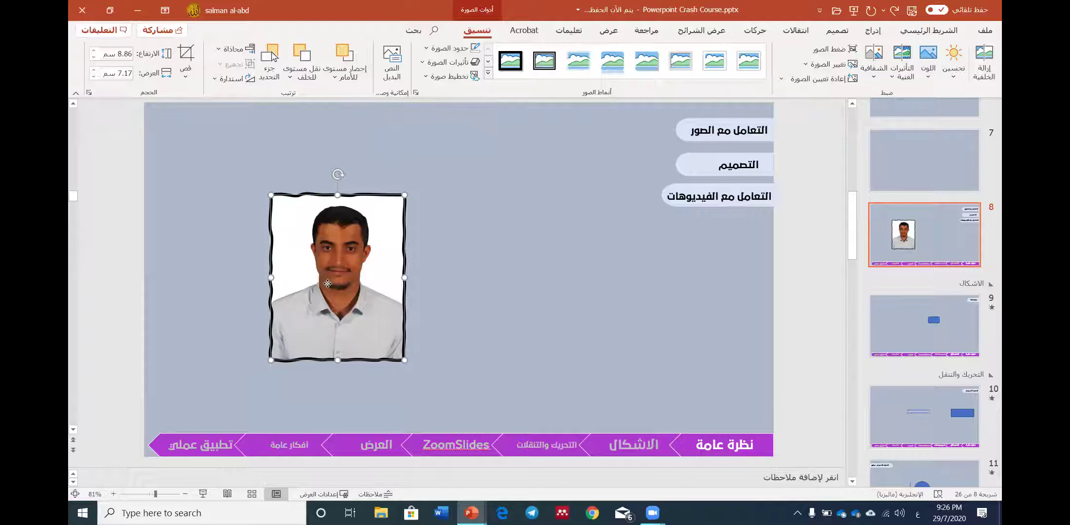
{"action": "left_click", "coordinate": [500, 234]}
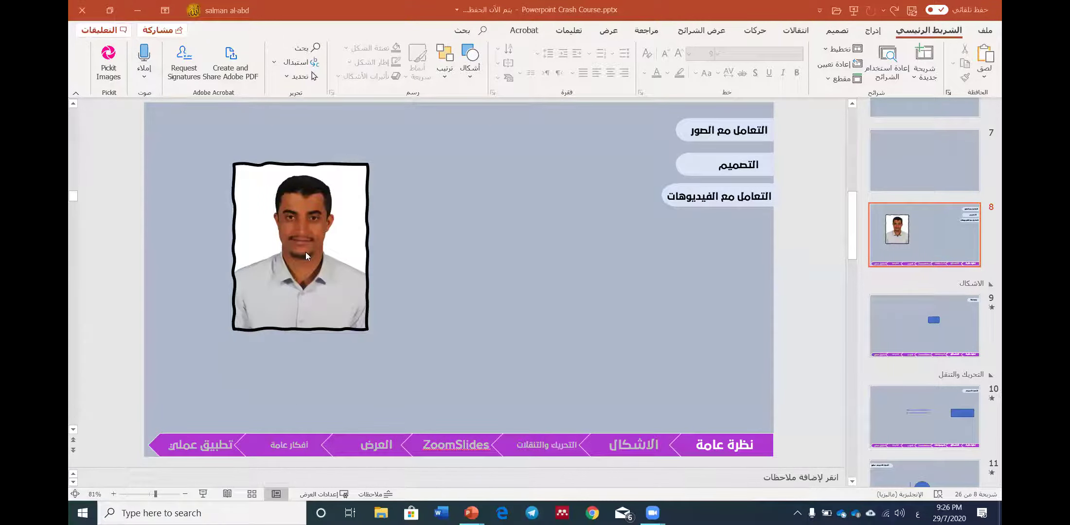
Nudge the photo slightly right and up and make it a bit smaller.
{"action": "left_click_drag", "start_coordinate": [351, 248], "coordinate": [388, 244]}
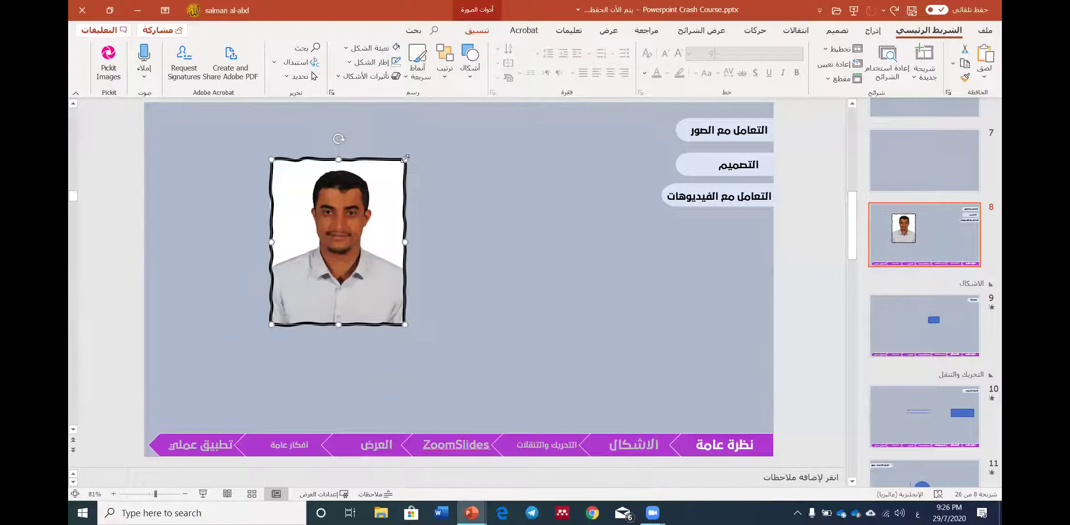
{"action": "left_click_drag", "start_coordinate": [405, 158], "coordinate": [390, 180]}
{"action": "left_click_drag", "start_coordinate": [331, 253], "coordinate": [332, 225]}
{"action": "left_click", "coordinate": [528, 192]}
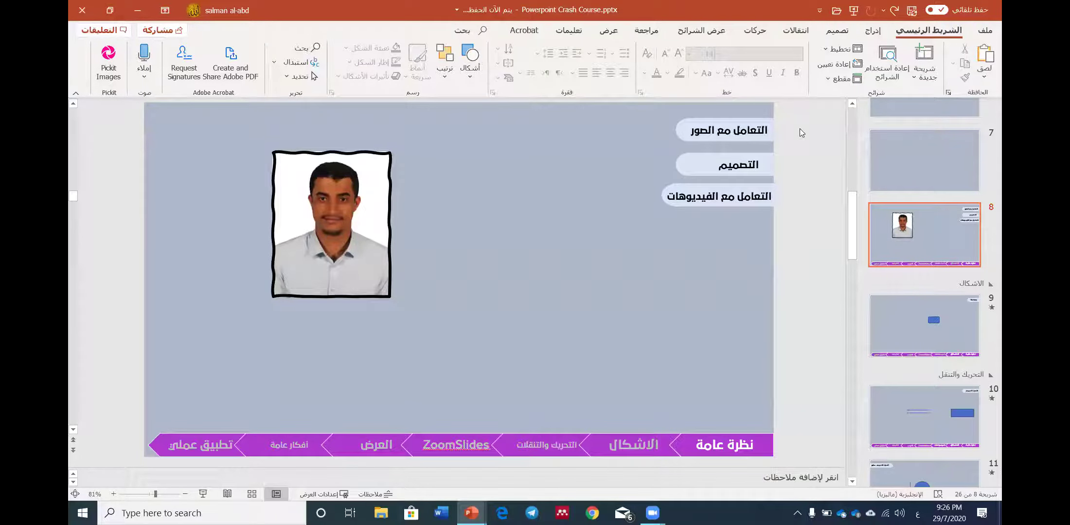
Try the white-and-orange and other design themes and variants, then keep the grey-blue theme.
{"action": "left_click", "coordinate": [836, 30]}
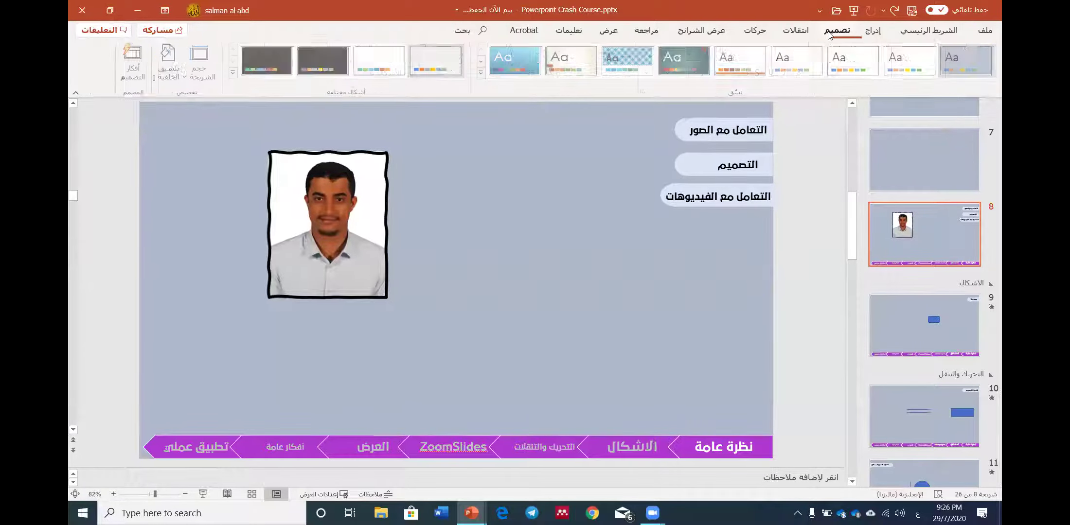
{"action": "left_click", "coordinate": [748, 65]}
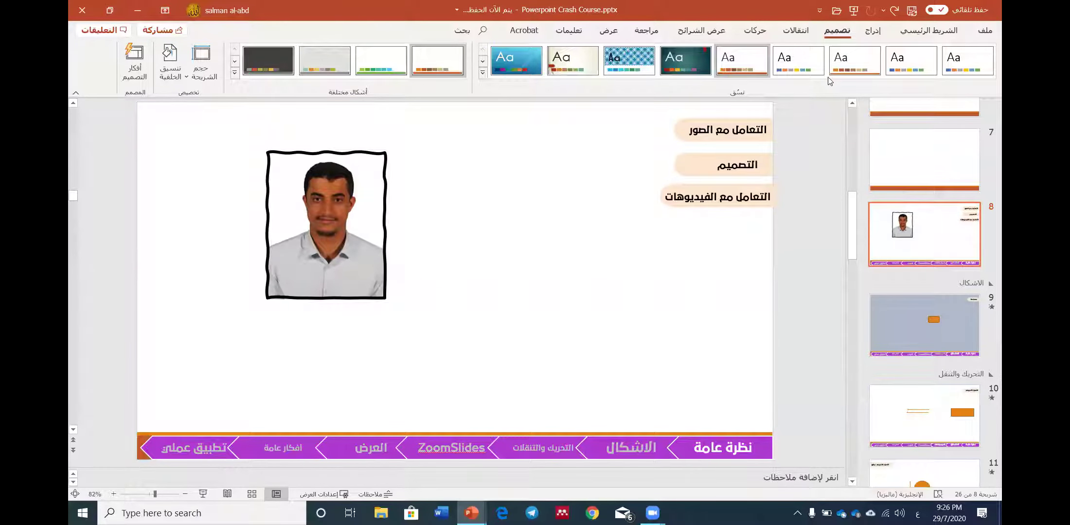
{"action": "left_click", "coordinate": [632, 61]}
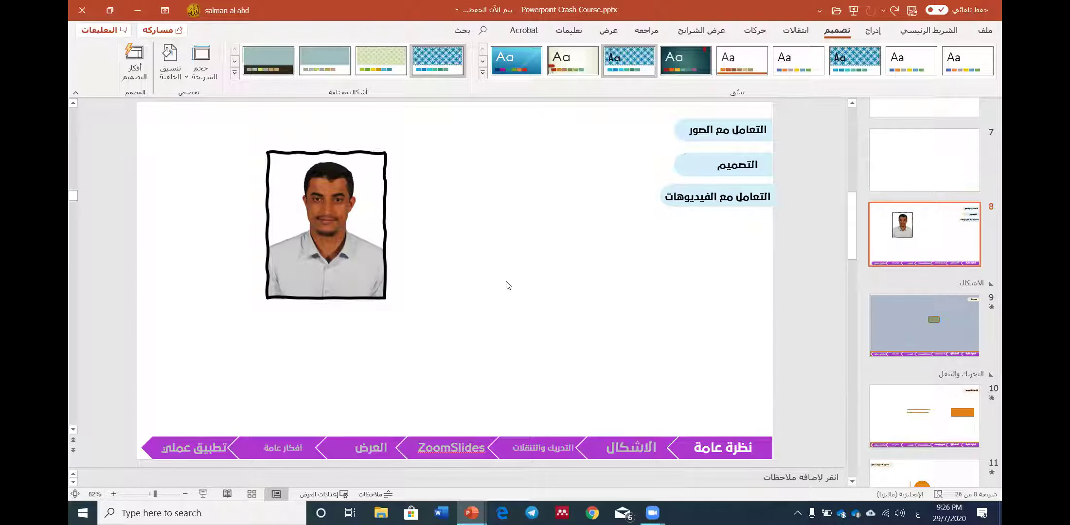
{"action": "left_click", "coordinate": [459, 68]}
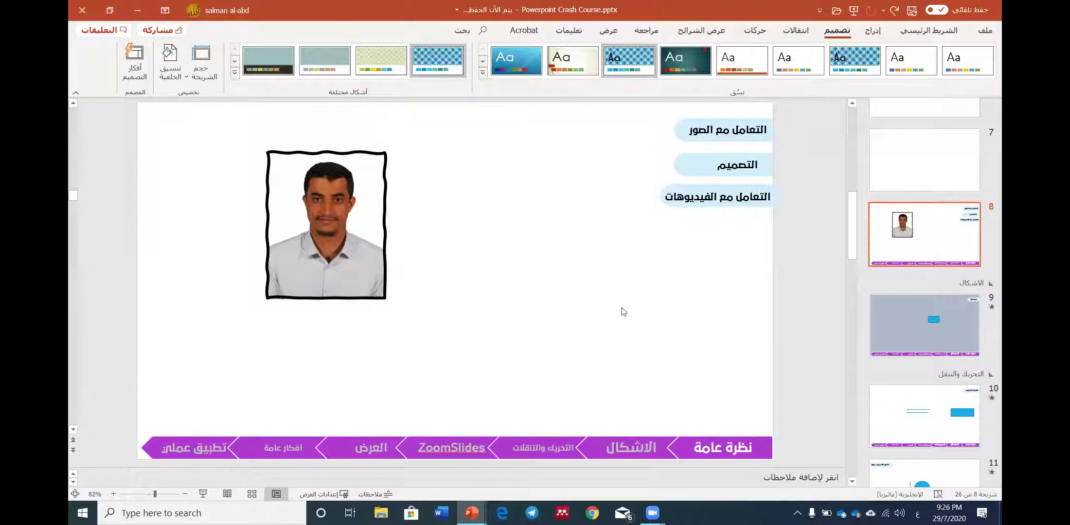
{"action": "left_click", "coordinate": [360, 235]}
{"action": "left_click", "coordinate": [701, 217]}
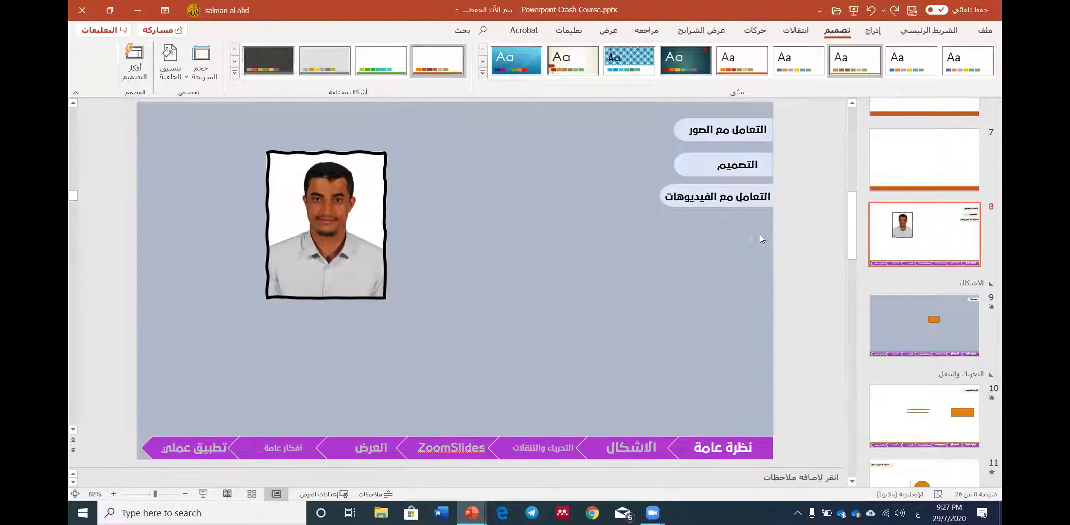
Delete the framed portrait from slide 8.
{"action": "left_click", "coordinate": [306, 220]}
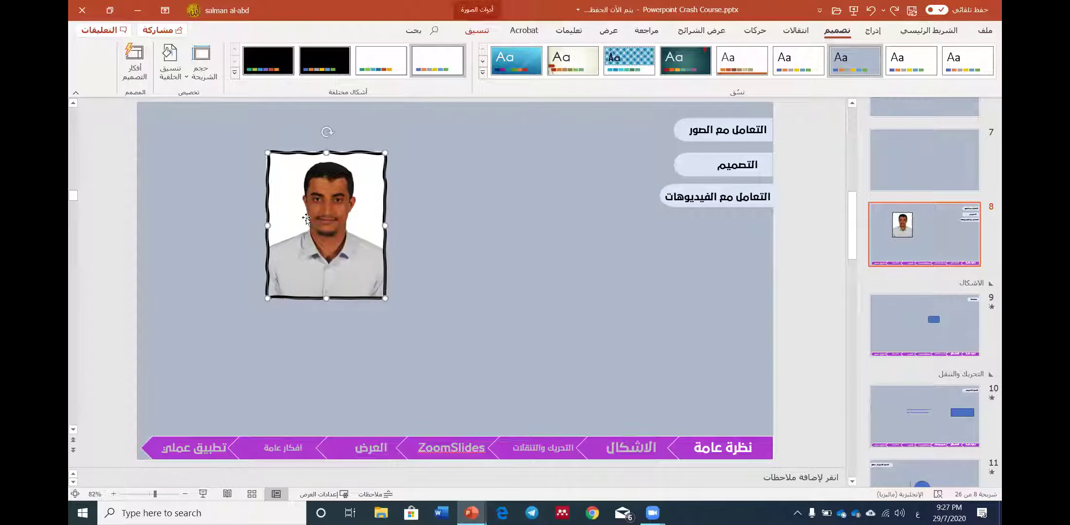
{"action": "key", "text": "Delete"}
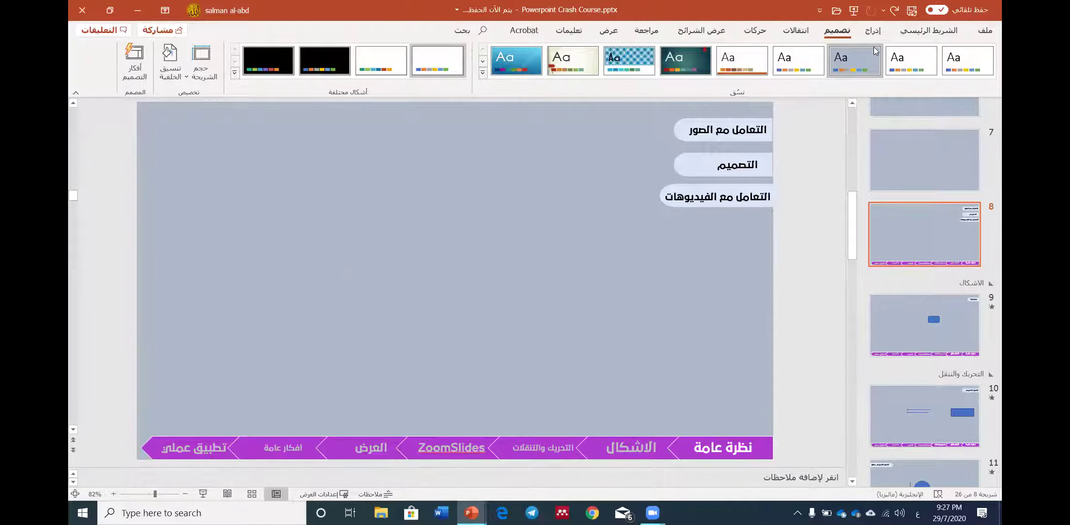
{"action": "left_click", "coordinate": [873, 32]}
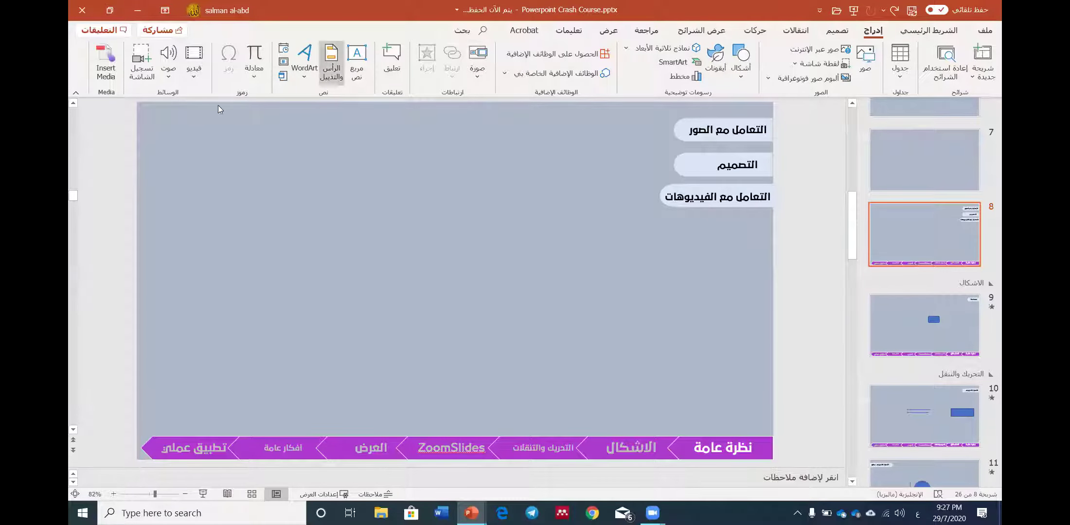
Insert '2- yemeni naasheed.mp4' from the TO PLAY folder as a video on slide 8.
{"action": "left_click", "coordinate": [196, 78]}
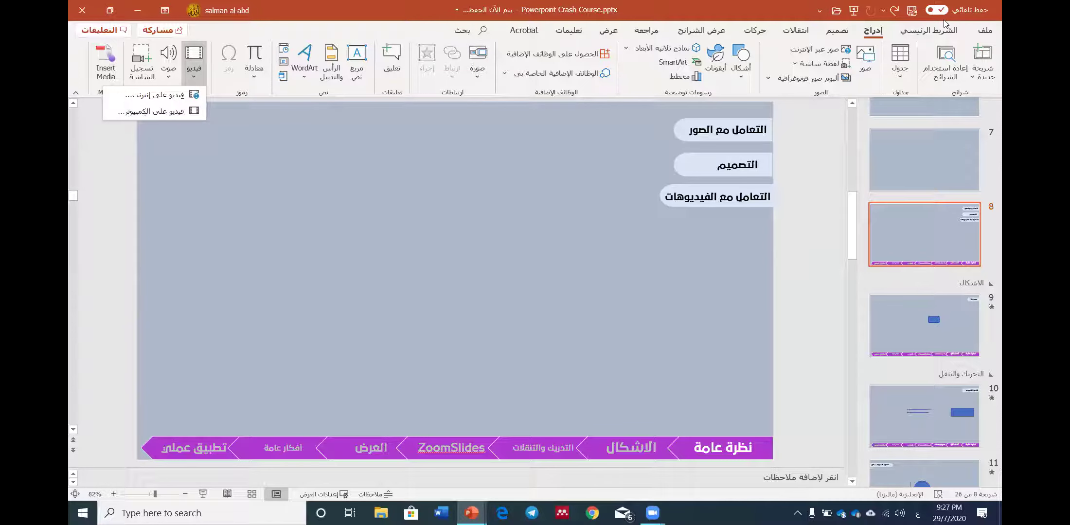
{"action": "left_click", "coordinate": [875, 34]}
{"action": "left_click", "coordinate": [196, 76]}
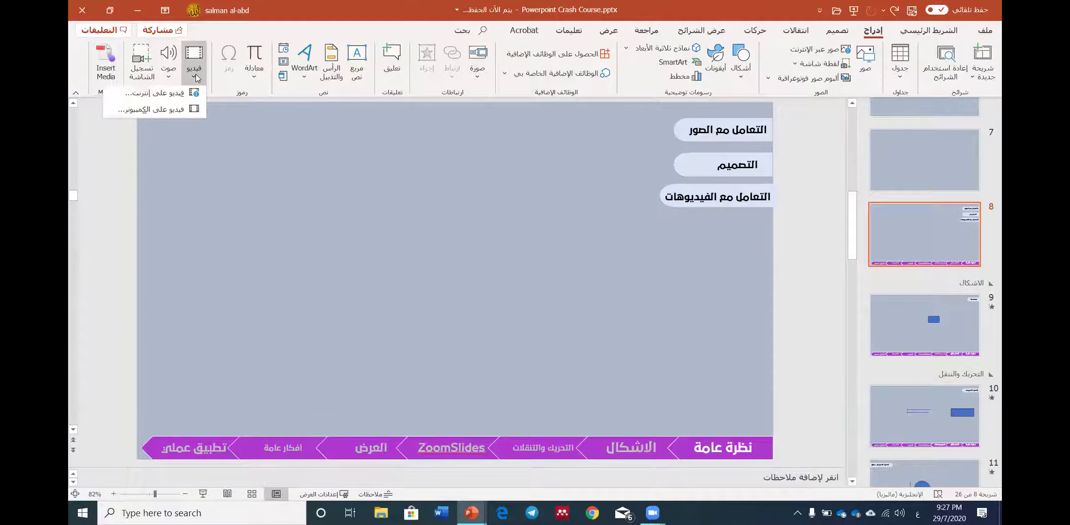
{"action": "left_click", "coordinate": [175, 112]}
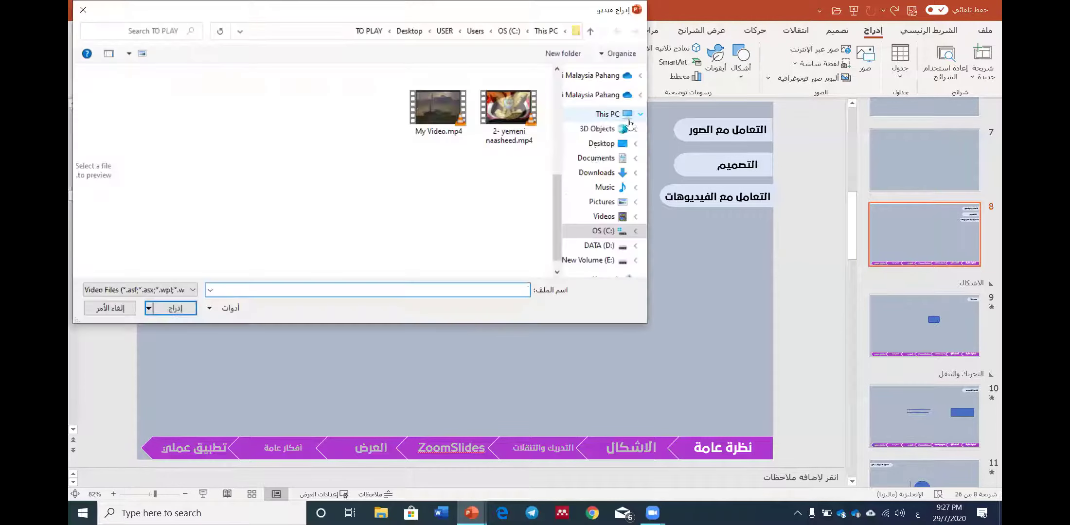
{"action": "left_click", "coordinate": [529, 128]}
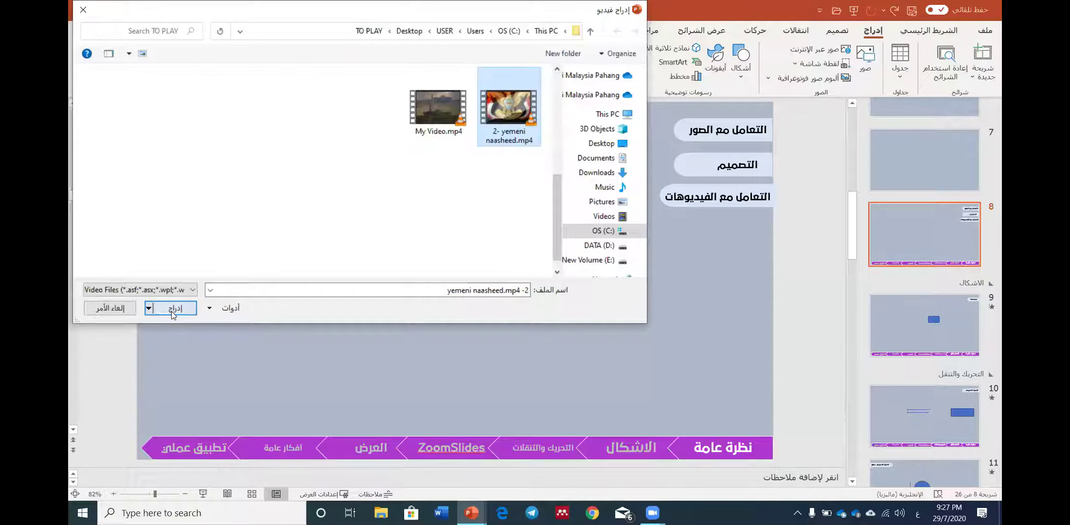
{"action": "left_click", "coordinate": [171, 309]}
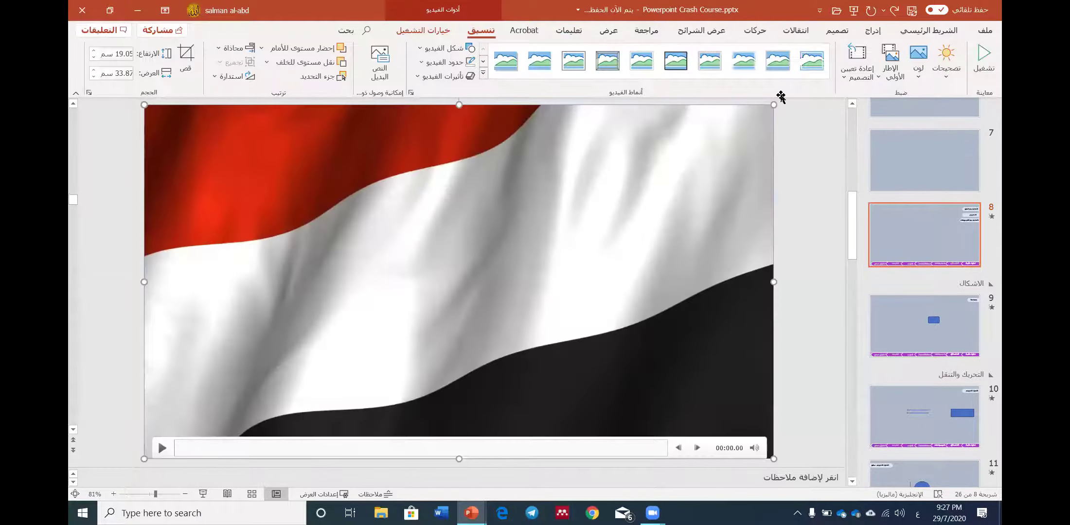
Resize the flag video and place it slightly up and left, beside the three topic labels.
{"action": "mouse_move", "coordinate": [773, 105]}
{"action": "left_mouse_down"}
{"action": "mouse_move", "coordinate": [577, 214]}
{"action": "mouse_move", "coordinate": [619, 151]}
{"action": "left_mouse_up"}
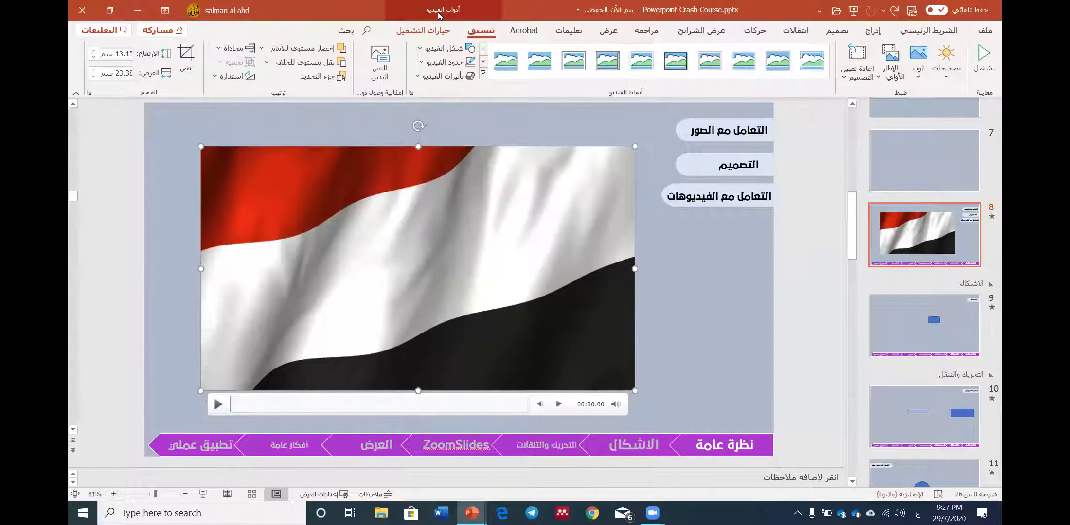
{"action": "left_click", "coordinate": [664, 291]}
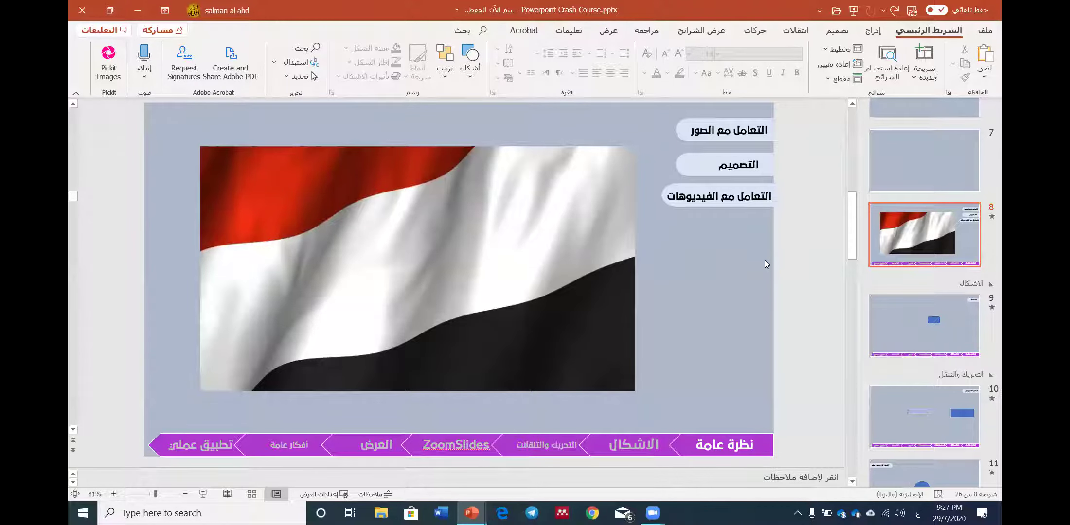
{"action": "left_click", "coordinate": [564, 163]}
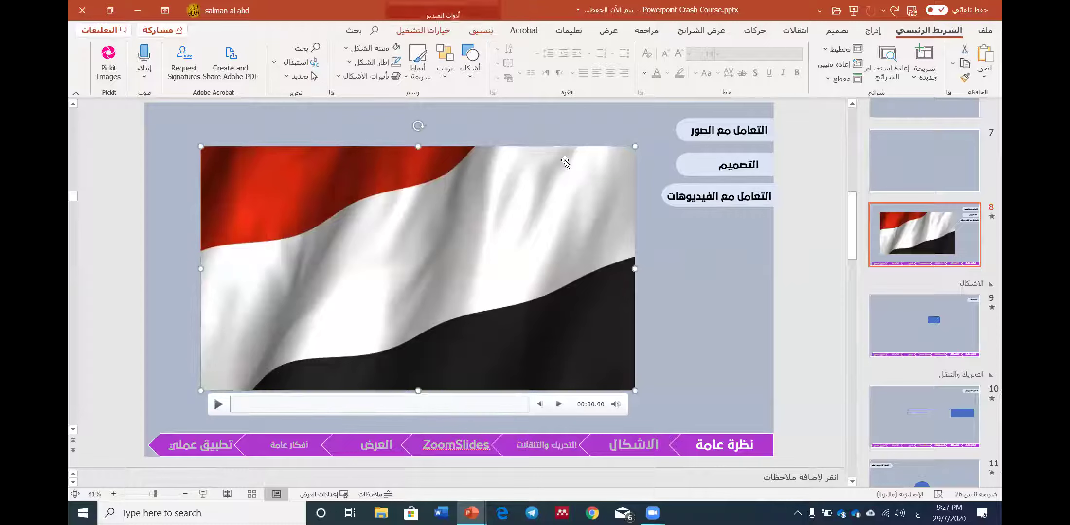
{"action": "left_click", "coordinate": [486, 31]}
{"action": "left_click", "coordinate": [443, 31]}
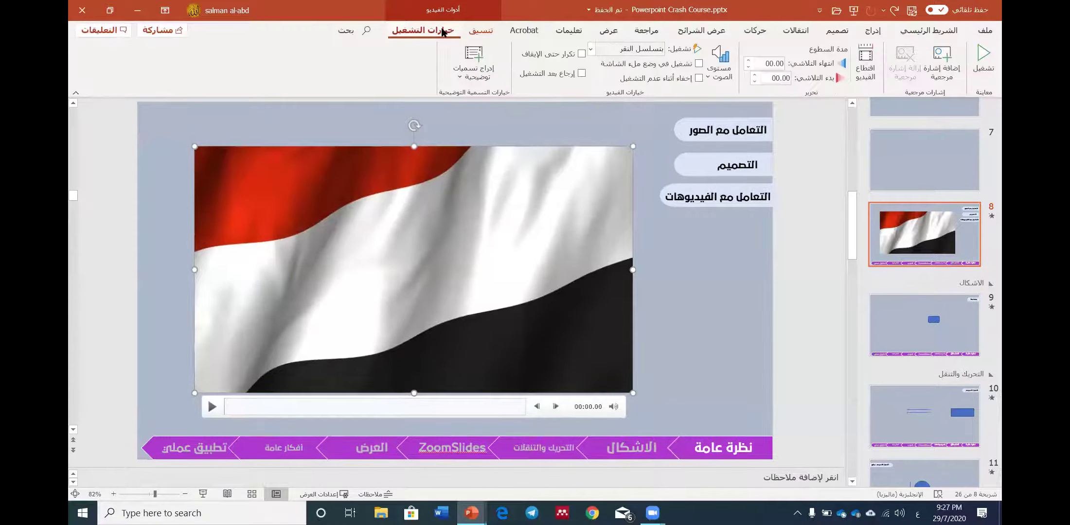
{"action": "left_click", "coordinate": [474, 33]}
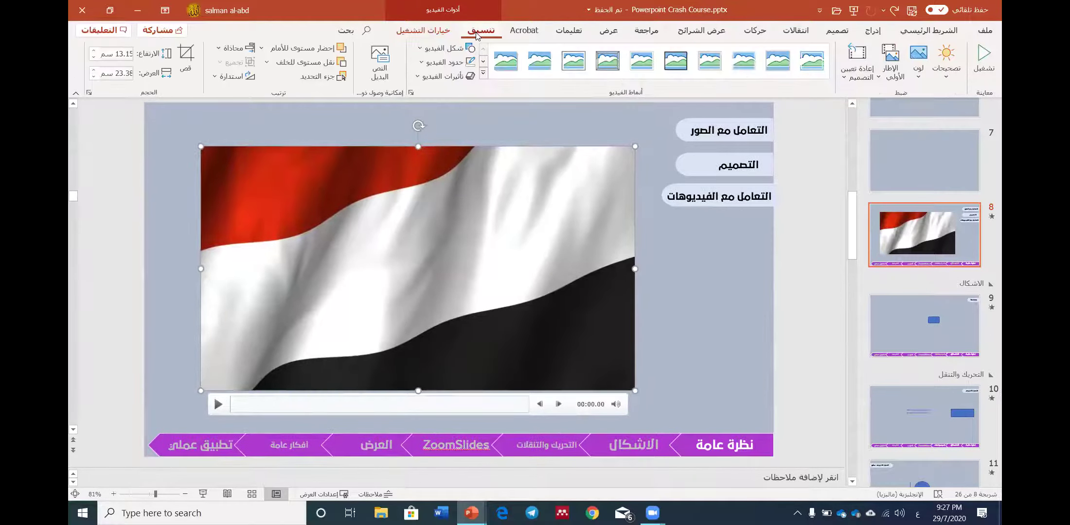
{"action": "left_click_drag", "start_coordinate": [523, 232], "coordinate": [514, 224]}
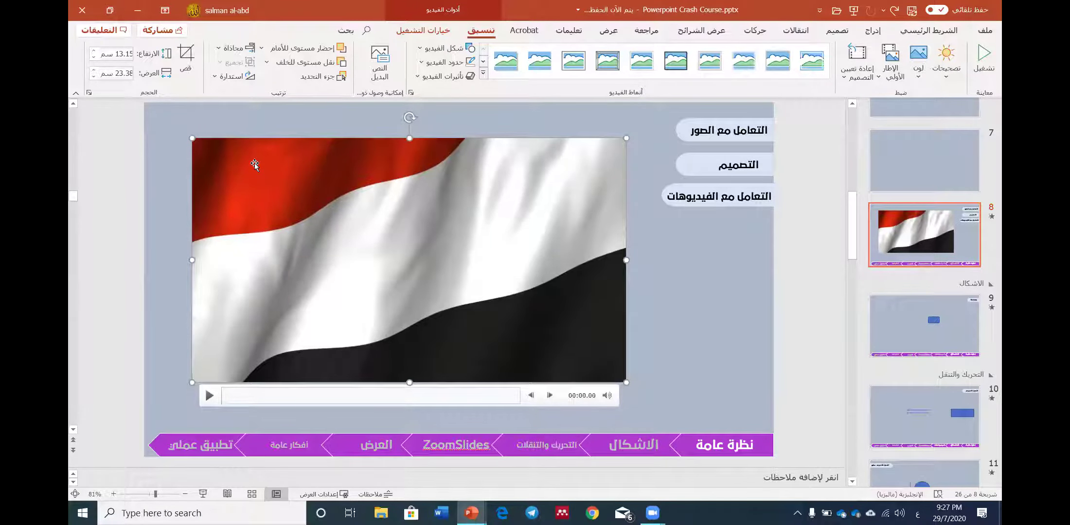
Shift the footage inside the video's crop frame, then preview it at 00:35.62.
{"action": "left_click", "coordinate": [186, 59]}
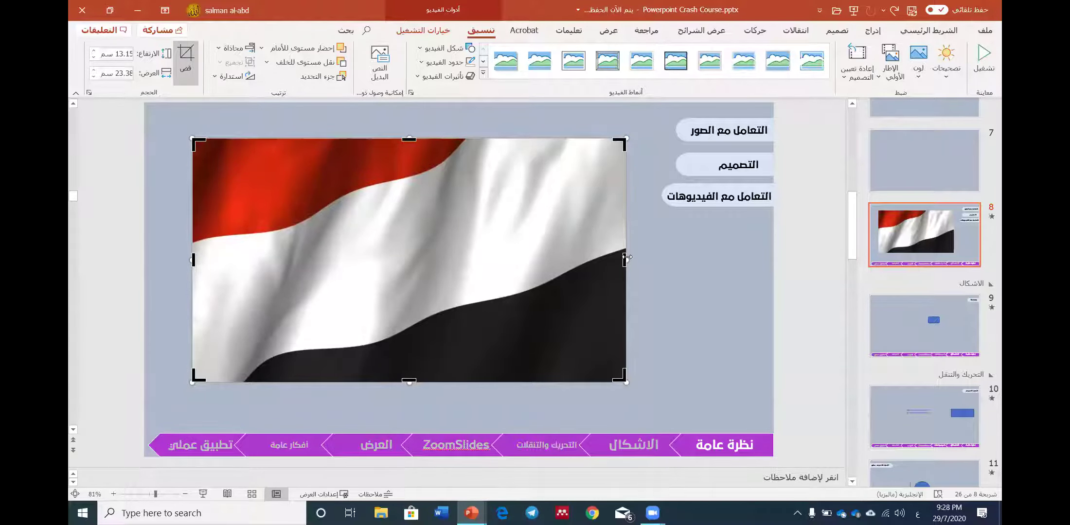
{"action": "mouse_move", "coordinate": [615, 258]}
{"action": "left_mouse_down"}
{"action": "mouse_move", "coordinate": [565, 265]}
{"action": "mouse_move", "coordinate": [631, 258]}
{"action": "left_mouse_up"}
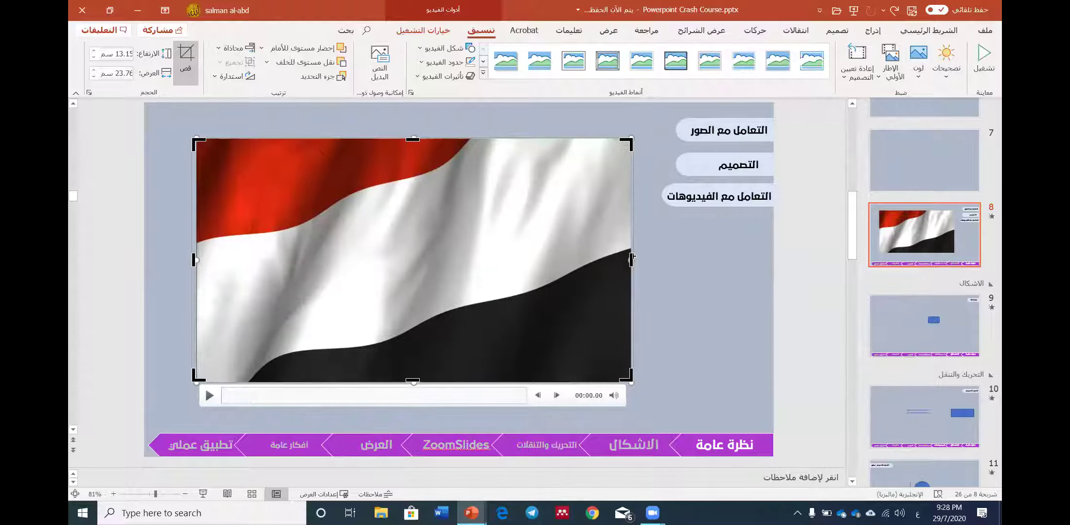
{"action": "left_click_drag", "start_coordinate": [595, 236], "coordinate": [587, 239]}
{"action": "left_click", "coordinate": [668, 247]}
{"action": "left_click", "coordinate": [298, 400]}
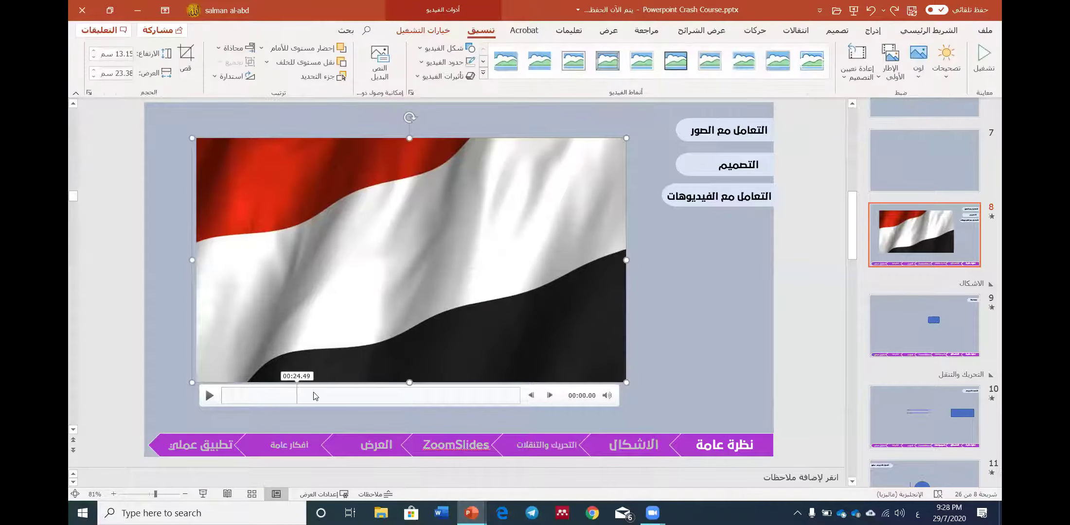
{"action": "left_click", "coordinate": [331, 395]}
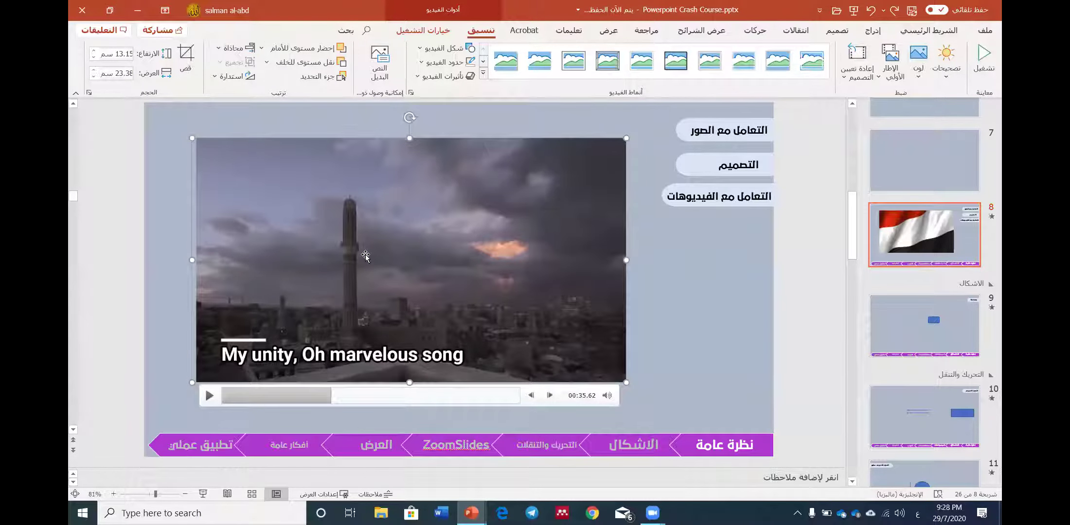
Try several brightness/contrast presets and a gold recolour on the video, undoing the gold tint.
{"action": "left_click", "coordinate": [950, 70]}
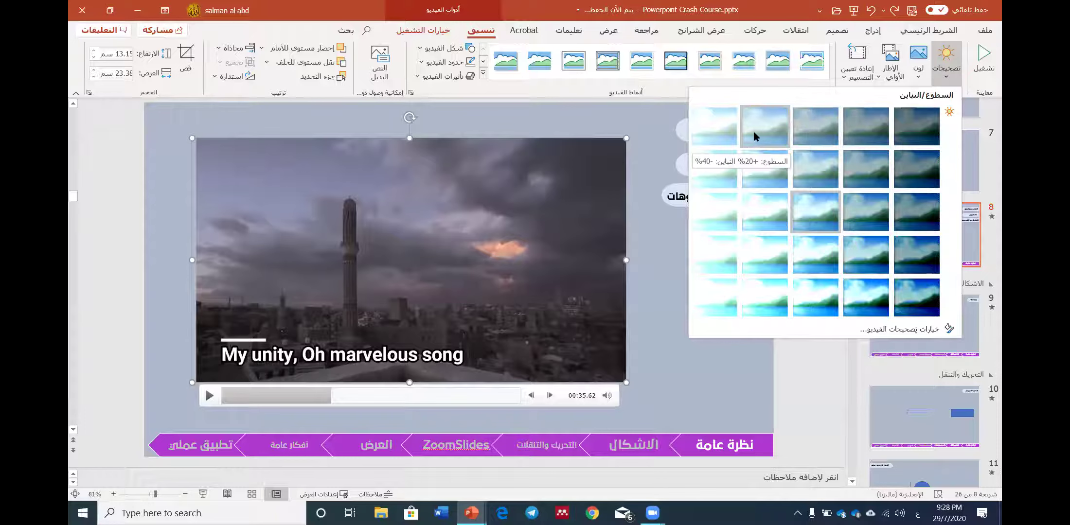
{"action": "left_click", "coordinate": [756, 130]}
{"action": "left_click", "coordinate": [946, 68]}
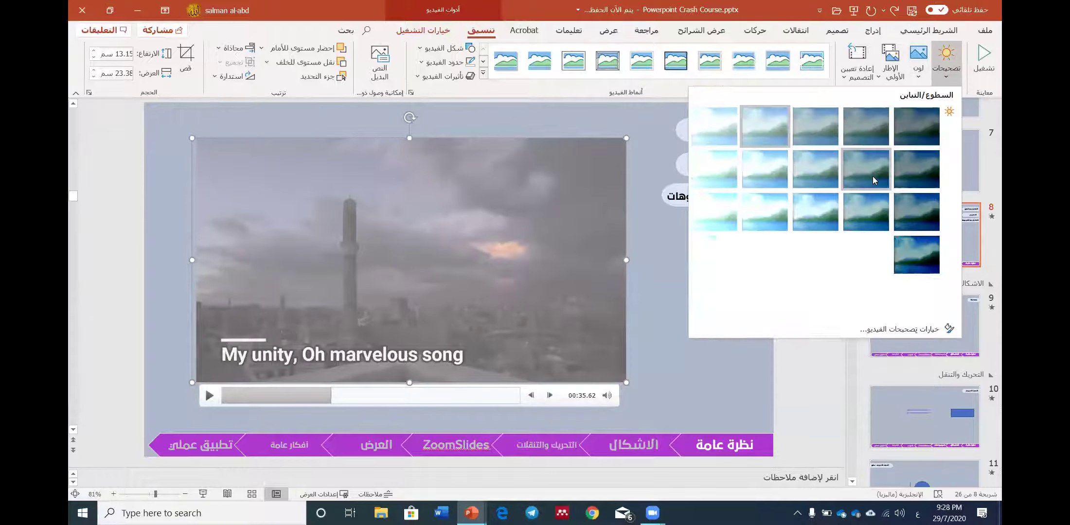
{"action": "left_click", "coordinate": [724, 211]}
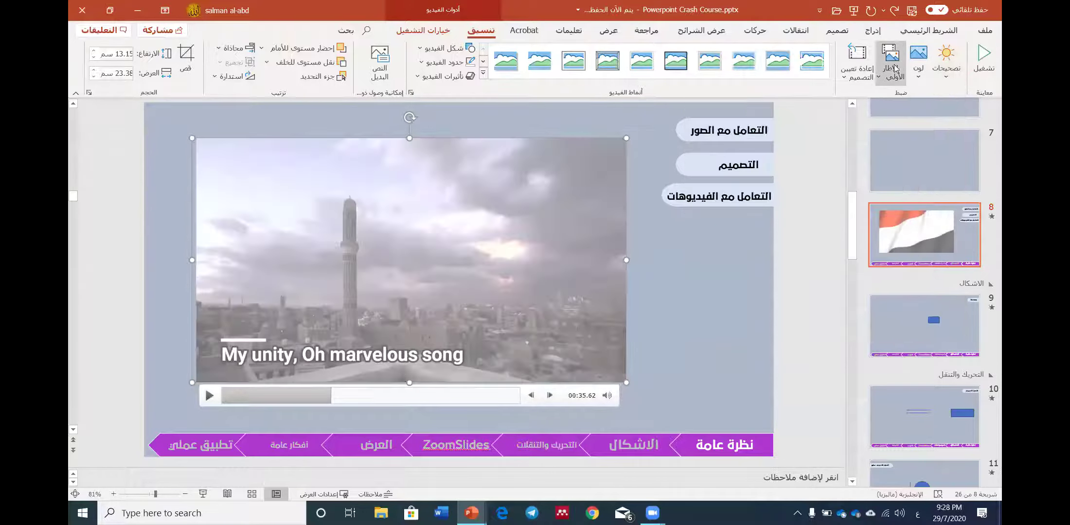
{"action": "left_click", "coordinate": [918, 61]}
{"action": "left_click", "coordinate": [892, 78]}
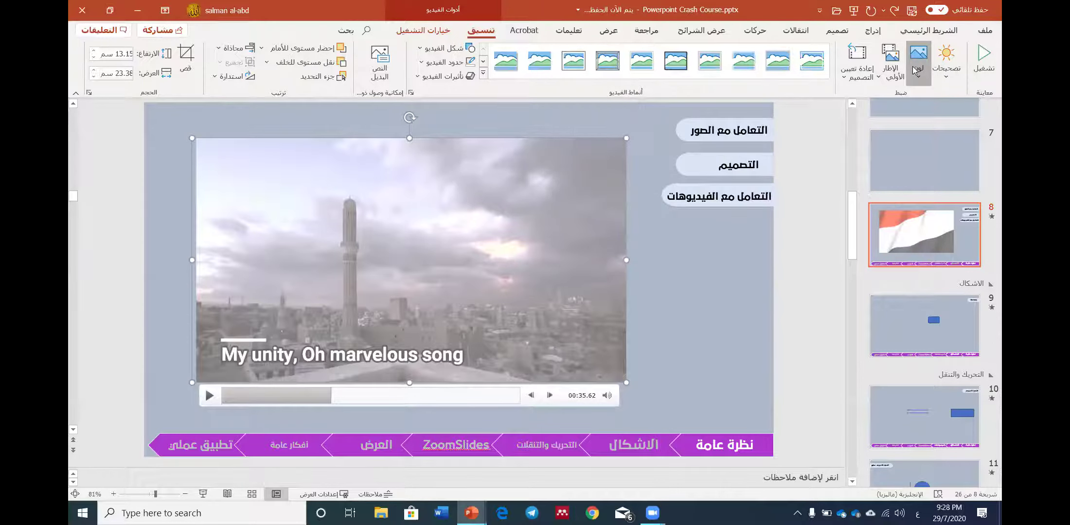
{"action": "left_click", "coordinate": [918, 60]}
{"action": "left_click", "coordinate": [668, 209]}
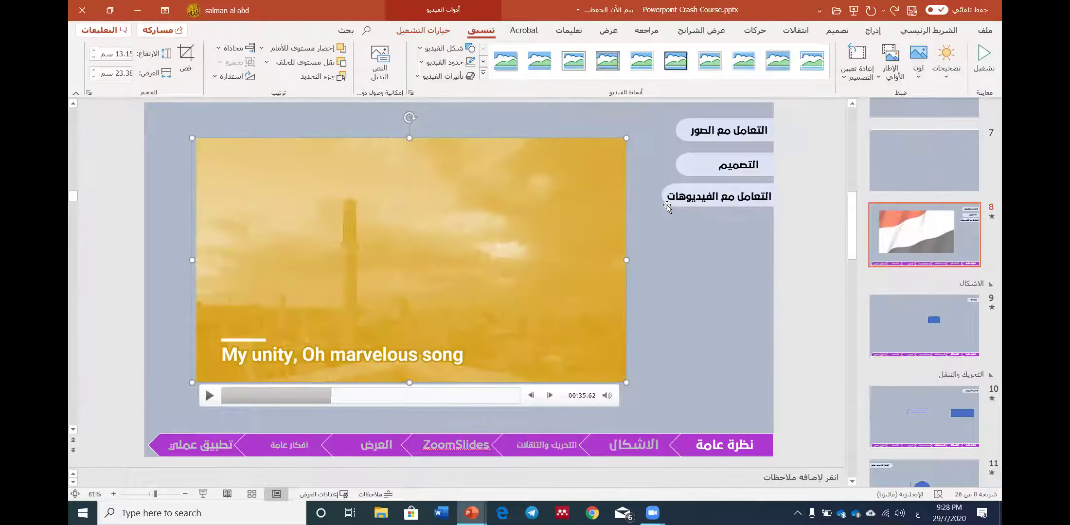
{"action": "key", "text": "ctrl+z"}
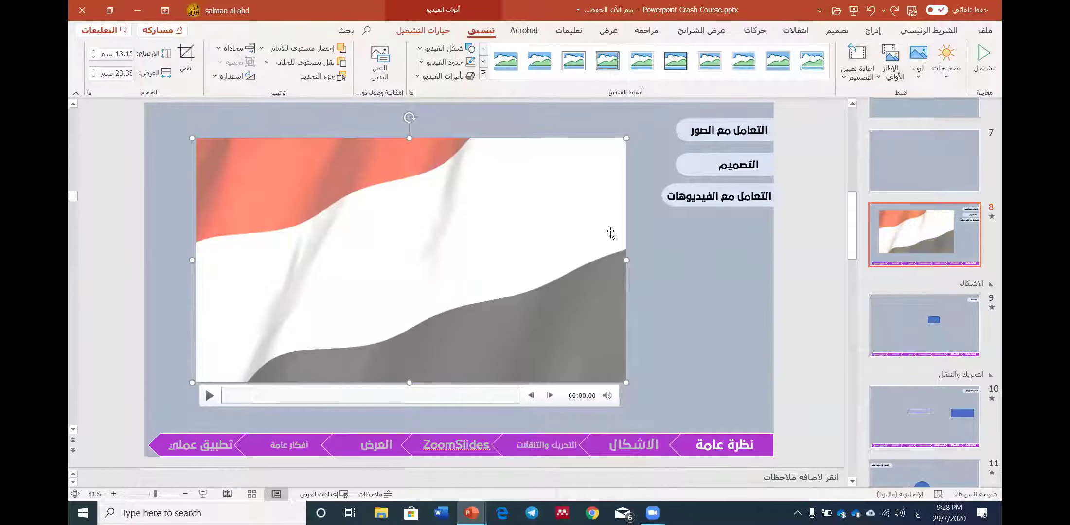
Preview the video at 00:36.41 and reset it to Brightness 0% Contrast 0%.
{"action": "left_click", "coordinate": [333, 395]}
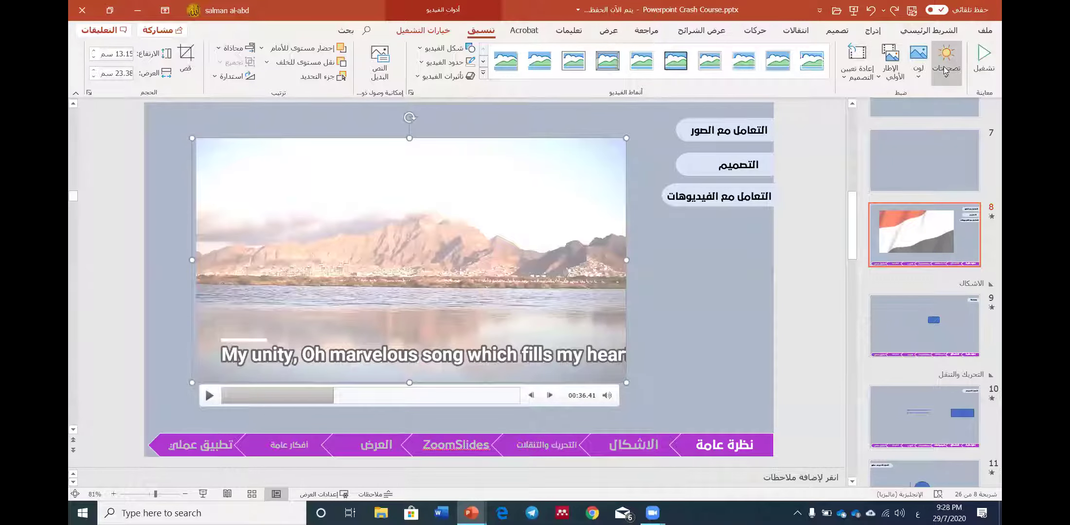
{"action": "left_click", "coordinate": [945, 68]}
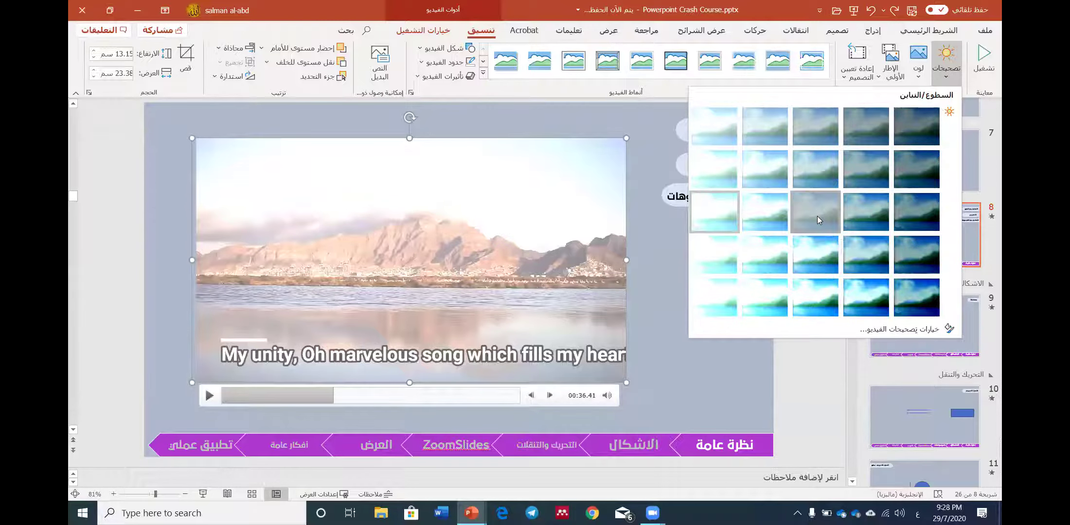
{"action": "left_click", "coordinate": [816, 215]}
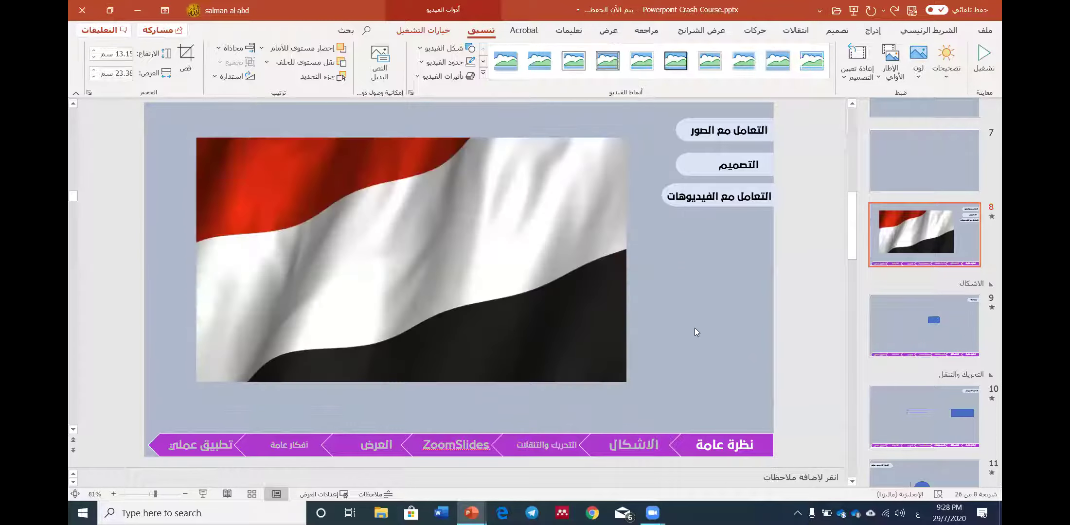
Trim the flag video to 00:38.140–01:02.809, then play and pause its opening seconds.
{"action": "left_click", "coordinate": [423, 31]}
{"action": "left_click_drag", "start_coordinate": [441, 265], "coordinate": [447, 258]}
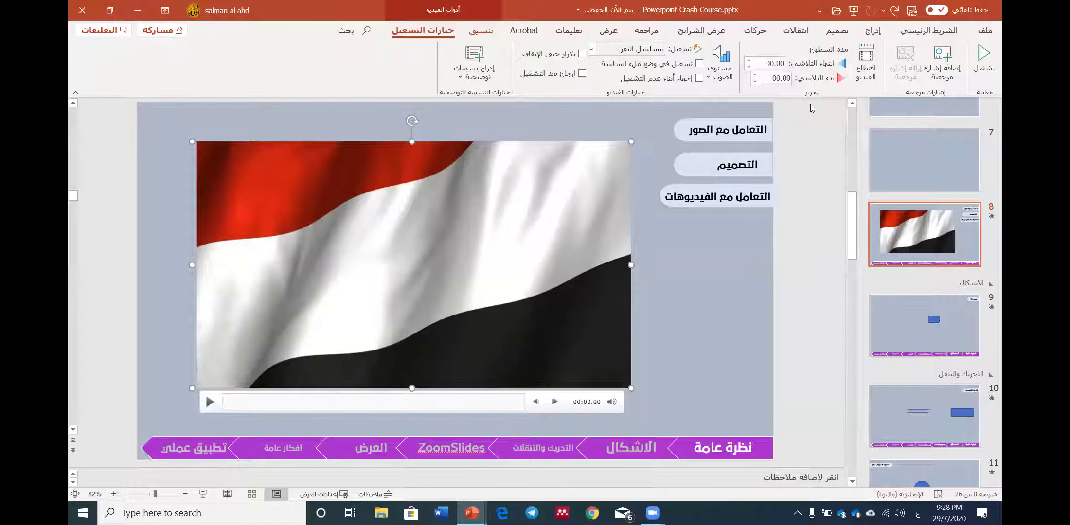
{"action": "left_click", "coordinate": [865, 63]}
{"action": "left_click", "coordinate": [871, 61]}
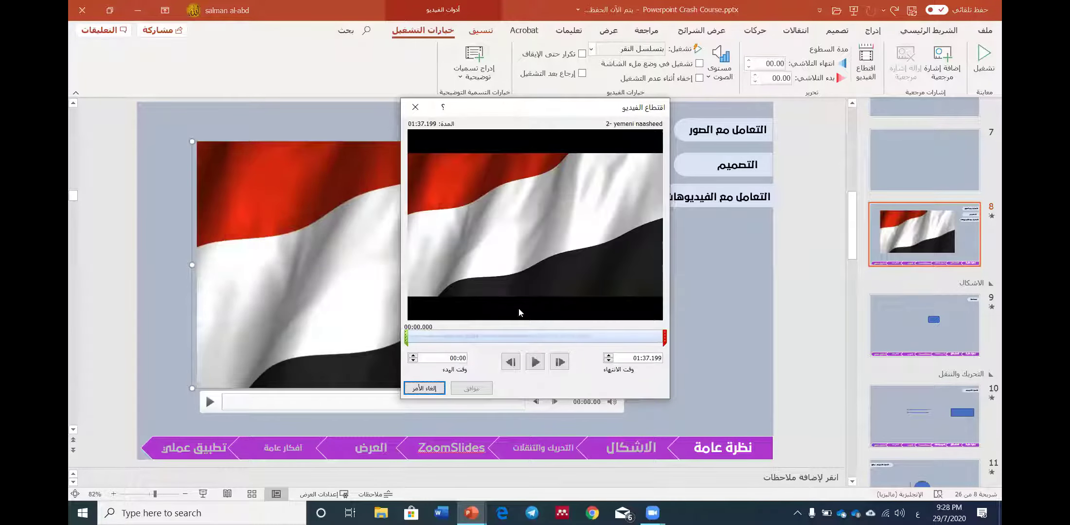
{"action": "left_click_drag", "start_coordinate": [406, 336], "coordinate": [505, 334]}
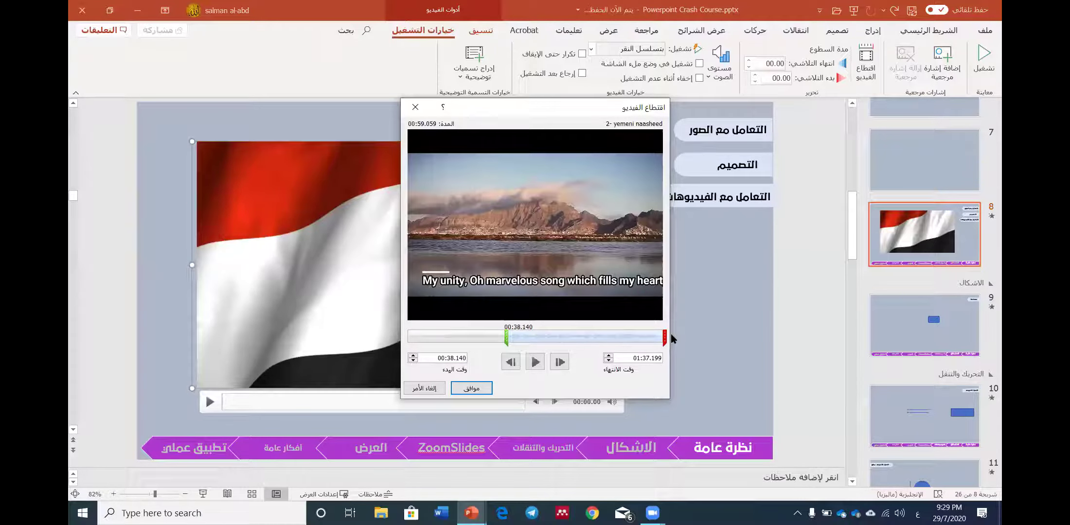
{"action": "left_click_drag", "start_coordinate": [665, 337], "coordinate": [574, 336]}
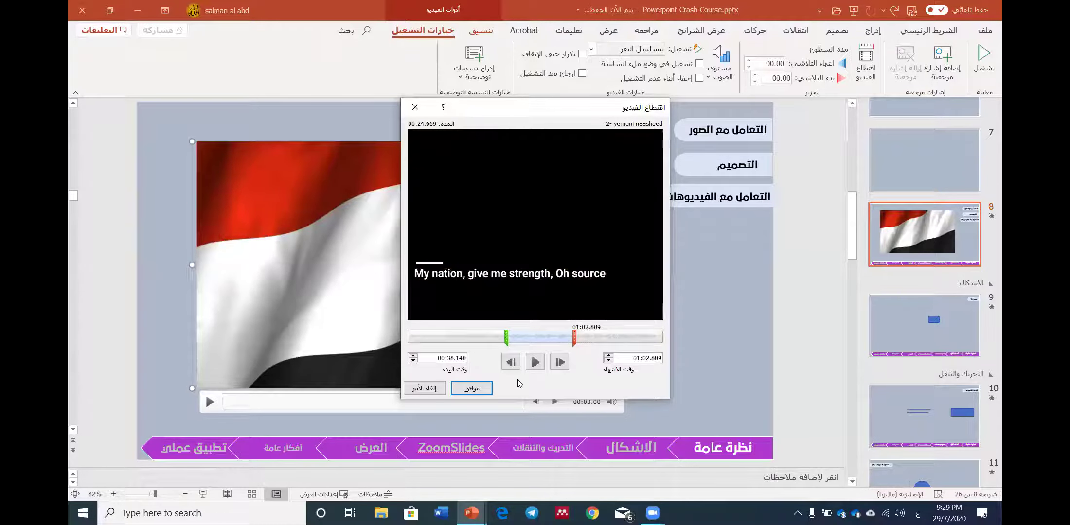
{"action": "left_click", "coordinate": [478, 387]}
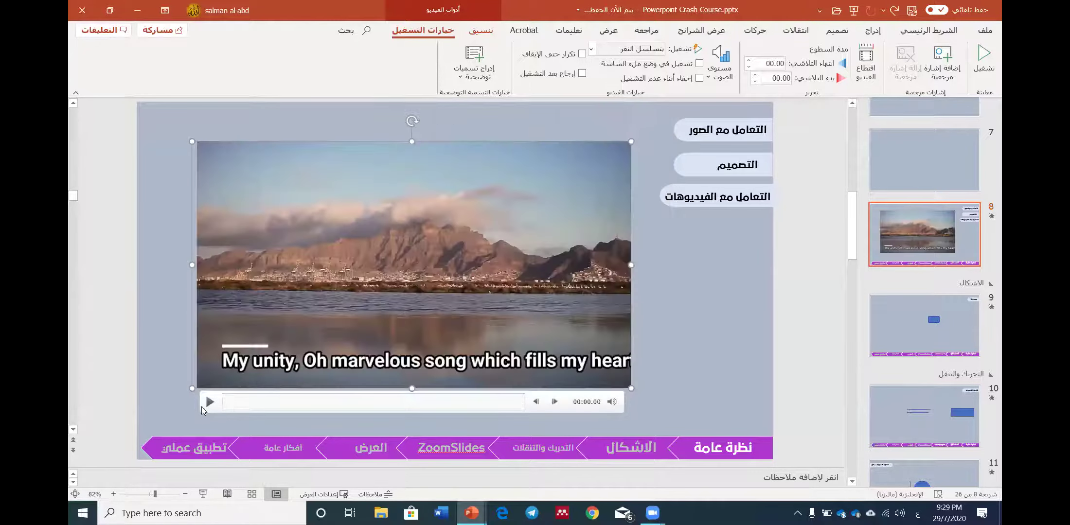
{"action": "left_click", "coordinate": [209, 402]}
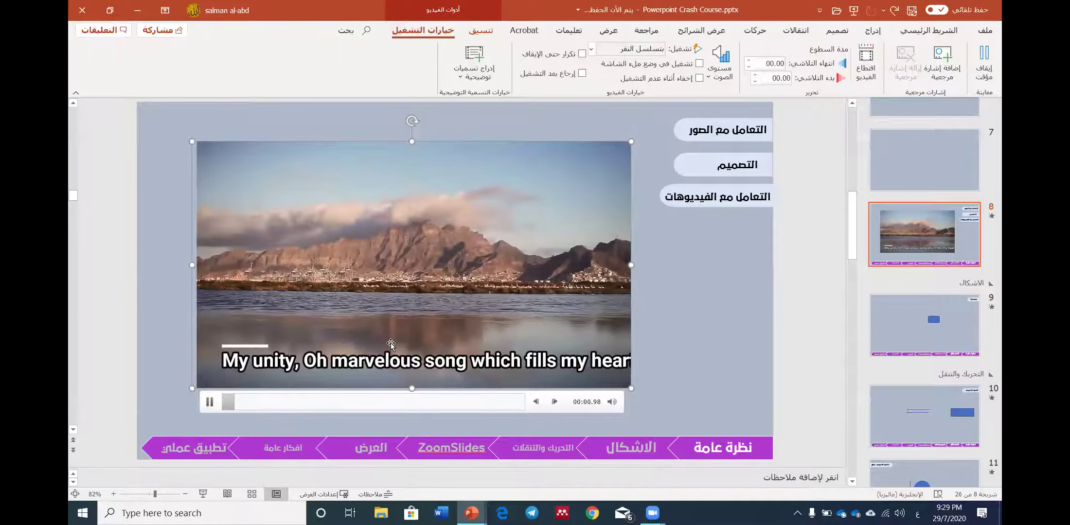
{"action": "left_click", "coordinate": [210, 402]}
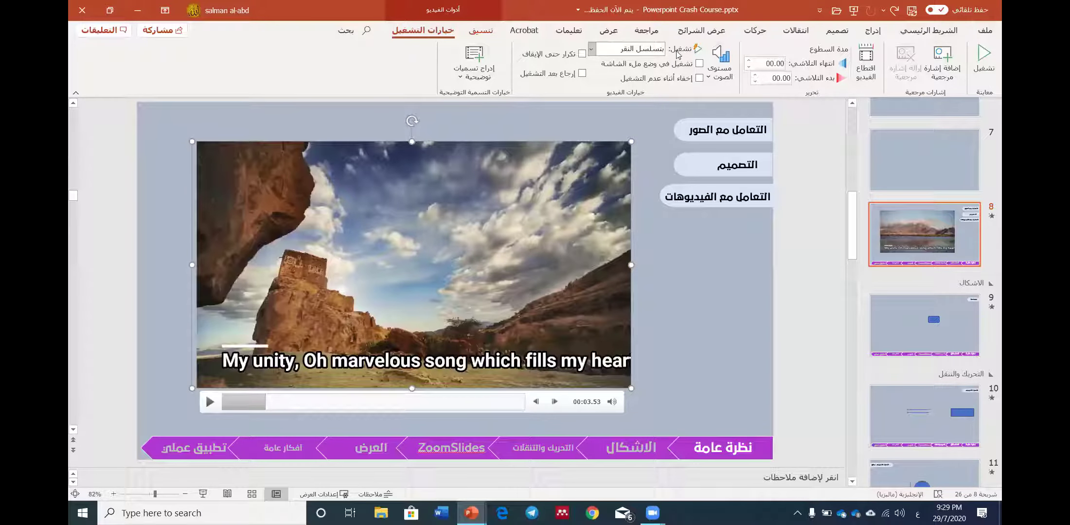
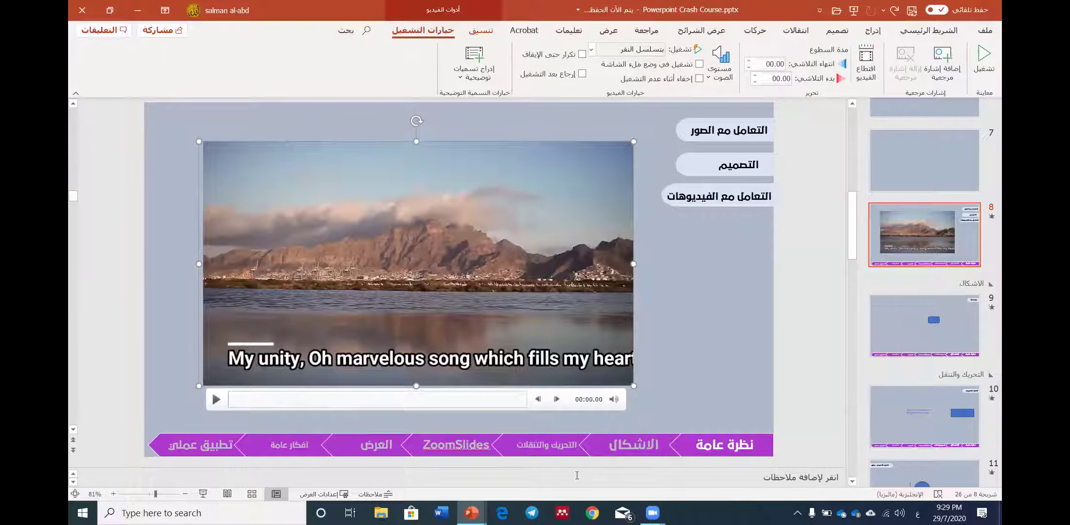
Preview slide 8's video in Slide Show, playing and pausing it before exiting.
{"action": "left_click", "coordinate": [210, 495]}
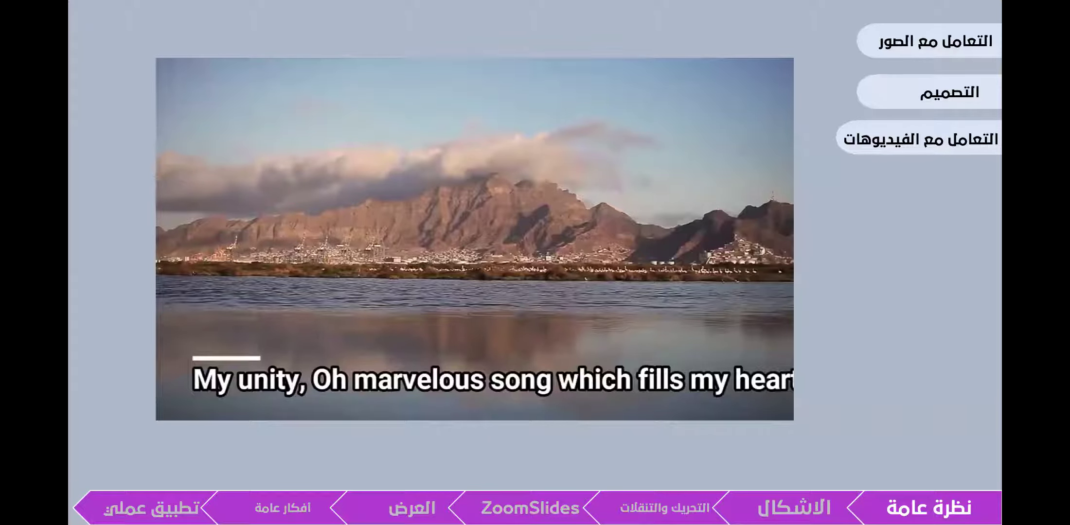
{"action": "mouse_move", "coordinate": [492, 238]}
{"action": "left_click", "coordinate": [489, 119]}
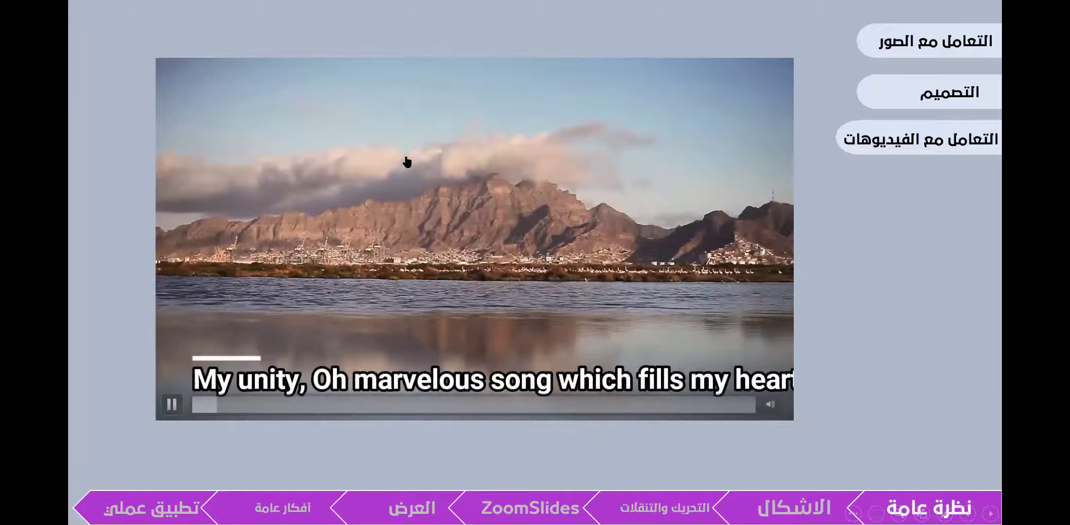
{"action": "left_click", "coordinate": [548, 93]}
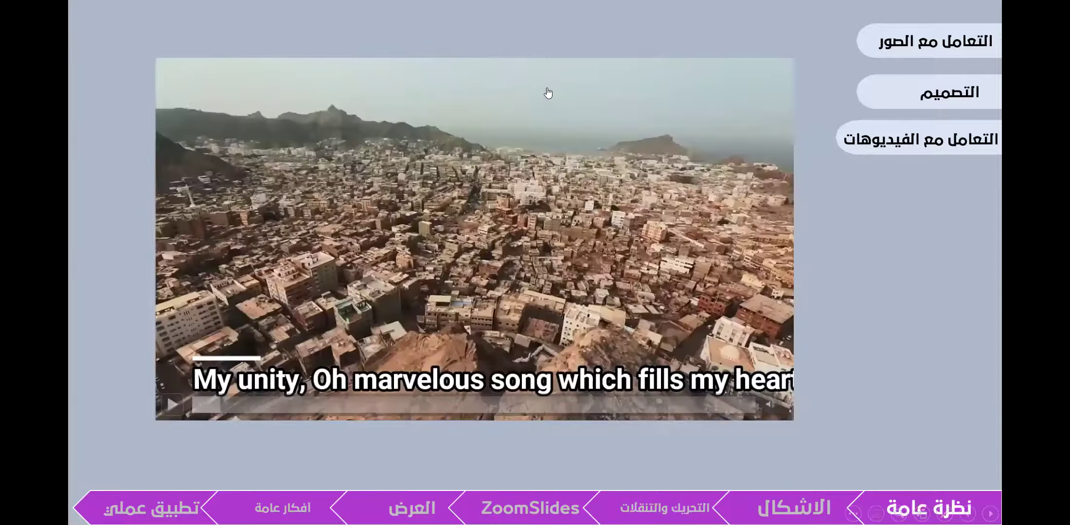
{"action": "key", "text": "Escape"}
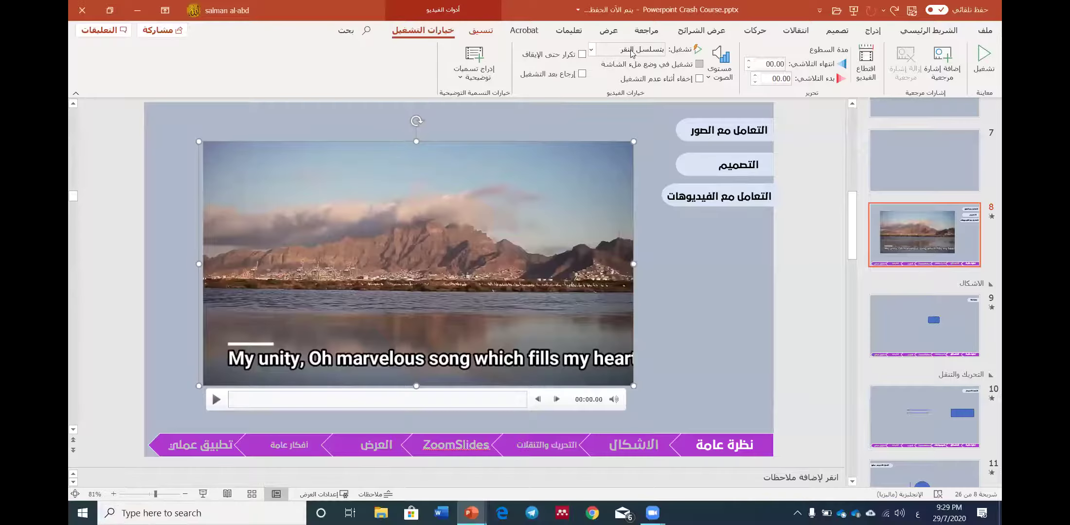
Set the video's Start to Automatically, recheck it in Slide Show, then go to slide 9.
{"action": "left_click", "coordinate": [591, 49]}
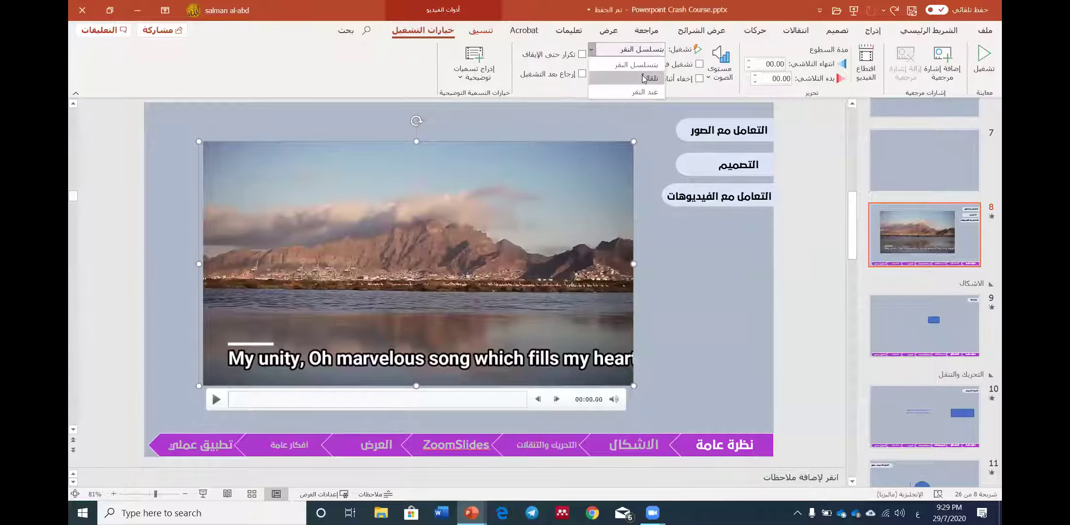
{"action": "left_click", "coordinate": [642, 74]}
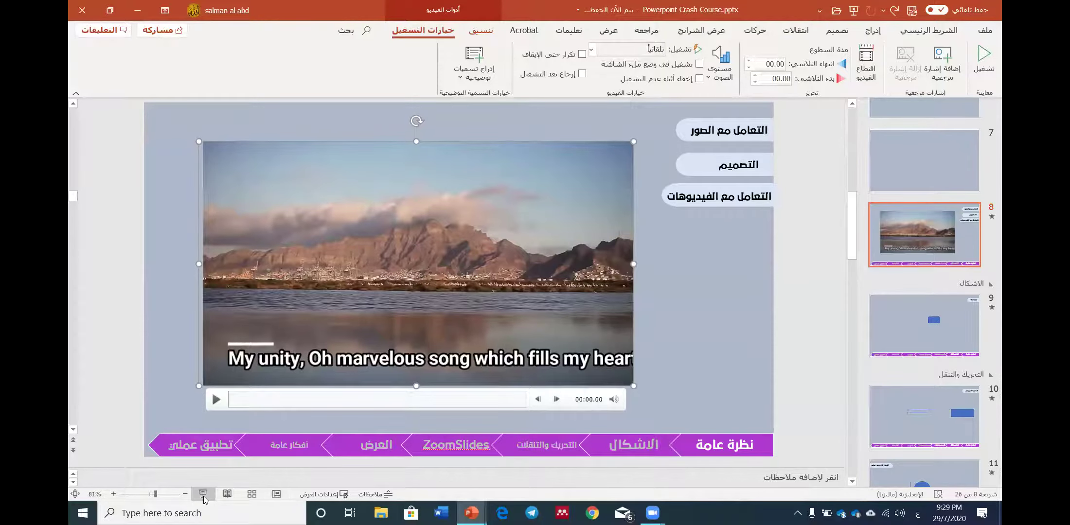
{"action": "key", "text": "shift+F5"}
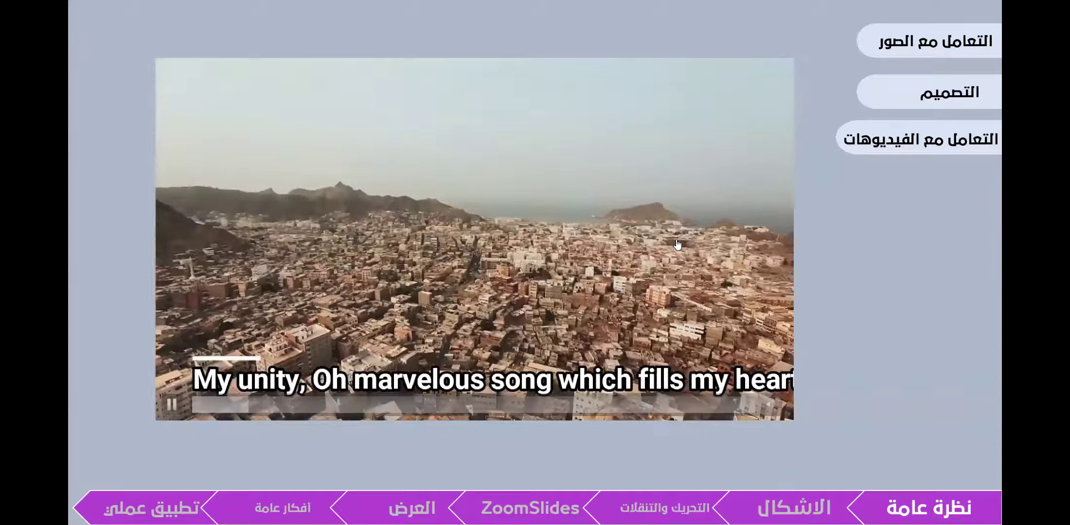
{"action": "left_click", "coordinate": [664, 99]}
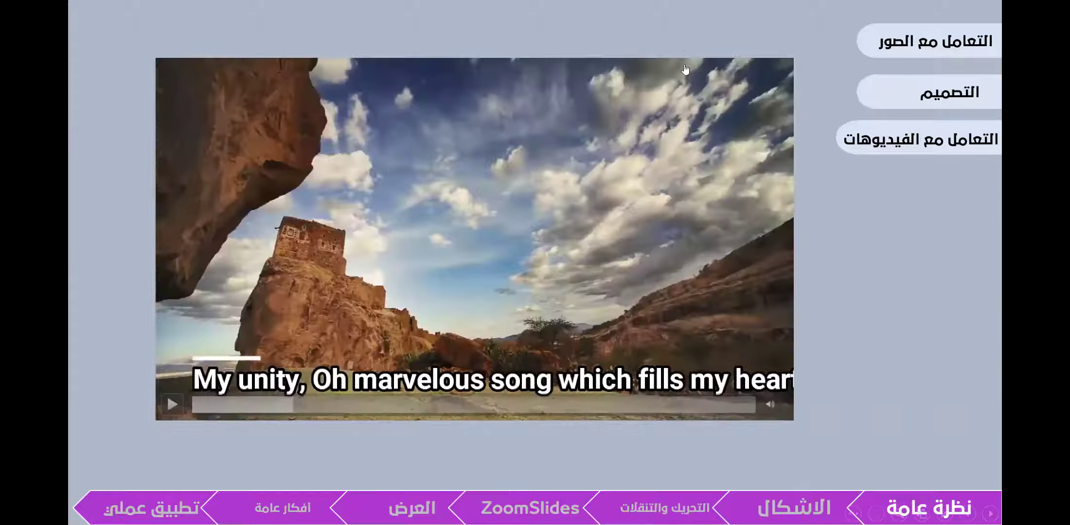
{"action": "key", "text": "Escape"}
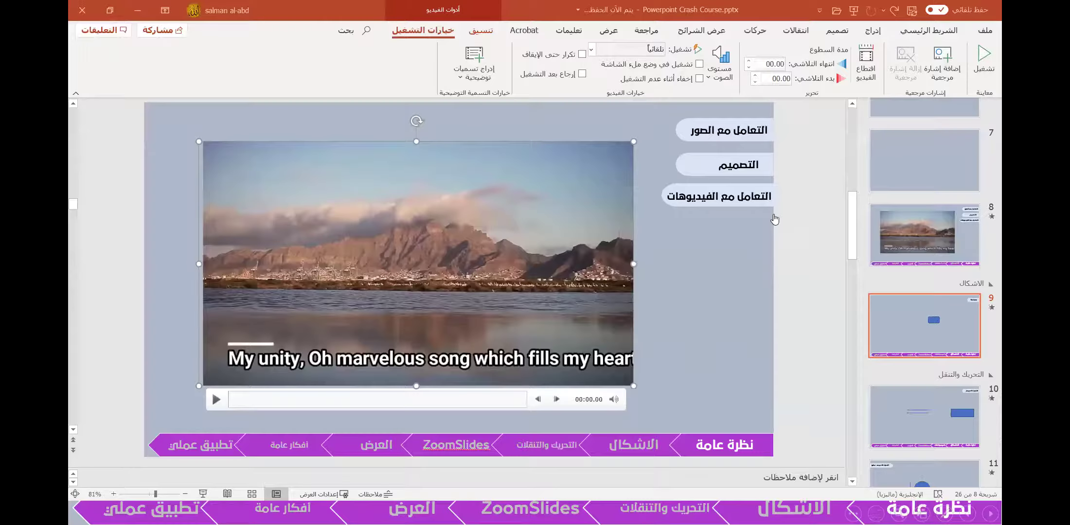
{"action": "key", "text": "Page_Down"}
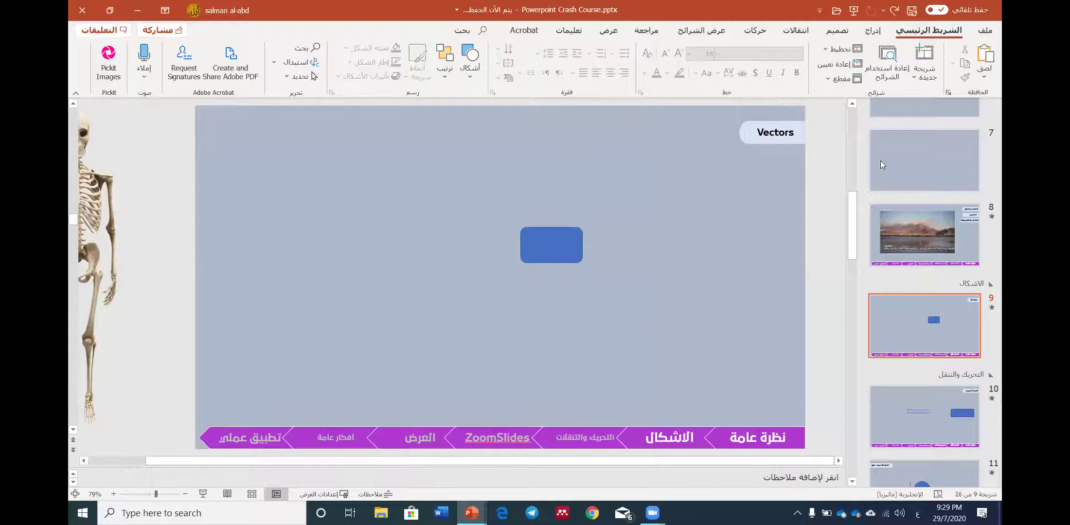
On slide 8, draw a tall rectangle under the rounded labels.
{"action": "scroll", "coordinate": [883, 180], "scroll_direction": "up", "scroll_amount": 2}
{"action": "scroll", "coordinate": [919, 233], "scroll_direction": "up", "scroll_amount": 2}
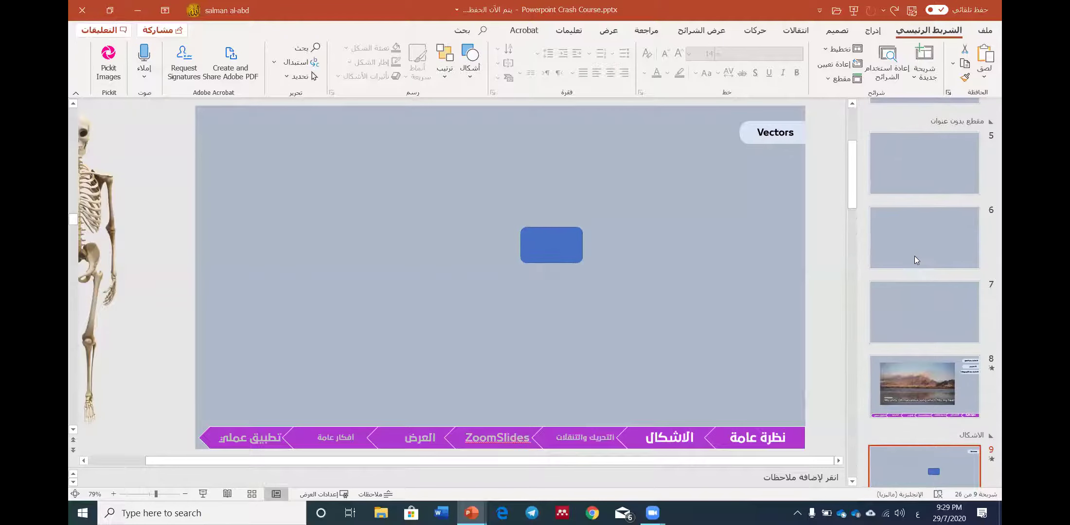
{"action": "scroll", "coordinate": [915, 260], "scroll_direction": "down", "scroll_amount": 1}
{"action": "left_click", "coordinate": [915, 313]}
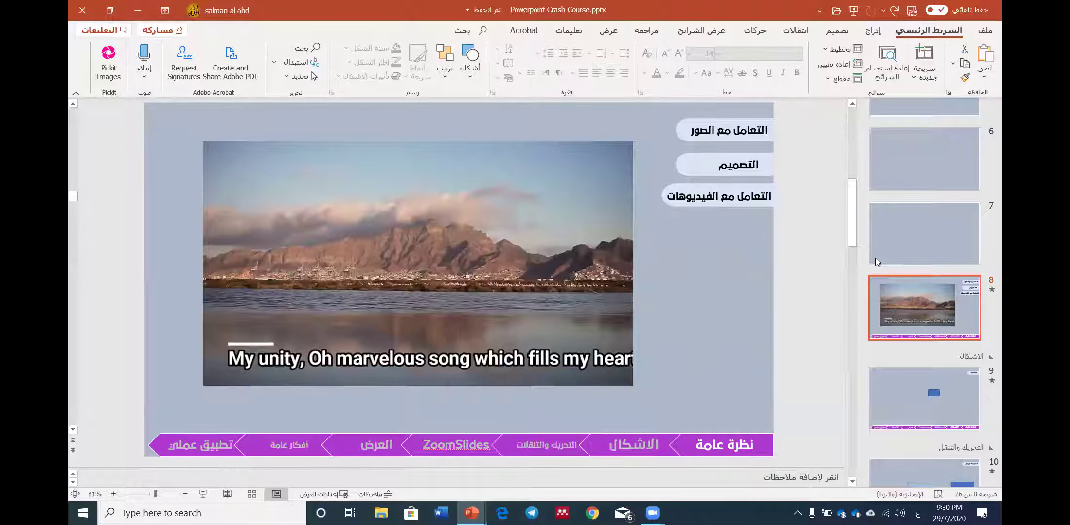
{"action": "scroll", "coordinate": [875, 262], "scroll_direction": "up", "scroll_amount": 5}
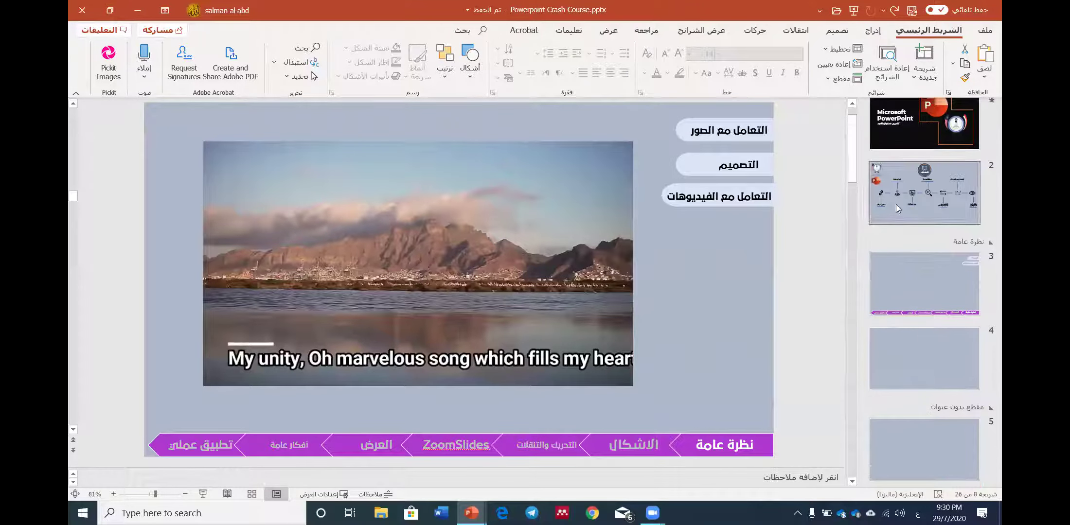
{"action": "left_click", "coordinate": [873, 31]}
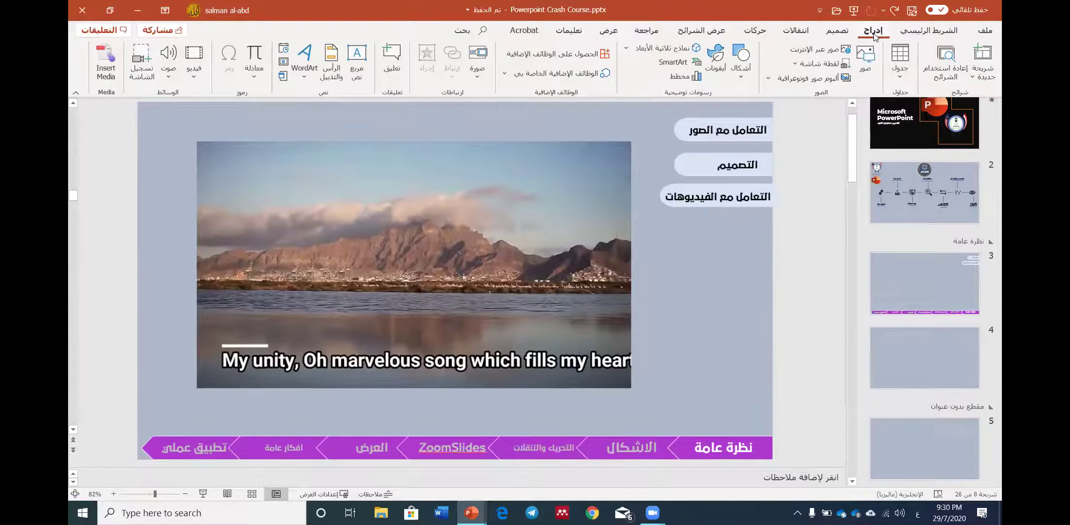
{"action": "left_click", "coordinate": [740, 59]}
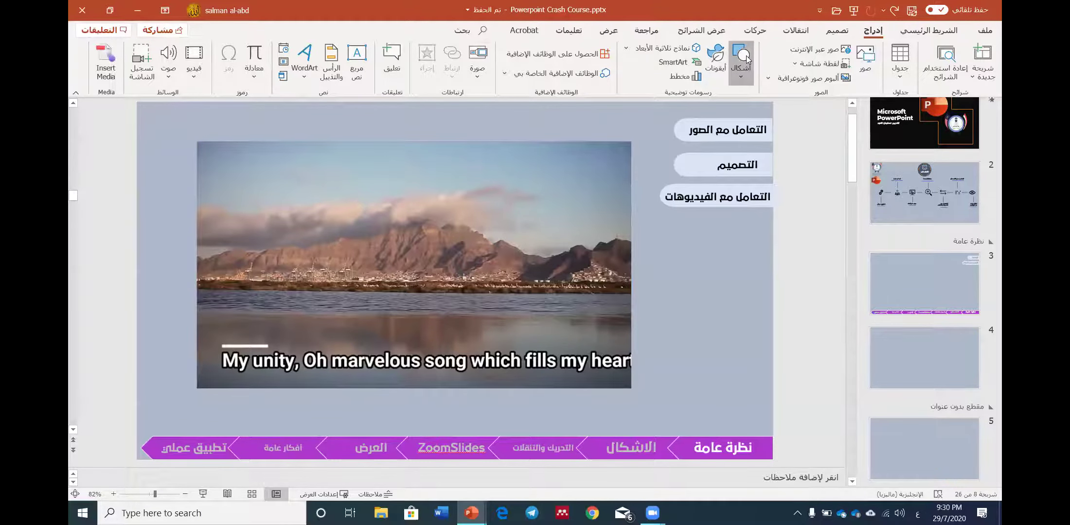
{"action": "left_click", "coordinate": [700, 110]}
{"action": "left_click_drag", "start_coordinate": [674, 254], "coordinate": [713, 349]}
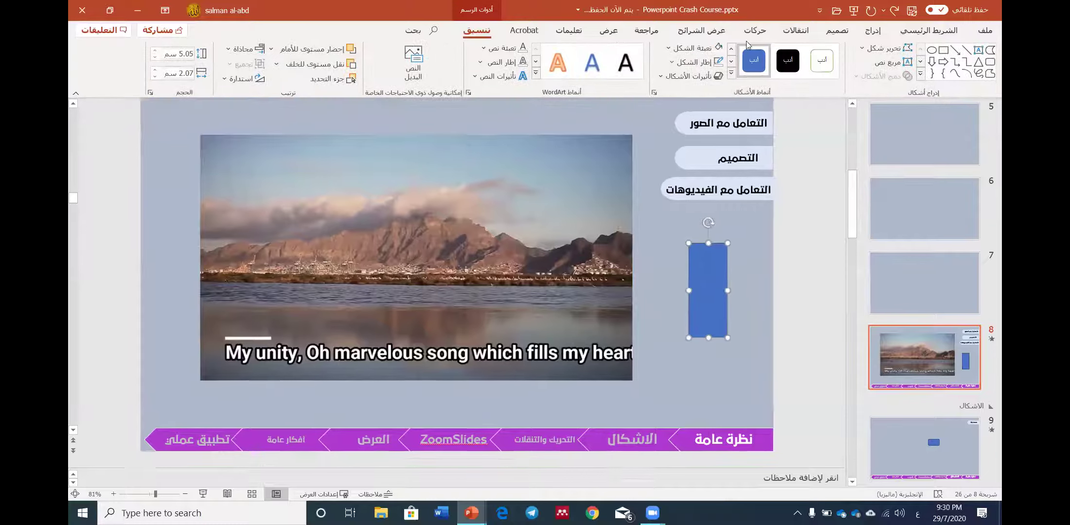
Draw a text box over the video, then discard it empty.
{"action": "left_click", "coordinate": [874, 30]}
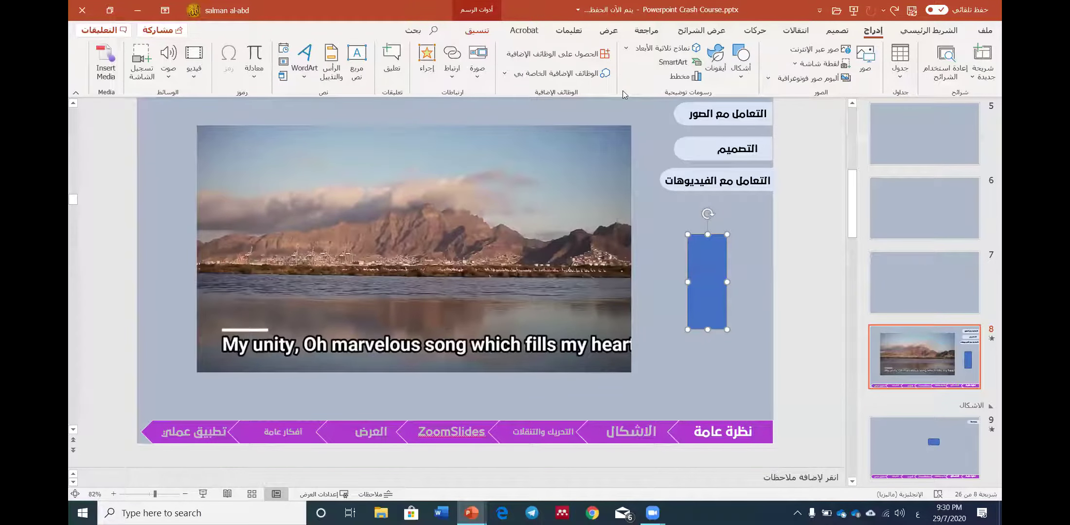
{"action": "left_click", "coordinate": [356, 62]}
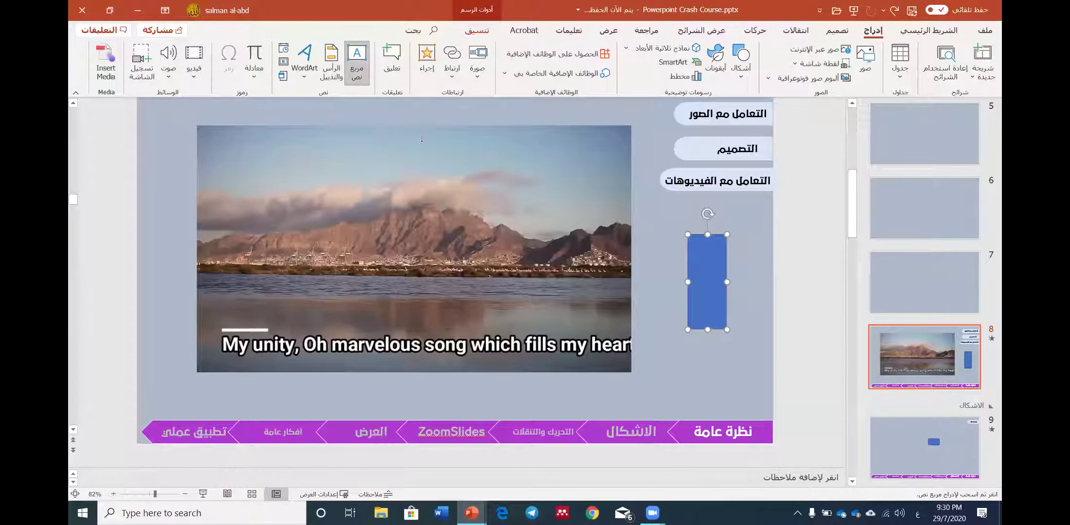
{"action": "left_click_drag", "start_coordinate": [402, 167], "coordinate": [530, 226]}
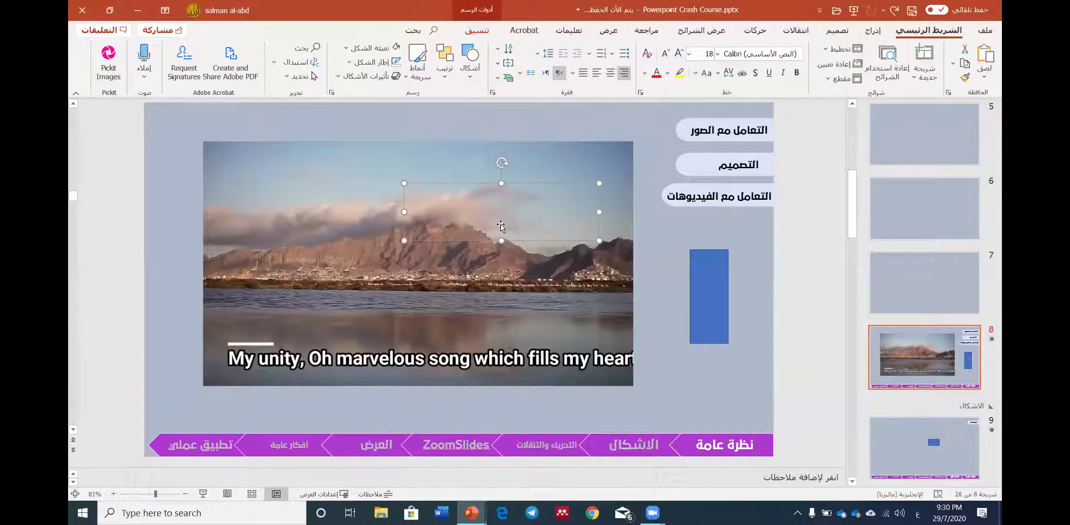
{"action": "left_click", "coordinate": [663, 115]}
Move slide 8's video down and to the left.
{"action": "left_click", "coordinate": [545, 179]}
{"action": "left_click_drag", "start_coordinate": [609, 177], "coordinate": [566, 208]}
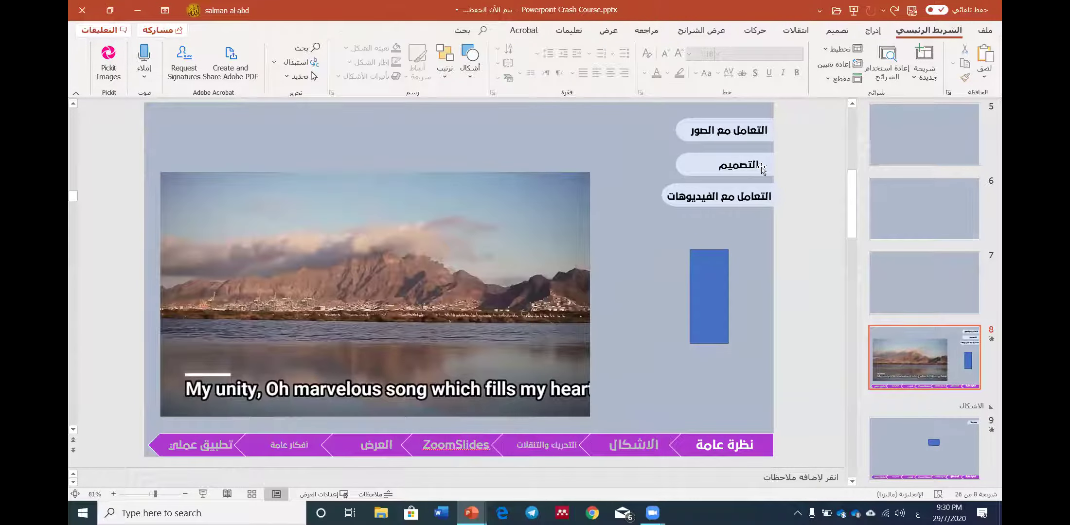
{"action": "scroll", "coordinate": [902, 177], "scroll_direction": "down", "scroll_amount": 1}
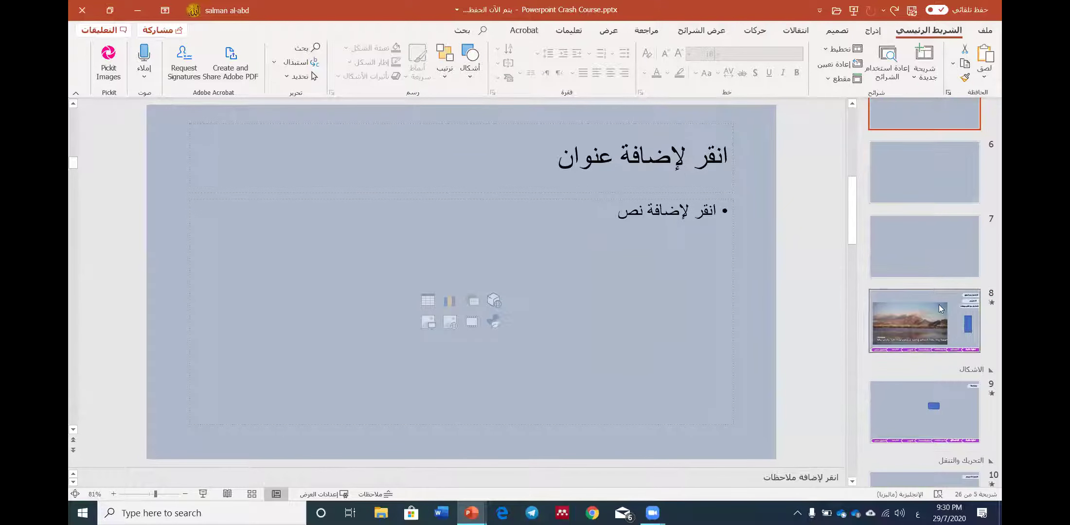
Open slide 2's objectives diagram, stepping to slide 1 and back.
{"action": "left_click", "coordinate": [881, 320]}
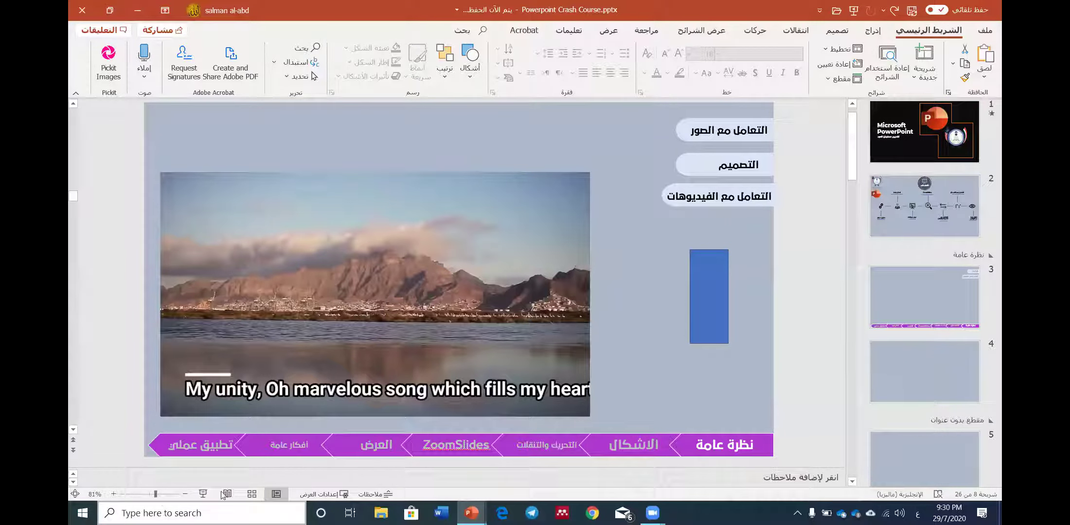
{"action": "left_click", "coordinate": [914, 215]}
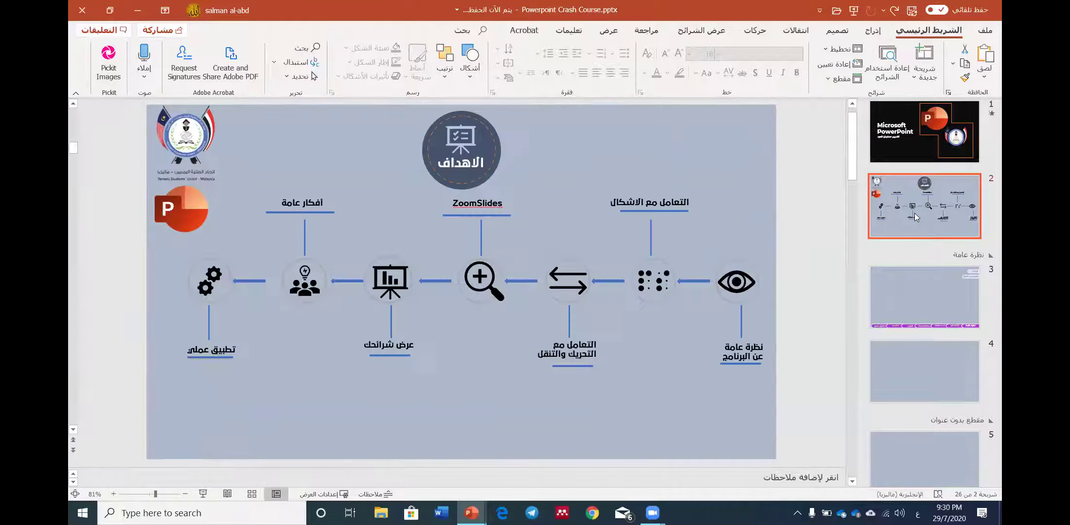
{"action": "key", "text": "Up"}
{"action": "key", "text": "Down"}
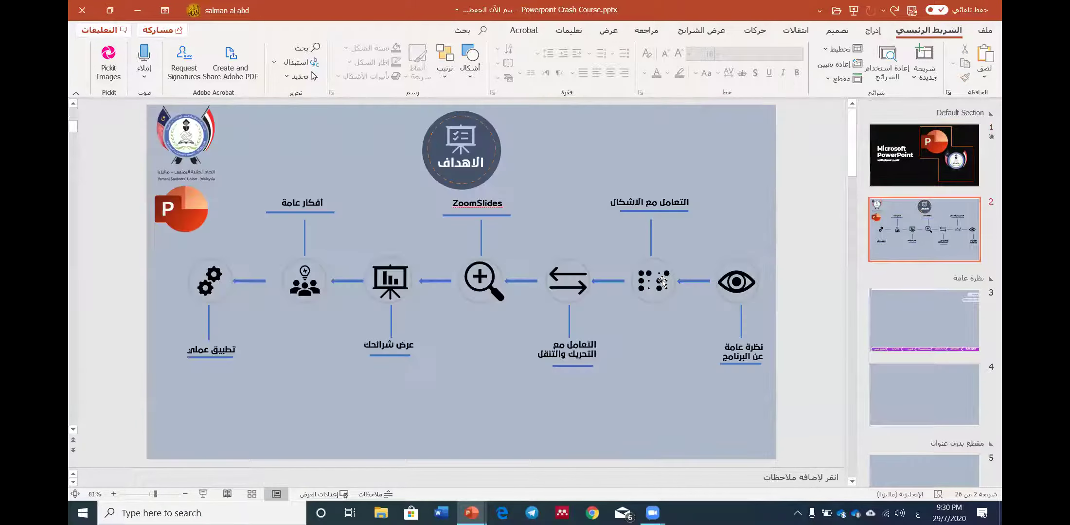
Return to slide 9 and inspect its skeleton image.
{"action": "scroll", "coordinate": [921, 320], "scroll_direction": "down", "scroll_amount": 2}
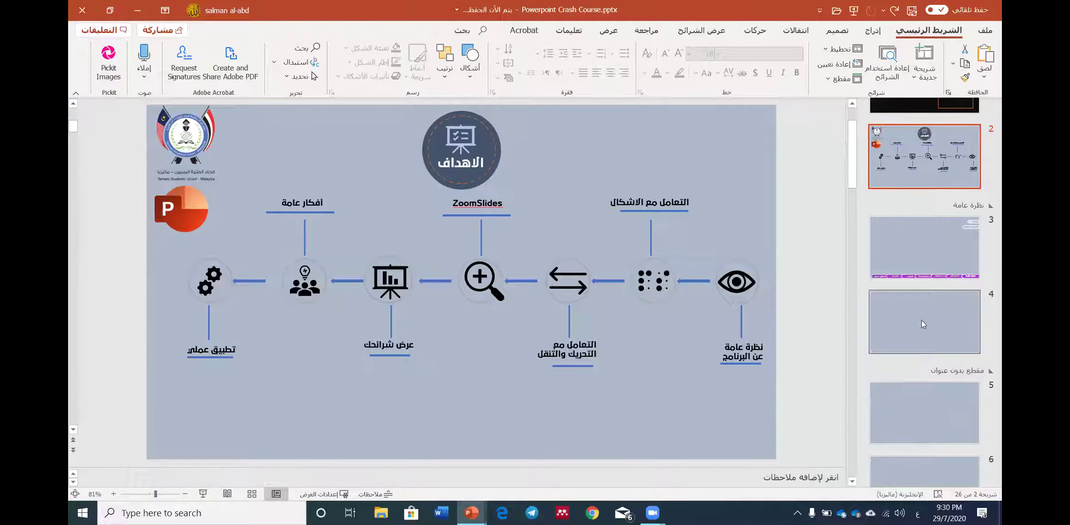
{"action": "scroll", "coordinate": [921, 320], "scroll_direction": "down", "scroll_amount": 3}
{"action": "scroll", "coordinate": [921, 321], "scroll_direction": "down", "scroll_amount": 3}
{"action": "scroll", "coordinate": [921, 323], "scroll_direction": "down", "scroll_amount": 2}
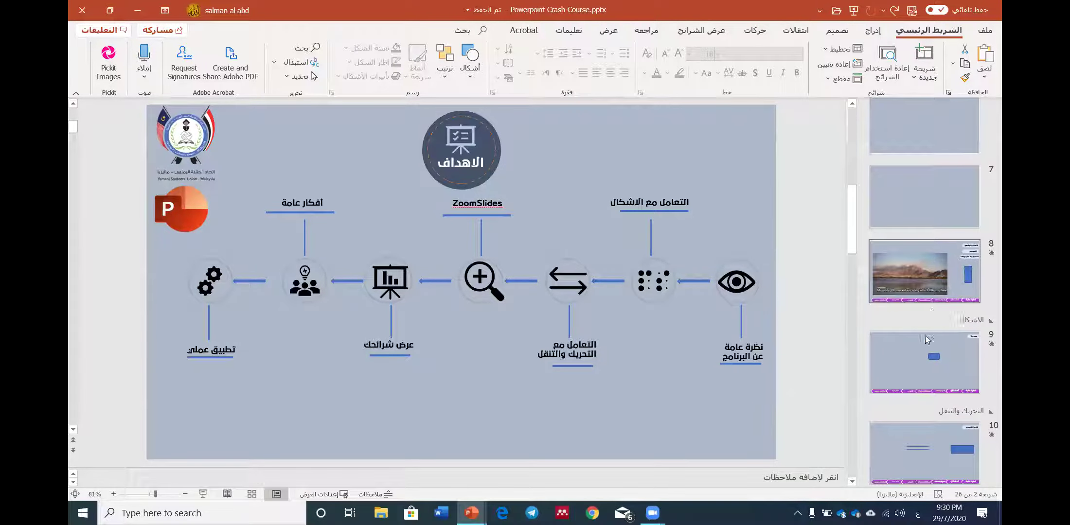
{"action": "left_click", "coordinate": [934, 285]}
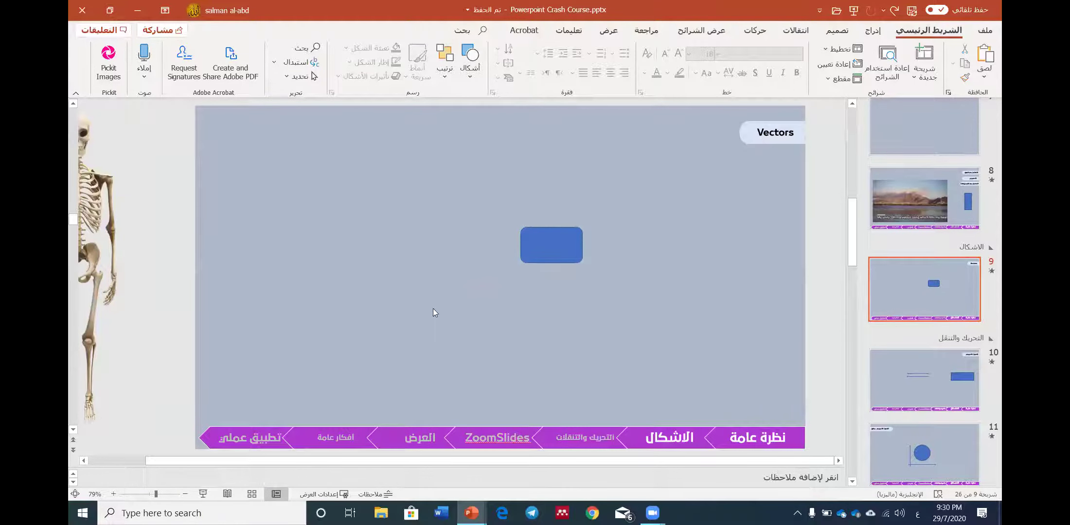
{"action": "left_click", "coordinate": [84, 256]}
{"action": "left_click", "coordinate": [242, 202]}
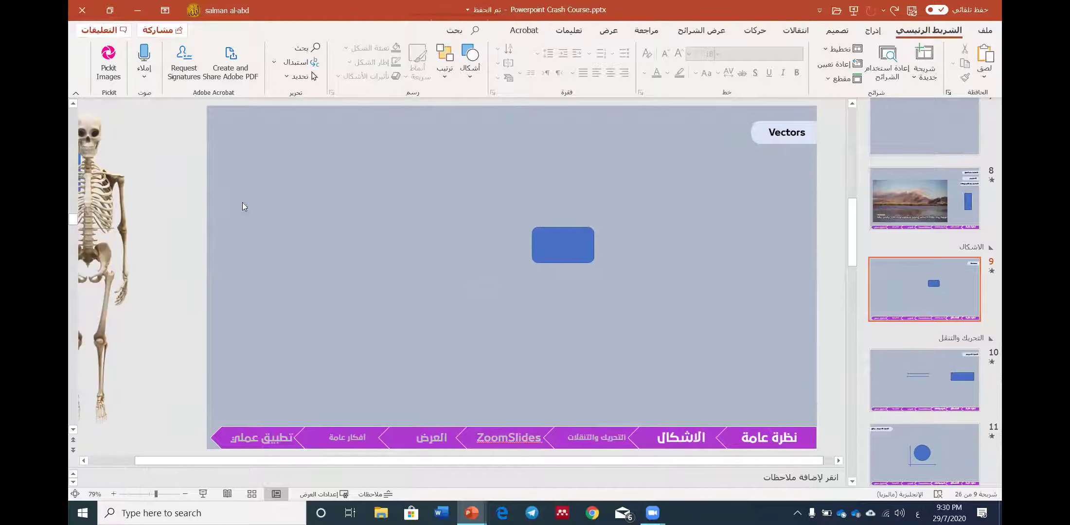
{"action": "scroll", "coordinate": [671, 326], "scroll_direction": "up", "scroll_amount": 1}
{"action": "left_click_drag", "start_coordinate": [806, 466], "coordinate": [806, 462]}
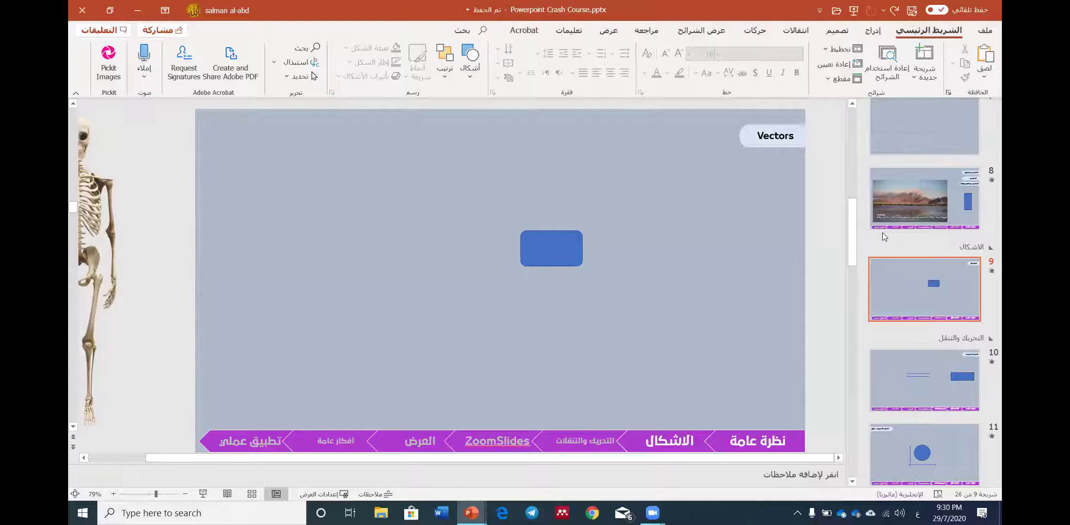
Delete the horizontal line and the small blue rectangle from slide 9.
{"action": "left_click", "coordinate": [574, 251]}
{"action": "left_click", "coordinate": [694, 206]}
{"action": "left_click", "coordinate": [873, 30]}
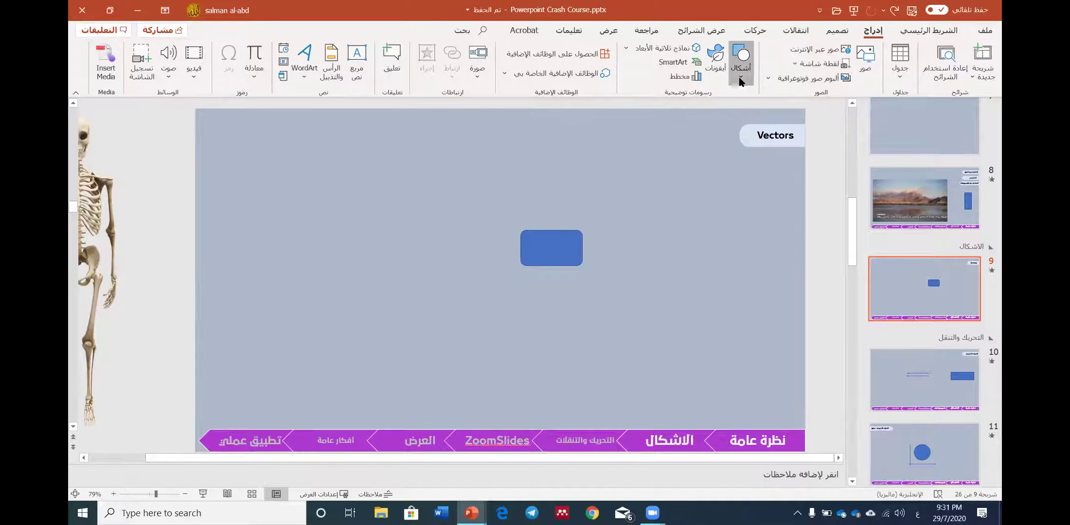
{"action": "left_click", "coordinate": [740, 68]}
{"action": "left_click", "coordinate": [724, 109]}
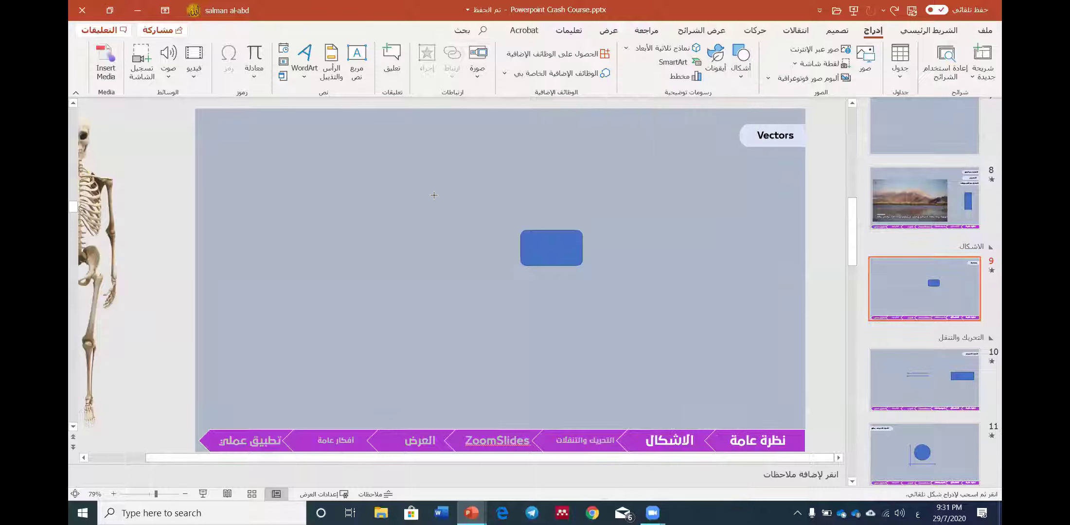
{"action": "left_click_drag", "start_coordinate": [603, 178], "coordinate": [606, 177]}
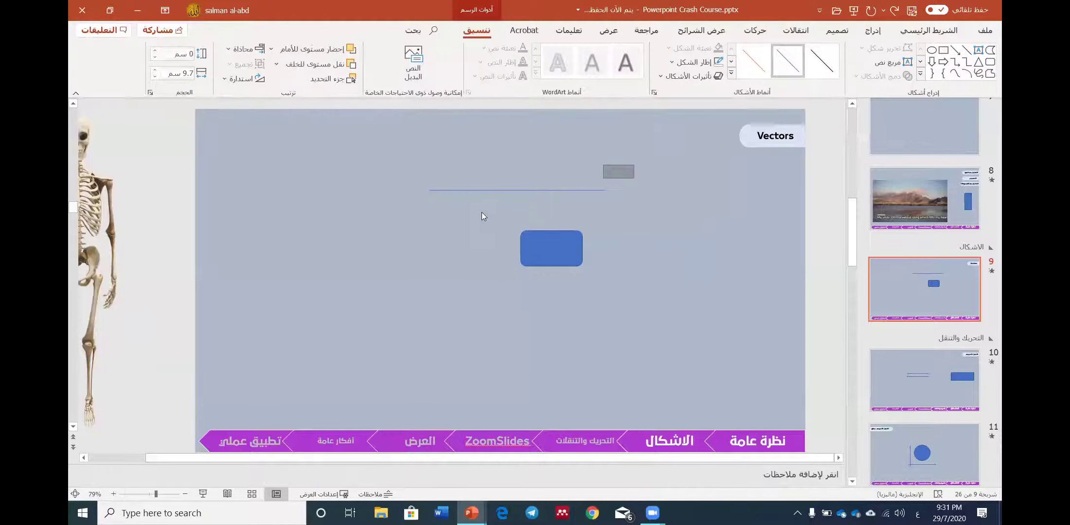
{"action": "left_click", "coordinate": [515, 204]}
{"action": "left_click", "coordinate": [526, 190]}
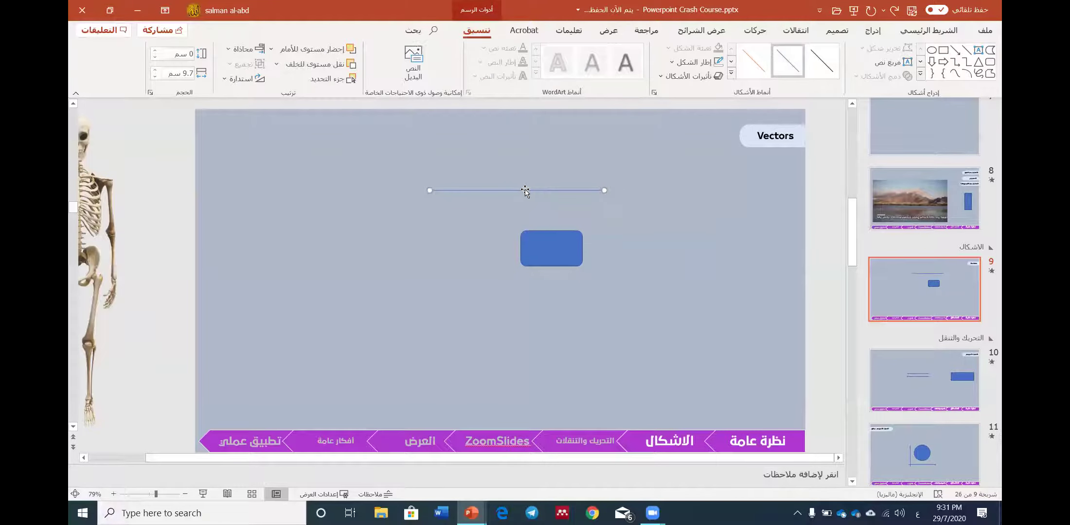
{"action": "key", "text": "Delete"}
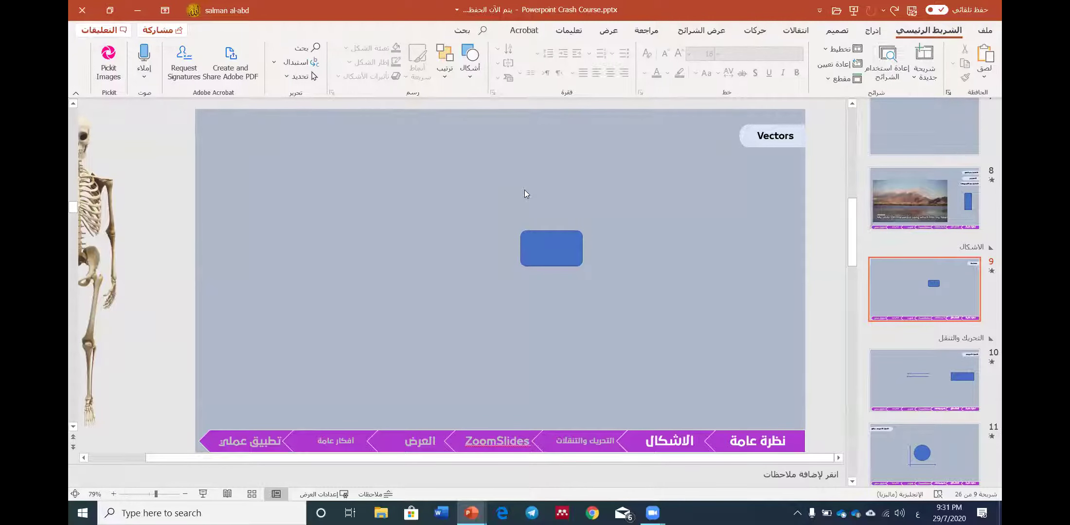
{"action": "left_click_drag", "start_coordinate": [575, 247], "coordinate": [669, 243]}
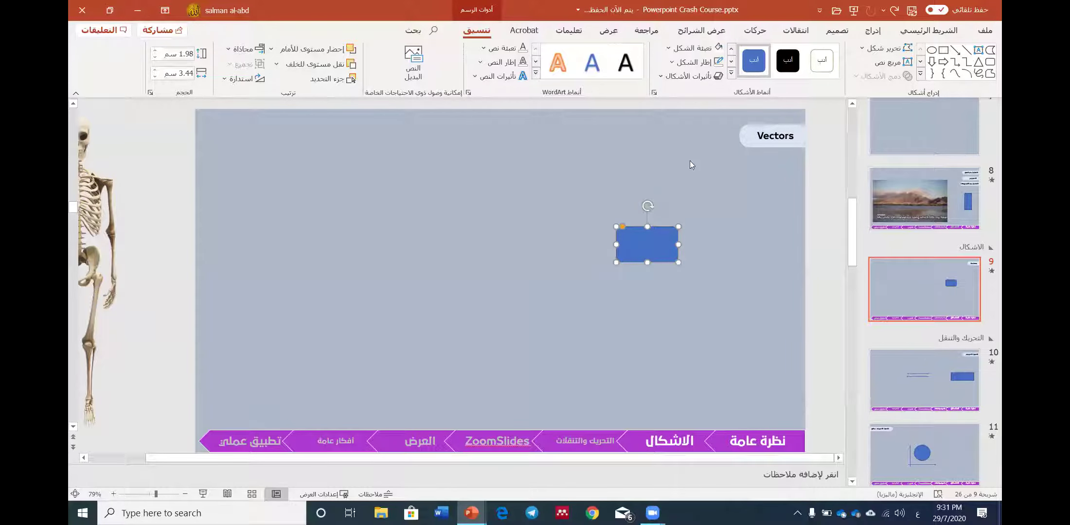
{"action": "left_click", "coordinate": [873, 32]}
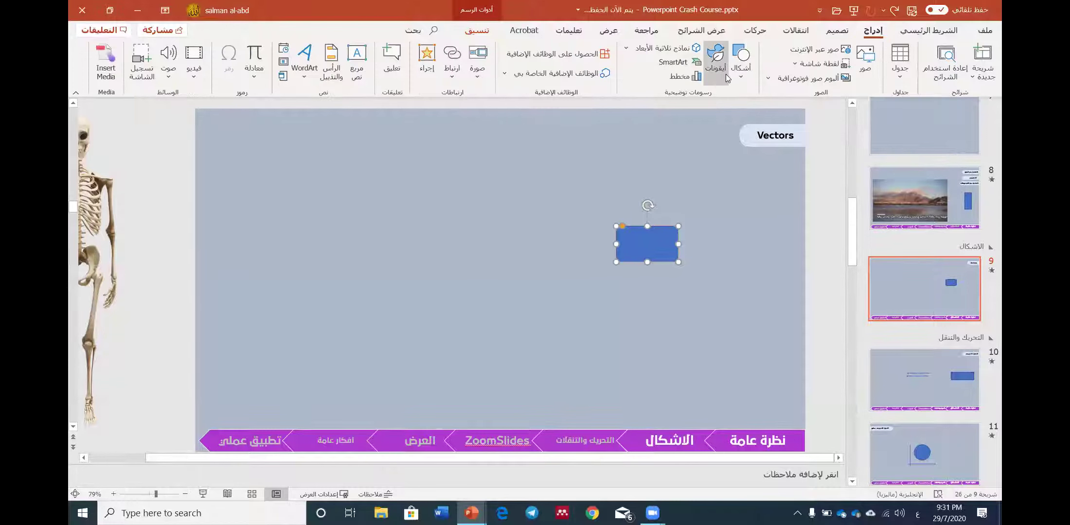
{"action": "left_click", "coordinate": [796, 209]}
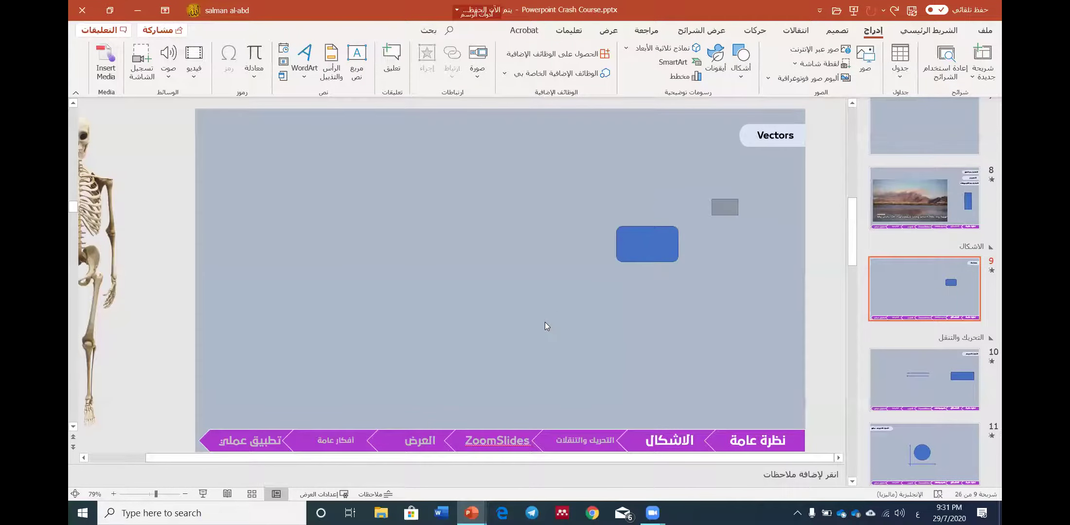
{"action": "key", "text": "Delete"}
Draw a 6.81 × 6.81 cm blue square near the top centre of slide 9.
{"action": "left_click", "coordinate": [740, 61]}
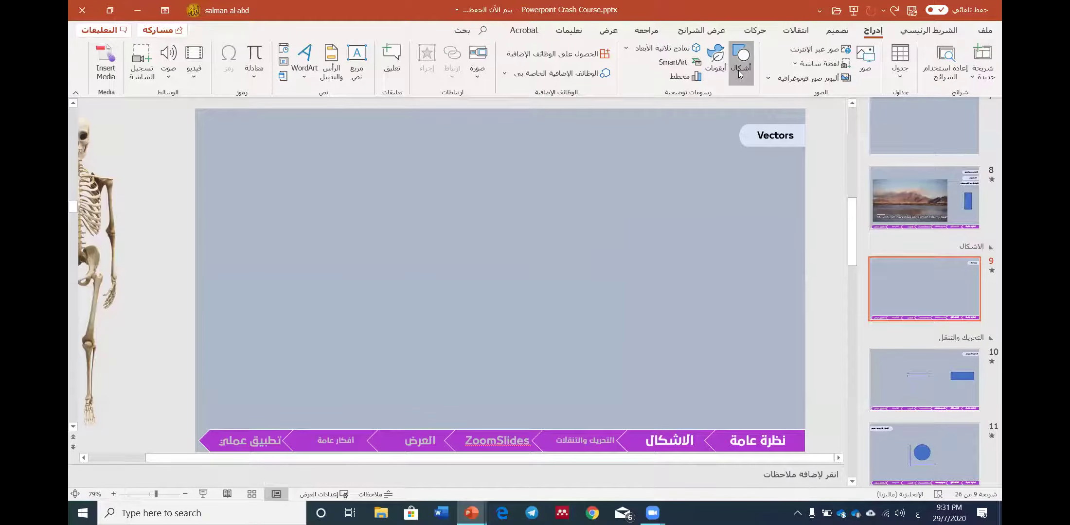
{"action": "left_click", "coordinate": [699, 110]}
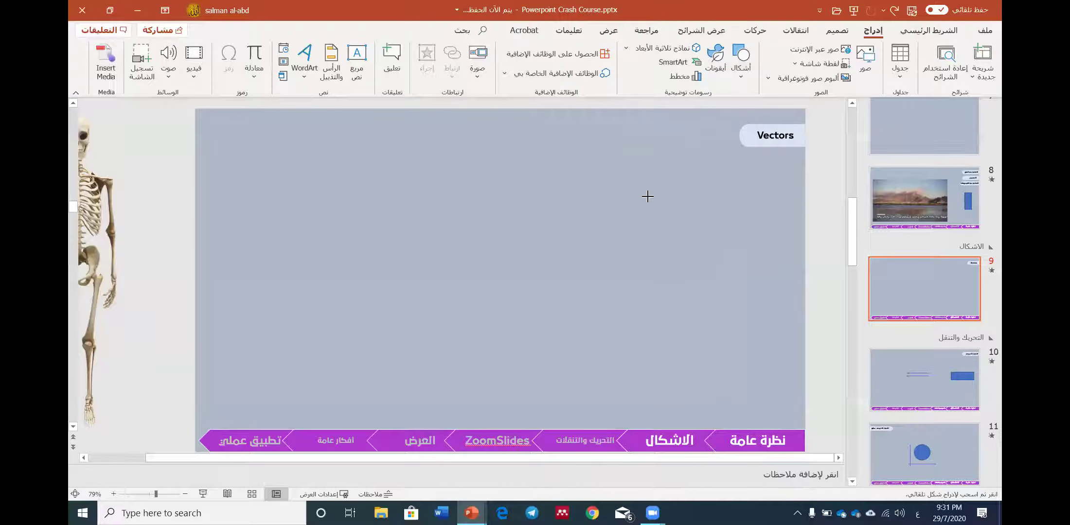
{"action": "left_click_drag", "start_coordinate": [647, 196], "coordinate": [508, 337]}
{"action": "mouse_move", "coordinate": [663, 207]}
{"action": "left_mouse_down"}
{"action": "mouse_move", "coordinate": [471, 274]}
{"action": "mouse_move", "coordinate": [417, 267]}
{"action": "left_mouse_up"}
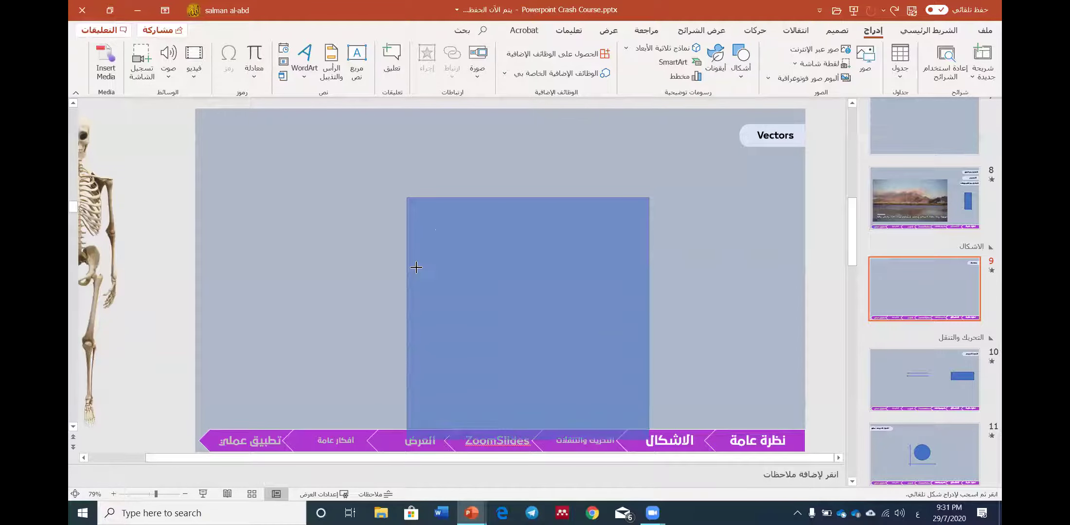
{"action": "mouse_move", "coordinate": [417, 267]}
{"action": "left_mouse_down"}
{"action": "mouse_move", "coordinate": [529, 255]}
{"action": "mouse_move", "coordinate": [475, 301]}
{"action": "mouse_move", "coordinate": [521, 294]}
{"action": "mouse_move", "coordinate": [562, 257]}
{"action": "mouse_move", "coordinate": [231, 280]}
{"action": "left_mouse_up"}
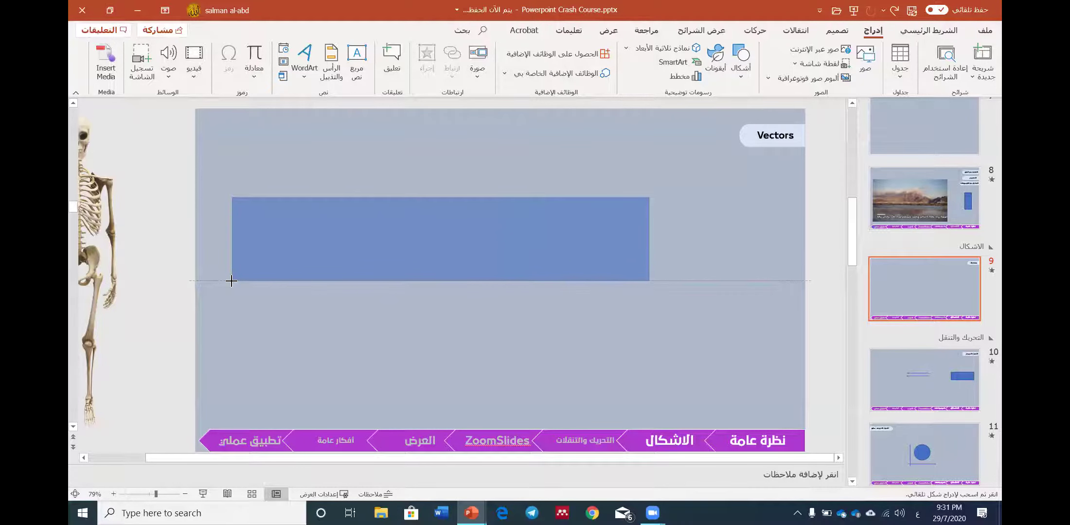
{"action": "mouse_move", "coordinate": [221, 400]}
{"action": "left_mouse_down"}
{"action": "mouse_move", "coordinate": [220, 411]}
{"action": "mouse_move", "coordinate": [301, 279]}
{"action": "mouse_move", "coordinate": [426, 241]}
{"action": "left_mouse_up"}
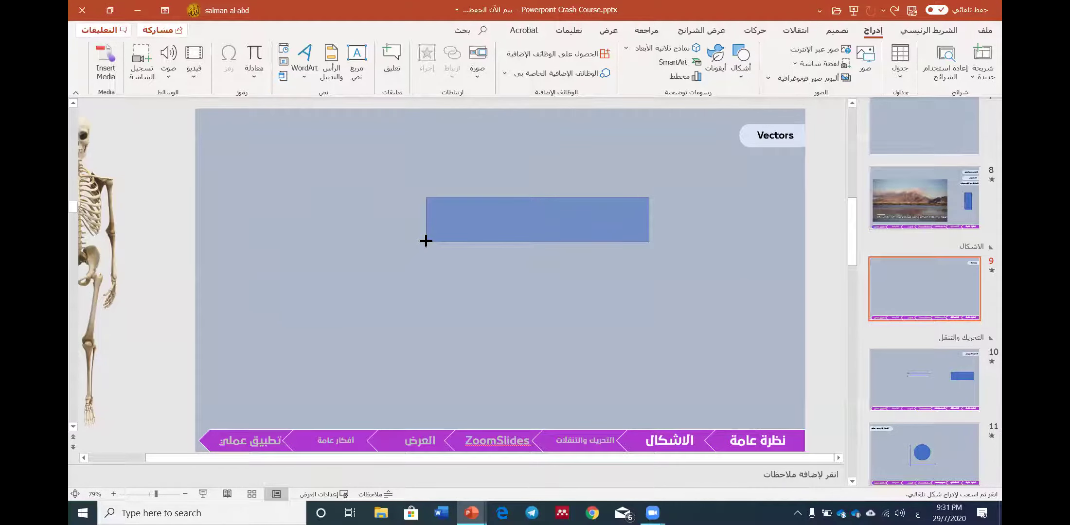
{"action": "mouse_move", "coordinate": [426, 241]}
{"action": "left_mouse_down"}
{"action": "mouse_move", "coordinate": [444, 205]}
{"action": "mouse_move", "coordinate": [522, 179]}
{"action": "mouse_move", "coordinate": [512, 214]}
{"action": "mouse_move", "coordinate": [525, 197]}
{"action": "left_mouse_up"}
{"action": "left_click_drag", "start_coordinate": [568, 234], "coordinate": [558, 217]}
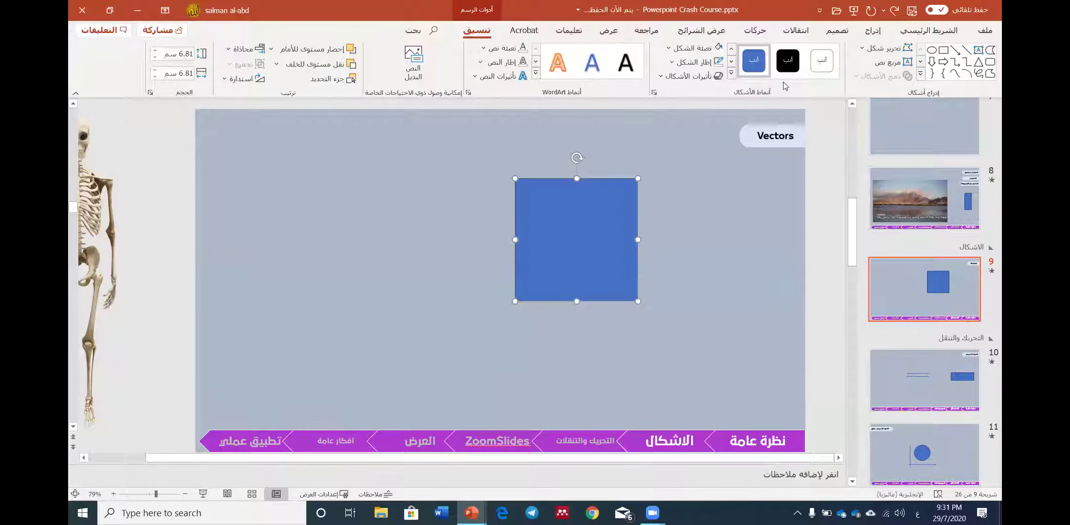
Give the square a light orange fill and a thick red sketched outline.
{"action": "left_click", "coordinate": [683, 52]}
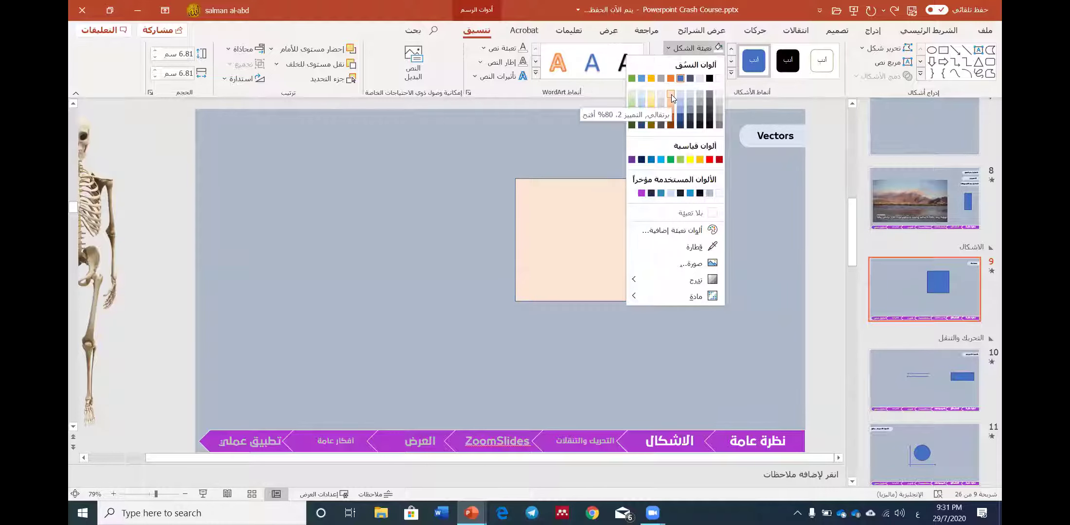
{"action": "left_click", "coordinate": [671, 94]}
{"action": "left_click", "coordinate": [693, 62]}
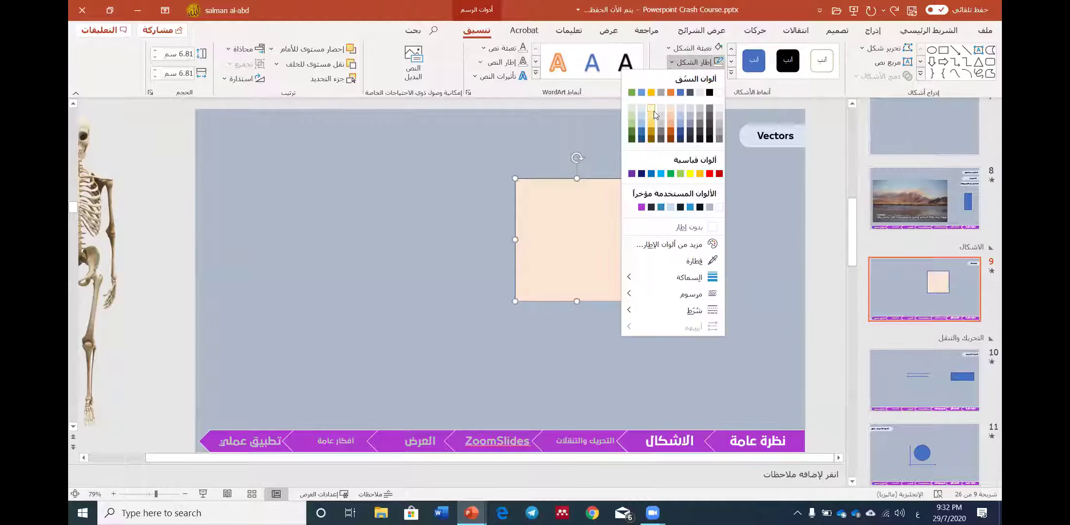
{"action": "left_click", "coordinate": [710, 174]}
{"action": "left_click", "coordinate": [693, 62]}
{"action": "mouse_move", "coordinate": [687, 276]}
{"action": "left_click", "coordinate": [564, 360]}
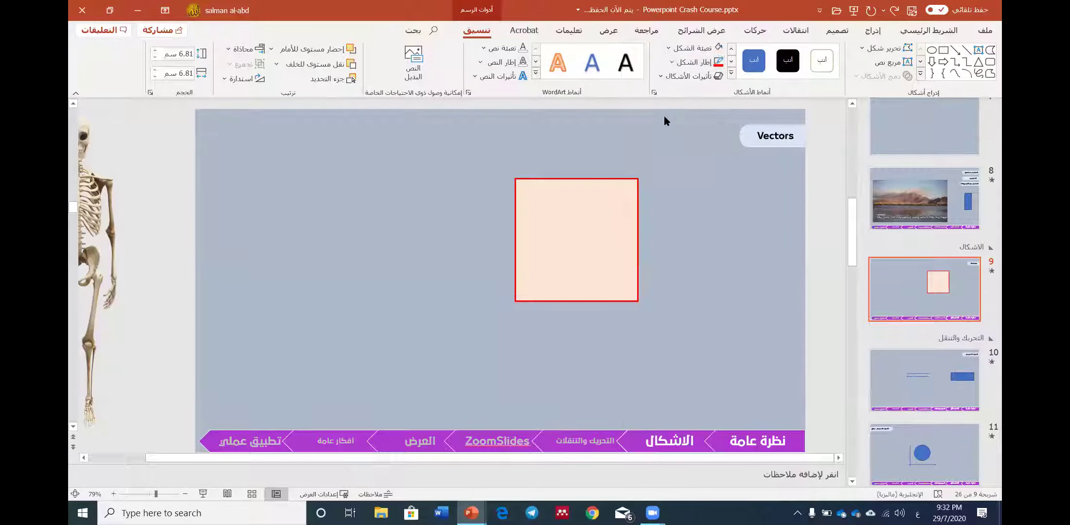
{"action": "left_click", "coordinate": [689, 60]}
{"action": "mouse_move", "coordinate": [676, 293]}
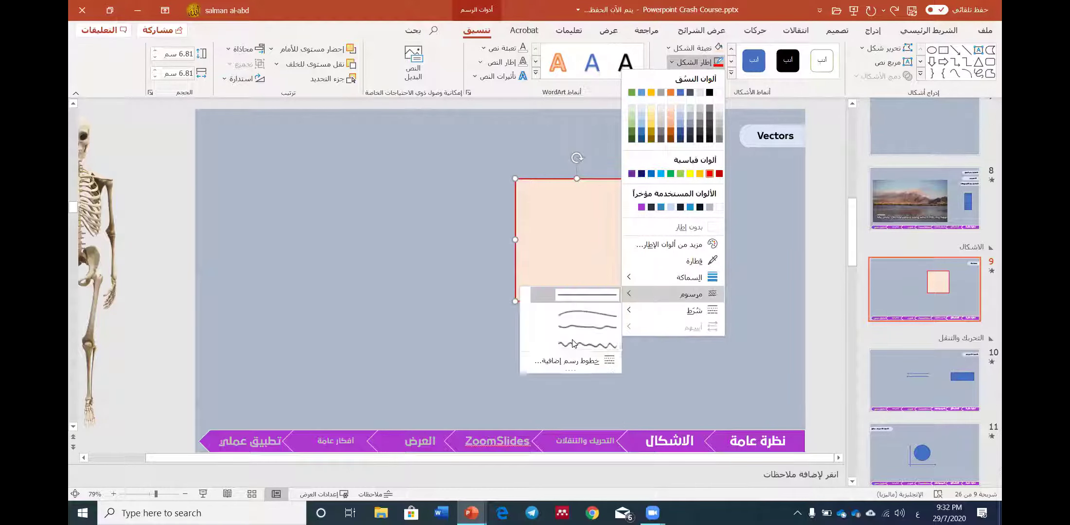
{"action": "left_click", "coordinate": [574, 343]}
{"action": "left_click_drag", "start_coordinate": [601, 221], "coordinate": [621, 217]}
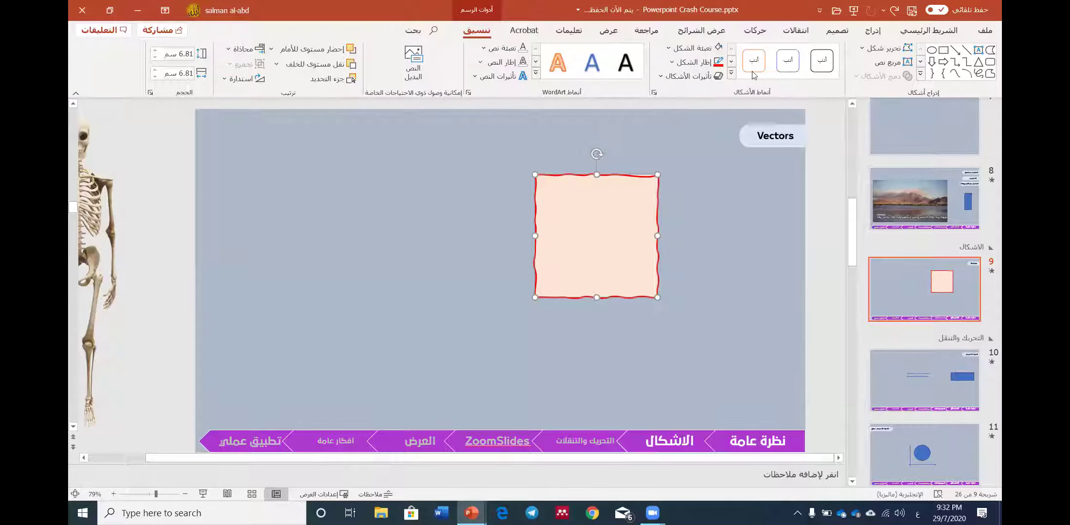
Revert the square to a solid blue fill with no outline, nudged down-left.
{"action": "left_click", "coordinate": [691, 47]}
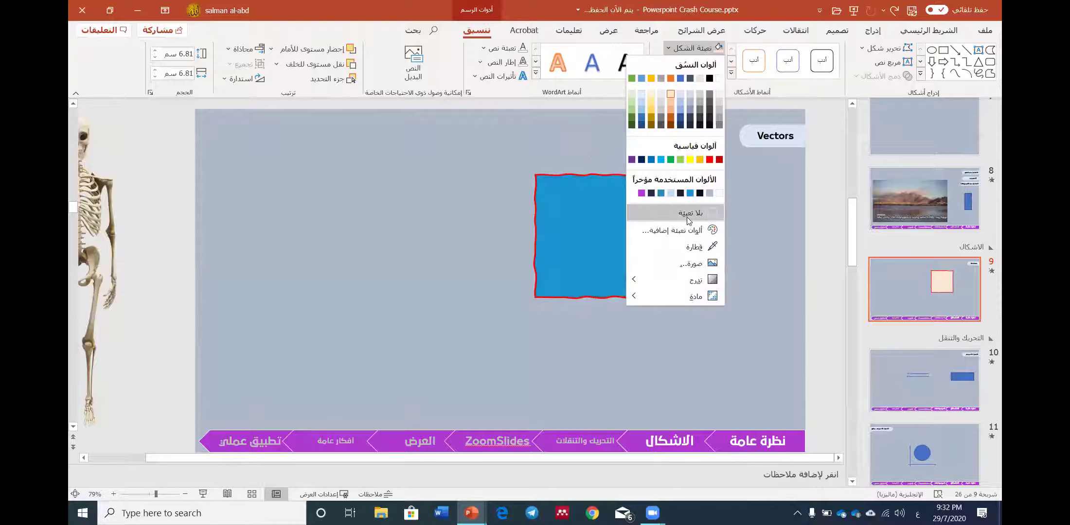
{"action": "left_click", "coordinate": [687, 218]}
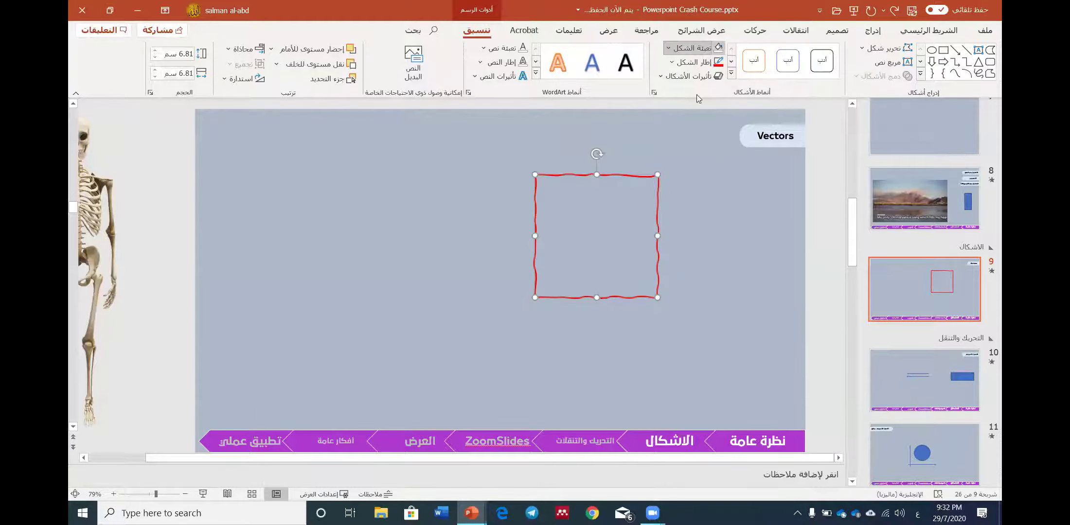
{"action": "left_click", "coordinate": [691, 47]}
{"action": "left_click", "coordinate": [685, 79]}
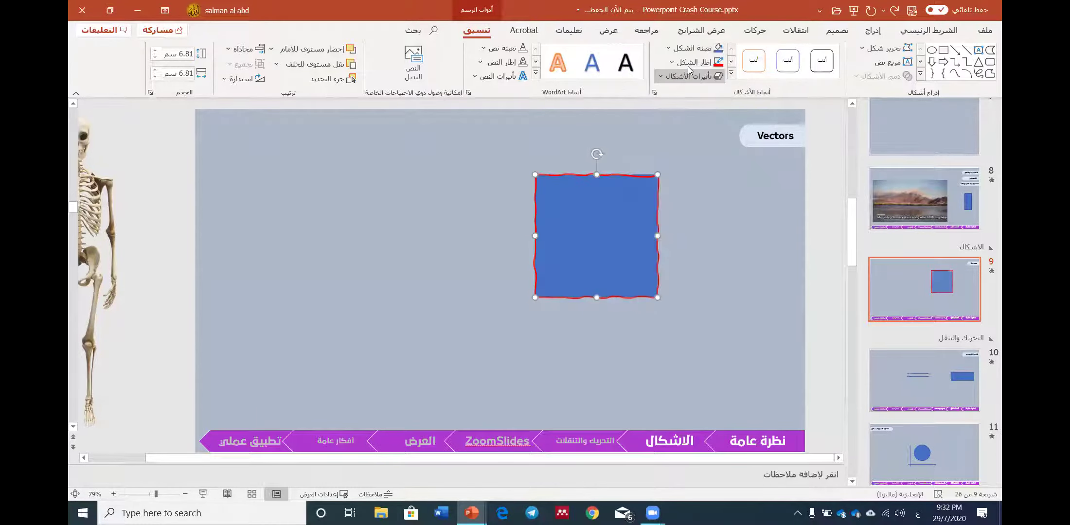
{"action": "left_click", "coordinate": [688, 70]}
{"action": "left_click", "coordinate": [690, 226]}
{"action": "left_click", "coordinate": [702, 236]}
{"action": "left_click_drag", "start_coordinate": [596, 252], "coordinate": [587, 270]}
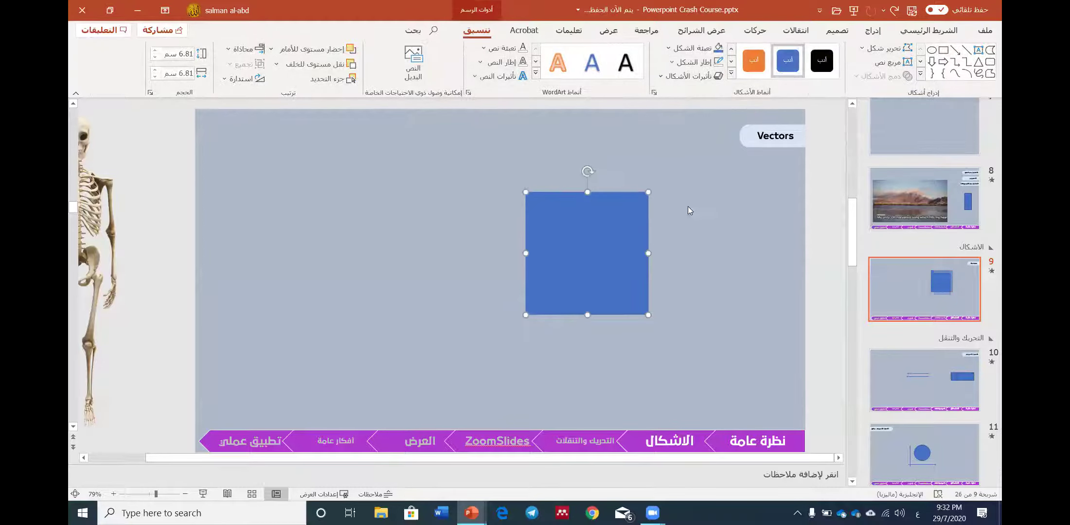
Use Edit Points to pull a curve from the square's top edge, then delete it.
{"action": "left_click", "coordinate": [897, 51]}
{"action": "left_click", "coordinate": [623, 247]}
{"action": "left_click", "coordinate": [896, 50]}
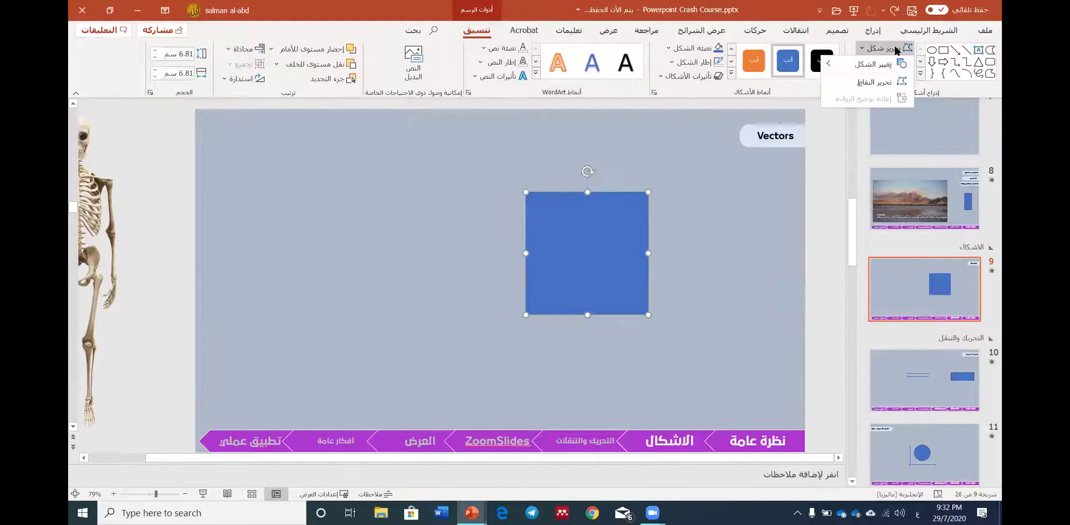
{"action": "left_click", "coordinate": [885, 83]}
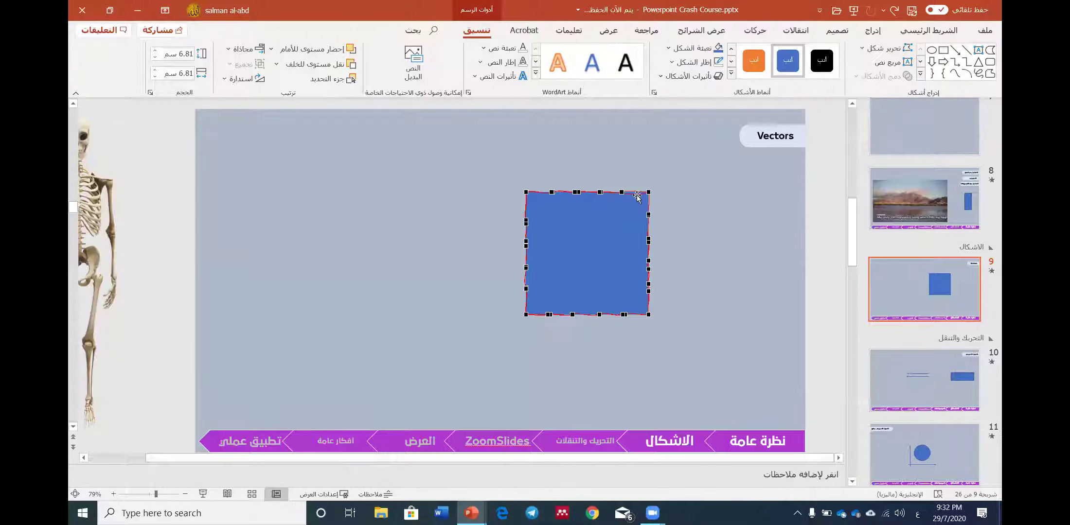
{"action": "mouse_move", "coordinate": [622, 192]}
{"action": "left_mouse_down"}
{"action": "mouse_move", "coordinate": [598, 163]}
{"action": "mouse_move", "coordinate": [509, 162]}
{"action": "left_mouse_up"}
{"action": "left_click", "coordinate": [550, 258]}
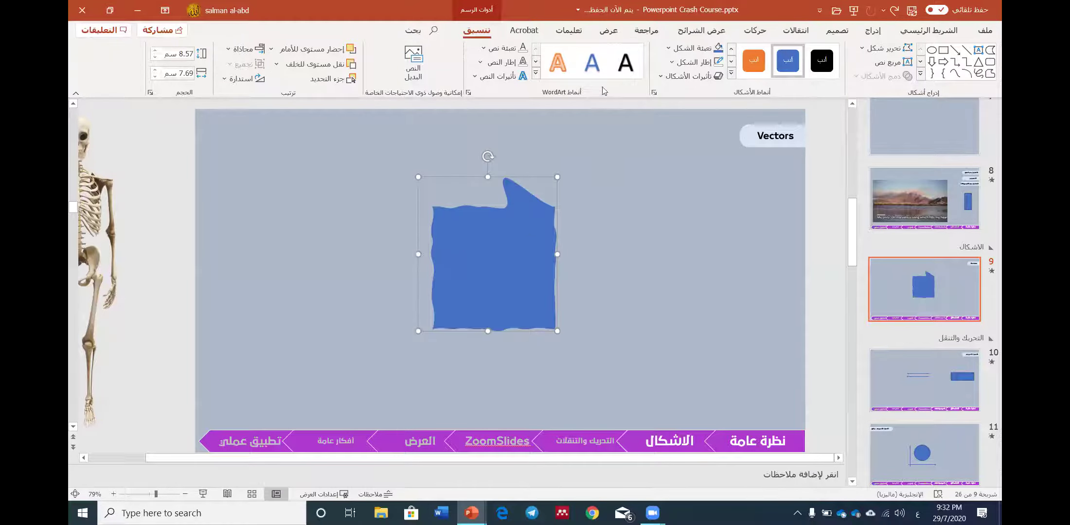
{"action": "left_click", "coordinate": [611, 165]}
{"action": "left_click", "coordinate": [472, 262]}
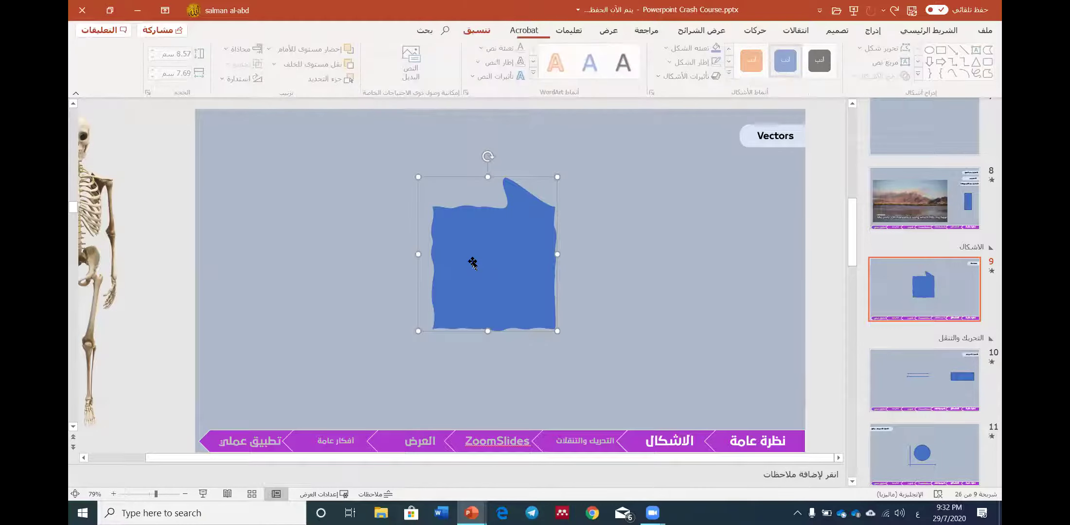
{"action": "key", "text": "Delete"}
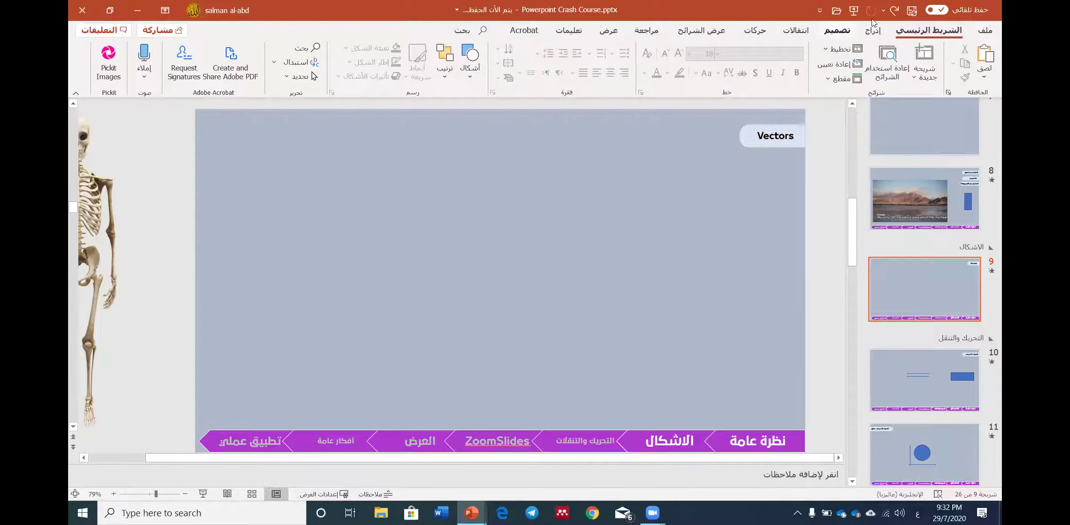
Draw a new blue square and drag its top-right point up and right.
{"action": "left_click", "coordinate": [872, 30]}
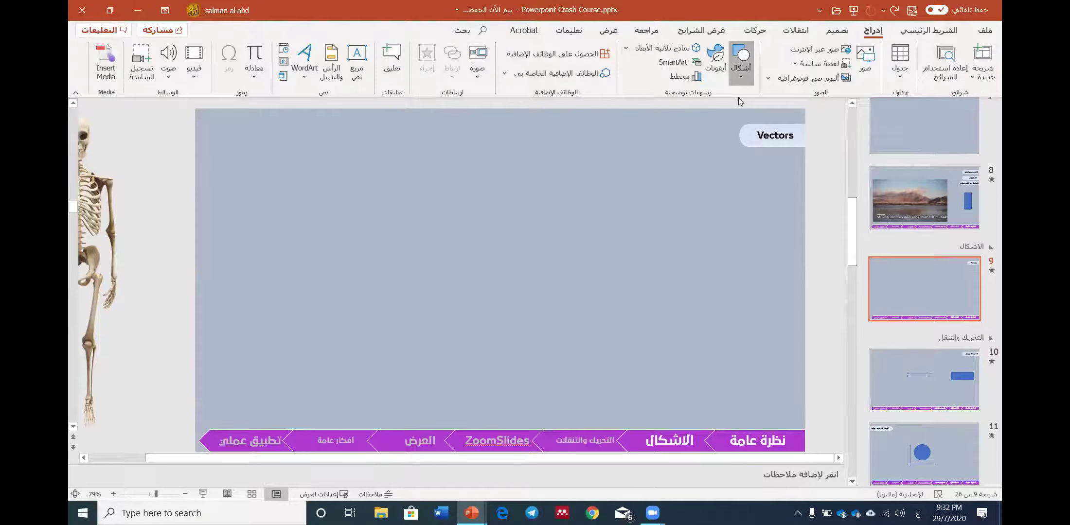
{"action": "left_click", "coordinate": [739, 209]}
{"action": "mouse_move", "coordinate": [500, 201]}
{"action": "left_mouse_down"}
{"action": "mouse_move", "coordinate": [591, 230]}
{"action": "mouse_move", "coordinate": [591, 291]}
{"action": "left_mouse_up"}
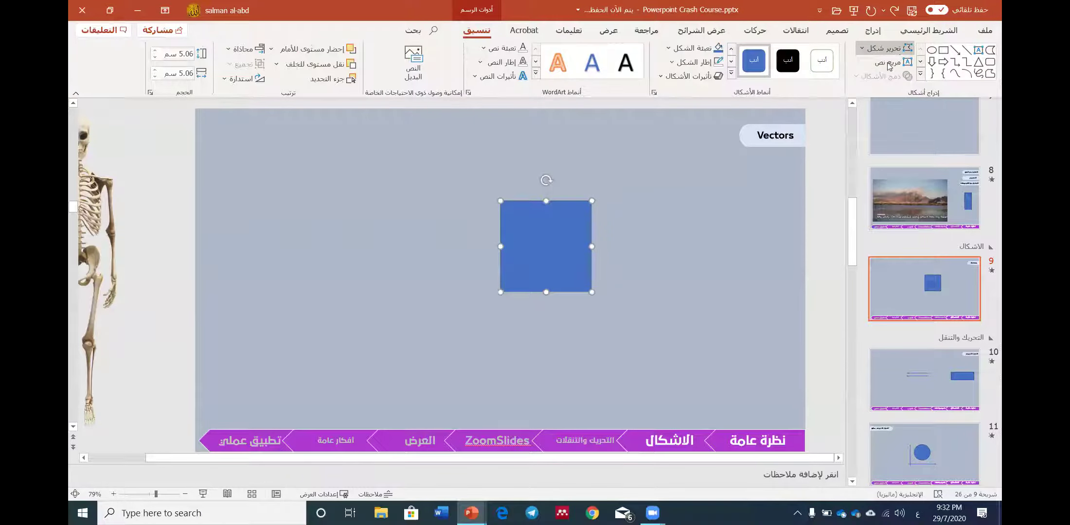
{"action": "left_click", "coordinate": [875, 81]}
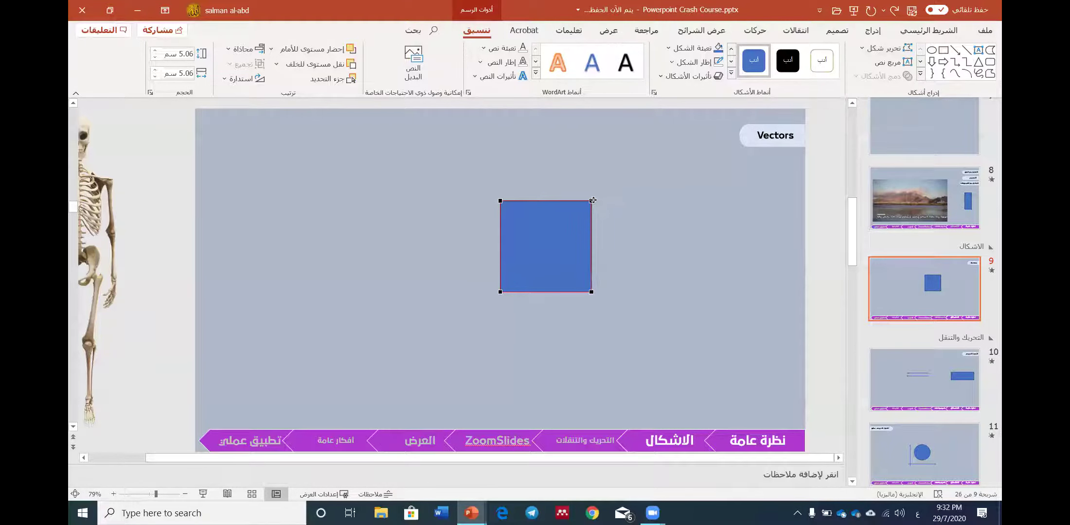
{"action": "left_click_drag", "start_coordinate": [593, 200], "coordinate": [710, 132]}
{"action": "left_click", "coordinate": [691, 213]}
{"action": "left_click", "coordinate": [562, 221]}
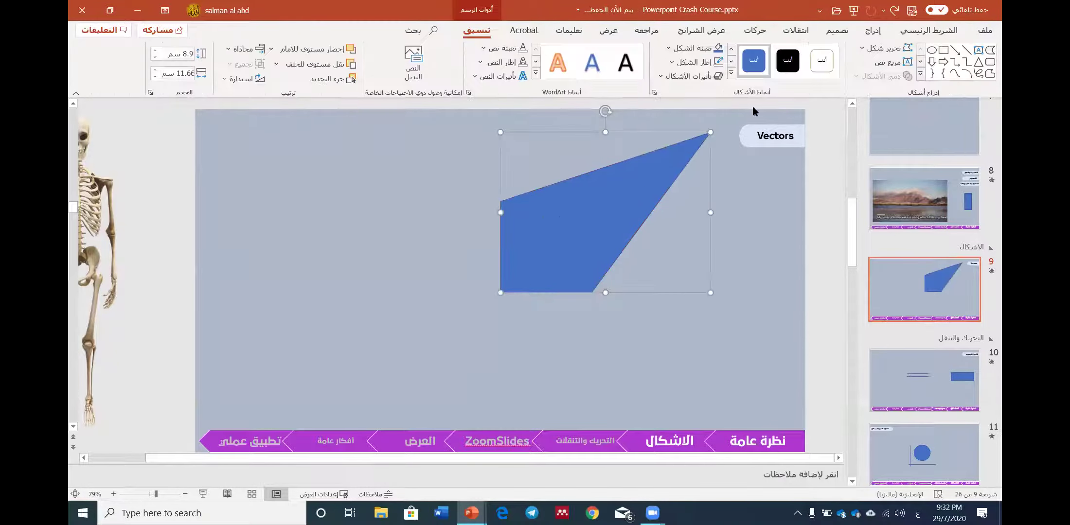
Drag the top-left point outward to make a trapezoid, then delete it.
{"action": "left_click", "coordinate": [873, 50]}
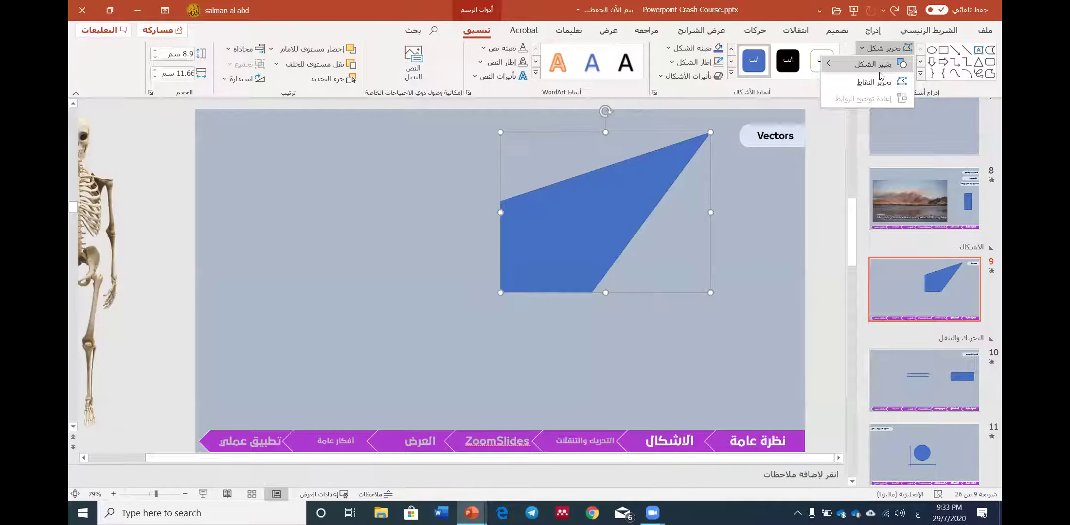
{"action": "left_click", "coordinate": [875, 82]}
{"action": "left_click_drag", "start_coordinate": [500, 201], "coordinate": [449, 159]}
{"action": "left_click", "coordinate": [560, 188]}
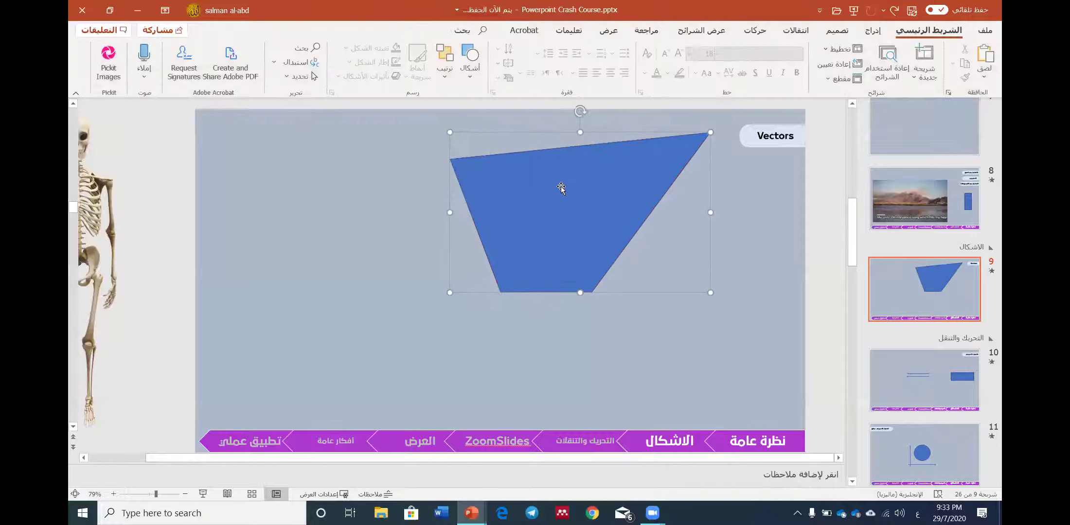
{"action": "key", "text": "Delete"}
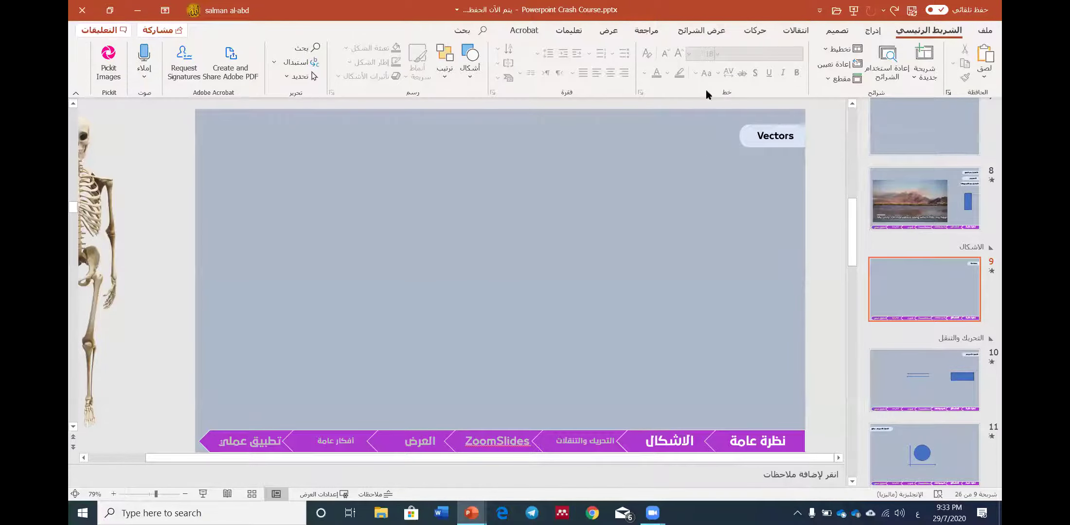
Draw a blue square near the upper centre of slide 9.
{"action": "left_click", "coordinate": [873, 30]}
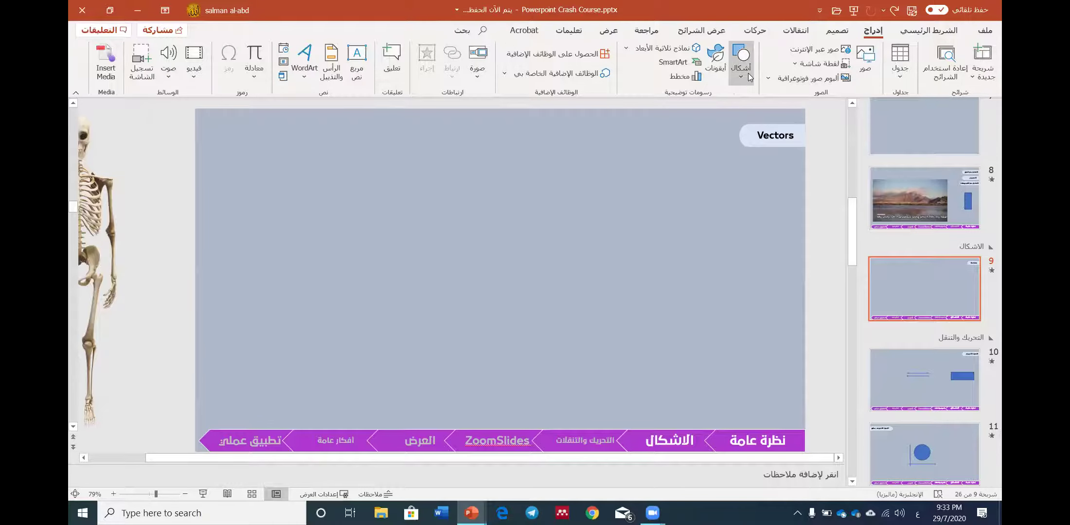
{"action": "left_click", "coordinate": [732, 79]}
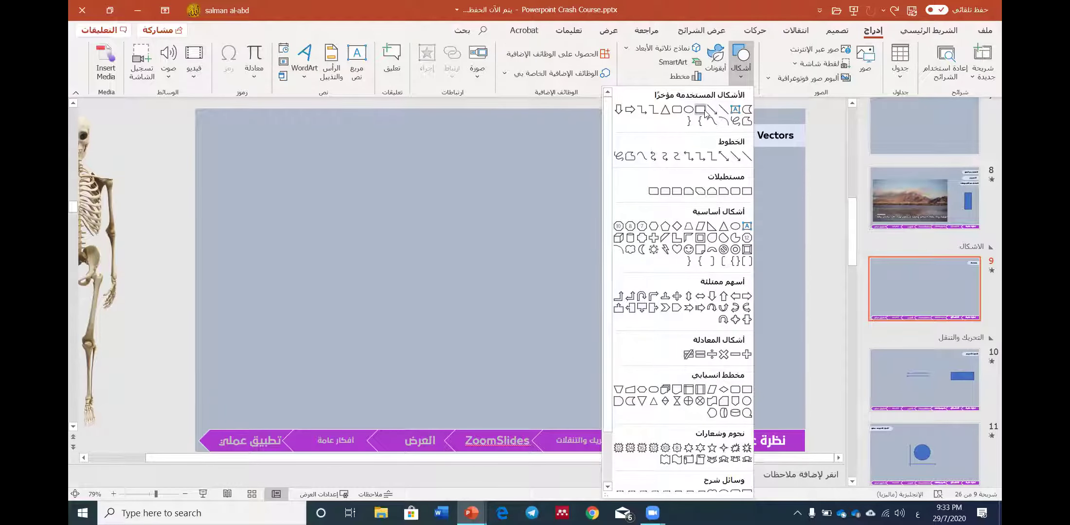
{"action": "left_click", "coordinate": [698, 110]}
{"action": "left_click_drag", "start_coordinate": [458, 171], "coordinate": [544, 258]}
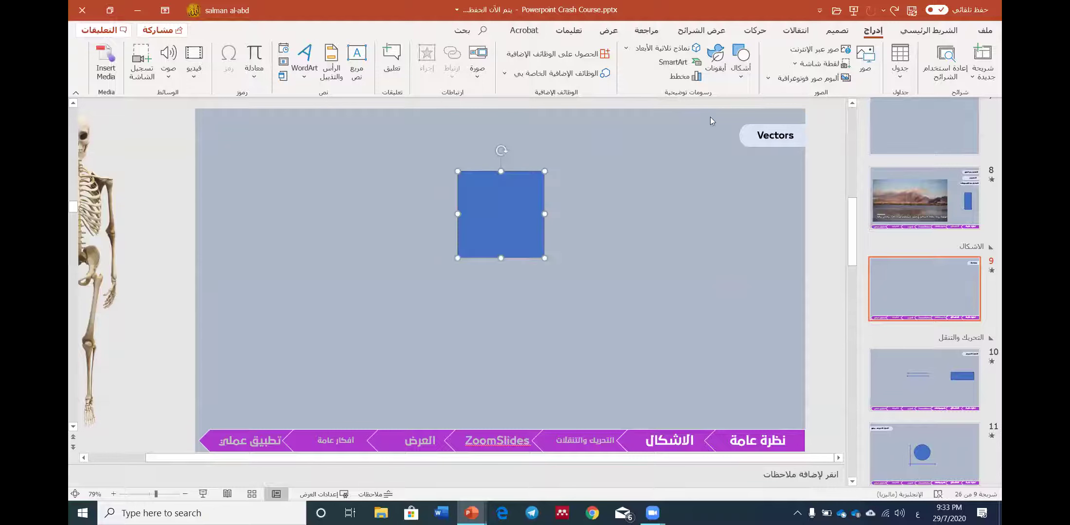
Add a 4.8 cm circle centred under the square, then select both shapes.
{"action": "left_click", "coordinate": [931, 49]}
{"action": "mouse_move", "coordinate": [377, 258]}
{"action": "left_mouse_down"}
{"action": "mouse_move", "coordinate": [454, 384]}
{"action": "mouse_move", "coordinate": [423, 360]}
{"action": "mouse_move", "coordinate": [569, 350]}
{"action": "mouse_move", "coordinate": [507, 410]}
{"action": "left_mouse_up"}
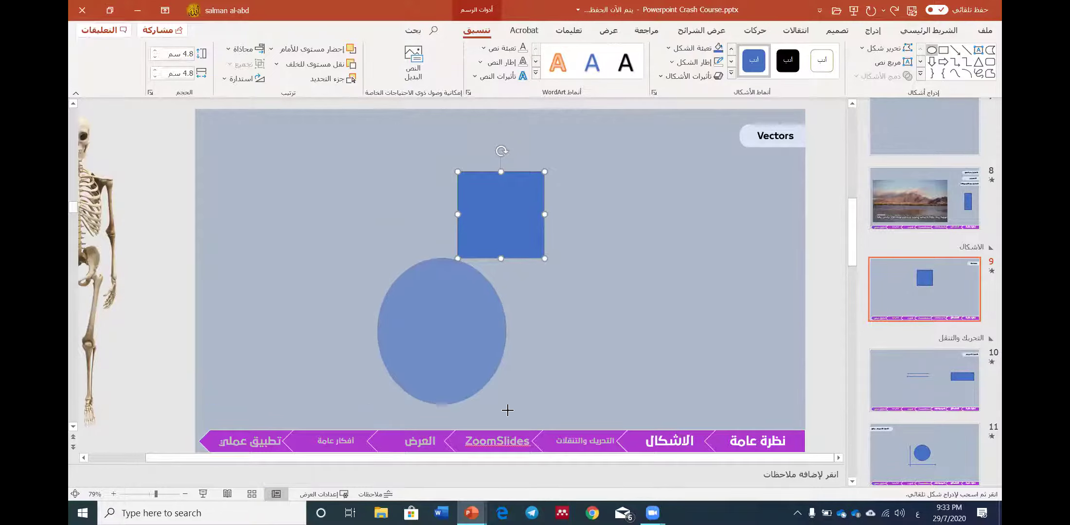
{"action": "mouse_move", "coordinate": [507, 410]}
{"action": "left_mouse_down"}
{"action": "mouse_move", "coordinate": [471, 302]}
{"action": "mouse_move", "coordinate": [494, 311]}
{"action": "left_mouse_up"}
{"action": "mouse_move", "coordinate": [429, 294]}
{"action": "left_mouse_down"}
{"action": "mouse_move", "coordinate": [487, 266]}
{"action": "mouse_move", "coordinate": [494, 243]}
{"action": "left_mouse_up"}
{"action": "mouse_move", "coordinate": [559, 265]}
{"action": "left_mouse_down"}
{"action": "mouse_move", "coordinate": [538, 268]}
{"action": "mouse_move", "coordinate": [585, 267]}
{"action": "left_mouse_up"}
{"action": "key", "text": "ctrl+z"}
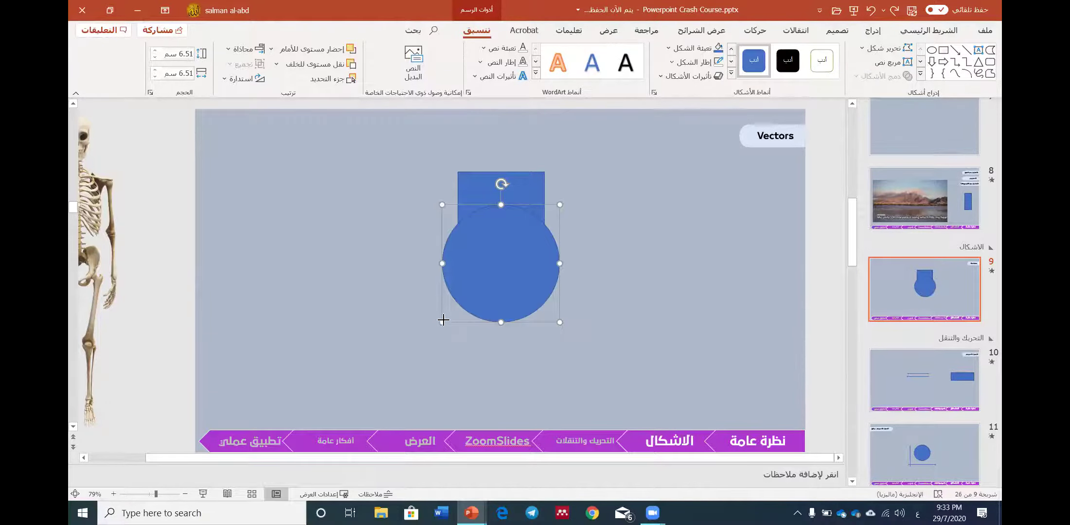
{"action": "left_click_drag", "start_coordinate": [443, 319], "coordinate": [473, 291]}
{"action": "left_click_drag", "start_coordinate": [519, 265], "coordinate": [506, 265]}
{"action": "left_click", "coordinate": [579, 244]}
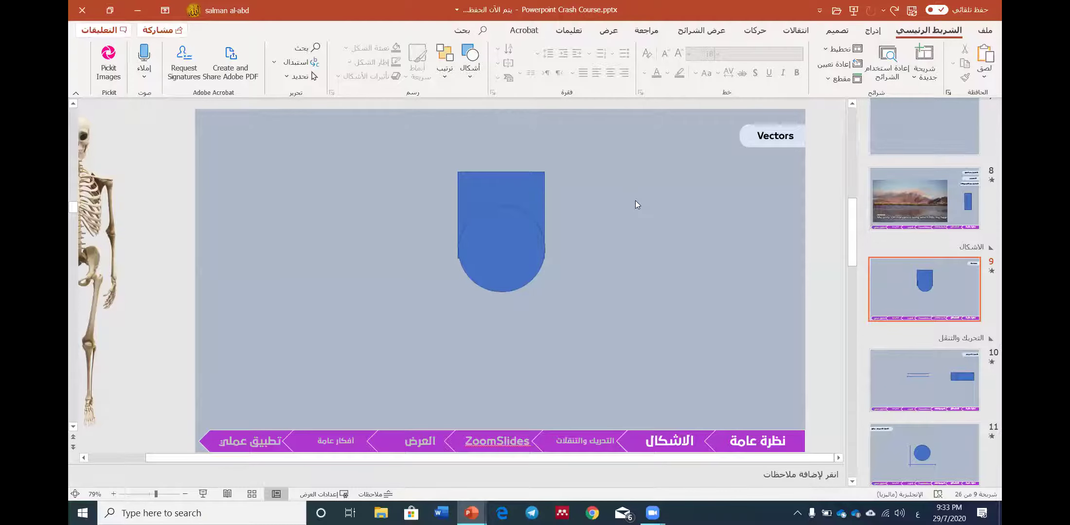
{"action": "left_click", "coordinate": [520, 184]}
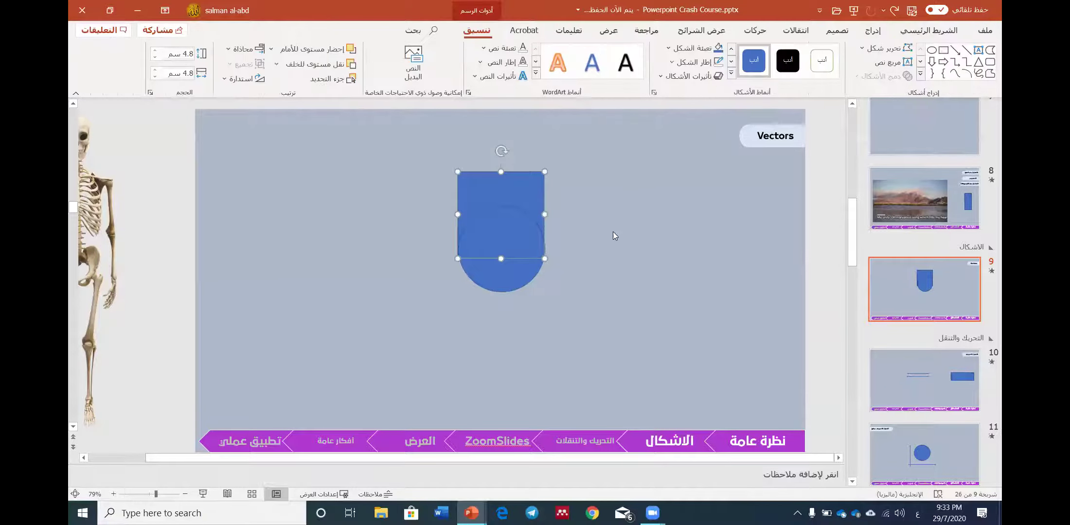
{"action": "left_click", "coordinate": [509, 221], "text": "shift"}
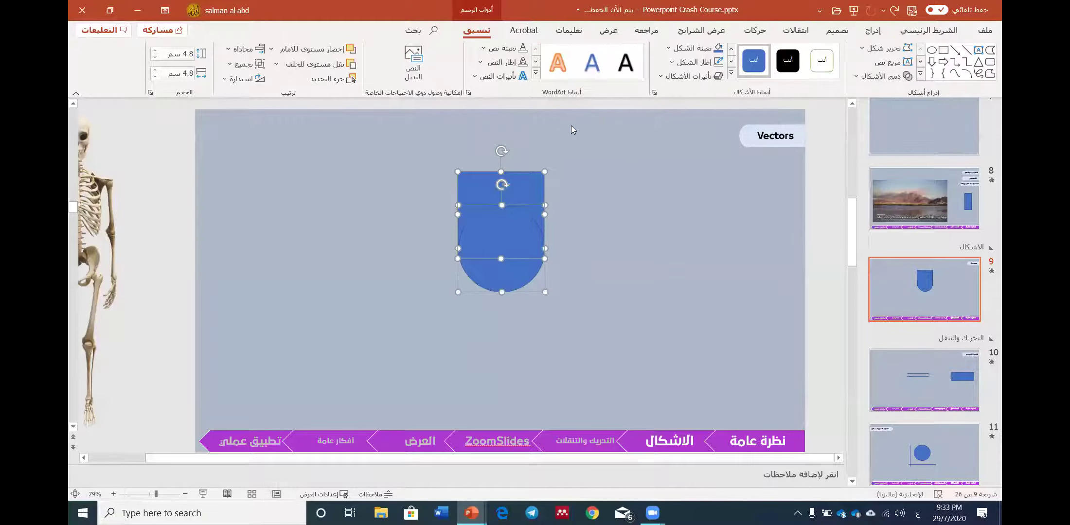
Reposition the circle slightly beneath the square.
{"action": "left_click", "coordinate": [875, 76]}
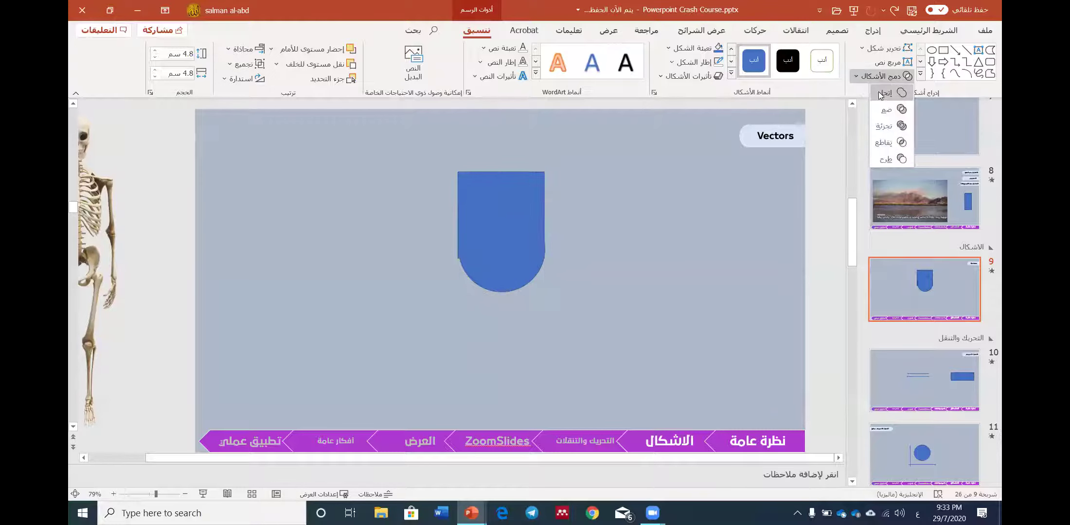
{"action": "left_click", "coordinate": [882, 93]}
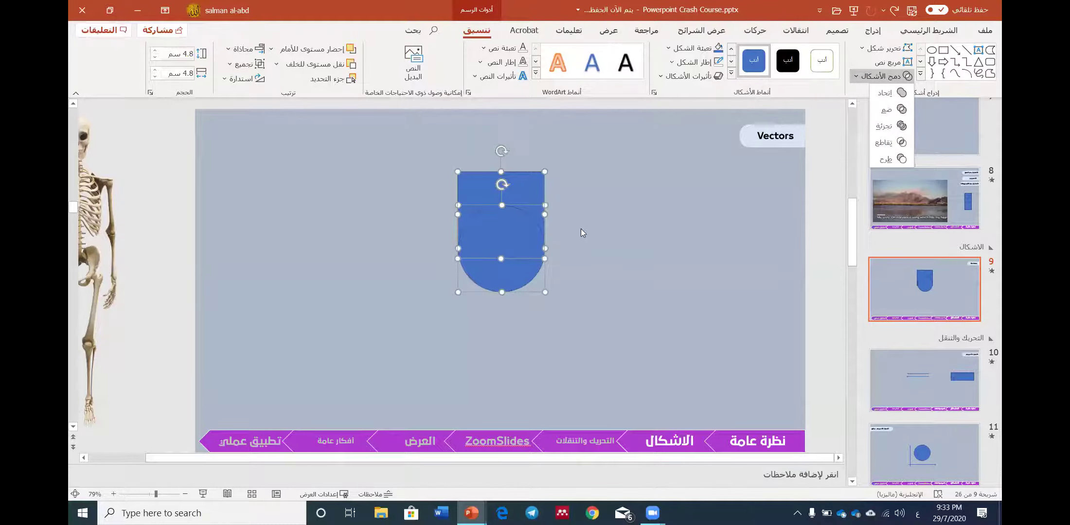
{"action": "left_click", "coordinate": [586, 171]}
{"action": "left_click_drag", "start_coordinate": [514, 260], "coordinate": [518, 260]}
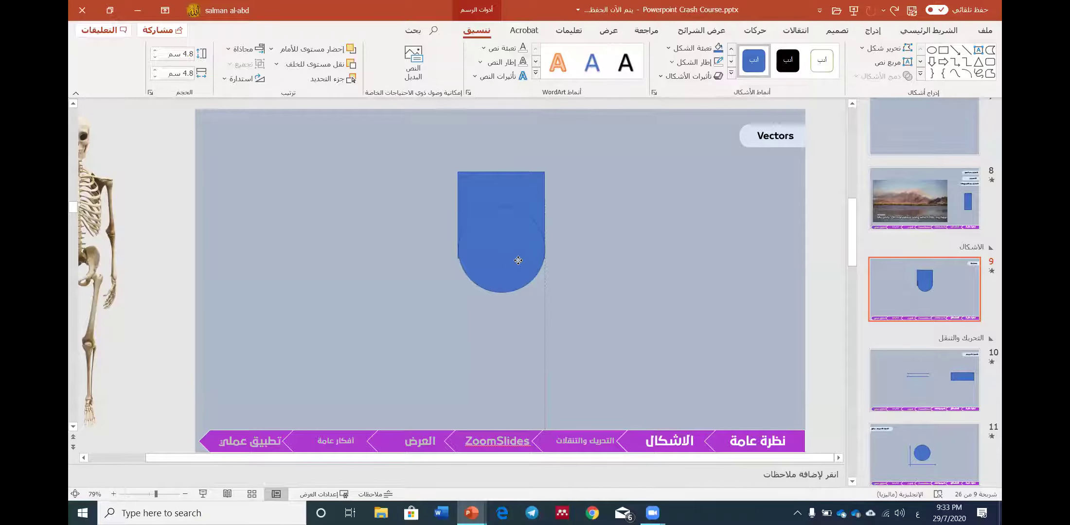
{"action": "left_click", "coordinate": [577, 243]}
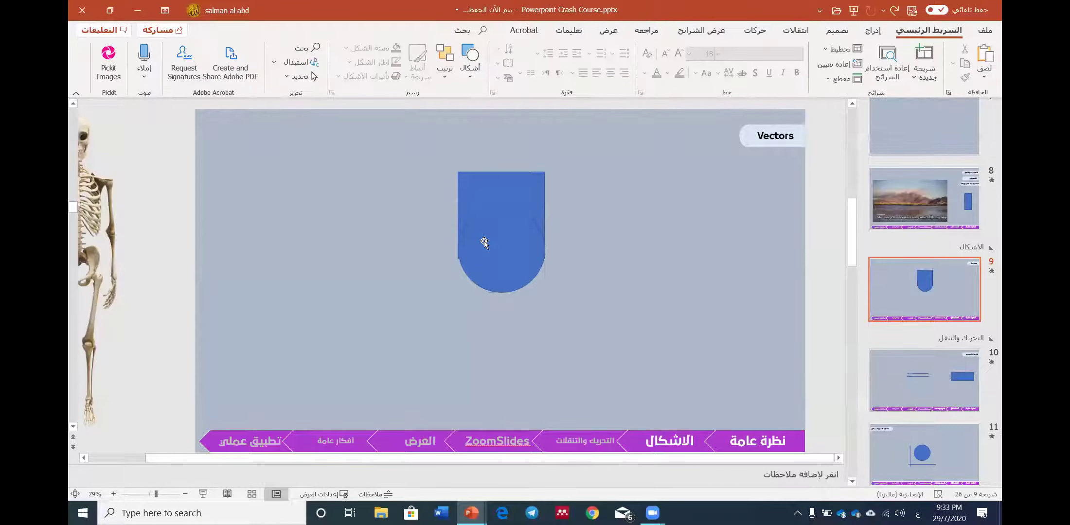
Align Center the square and circle, then enlarge the rectangle from its top-right corner.
{"action": "scroll", "coordinate": [459, 255], "scroll_direction": "up", "scroll_amount": 5, "text": "ctrl"}
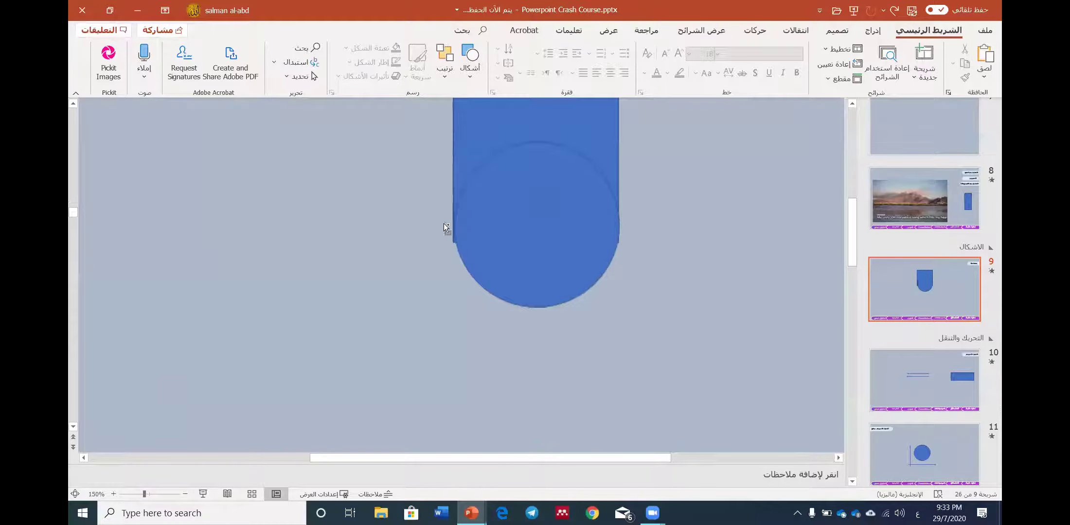
{"action": "scroll", "coordinate": [562, 194], "scroll_direction": "up", "scroll_amount": 5, "text": "ctrl"}
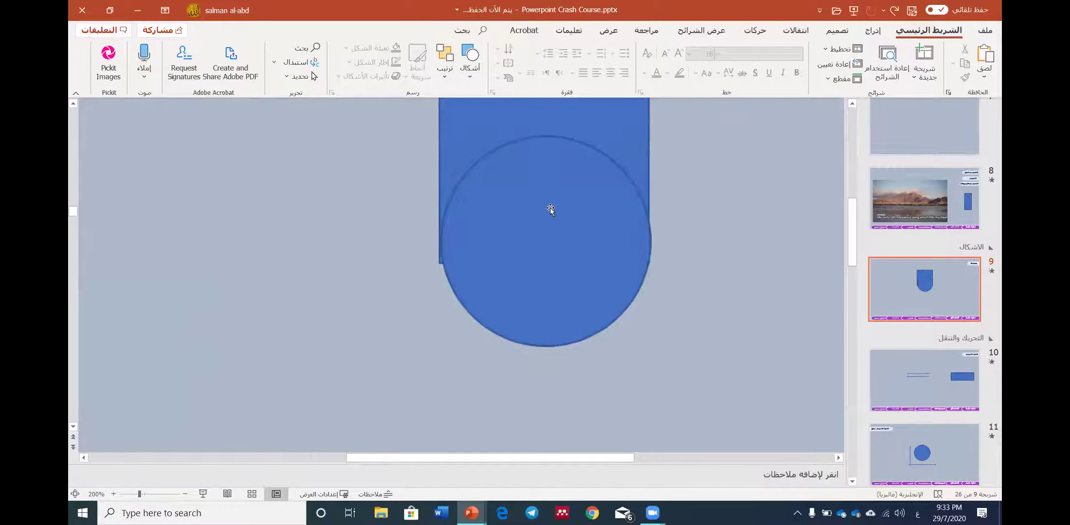
{"action": "key", "text": "ctrl+a"}
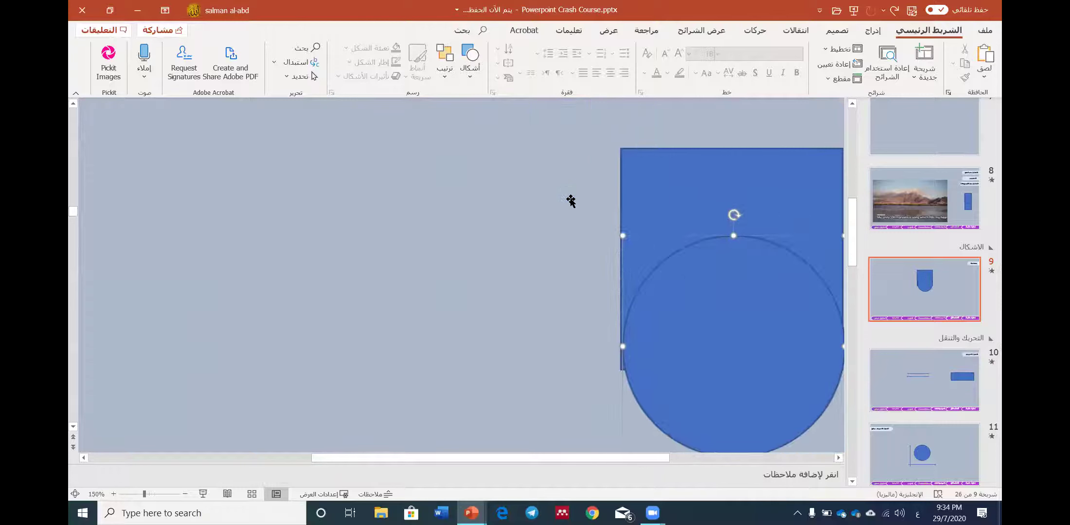
{"action": "scroll", "coordinate": [568, 198], "scroll_direction": "down", "scroll_amount": 5, "text": "ctrl"}
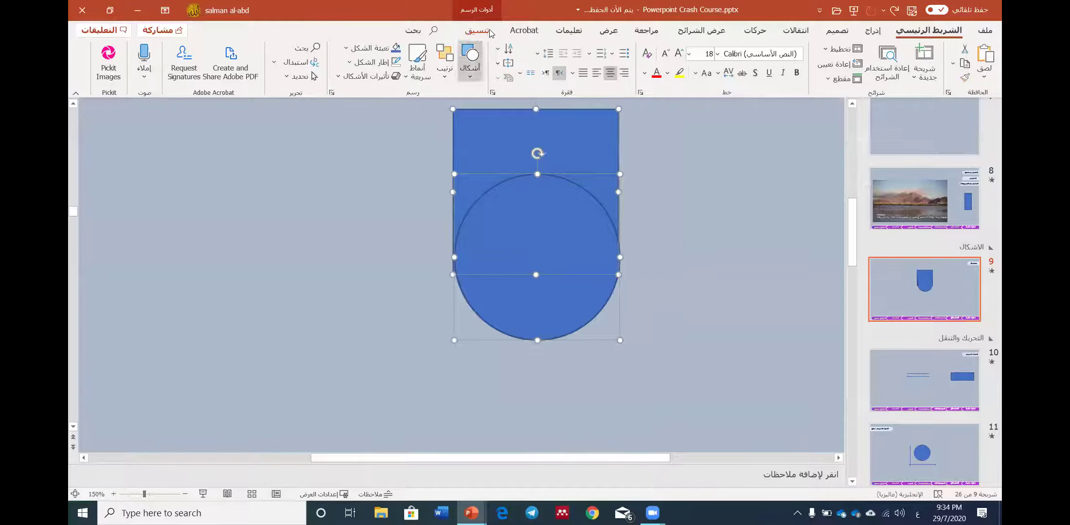
{"action": "left_click", "coordinate": [439, 79]}
{"action": "mouse_move", "coordinate": [422, 262]}
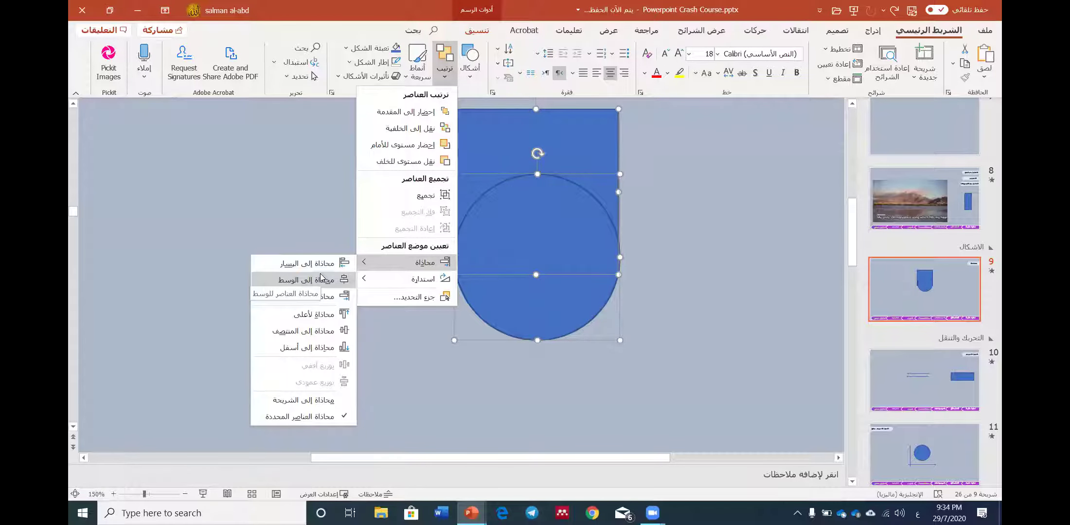
{"action": "left_click", "coordinate": [321, 278]}
{"action": "left_click", "coordinate": [656, 188]}
{"action": "left_click", "coordinate": [598, 185]}
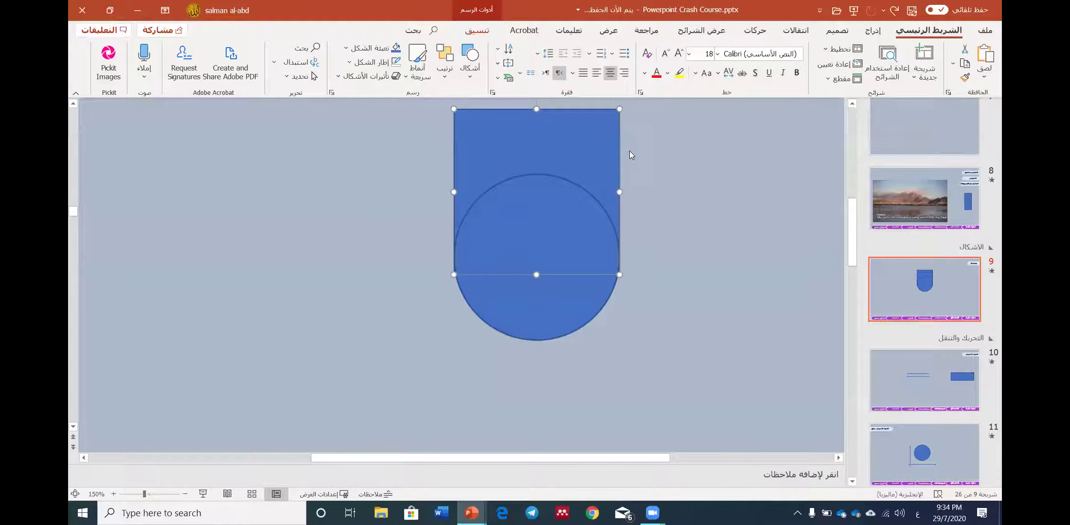
{"action": "left_click", "coordinate": [699, 146]}
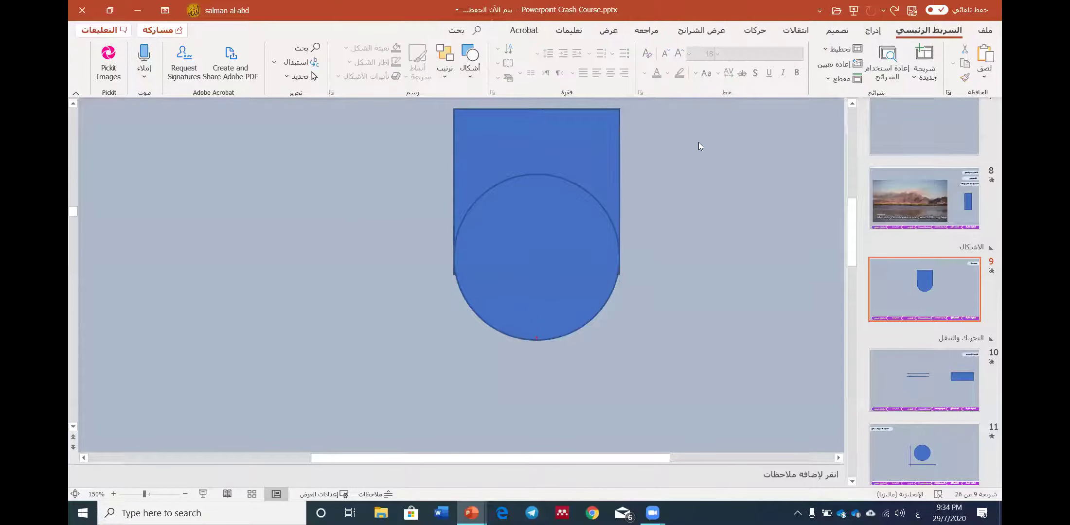
{"action": "left_click", "coordinate": [602, 115]}
{"action": "mouse_move", "coordinate": [619, 108]}
{"action": "left_mouse_down"}
{"action": "mouse_move", "coordinate": [611, 127]}
{"action": "mouse_move", "coordinate": [614, 117]}
{"action": "left_mouse_up"}
{"action": "left_click", "coordinate": [647, 130]}
Union the rectangle and circle via Merge Shapes into one arch.
{"action": "key", "text": "ctrl+a"}
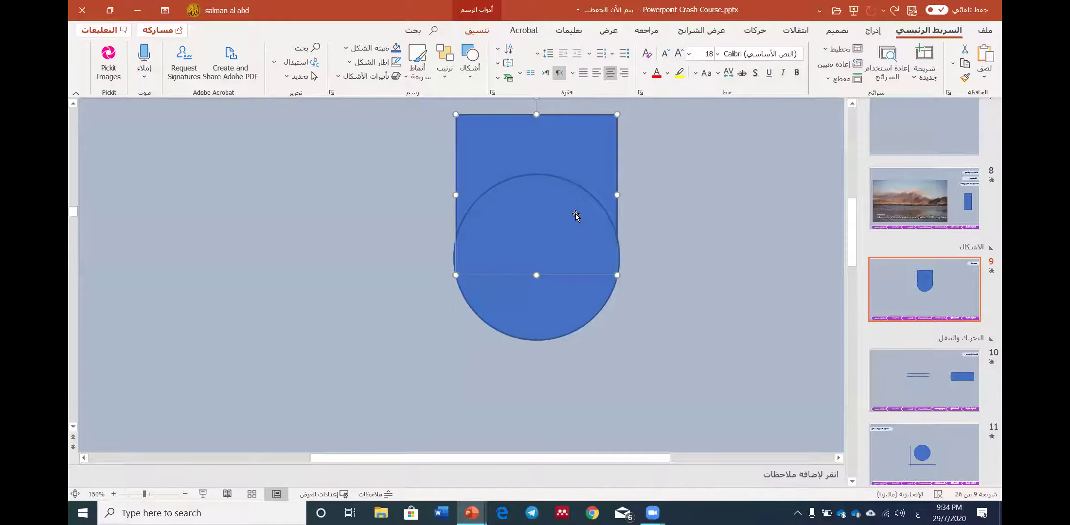
{"action": "left_click", "coordinate": [479, 30]}
{"action": "left_click", "coordinate": [881, 76]}
{"action": "left_click", "coordinate": [891, 96]}
{"action": "left_click", "coordinate": [679, 367]}
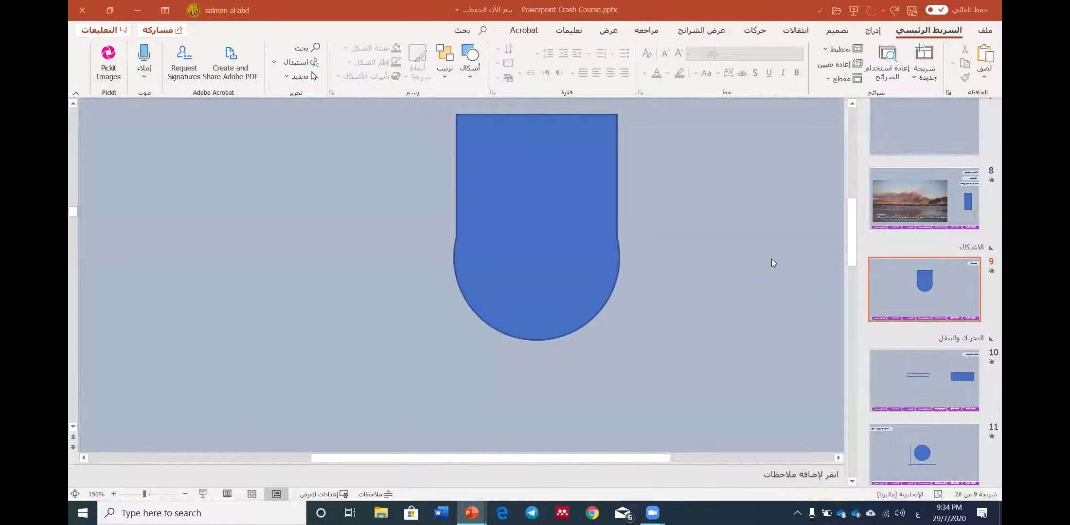
Move the skeleton image beside the blue person icon.
{"action": "scroll", "coordinate": [549, 234], "scroll_direction": "down", "scroll_amount": 5}
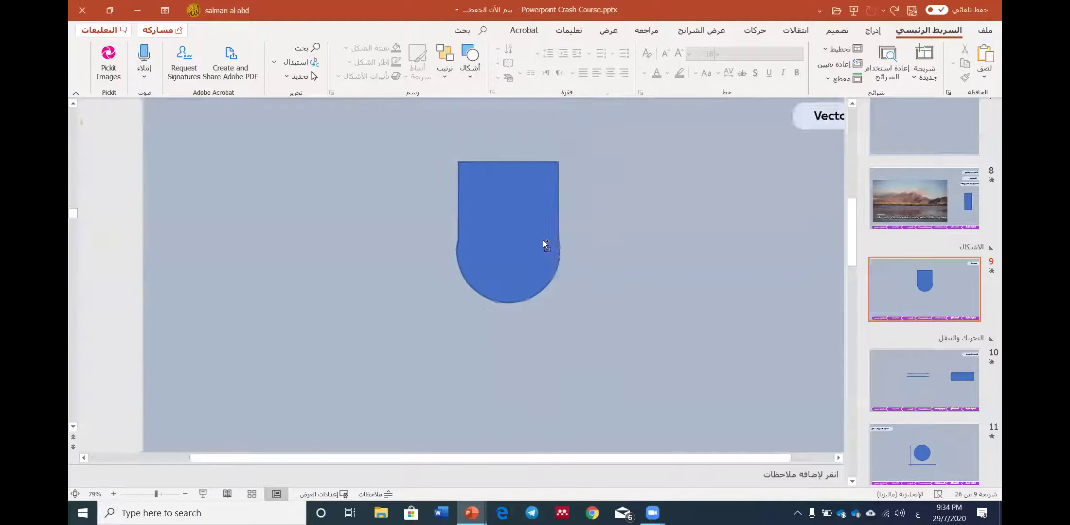
{"action": "scroll", "coordinate": [542, 239], "scroll_direction": "down", "scroll_amount": 2}
{"action": "left_click", "coordinate": [564, 241]}
{"action": "scroll", "coordinate": [352, 247], "scroll_direction": "down", "scroll_amount": 1}
{"action": "left_click", "coordinate": [166, 185]}
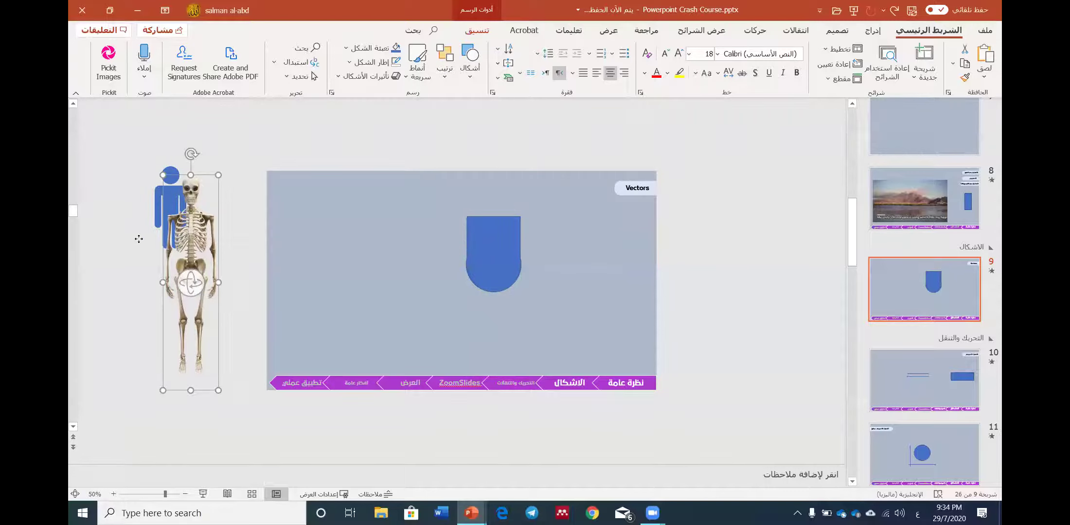
{"action": "left_click_drag", "start_coordinate": [138, 239], "coordinate": [92, 214]}
Move the blue person icon to the slide's left side, enlarge it, and delete the blue U-shape.
{"action": "left_click", "coordinate": [175, 194]}
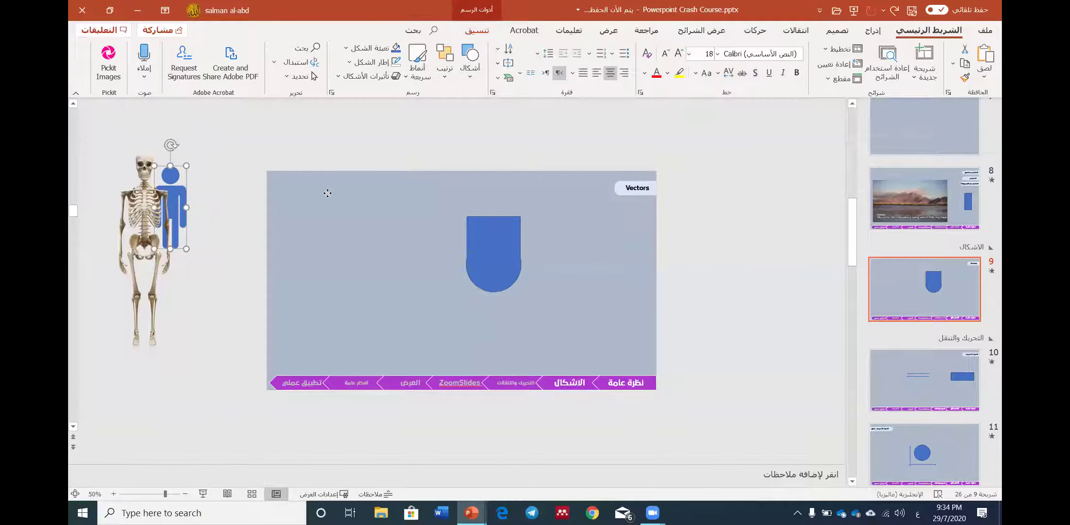
{"action": "left_click_drag", "start_coordinate": [327, 193], "coordinate": [374, 212]}
{"action": "left_click_drag", "start_coordinate": [353, 285], "coordinate": [324, 360]}
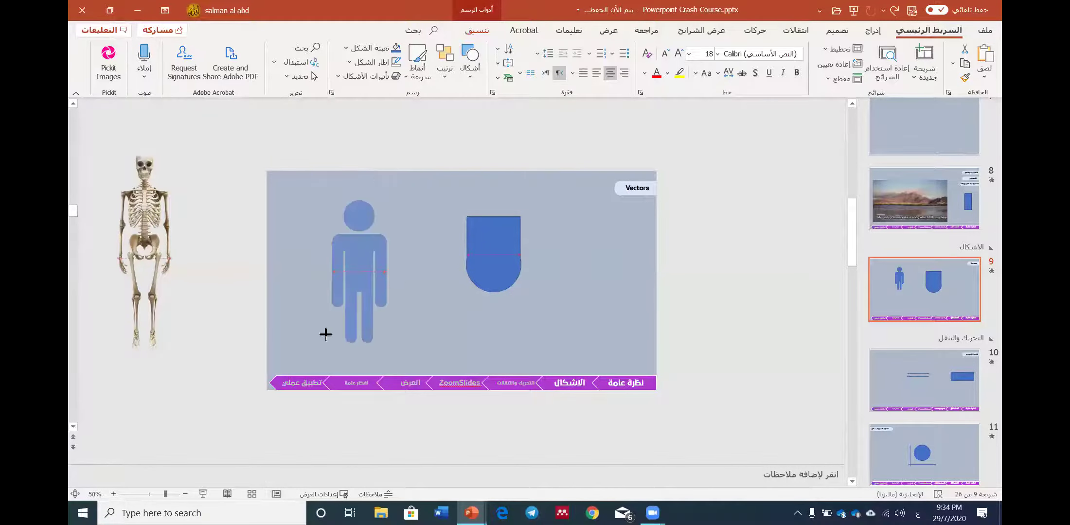
{"action": "left_click", "coordinate": [478, 272]}
{"action": "key", "text": "Delete"}
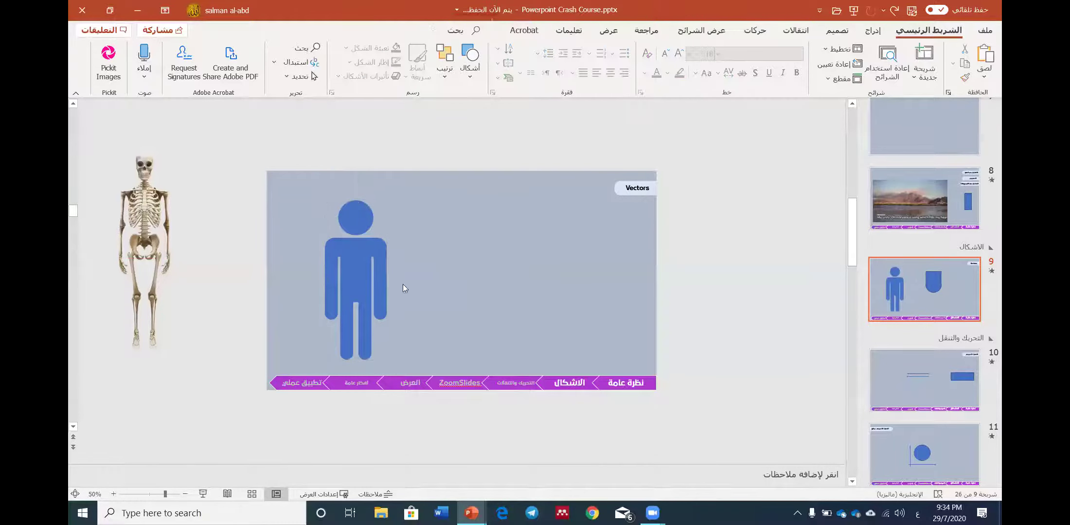
Fine-tune the person figure's size and position, then switch to the Insert tab.
{"action": "scroll", "coordinate": [362, 330], "scroll_direction": "up", "scroll_amount": 3, "text": "ctrl"}
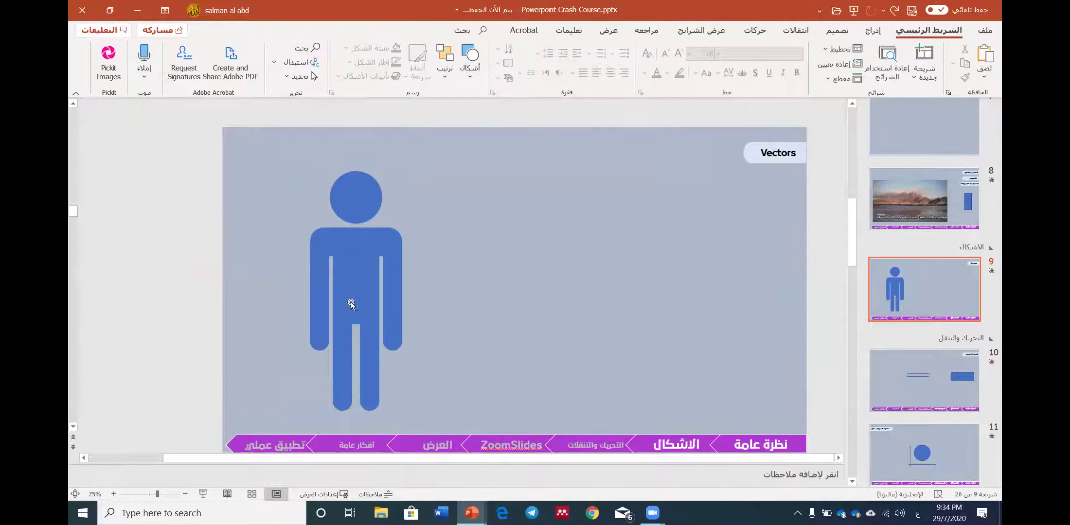
{"action": "left_click_drag", "start_coordinate": [364, 330], "coordinate": [348, 318]}
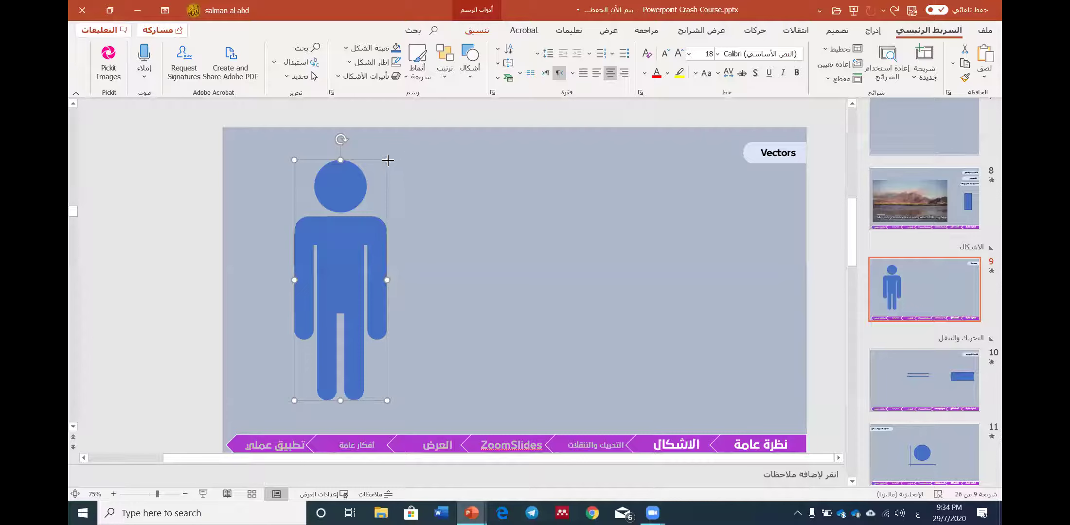
{"action": "left_click_drag", "start_coordinate": [387, 160], "coordinate": [370, 191]}
{"action": "left_click_drag", "start_coordinate": [332, 292], "coordinate": [313, 272]}
{"action": "left_click", "coordinate": [446, 222]}
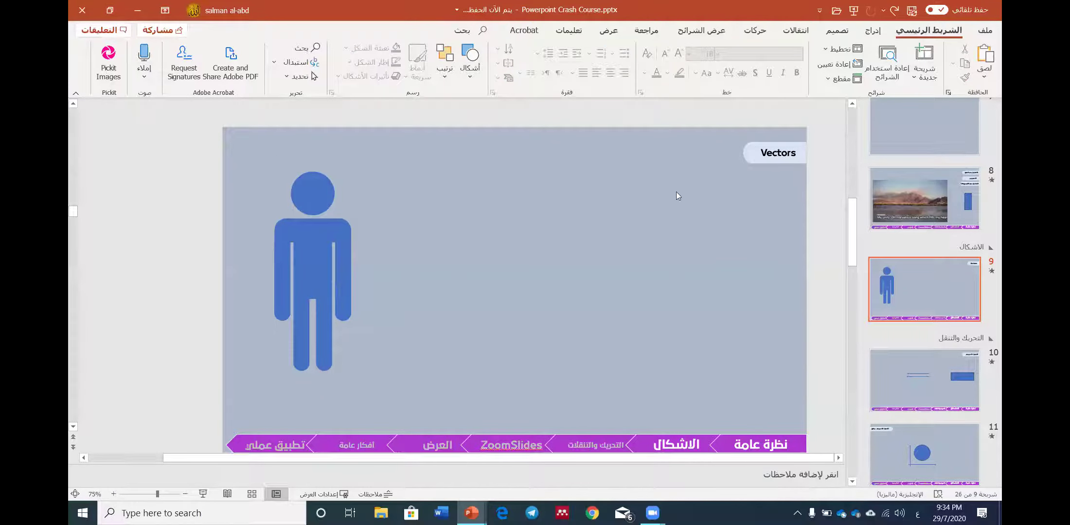
{"action": "left_click", "coordinate": [872, 30]}
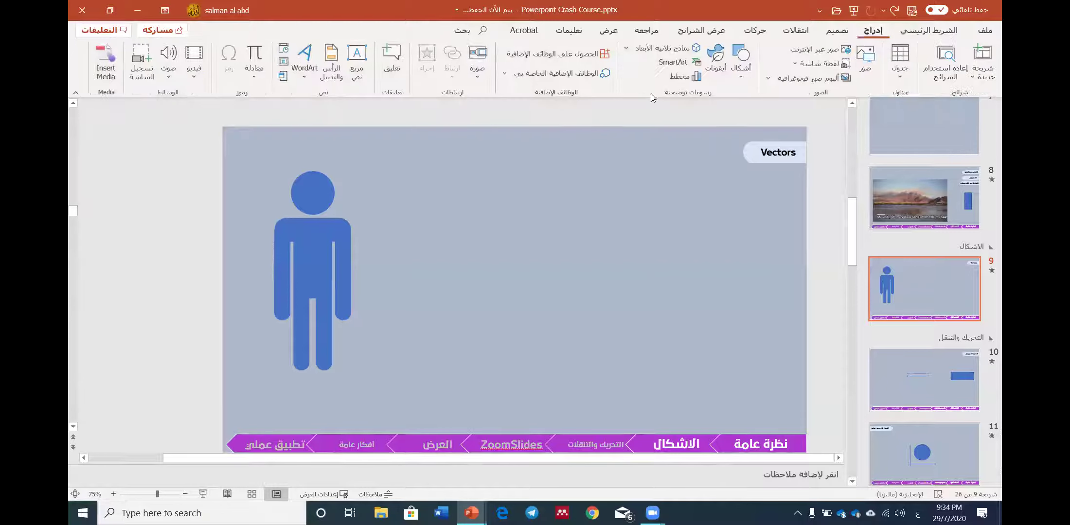
Draw a rounded rectangle right of the figure and round its ends fully into a pill.
{"action": "left_click", "coordinate": [738, 77]}
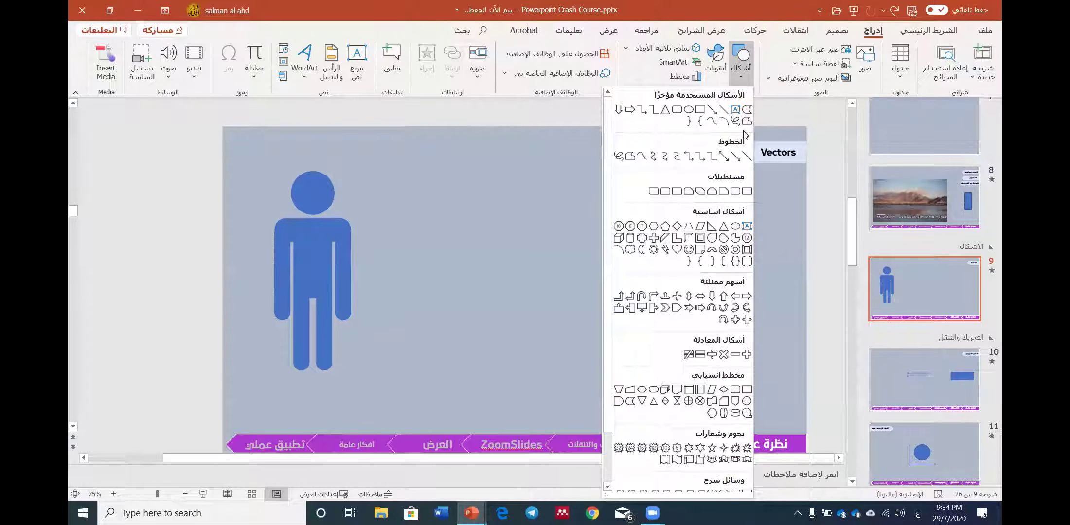
{"action": "left_click", "coordinate": [736, 191]}
{"action": "mouse_move", "coordinate": [497, 214]}
{"action": "left_mouse_down"}
{"action": "mouse_move", "coordinate": [619, 247]}
{"action": "mouse_move", "coordinate": [623, 260]}
{"action": "left_mouse_up"}
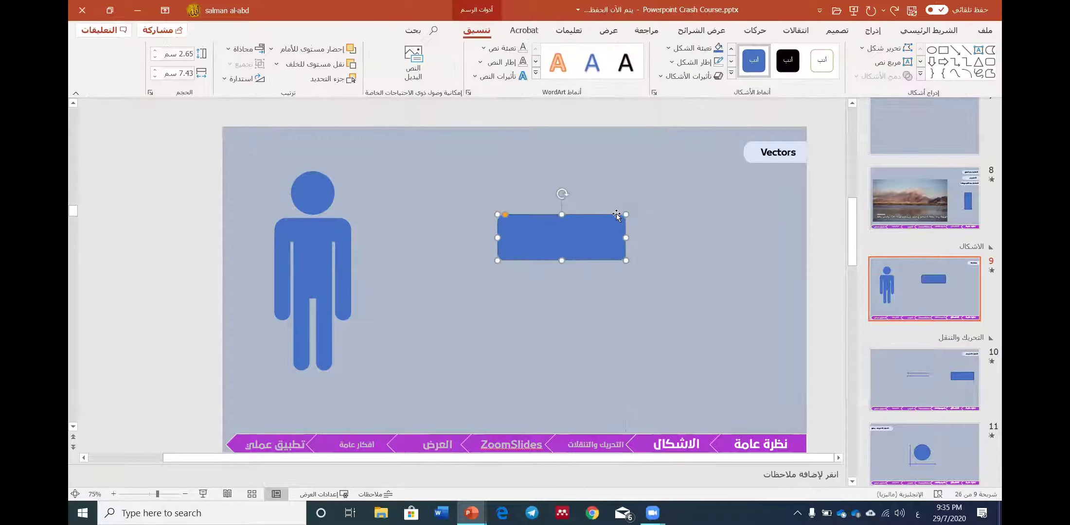
{"action": "mouse_move", "coordinate": [516, 214]}
{"action": "left_mouse_down"}
{"action": "mouse_move", "coordinate": [541, 241]}
{"action": "mouse_move", "coordinate": [614, 238]}
{"action": "left_mouse_up"}
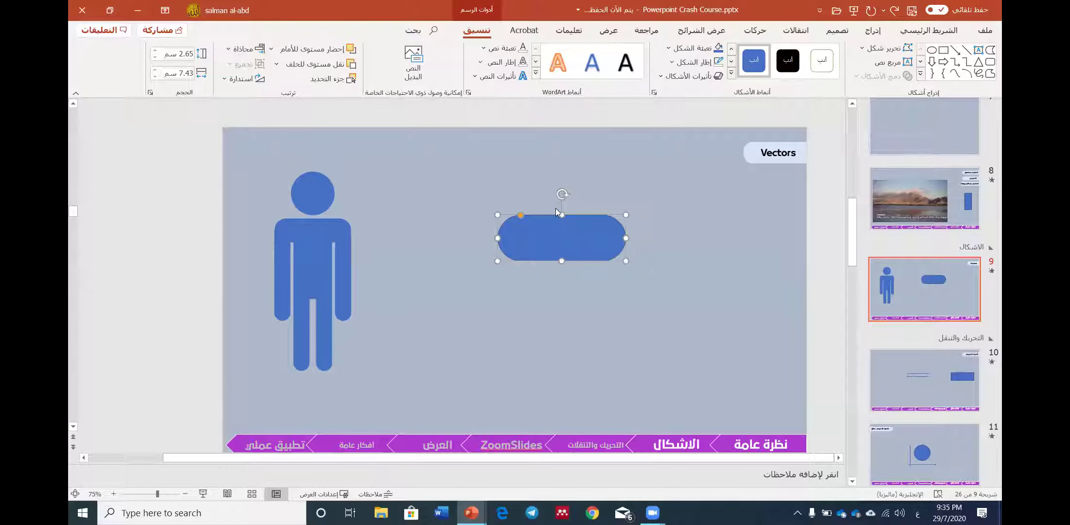
Rotate and reposition the pill so it lies horizontally, then pick the Rectangle shape.
{"action": "left_click_drag", "start_coordinate": [543, 189], "coordinate": [488, 226]}
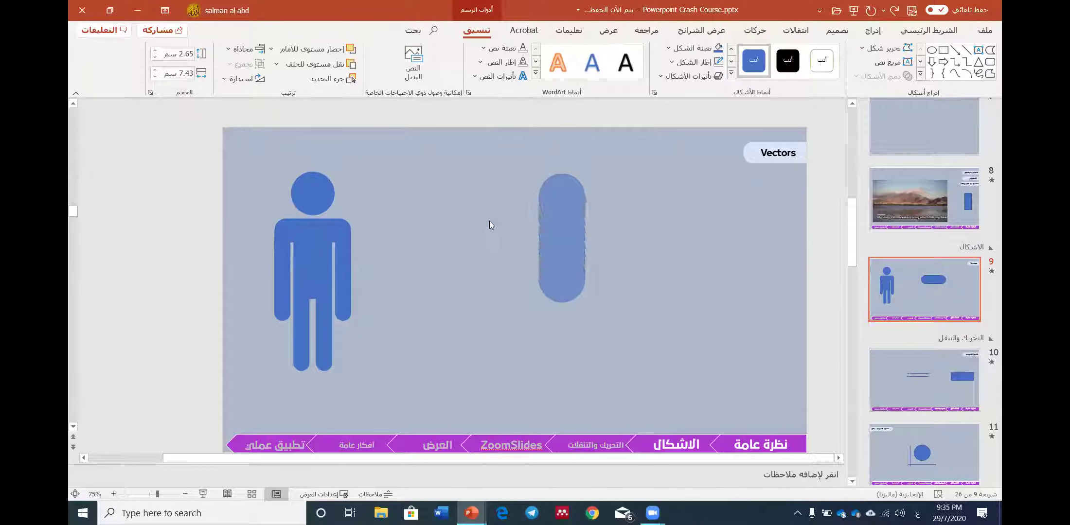
{"action": "left_click_drag", "start_coordinate": [568, 204], "coordinate": [545, 254]}
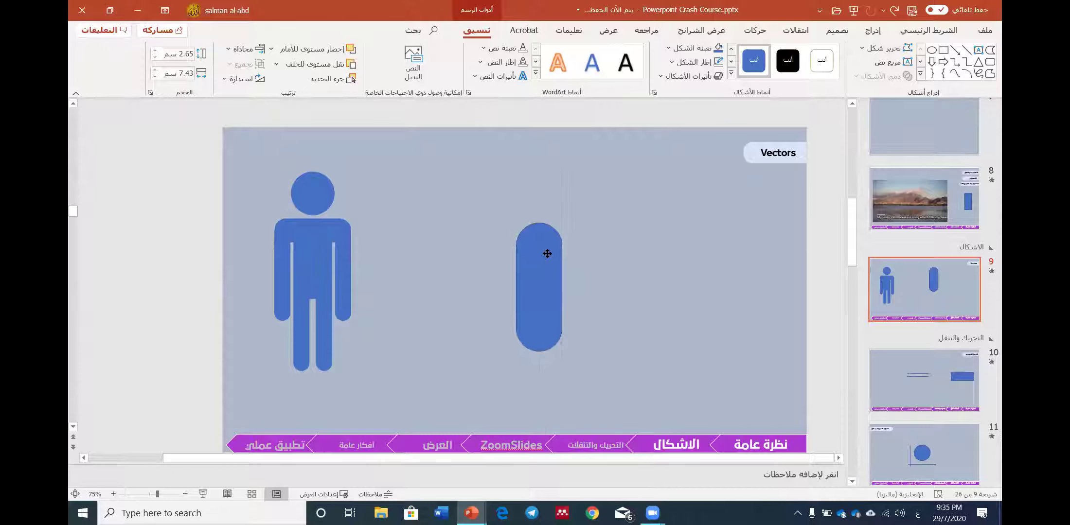
{"action": "mouse_move", "coordinate": [495, 285]}
{"action": "left_mouse_down"}
{"action": "mouse_move", "coordinate": [559, 227]}
{"action": "mouse_move", "coordinate": [528, 229]}
{"action": "mouse_move", "coordinate": [543, 233]}
{"action": "left_mouse_up"}
{"action": "mouse_move", "coordinate": [538, 286]}
{"action": "left_mouse_down"}
{"action": "mouse_move", "coordinate": [544, 235]}
{"action": "mouse_move", "coordinate": [581, 319]}
{"action": "mouse_move", "coordinate": [576, 340]}
{"action": "left_mouse_up"}
{"action": "left_click", "coordinate": [943, 52]}
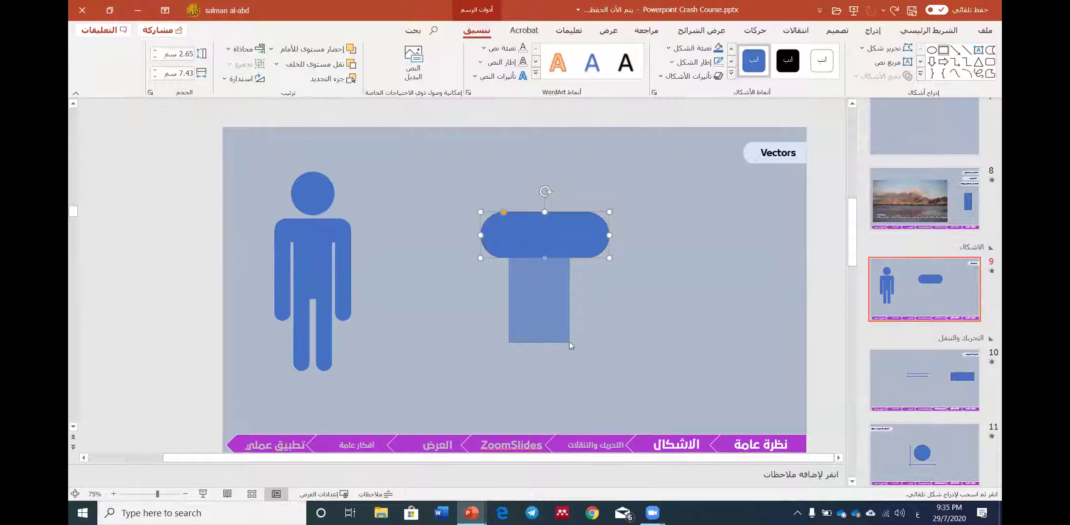
Select the newly drawn rectangle under the pill and change its Shape Outline setting.
{"action": "key", "text": "Escape"}
{"action": "double_click", "coordinate": [542, 313]}
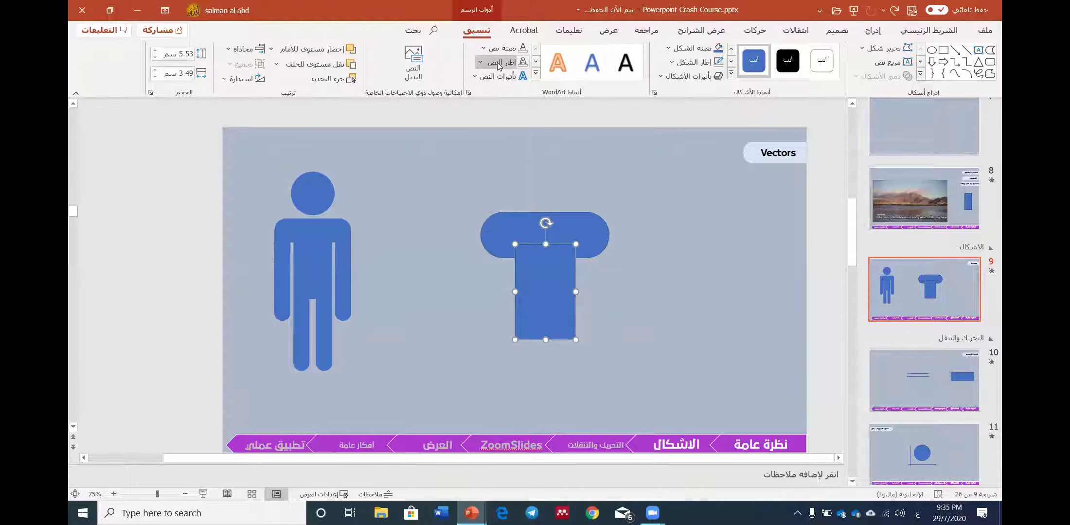
{"action": "left_click", "coordinate": [480, 62]}
{"action": "left_click", "coordinate": [589, 280]}
{"action": "double_click", "coordinate": [545, 282]}
{"action": "left_click", "coordinate": [515, 63]}
{"action": "left_click", "coordinate": [506, 226]}
Set No Outline on the pill bar and rectangle, nudging the rectangle up under the bar.
{"action": "double_click", "coordinate": [594, 241]}
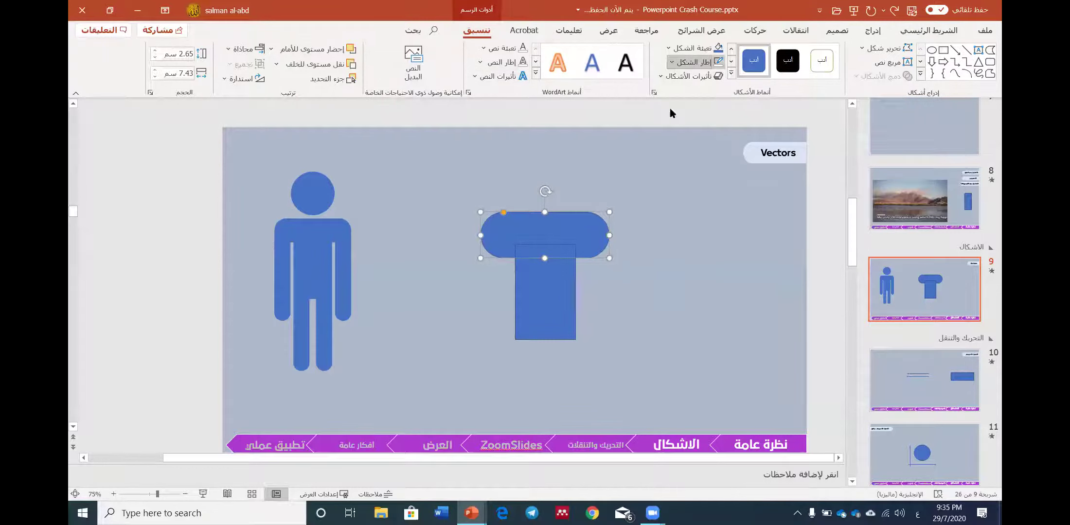
{"action": "left_click", "coordinate": [690, 62]}
{"action": "left_click", "coordinate": [690, 226]}
{"action": "left_click", "coordinate": [553, 281]}
{"action": "left_click", "coordinate": [693, 62]}
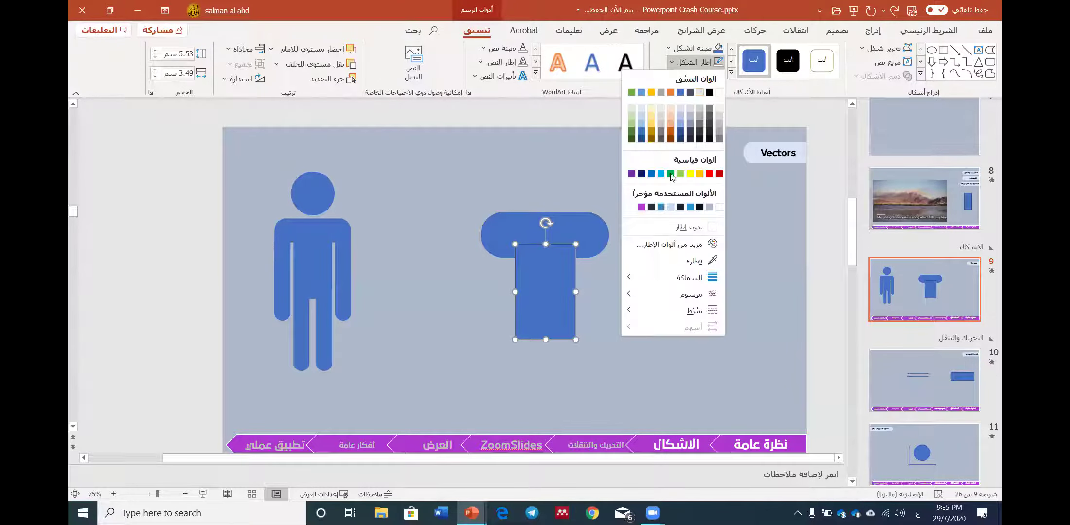
{"action": "left_click", "coordinate": [681, 228]}
{"action": "key", "text": "ctrl+z"}
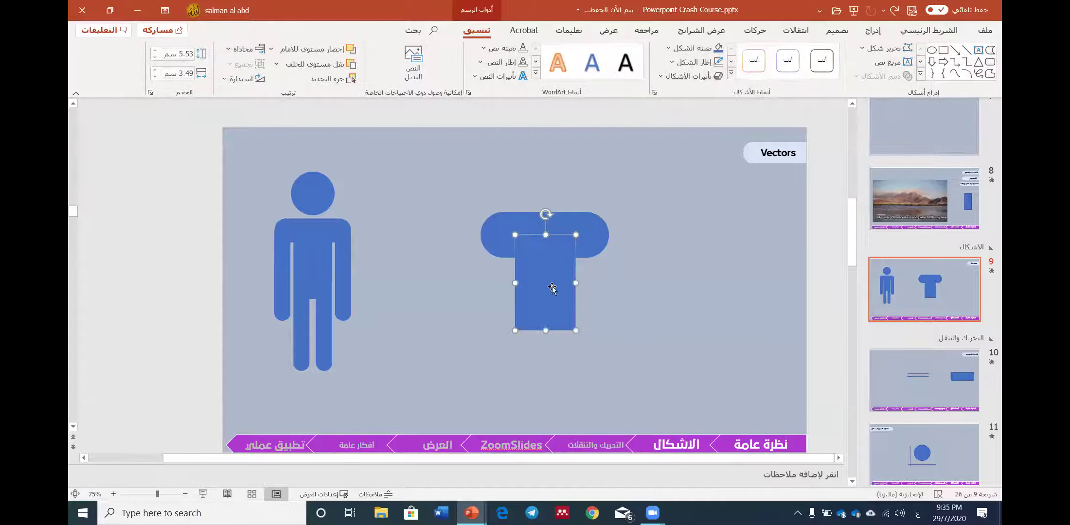
{"action": "left_click", "coordinate": [610, 228]}
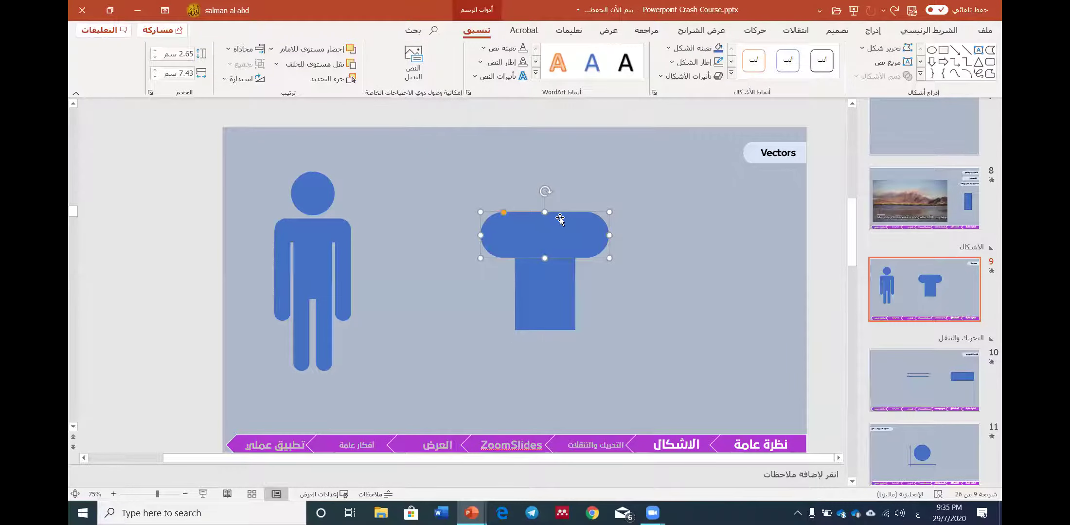
Slim the T's top bar and Ctrl+drag a copy, rotating it upright.
{"action": "mouse_move", "coordinate": [546, 219]}
{"action": "left_mouse_down"}
{"action": "mouse_move", "coordinate": [572, 228]}
{"action": "mouse_move", "coordinate": [546, 218]}
{"action": "left_mouse_up"}
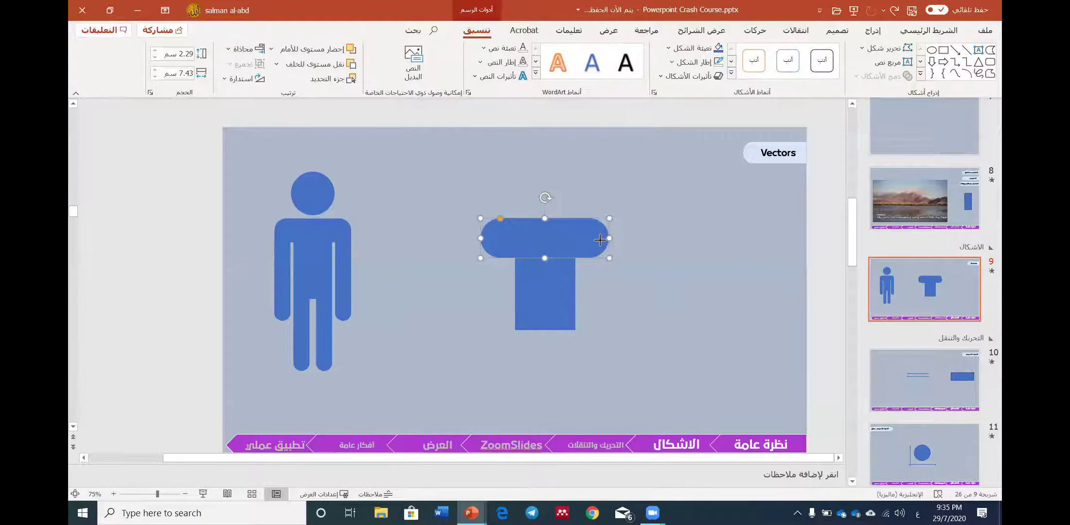
{"action": "mouse_move", "coordinate": [600, 239]}
{"action": "left_mouse_down"}
{"action": "mouse_move", "coordinate": [553, 218]}
{"action": "mouse_move", "coordinate": [675, 249]}
{"action": "mouse_move", "coordinate": [703, 271]}
{"action": "left_mouse_up"}
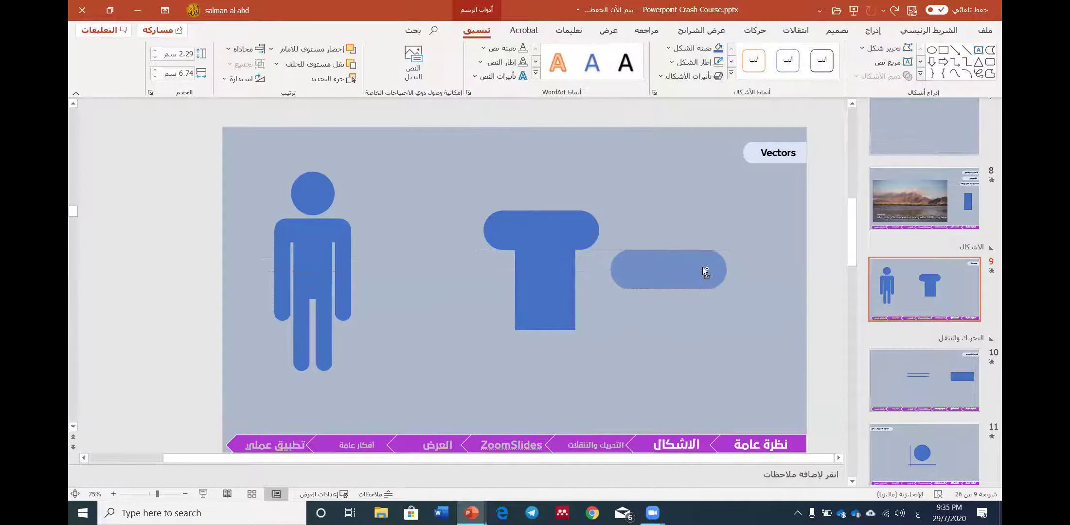
{"action": "left_click_drag", "start_coordinate": [703, 271], "coordinate": [676, 292]}
{"action": "left_click", "coordinate": [656, 354]}
{"action": "left_click", "coordinate": [678, 287]}
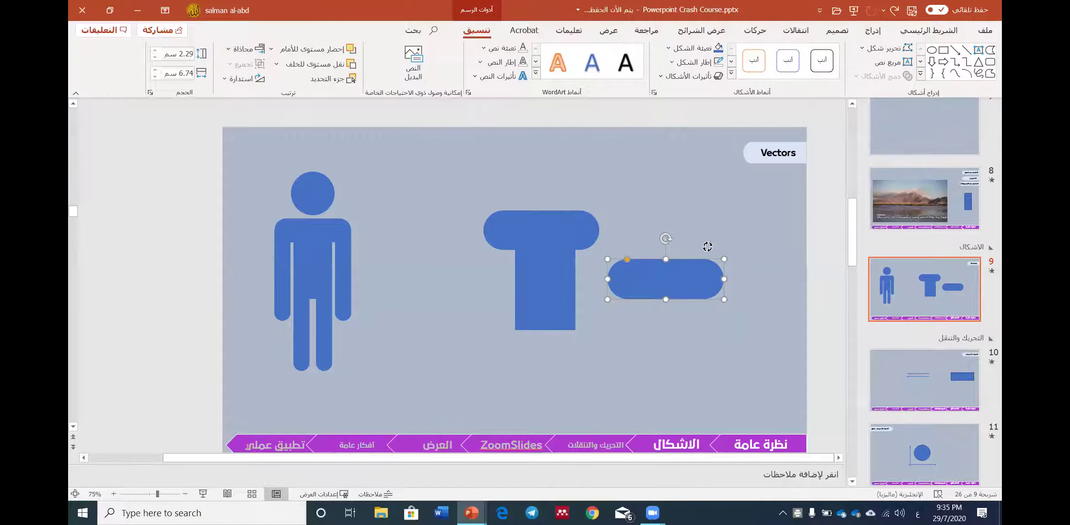
{"action": "left_click_drag", "start_coordinate": [707, 247], "coordinate": [741, 287]}
Widen the top bar and fit the 1.14 cm upright copy against the rectangle's right edge.
{"action": "left_click", "coordinate": [599, 234]}
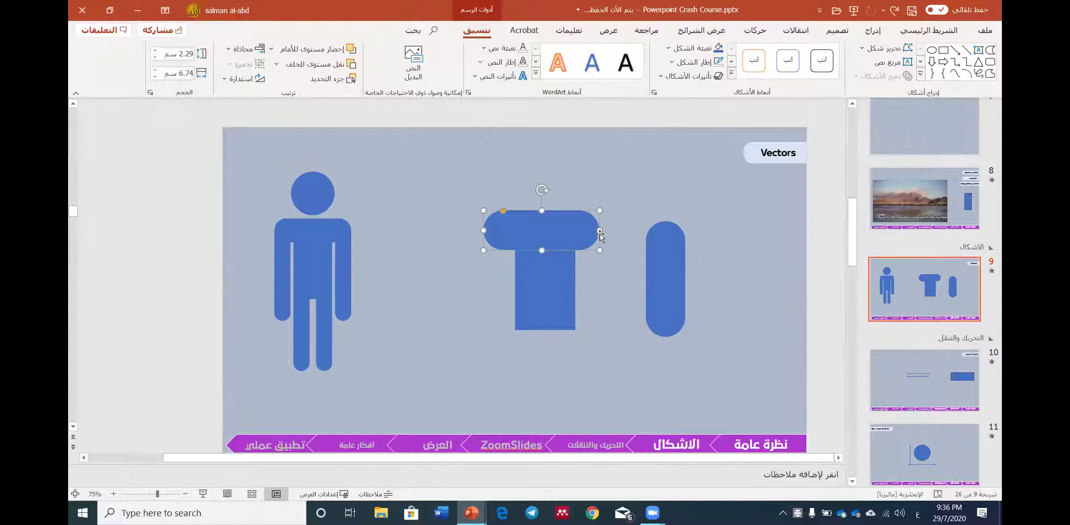
{"action": "left_click_drag", "start_coordinate": [600, 235], "coordinate": [609, 234]}
{"action": "left_click", "coordinate": [671, 276]}
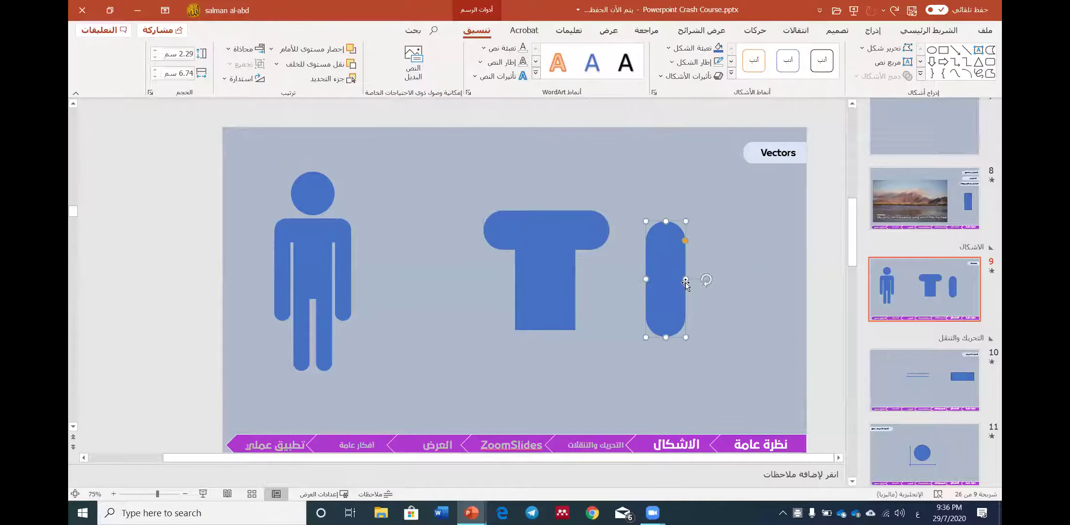
{"action": "left_click_drag", "start_coordinate": [684, 278], "coordinate": [599, 270]}
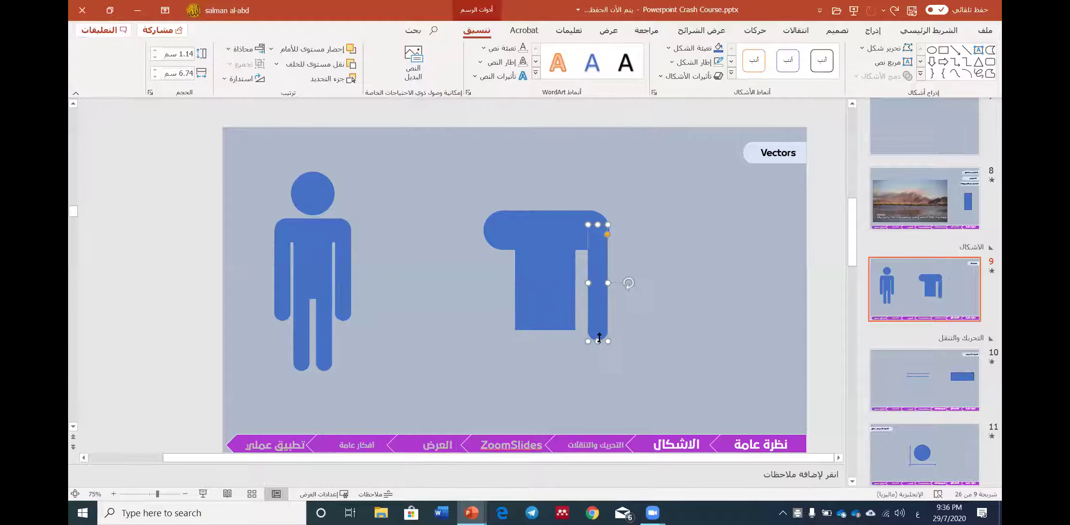
{"action": "left_click", "coordinate": [521, 379]}
{"action": "left_click_drag", "start_coordinate": [597, 311], "coordinate": [600, 306]}
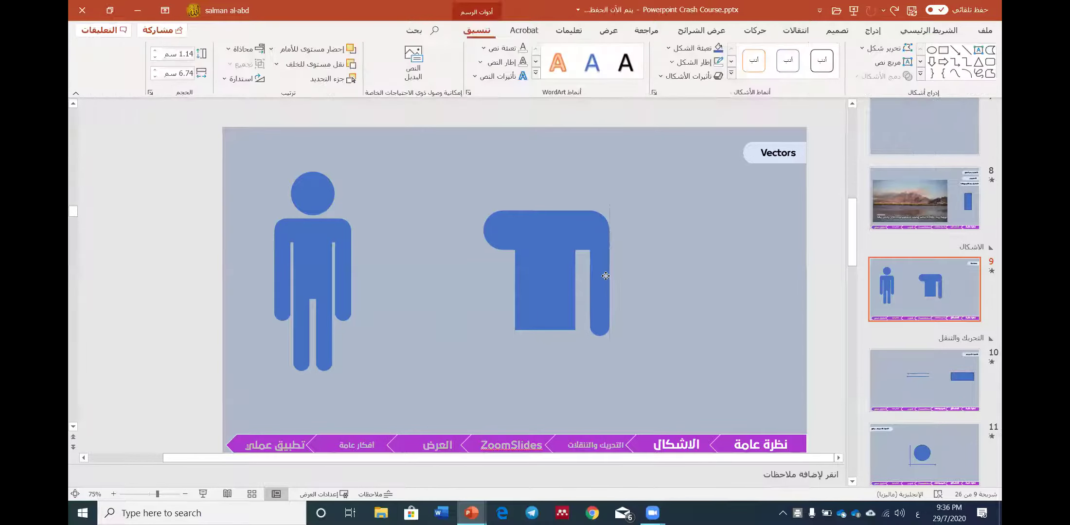
{"action": "left_click", "coordinate": [664, 265]}
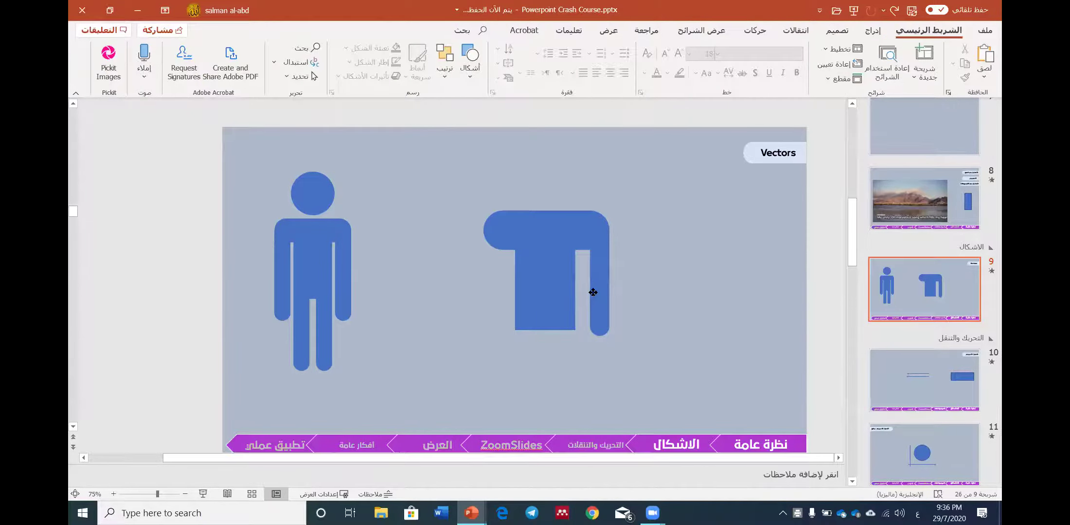
Ctrl+drag a copy of the arm to the rectangle's left edge as a left arm.
{"action": "left_click", "coordinate": [596, 293]}
{"action": "mouse_move", "coordinate": [596, 292]}
{"action": "left_mouse_down"}
{"action": "mouse_move", "coordinate": [530, 299]}
{"action": "mouse_move", "coordinate": [447, 345]}
{"action": "mouse_move", "coordinate": [384, 302]}
{"action": "left_mouse_up"}
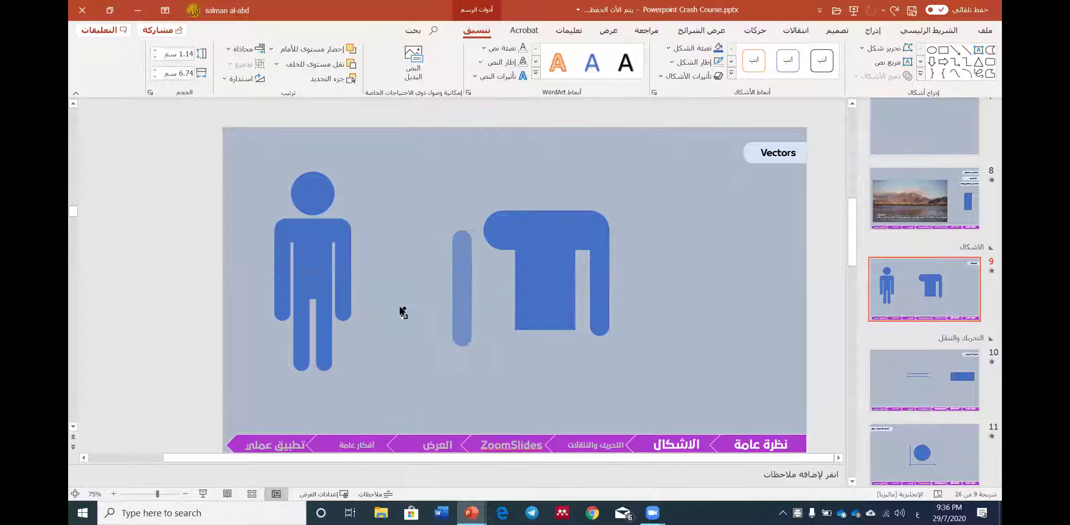
{"action": "mouse_move", "coordinate": [384, 302]}
{"action": "left_mouse_down"}
{"action": "mouse_move", "coordinate": [463, 287]}
{"action": "mouse_move", "coordinate": [438, 295]}
{"action": "left_mouse_up"}
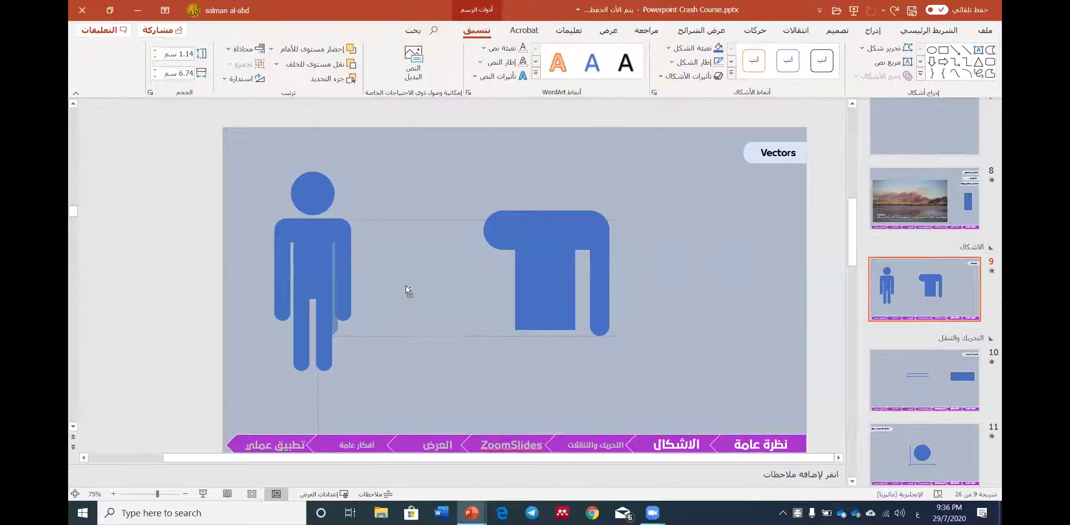
{"action": "left_click_drag", "start_coordinate": [476, 276], "coordinate": [488, 276]}
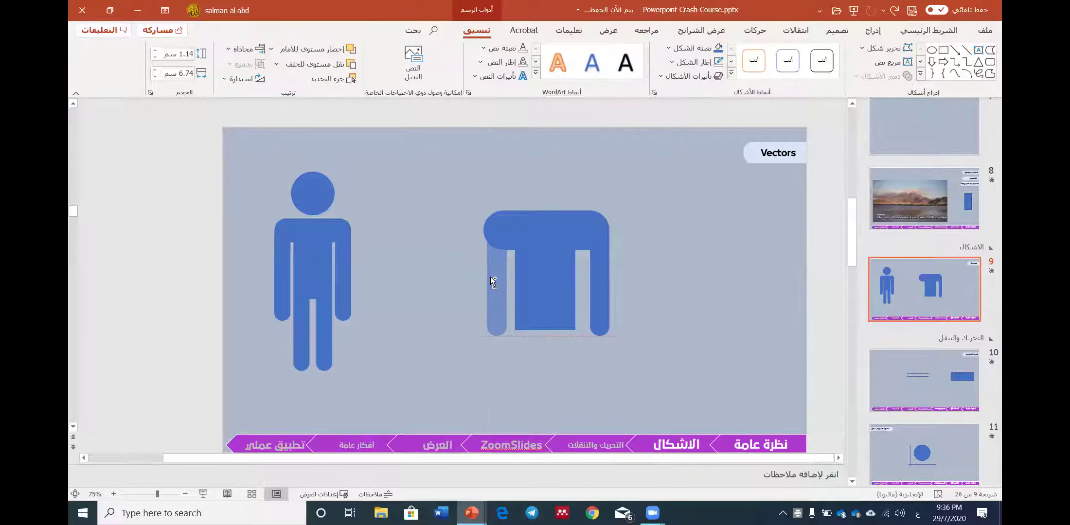
{"action": "left_click_drag", "start_coordinate": [488, 277], "coordinate": [489, 277]}
{"action": "left_click", "coordinate": [501, 369]}
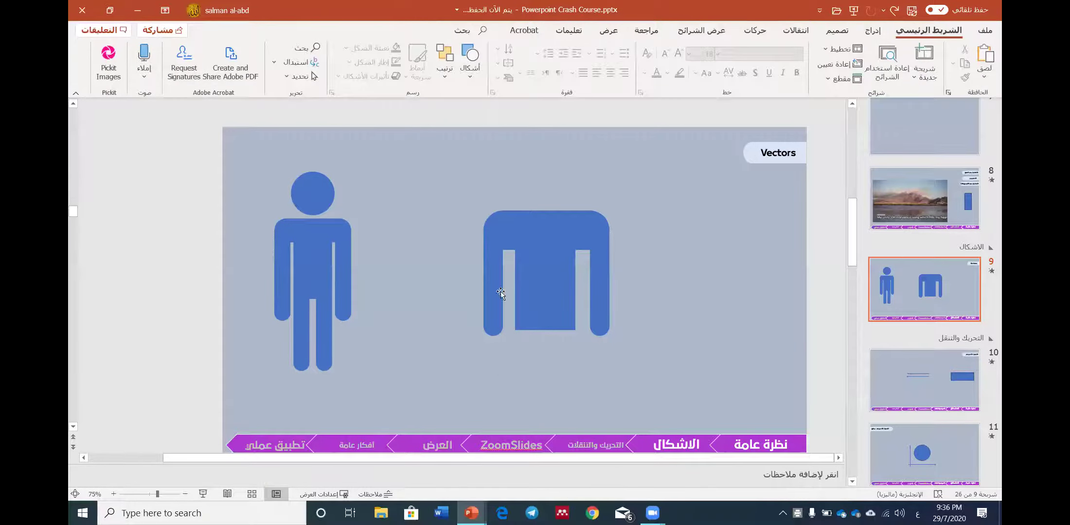
Copy the arm twice beneath the rectangle to form two legs.
{"action": "left_click_drag", "start_coordinate": [501, 294], "coordinate": [530, 378]}
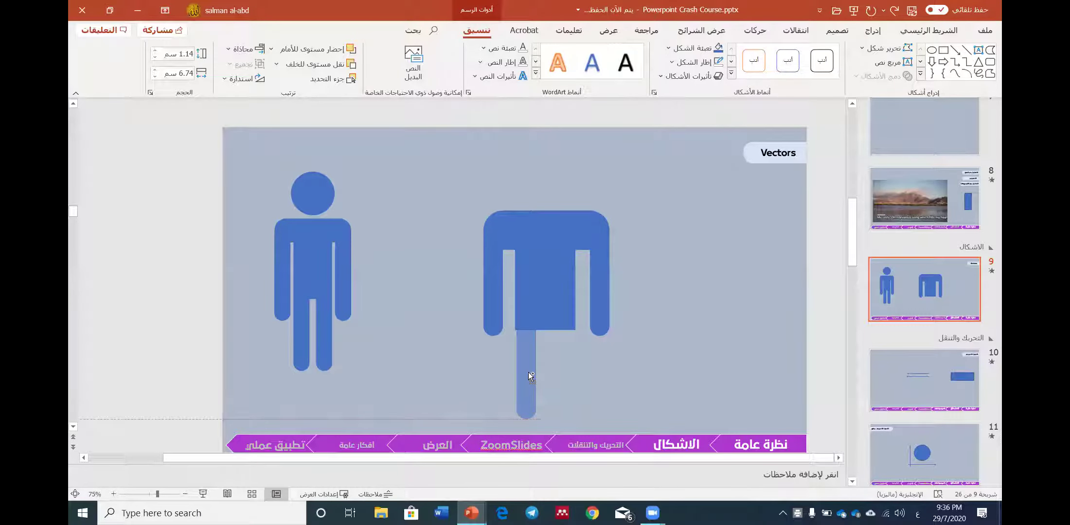
{"action": "mouse_move", "coordinate": [528, 373]}
{"action": "left_mouse_down"}
{"action": "mouse_move", "coordinate": [528, 364]}
{"action": "mouse_move", "coordinate": [564, 374]}
{"action": "mouse_move", "coordinate": [569, 359]}
{"action": "left_mouse_up"}
{"action": "left_click", "coordinate": [563, 360]}
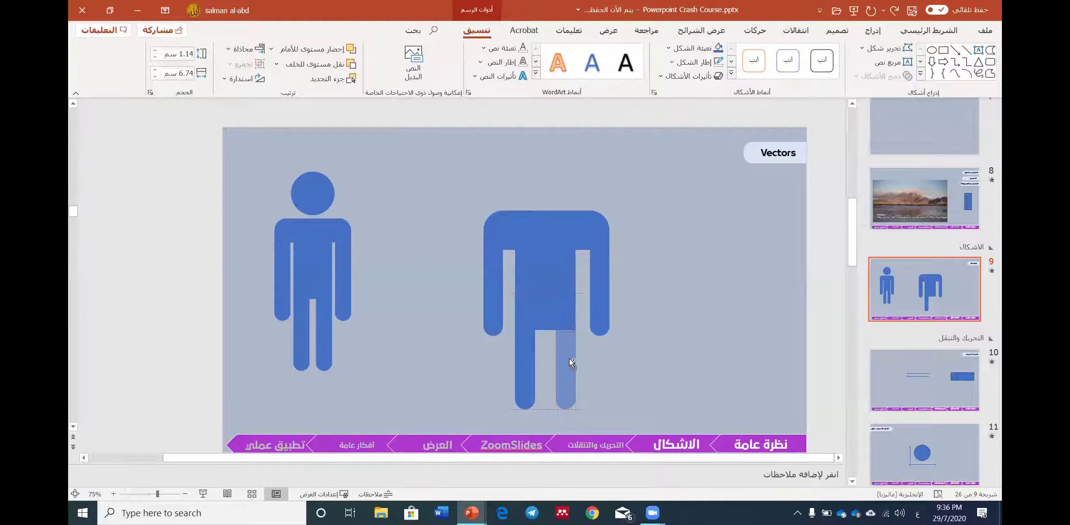
{"action": "left_click_drag", "start_coordinate": [569, 358], "coordinate": [570, 358]}
{"action": "left_click", "coordinate": [590, 367]}
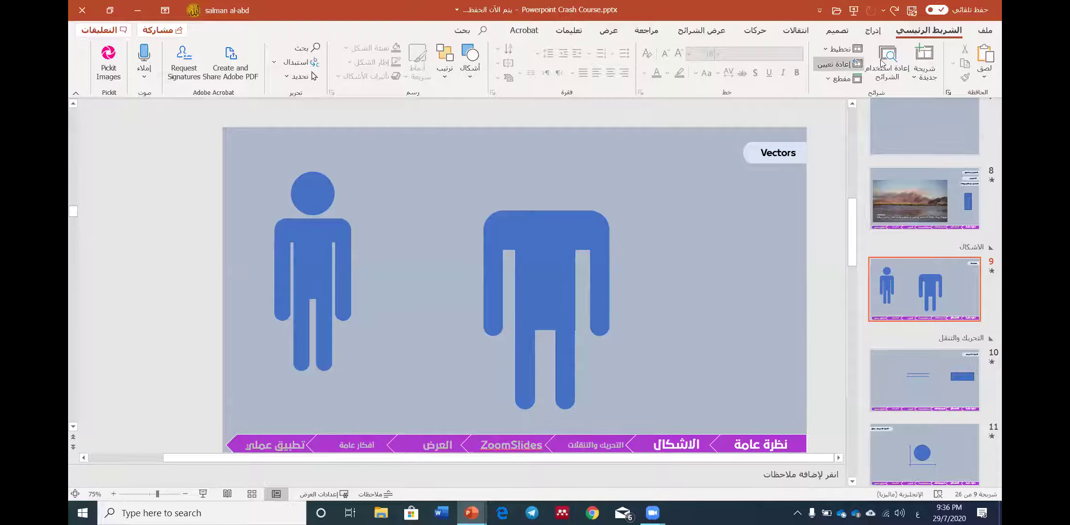
Draw a 2.58 cm circle head above the large figure and remove its outline.
{"action": "left_click", "coordinate": [873, 30]}
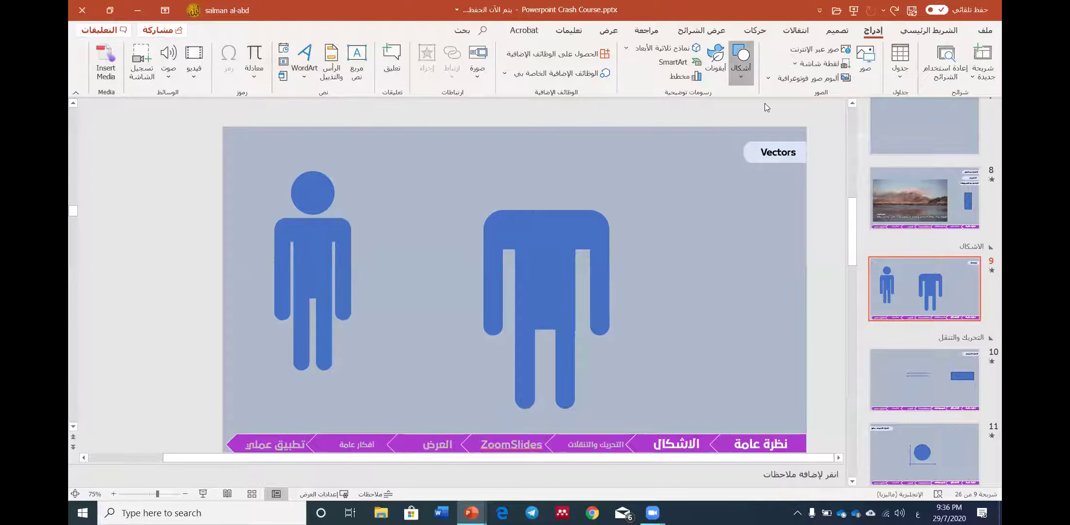
{"action": "left_click", "coordinate": [688, 112]}
{"action": "mouse_move", "coordinate": [524, 175]}
{"action": "left_mouse_down"}
{"action": "mouse_move", "coordinate": [569, 220]}
{"action": "mouse_move", "coordinate": [545, 183]}
{"action": "left_mouse_up"}
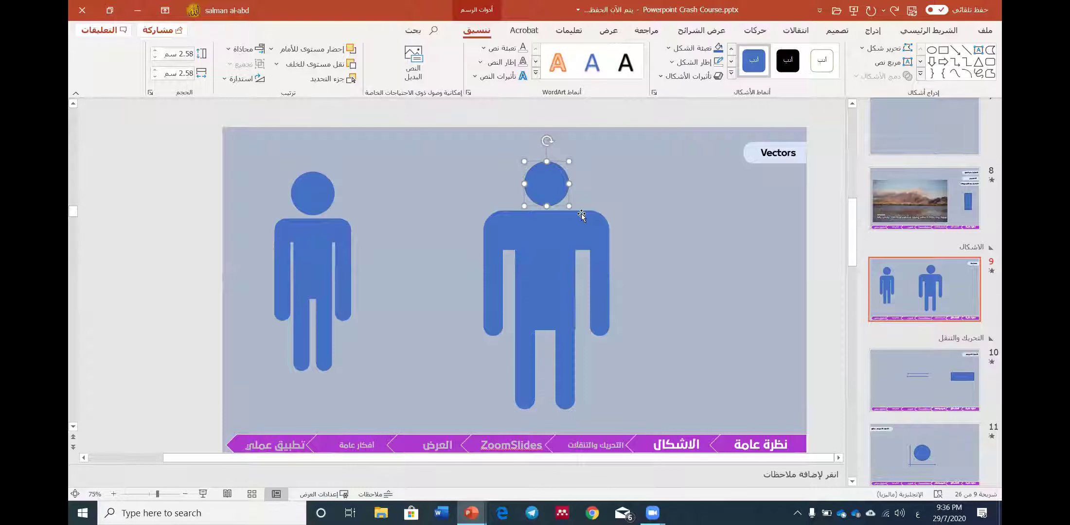
{"action": "left_click", "coordinate": [681, 64]}
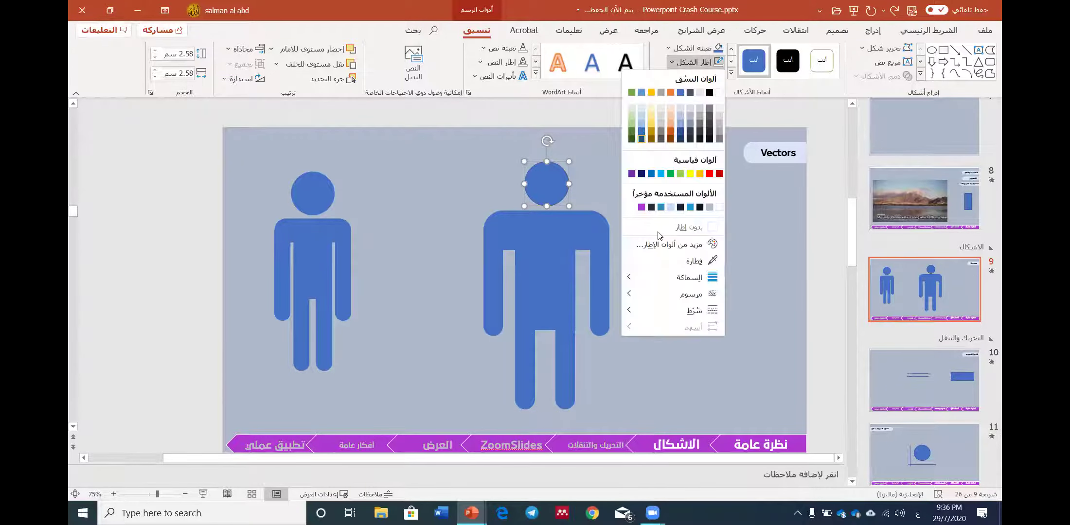
{"action": "left_click", "coordinate": [696, 226]}
Union all figure parts, shrink the result to 7.24 × 3.68 cm, and place it beside the first figure.
{"action": "mouse_move", "coordinate": [436, 145]}
{"action": "left_mouse_down"}
{"action": "mouse_move", "coordinate": [708, 428]}
{"action": "mouse_move", "coordinate": [700, 418]}
{"action": "left_mouse_up"}
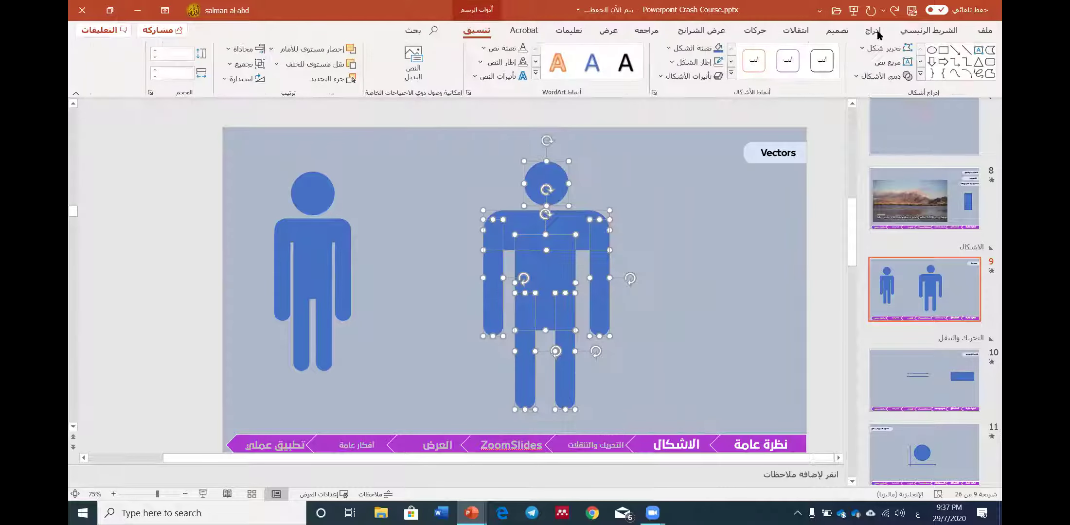
{"action": "left_click", "coordinate": [912, 76]}
{"action": "left_click", "coordinate": [891, 95]}
{"action": "left_click", "coordinate": [672, 220]}
{"action": "left_click_drag", "start_coordinate": [568, 220], "coordinate": [551, 176]}
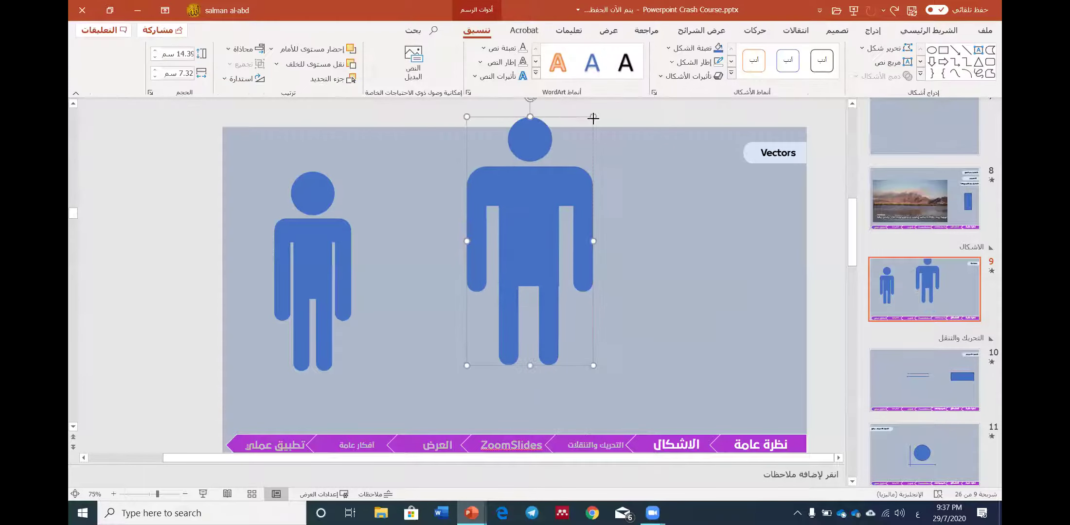
{"action": "left_click_drag", "start_coordinate": [593, 117], "coordinate": [530, 240]}
{"action": "left_click_drag", "start_coordinate": [499, 282], "coordinate": [418, 237]}
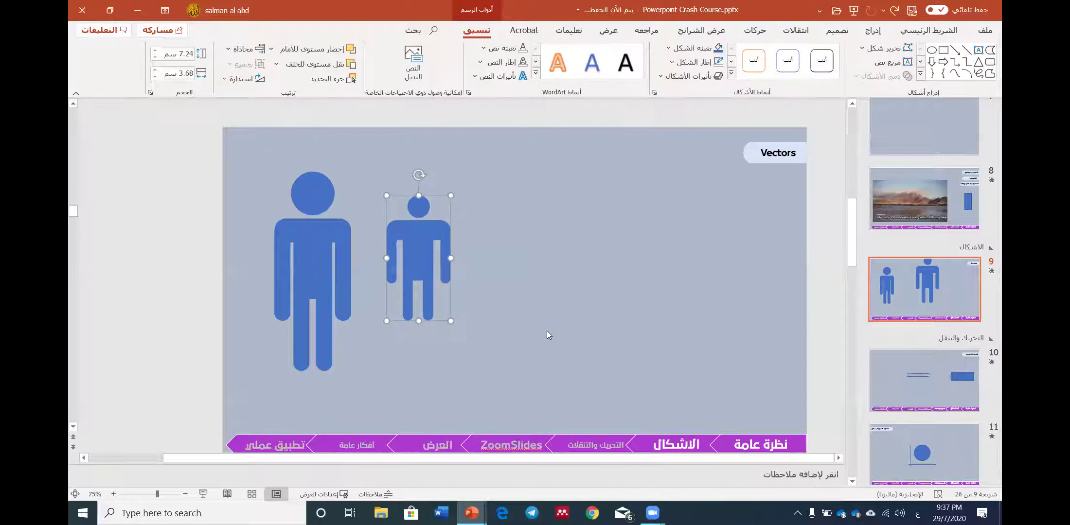
{"action": "left_click", "coordinate": [539, 320]}
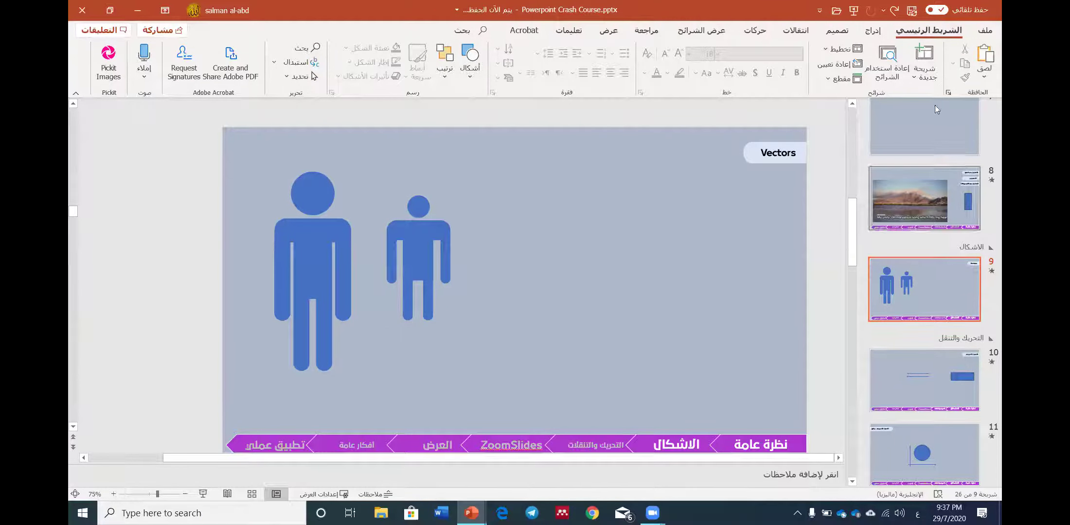
Open the Icons library and insert the network icon.
{"action": "left_click", "coordinate": [875, 32]}
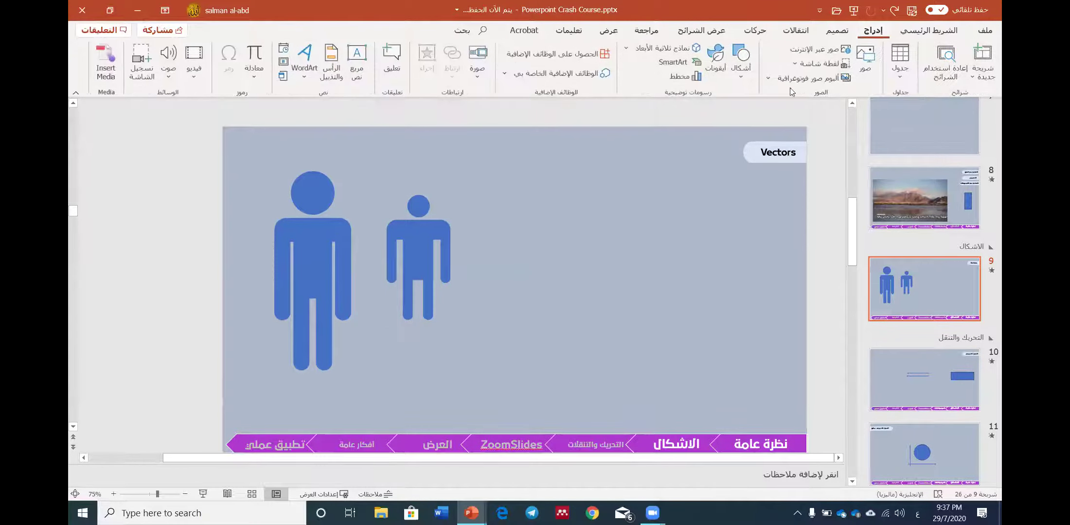
{"action": "left_click", "coordinate": [715, 58]}
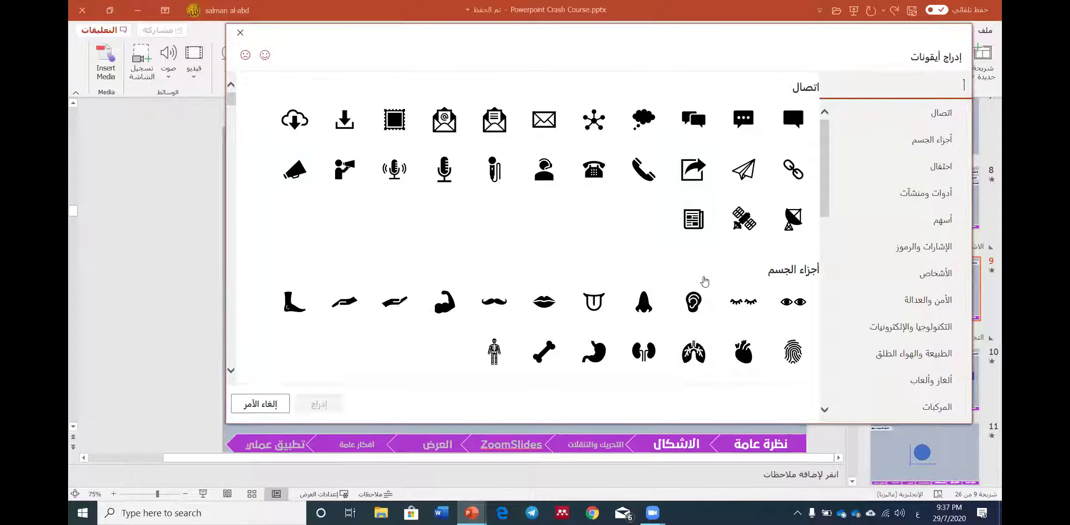
{"action": "scroll", "coordinate": [632, 255], "scroll_direction": "down", "scroll_amount": 3}
{"action": "scroll", "coordinate": [612, 205], "scroll_direction": "up", "scroll_amount": 3}
{"action": "scroll", "coordinate": [607, 239], "scroll_direction": "down", "scroll_amount": 3}
{"action": "scroll", "coordinate": [664, 263], "scroll_direction": "down", "scroll_amount": 2}
{"action": "scroll", "coordinate": [646, 218], "scroll_direction": "up", "scroll_amount": 2}
{"action": "scroll", "coordinate": [616, 149], "scroll_direction": "up", "scroll_amount": 3}
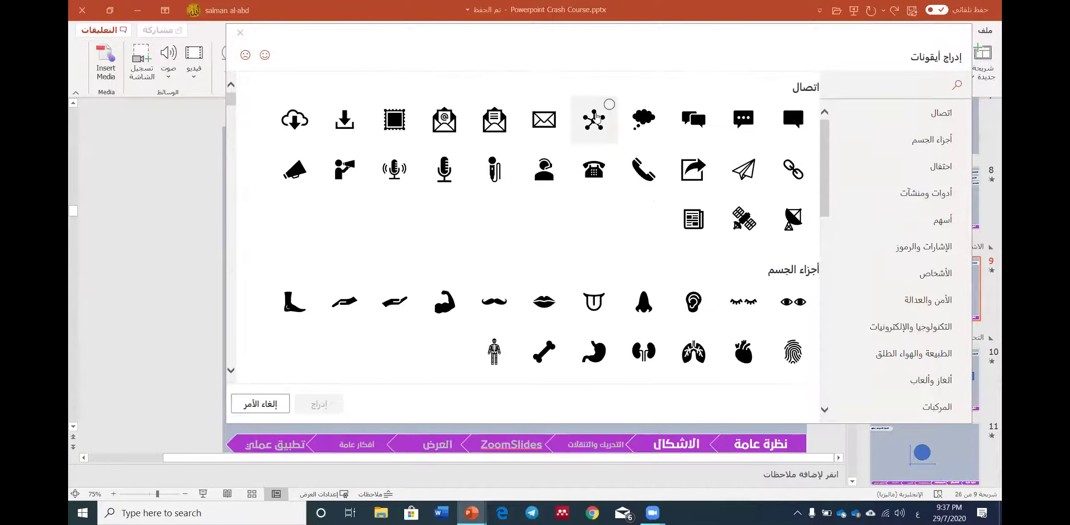
{"action": "left_click", "coordinate": [594, 121]}
{"action": "left_click", "coordinate": [330, 411]}
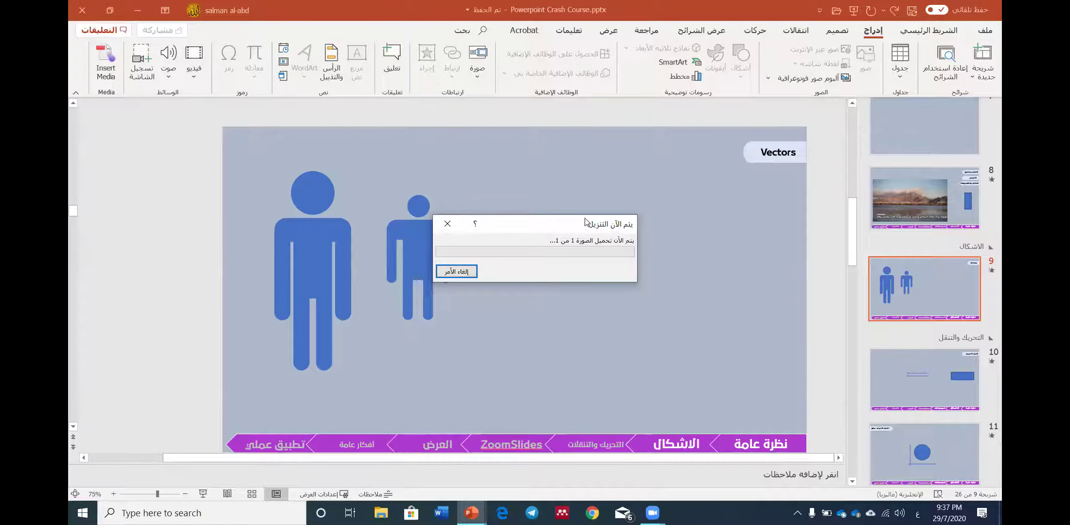
Cancel the network icon download and reopen the icon library.
{"action": "left_click_drag", "start_coordinate": [585, 221], "coordinate": [698, 147]}
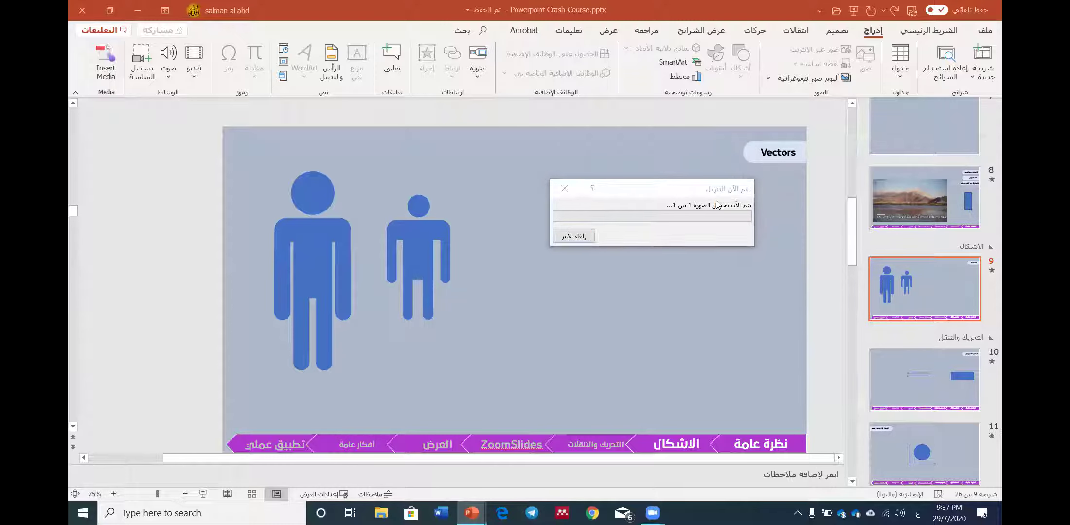
{"action": "left_click", "coordinate": [651, 196]}
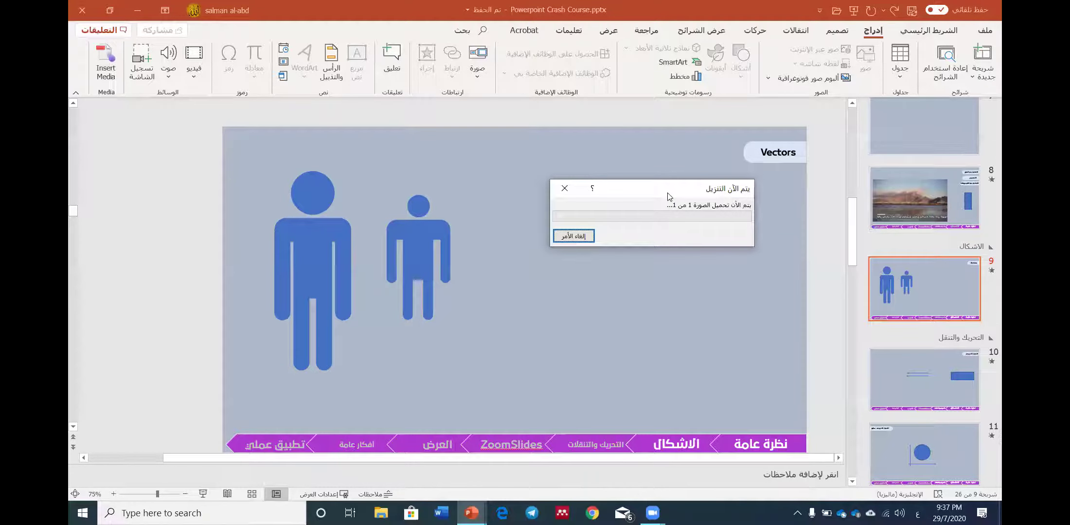
{"action": "left_click_drag", "start_coordinate": [667, 196], "coordinate": [675, 209]}
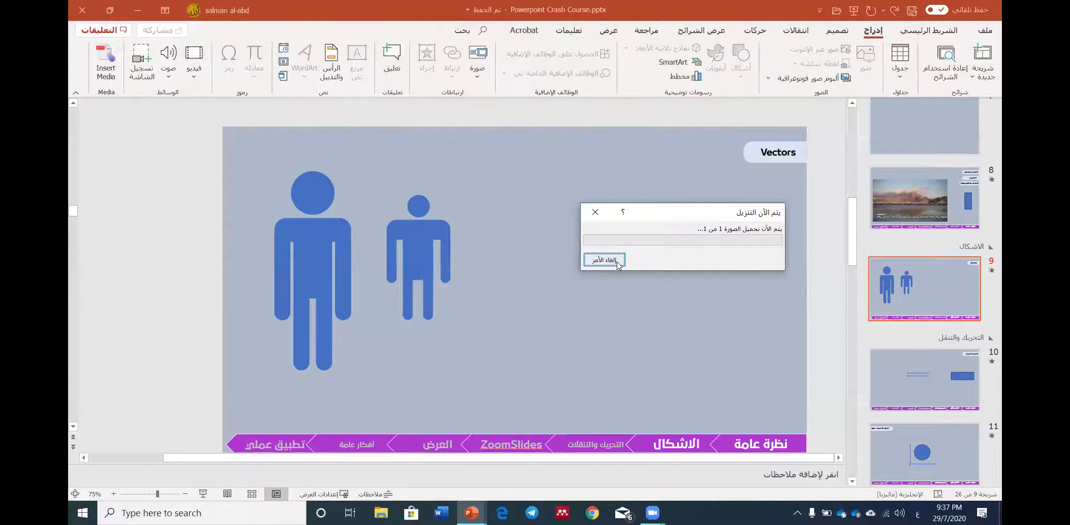
{"action": "left_click", "coordinate": [617, 261]}
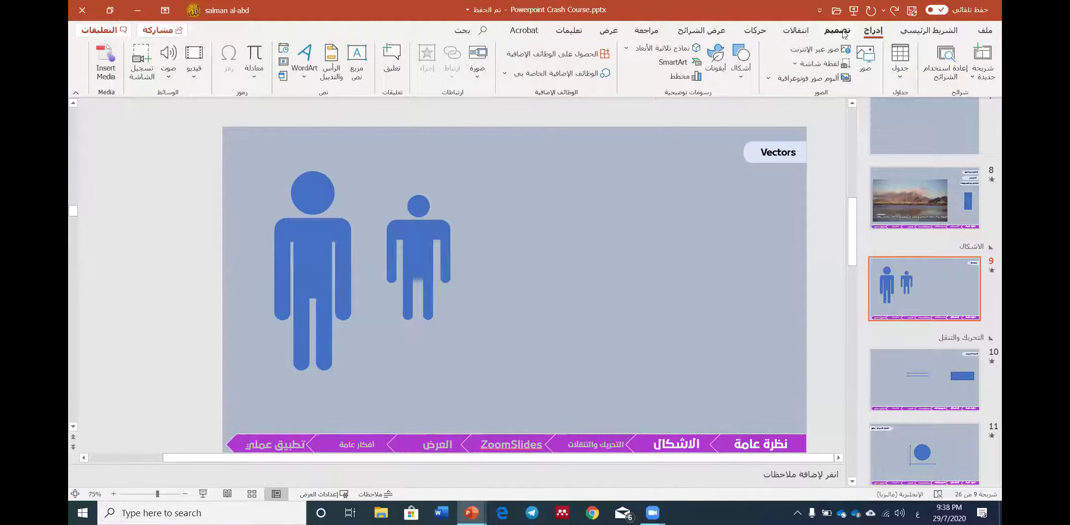
{"action": "left_click", "coordinate": [715, 55]}
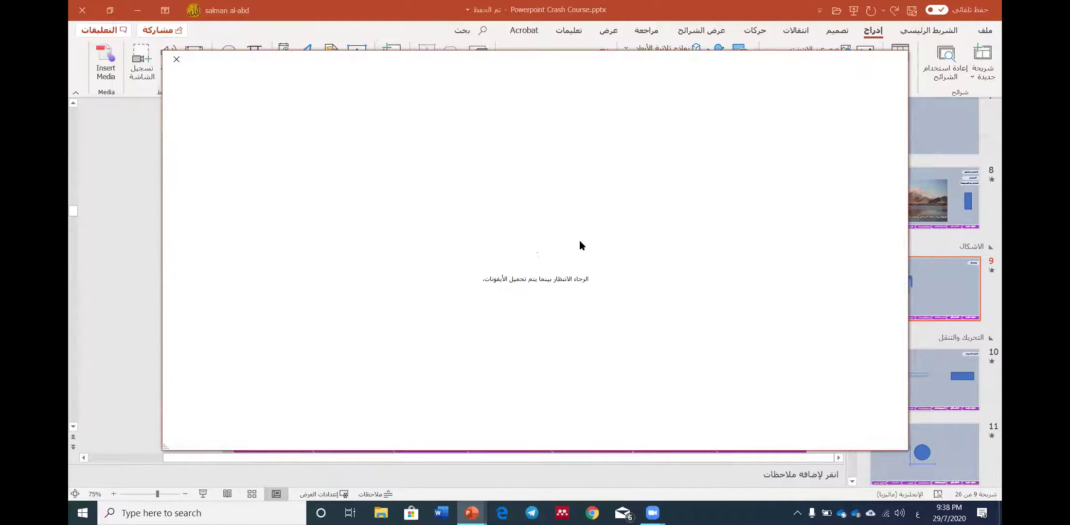
Select the phone icon in Insert Icons and insert it onto slide 9.
{"action": "left_click", "coordinate": [578, 199]}
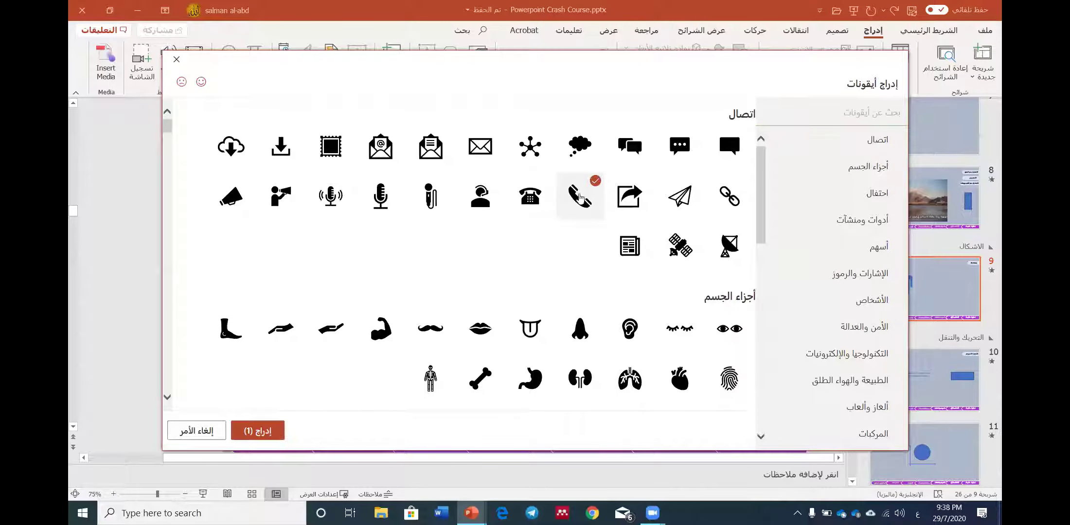
{"action": "left_click", "coordinate": [257, 431]}
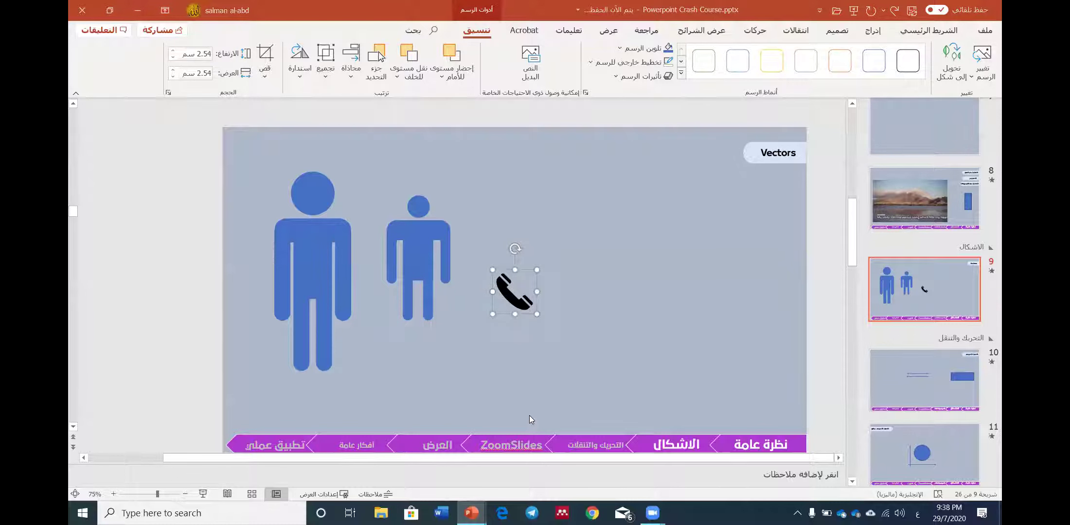
Enlarge the phone icon to 5.61 cm and fill it light blue.
{"action": "left_click_drag", "start_coordinate": [536, 270], "coordinate": [590, 217]}
{"action": "left_click_drag", "start_coordinate": [535, 295], "coordinate": [551, 288]}
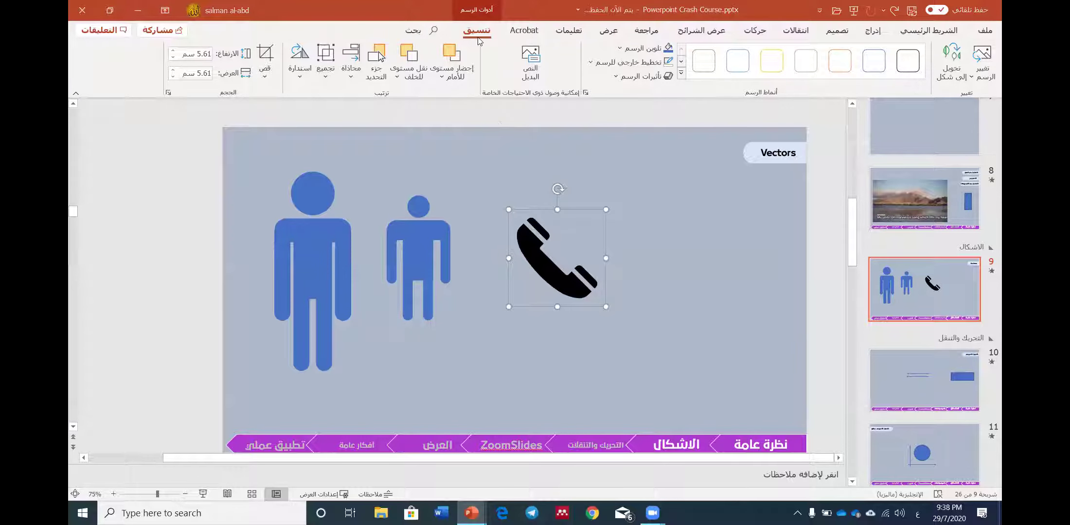
{"action": "left_click", "coordinate": [645, 48]}
{"action": "left_click", "coordinate": [639, 195]}
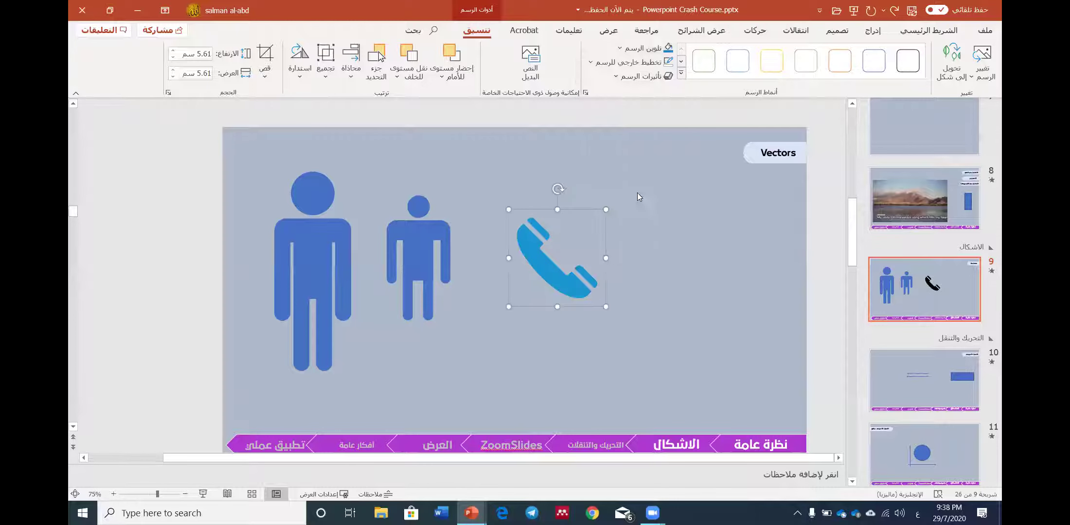
{"action": "left_click", "coordinate": [640, 62]}
{"action": "left_click", "coordinate": [641, 48]}
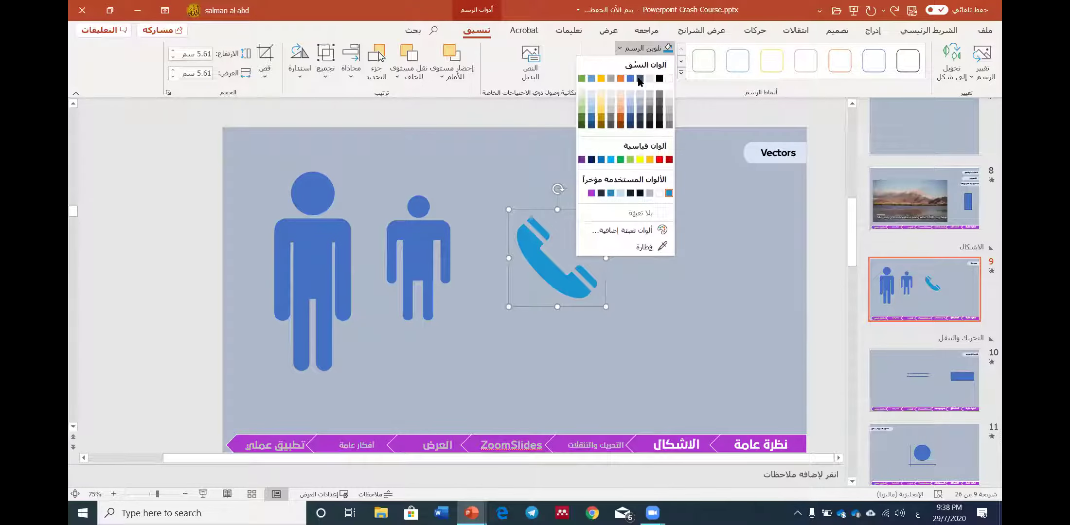
{"action": "left_click", "coordinate": [620, 79]}
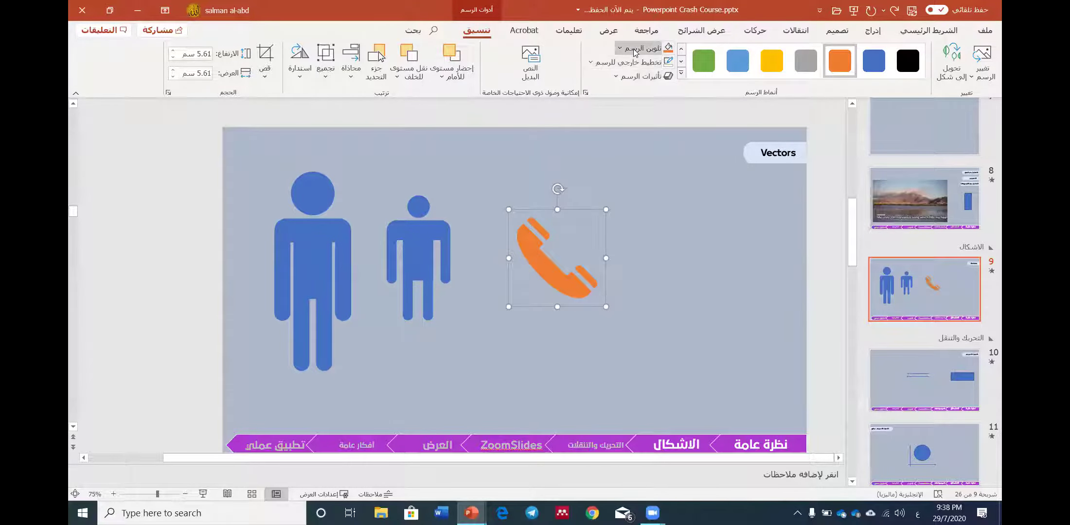
{"action": "left_click", "coordinate": [643, 48]}
{"action": "left_click", "coordinate": [592, 78]}
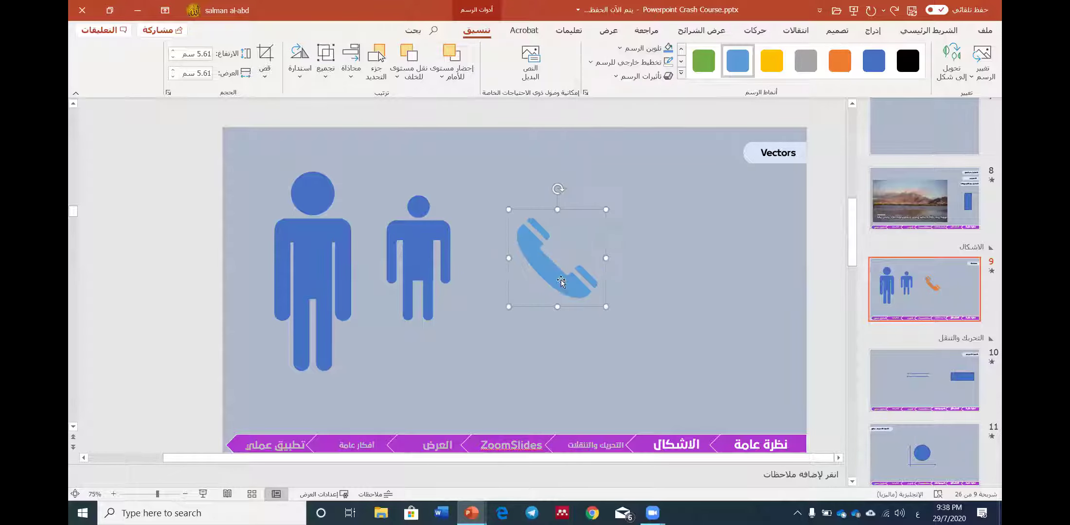
Shrink the phone icon to 4.28 cm below the Vectors label, move both figures off-slide left, and switch to Chrome.
{"action": "left_click_drag", "start_coordinate": [607, 208], "coordinate": [583, 233]}
{"action": "left_click_drag", "start_coordinate": [560, 282], "coordinate": [750, 245]}
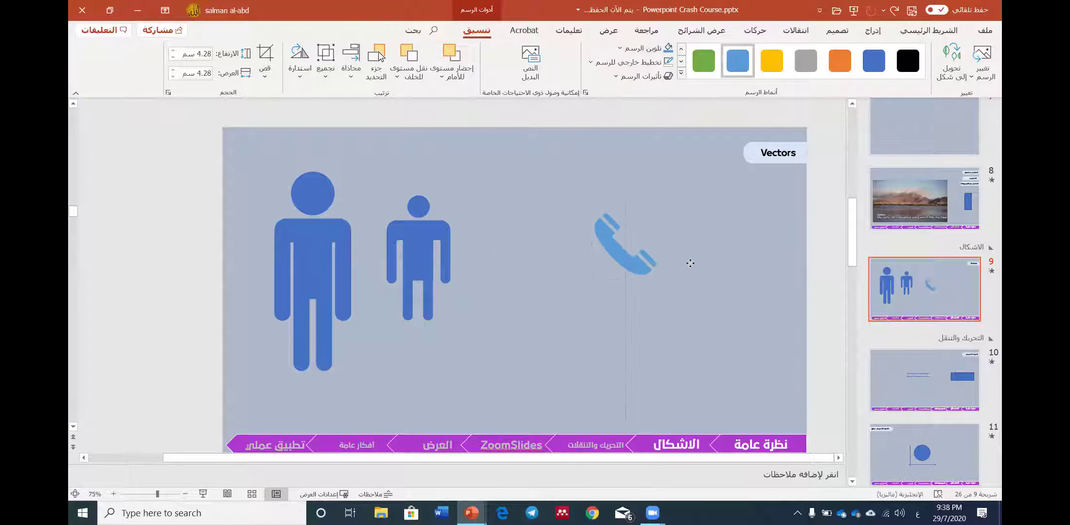
{"action": "mouse_move", "coordinate": [441, 251]}
{"action": "left_mouse_down"}
{"action": "mouse_move", "coordinate": [272, 223]}
{"action": "mouse_move", "coordinate": [162, 175]}
{"action": "left_mouse_up"}
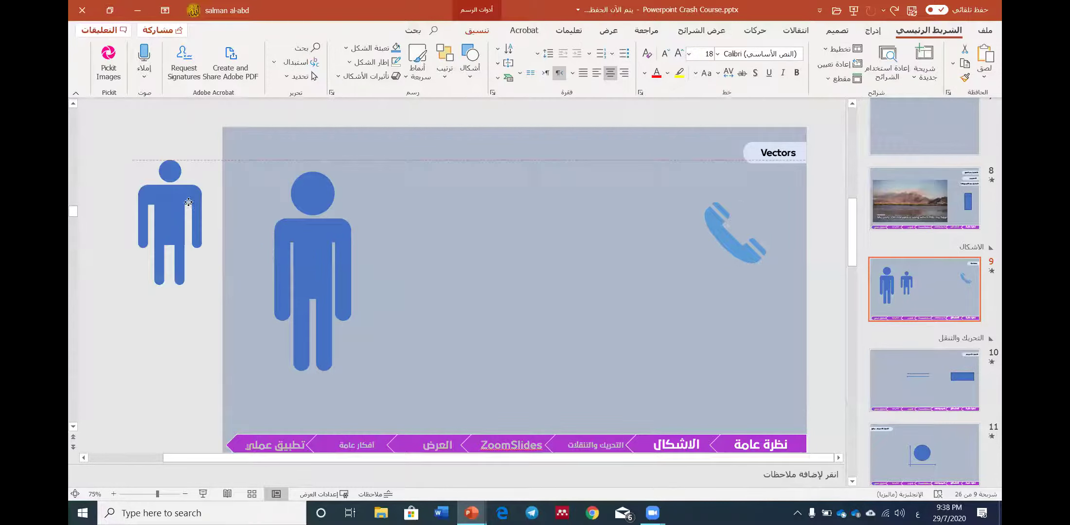
{"action": "left_click_drag", "start_coordinate": [298, 250], "coordinate": [158, 256]}
{"action": "left_click", "coordinate": [297, 239]}
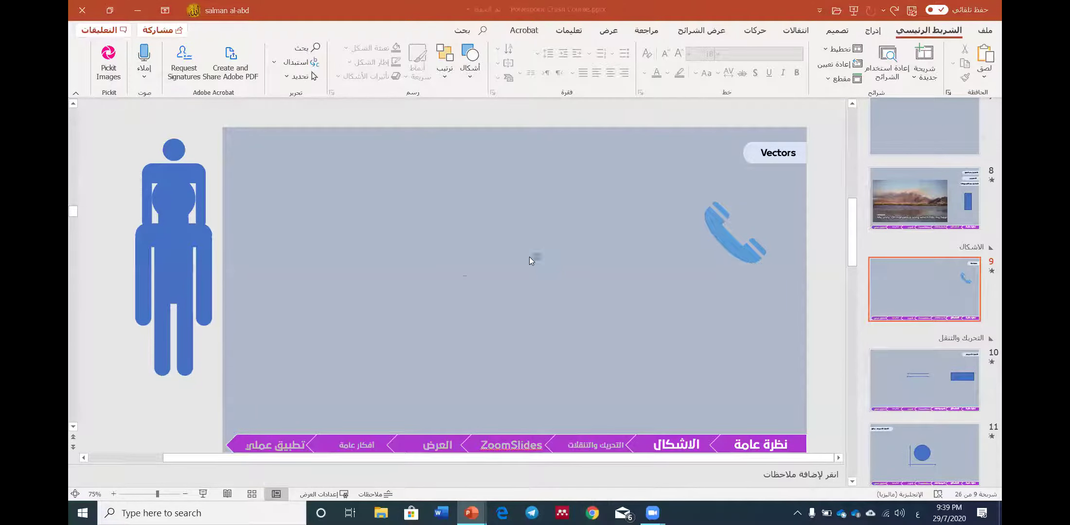
{"action": "key", "text": "alt+Tab"}
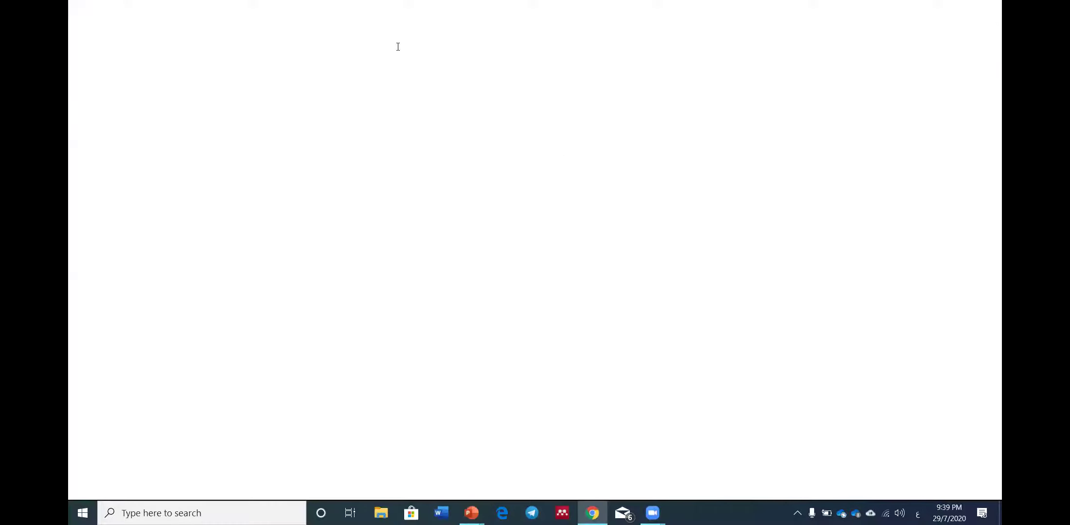
Search Google Images for 'whatsapp icon'.
{"action": "left_click", "coordinate": [420, 32]}
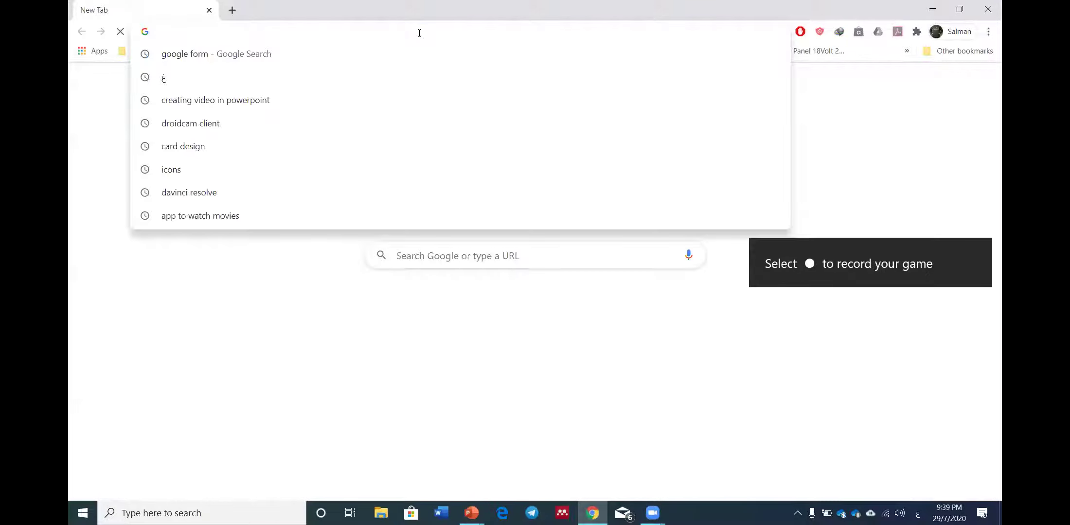
{"action": "type", "text": "ص"}
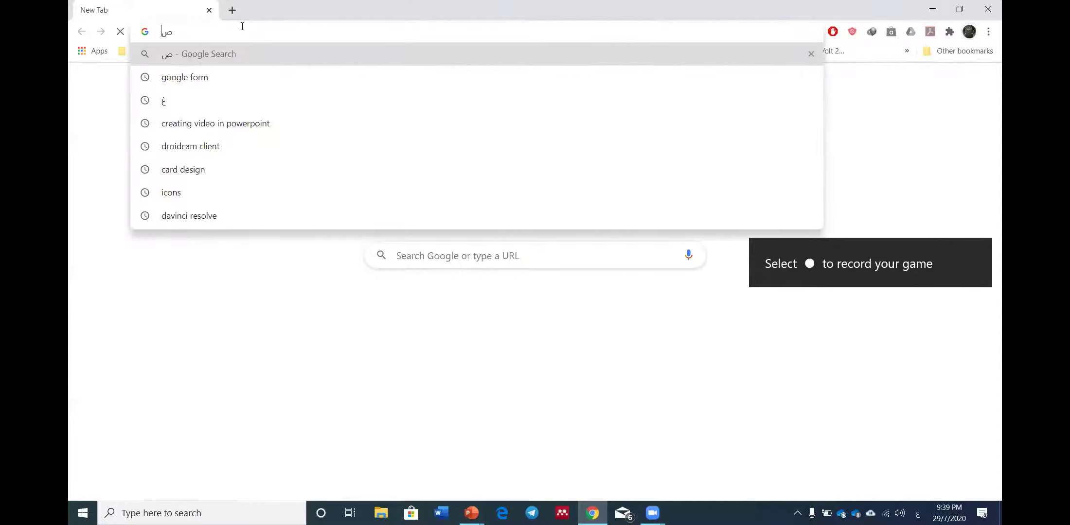
{"action": "type", "text": "اw"}
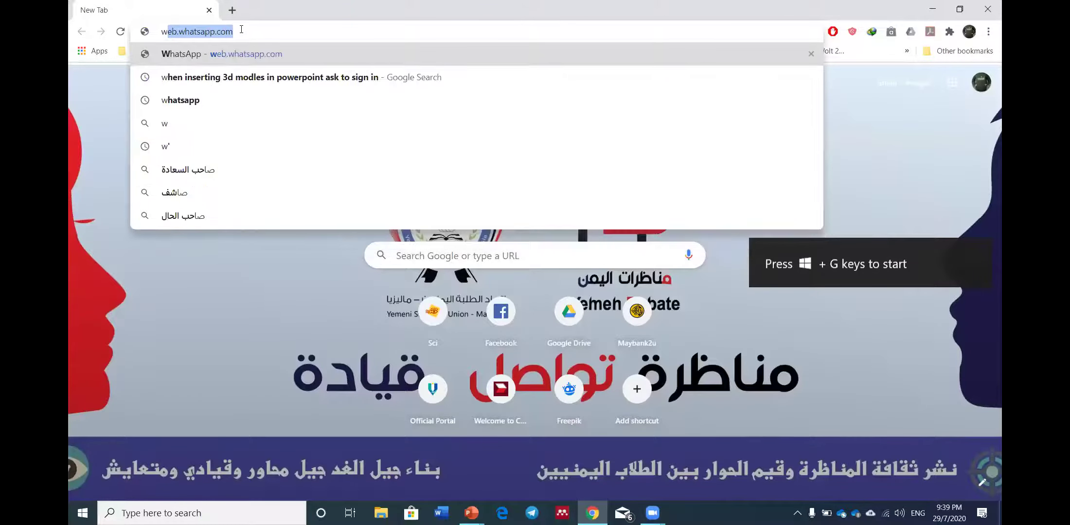
{"action": "type", "text": "hta"}
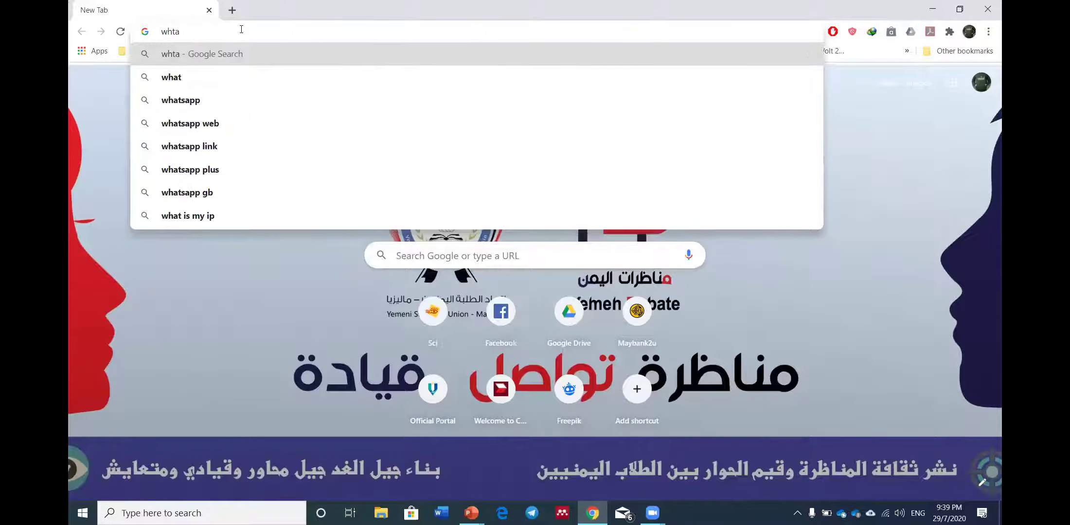
{"action": "key", "text": "Down"}
{"action": "type", "text": "sapp i"}
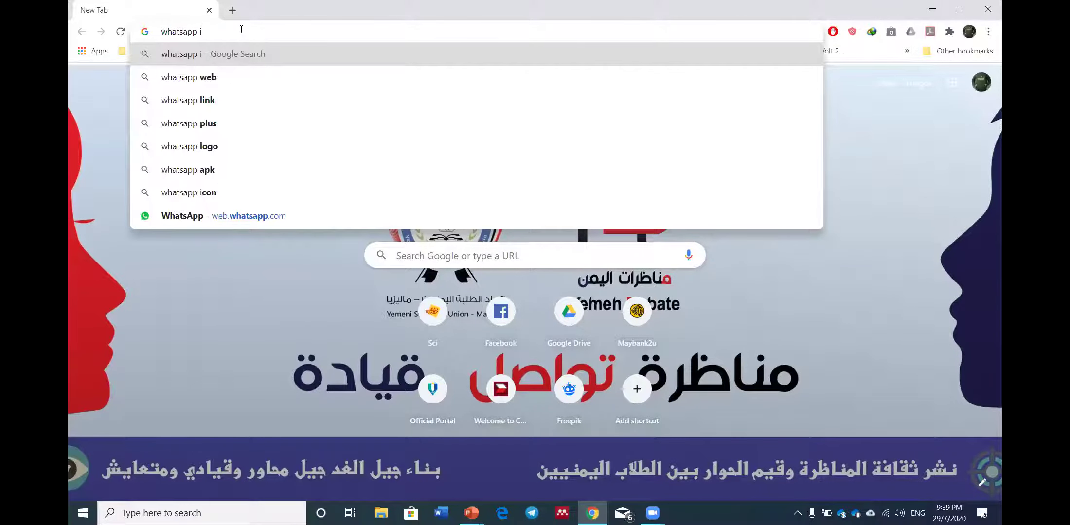
{"action": "type", "text": "con"}
{"action": "key", "text": "Return"}
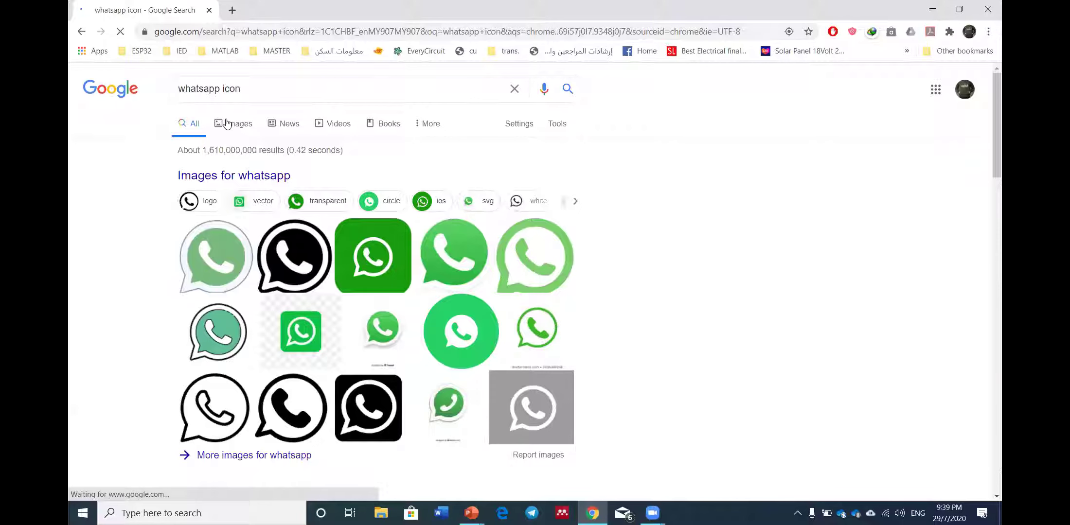
{"action": "left_click", "coordinate": [229, 123]}
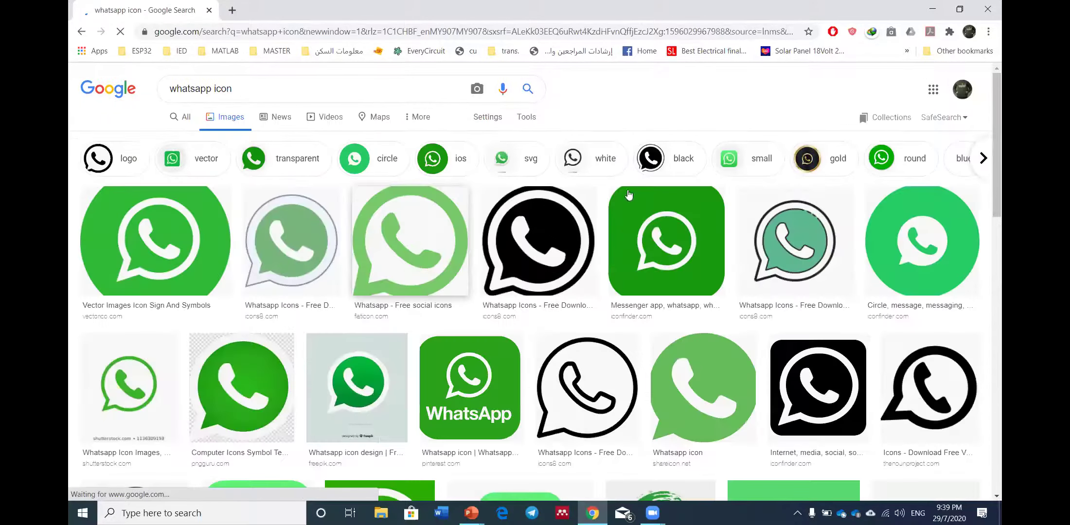
Open the preview of the Freepik 'Whatsapp icon design' result.
{"action": "scroll", "coordinate": [494, 226], "scroll_direction": "down", "scroll_amount": 5}
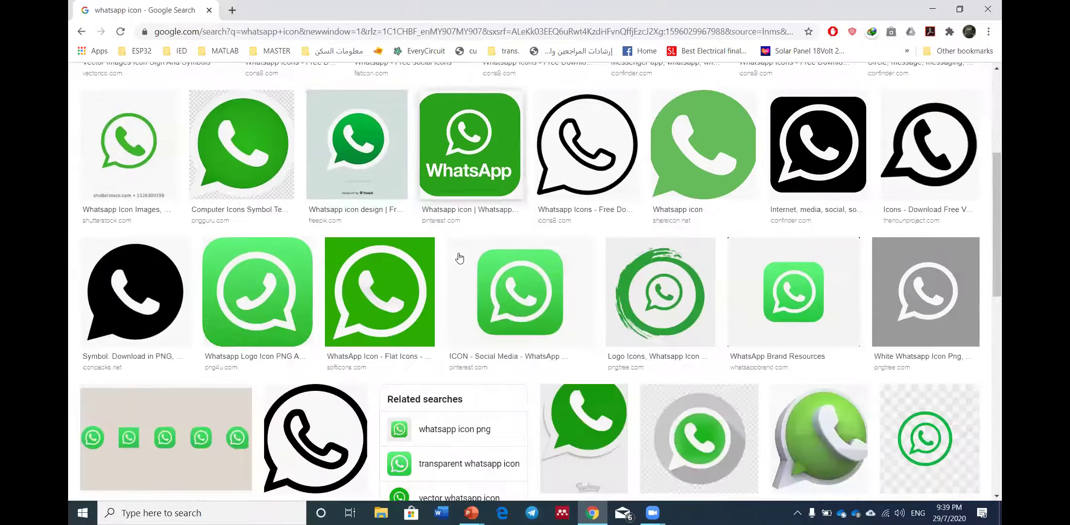
{"action": "left_click", "coordinate": [373, 128]}
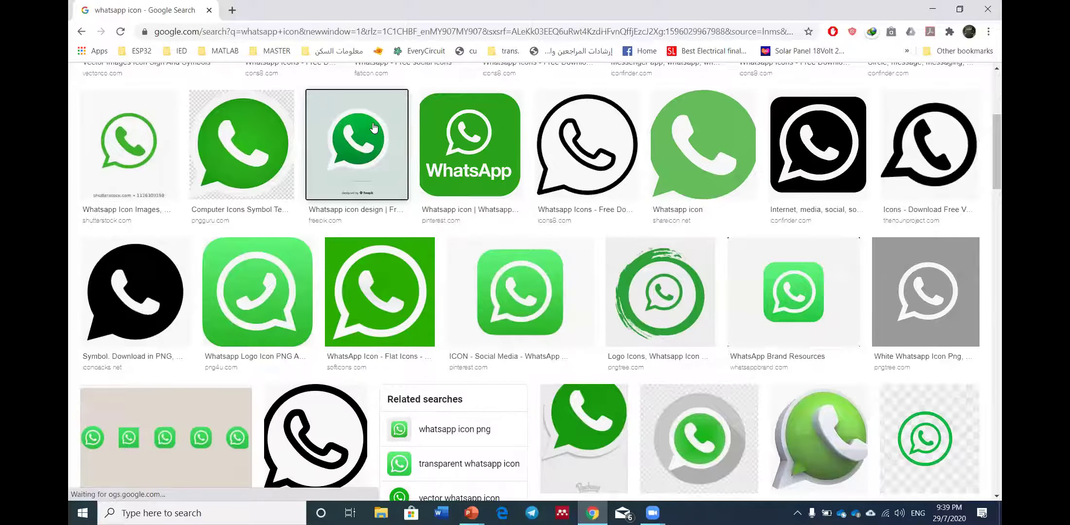
{"action": "scroll", "coordinate": [353, 229], "scroll_direction": "down", "scroll_amount": 1}
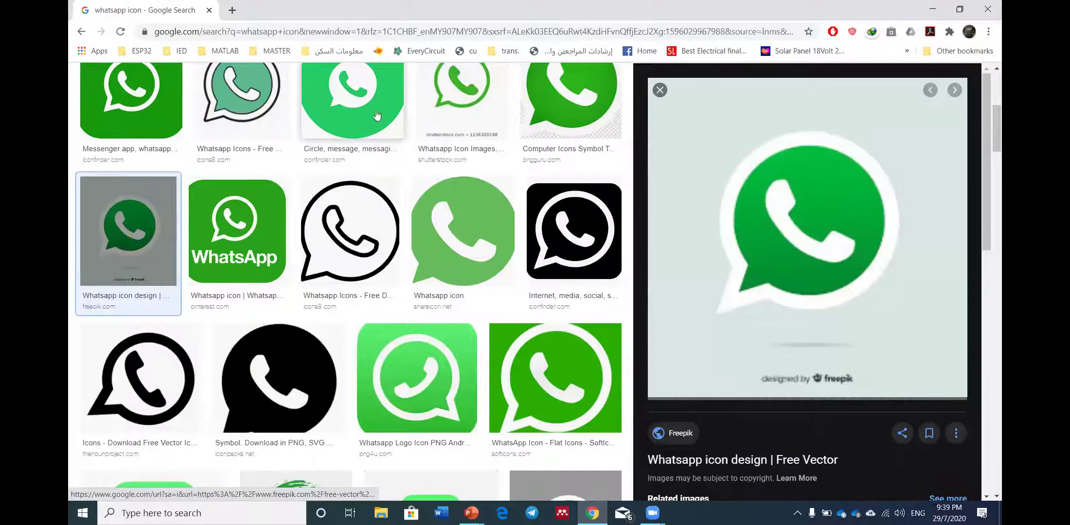
{"action": "scroll", "coordinate": [560, 185], "scroll_direction": "up", "scroll_amount": 2}
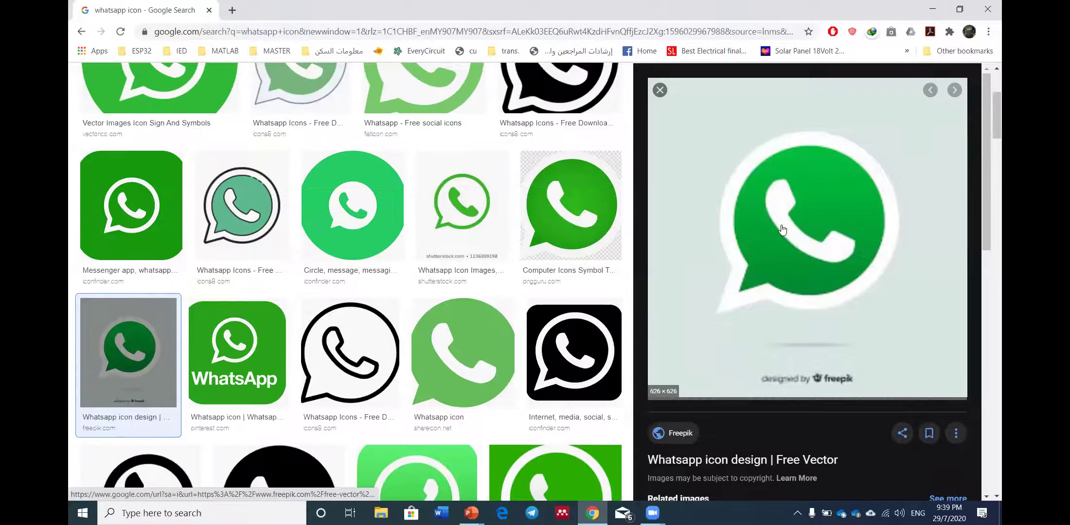
{"action": "scroll", "coordinate": [532, 248], "scroll_direction": "up", "scroll_amount": 2}
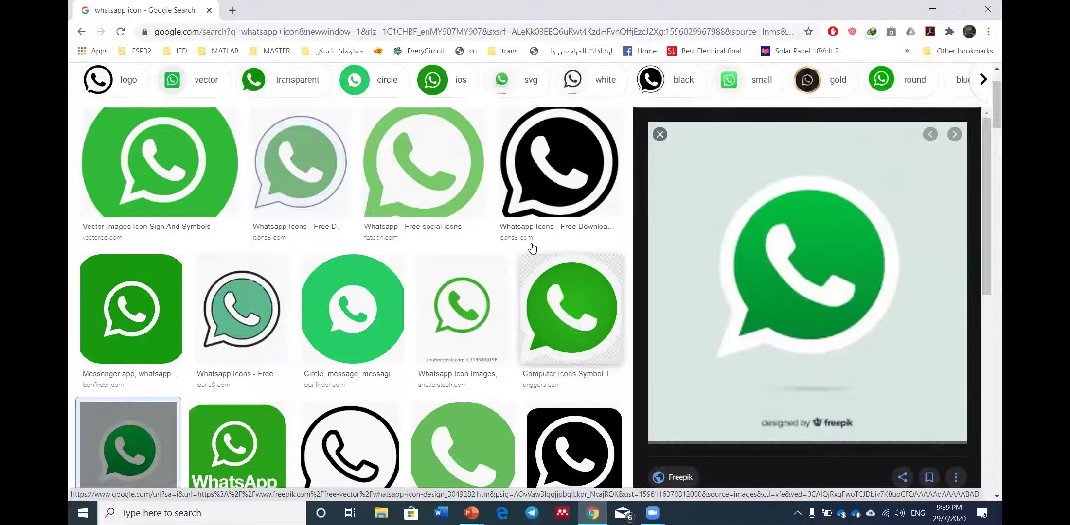
{"action": "scroll", "coordinate": [532, 248], "scroll_direction": "up", "scroll_amount": 1}
Drag the WhatsApp icon image onto slide 9, enlarge it and move it upper-left.
{"action": "mouse_move", "coordinate": [791, 277]}
{"action": "left_mouse_down"}
{"action": "mouse_move", "coordinate": [486, 515]}
{"action": "mouse_move", "coordinate": [209, 462]}
{"action": "mouse_move", "coordinate": [395, 247]}
{"action": "left_mouse_up"}
{"action": "left_click_drag", "start_coordinate": [575, 238], "coordinate": [652, 166]}
{"action": "left_click_drag", "start_coordinate": [531, 261], "coordinate": [323, 228]}
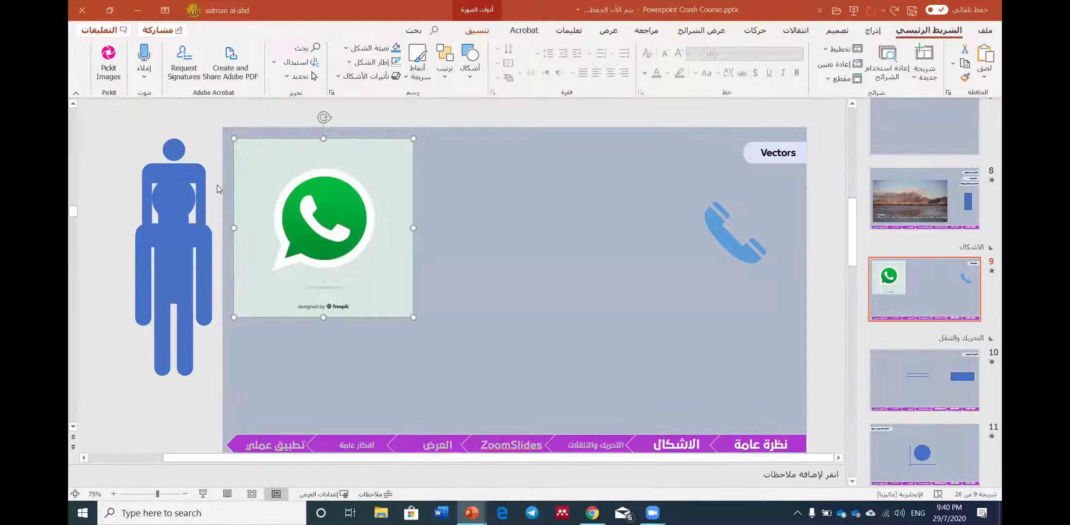
Undo an extra WhatsApp image copy dropped on the slide, then select the blue phone icon.
{"action": "key", "text": "alt+Tab"}
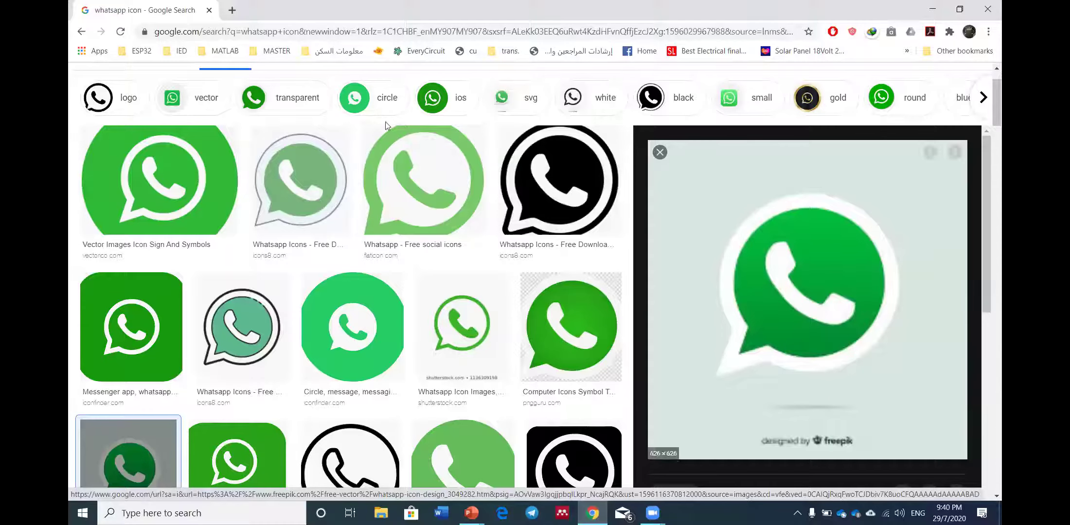
{"action": "mouse_move", "coordinate": [579, 323]}
{"action": "left_mouse_down"}
{"action": "mouse_move", "coordinate": [453, 231]}
{"action": "mouse_move", "coordinate": [471, 511]}
{"action": "left_mouse_up"}
{"action": "mouse_move", "coordinate": [231, 472]}
{"action": "left_mouse_down"}
{"action": "mouse_move", "coordinate": [515, 217]}
{"action": "mouse_move", "coordinate": [536, 286]}
{"action": "left_mouse_up"}
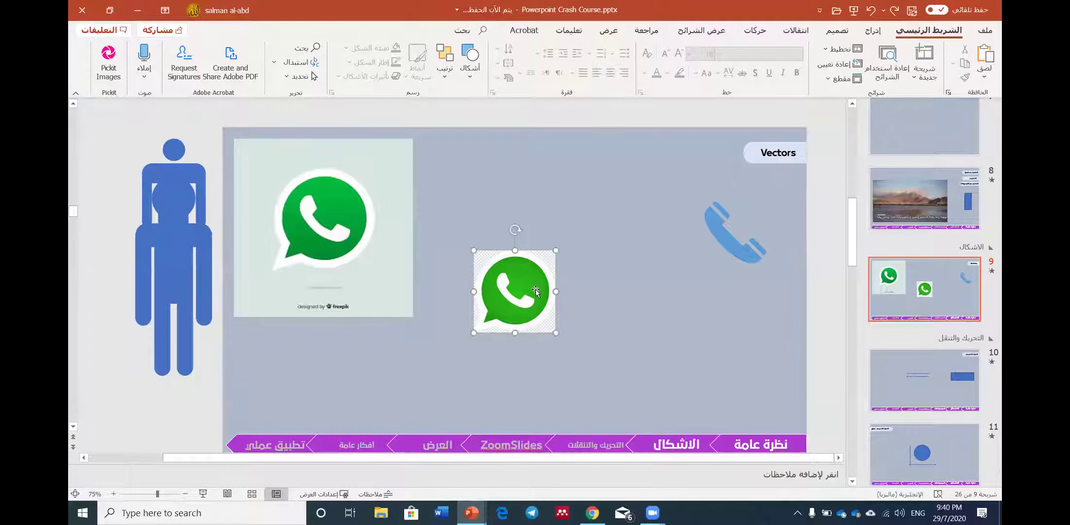
{"action": "key", "text": "ctrl+z"}
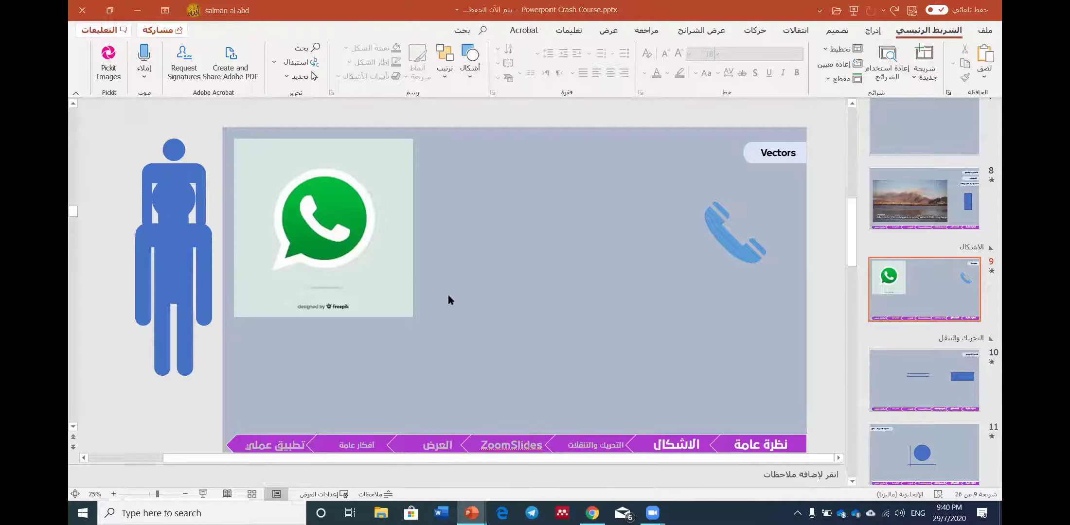
{"action": "left_click", "coordinate": [735, 240]}
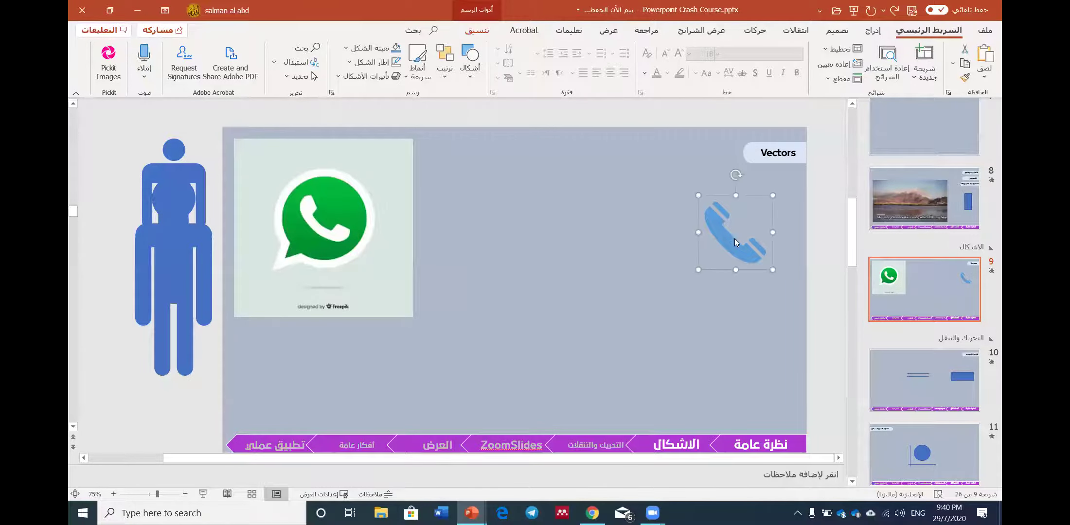
Move the phone icon to the slide's lower-left corner.
{"action": "key", "text": "Delete"}
{"action": "key", "text": "ctrl+z"}
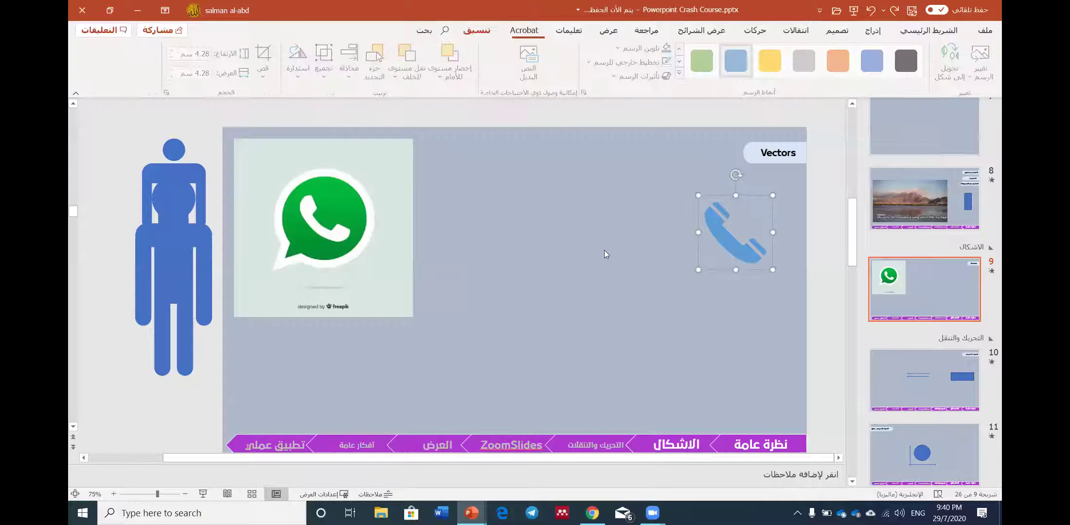
{"action": "key", "text": "ctrl+z"}
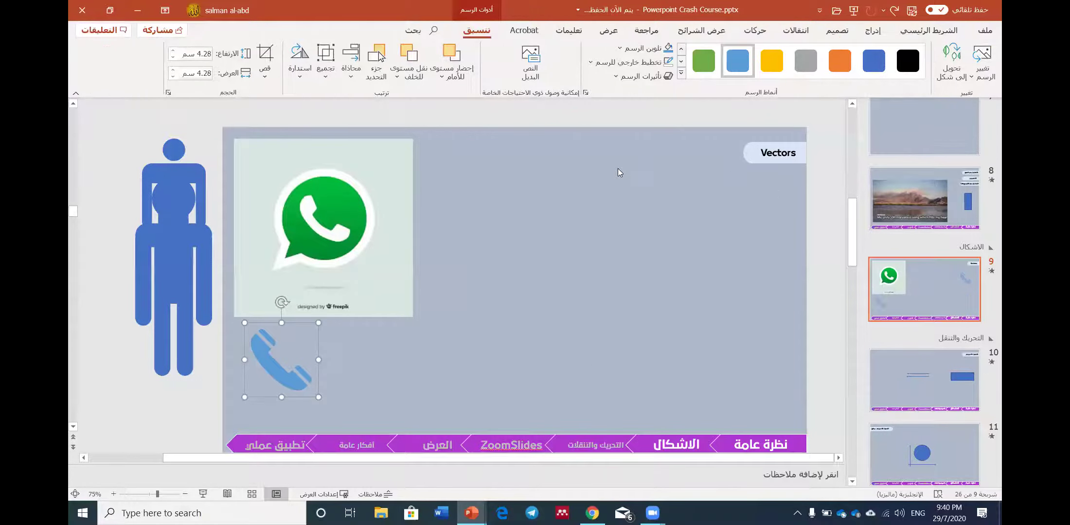
{"action": "left_click", "coordinate": [620, 172]}
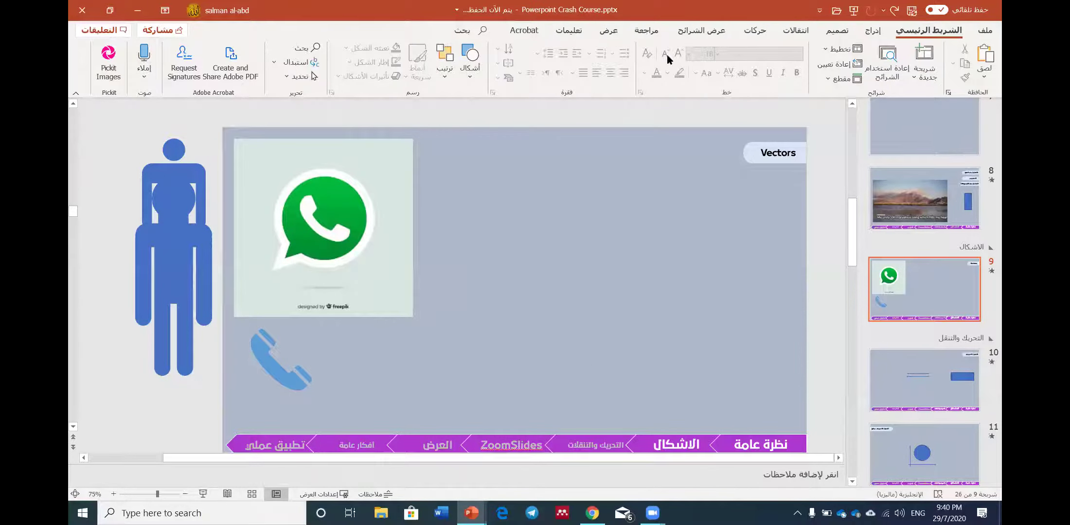
Draw a blue circle and a triangle rotated as a tail at its lower-left edge.
{"action": "left_click", "coordinate": [470, 66]}
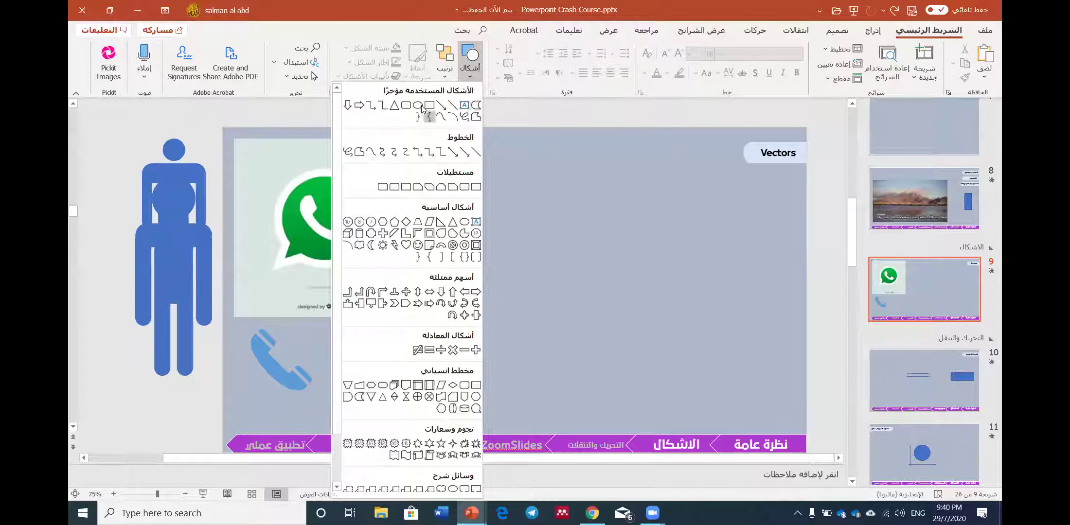
{"action": "left_click", "coordinate": [418, 105]}
{"action": "mouse_move", "coordinate": [528, 182]}
{"action": "left_mouse_down"}
{"action": "mouse_move", "coordinate": [605, 265]}
{"action": "mouse_move", "coordinate": [602, 254]}
{"action": "left_mouse_up"}
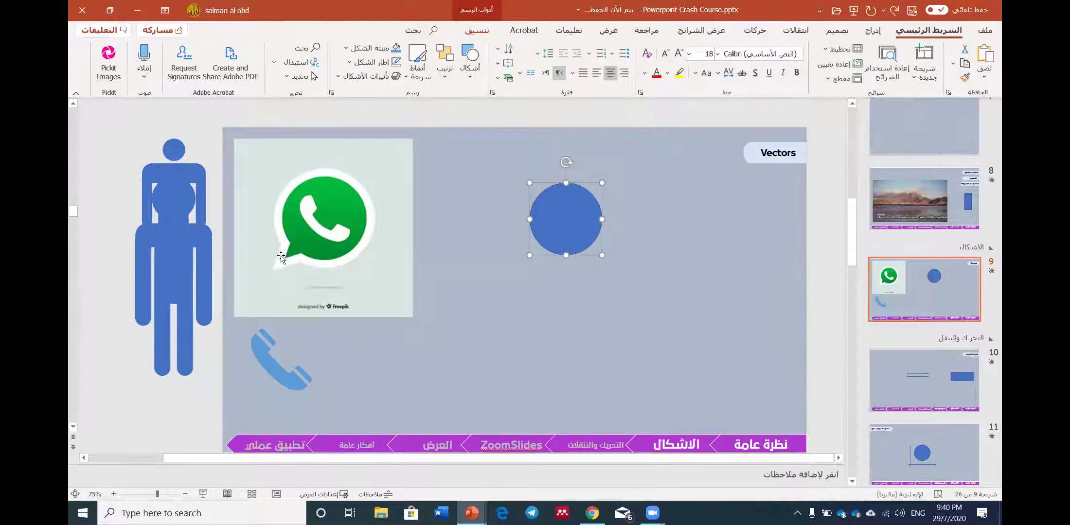
{"action": "left_click", "coordinate": [470, 70]}
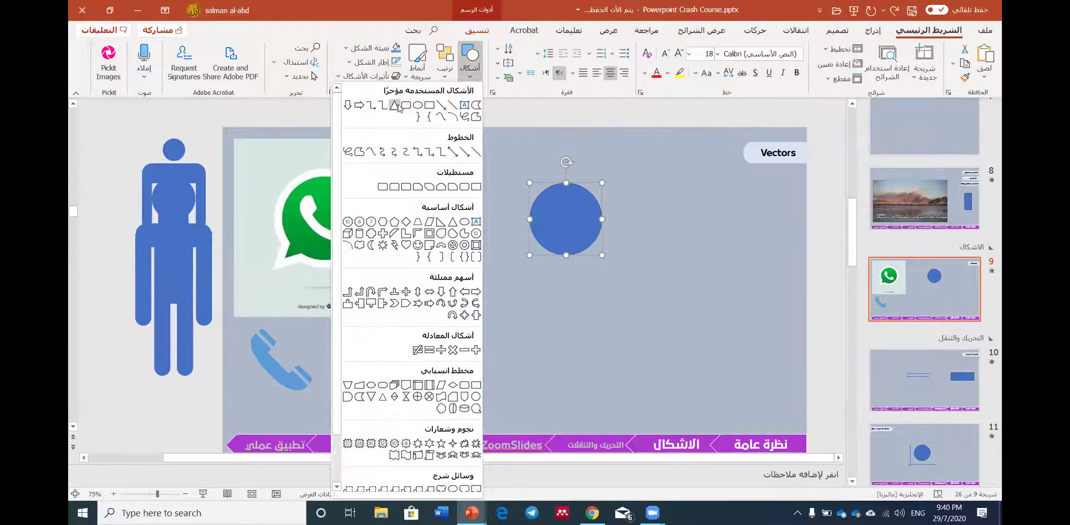
{"action": "left_click", "coordinate": [394, 104]}
{"action": "left_click_drag", "start_coordinate": [514, 227], "coordinate": [570, 276]}
{"action": "mouse_move", "coordinate": [543, 209]}
{"action": "left_mouse_down"}
{"action": "mouse_move", "coordinate": [489, 246]}
{"action": "mouse_move", "coordinate": [492, 289]}
{"action": "mouse_move", "coordinate": [545, 270]}
{"action": "mouse_move", "coordinate": [289, 259]}
{"action": "mouse_move", "coordinate": [280, 238]}
{"action": "left_mouse_up"}
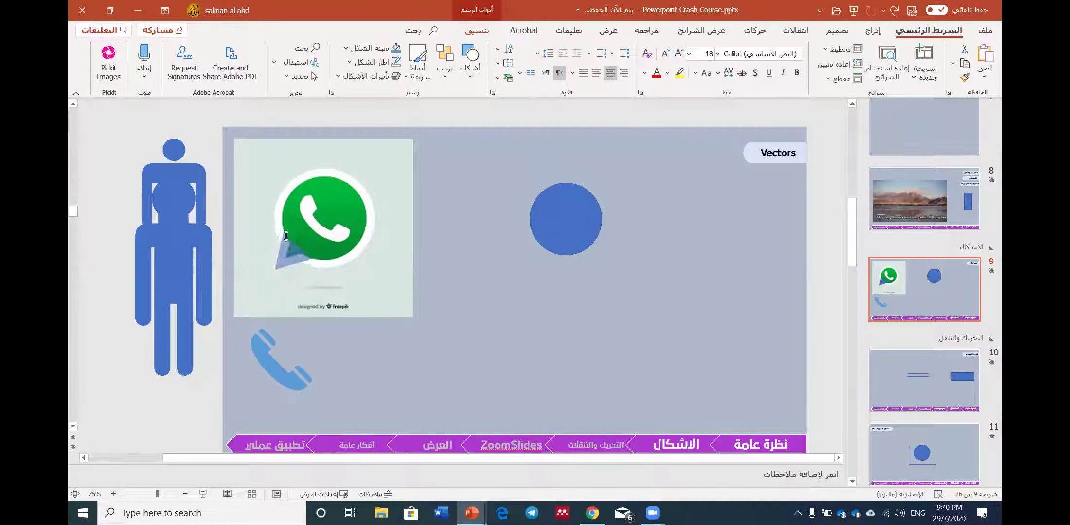
{"action": "left_click_drag", "start_coordinate": [265, 277], "coordinate": [286, 257]}
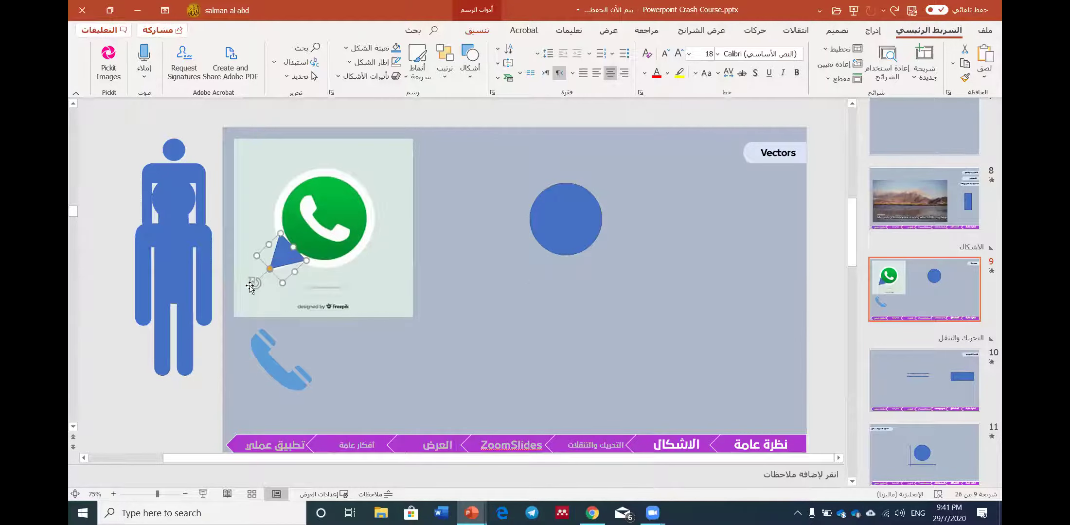
{"action": "left_click_drag", "start_coordinate": [255, 287], "coordinate": [254, 286]}
{"action": "left_click_drag", "start_coordinate": [289, 254], "coordinate": [537, 240]}
{"action": "left_click", "coordinate": [460, 249]}
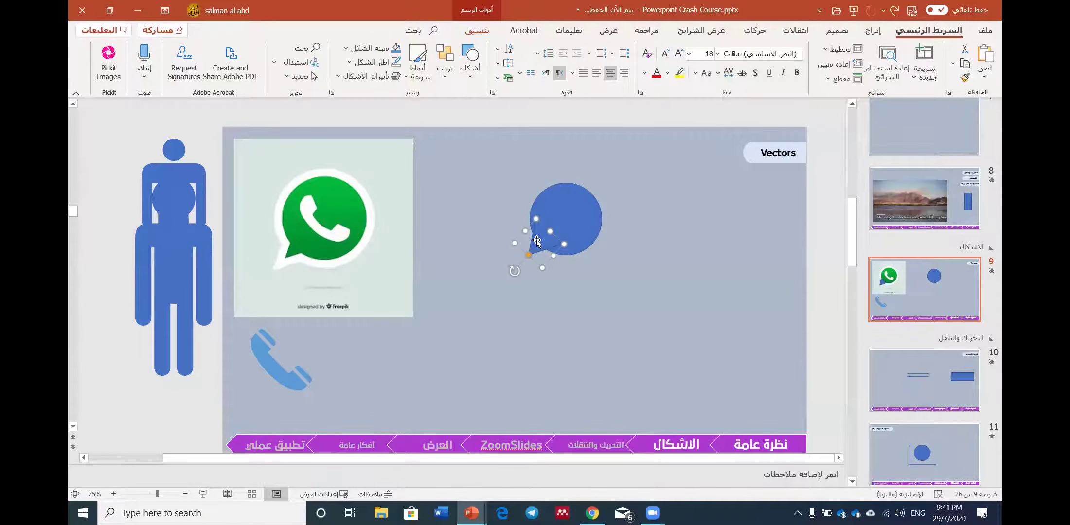
Try the Shape Format outline and fill options, keeping the circle's blue fill.
{"action": "left_click", "coordinate": [468, 70]}
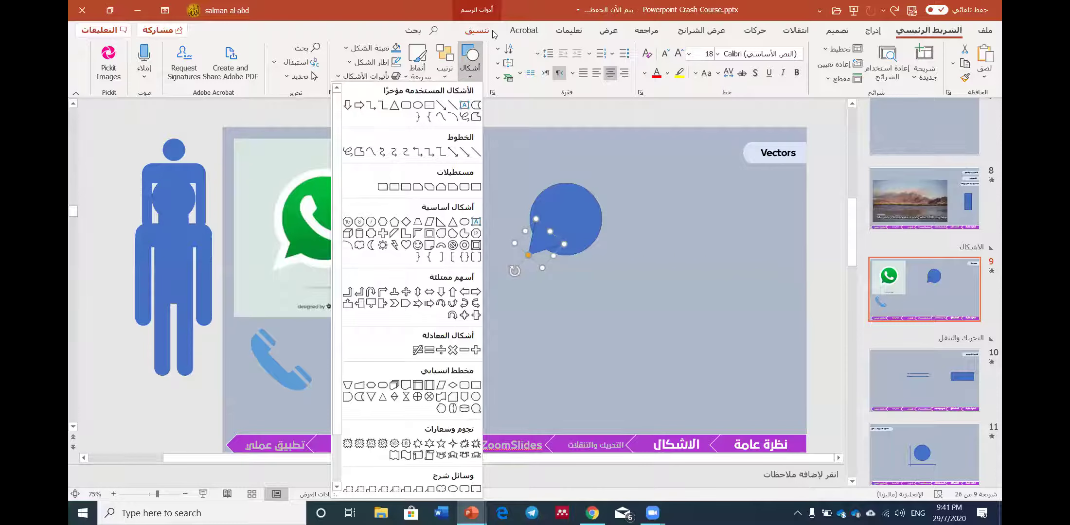
{"action": "left_click", "coordinate": [492, 32]}
{"action": "left_click", "coordinate": [695, 63]}
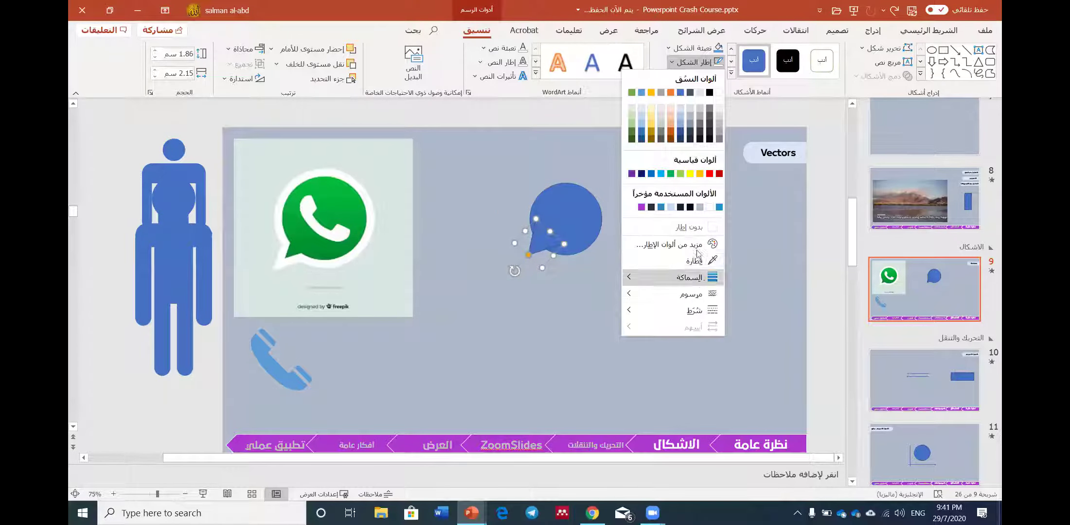
{"action": "key", "text": "Escape"}
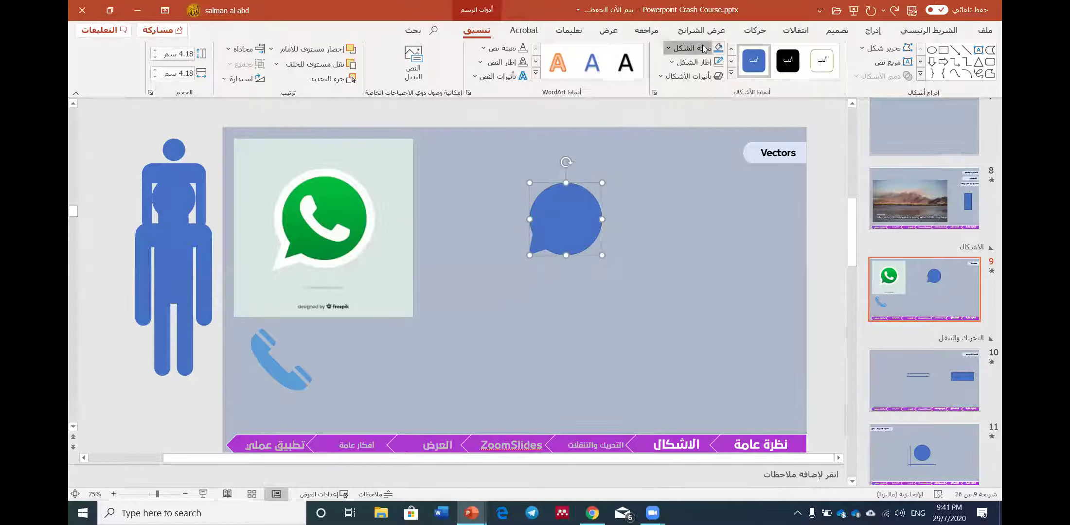
{"action": "left_click", "coordinate": [702, 47]}
{"action": "left_click", "coordinate": [700, 220]}
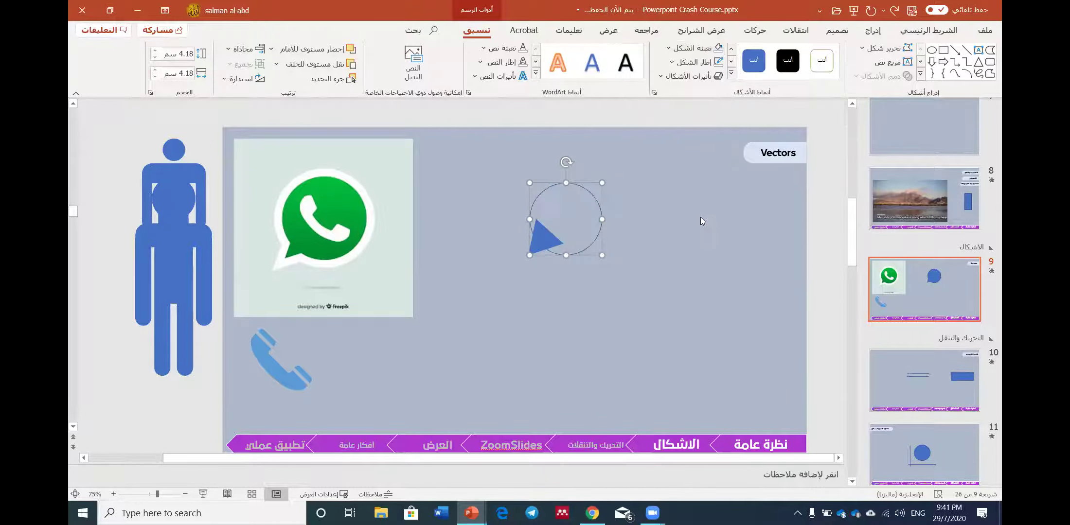
{"action": "key", "text": "ctrl+z"}
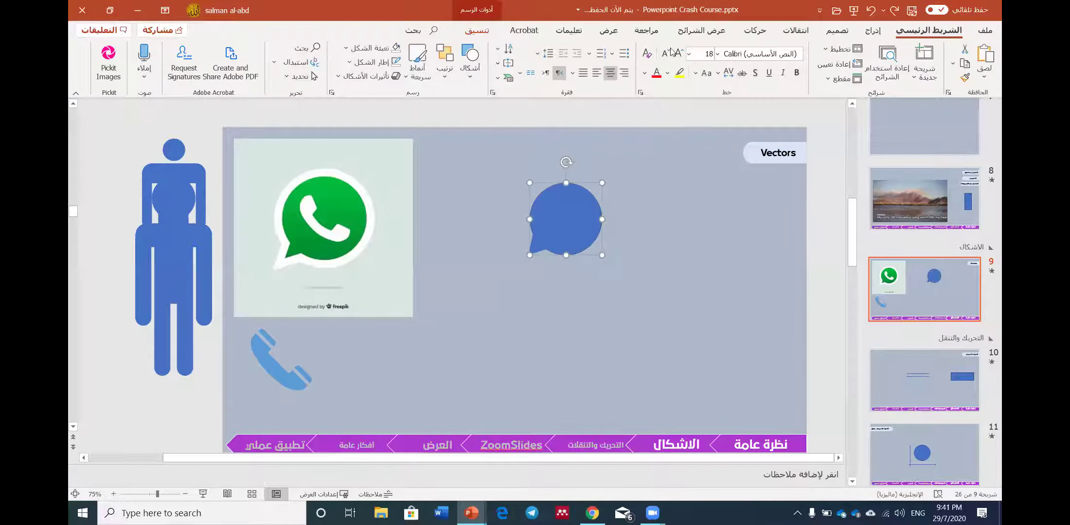
{"action": "left_click", "coordinate": [476, 31]}
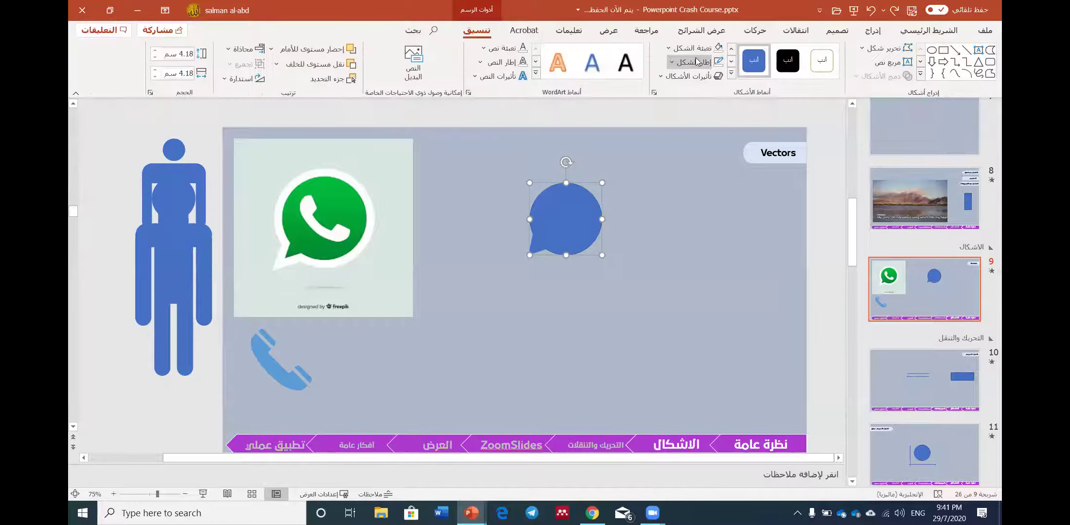
{"action": "left_click", "coordinate": [698, 62]}
{"action": "left_click", "coordinate": [681, 230]}
{"action": "left_click", "coordinate": [535, 269]}
Select the circle and triangle and Union them into one speech bubble.
{"action": "left_click", "coordinate": [515, 269]}
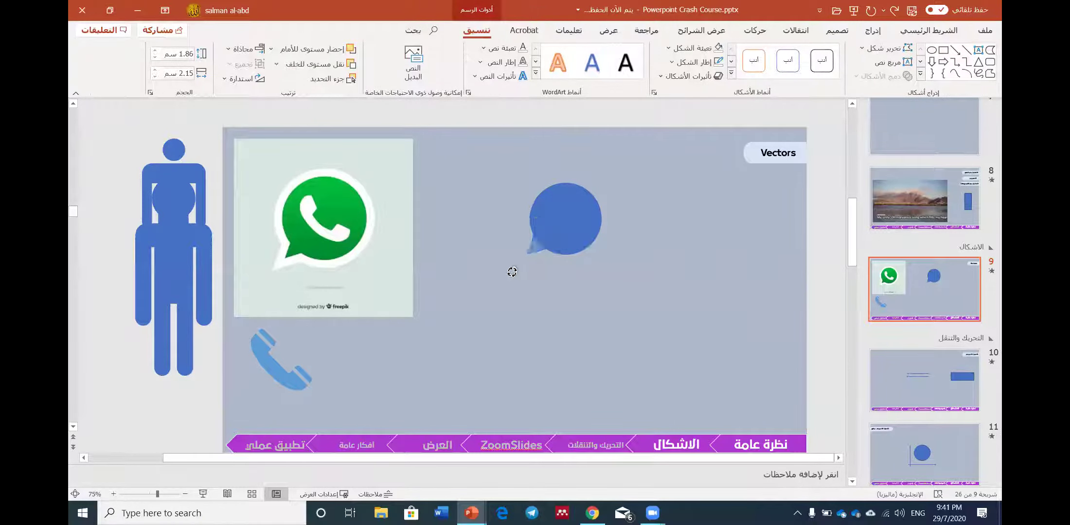
{"action": "left_click", "coordinate": [557, 281]}
{"action": "left_click", "coordinate": [595, 192]}
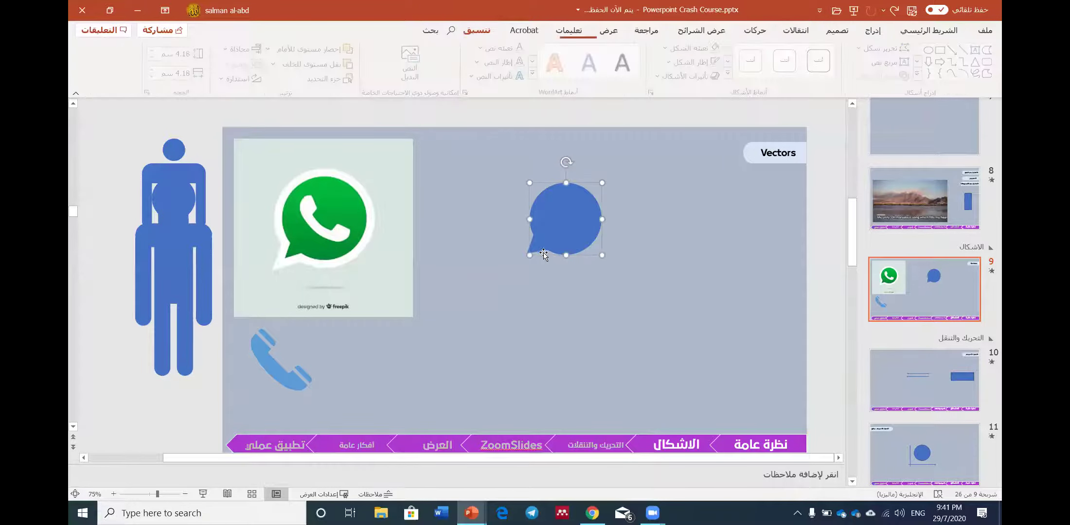
{"action": "left_click", "coordinate": [540, 255]}
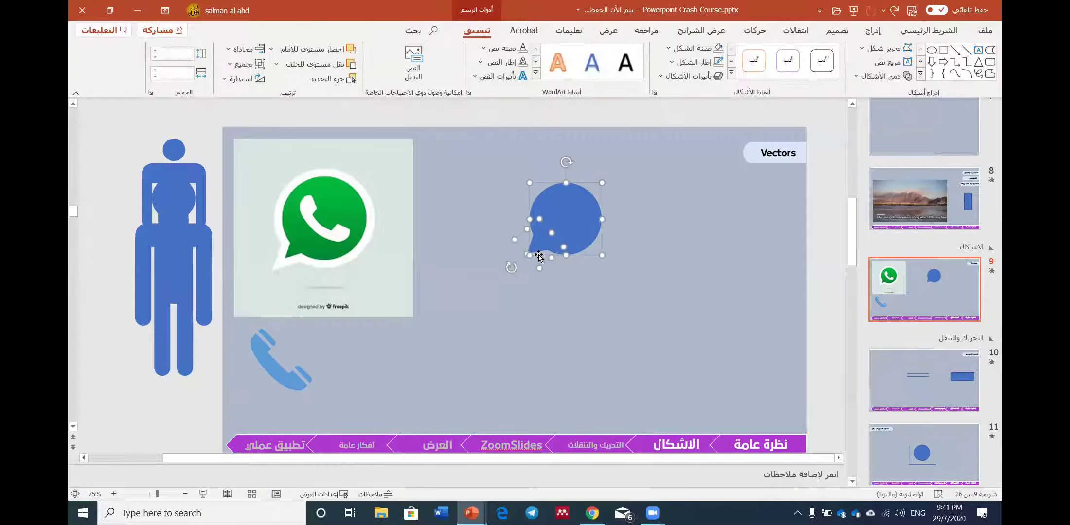
{"action": "left_click", "coordinate": [882, 78]}
{"action": "left_click", "coordinate": [890, 103]}
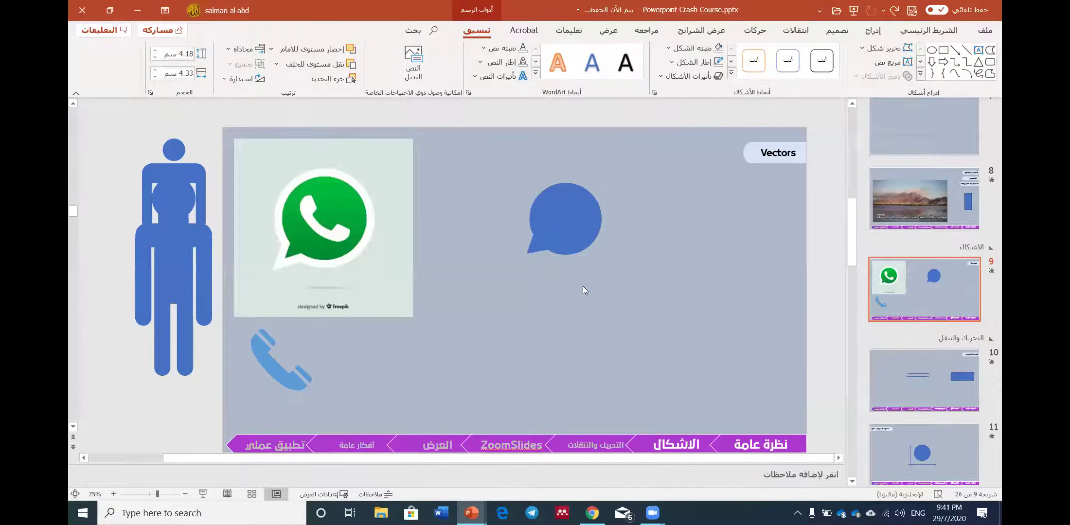
{"action": "left_click", "coordinate": [697, 291]}
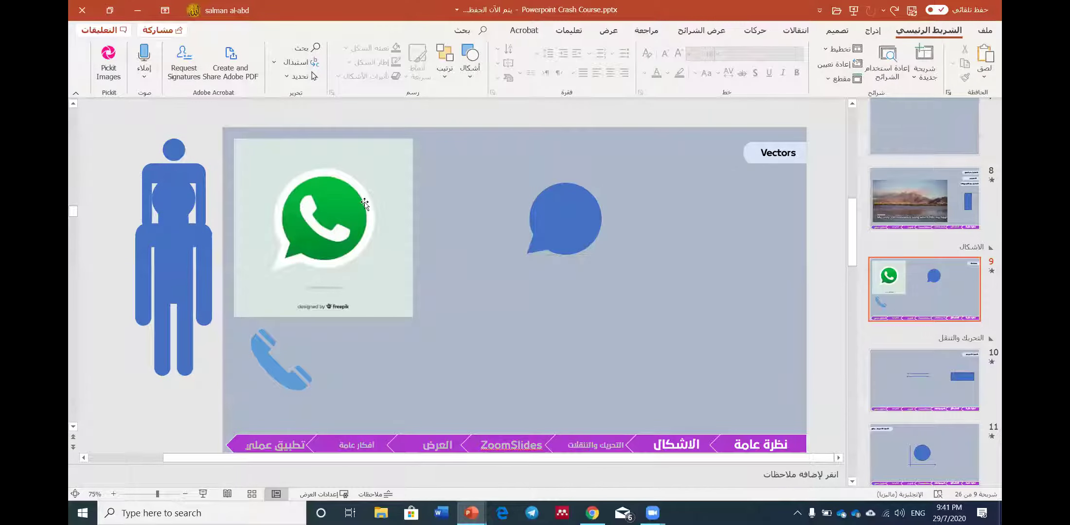
Duplicate the blue speech bubble and lay the copy over the original.
{"action": "left_click", "coordinate": [471, 67]}
{"action": "left_click", "coordinate": [472, 68]}
{"action": "left_click", "coordinate": [471, 68]}
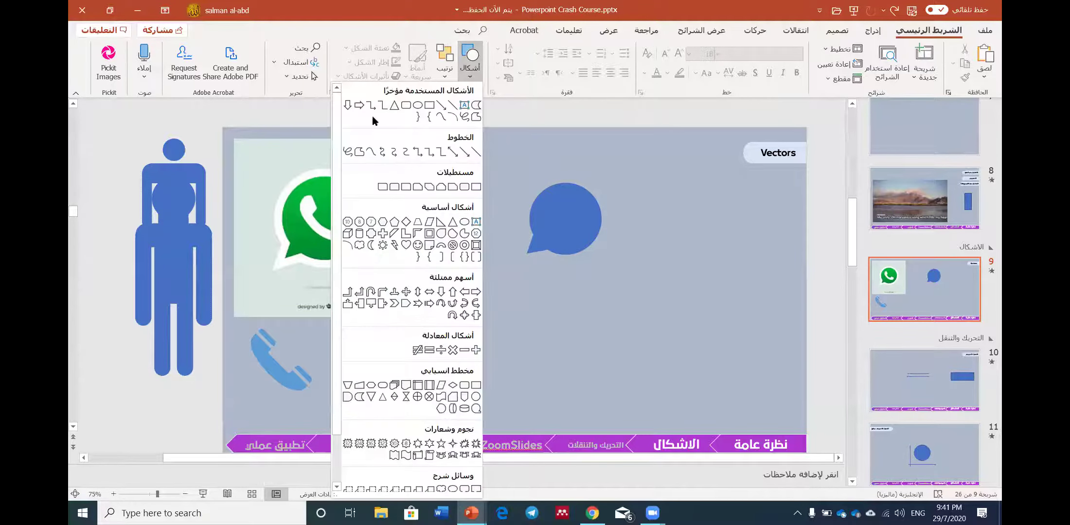
{"action": "left_click", "coordinate": [579, 212]}
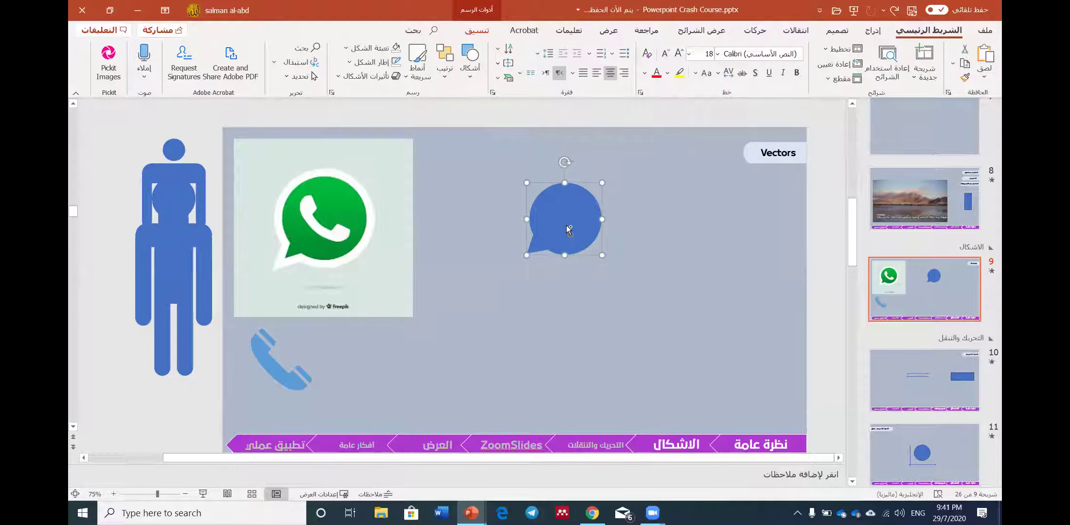
{"action": "left_click_drag", "start_coordinate": [565, 224], "coordinate": [594, 209]}
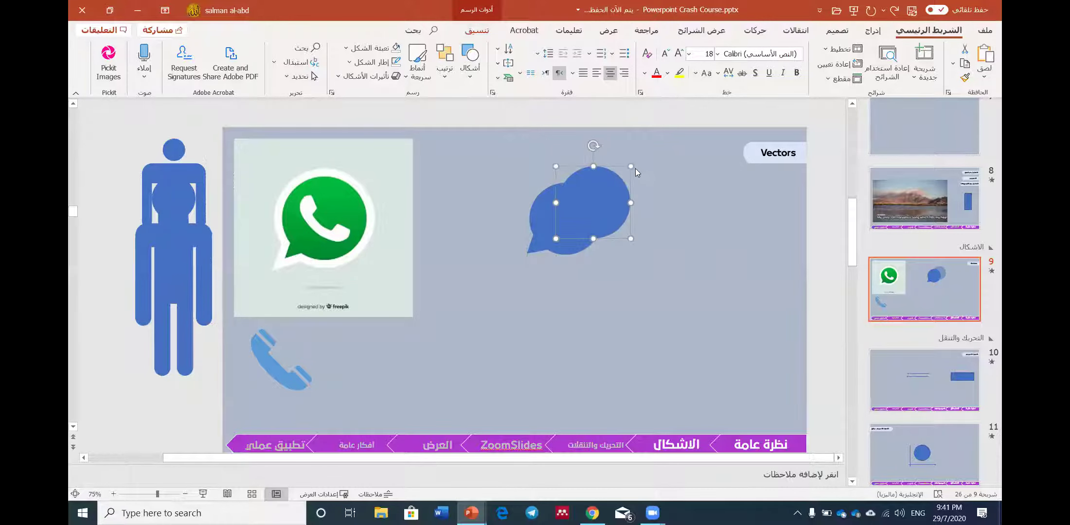
{"action": "left_click_drag", "start_coordinate": [629, 168], "coordinate": [540, 239]}
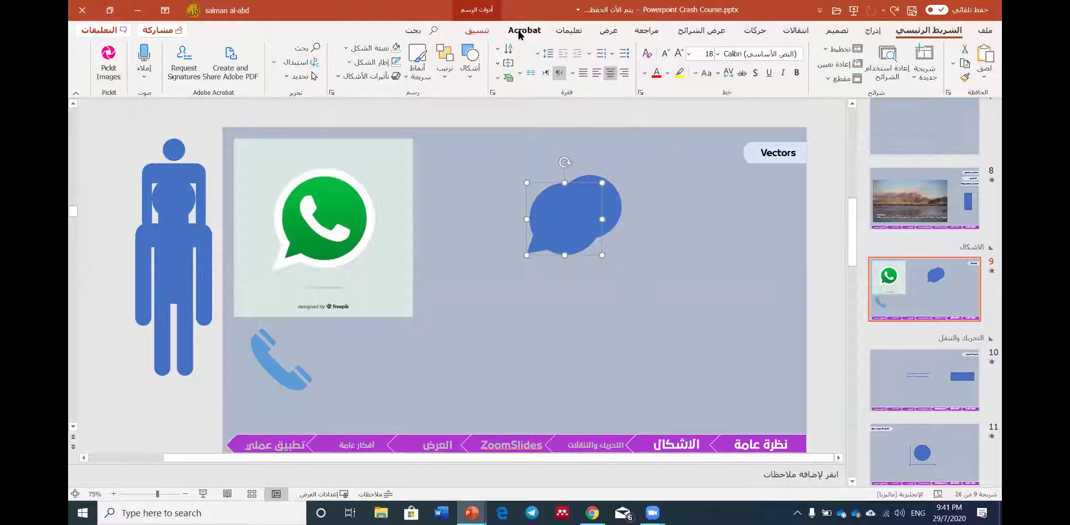
Fill the copy white and centre the blue bubble over it to show a white rim.
{"action": "left_click", "coordinate": [477, 31]}
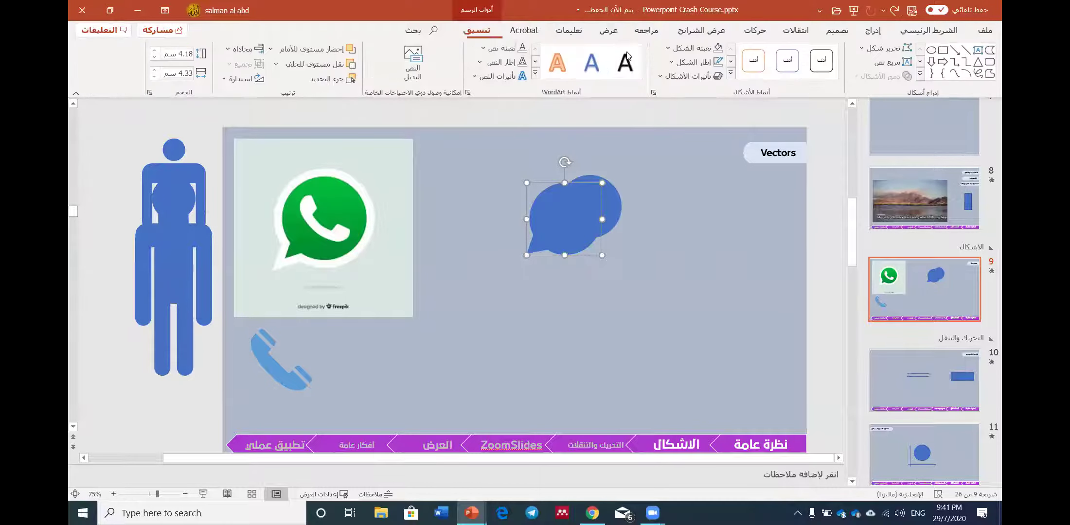
{"action": "left_click", "coordinate": [693, 49]}
{"action": "left_click", "coordinate": [719, 81]}
{"action": "left_click_drag", "start_coordinate": [586, 212], "coordinate": [560, 224]}
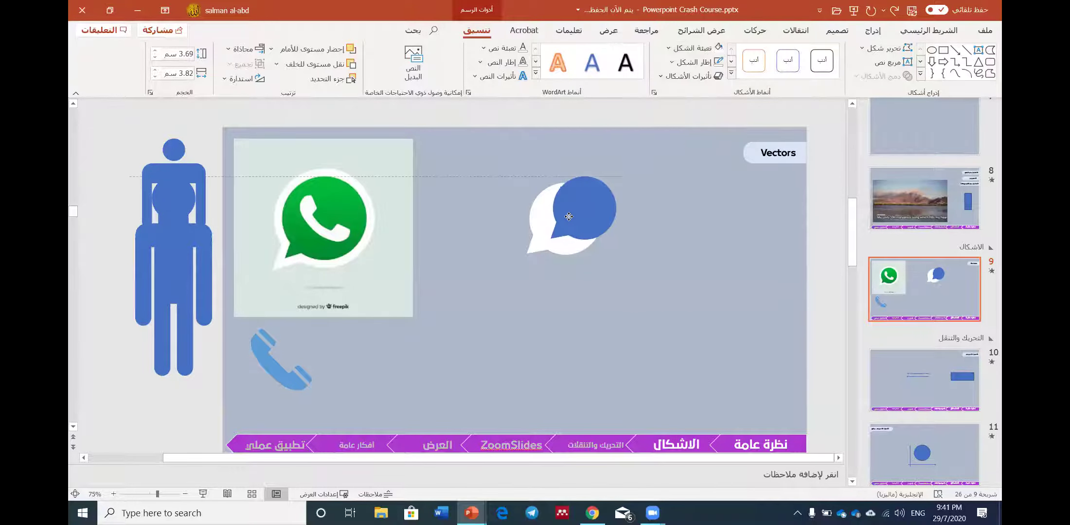
{"action": "left_click", "coordinate": [674, 197]}
Select the blue bubble and start the Shape Fill eyedropper.
{"action": "left_click", "coordinate": [549, 224]}
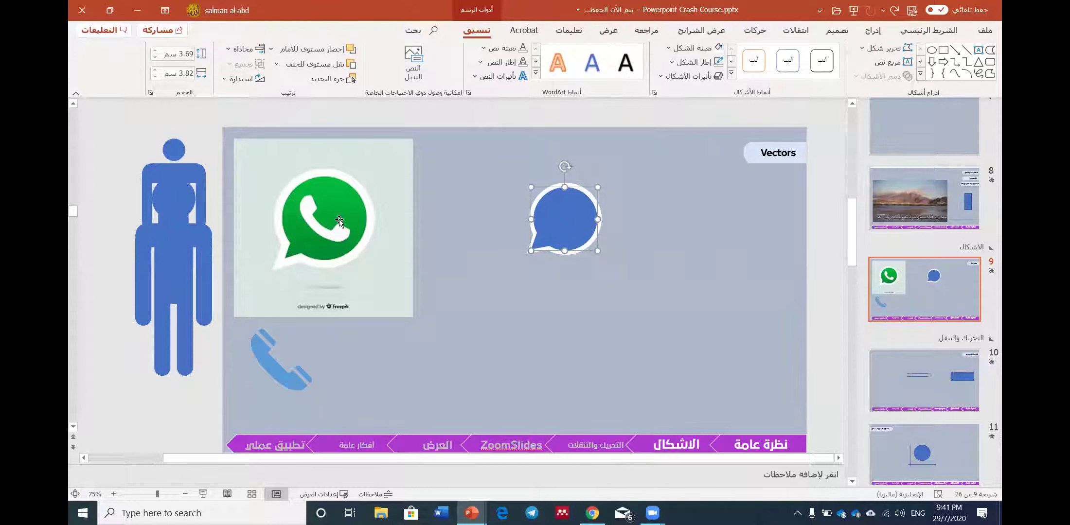
{"action": "left_click", "coordinate": [685, 48]}
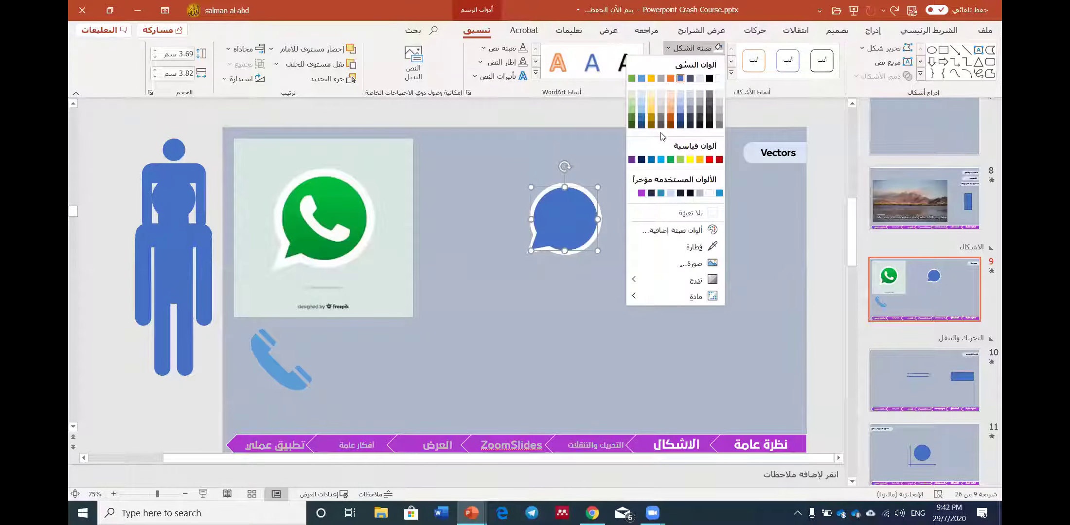
{"action": "left_click", "coordinate": [698, 248]}
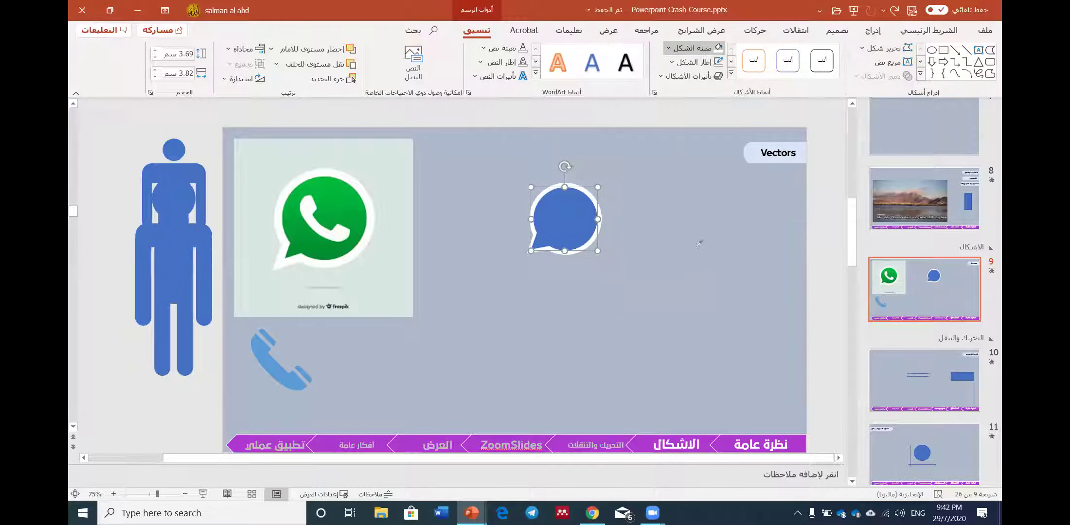
Colour the bubble WhatsApp green and bring the phone icon to the front on top of it.
{"action": "left_click", "coordinate": [357, 192]}
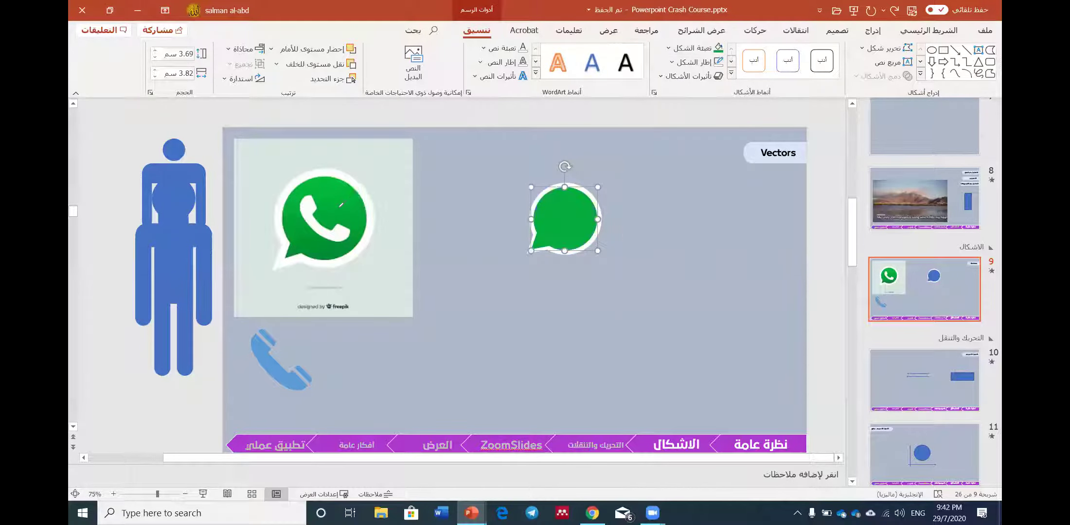
{"action": "mouse_move", "coordinate": [286, 392]}
{"action": "left_mouse_down"}
{"action": "mouse_move", "coordinate": [576, 236]}
{"action": "mouse_move", "coordinate": [527, 188]}
{"action": "left_mouse_up"}
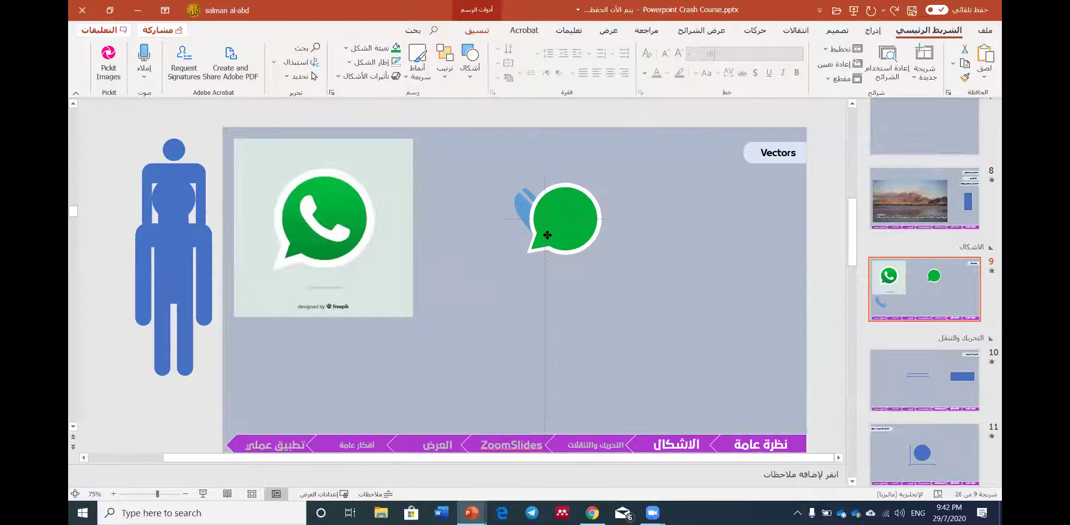
{"action": "mouse_move", "coordinate": [527, 187]}
{"action": "left_mouse_down"}
{"action": "mouse_move", "coordinate": [493, 163]}
{"action": "mouse_move", "coordinate": [550, 201]}
{"action": "mouse_move", "coordinate": [521, 176]}
{"action": "left_mouse_up"}
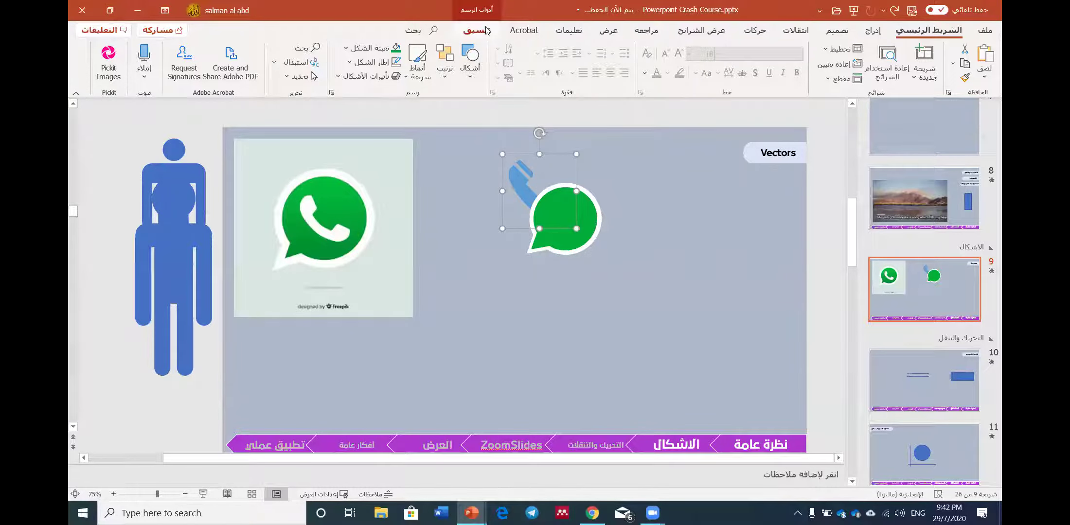
{"action": "left_click", "coordinate": [487, 30]}
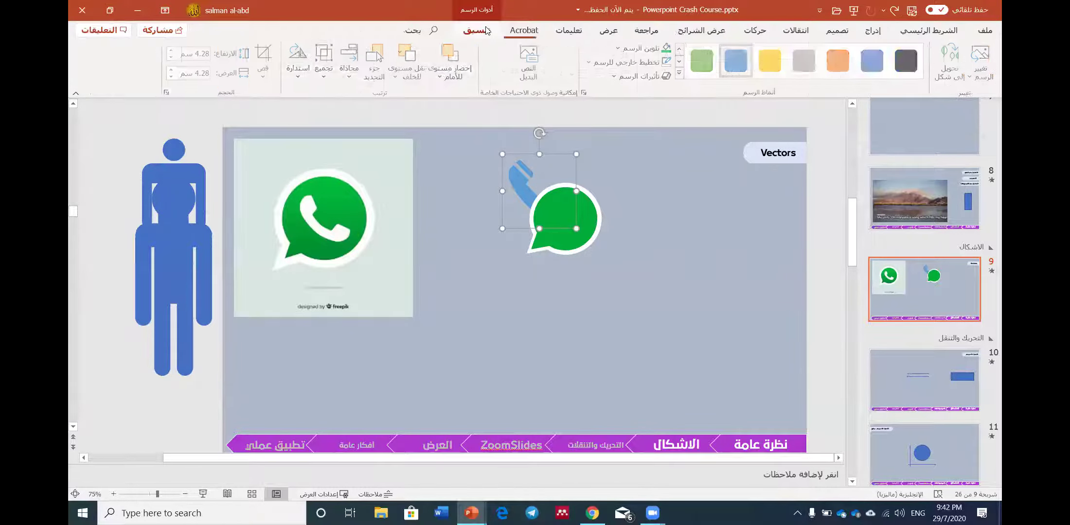
{"action": "left_click", "coordinate": [450, 80]}
{"action": "left_click", "coordinate": [449, 111]}
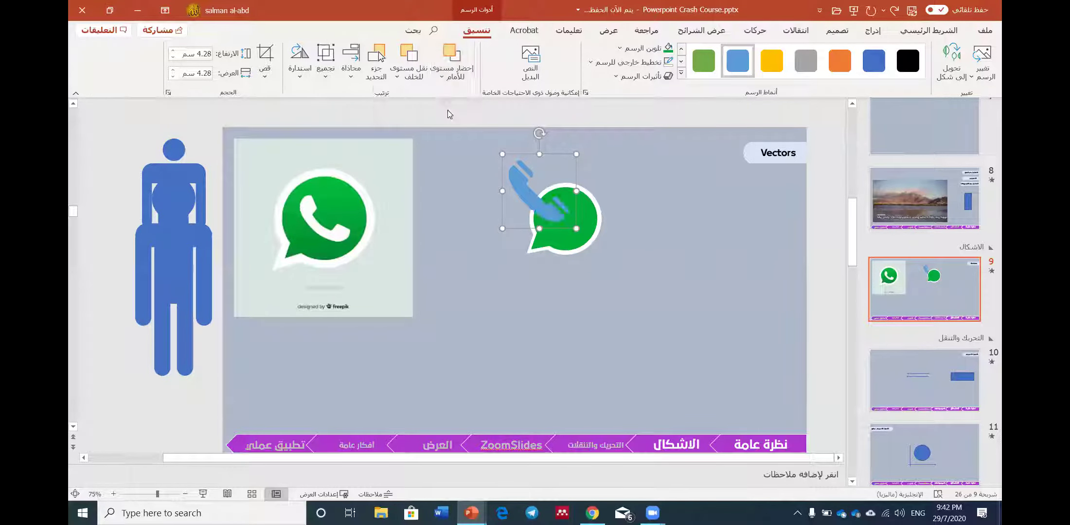
{"action": "left_click", "coordinate": [457, 80]}
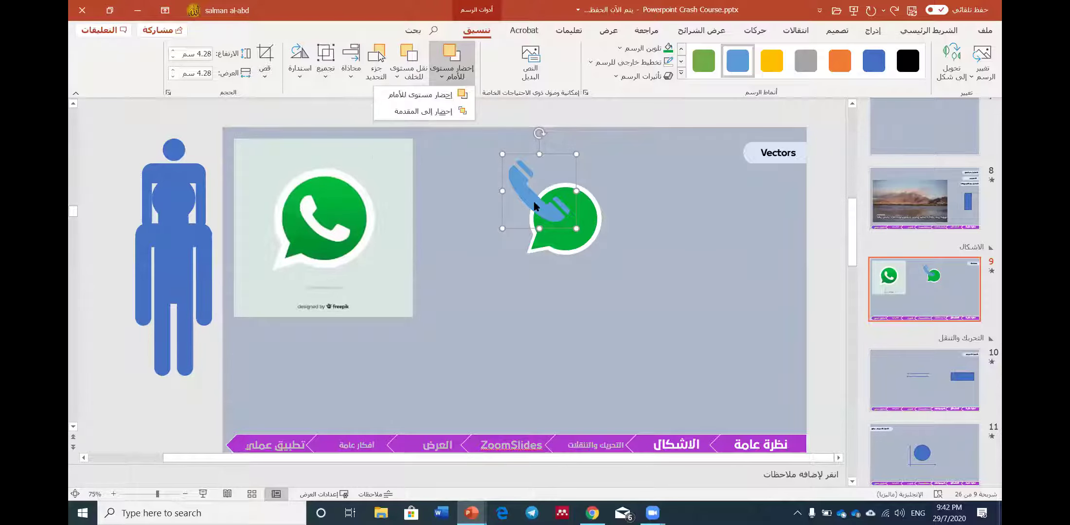
{"action": "left_click", "coordinate": [462, 93]}
Shrink the phone icon to 2.79 cm, centre it in the bubble and fill it white.
{"action": "mouse_move", "coordinate": [576, 229]}
{"action": "left_mouse_down"}
{"action": "mouse_move", "coordinate": [557, 209]}
{"action": "mouse_move", "coordinate": [578, 232]}
{"action": "left_mouse_up"}
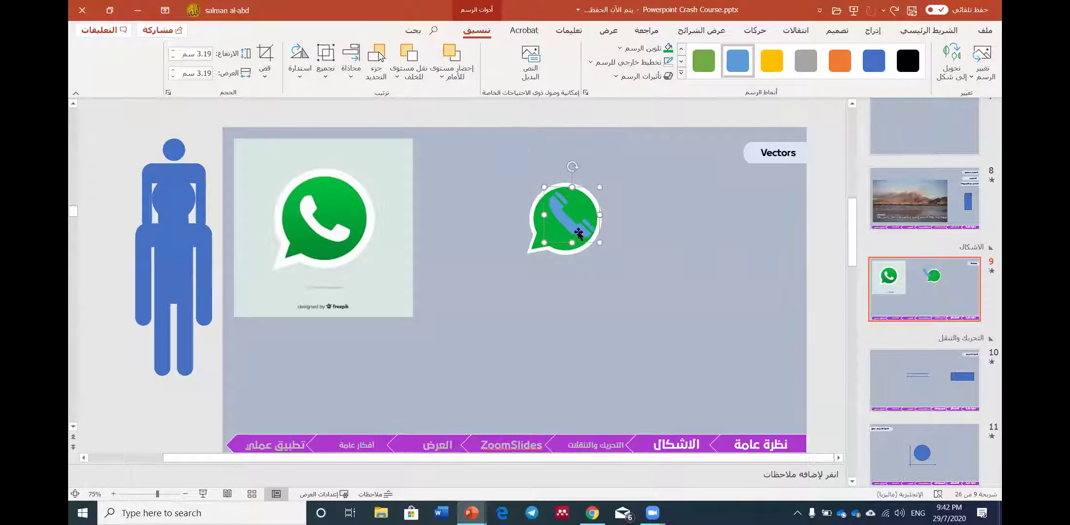
{"action": "mouse_move", "coordinate": [599, 187]}
{"action": "left_mouse_down"}
{"action": "mouse_move", "coordinate": [581, 168]}
{"action": "mouse_move", "coordinate": [592, 195]}
{"action": "left_mouse_up"}
{"action": "left_click_drag", "start_coordinate": [565, 228], "coordinate": [568, 228]}
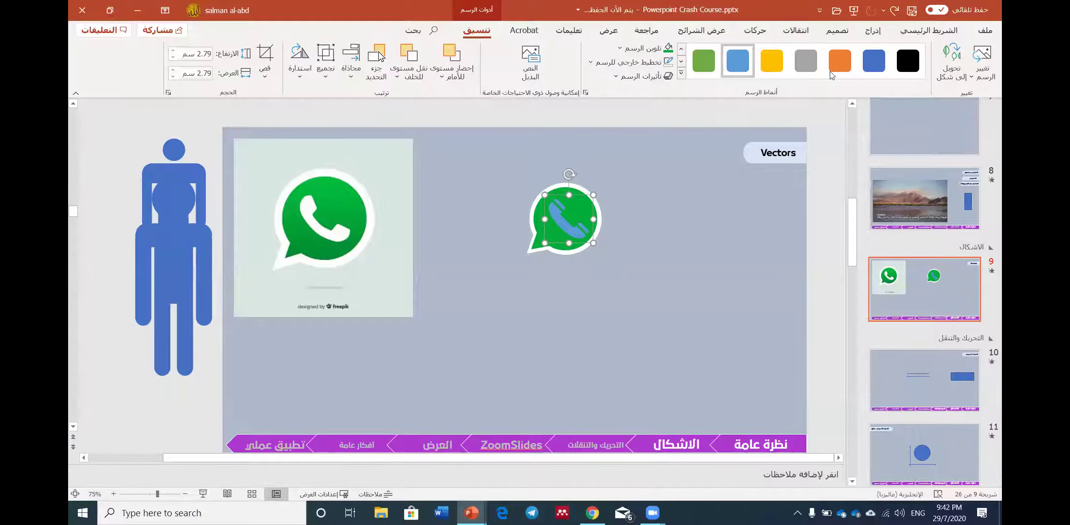
{"action": "left_click", "coordinate": [651, 48]}
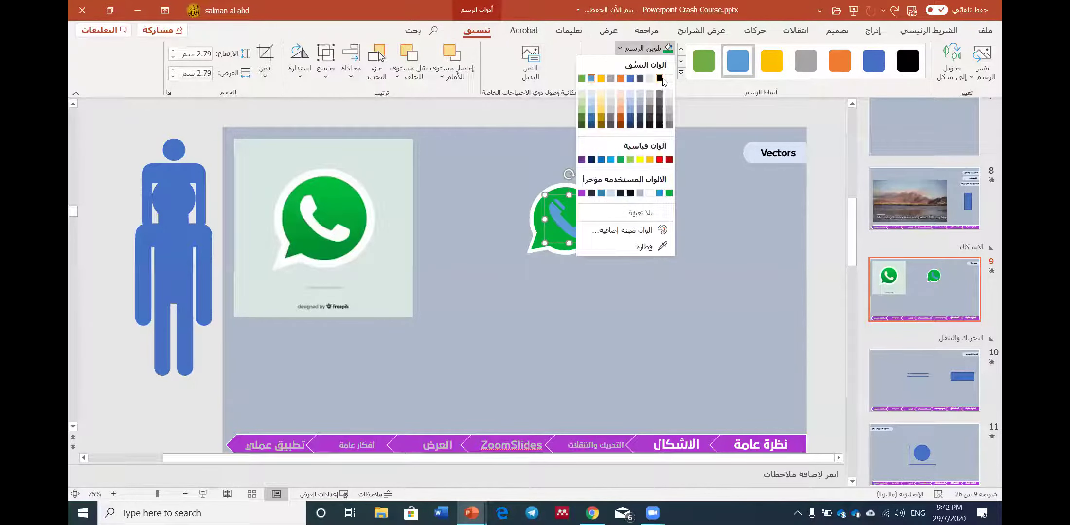
{"action": "left_click", "coordinate": [650, 79]}
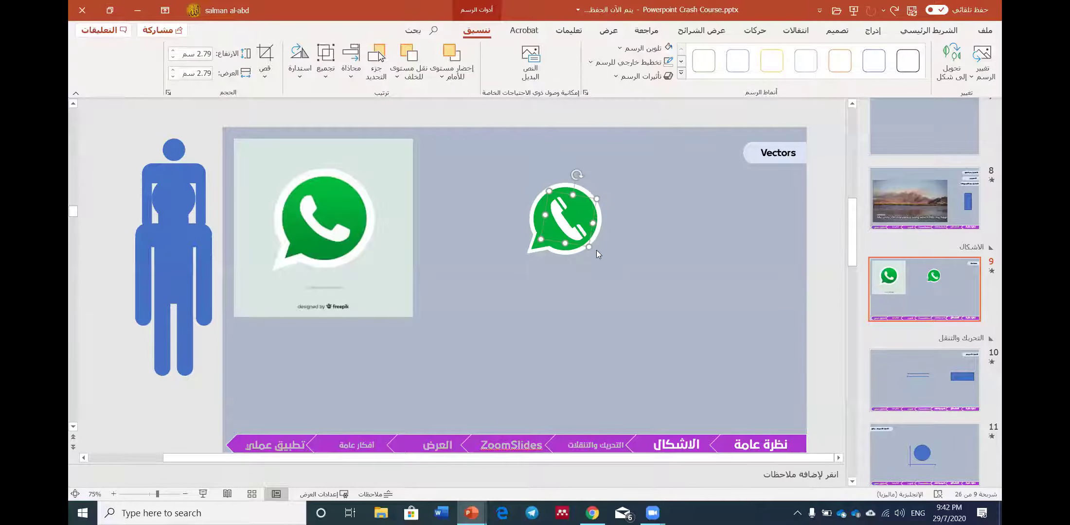
{"action": "left_click_drag", "start_coordinate": [576, 229], "coordinate": [576, 229]}
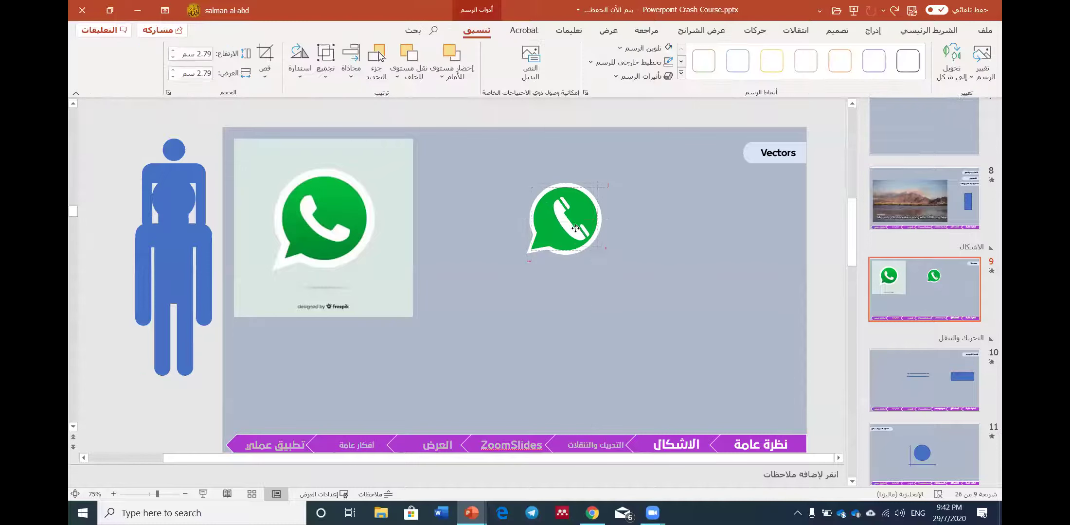
{"action": "left_click_drag", "start_coordinate": [633, 192], "coordinate": [485, 280]}
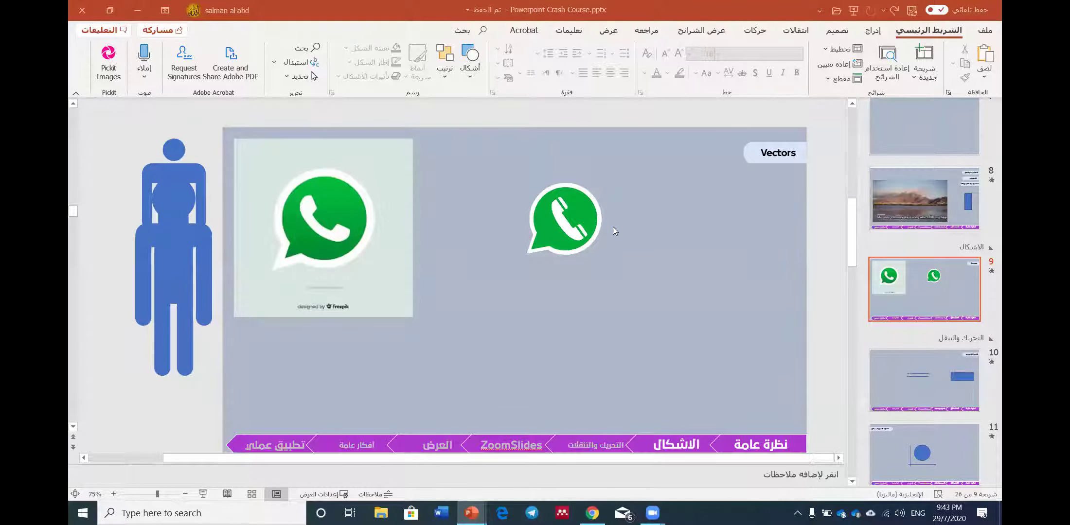
{"action": "scroll", "coordinate": [659, 238], "scroll_direction": "down", "scroll_amount": 1}
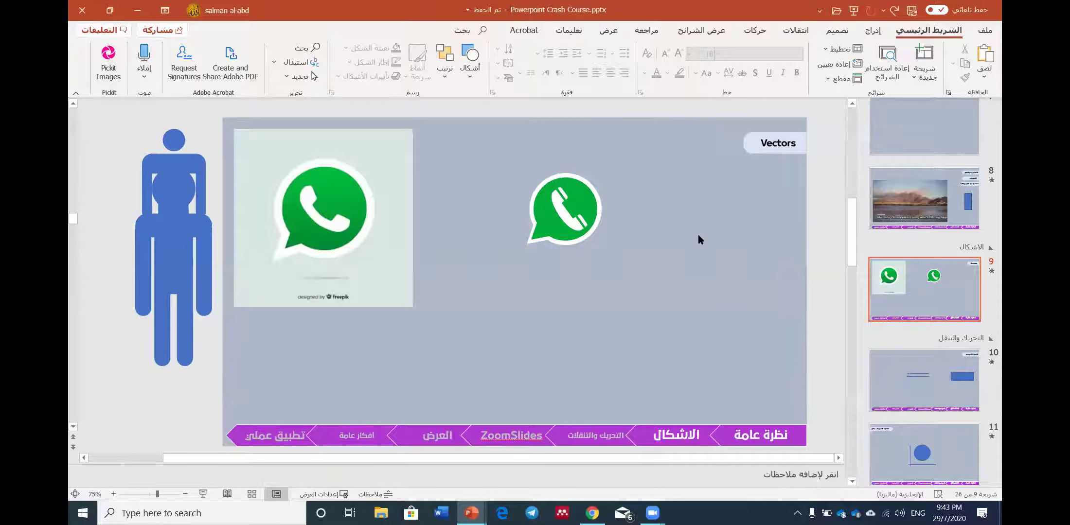
Drag the small blue person figure to the right side of slide 9.
{"action": "scroll", "coordinate": [698, 238], "scroll_direction": "down", "scroll_amount": 1}
{"action": "left_click", "coordinate": [276, 273]}
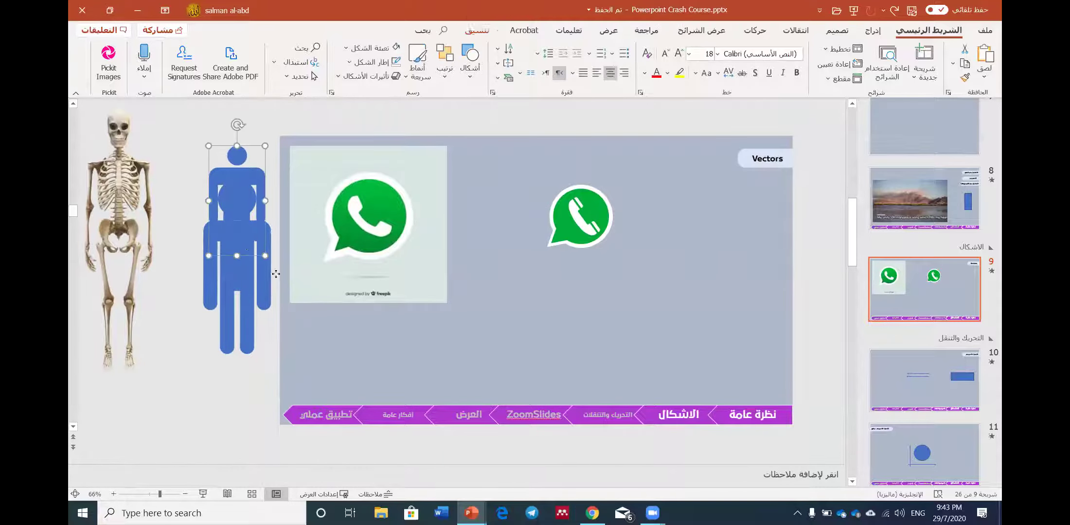
{"action": "left_click_drag", "start_coordinate": [276, 273], "coordinate": [750, 340]}
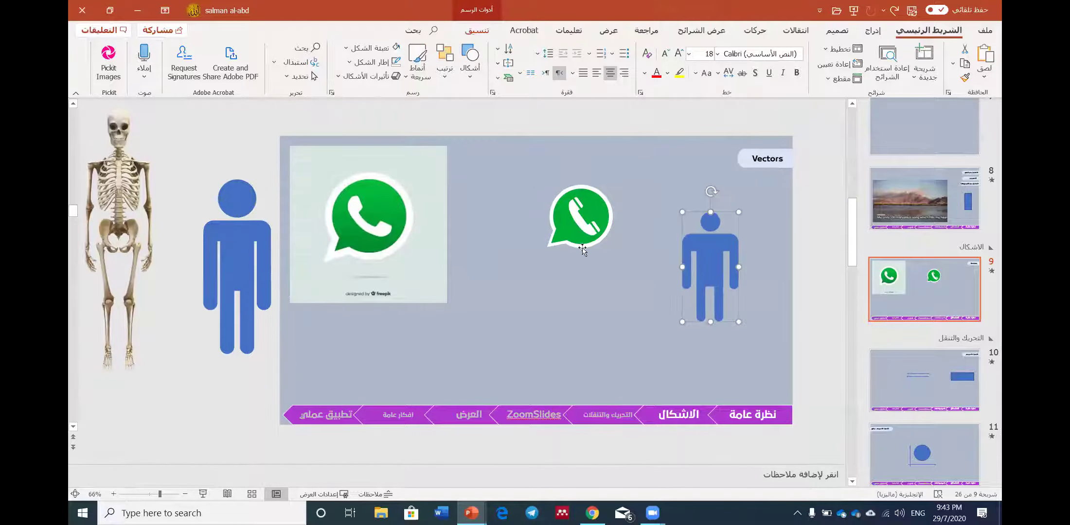
{"action": "left_click", "coordinate": [837, 31]}
{"action": "left_click", "coordinate": [872, 30]}
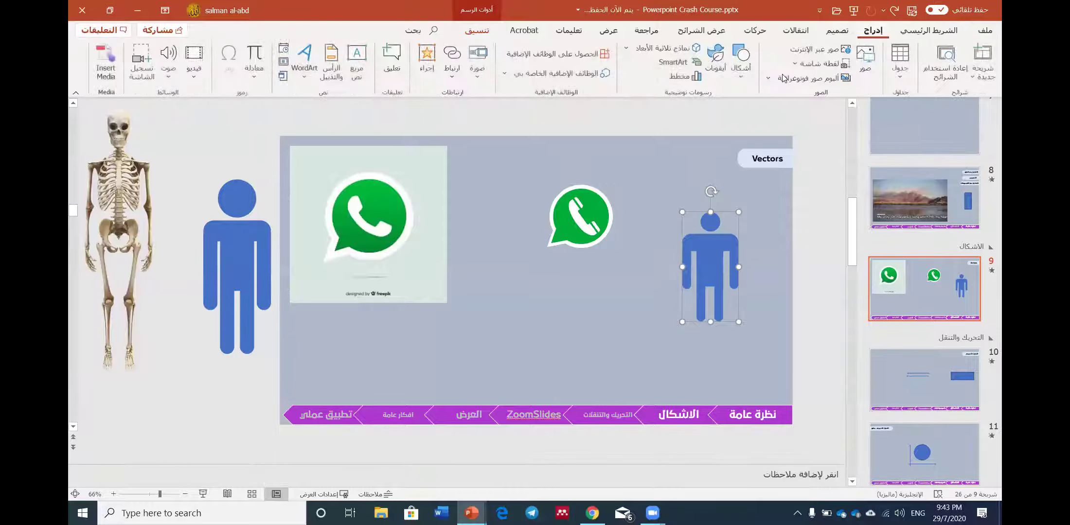
{"action": "left_click", "coordinate": [740, 79]}
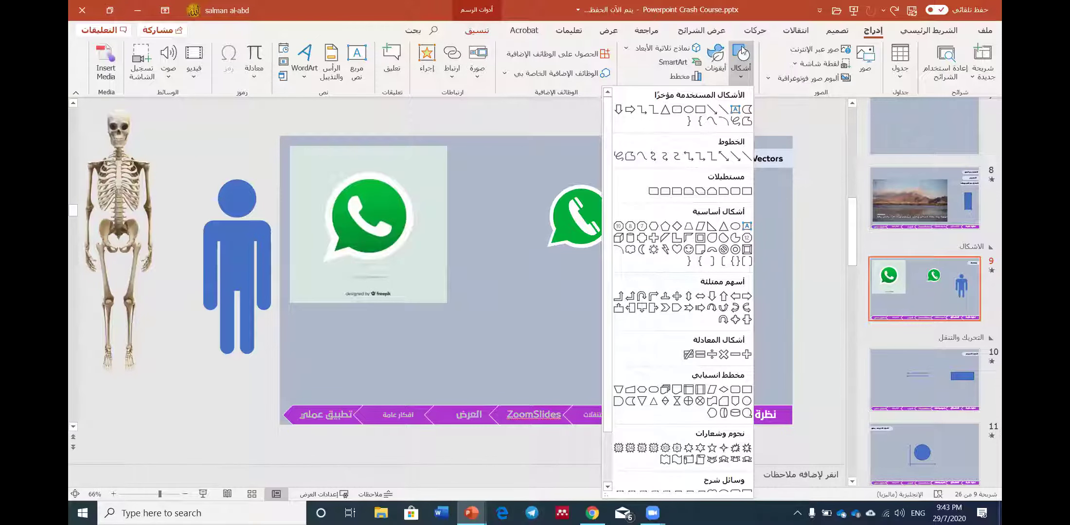
{"action": "left_click", "coordinate": [776, 224]}
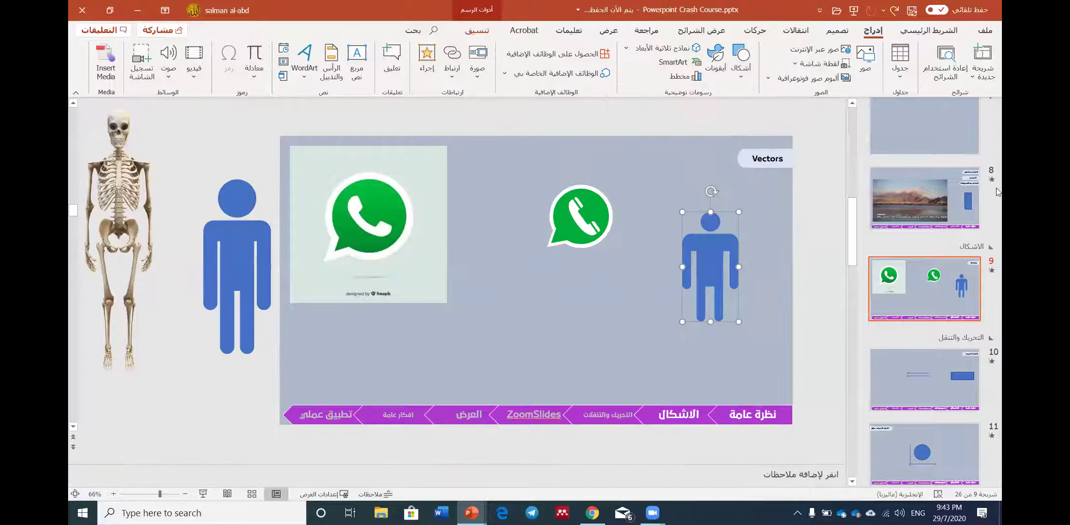
Go to slide 10, then create a new presentation from the Lab Safety template.
{"action": "left_click", "coordinate": [949, 356]}
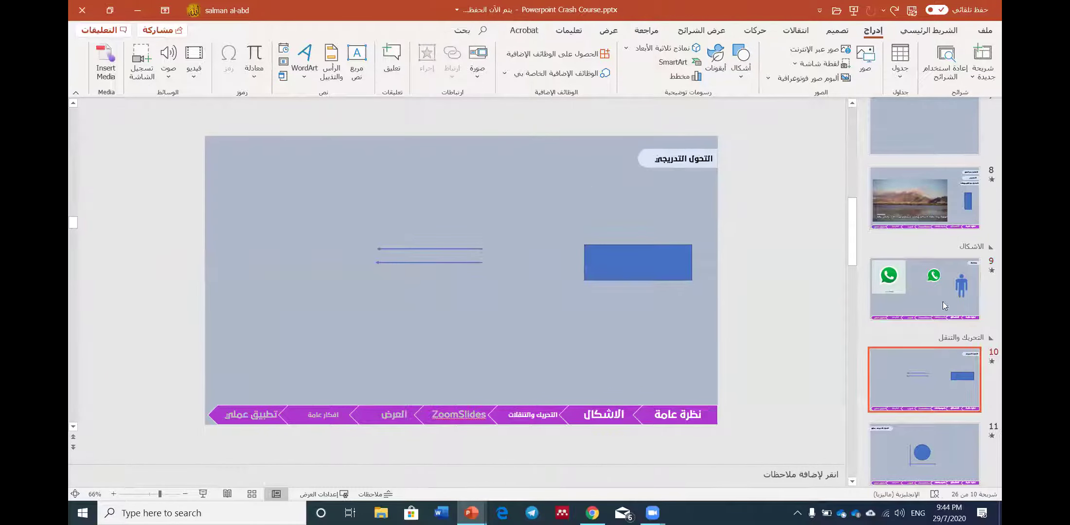
{"action": "left_click", "coordinate": [962, 42]}
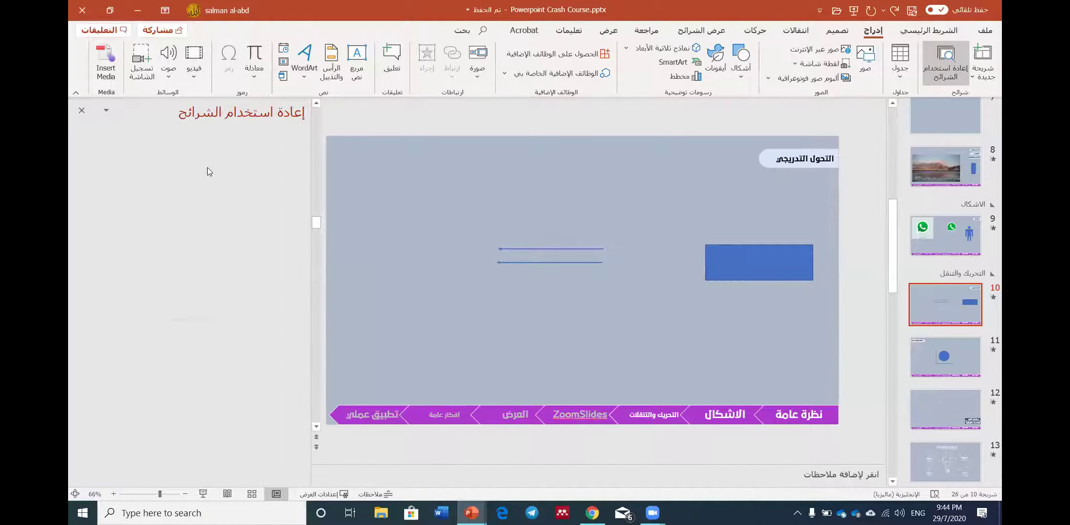
{"action": "left_click", "coordinate": [979, 30]}
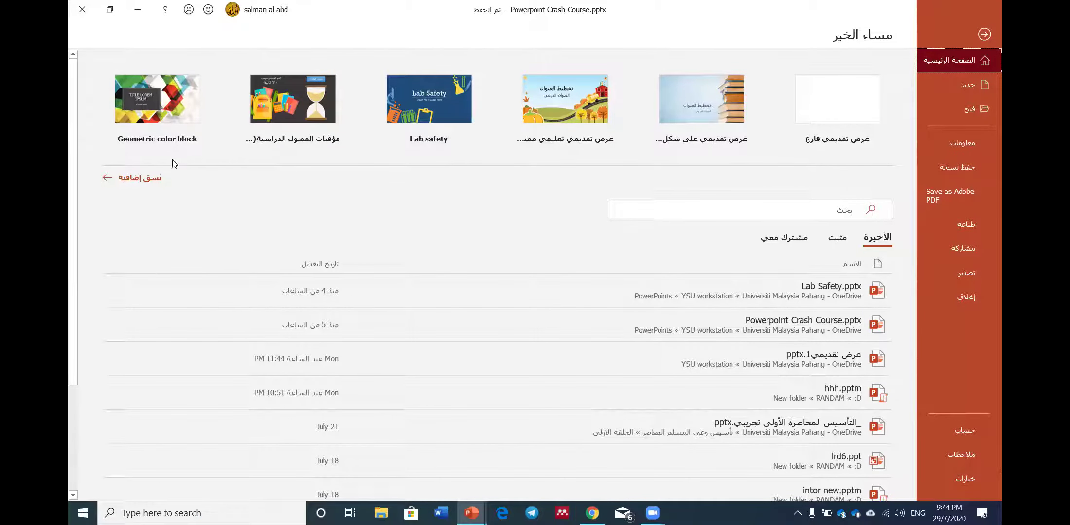
{"action": "left_click", "coordinate": [436, 100]}
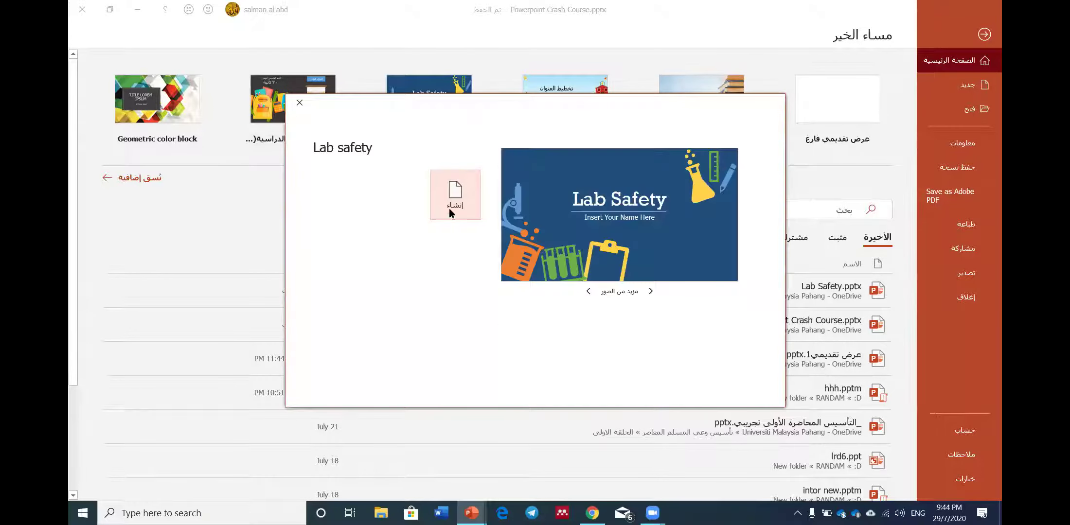
{"action": "left_click", "coordinate": [457, 192]}
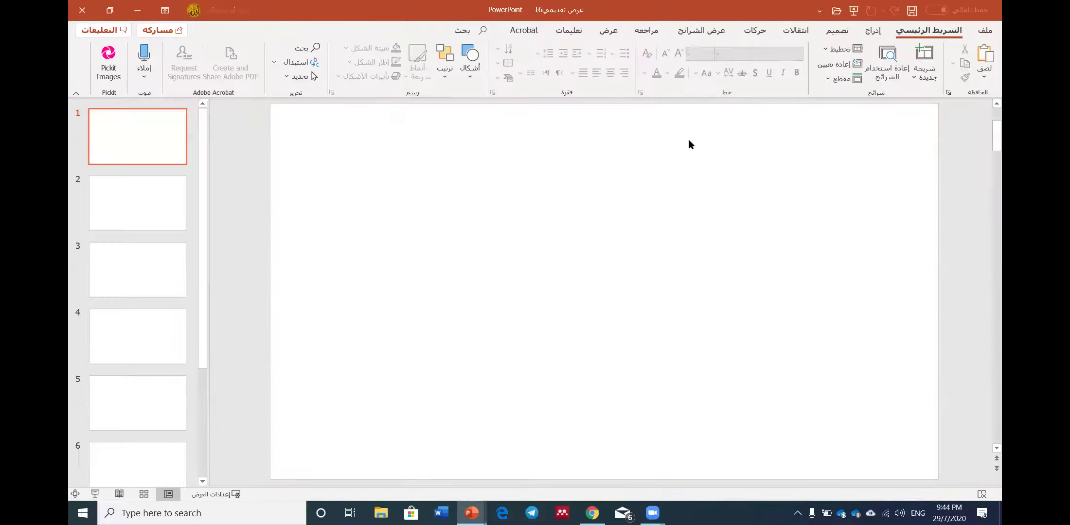
Look over the Transitions and Animations tabs and close the Reuse Slides panel.
{"action": "left_click", "coordinate": [794, 30]}
{"action": "left_click", "coordinate": [761, 30]}
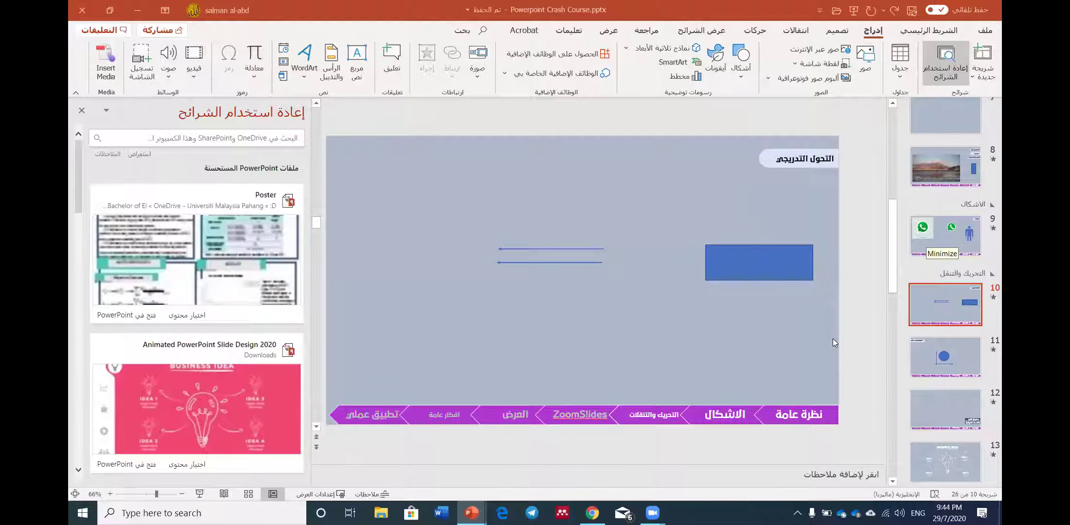
{"action": "left_click", "coordinate": [82, 111]}
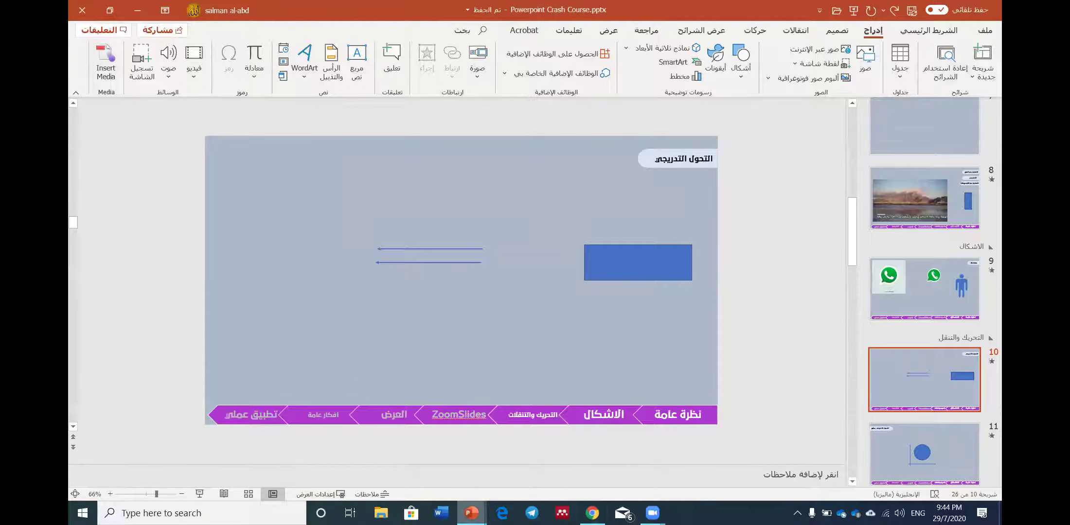
Switch to the Lab Safety deck and set its layout direction to right-to-left.
{"action": "mouse_move", "coordinate": [471, 512]}
{"action": "left_click", "coordinate": [836, 457]}
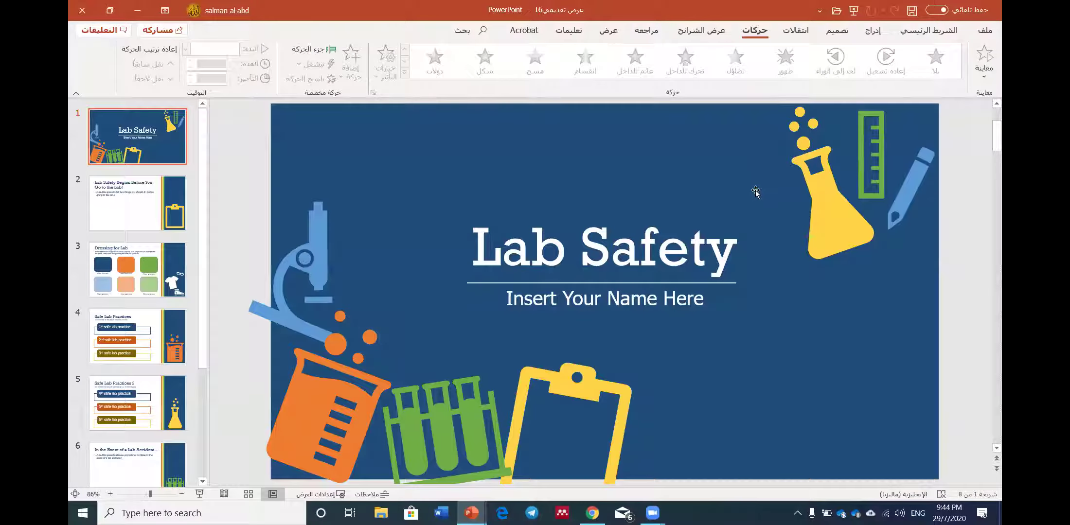
{"action": "left_click", "coordinate": [559, 281]}
{"action": "left_click", "coordinate": [361, 127]}
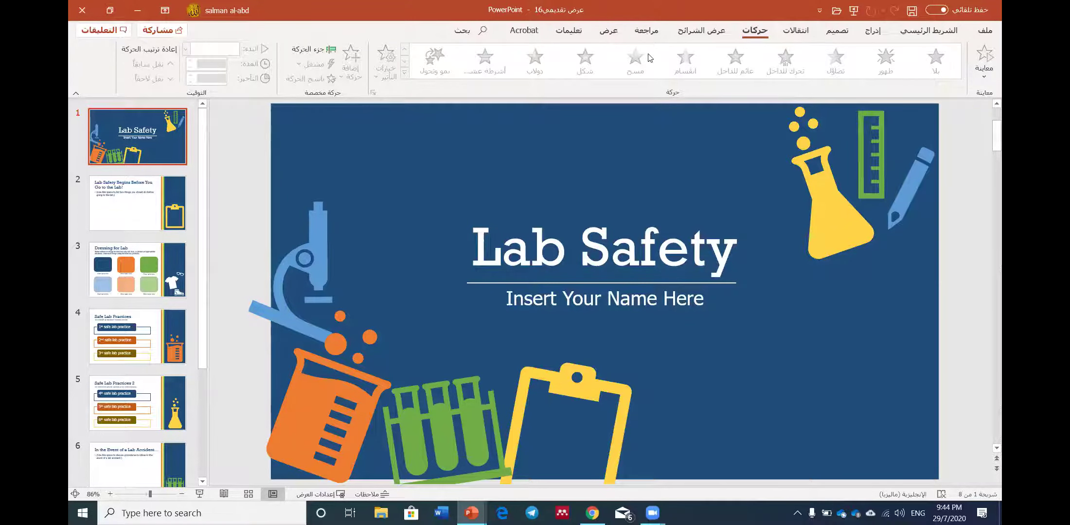
{"action": "left_click", "coordinate": [698, 34]}
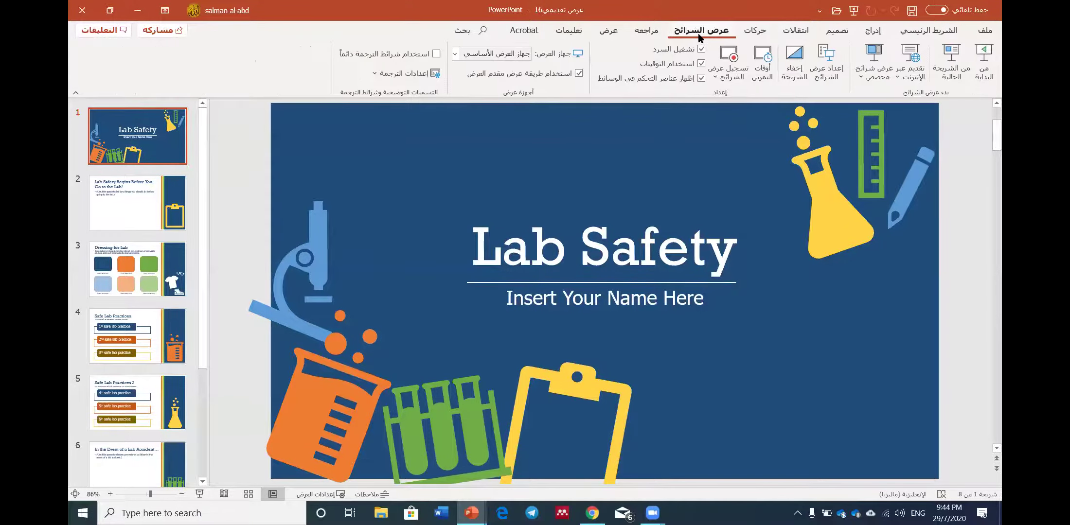
{"action": "left_click", "coordinate": [614, 34]}
{"action": "left_click", "coordinate": [530, 78]}
{"action": "left_click", "coordinate": [516, 113]}
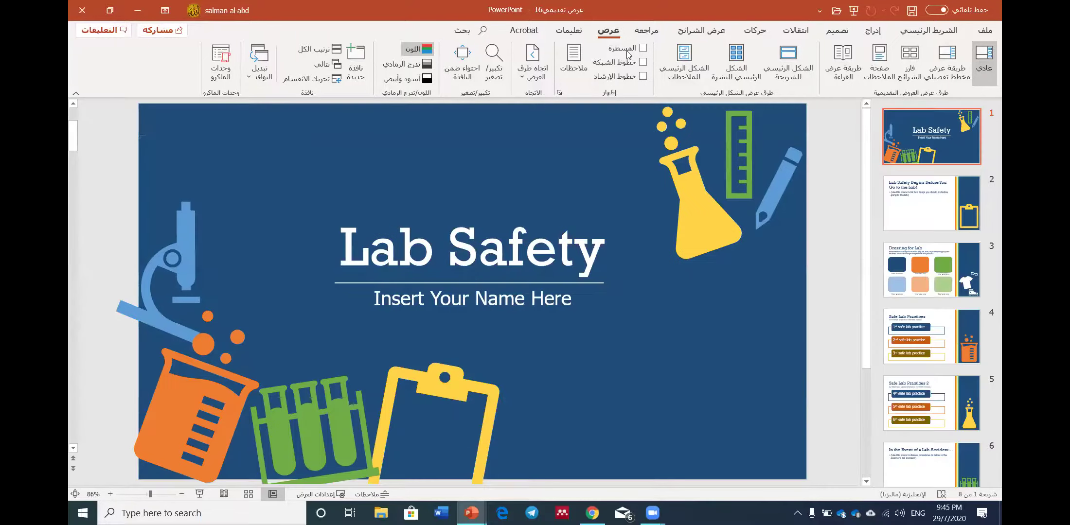
Bring up the Transitions options while viewing slides 2 and 1.
{"action": "left_click", "coordinate": [912, 32]}
{"action": "left_click", "coordinate": [795, 31]}
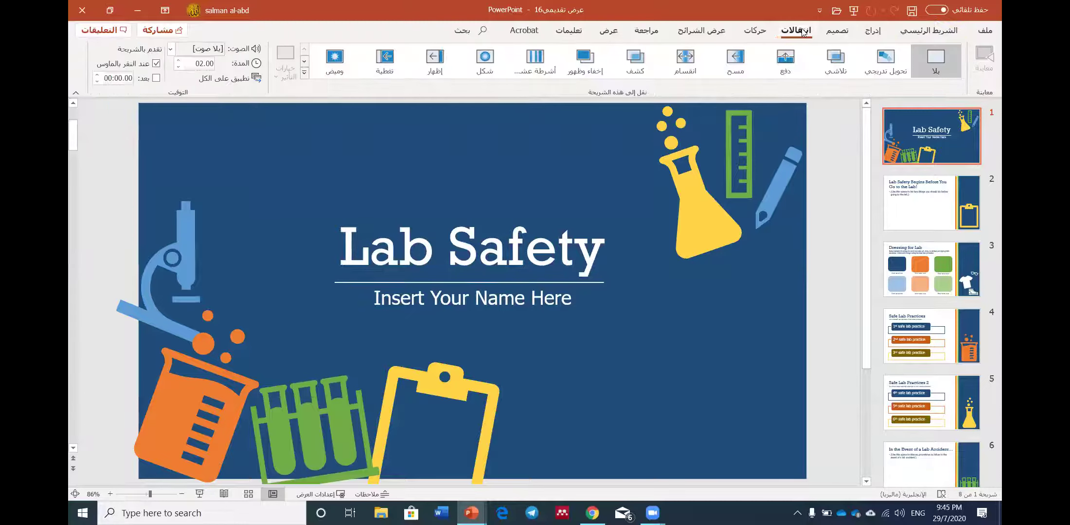
{"action": "left_click", "coordinate": [931, 206]}
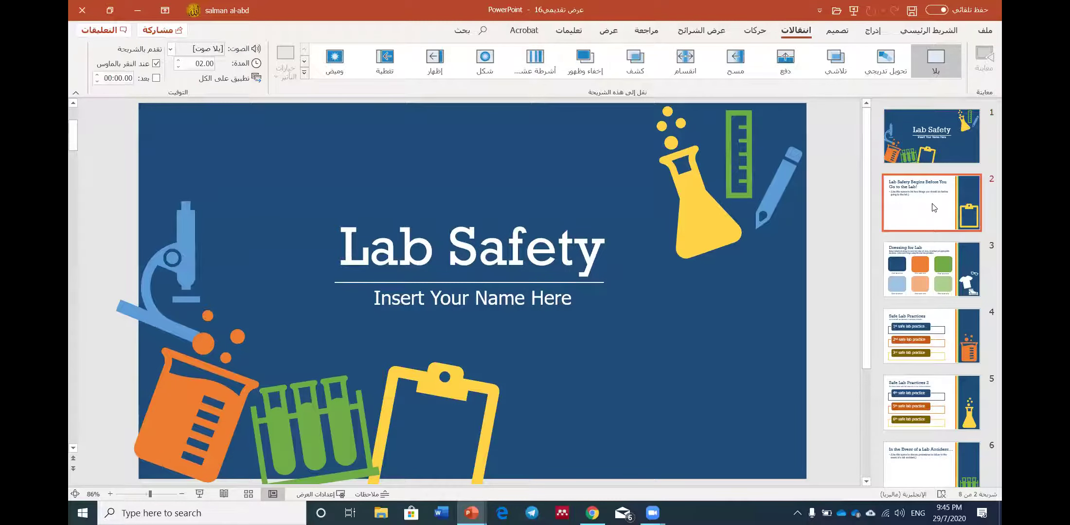
{"action": "left_click", "coordinate": [937, 154]}
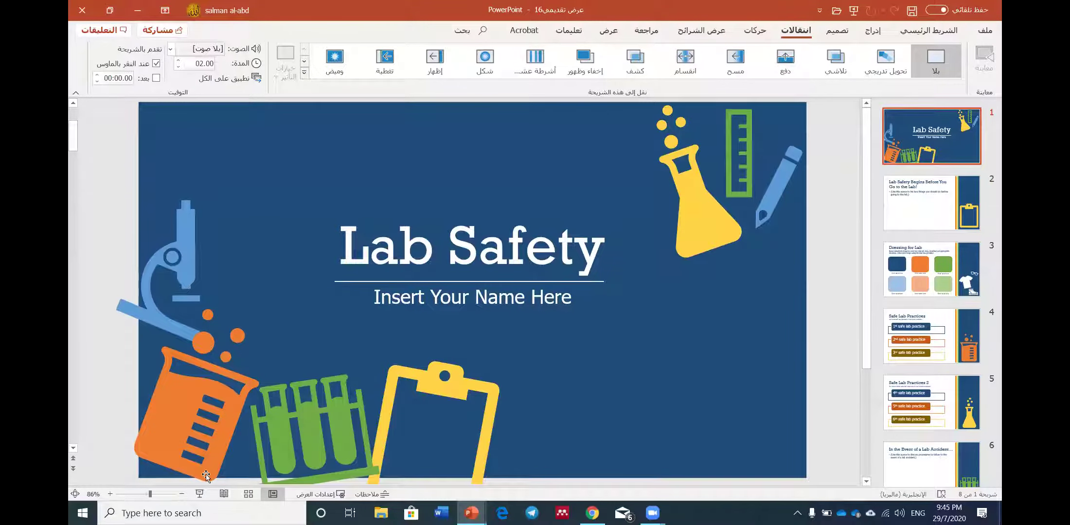
{"action": "left_click", "coordinate": [198, 494]}
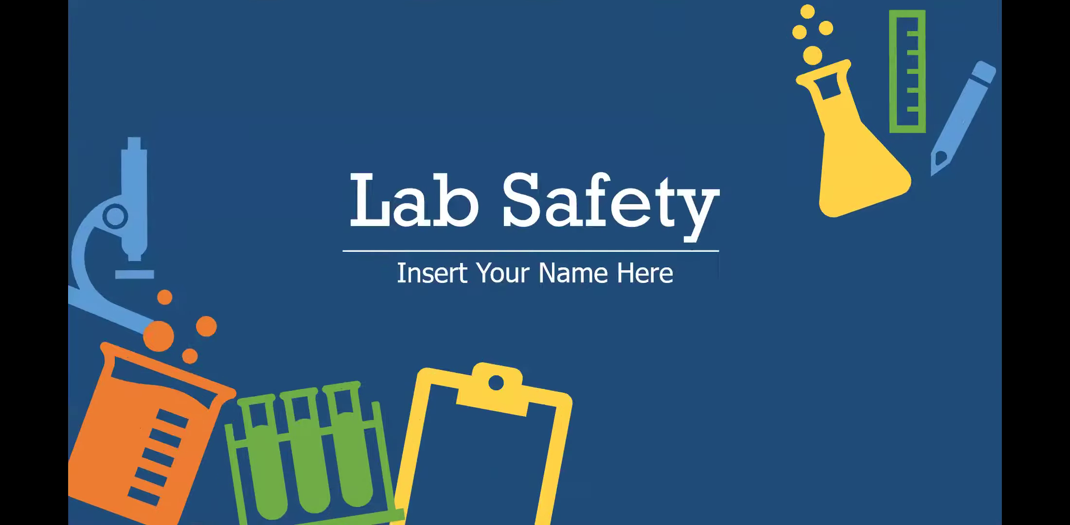
{"action": "left_click", "coordinate": [541, 265]}
{"action": "left_click", "coordinate": [542, 266]}
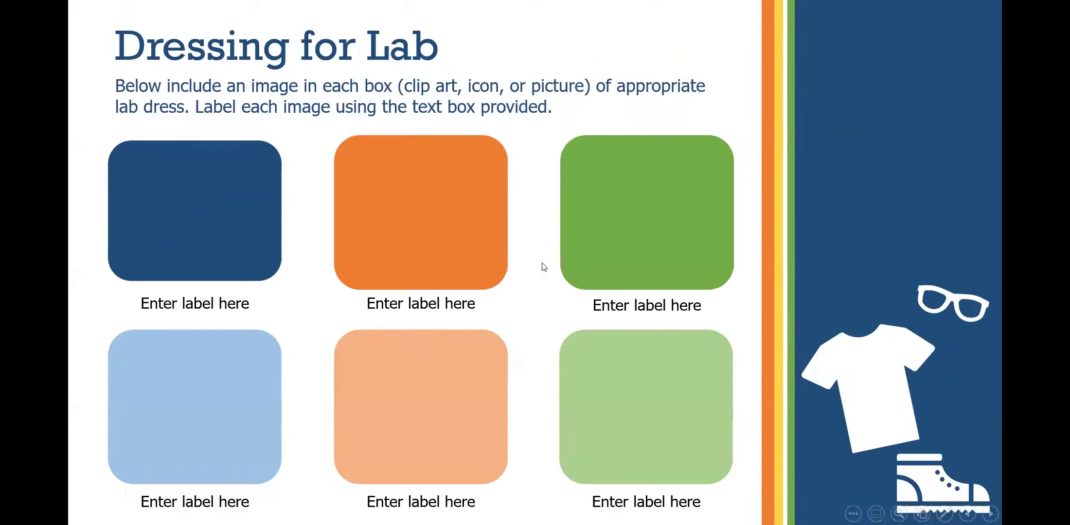
{"action": "left_click", "coordinate": [545, 277]}
{"action": "left_click", "coordinate": [545, 281]}
{"action": "left_click", "coordinate": [540, 290]}
{"action": "left_click", "coordinate": [538, 295]}
{"action": "left_click", "coordinate": [537, 293]}
{"action": "left_click", "coordinate": [536, 290]}
{"action": "left_click", "coordinate": [536, 290]}
{"action": "scroll", "coordinate": [900, 185], "scroll_direction": "up", "scroll_amount": 3}
{"action": "left_click", "coordinate": [945, 152]}
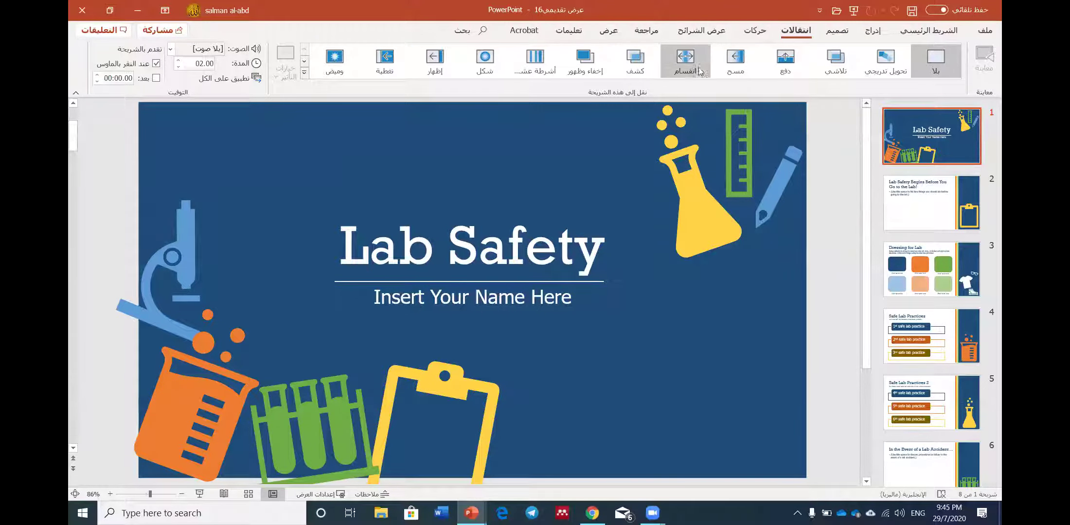
On slide 2, try Split, Fade, Shutters and Reveal, settling on Cover at 01.00.
{"action": "left_click", "coordinate": [899, 182]}
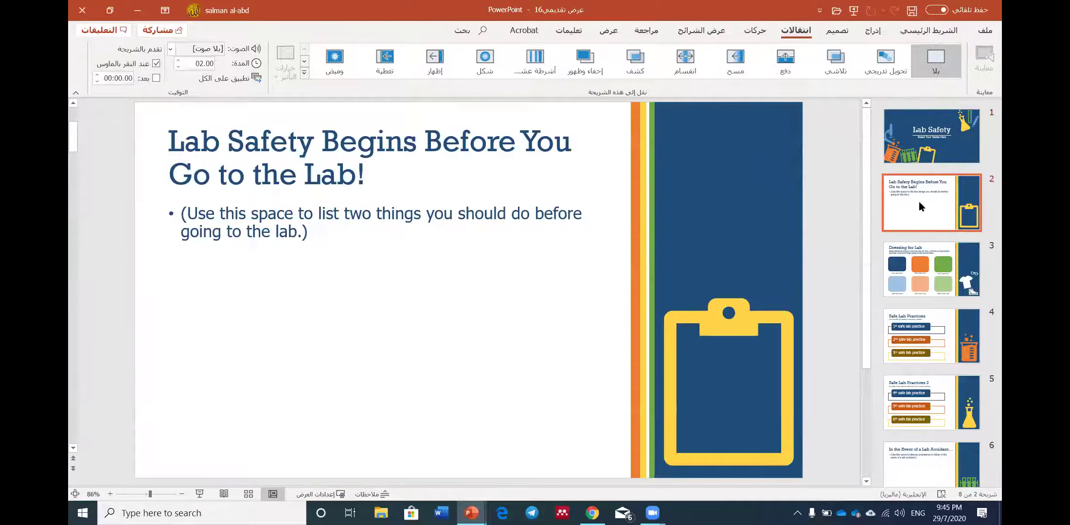
{"action": "left_click", "coordinate": [689, 65]}
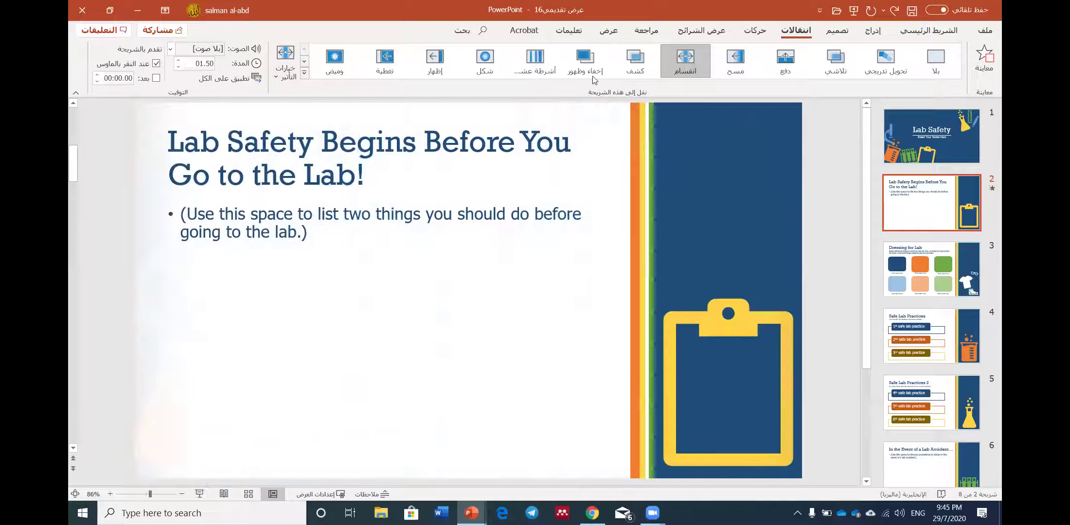
{"action": "left_click", "coordinate": [585, 67]}
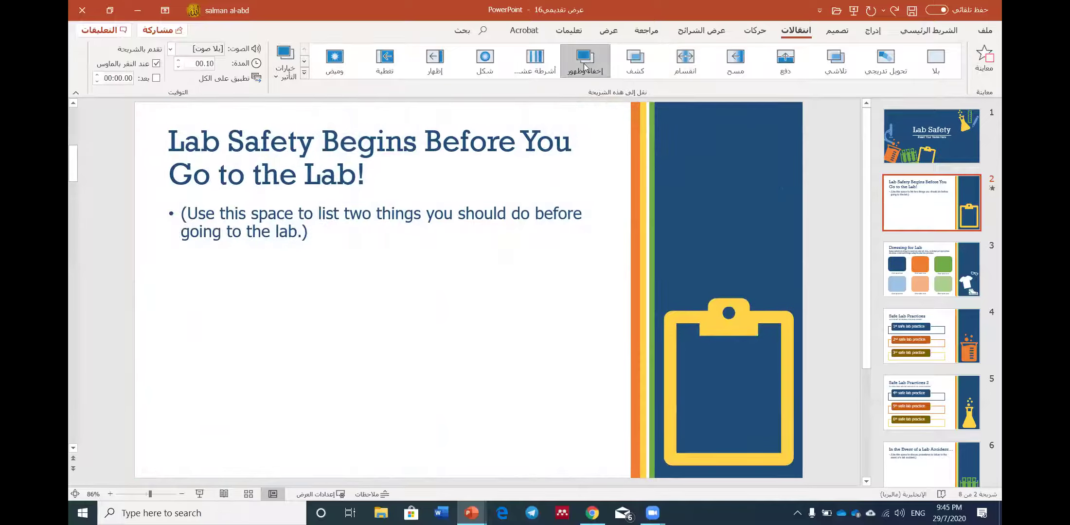
{"action": "left_click", "coordinate": [539, 65]}
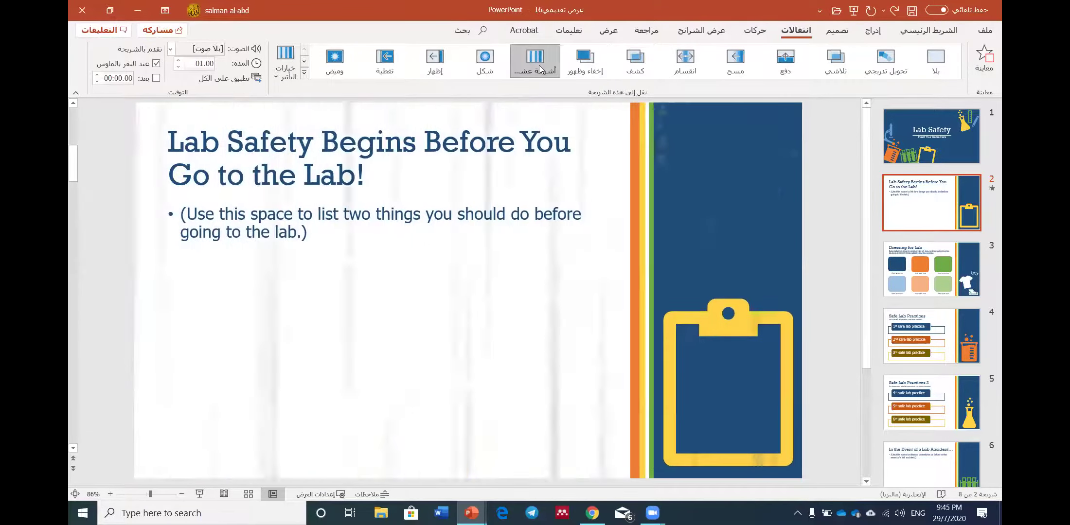
{"action": "left_click", "coordinate": [178, 59]}
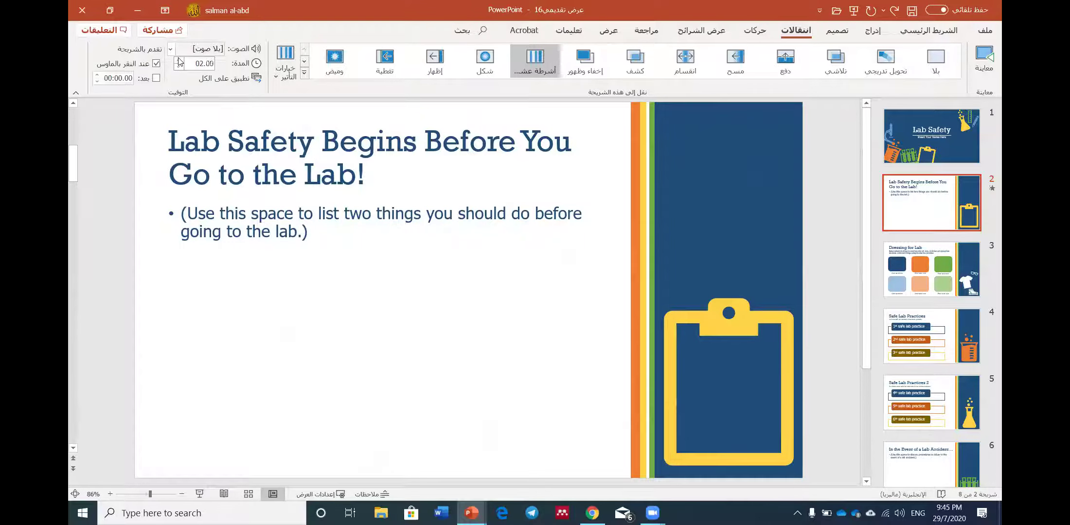
{"action": "left_click", "coordinate": [434, 61]}
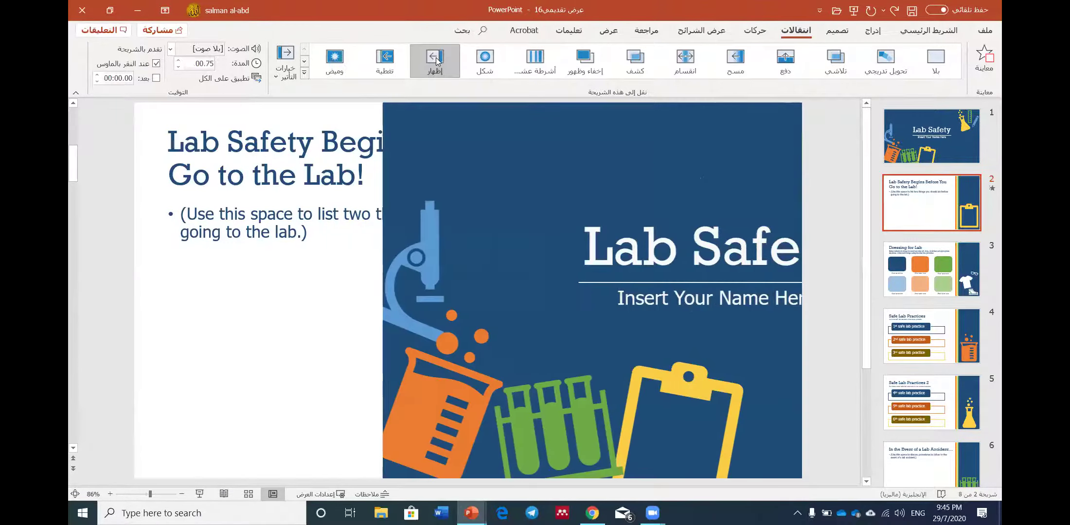
{"action": "left_click", "coordinate": [387, 64]}
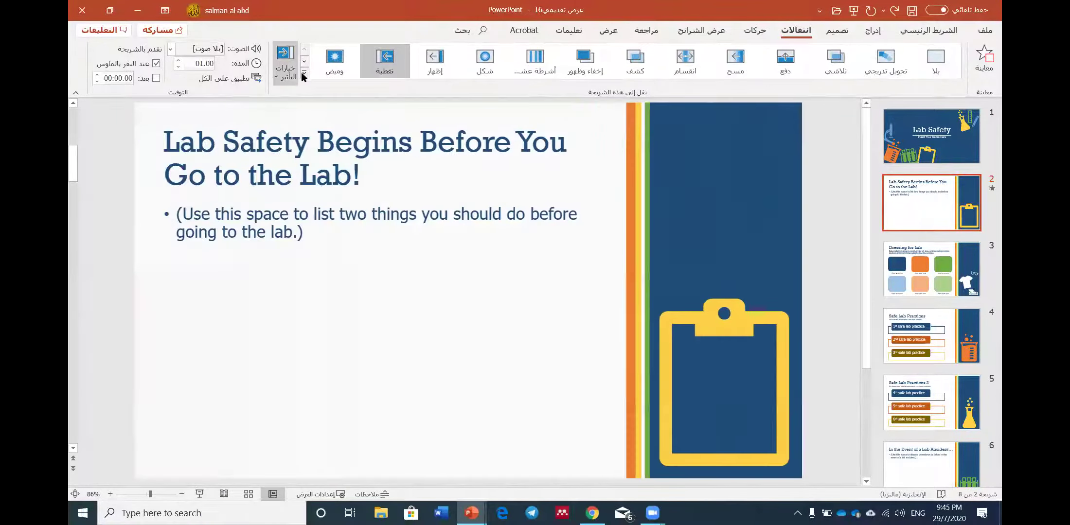
{"action": "left_click", "coordinate": [305, 62]}
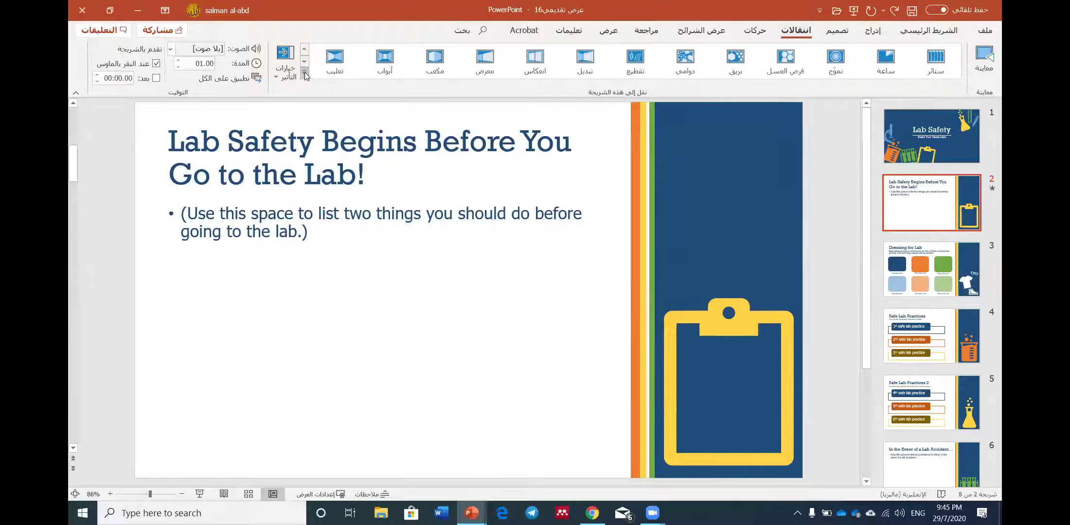
{"action": "left_click", "coordinate": [305, 72]}
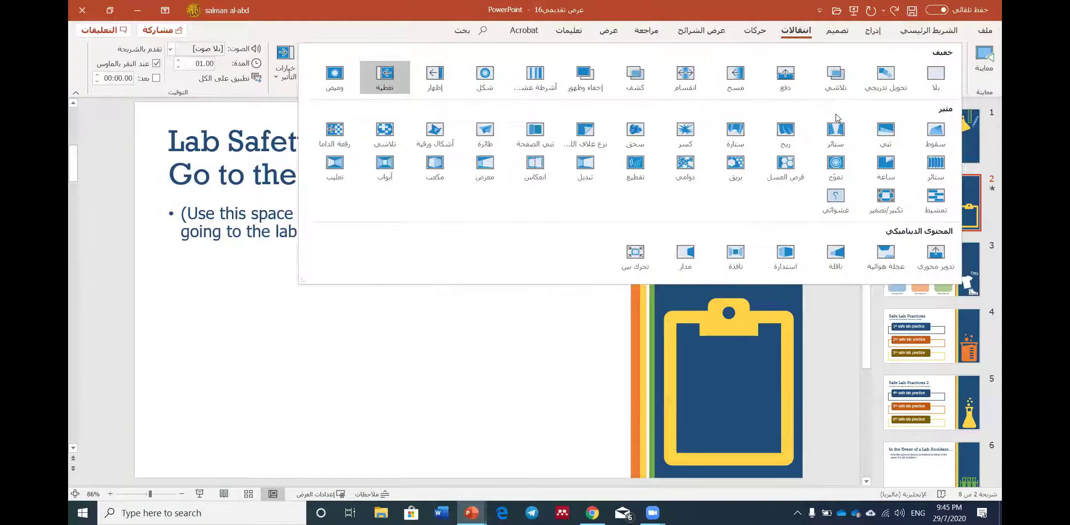
Replace Curtains with the Wind transition on slide 2, adjusting direction, with 02.00 duration.
{"action": "left_click", "coordinate": [836, 133]}
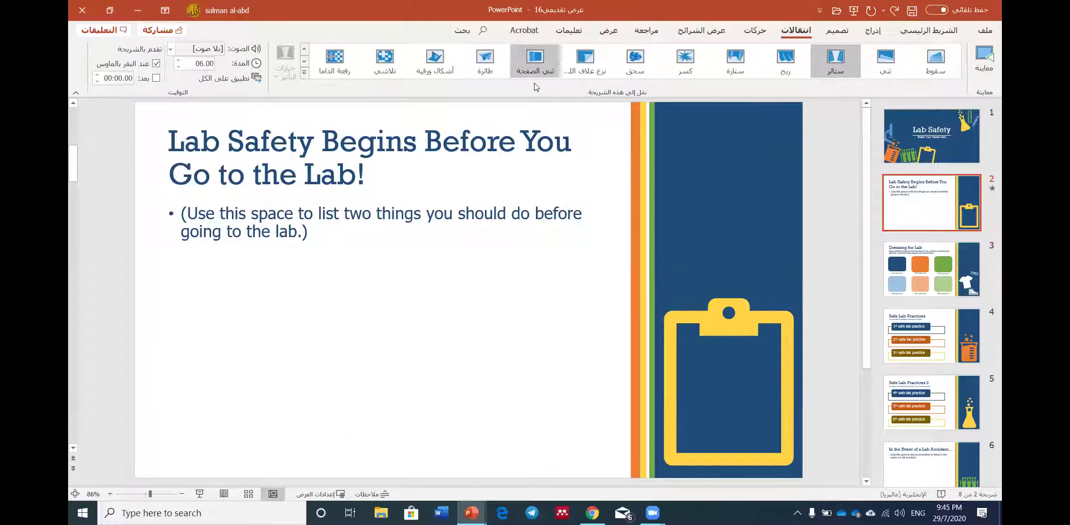
{"action": "left_click", "coordinate": [777, 60]}
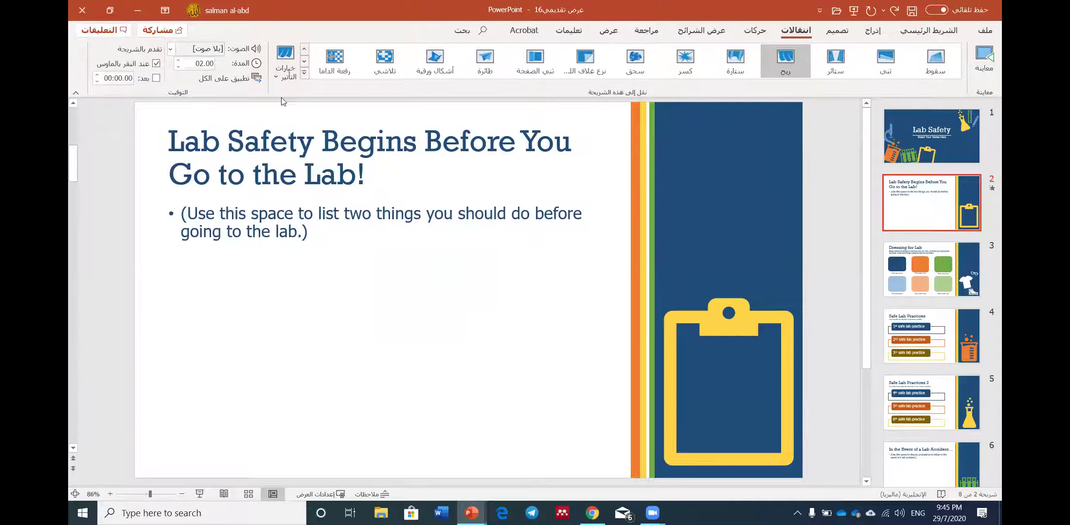
{"action": "left_click", "coordinate": [286, 72]}
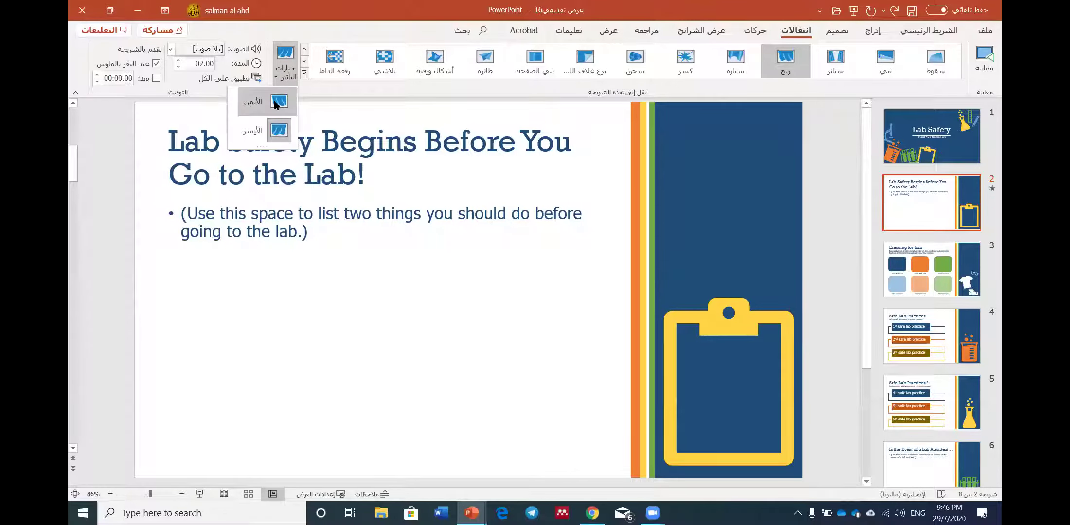
{"action": "left_click", "coordinate": [262, 102]}
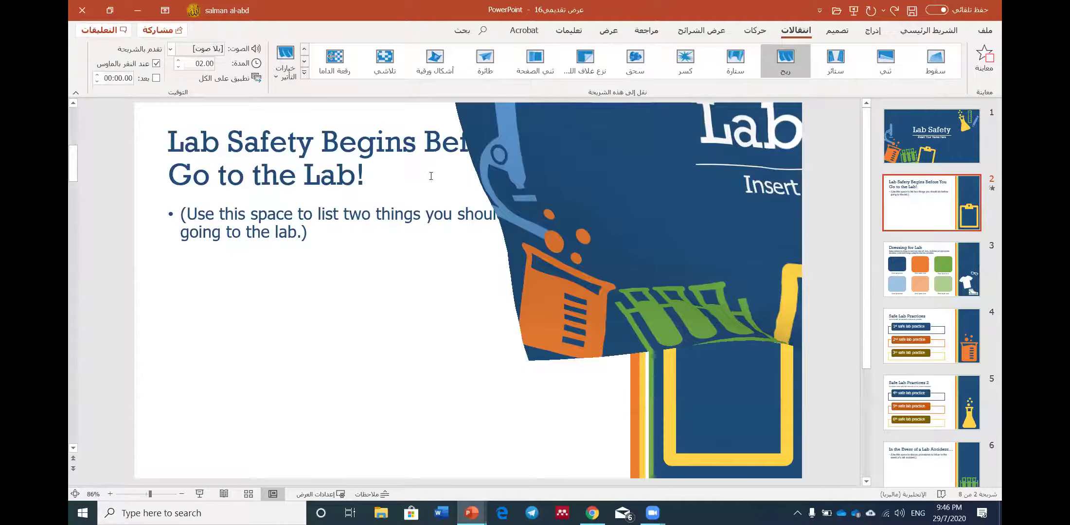
{"action": "left_click", "coordinate": [285, 74]}
{"action": "left_click", "coordinate": [267, 136]}
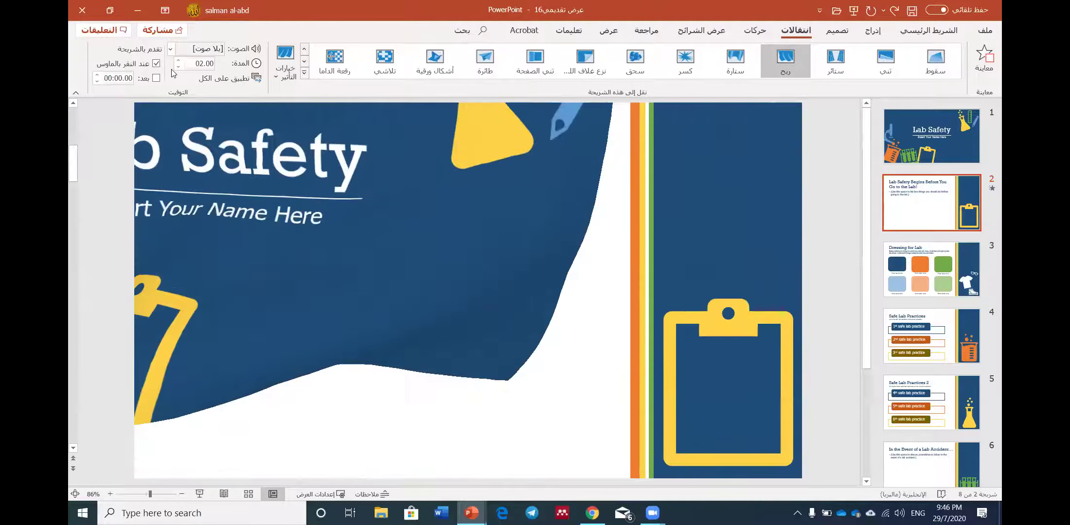
{"action": "left_click", "coordinate": [189, 64]}
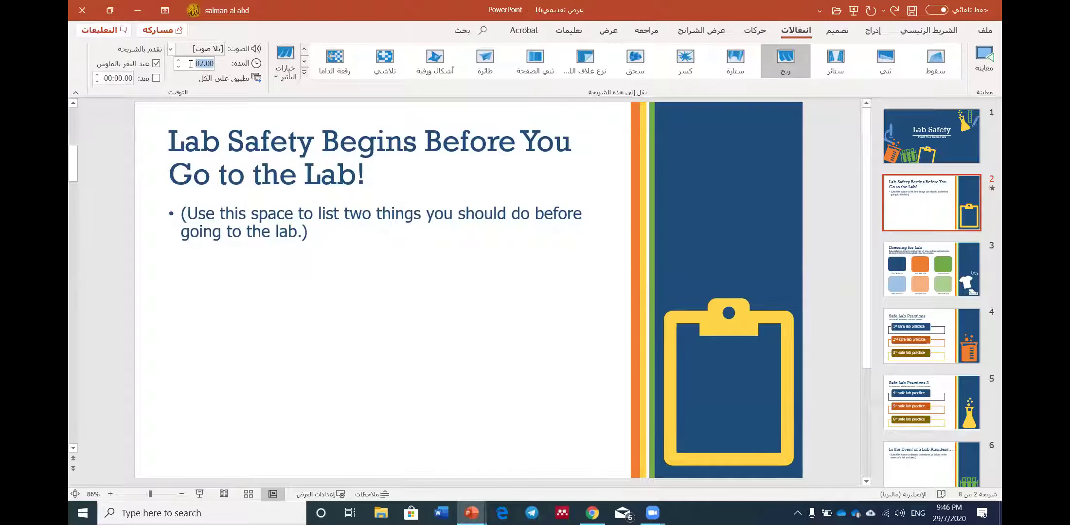
{"action": "left_click", "coordinate": [199, 64]}
{"action": "scroll", "coordinate": [633, 298], "scroll_direction": "down", "scroll_amount": 1}
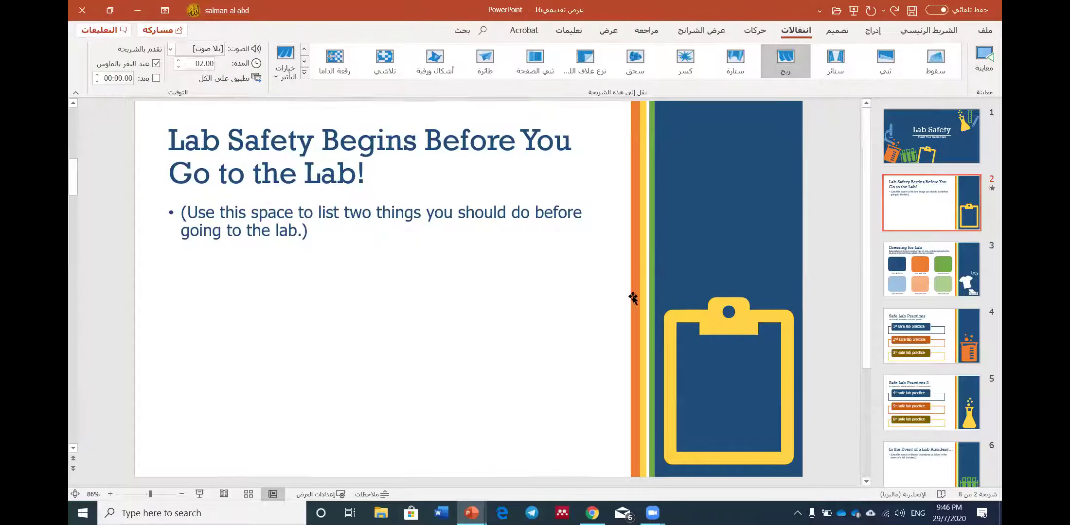
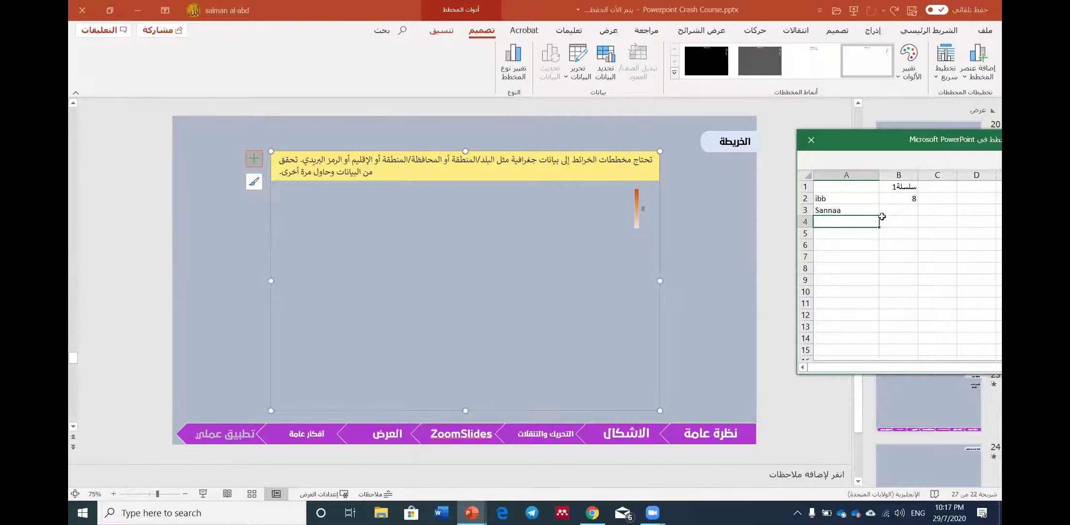
Set cell B3 to 10 and rename region A3 from Sannaa to Taiz.
{"action": "left_click", "coordinate": [892, 212]}
{"action": "type", "text": "10"}
{"action": "key", "text": "Return"}
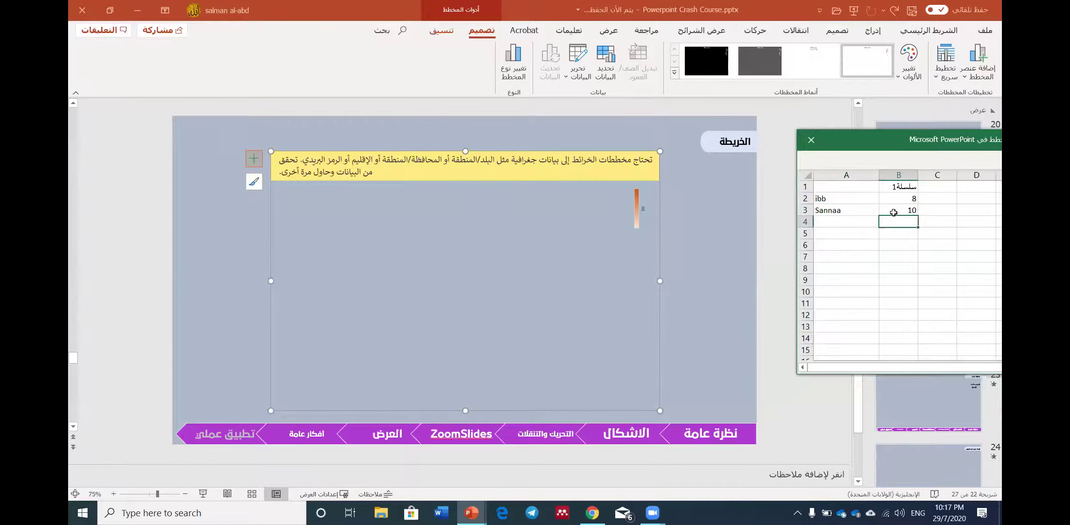
{"action": "left_click", "coordinate": [835, 211]}
{"action": "type", "text": "Sanna"}
{"action": "type", "text": "Ta"}
{"action": "type", "text": "iz"}
{"action": "key", "text": "Return"}
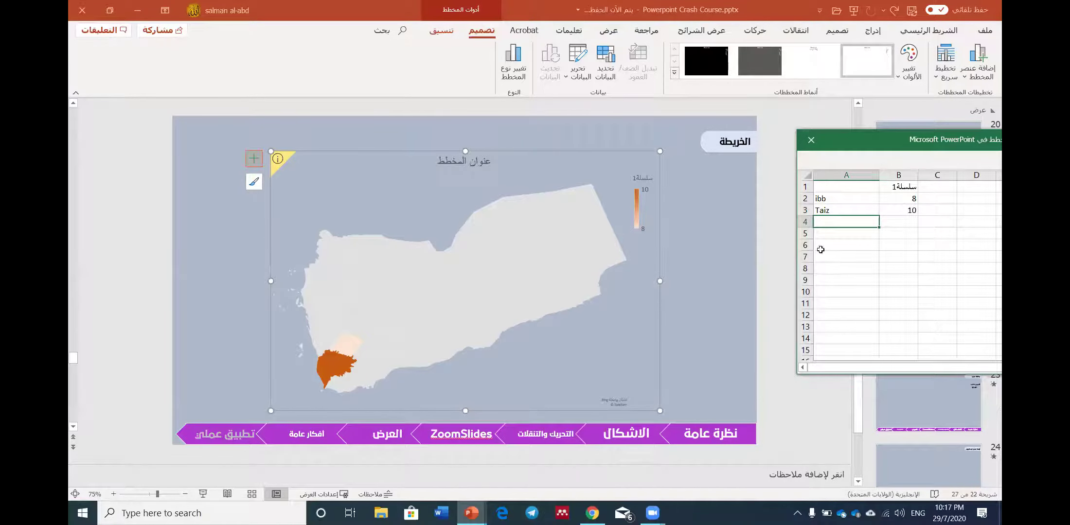
Change the ibb value in cell B2 from 8 to 5.
{"action": "left_click", "coordinate": [900, 242]}
{"action": "left_click", "coordinate": [896, 202]}
{"action": "type", "text": "5"}
{"action": "key", "text": "Return"}
{"action": "left_click", "coordinate": [898, 256]}
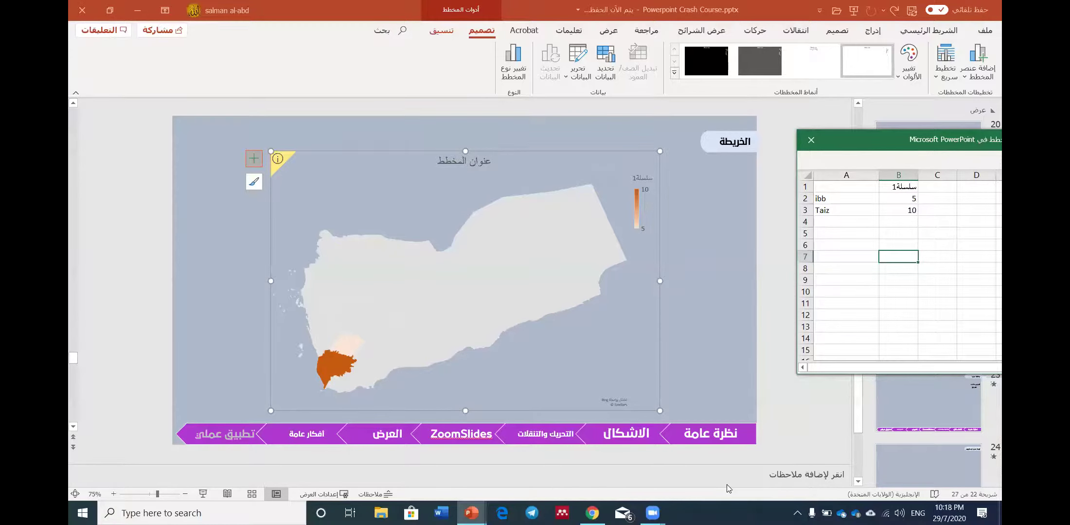
Back in the Crash Course deck, insert a Map (Filled Map) chart from Insert > Chart.
{"action": "left_click", "coordinate": [253, 158]}
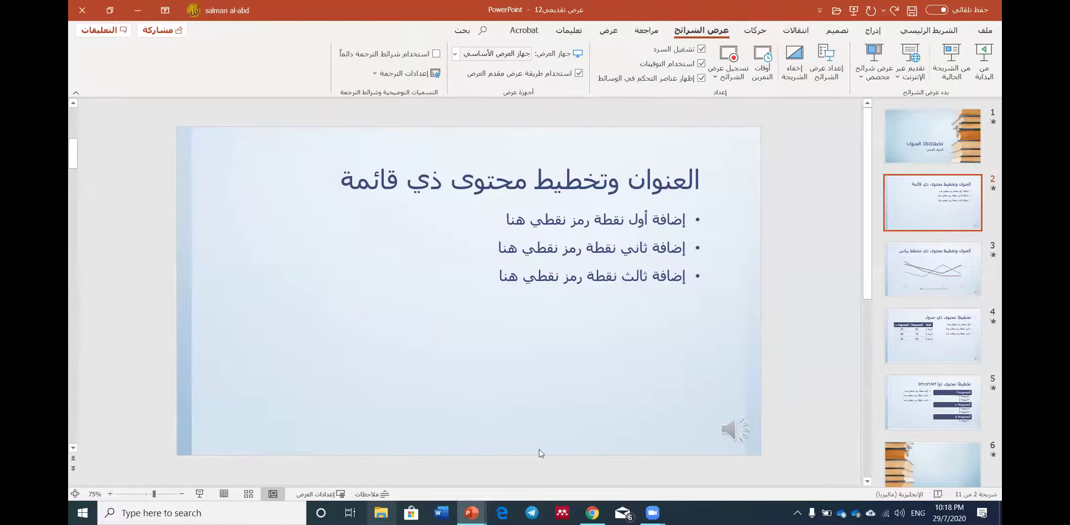
{"action": "mouse_move", "coordinate": [471, 513]}
{"action": "left_click", "coordinate": [147, 474]}
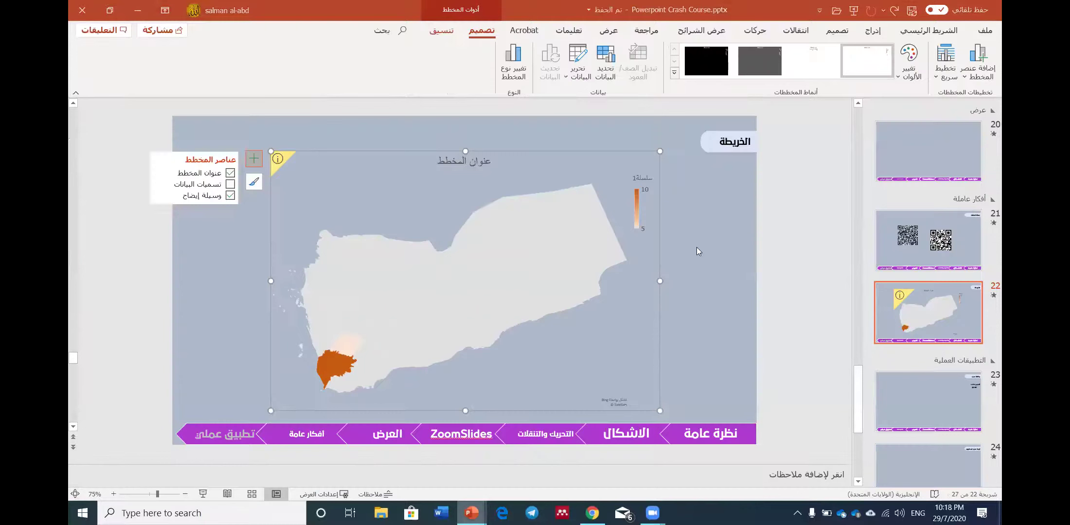
{"action": "left_click", "coordinate": [804, 183]}
{"action": "left_click", "coordinate": [873, 30]}
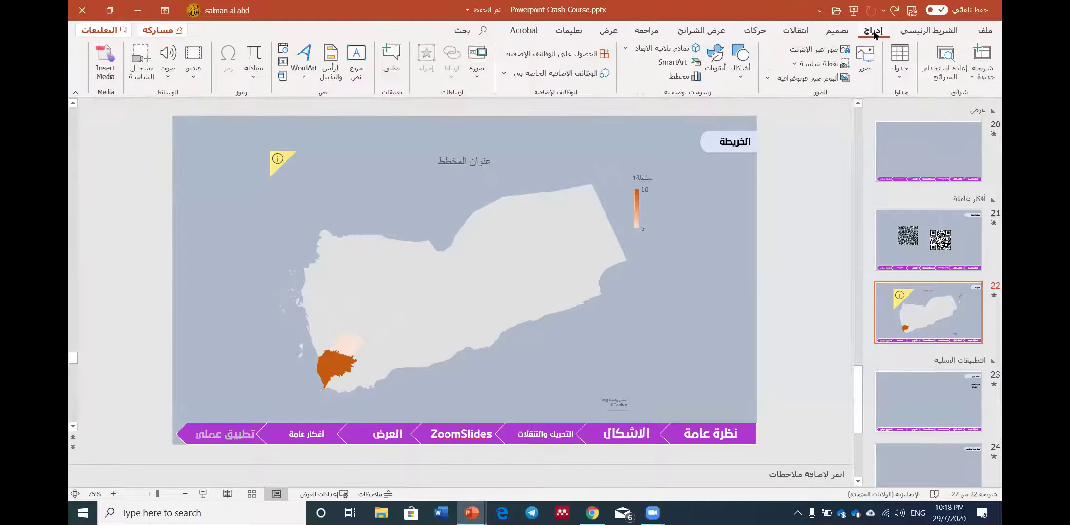
{"action": "left_click", "coordinate": [682, 76]}
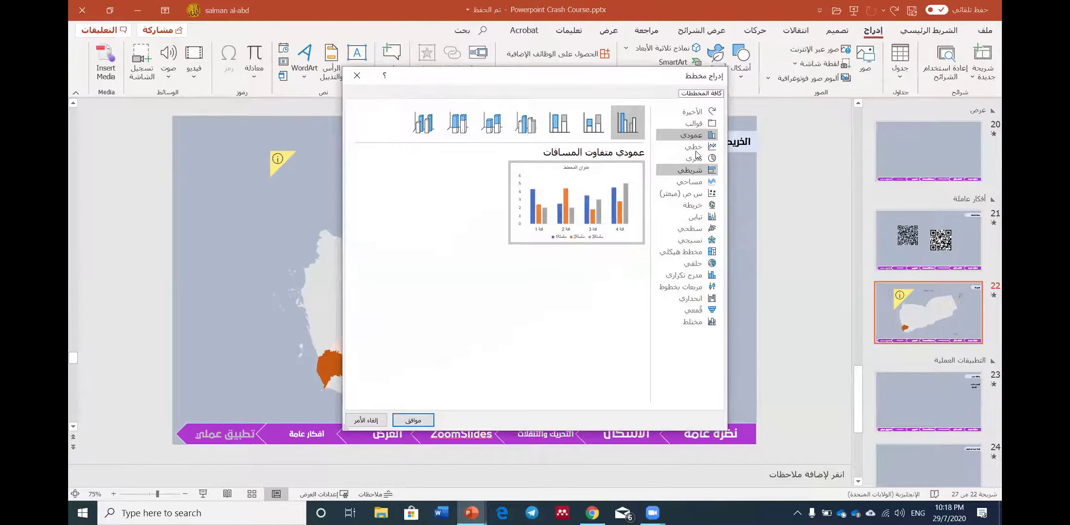
{"action": "left_click", "coordinate": [692, 206]}
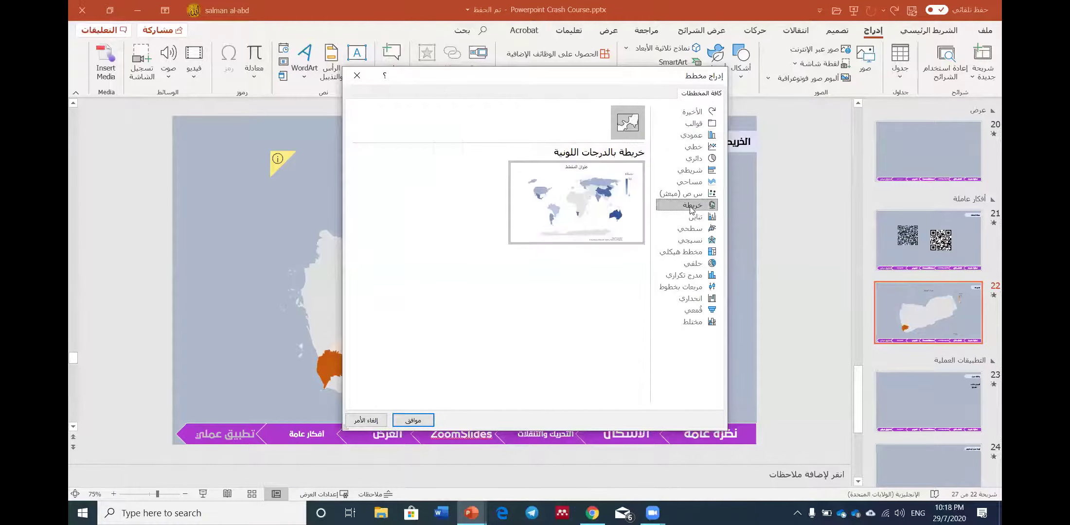
{"action": "left_click", "coordinate": [412, 420]}
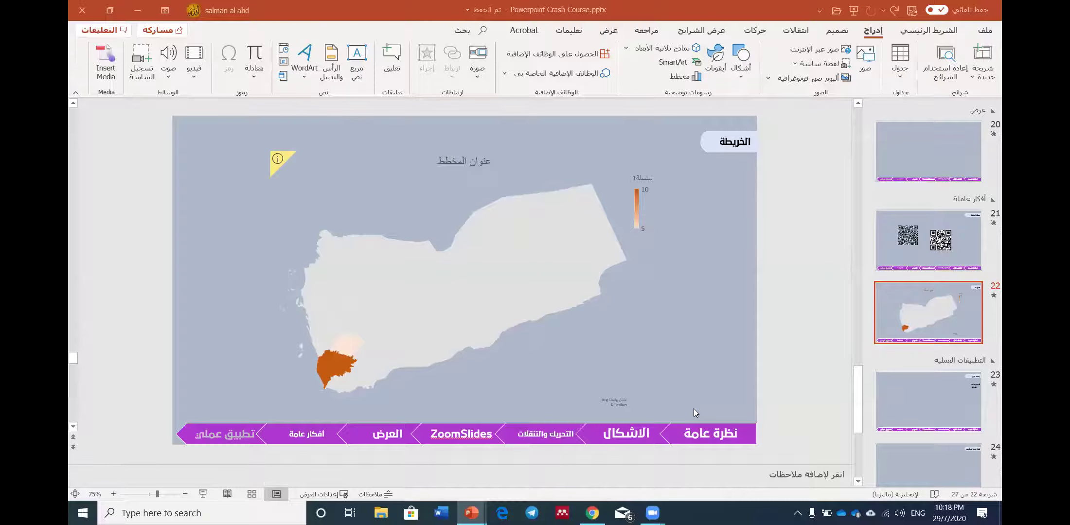
Review the map chart's elements, Format and Chart Design options, then open Select Data.
{"action": "left_click", "coordinate": [564, 262]}
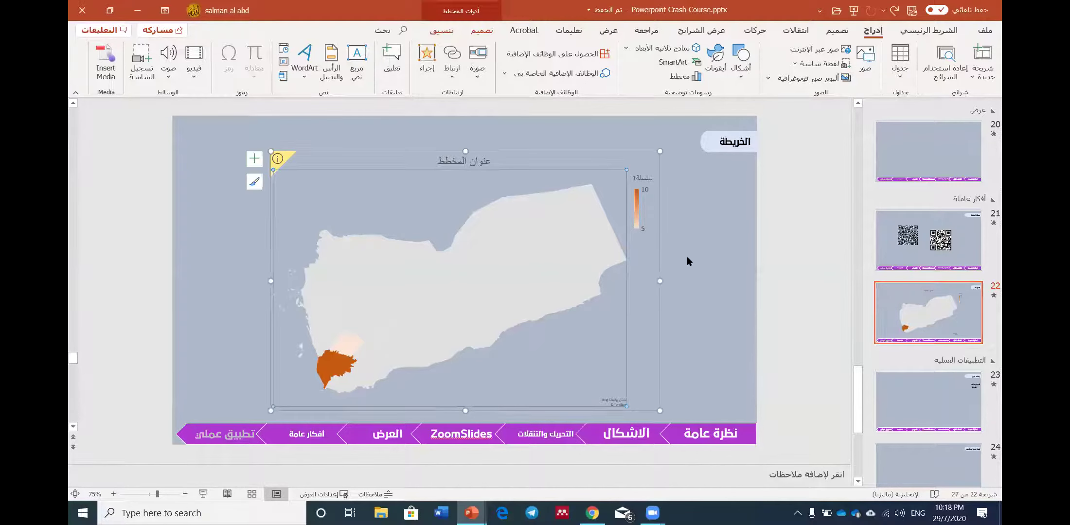
{"action": "left_click", "coordinate": [252, 158]}
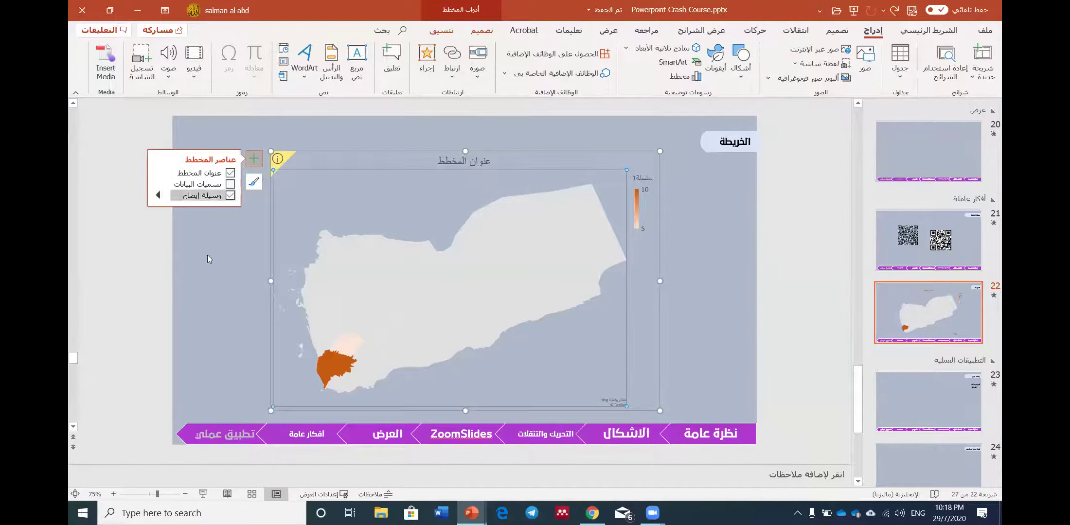
{"action": "left_click", "coordinate": [442, 31]}
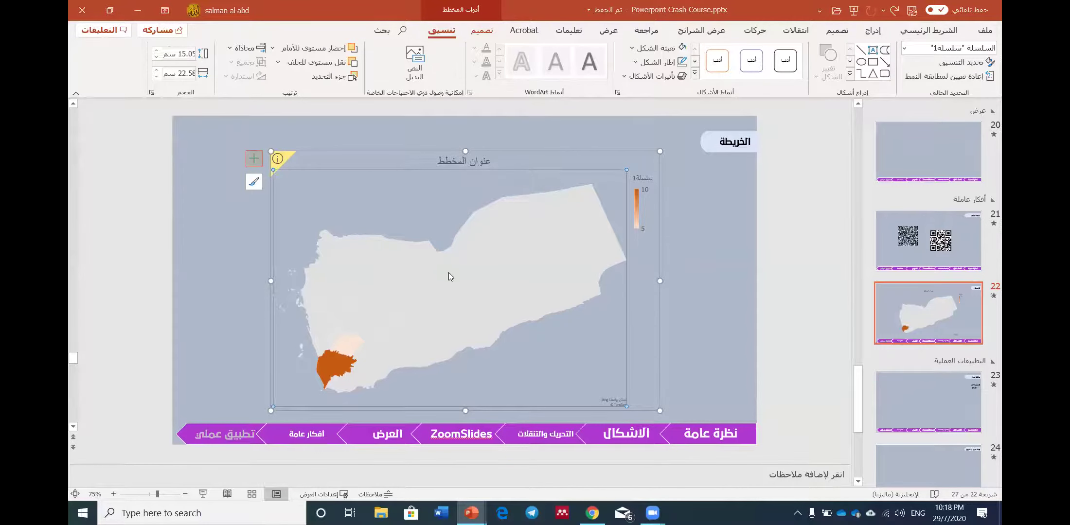
{"action": "left_click", "coordinate": [478, 31]}
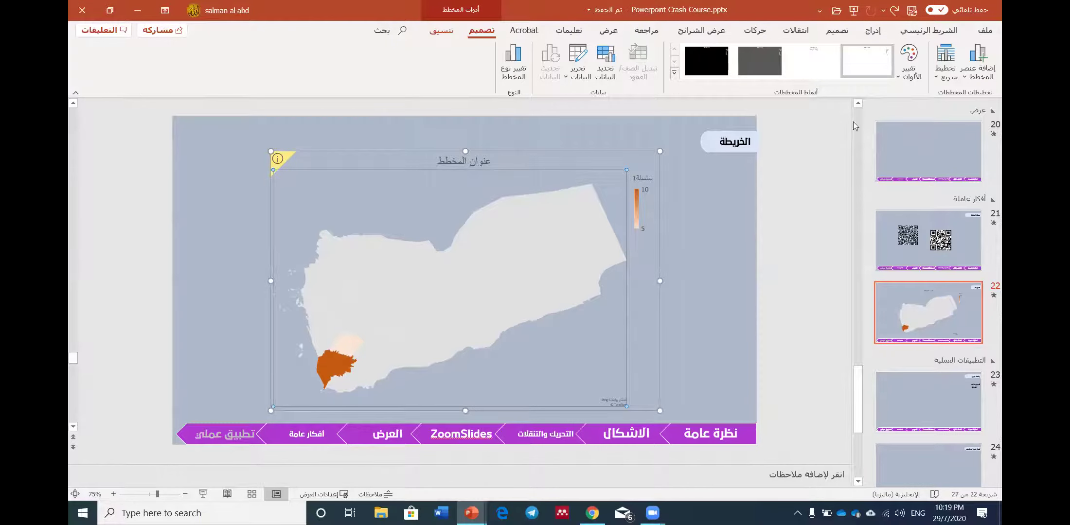
{"action": "left_click", "coordinate": [973, 63]}
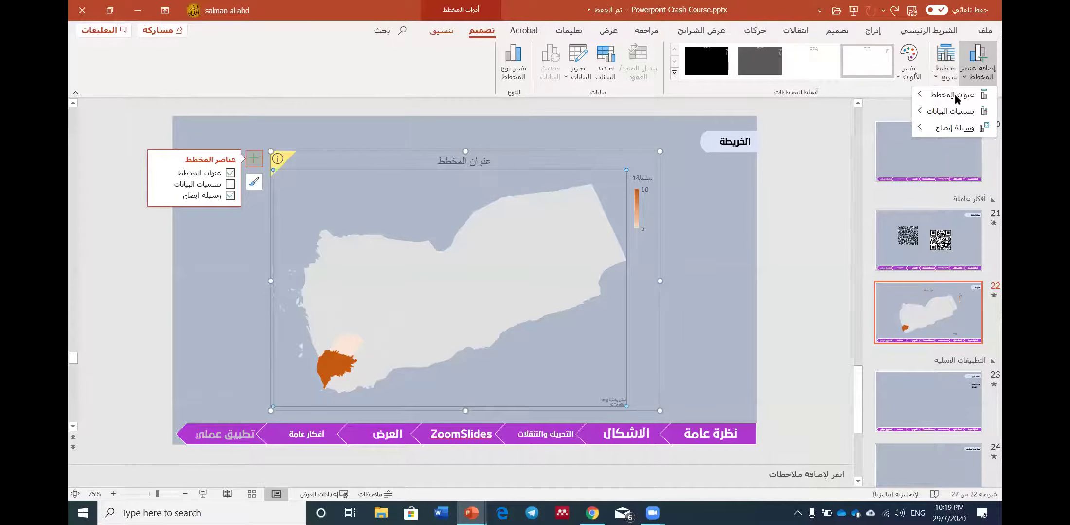
{"action": "left_click", "coordinate": [966, 57]}
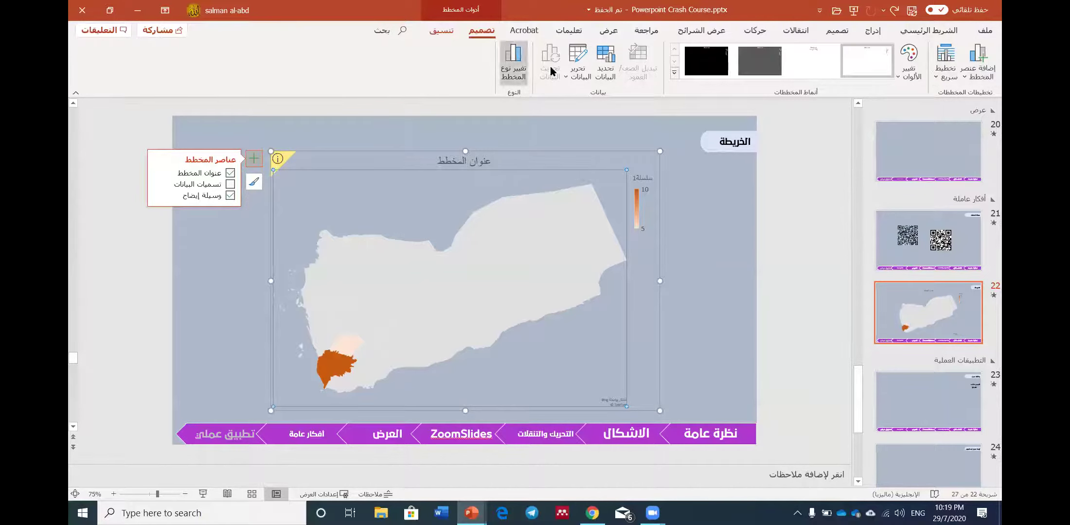
{"action": "left_click", "coordinate": [586, 59]}
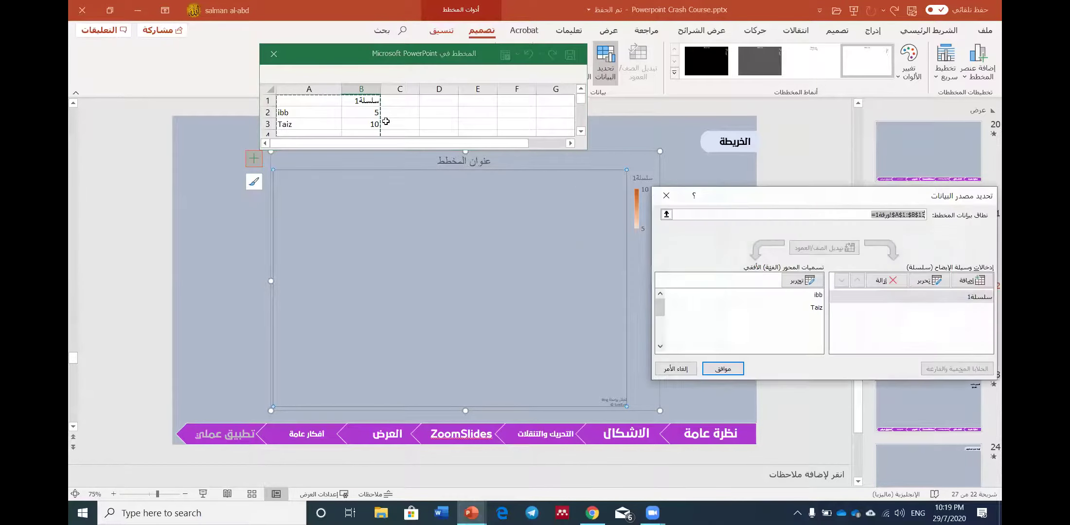
Close Select Data Source, enlarge the data sheet and enter Amaran in cell A4.
{"action": "left_click", "coordinate": [666, 195]}
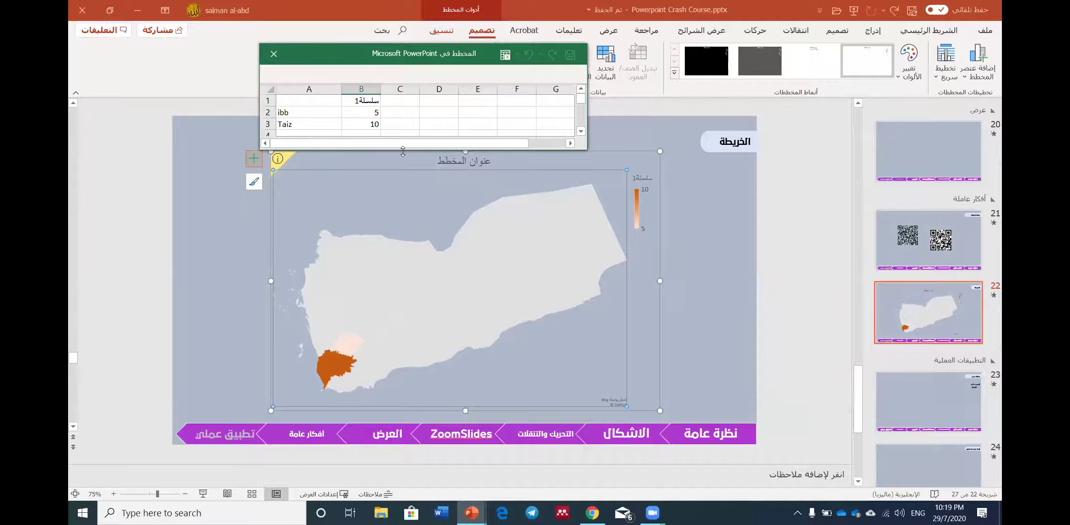
{"action": "left_click_drag", "start_coordinate": [403, 151], "coordinate": [402, 236]}
{"action": "left_click", "coordinate": [312, 139]}
{"action": "type", "text": "Amaran"}
{"action": "key", "text": "Return"}
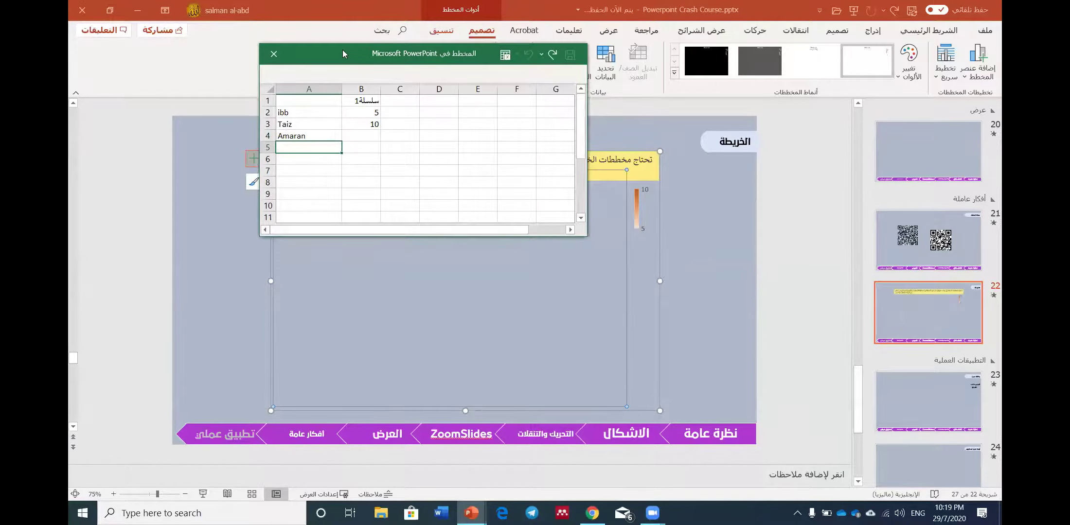
Move the data sheet window to the right, recheck cell A4, and switch to Chrome.
{"action": "left_click_drag", "start_coordinate": [343, 53], "coordinate": [823, 51]}
{"action": "left_click", "coordinate": [793, 135]}
{"action": "double_click", "coordinate": [793, 135]}
{"action": "key", "text": "Escape"}
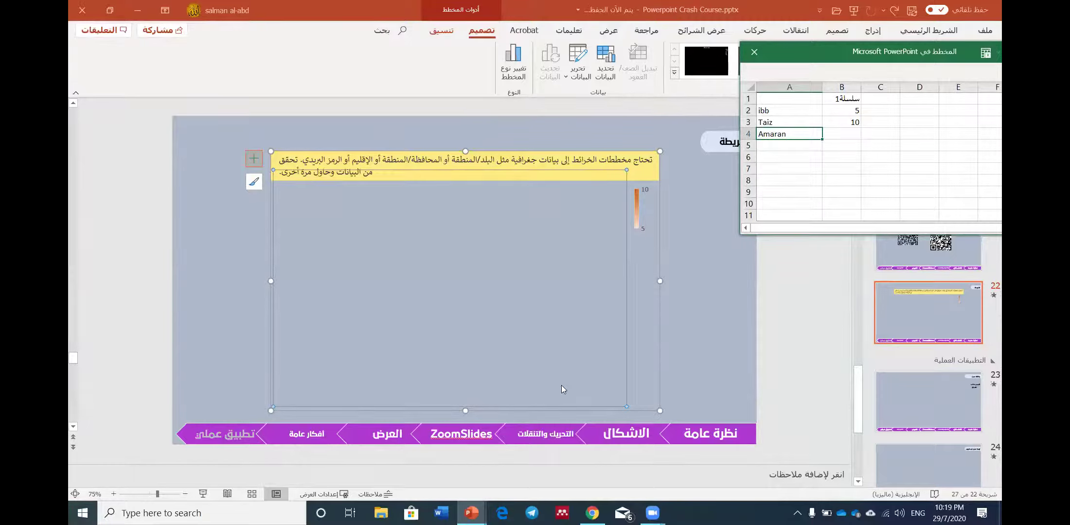
{"action": "key", "text": "alt+Tab"}
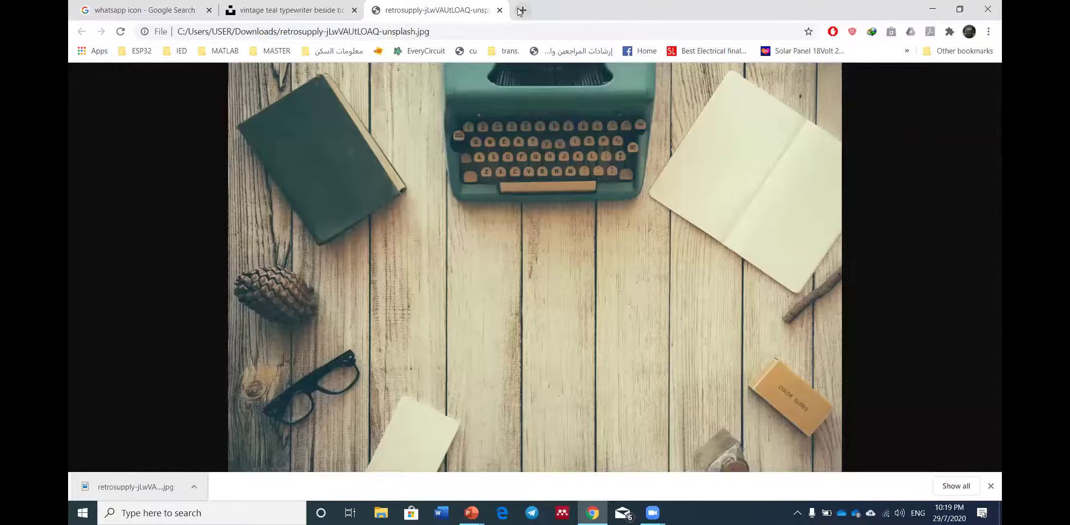
Search Google for عمران in a new tab to confirm its spelling, 'Amran, Yemen.
{"action": "left_click", "coordinate": [516, 10]}
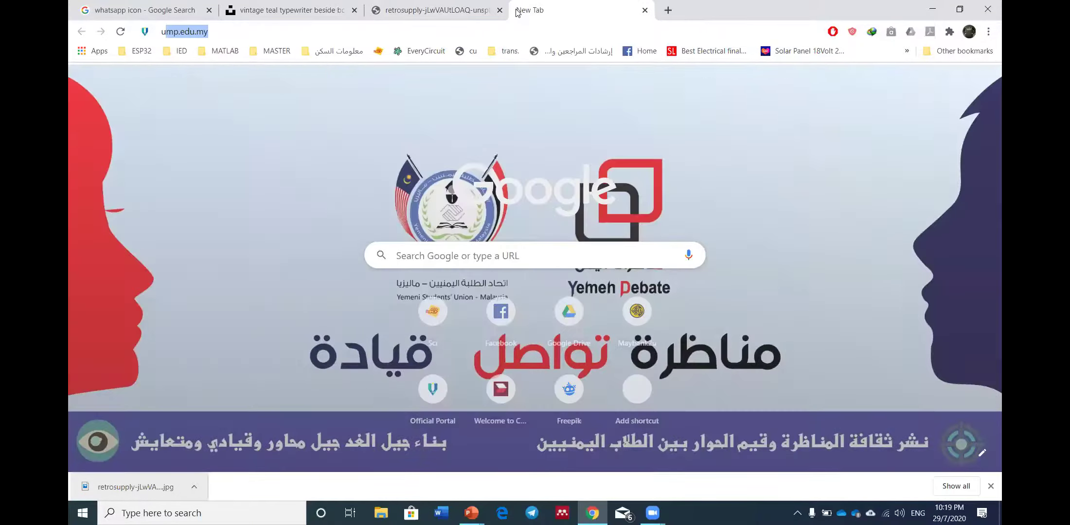
{"action": "key", "text": "alt+shift"}
{"action": "type", "text": "عمران"}
{"action": "key", "text": "Return"}
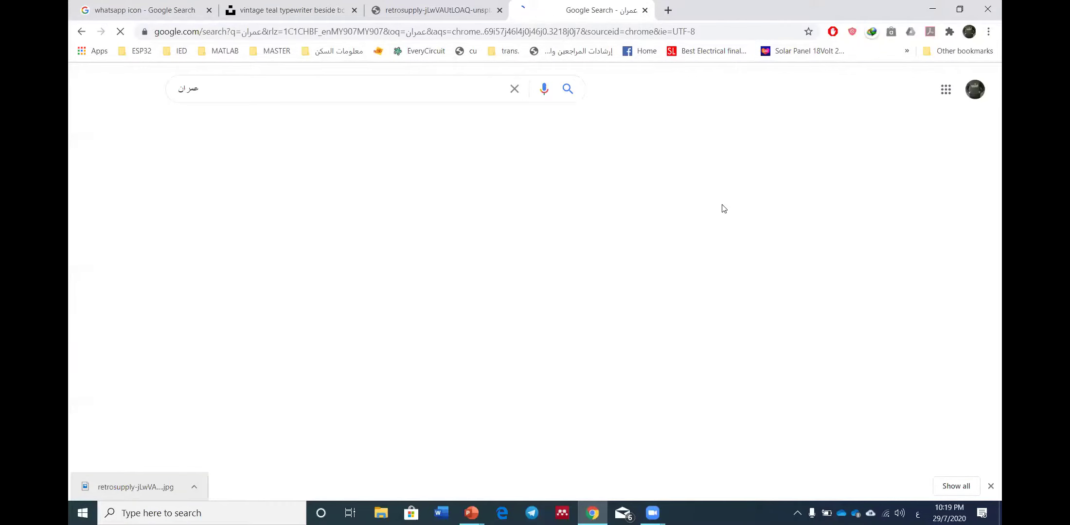
{"action": "left_click_drag", "start_coordinate": [230, 403], "coordinate": [193, 389]}
{"action": "left_click", "coordinate": [224, 395]}
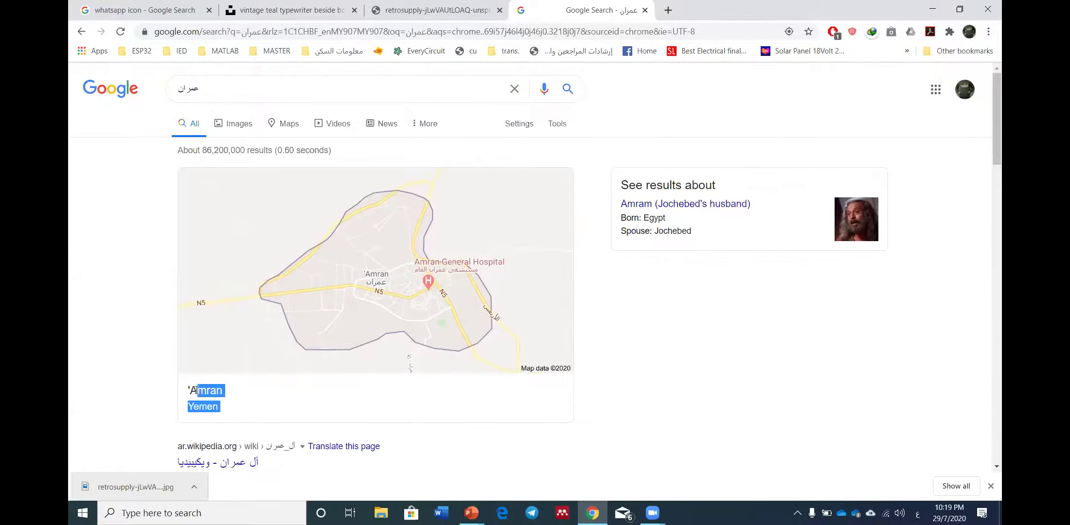
Correct the region name in cell A4 from Amaran to Amran.
{"action": "key", "text": "alt+Tab"}
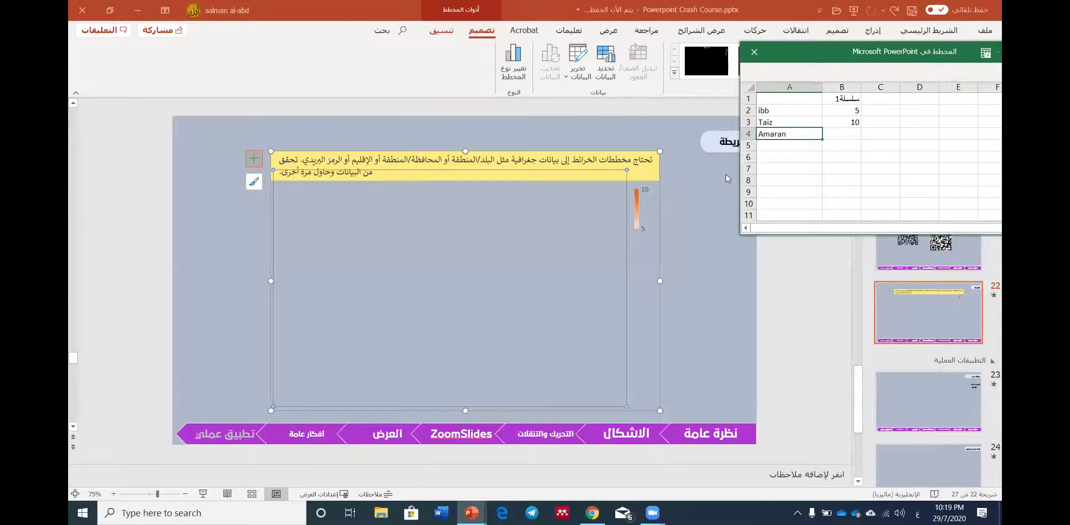
{"action": "key", "text": "BackSpace"}
{"action": "key", "text": "BackSpace"}
{"action": "key", "text": "BackSpace"}
{"action": "key", "text": "BackSpace"}
{"action": "key", "text": "BackSpace"}
{"action": "key", "text": "BackSpace"}
{"action": "type", "text": "Am"}
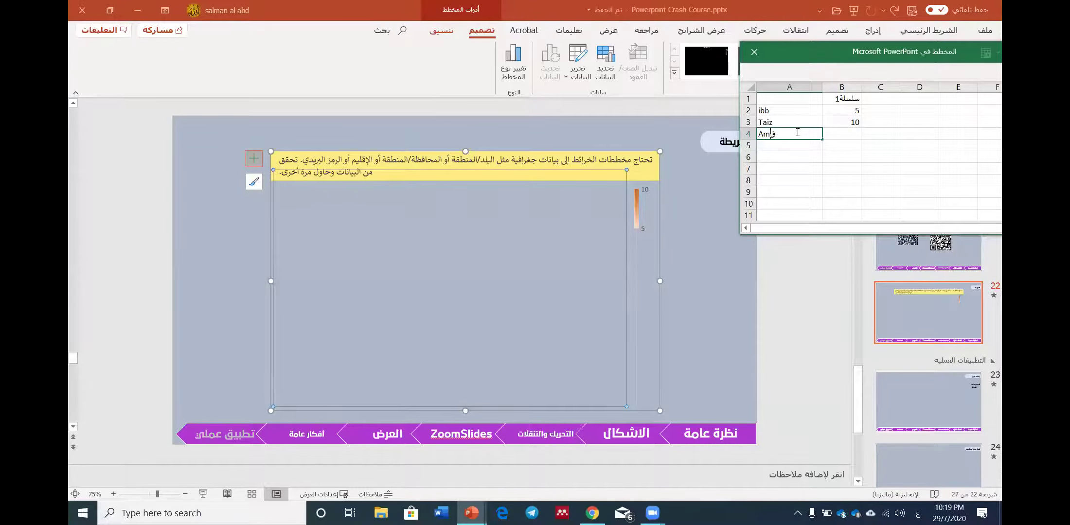
{"action": "key", "text": "alt+shift"}
{"action": "type", "text": "r"}
{"action": "key", "text": "Return"}
{"action": "left_click", "coordinate": [803, 133]}
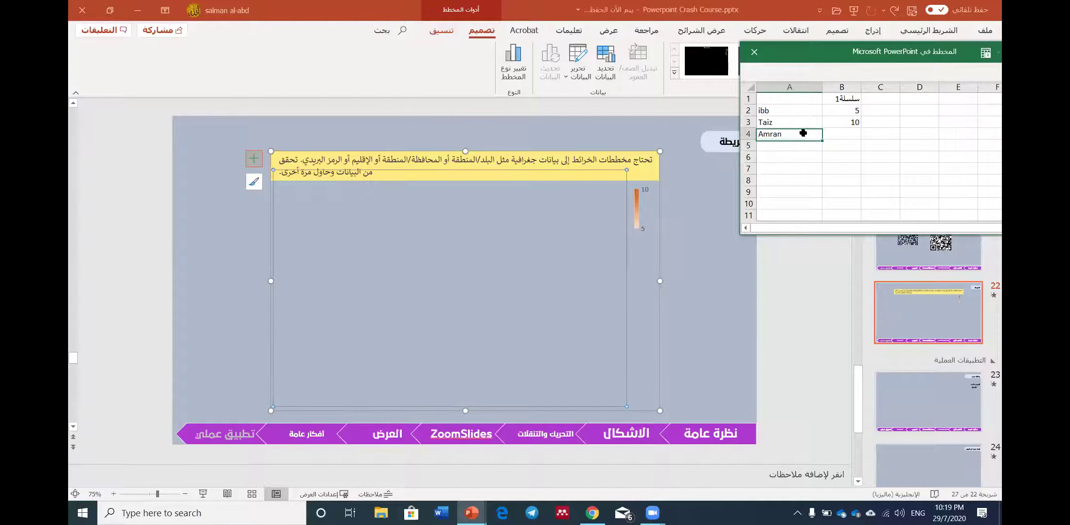
Move the chart data window aside, close it, and scroll the thumbnail pane to the top.
{"action": "left_click", "coordinate": [406, 219]}
{"action": "left_click", "coordinate": [792, 284]}
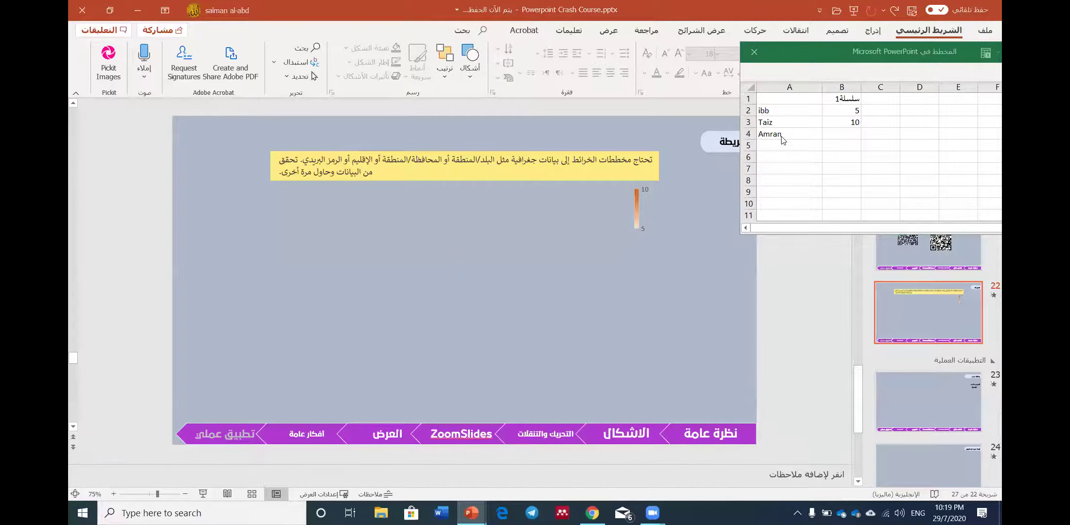
{"action": "left_click", "coordinate": [786, 175]}
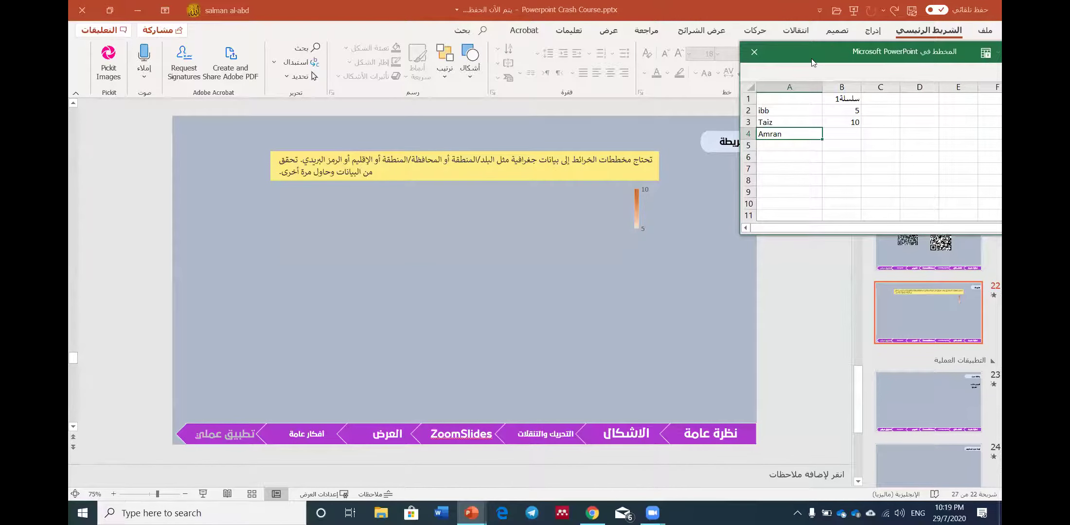
{"action": "left_click_drag", "start_coordinate": [811, 62], "coordinate": [813, 316]}
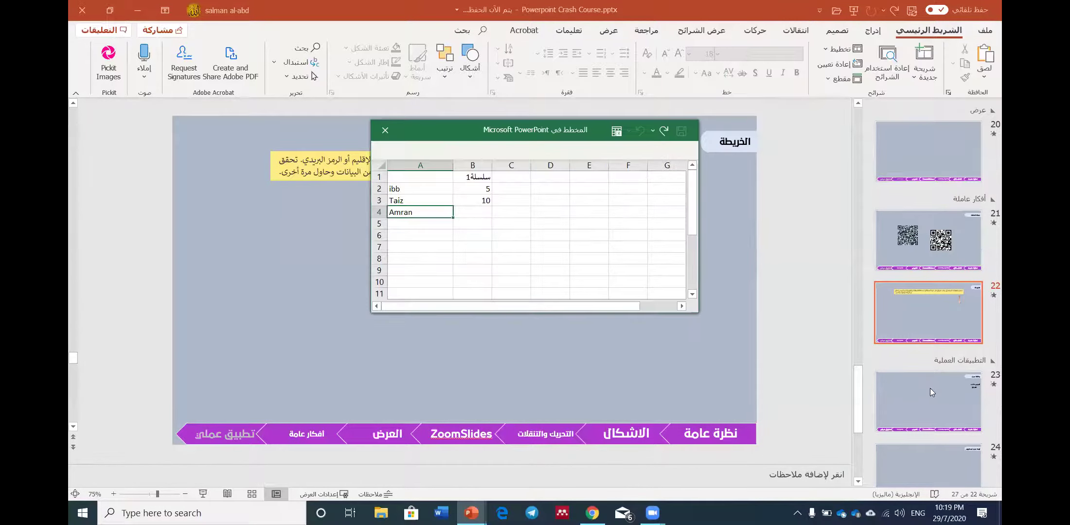
{"action": "scroll", "coordinate": [884, 197], "scroll_direction": "up", "scroll_amount": 5}
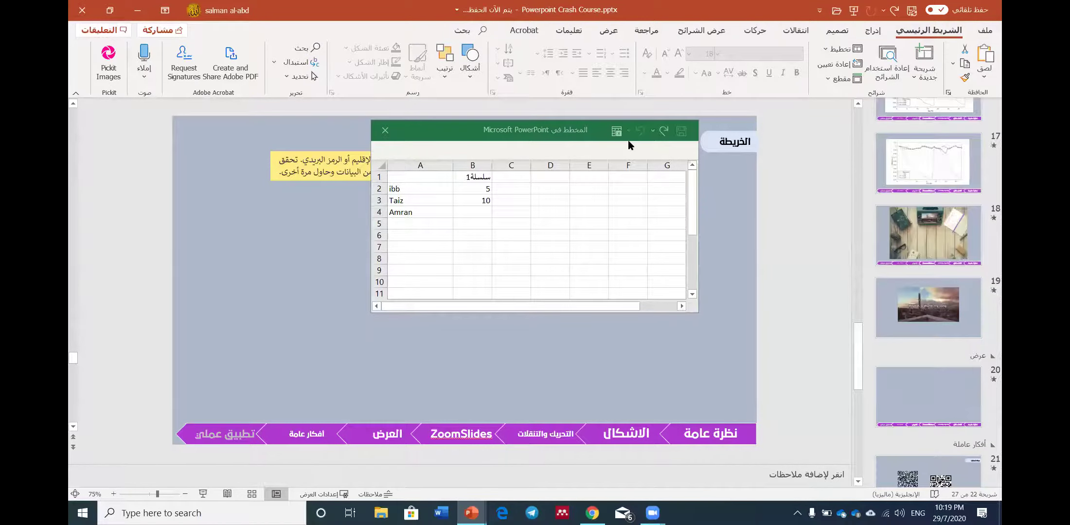
{"action": "left_click", "coordinate": [384, 135]}
{"action": "scroll", "coordinate": [934, 230], "scroll_direction": "up", "scroll_amount": 3}
{"action": "scroll", "coordinate": [914, 245], "scroll_direction": "up", "scroll_amount": 3}
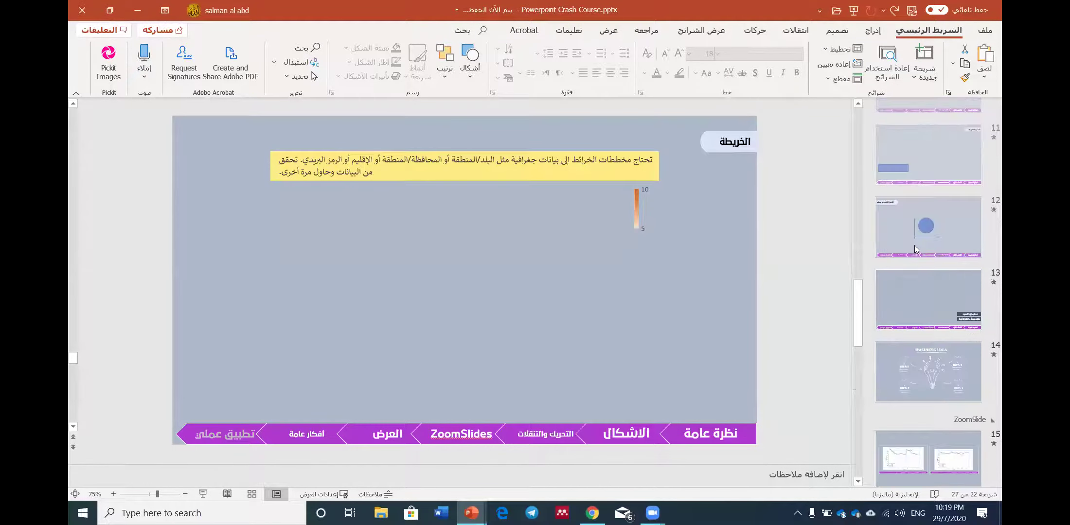
{"action": "scroll", "coordinate": [940, 210], "scroll_direction": "up", "scroll_amount": 4}
{"action": "scroll", "coordinate": [934, 223], "scroll_direction": "up", "scroll_amount": 5}
{"action": "scroll", "coordinate": [934, 222], "scroll_direction": "up", "scroll_amount": 3}
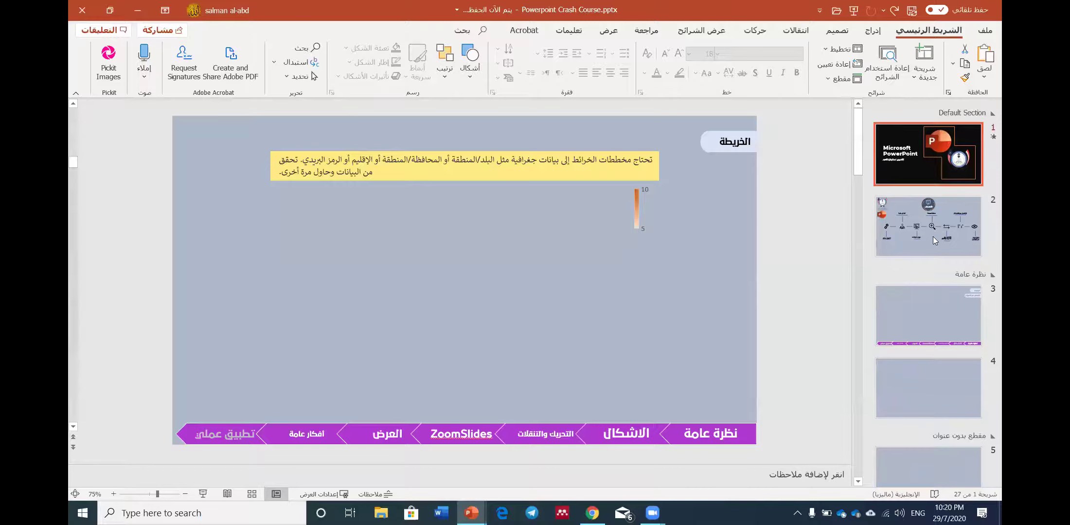
Go from slide 2 down through the thumbnails to slide 23, the business card slide.
{"action": "left_click", "coordinate": [934, 223]}
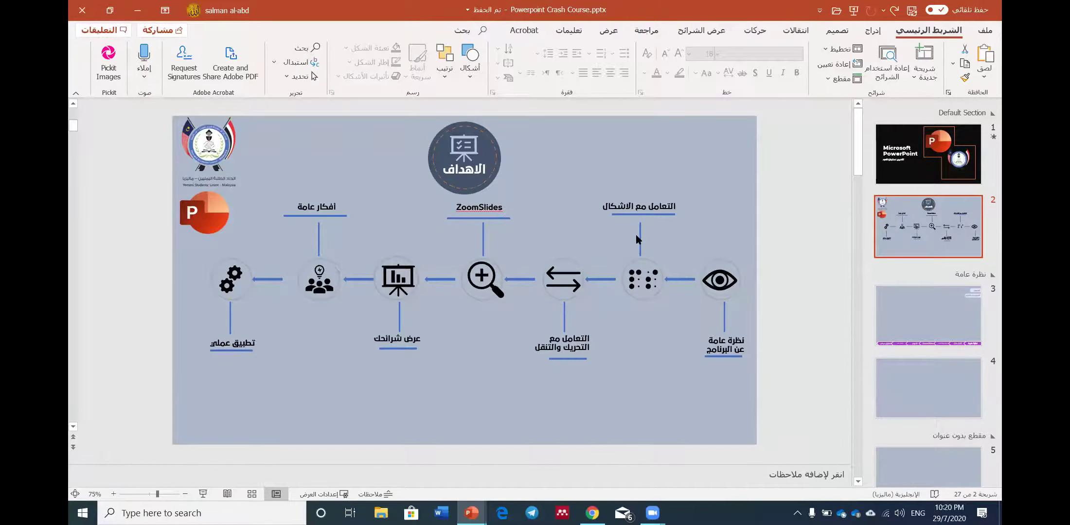
{"action": "scroll", "coordinate": [640, 238], "scroll_direction": "down", "scroll_amount": 1}
{"action": "scroll", "coordinate": [640, 234], "scroll_direction": "down", "scroll_amount": 2}
{"action": "scroll", "coordinate": [637, 236], "scroll_direction": "up", "scroll_amount": 5}
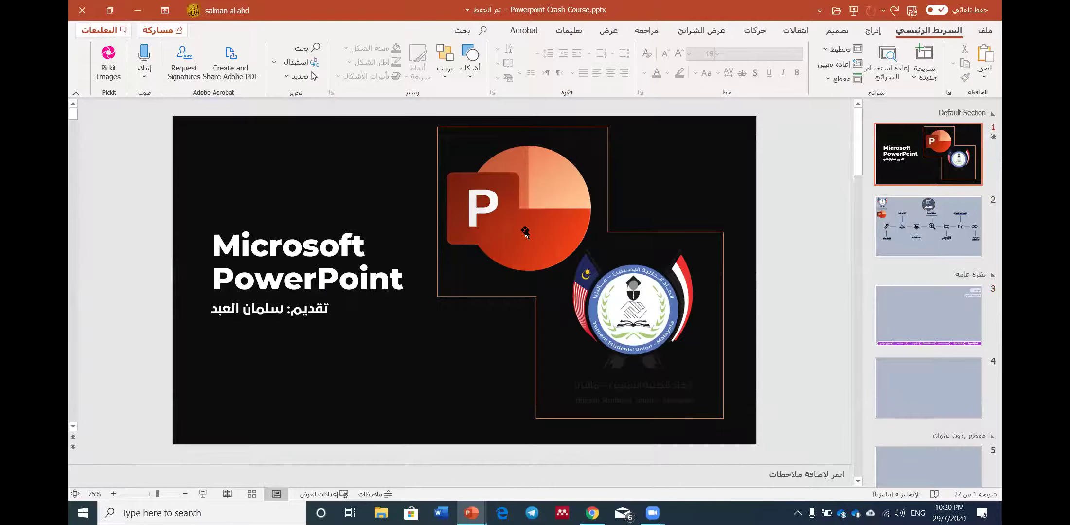
{"action": "left_click", "coordinate": [865, 213]}
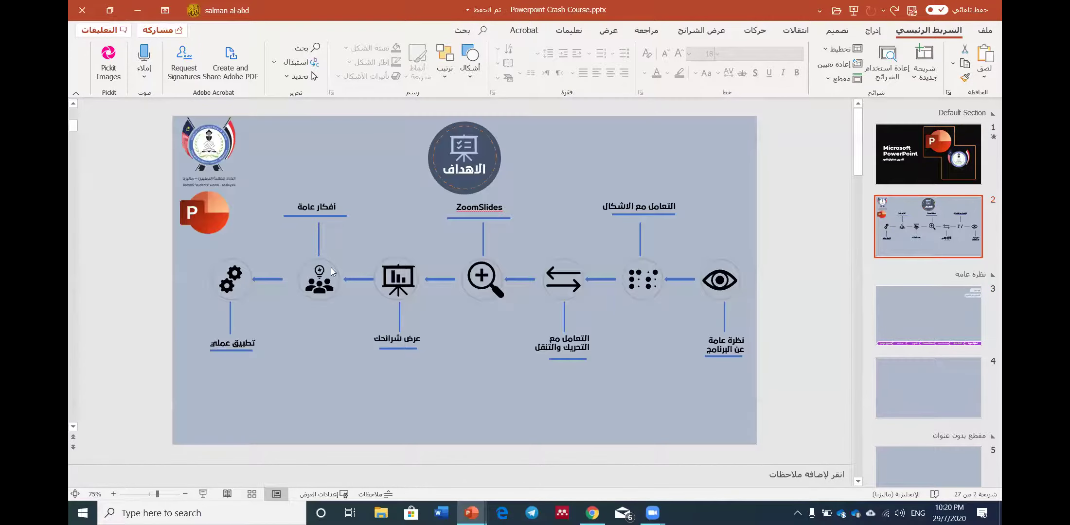
{"action": "scroll", "coordinate": [893, 257], "scroll_direction": "down", "scroll_amount": 3}
{"action": "scroll", "coordinate": [896, 256], "scroll_direction": "down", "scroll_amount": 3}
{"action": "scroll", "coordinate": [915, 281], "scroll_direction": "down", "scroll_amount": 2}
{"action": "scroll", "coordinate": [910, 307], "scroll_direction": "down", "scroll_amount": 2}
{"action": "scroll", "coordinate": [910, 307], "scroll_direction": "down", "scroll_amount": 4}
{"action": "scroll", "coordinate": [909, 310], "scroll_direction": "down", "scroll_amount": 4}
{"action": "scroll", "coordinate": [926, 304], "scroll_direction": "down", "scroll_amount": 4}
{"action": "left_click", "coordinate": [951, 147]}
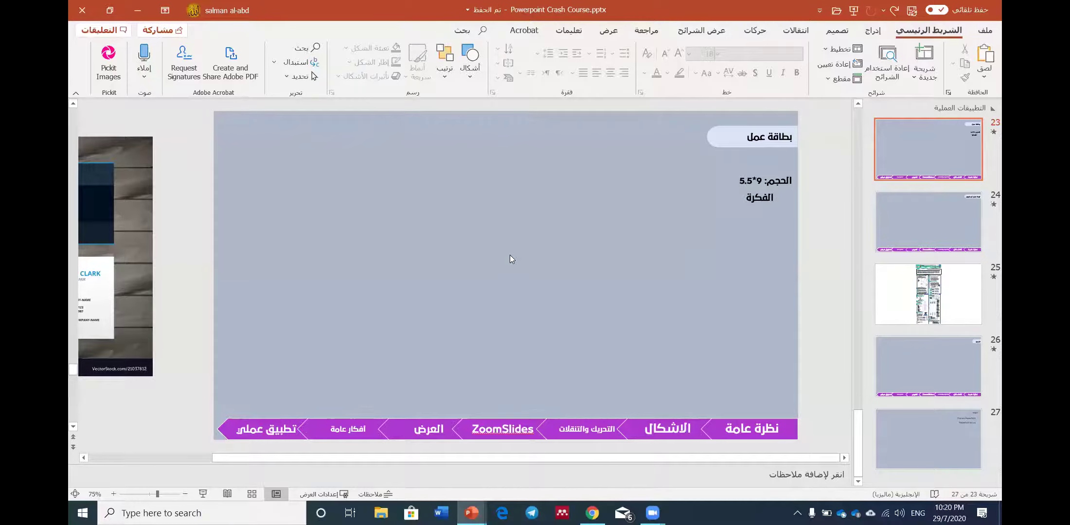
Move the business card mockup picture onto slide 23 and shift the الفكرة text box down.
{"action": "left_click", "coordinate": [117, 247]}
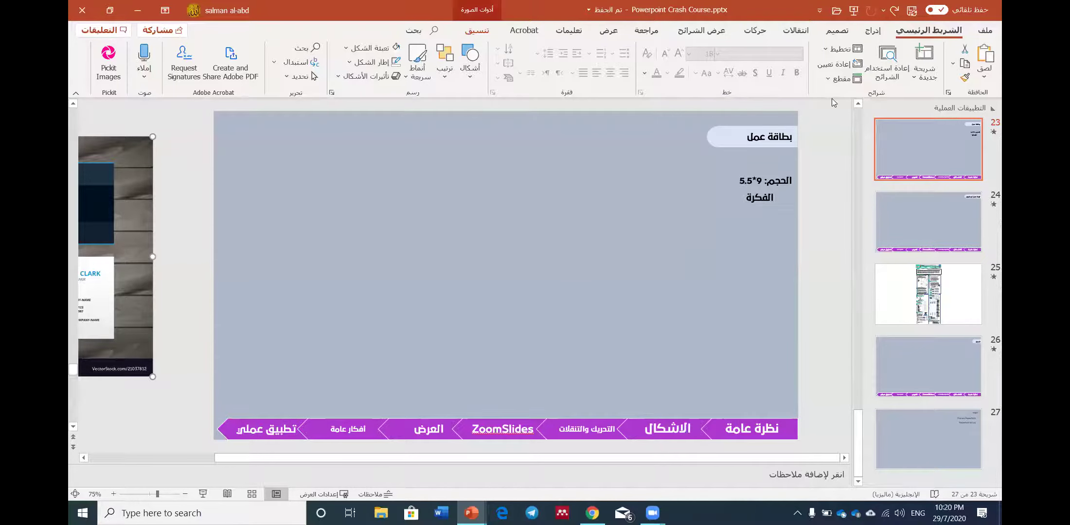
{"action": "left_click_drag", "start_coordinate": [150, 193], "coordinate": [517, 186]}
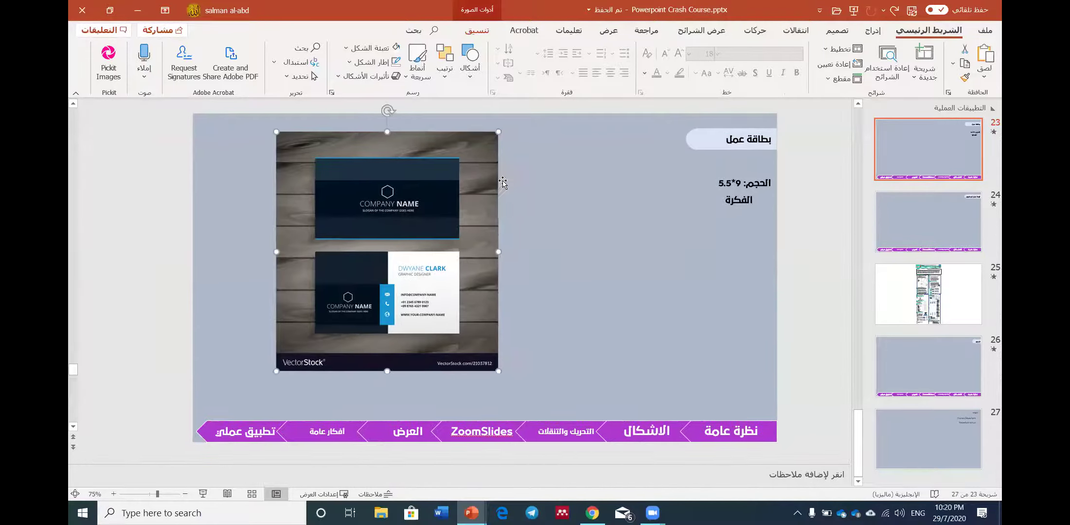
{"action": "left_click", "coordinate": [695, 194]}
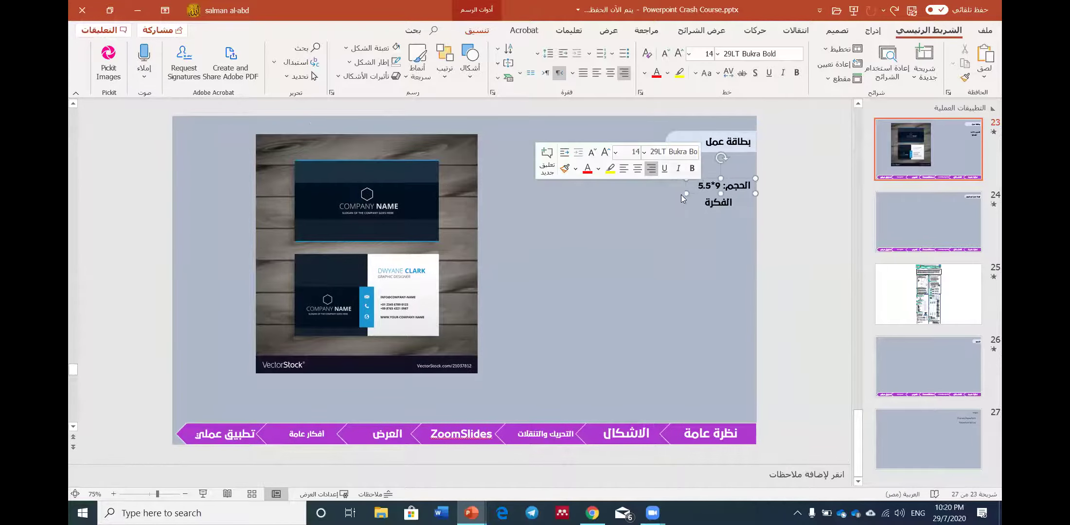
{"action": "left_click", "coordinate": [722, 197]}
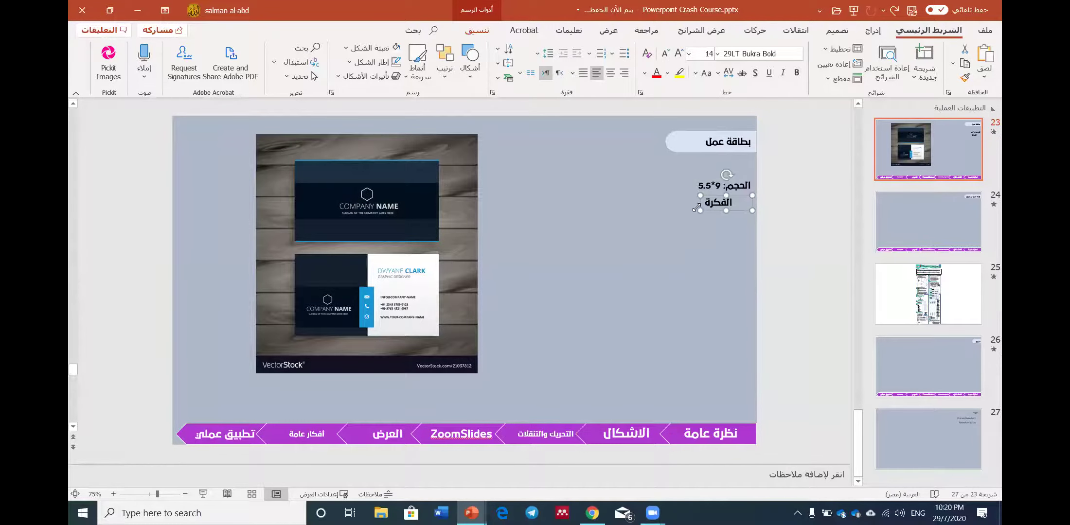
{"action": "left_click_drag", "start_coordinate": [660, 226], "coordinate": [664, 253]}
{"action": "left_click", "coordinate": [664, 254]}
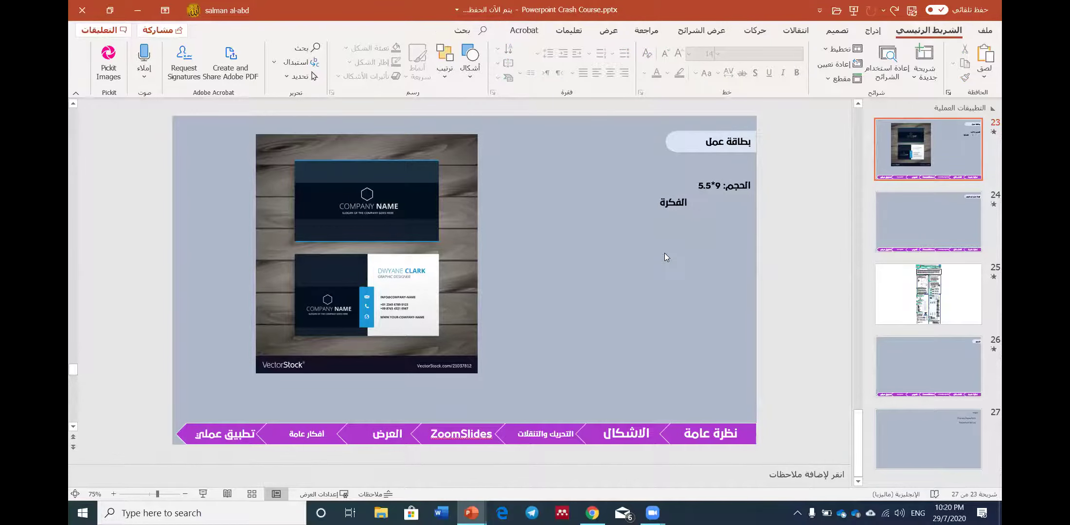
Enlarge the business card picture and move the size text box up and left.
{"action": "left_click_drag", "start_coordinate": [390, 295], "coordinate": [390, 292]}
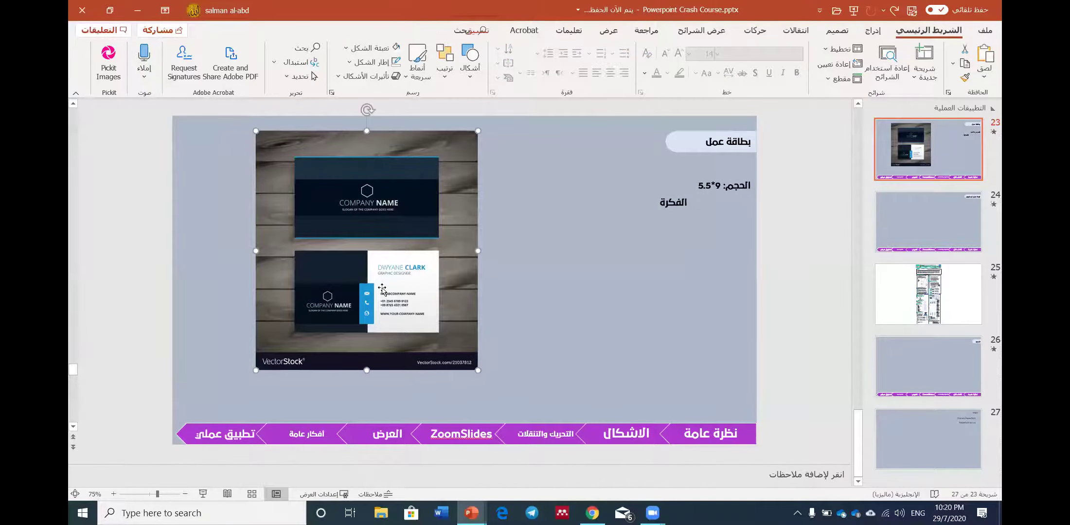
{"action": "left_click_drag", "start_coordinate": [255, 371], "coordinate": [213, 399]}
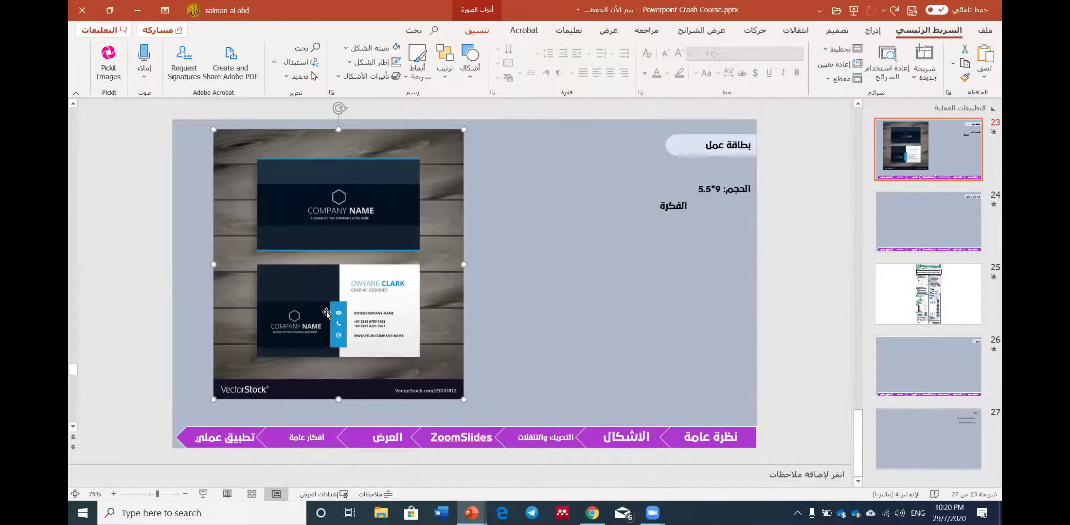
{"action": "left_click", "coordinate": [664, 195]}
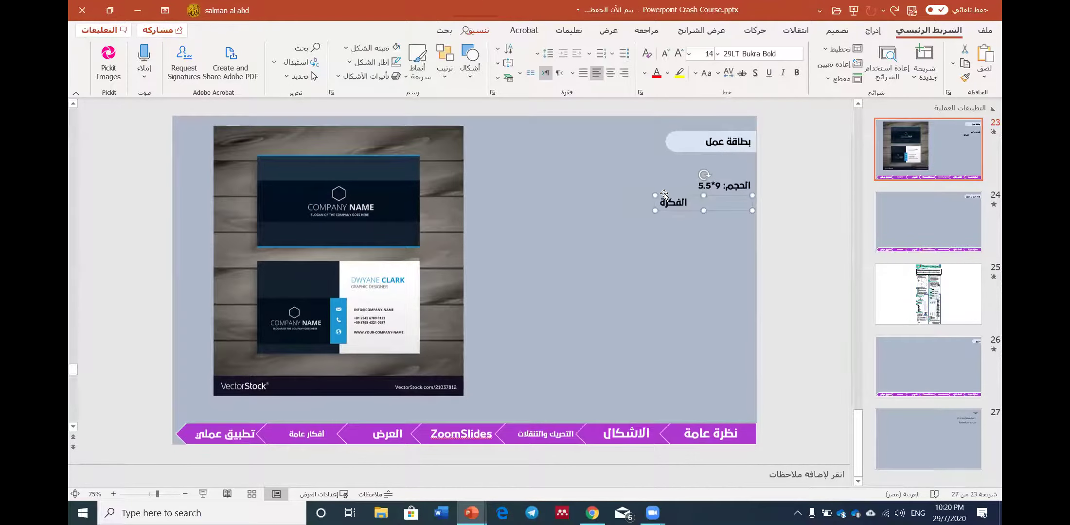
{"action": "left_click_drag", "start_coordinate": [650, 184], "coordinate": [623, 171]}
{"action": "left_click", "coordinate": [580, 218]}
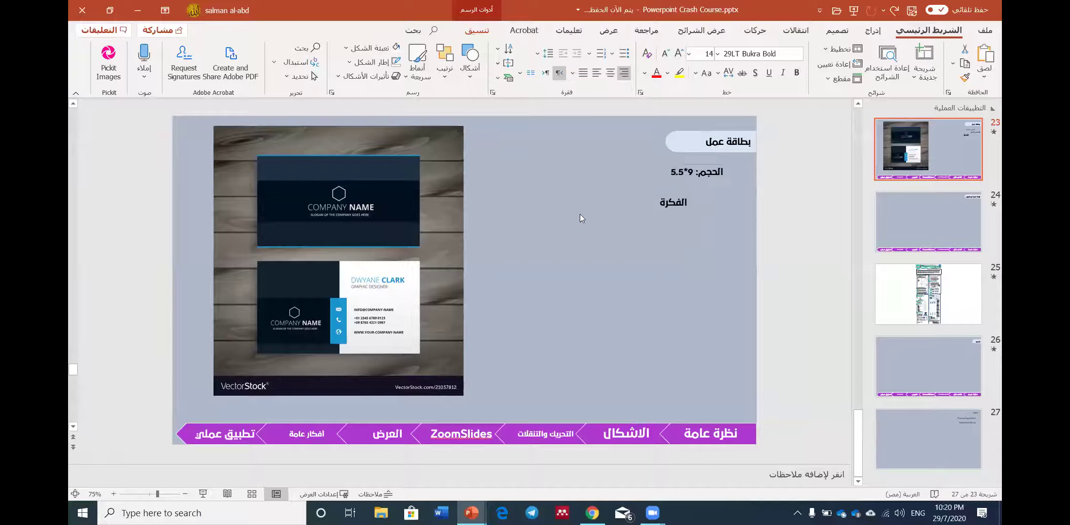
{"action": "left_click", "coordinate": [309, 257]}
{"action": "mouse_move", "coordinate": [592, 513]}
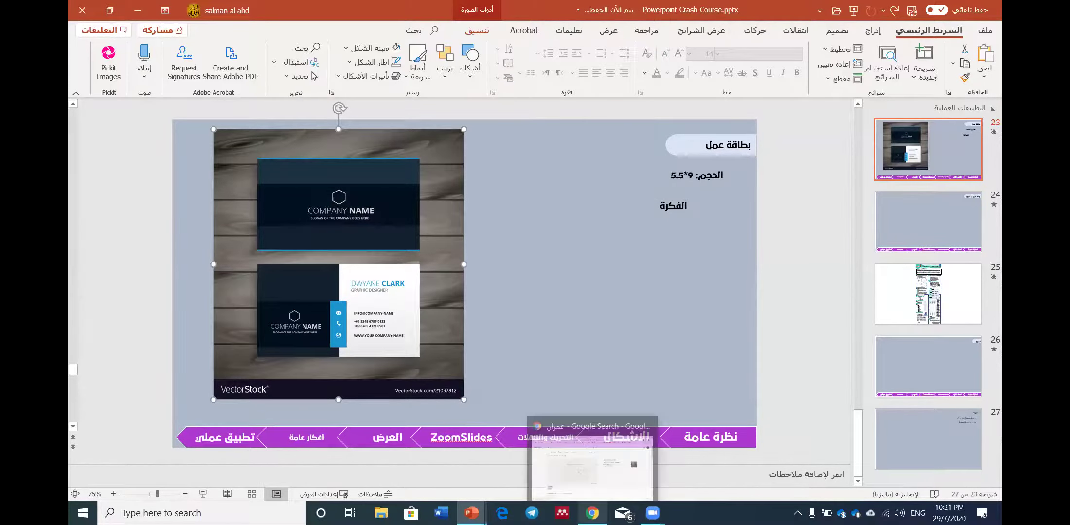
In Chrome, replace the old query with a Google search for business card design.
{"action": "left_click", "coordinate": [591, 512]}
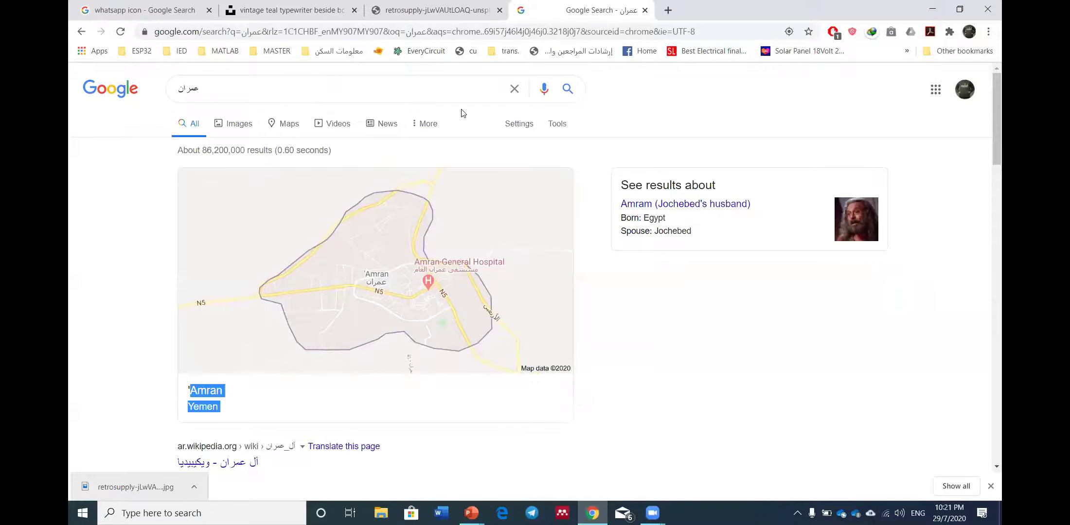
{"action": "left_click", "coordinate": [438, 86]}
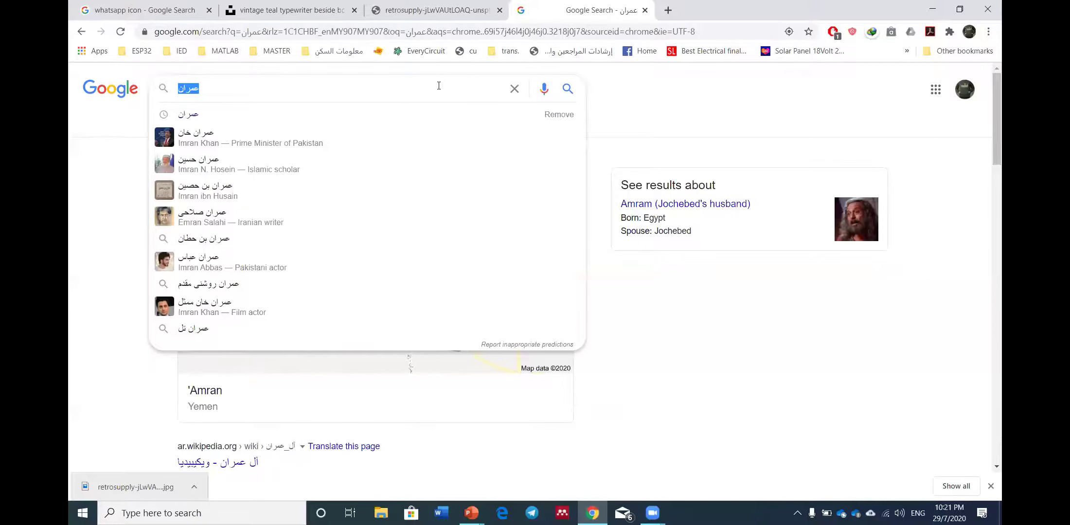
{"action": "key", "text": "BackSpace"}
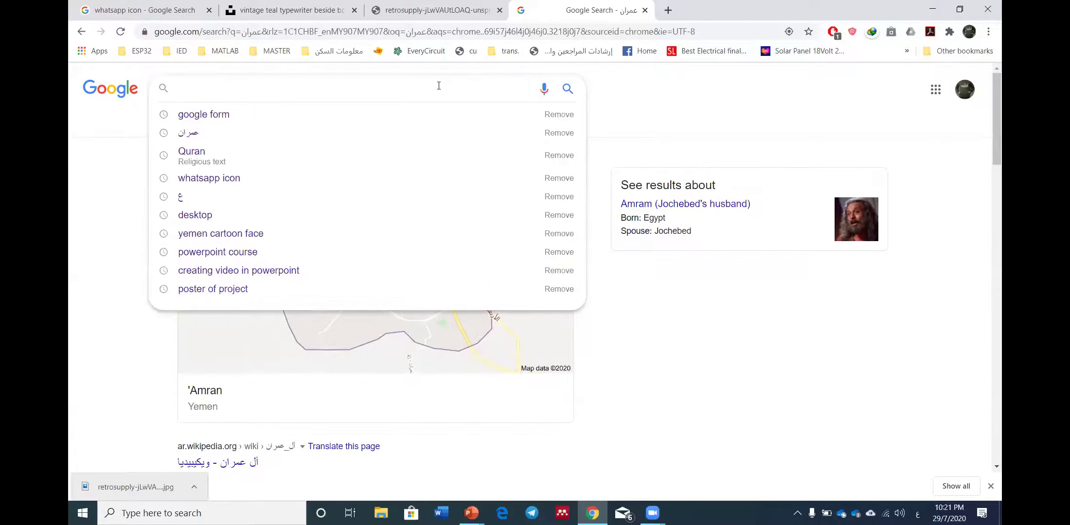
{"action": "key", "text": "alt+shift"}
{"action": "type", "text": "bus"}
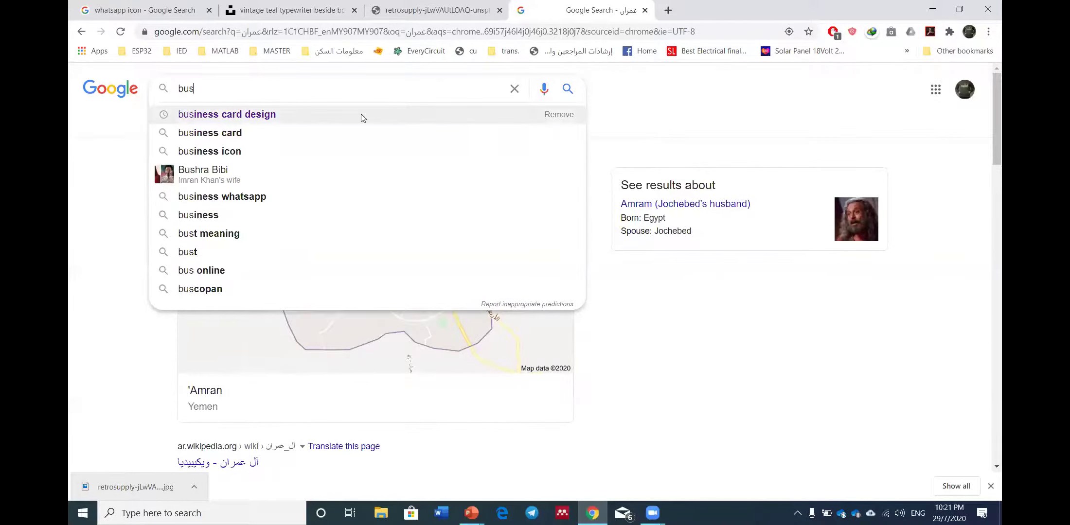
{"action": "left_click", "coordinate": [361, 114]}
Show image results and open the Simple Clean Business Card example for reference.
{"action": "left_click", "coordinate": [239, 124]}
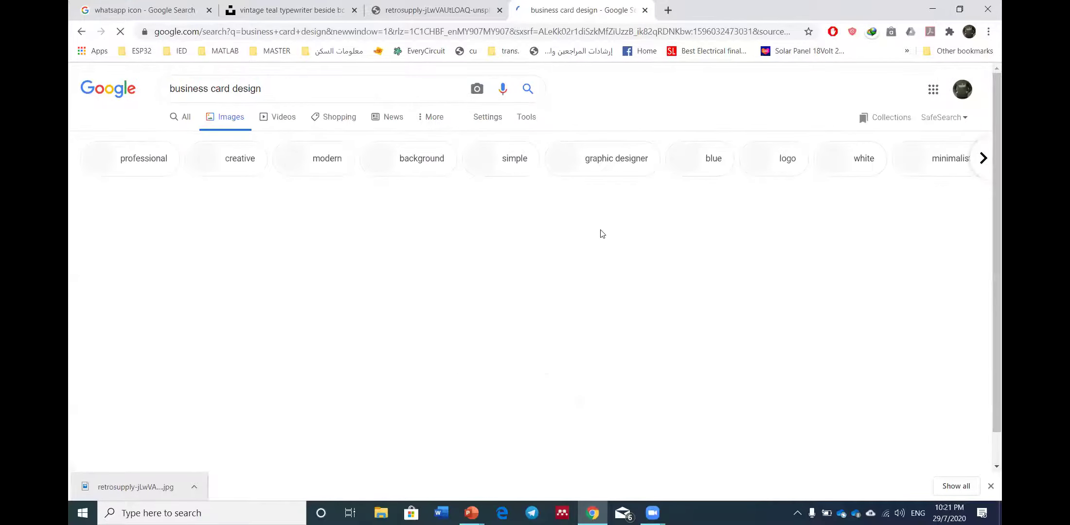
{"action": "scroll", "coordinate": [714, 251], "scroll_direction": "down", "scroll_amount": 1}
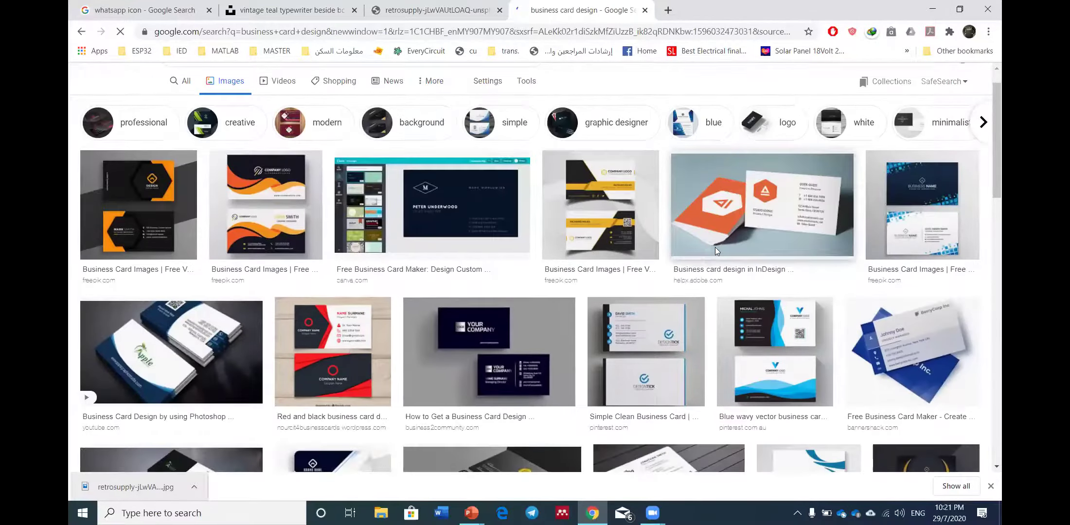
{"action": "scroll", "coordinate": [715, 251], "scroll_direction": "down", "scroll_amount": 5}
{"action": "left_click", "coordinate": [652, 133]}
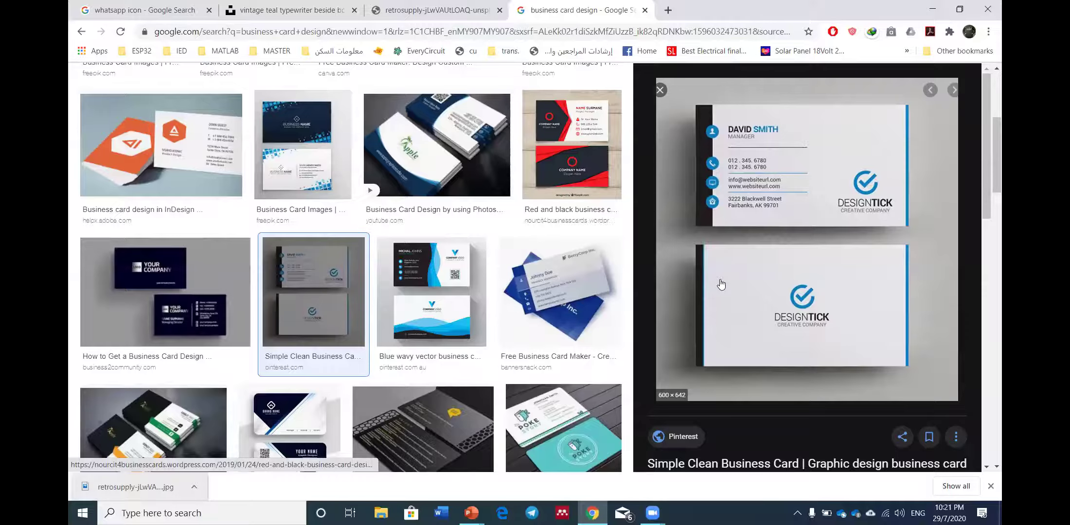
{"action": "key", "text": "alt+Tab"}
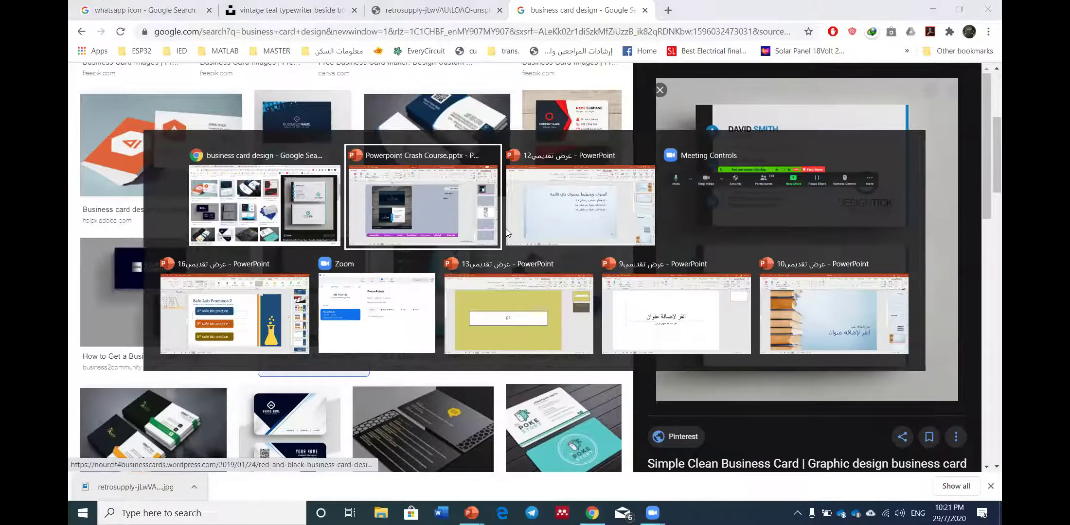
{"action": "left_click", "coordinate": [367, 237]}
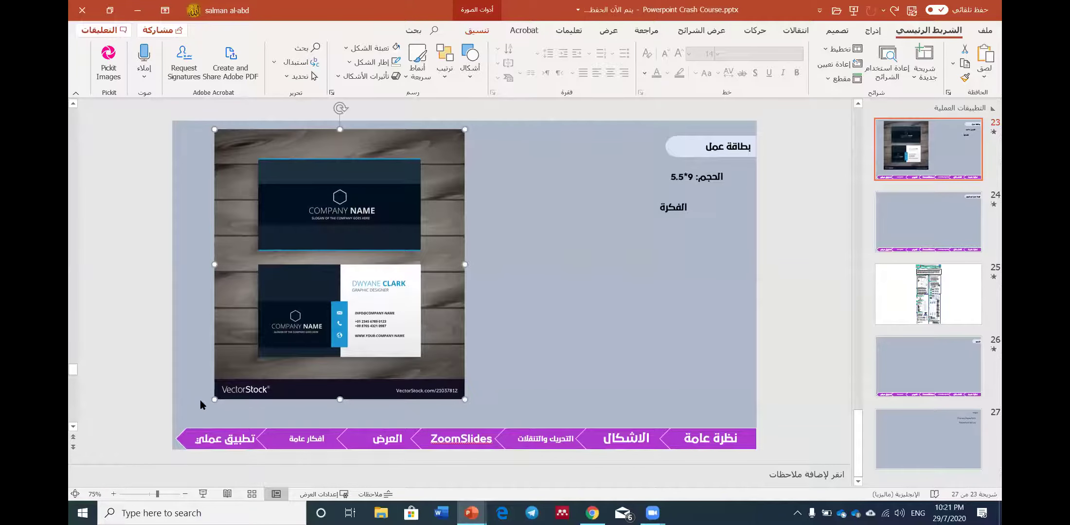
{"action": "left_click_drag", "start_coordinate": [215, 399], "coordinate": [198, 416]}
{"action": "left_click", "coordinate": [674, 196]}
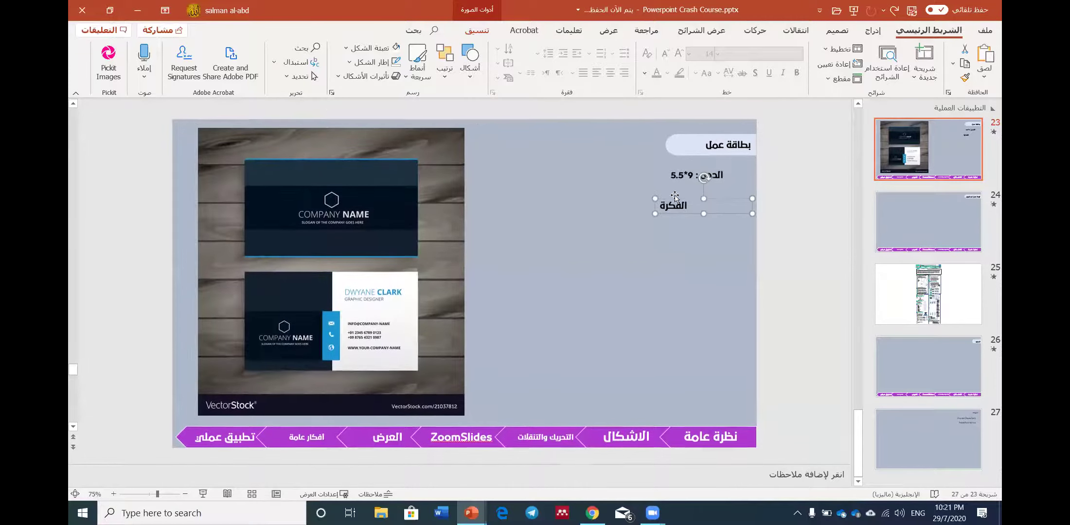
{"action": "left_click_drag", "start_coordinate": [756, 202], "coordinate": [798, 182]}
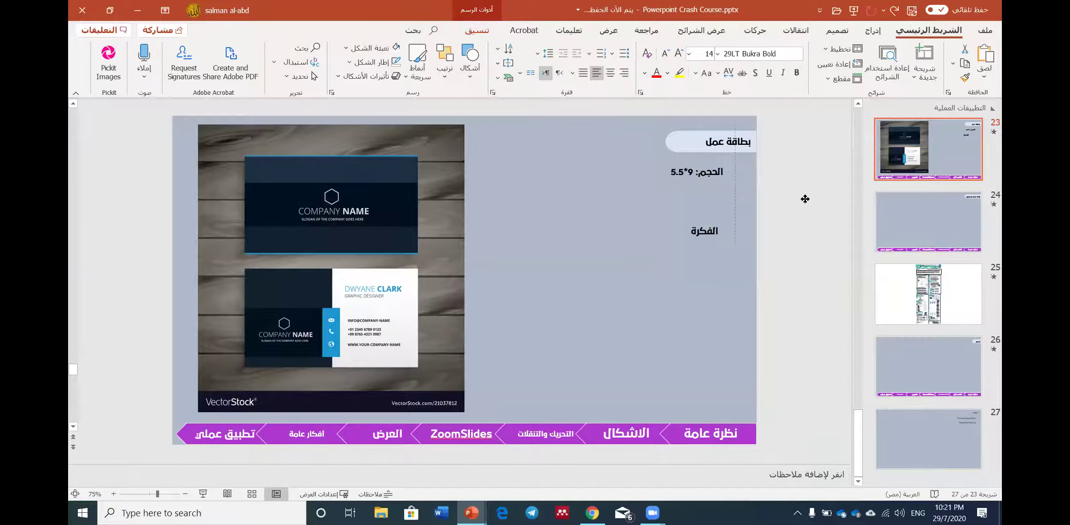
{"action": "mouse_move", "coordinate": [694, 165]}
{"action": "left_mouse_down"}
{"action": "mouse_move", "coordinate": [792, 194]}
{"action": "mouse_move", "coordinate": [784, 199]}
{"action": "left_mouse_up"}
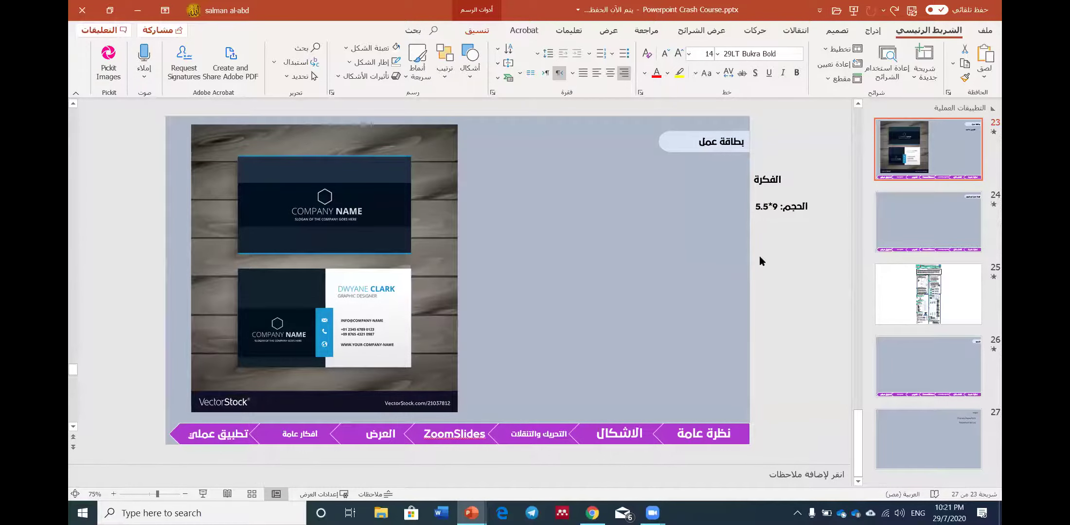
{"action": "left_click", "coordinate": [358, 225]}
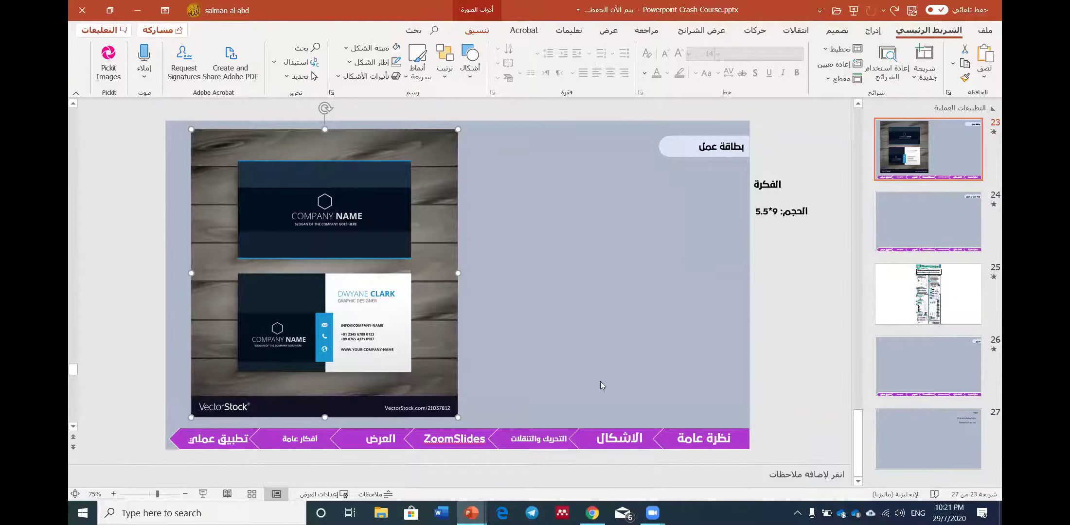
{"action": "left_click", "coordinate": [581, 198]}
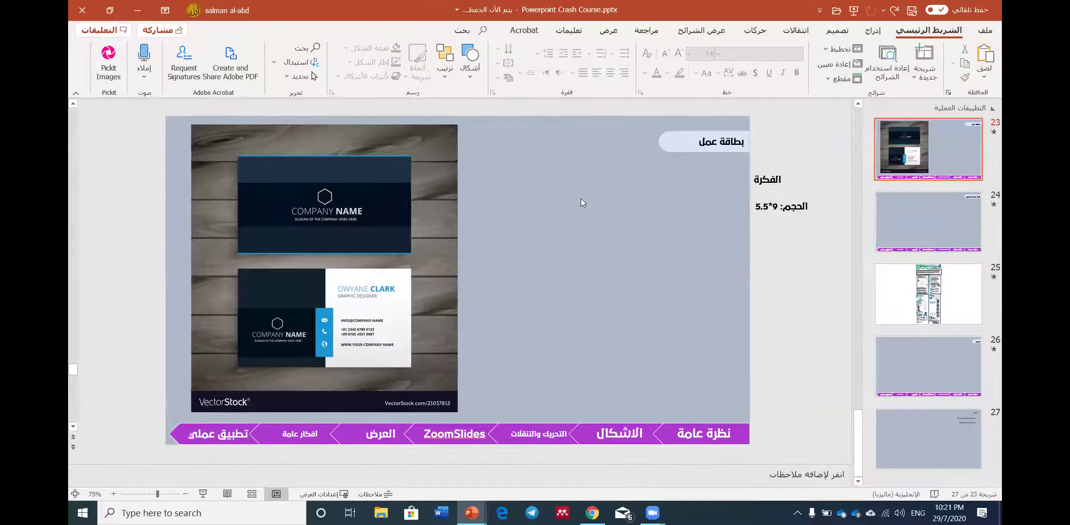
Draw a card-sized rectangle and move it into the empty area beside the photo.
{"action": "left_click", "coordinate": [475, 66]}
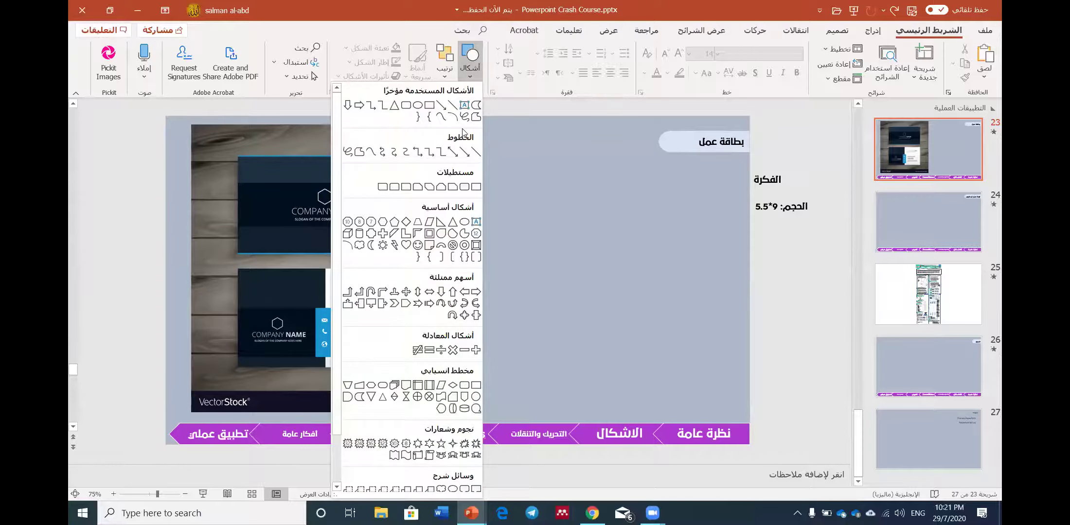
{"action": "left_click", "coordinate": [425, 106]}
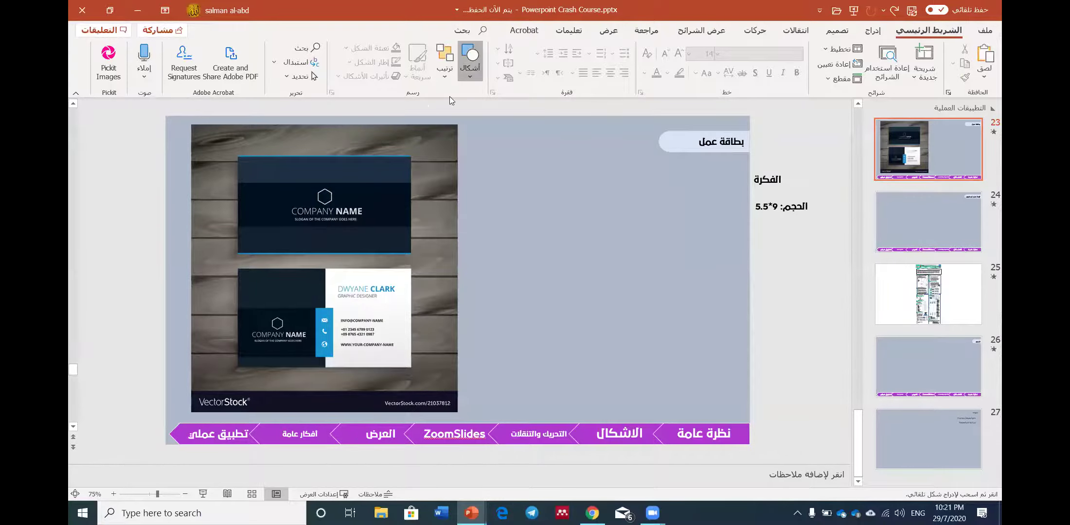
{"action": "left_click", "coordinate": [469, 73]}
{"action": "left_click", "coordinate": [431, 105]}
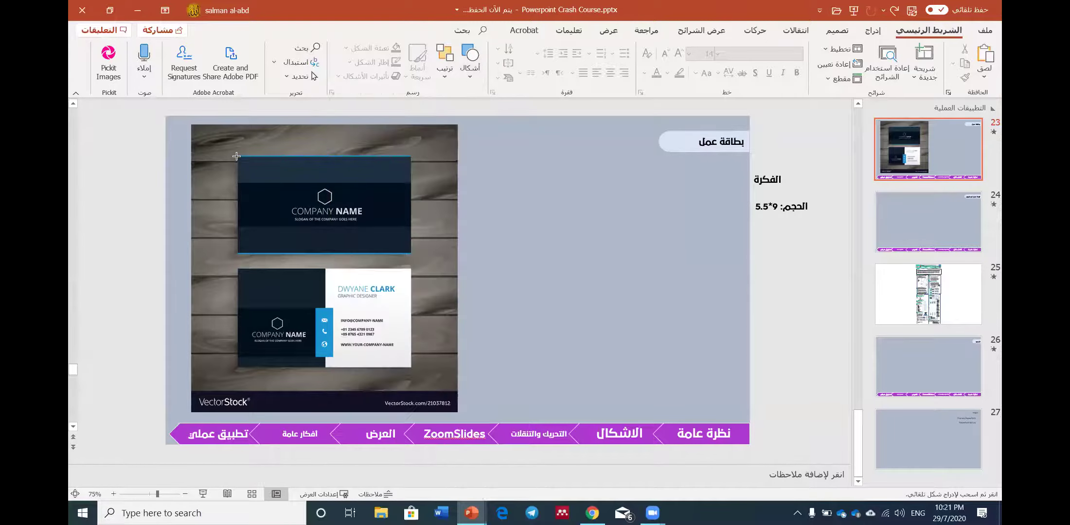
{"action": "left_click_drag", "start_coordinate": [236, 157], "coordinate": [413, 253]}
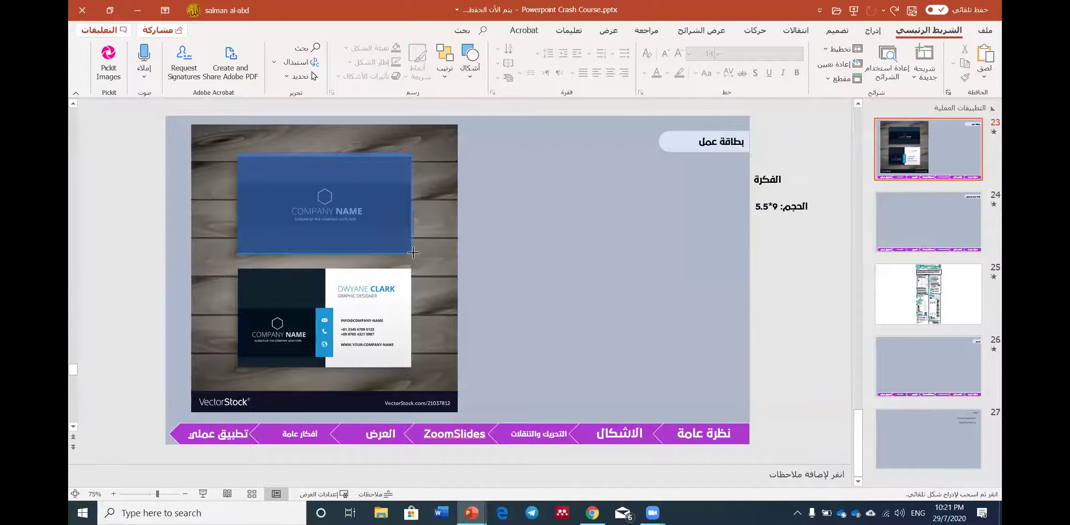
{"action": "left_click_drag", "start_coordinate": [342, 188], "coordinate": [342, 188]}
{"action": "left_click_drag", "start_coordinate": [327, 156], "coordinate": [329, 155]}
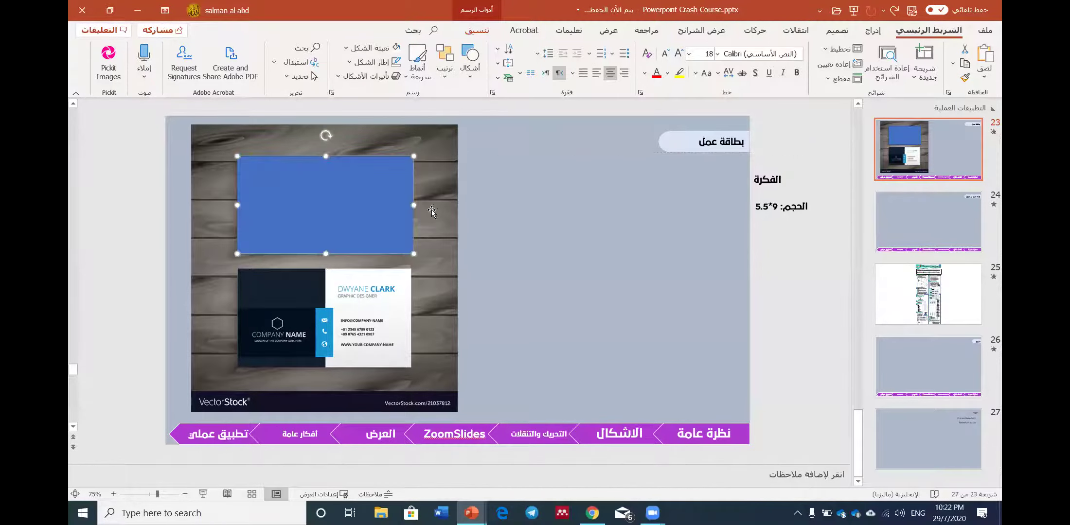
{"action": "left_click_drag", "start_coordinate": [409, 206], "coordinate": [411, 206]}
{"action": "left_click_drag", "start_coordinate": [322, 255], "coordinate": [323, 254]}
{"action": "mouse_move", "coordinate": [314, 219]}
{"action": "left_mouse_down"}
{"action": "mouse_move", "coordinate": [589, 253]}
{"action": "mouse_move", "coordinate": [574, 224]}
{"action": "left_mouse_up"}
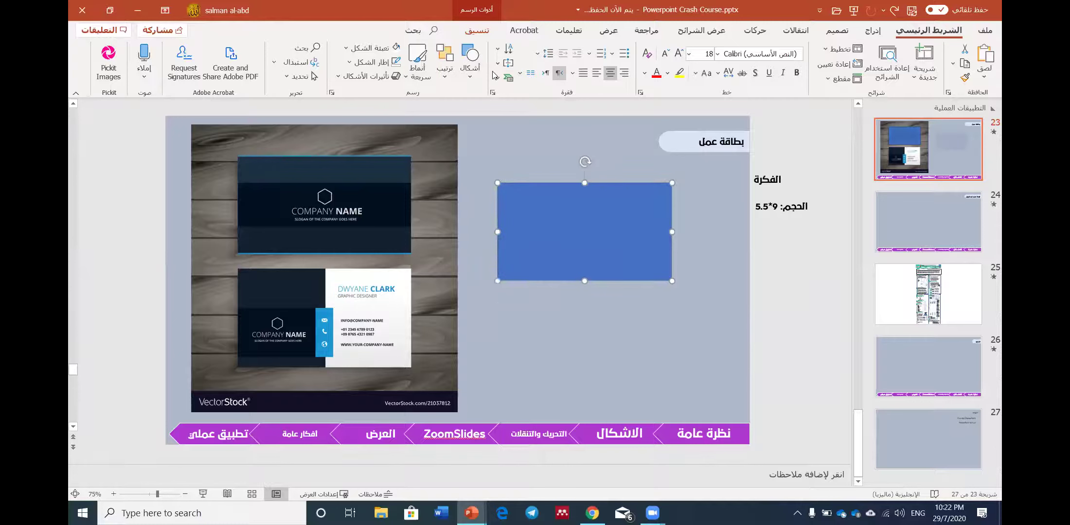
Remove the rectangle's outline and eyedrop the card's dark navy as its fill.
{"action": "left_click", "coordinate": [369, 62]}
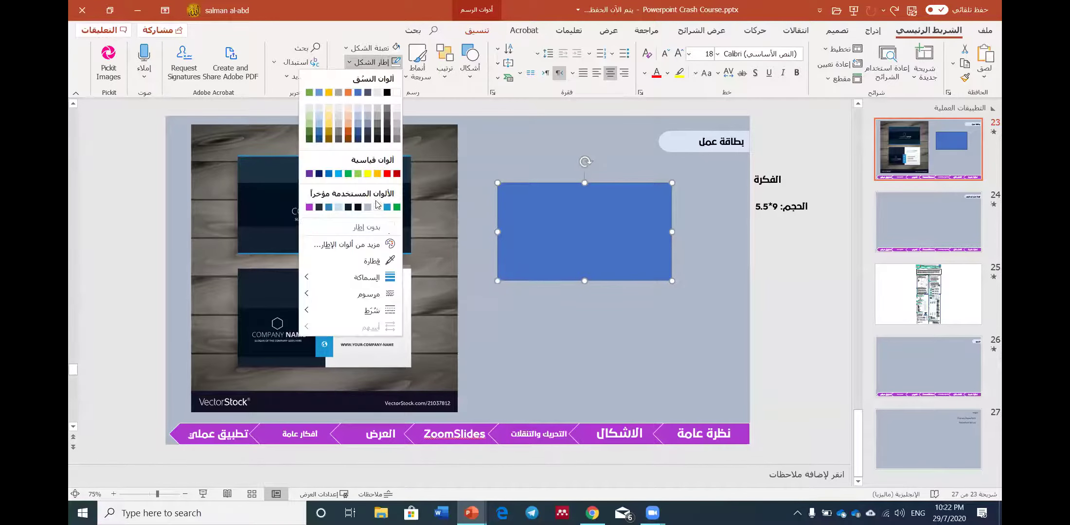
{"action": "left_click", "coordinate": [372, 232]}
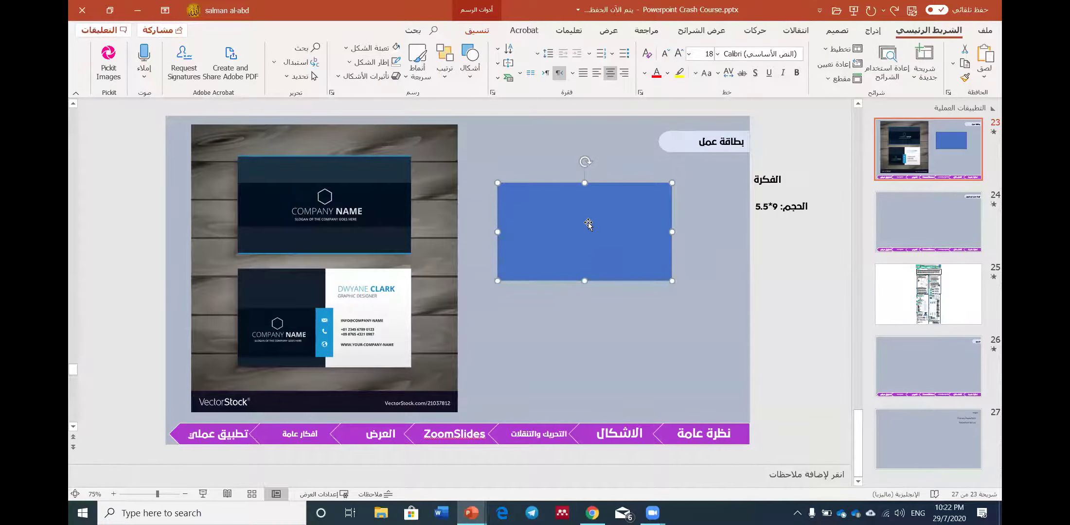
{"action": "left_click", "coordinate": [365, 51]}
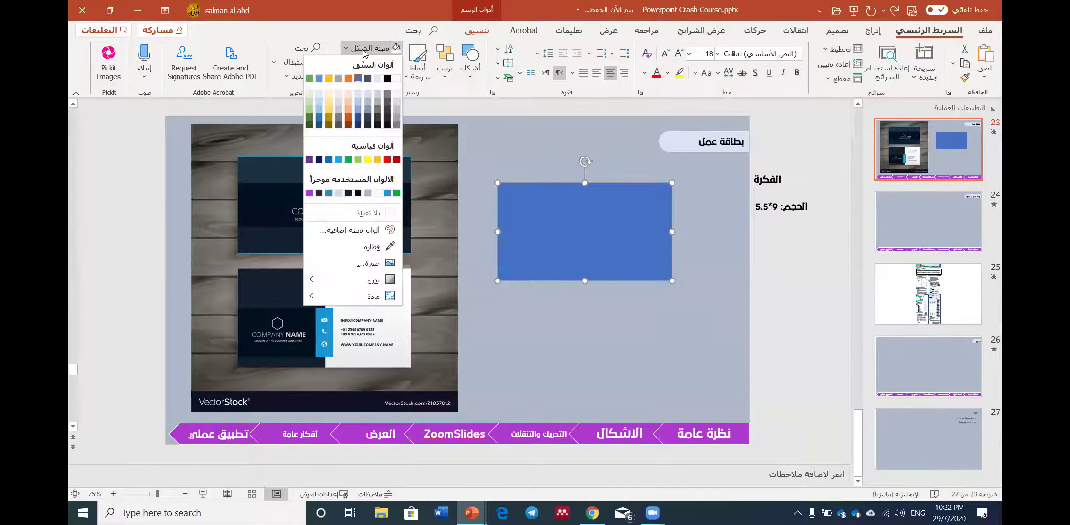
{"action": "left_click", "coordinate": [369, 246]}
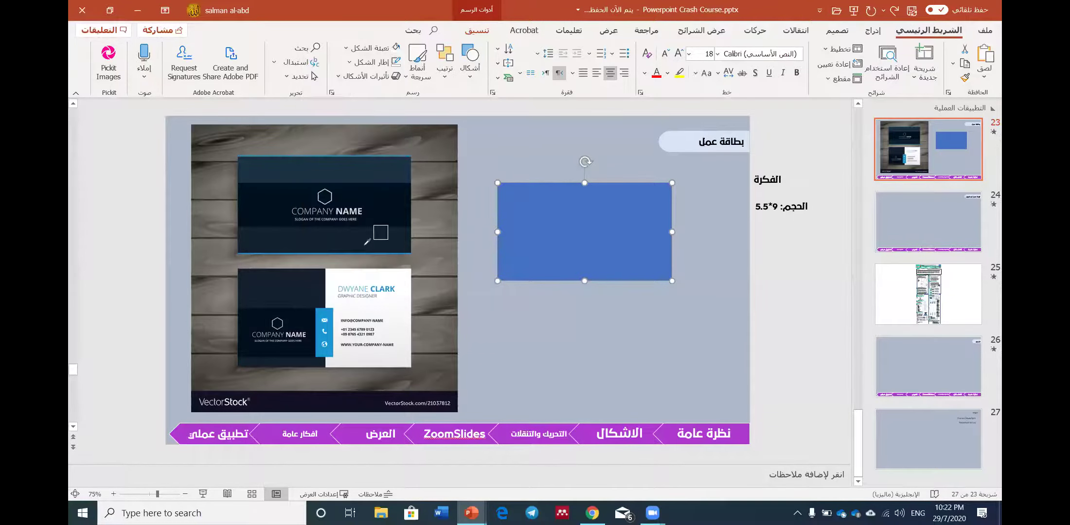
{"action": "left_click", "coordinate": [376, 167]}
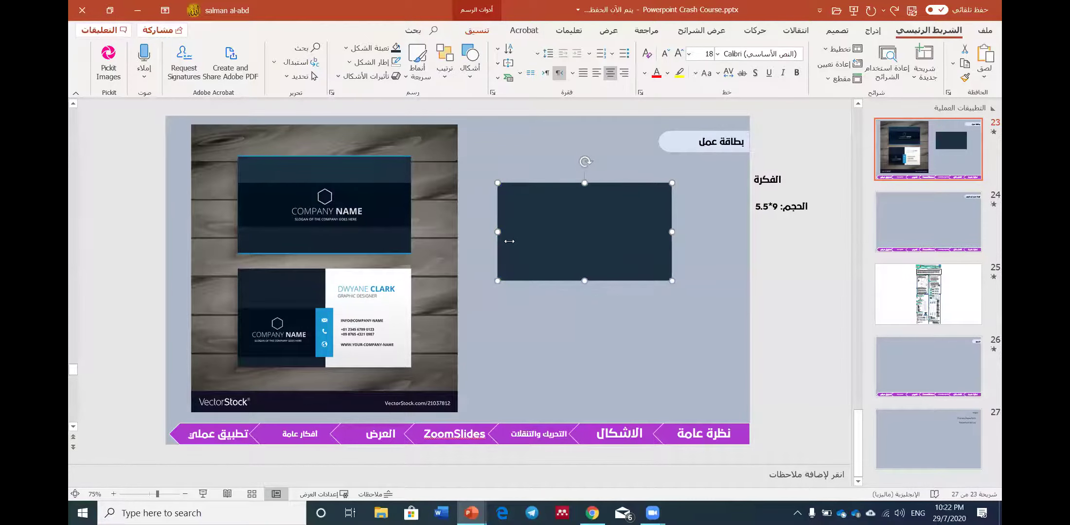
Enlarge and reposition the navy rectangle beside the business card photo.
{"action": "left_click", "coordinate": [575, 232]}
{"action": "left_click_drag", "start_coordinate": [672, 183], "coordinate": [707, 162]}
{"action": "left_click_drag", "start_coordinate": [628, 220], "coordinate": [621, 212]}
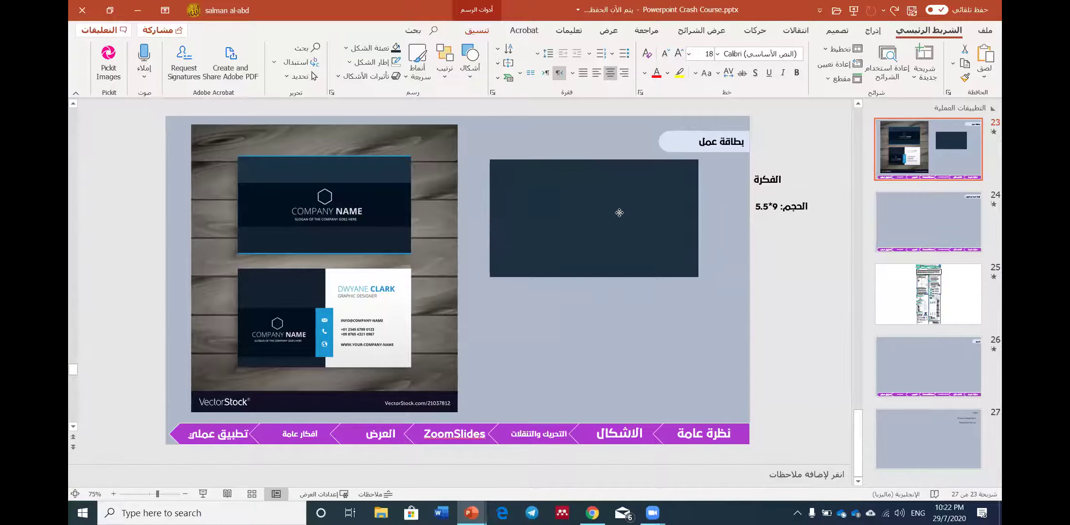
{"action": "left_click", "coordinate": [598, 321]}
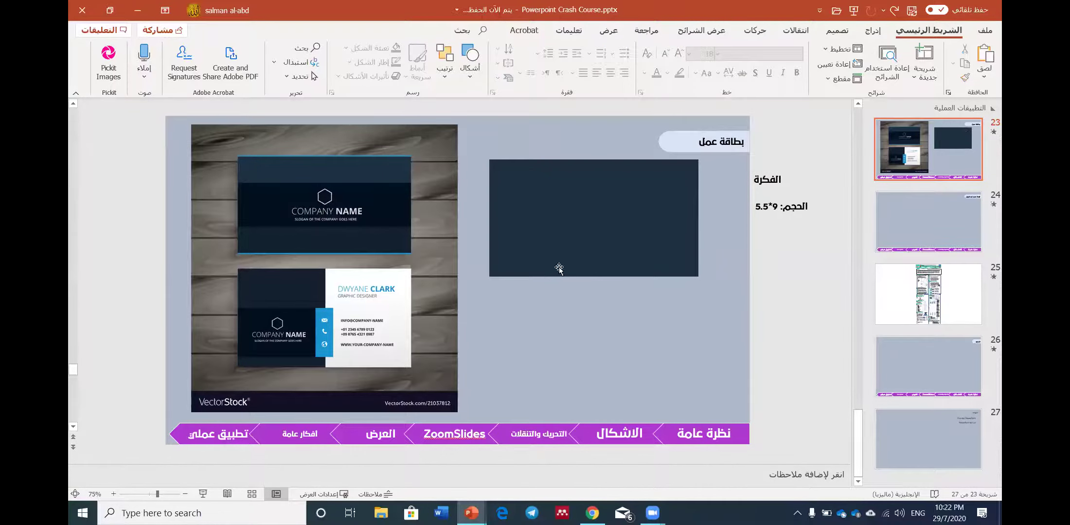
{"action": "left_click", "coordinate": [384, 155]}
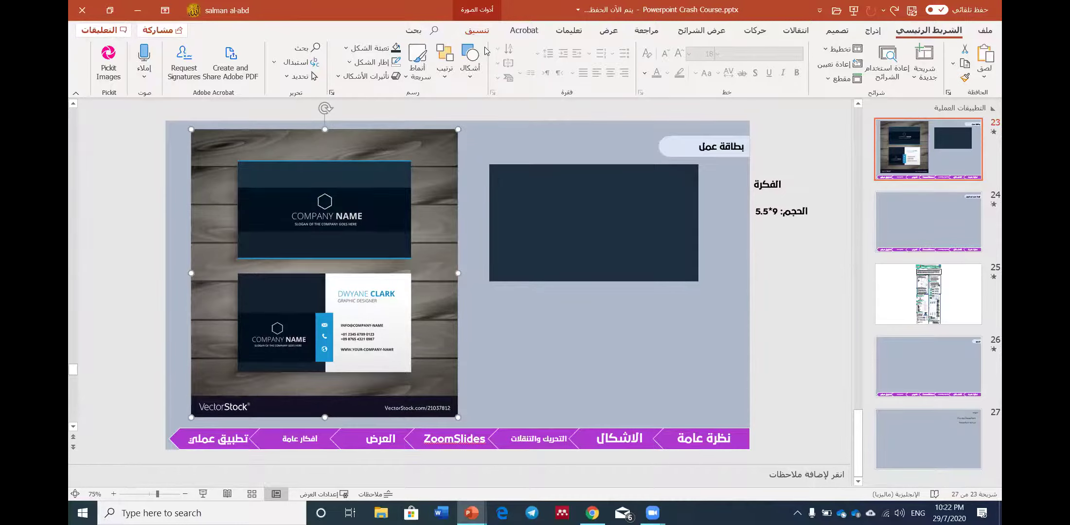
Draw a thin rectangle bar along the top edge of the navy card rectangle.
{"action": "left_click", "coordinate": [471, 57]}
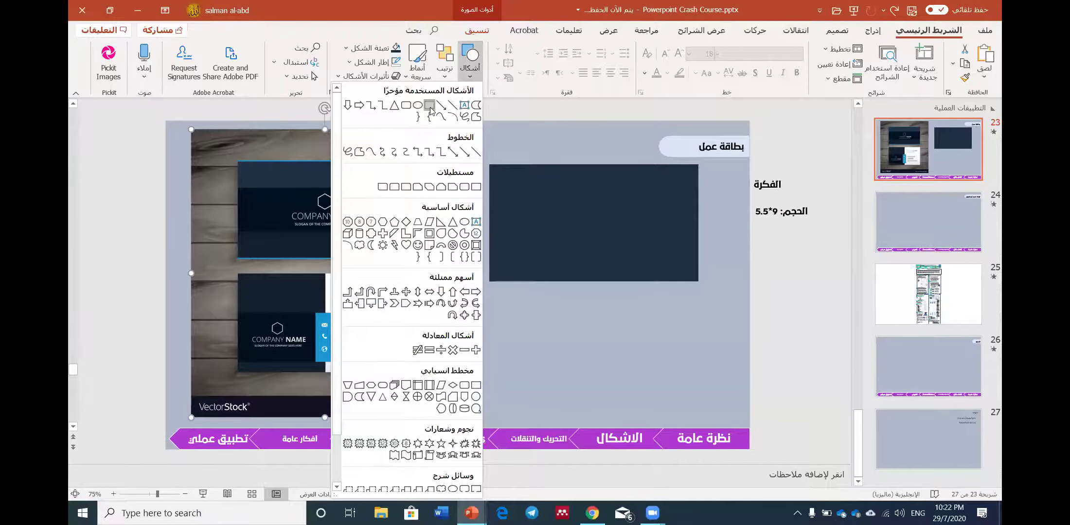
{"action": "left_click", "coordinate": [430, 105]}
{"action": "mouse_move", "coordinate": [490, 164]}
{"action": "left_mouse_down"}
{"action": "mouse_move", "coordinate": [703, 174]}
{"action": "mouse_move", "coordinate": [693, 184]}
{"action": "left_mouse_up"}
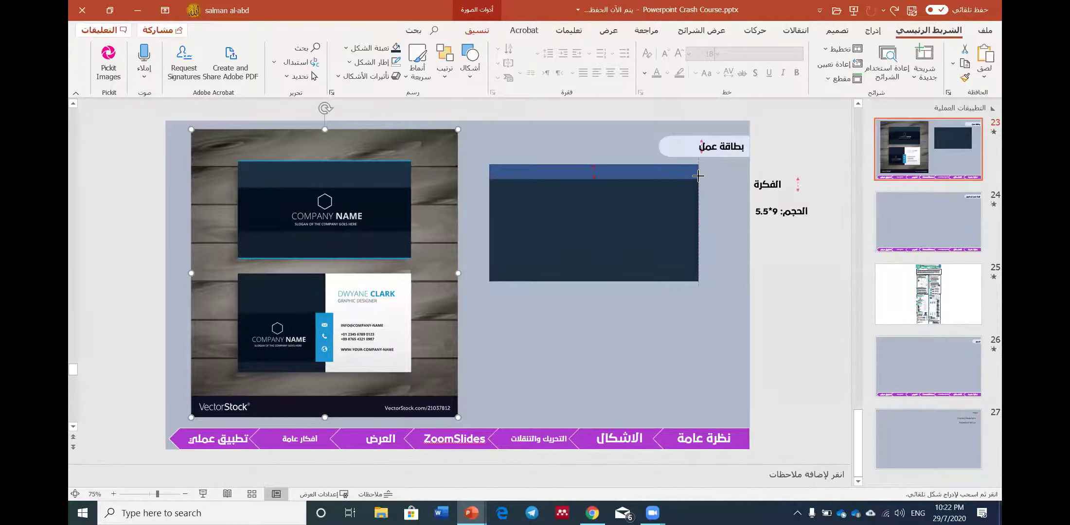
{"action": "left_click_drag", "start_coordinate": [693, 185], "coordinate": [701, 178]}
{"action": "left_click_drag", "start_coordinate": [701, 178], "coordinate": [698, 169]}
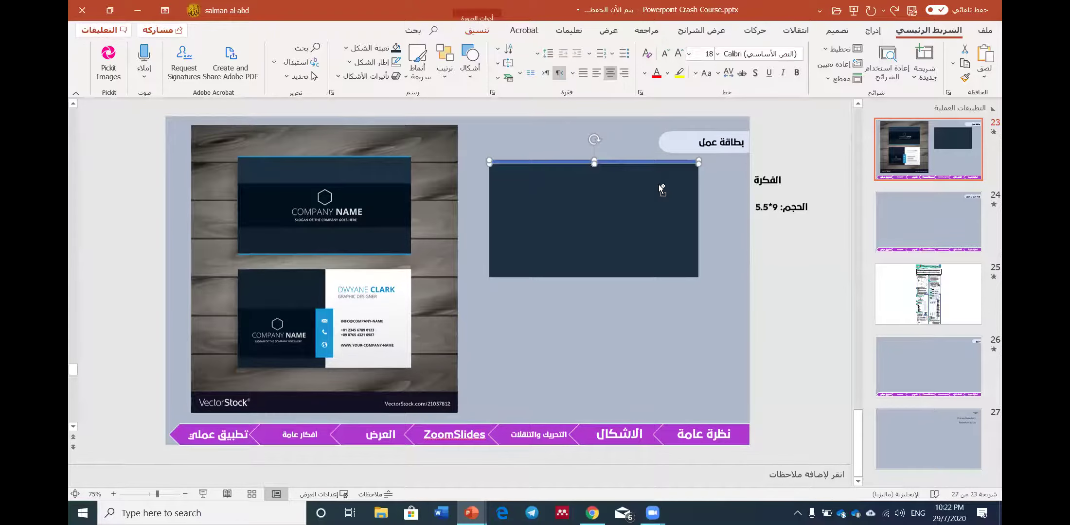
{"action": "scroll", "coordinate": [658, 185], "scroll_direction": "up", "scroll_amount": 2}
{"action": "scroll", "coordinate": [635, 186], "scroll_direction": "up", "scroll_amount": 1}
{"action": "scroll", "coordinate": [635, 186], "scroll_direction": "up", "scroll_amount": 4}
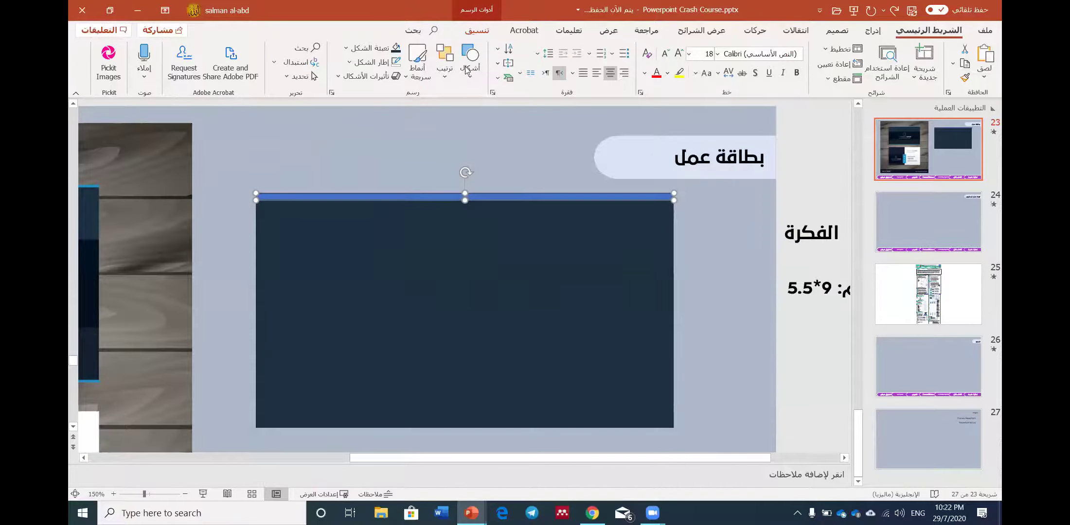
Remove the thin bar's outline and make it slightly thinner.
{"action": "left_click", "coordinate": [369, 61]}
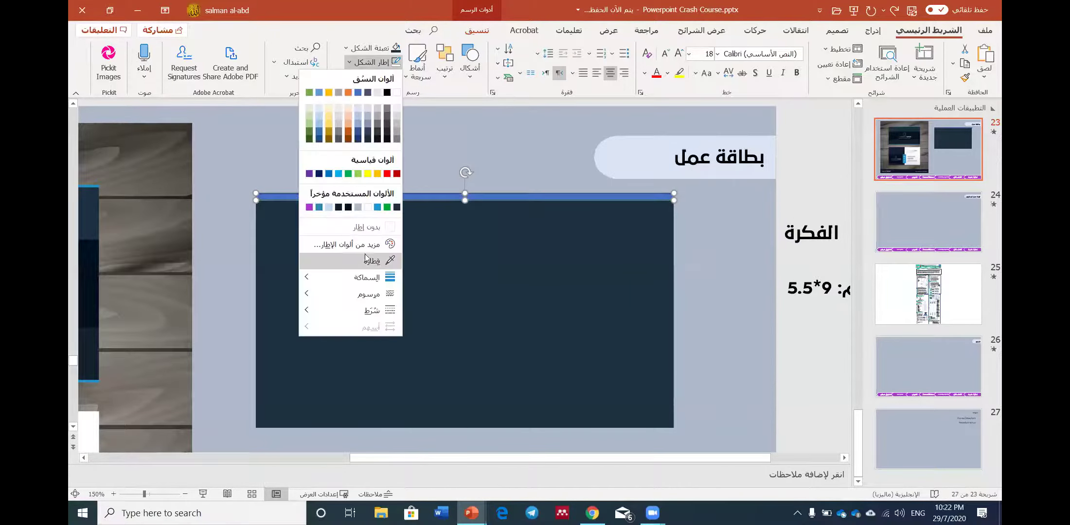
{"action": "left_click", "coordinate": [424, 163]}
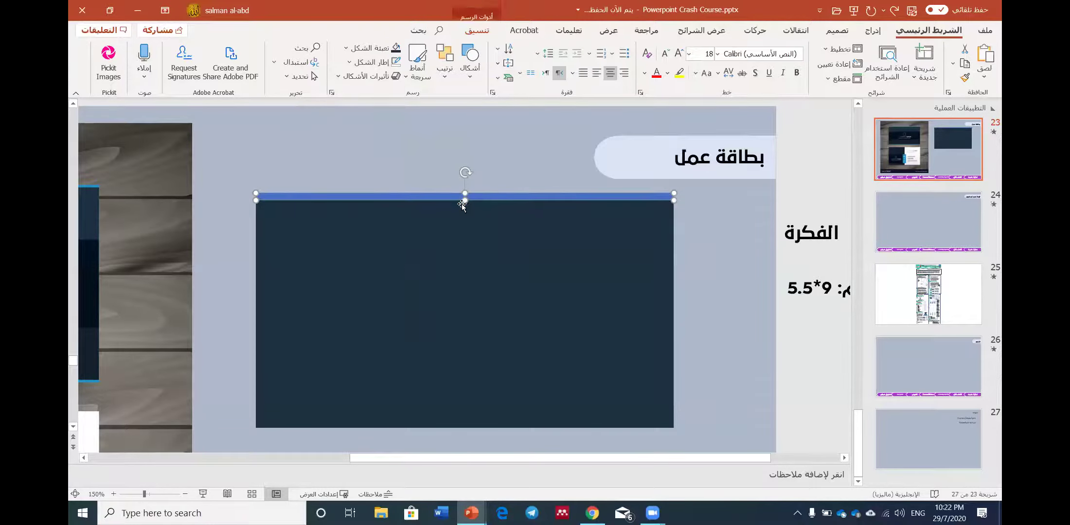
{"action": "left_click_drag", "start_coordinate": [464, 201], "coordinate": [465, 198]}
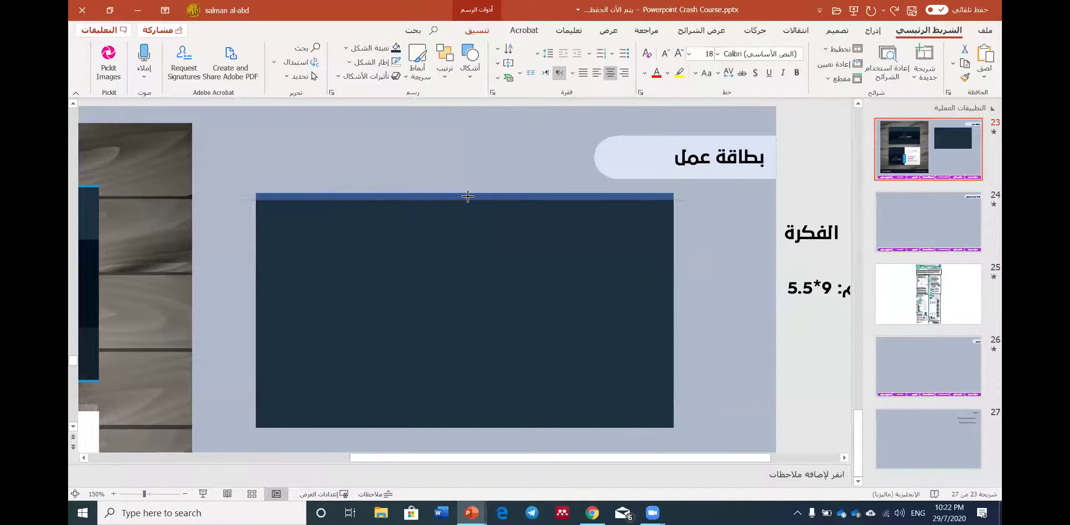
{"action": "left_click", "coordinate": [468, 196]}
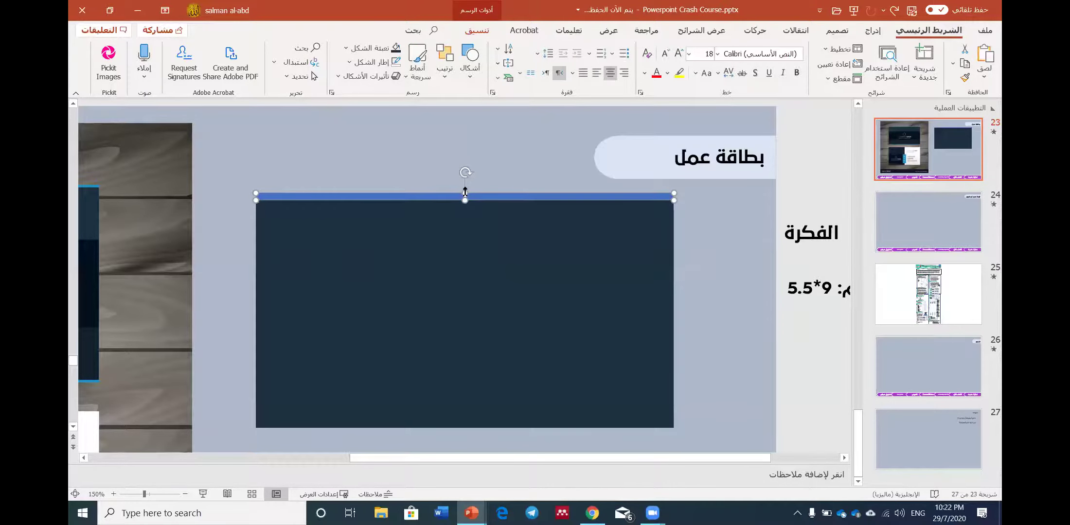
{"action": "scroll", "coordinate": [454, 244], "scroll_direction": "down", "scroll_amount": 6, "text": "ctrl"}
{"action": "left_click", "coordinate": [536, 335]}
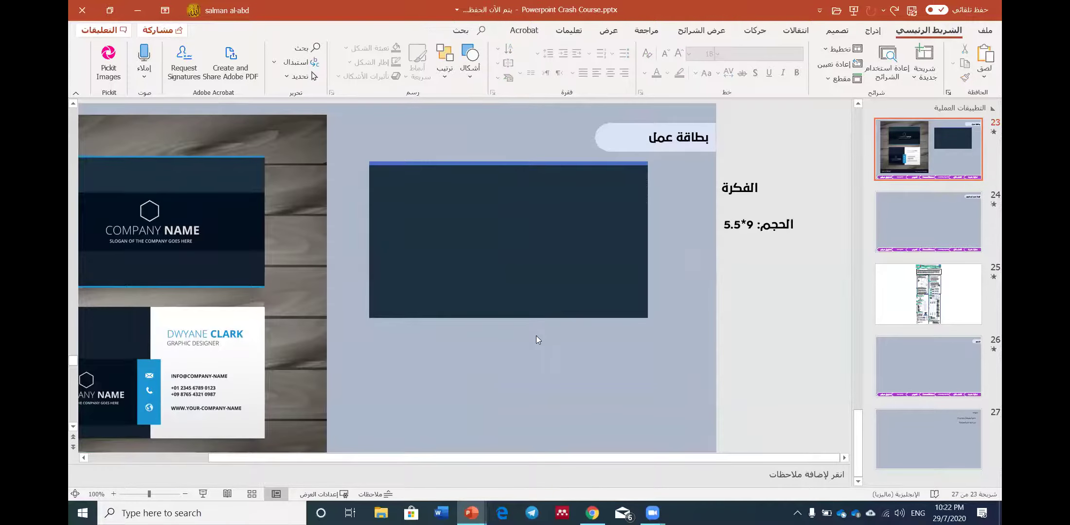
{"action": "scroll", "coordinate": [536, 335], "scroll_direction": "down", "scroll_amount": 1, "text": "ctrl"}
Fill the top bar with the card's bright blue using the eyedropper.
{"action": "left_click", "coordinate": [605, 160]}
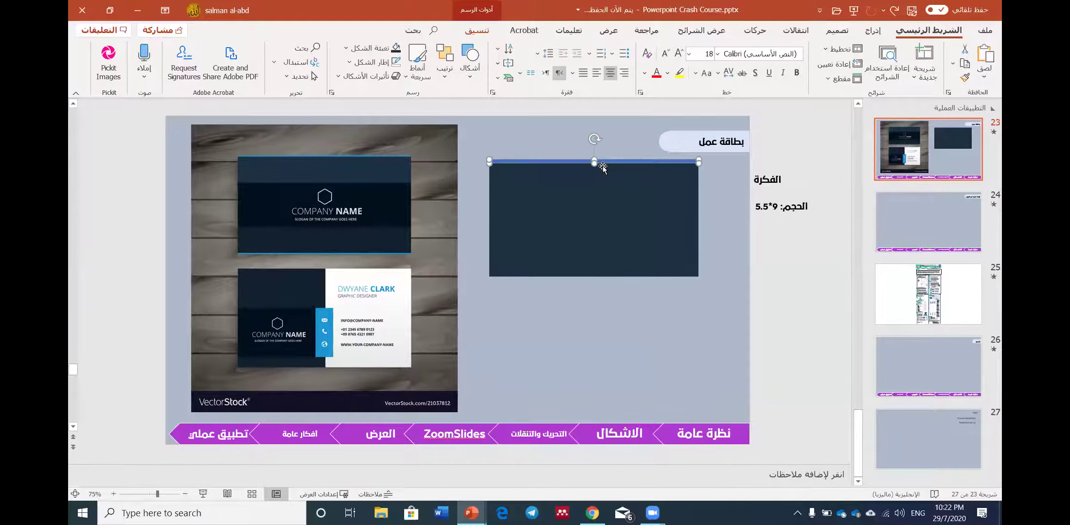
{"action": "left_click", "coordinate": [374, 48]}
{"action": "left_click", "coordinate": [372, 247]}
{"action": "left_click", "coordinate": [338, 155]}
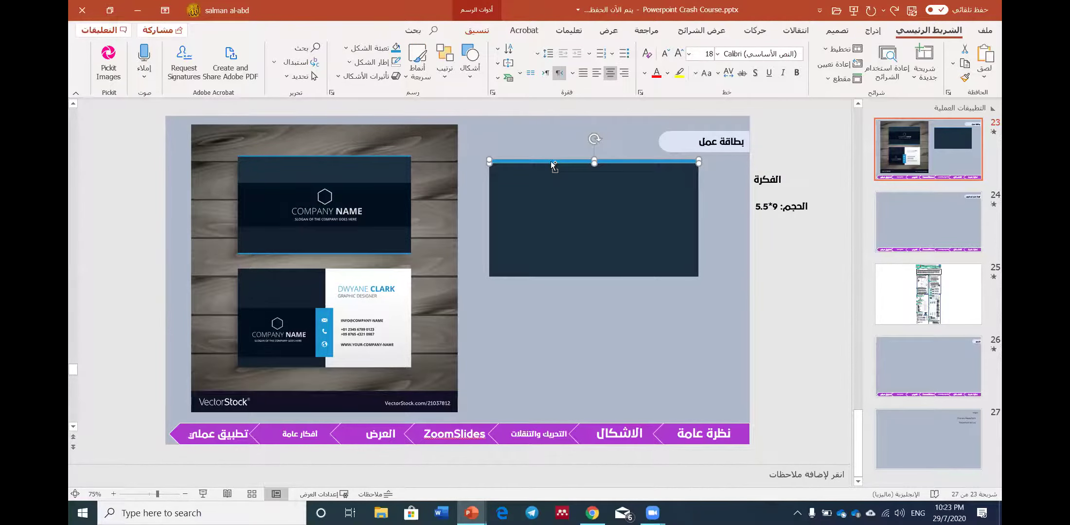
Ctrl-drag a copy of the blue line down to the rectangle's bottom edge.
{"action": "left_click_drag", "start_coordinate": [553, 165], "coordinate": [548, 202]}
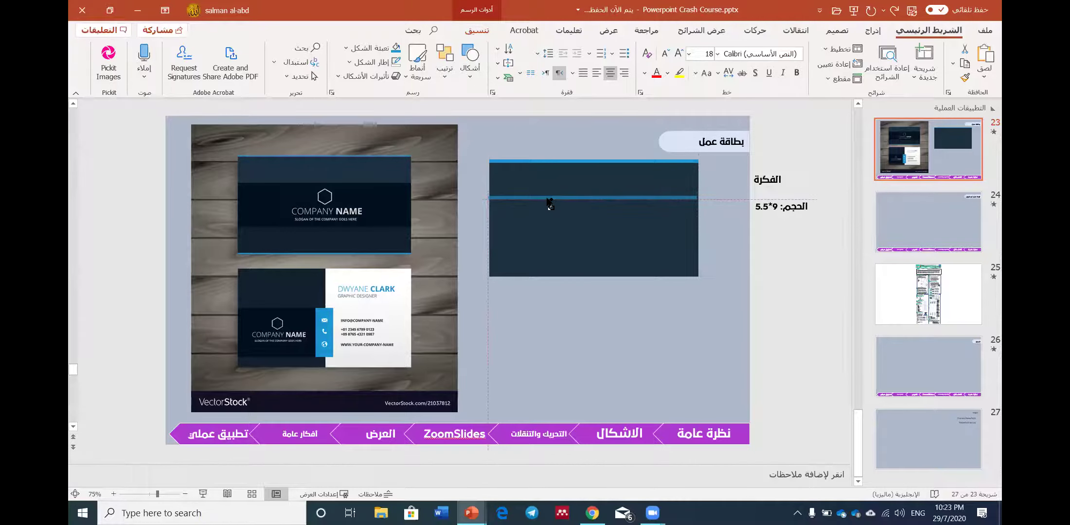
{"action": "left_click_drag", "start_coordinate": [549, 202], "coordinate": [559, 275]}
{"action": "left_click", "coordinate": [594, 304]}
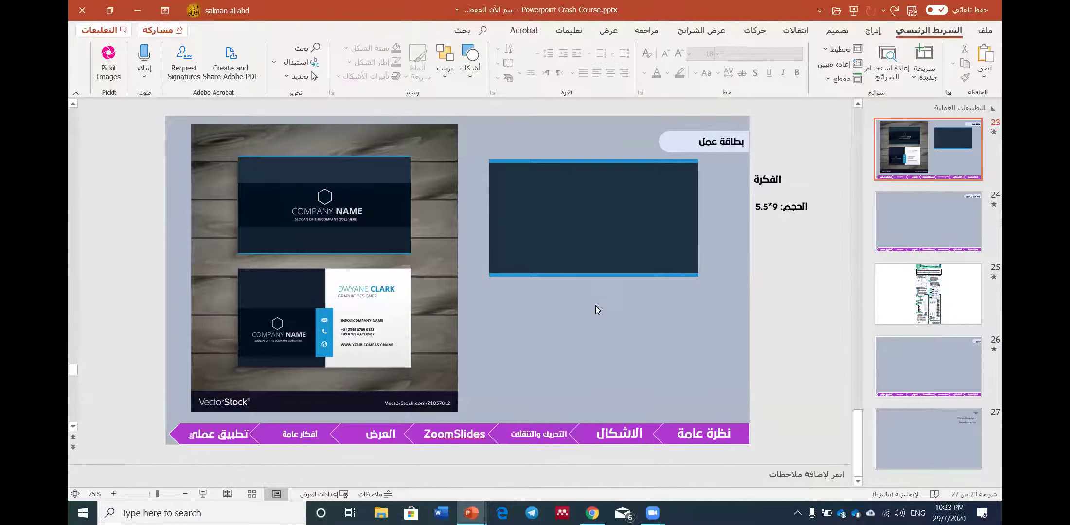
Draw a rectangle over the sample card's middle band and align it with the band.
{"action": "left_click", "coordinate": [397, 206]}
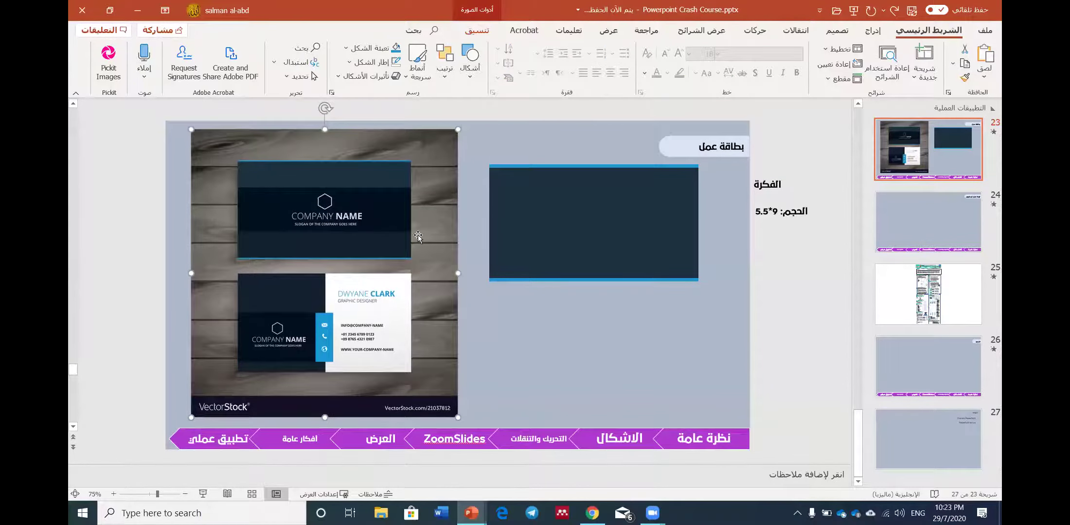
{"action": "left_click", "coordinate": [469, 64]}
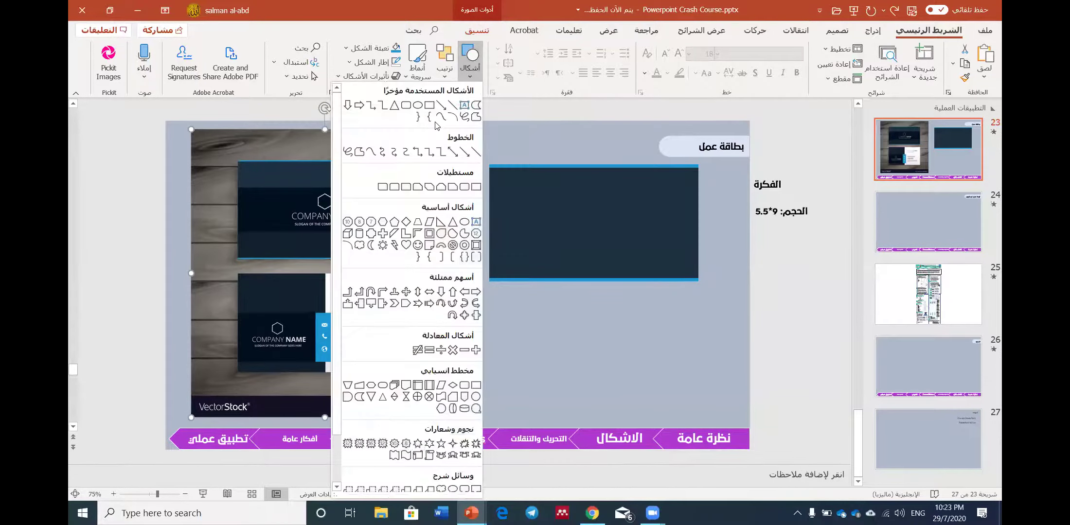
{"action": "left_click", "coordinate": [430, 105]}
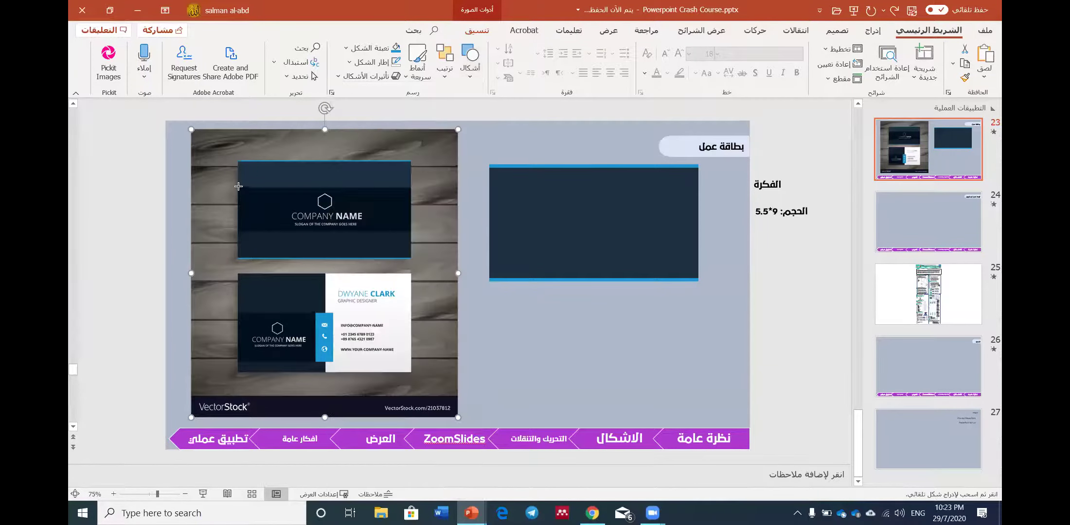
{"action": "left_click_drag", "start_coordinate": [239, 186], "coordinate": [411, 231]}
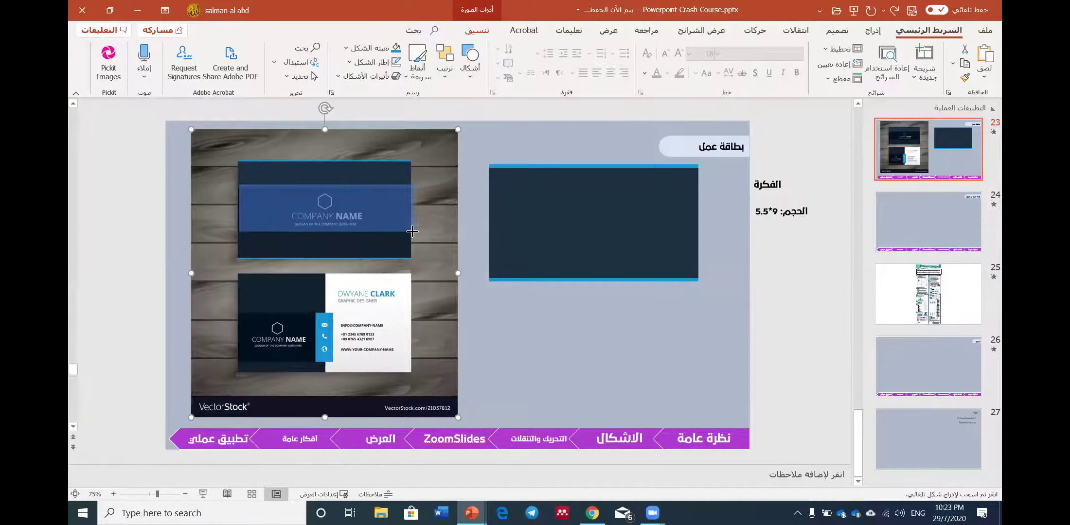
{"action": "left_click_drag", "start_coordinate": [329, 183], "coordinate": [326, 184]}
{"action": "left_click_drag", "start_coordinate": [258, 208], "coordinate": [257, 204]}
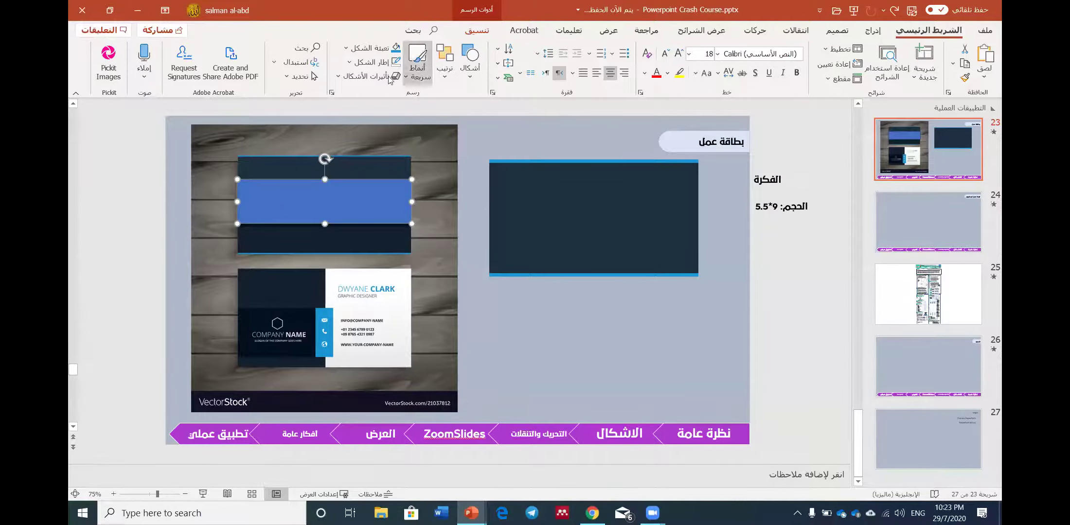
Remove the rectangle's outline and bring up the Format Shape pane.
{"action": "left_click", "coordinate": [379, 62]}
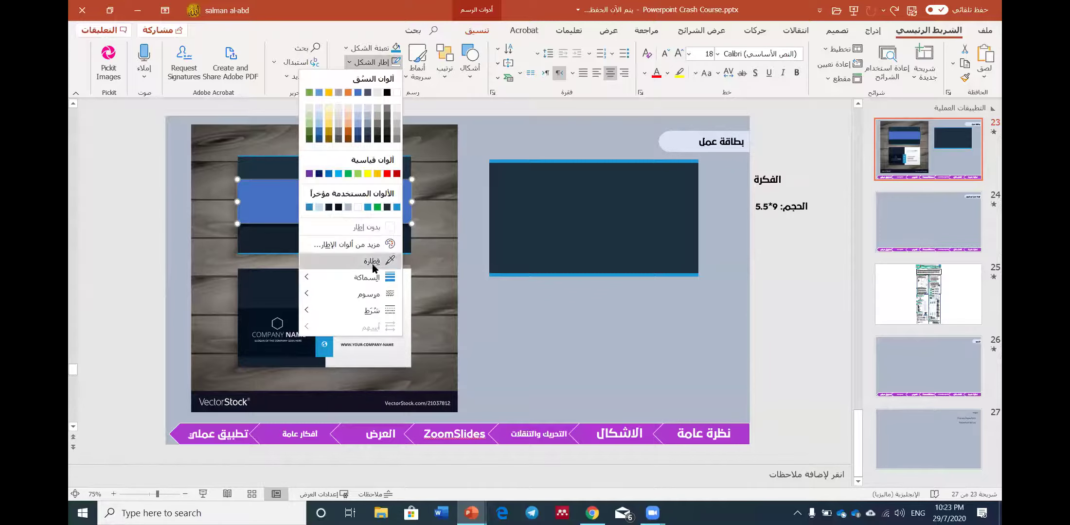
{"action": "left_click", "coordinate": [358, 173]}
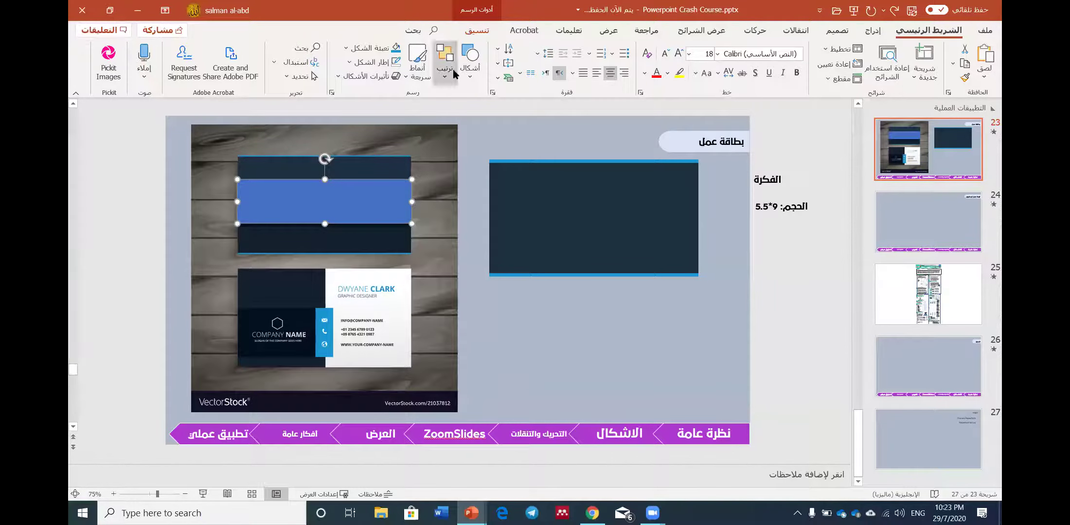
{"action": "left_click", "coordinate": [332, 93]}
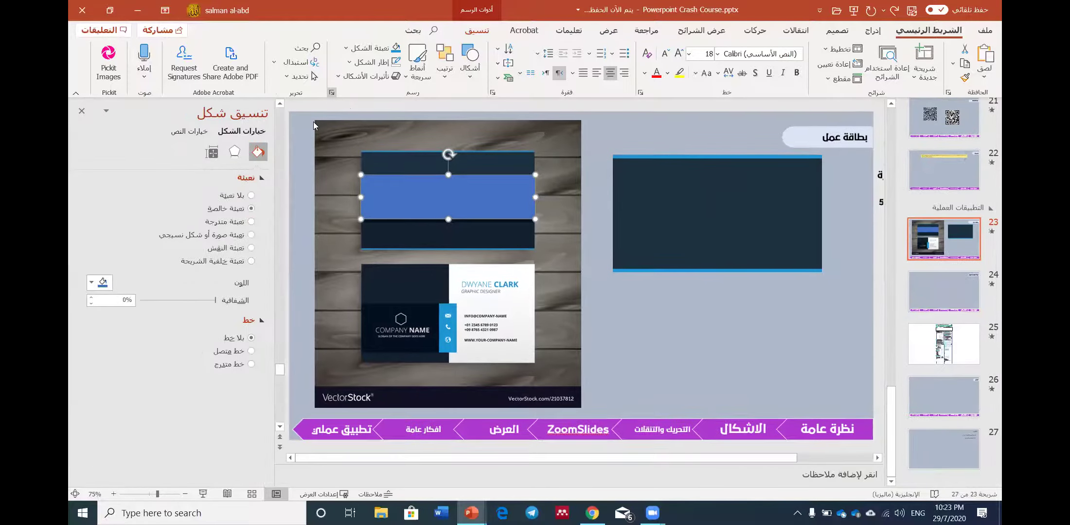
Make the rectangle about 27% transparent and stretch it to fit the sample band.
{"action": "left_click_drag", "start_coordinate": [216, 302], "coordinate": [194, 301]}
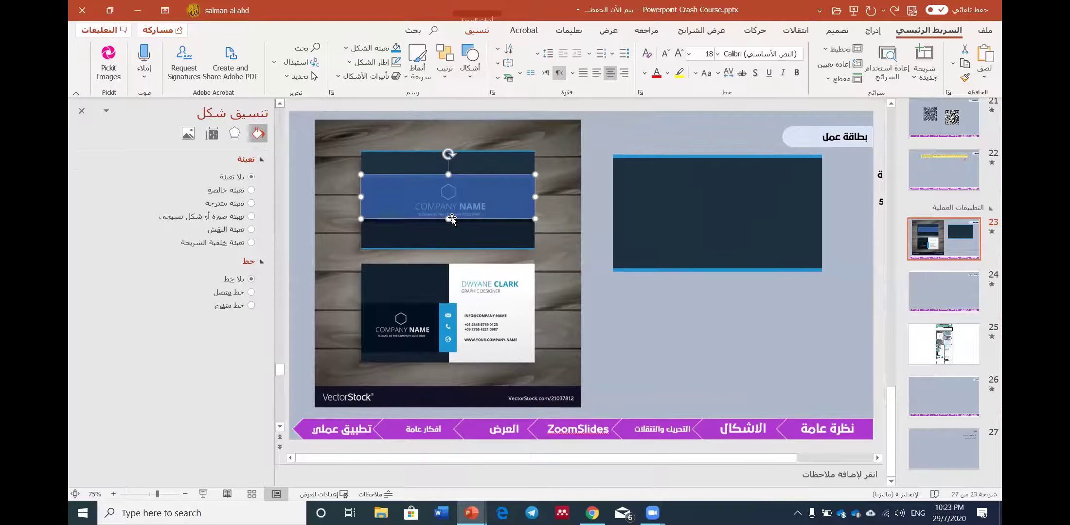
{"action": "scroll", "coordinate": [433, 222], "scroll_direction": "up", "scroll_amount": 3}
{"action": "left_click_drag", "start_coordinate": [500, 247], "coordinate": [501, 250]}
{"action": "left_click_drag", "start_coordinate": [503, 189], "coordinate": [503, 192]}
{"action": "scroll", "coordinate": [525, 236], "scroll_direction": "down", "scroll_amount": 5}
Move and resize the band so it spans and centres on the right dark rectangle.
{"action": "left_click_drag", "start_coordinate": [525, 236], "coordinate": [693, 245]}
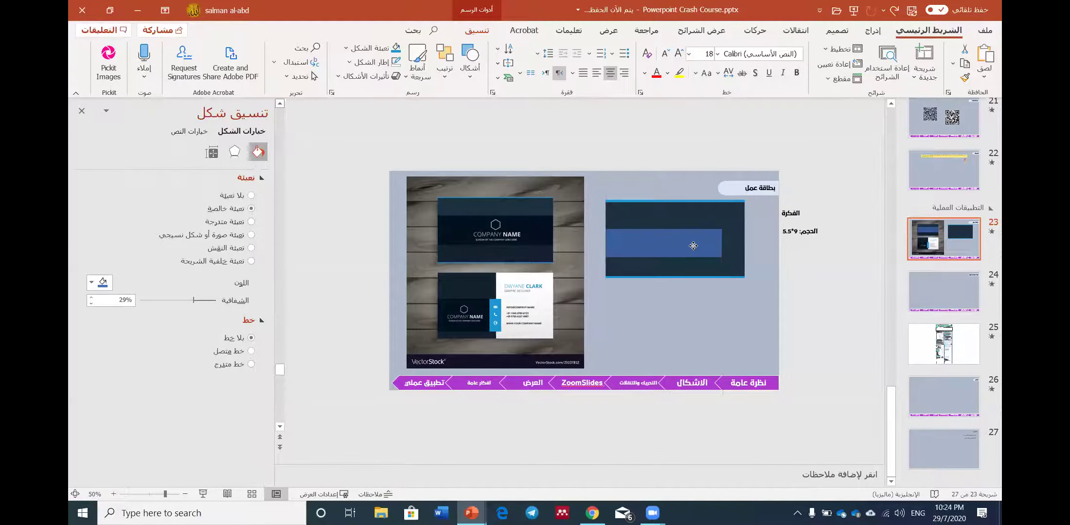
{"action": "left_click_drag", "start_coordinate": [693, 244], "coordinate": [734, 213]}
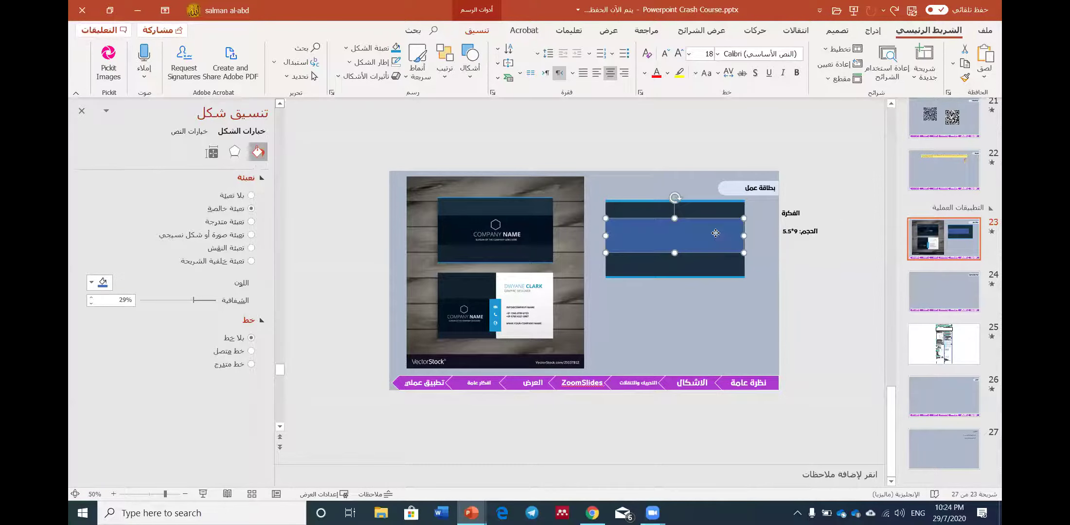
{"action": "key", "text": "Down"}
{"action": "key", "text": "Down"}
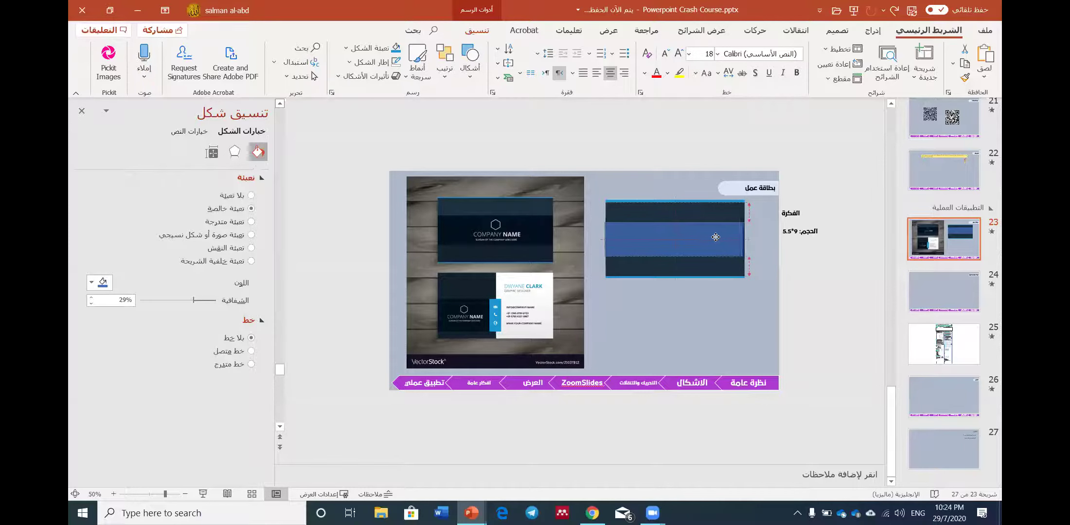
{"action": "left_click_drag", "start_coordinate": [715, 236], "coordinate": [715, 236]}
{"action": "left_click", "coordinate": [707, 320]}
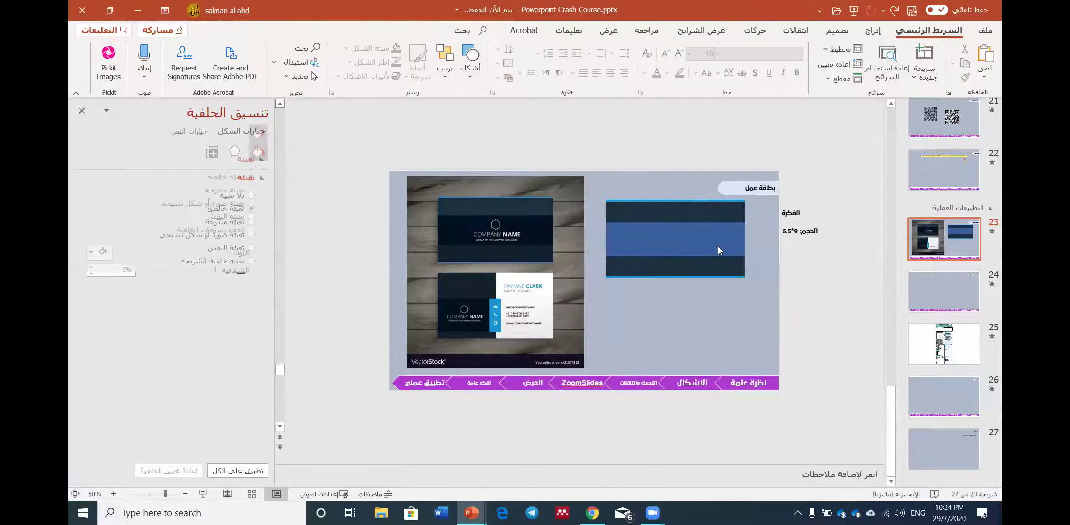
{"action": "left_click", "coordinate": [700, 245]}
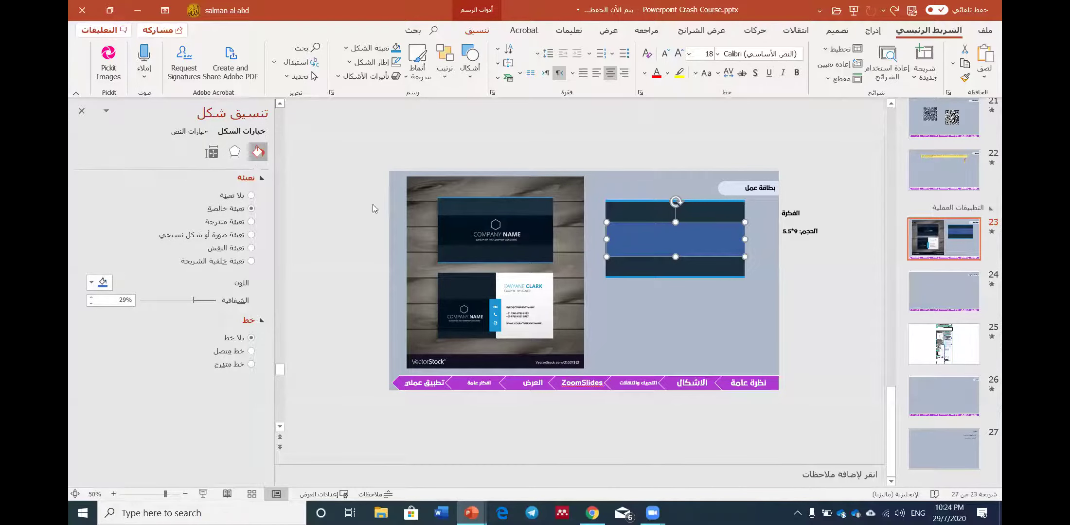
Fill the band with the sample card's dark navy via eyedropper and close the pane.
{"action": "left_click", "coordinate": [99, 284]}
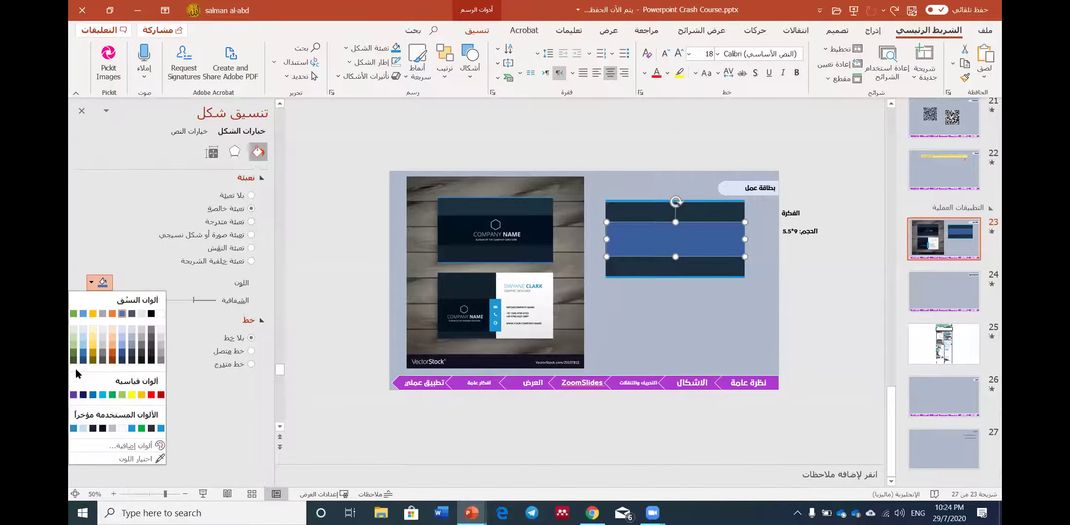
{"action": "left_click", "coordinate": [374, 49]}
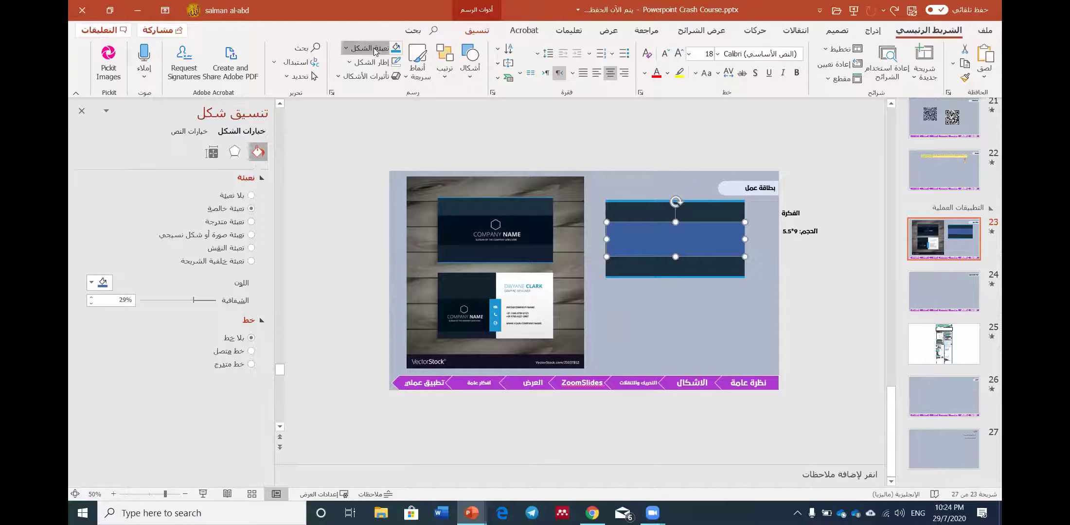
{"action": "left_click", "coordinate": [374, 48]}
{"action": "left_click", "coordinate": [384, 246]}
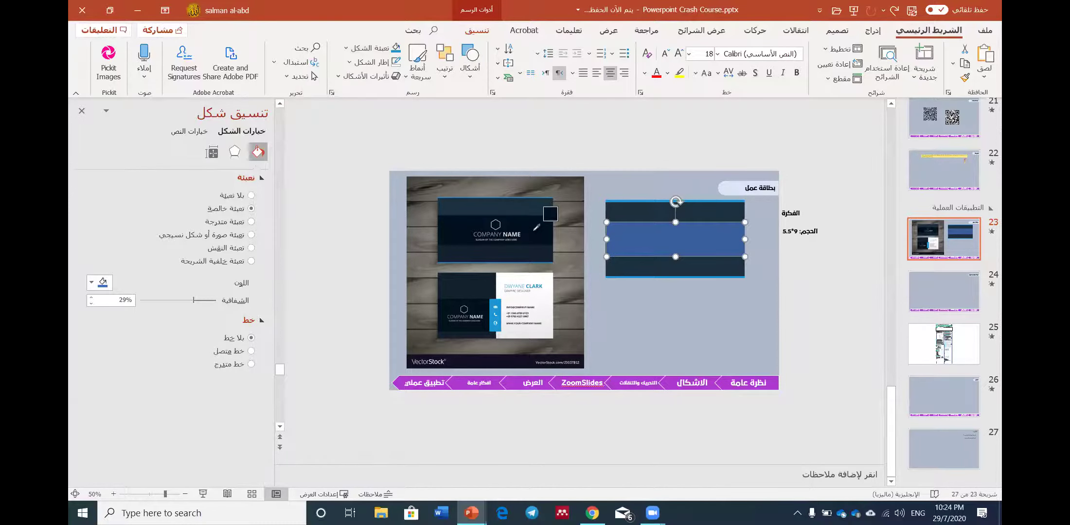
{"action": "left_click", "coordinate": [532, 231]}
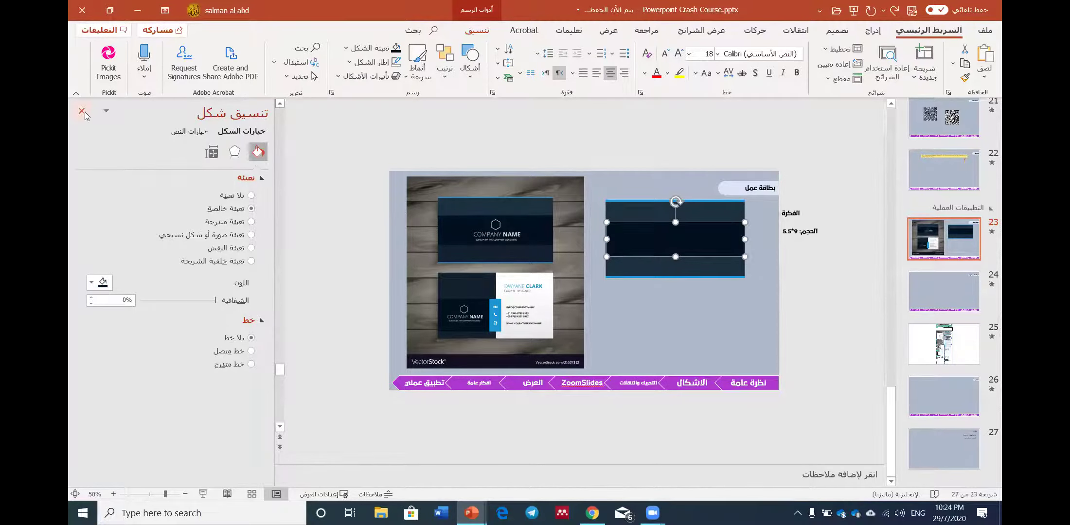
{"action": "left_click", "coordinate": [694, 321]}
{"action": "scroll", "coordinate": [675, 307], "scroll_direction": "up", "scroll_amount": 3}
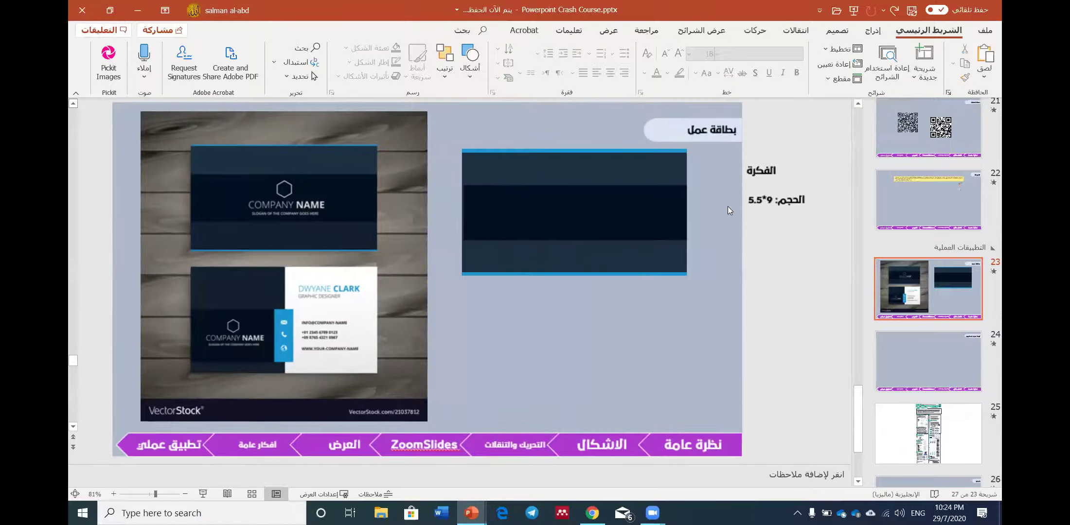
Back on slide 23, nudge the dark middle band slightly up and left on the right rectangle.
{"action": "left_click", "coordinate": [929, 279]}
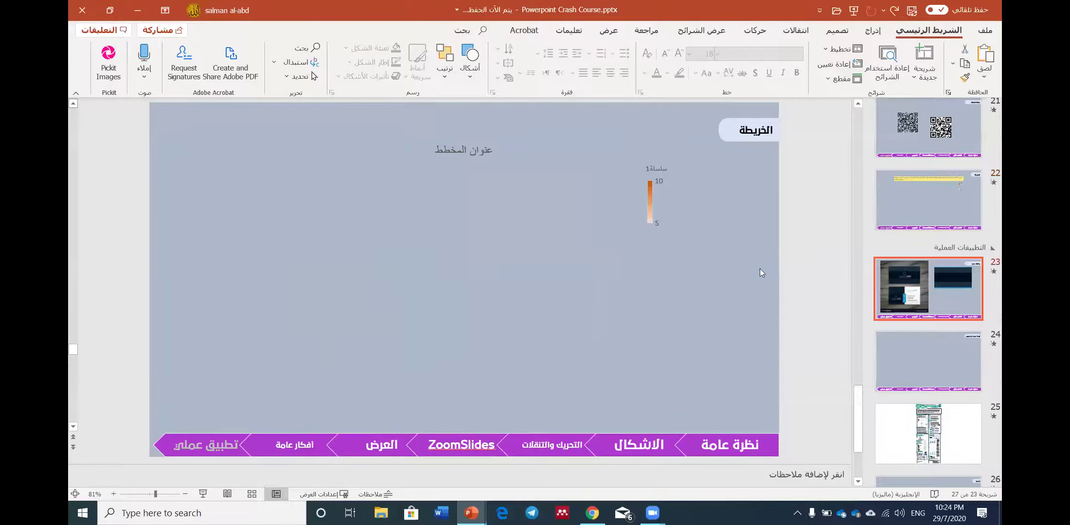
{"action": "left_click", "coordinate": [660, 200]}
{"action": "left_click_drag", "start_coordinate": [634, 225], "coordinate": [634, 224]}
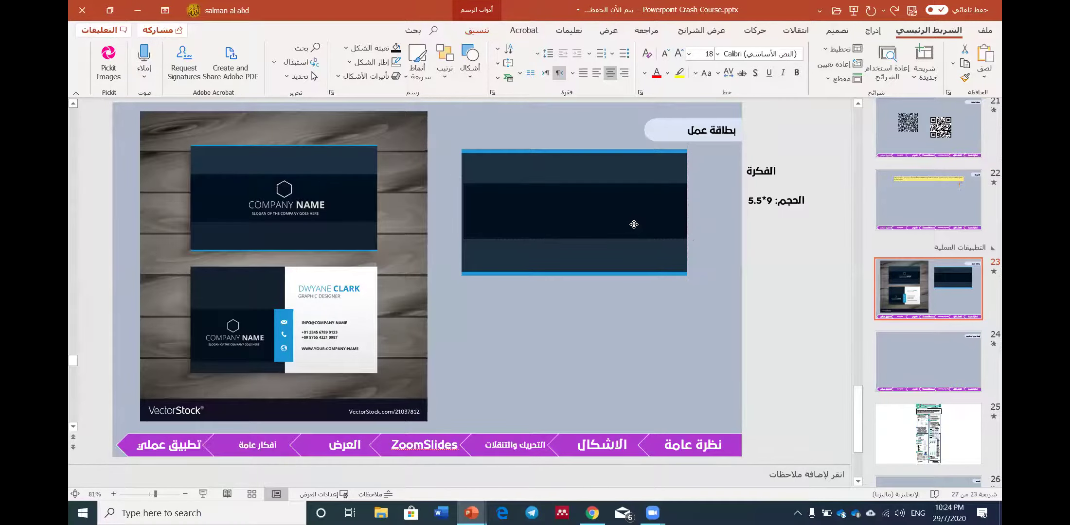
{"action": "scroll", "coordinate": [564, 209], "scroll_direction": "up", "scroll_amount": 5}
{"action": "left_click_drag", "start_coordinate": [608, 282], "coordinate": [605, 285]}
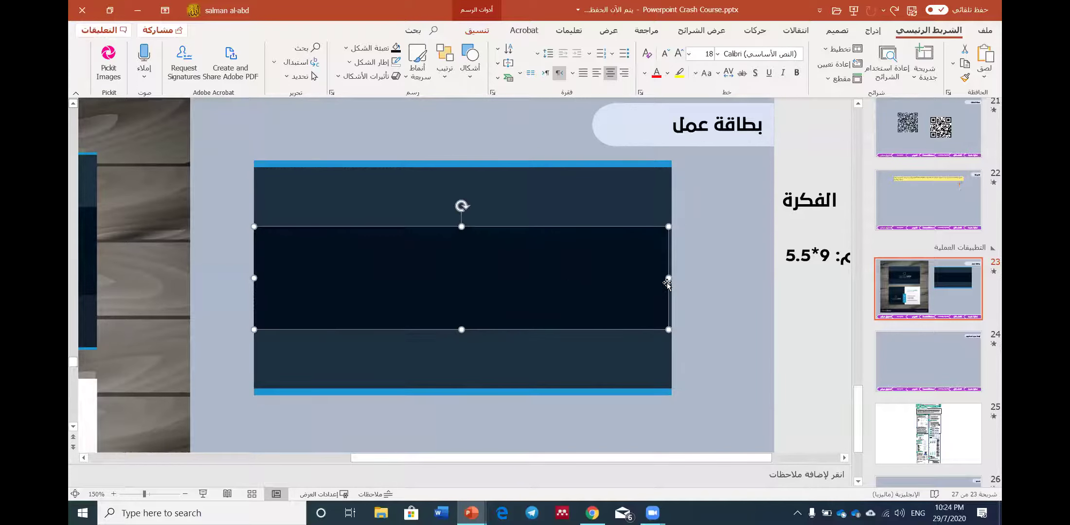
{"action": "key", "text": "Delete"}
{"action": "key", "text": "ctrl+z"}
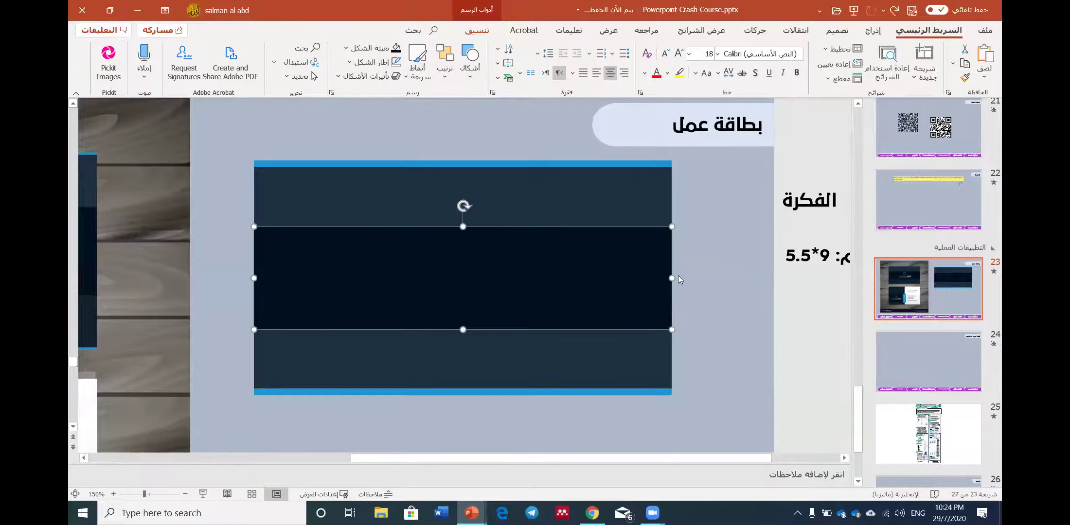
{"action": "scroll", "coordinate": [634, 243], "scroll_direction": "down", "scroll_amount": 5}
{"action": "scroll", "coordinate": [606, 258], "scroll_direction": "down", "scroll_amount": 1}
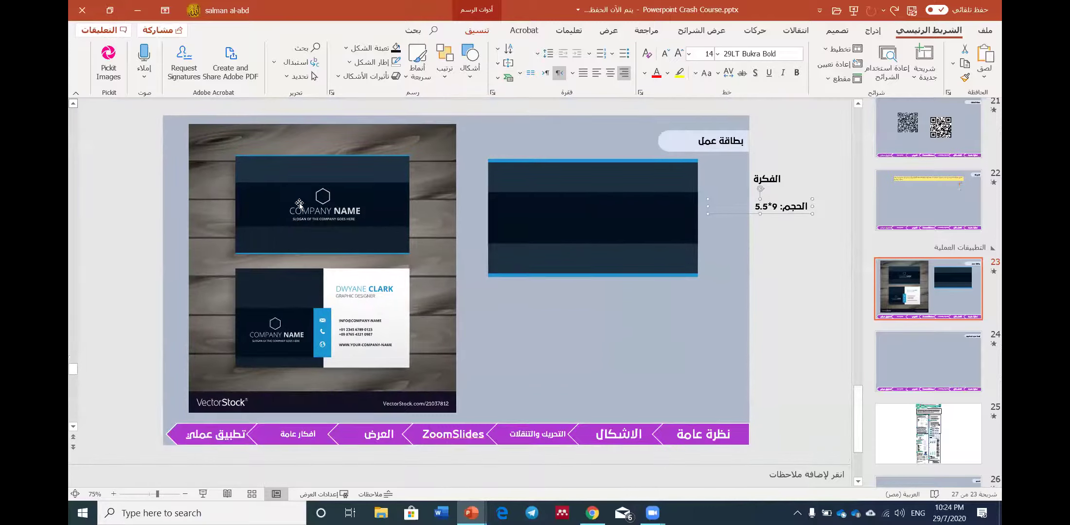
{"action": "left_click", "coordinate": [653, 321]}
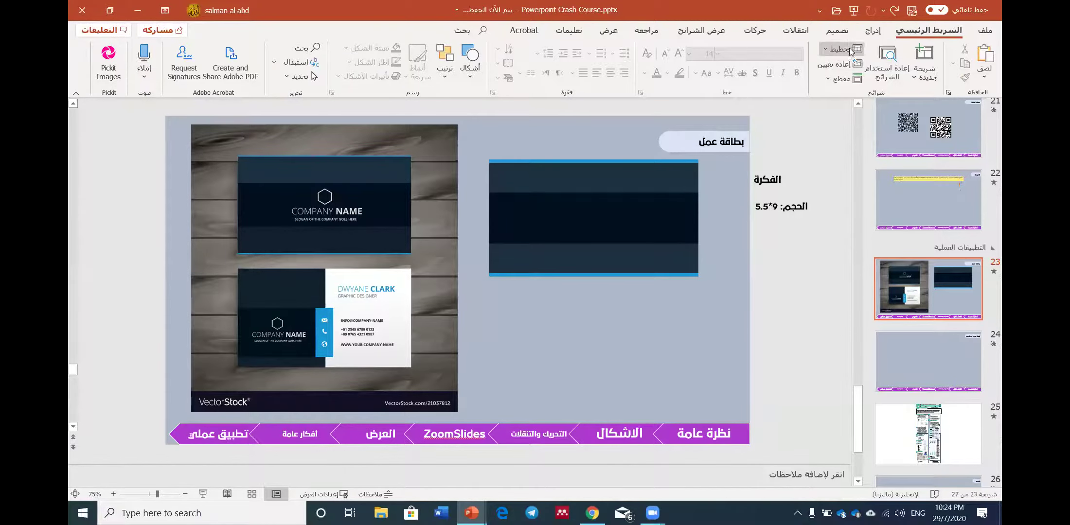
{"action": "left_click", "coordinate": [871, 31]}
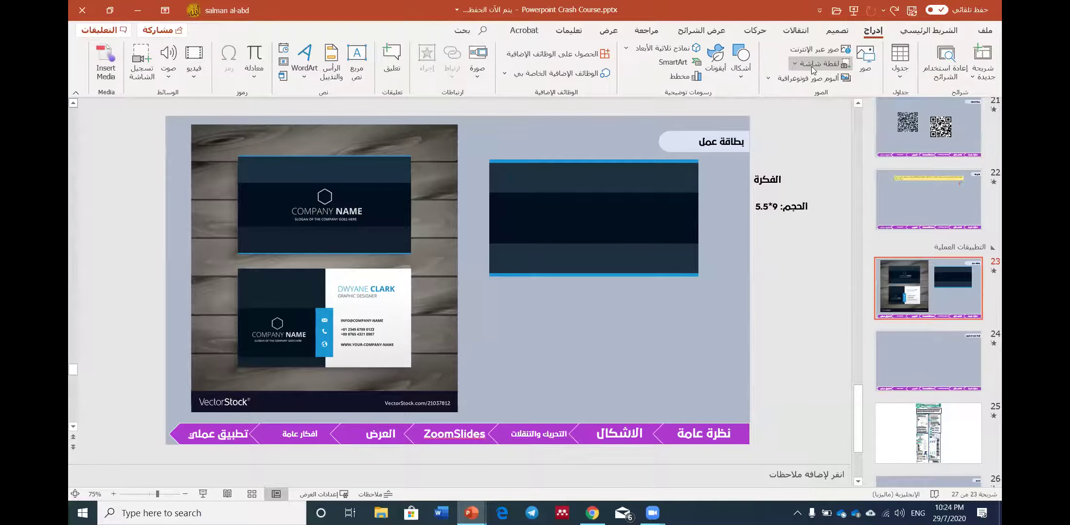
Insert PhotoProfile.jpg and shrink it into place on the card.
{"action": "left_click", "coordinate": [865, 59]}
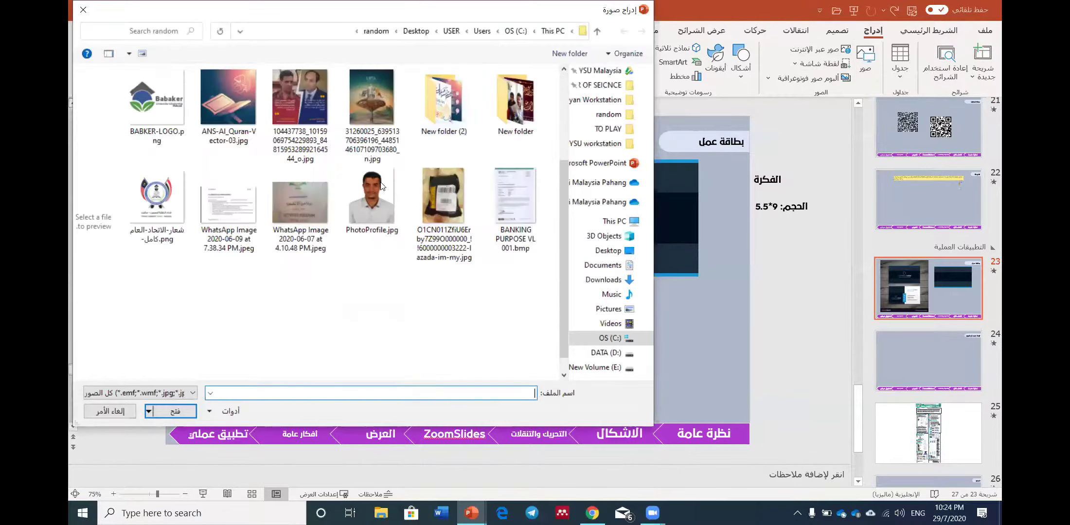
{"action": "left_click", "coordinate": [388, 192]}
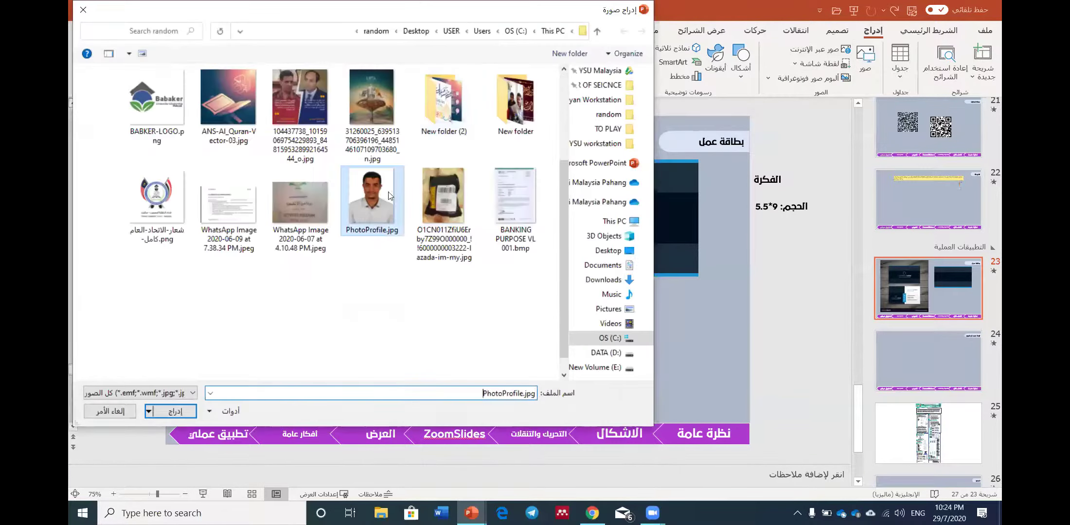
{"action": "left_click", "coordinate": [168, 411]}
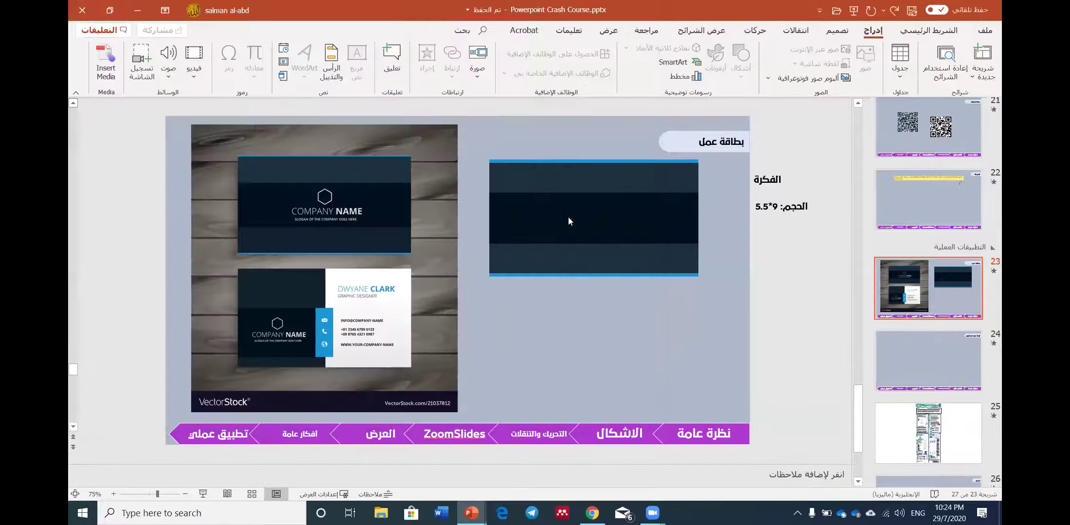
{"action": "mouse_move", "coordinate": [505, 277]}
{"action": "left_mouse_down"}
{"action": "mouse_move", "coordinate": [632, 239]}
{"action": "mouse_move", "coordinate": [592, 232]}
{"action": "mouse_move", "coordinate": [654, 175]}
{"action": "mouse_move", "coordinate": [618, 219]}
{"action": "left_mouse_up"}
{"action": "left_click_drag", "start_coordinate": [568, 272], "coordinate": [595, 249]}
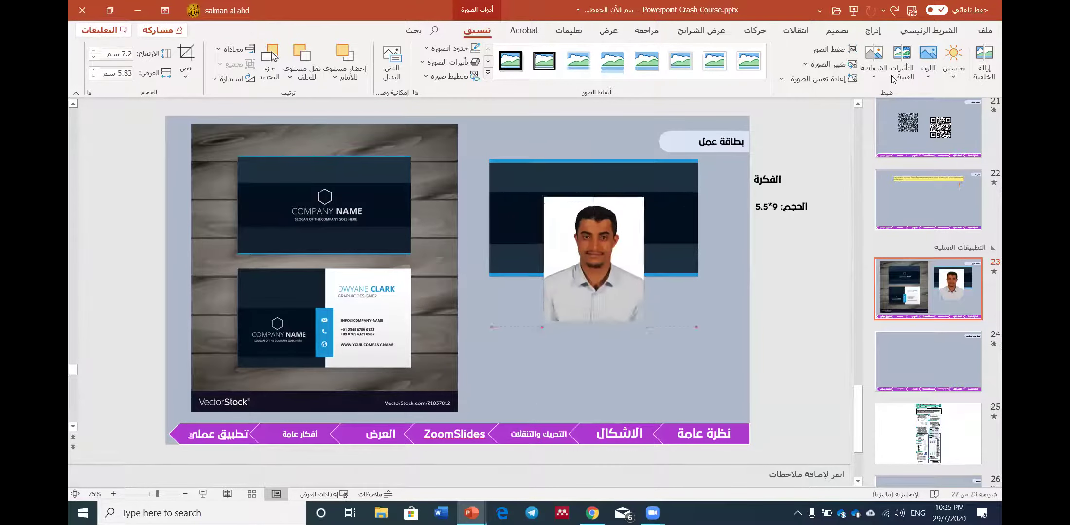
Remove the photo's background, marking the whole shirt and collar as areas to keep.
{"action": "left_click", "coordinate": [987, 70]}
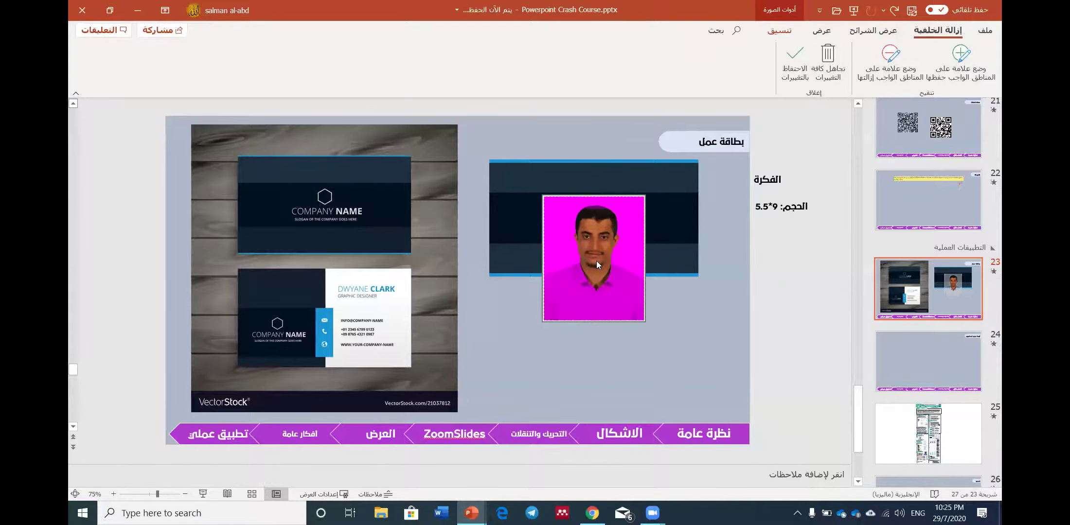
{"action": "scroll", "coordinate": [601, 249], "scroll_direction": "up", "scroll_amount": 3}
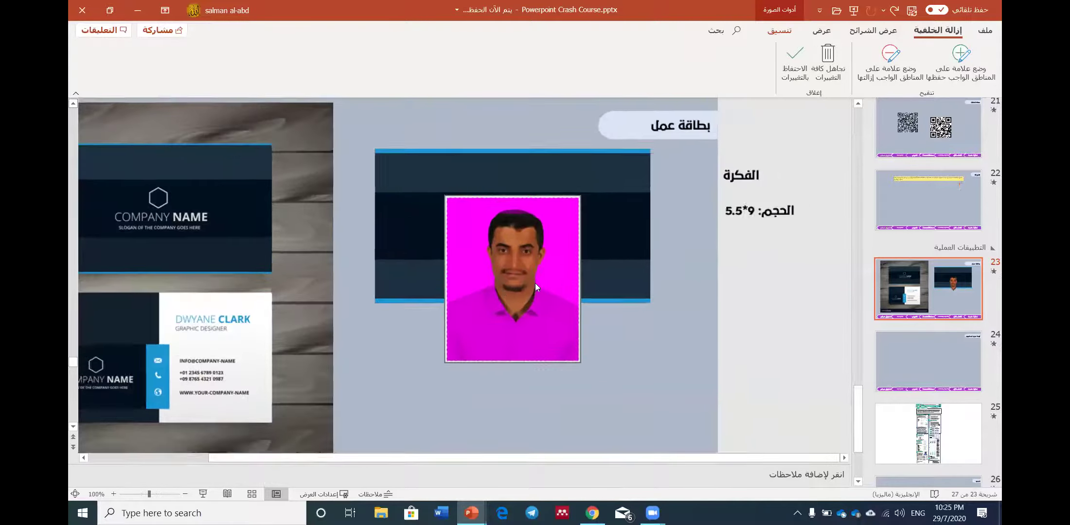
{"action": "left_click", "coordinate": [960, 63]}
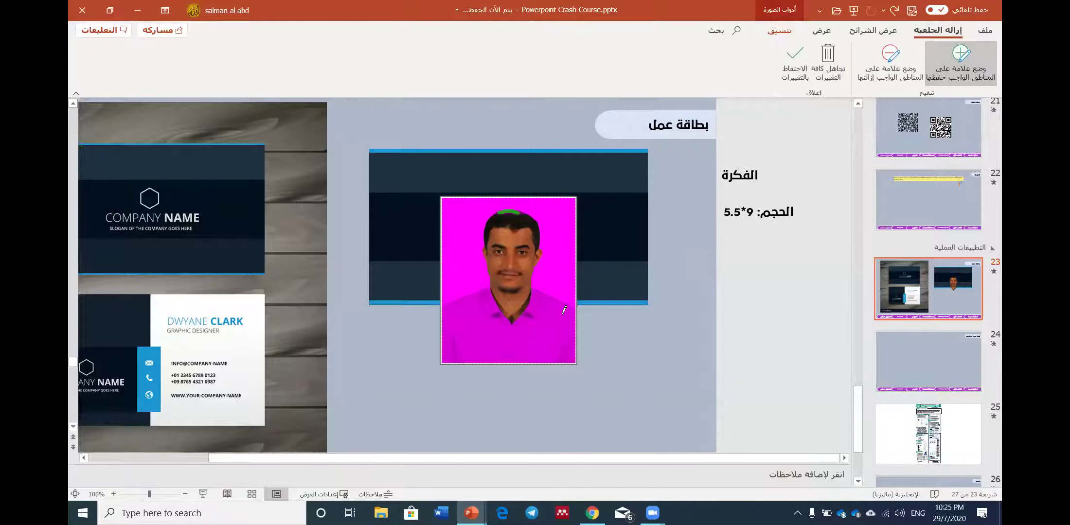
{"action": "left_click_drag", "start_coordinate": [549, 317], "coordinate": [486, 343]}
{"action": "left_click_drag", "start_coordinate": [488, 294], "coordinate": [456, 347]}
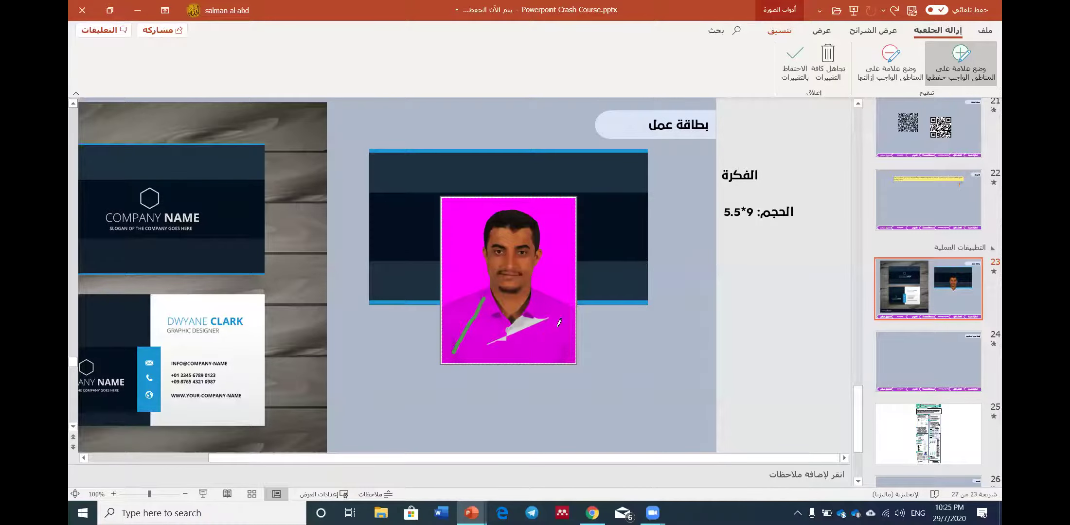
{"action": "left_click_drag", "start_coordinate": [565, 338], "coordinate": [540, 299]}
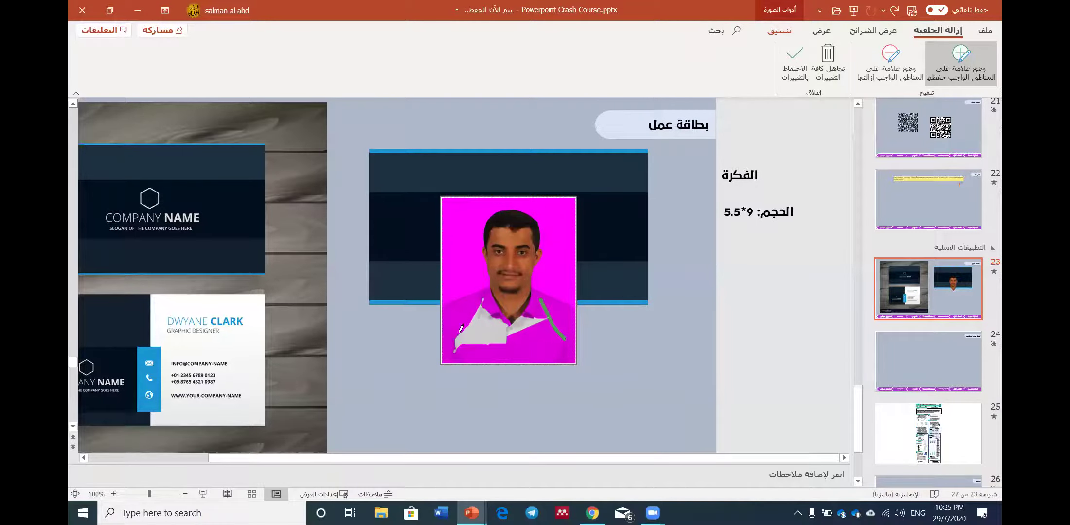
{"action": "left_click_drag", "start_coordinate": [469, 302], "coordinate": [535, 349]}
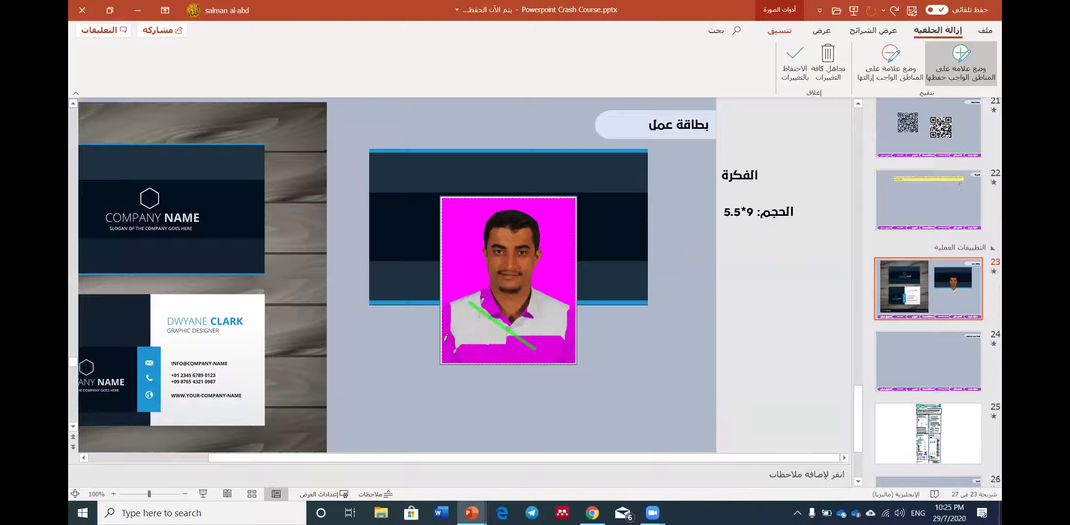
{"action": "left_click_drag", "start_coordinate": [450, 349], "coordinate": [575, 359]}
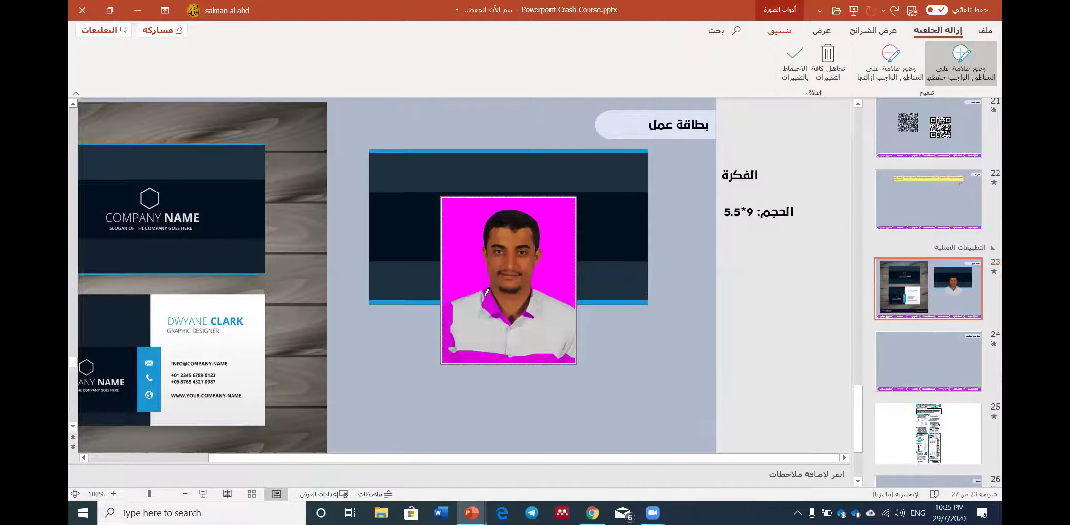
{"action": "left_click_drag", "start_coordinate": [487, 292], "coordinate": [509, 313]}
{"action": "left_click_drag", "start_coordinate": [451, 306], "coordinate": [453, 354]}
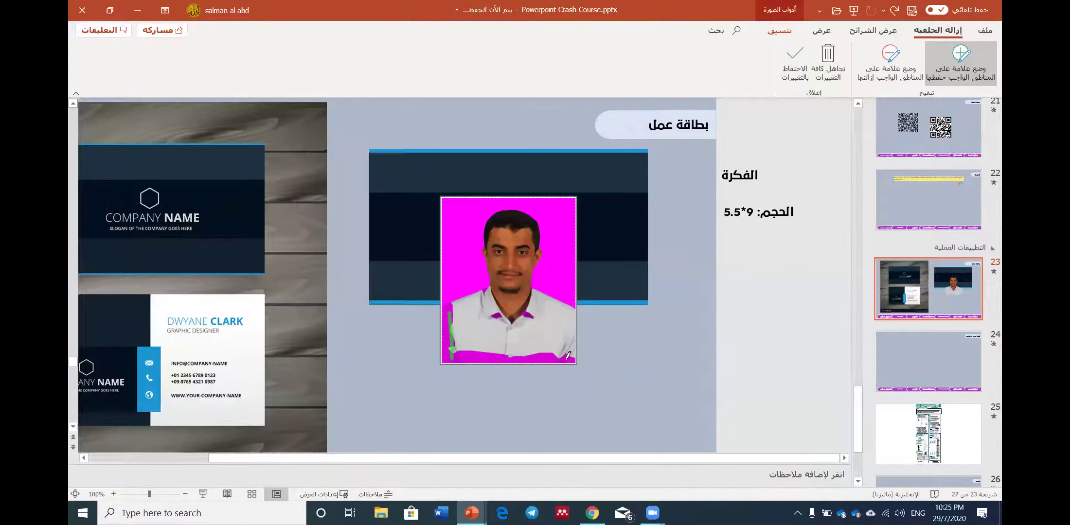
{"action": "left_click_drag", "start_coordinate": [449, 319], "coordinate": [432, 351]}
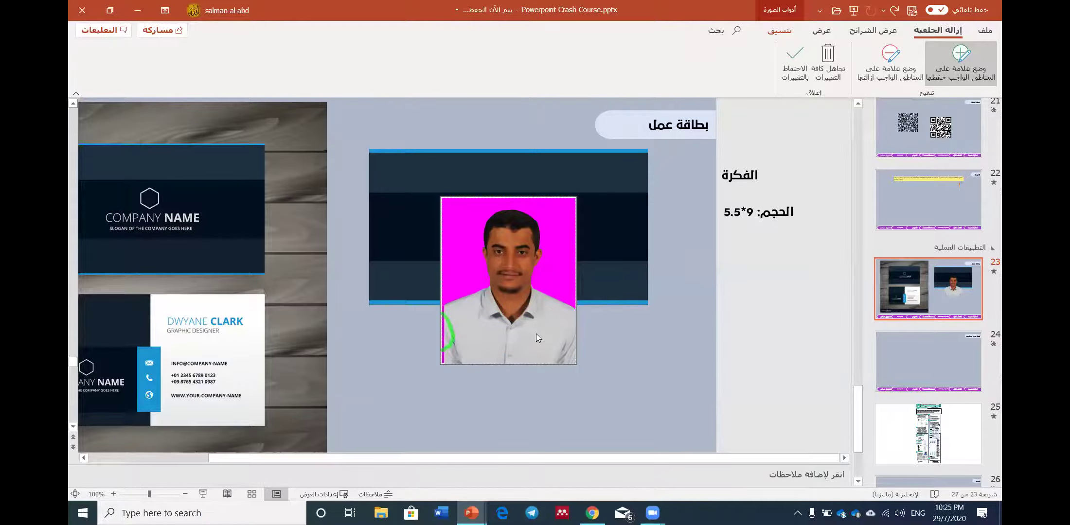
{"action": "left_click", "coordinate": [794, 64]}
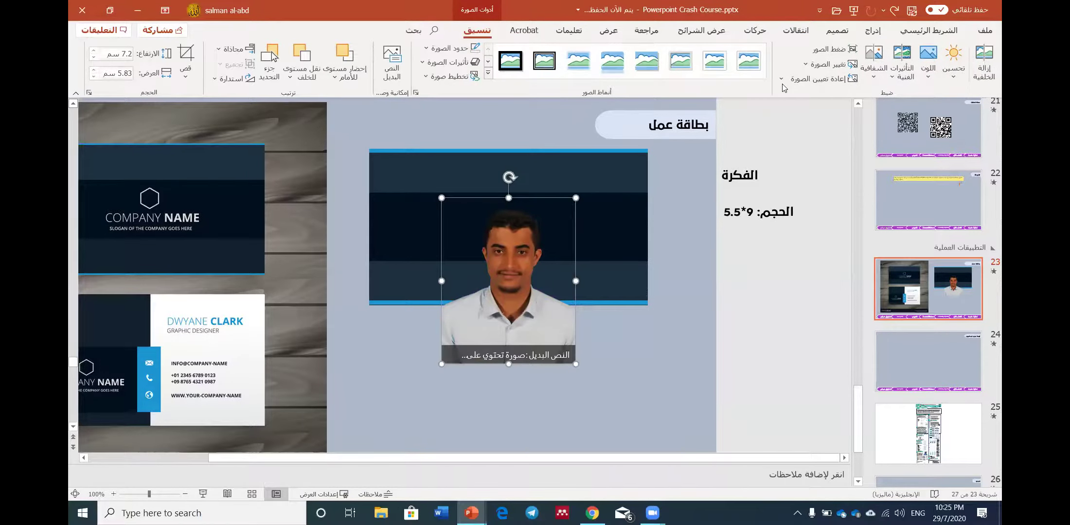
Preview several artistic effects on the portrait, leaving a pale sketch effect applied.
{"action": "left_click", "coordinate": [902, 72]}
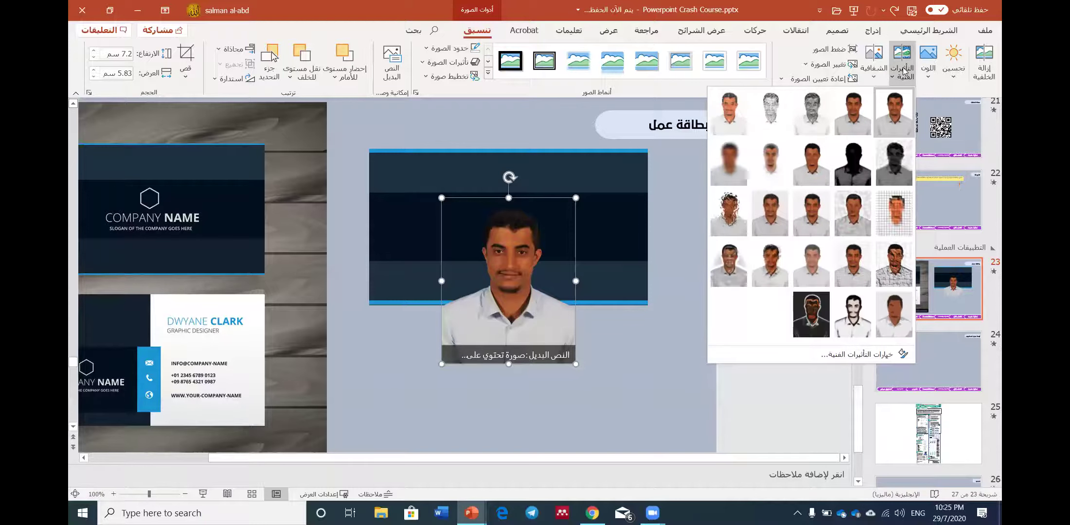
{"action": "left_click", "coordinate": [857, 325]}
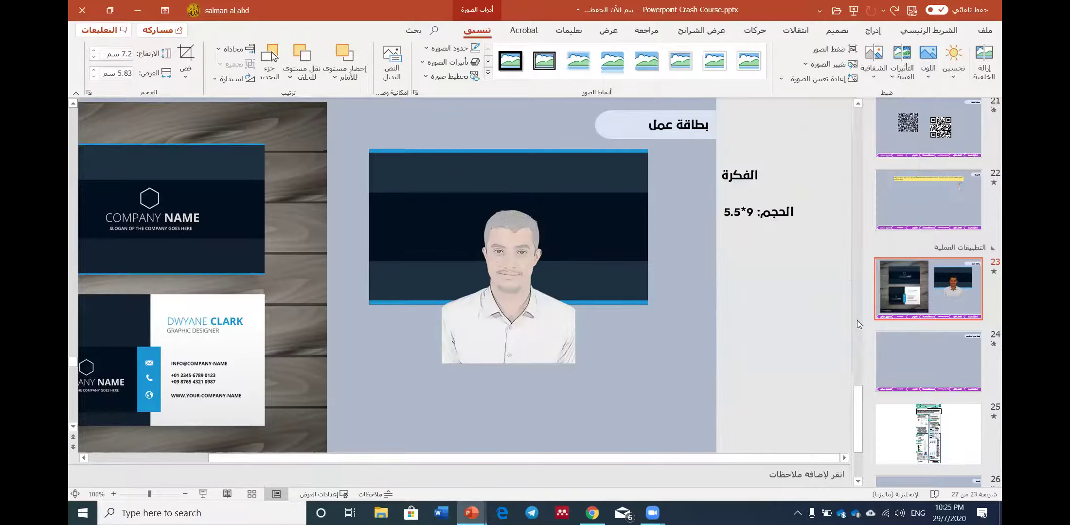
{"action": "left_click", "coordinate": [898, 74]}
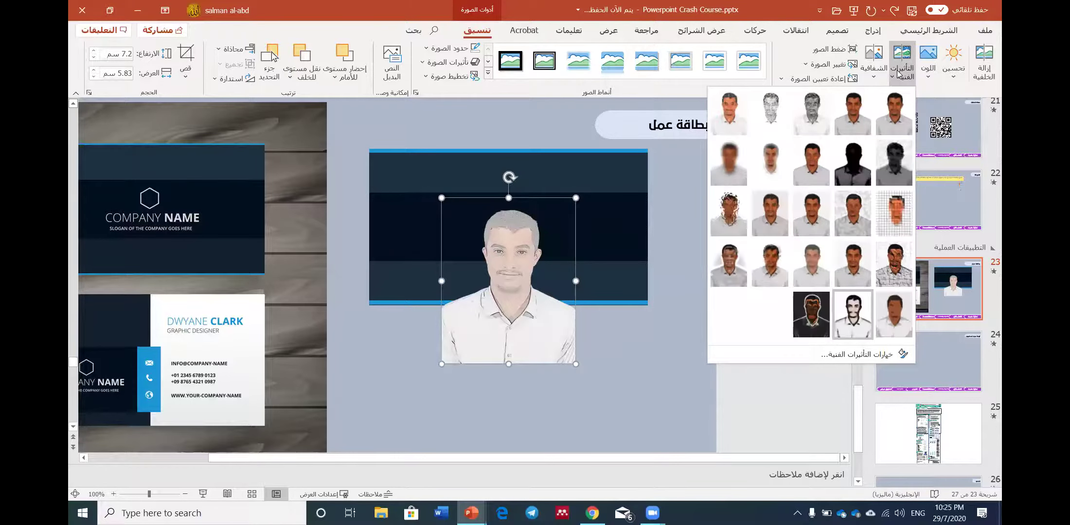
{"action": "left_click", "coordinate": [773, 263]}
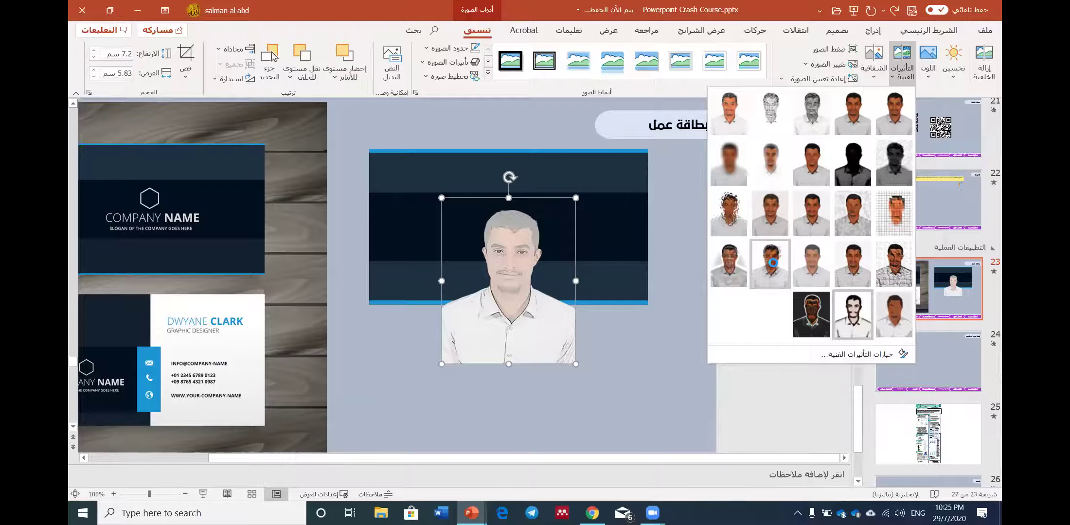
{"action": "left_click", "coordinate": [772, 262]}
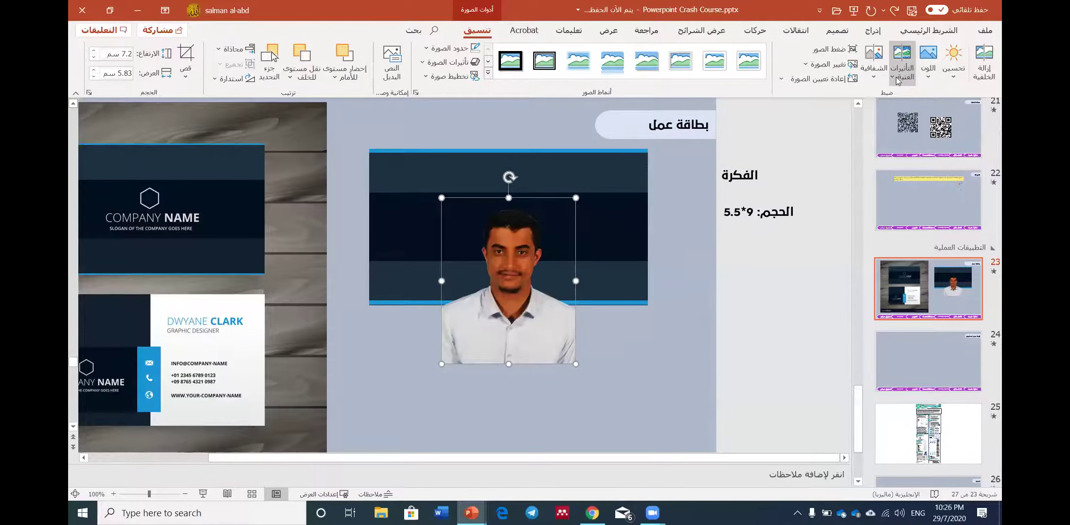
{"action": "left_click", "coordinate": [902, 61]}
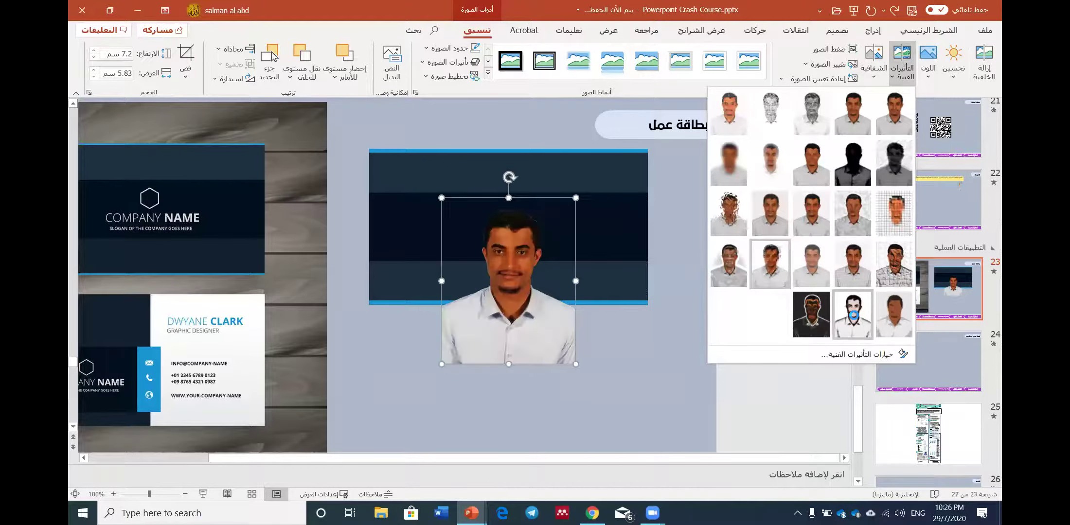
{"action": "key", "text": "Escape"}
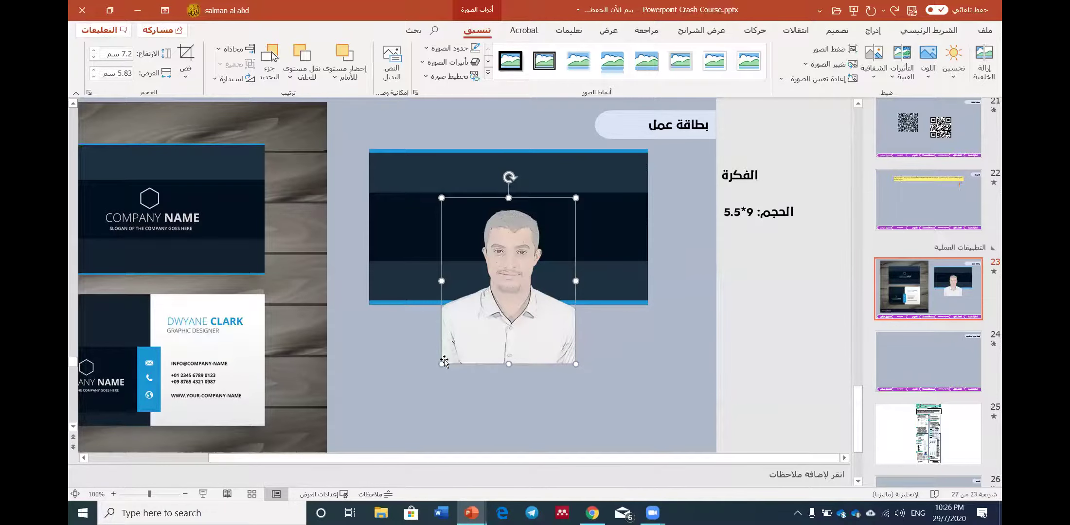
Shrink the portrait into the card's upper-left area and crop off its bottom.
{"action": "mouse_move", "coordinate": [443, 362]}
{"action": "left_mouse_down"}
{"action": "mouse_move", "coordinate": [374, 316]}
{"action": "mouse_move", "coordinate": [428, 251]}
{"action": "left_mouse_up"}
{"action": "left_click_drag", "start_coordinate": [474, 226], "coordinate": [426, 252]}
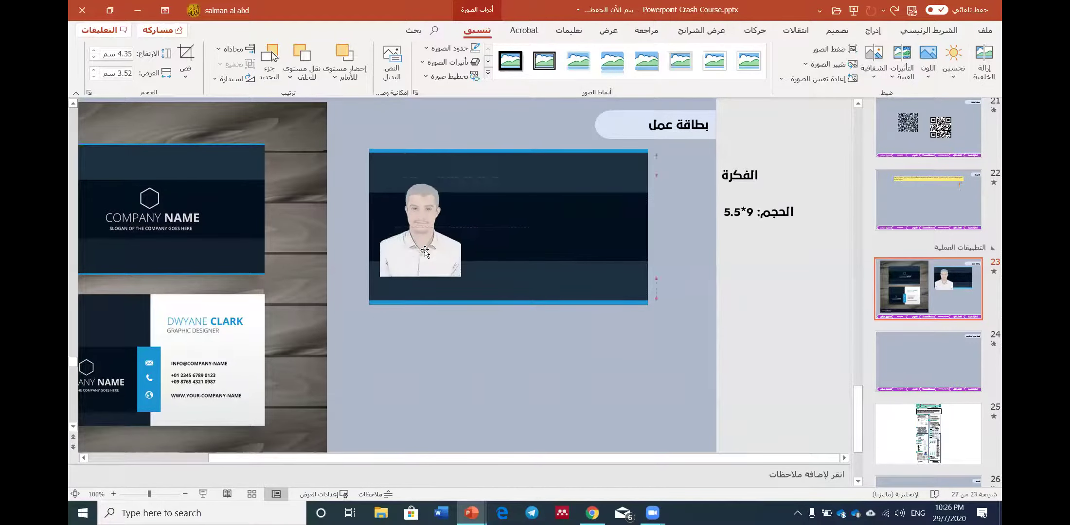
{"action": "left_click", "coordinate": [185, 56]}
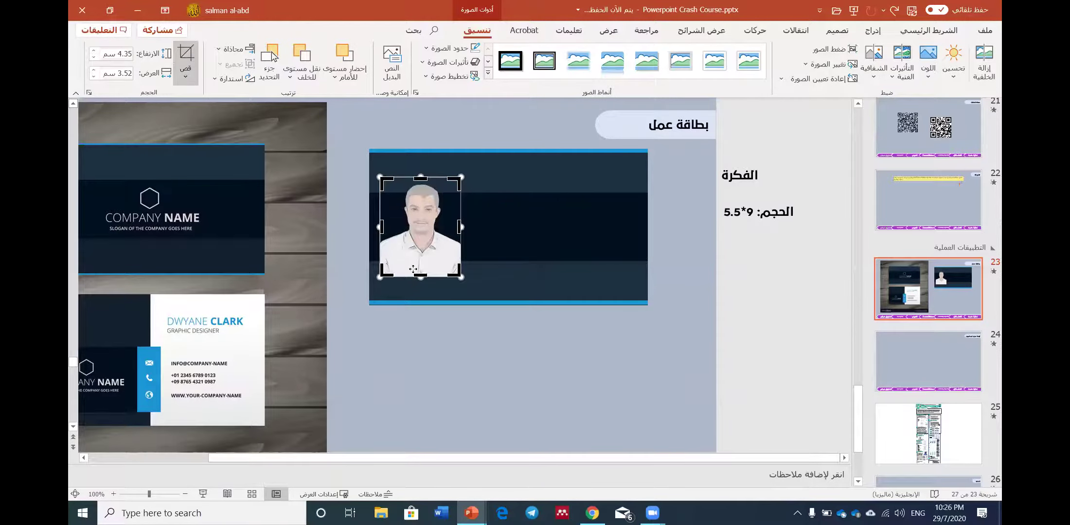
{"action": "left_click_drag", "start_coordinate": [421, 274], "coordinate": [427, 242]}
{"action": "left_click", "coordinate": [542, 348]}
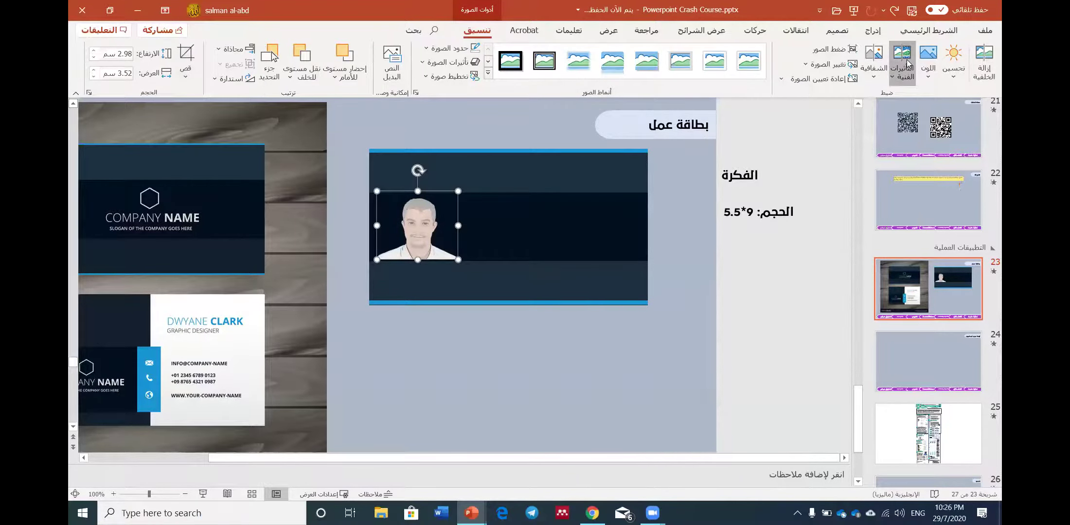
Apply the Pencil Sketch artistic effect to the portrait.
{"action": "left_click", "coordinate": [906, 63]}
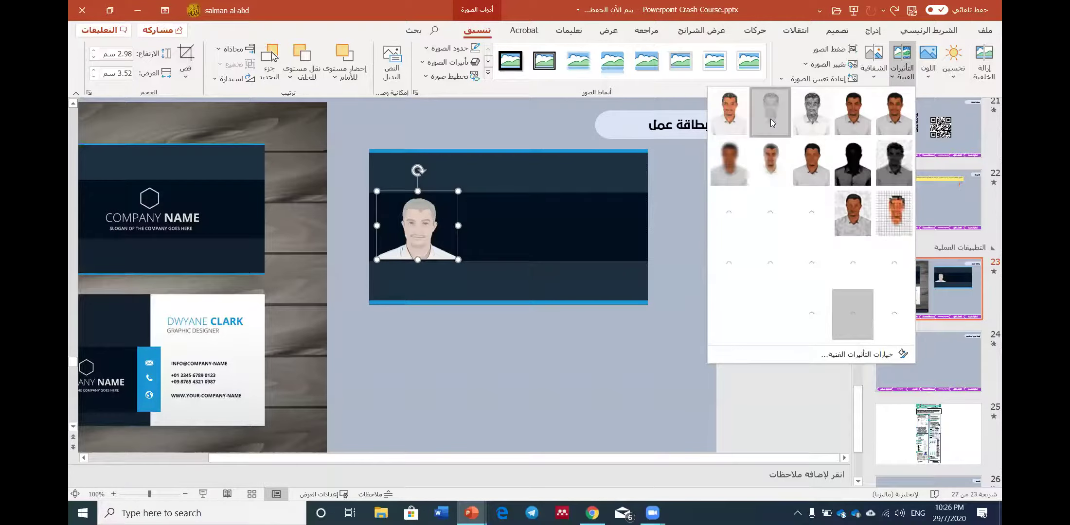
{"action": "left_click", "coordinate": [770, 119]}
{"action": "left_click", "coordinate": [677, 351]}
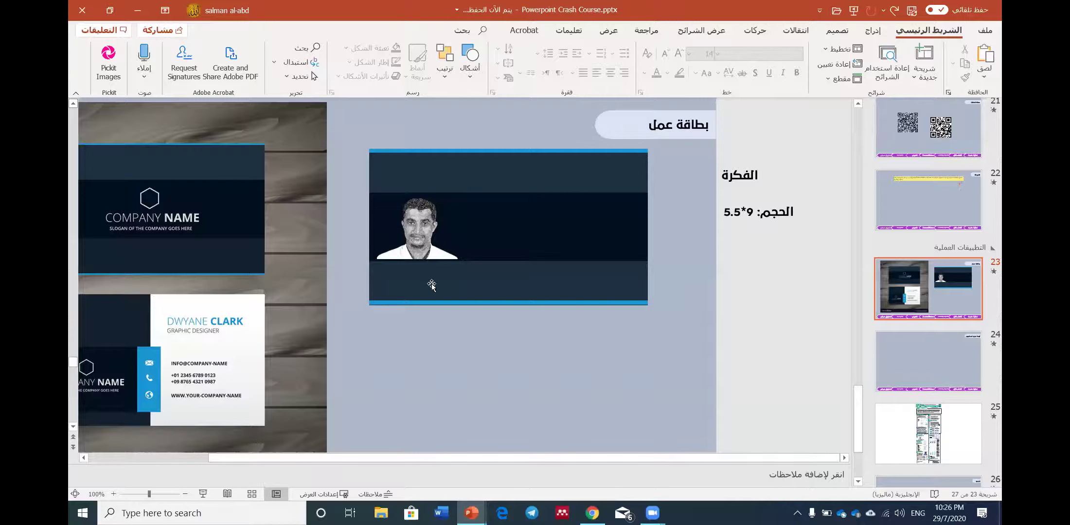
{"action": "left_click", "coordinate": [419, 235]}
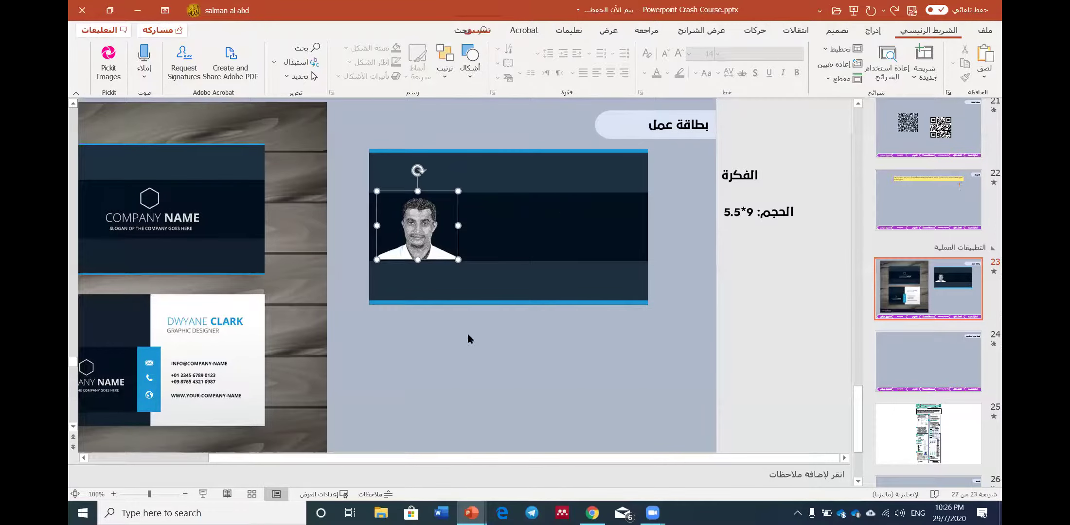
{"action": "left_click", "coordinate": [772, 182]}
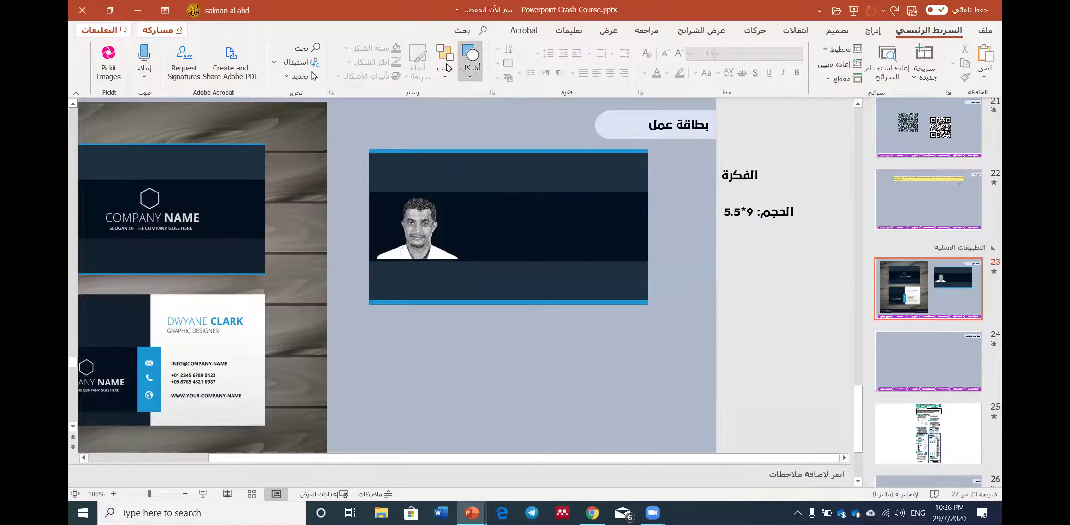
{"action": "left_click", "coordinate": [873, 30]}
Add a white-text box beside the portrait and type the cardholder's name in Arabic.
{"action": "left_click", "coordinate": [358, 66]}
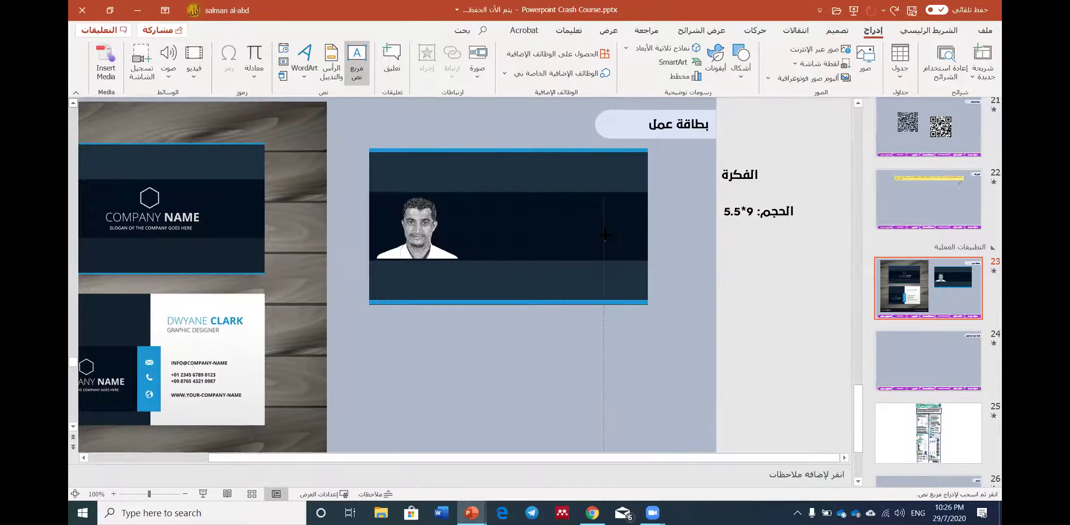
{"action": "left_click_drag", "start_coordinate": [604, 236], "coordinate": [453, 206]}
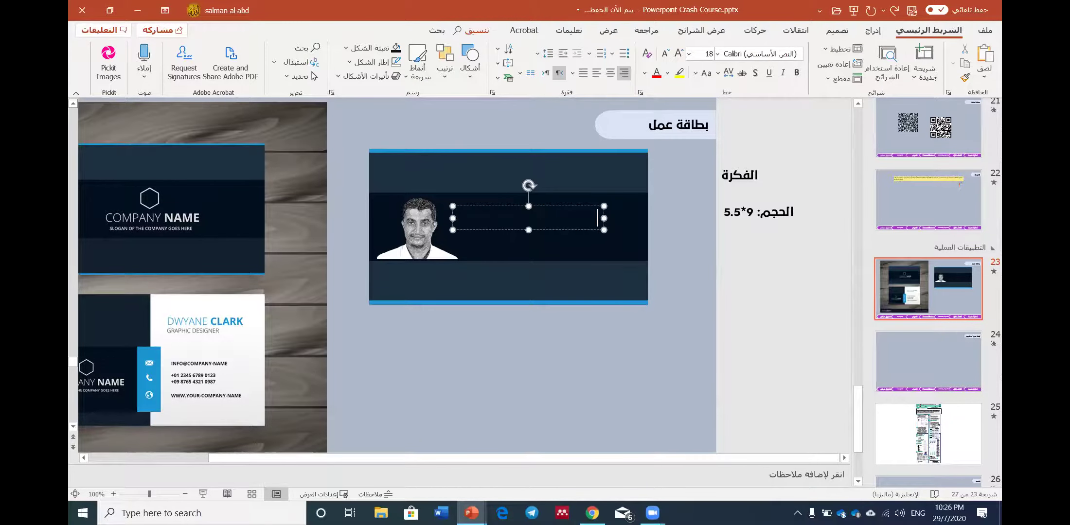
{"action": "type", "text": "م"}
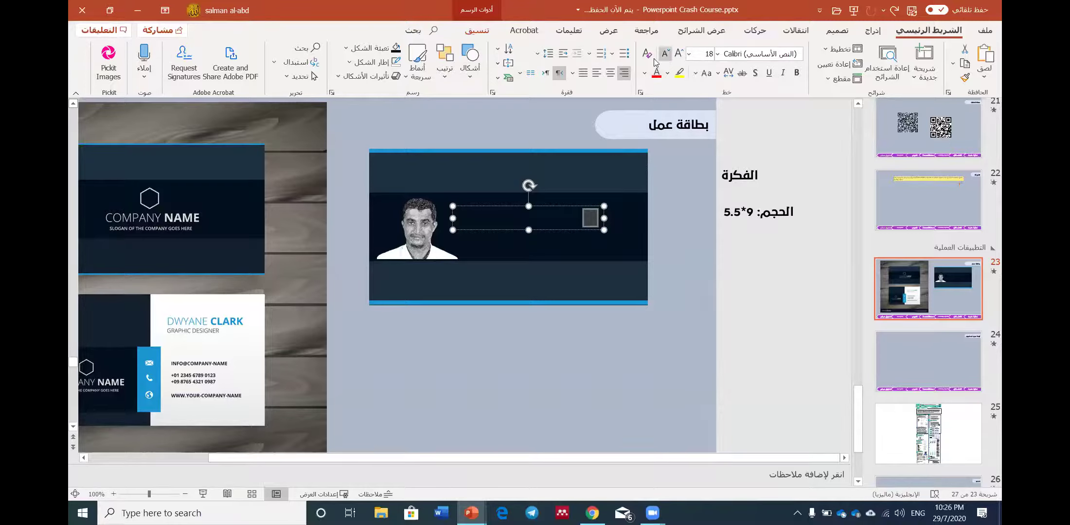
{"action": "left_click", "coordinate": [644, 74]}
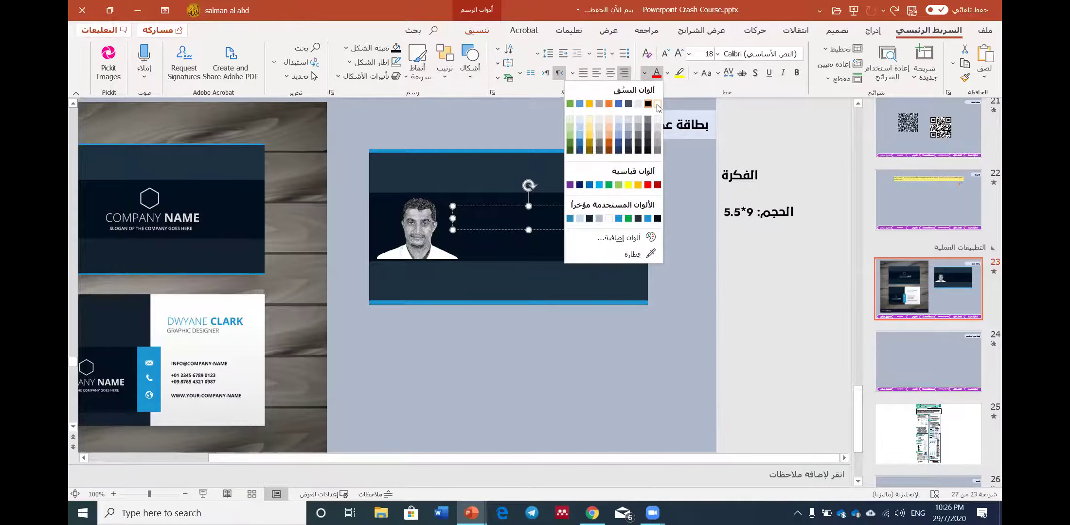
{"action": "left_click", "coordinate": [657, 104]}
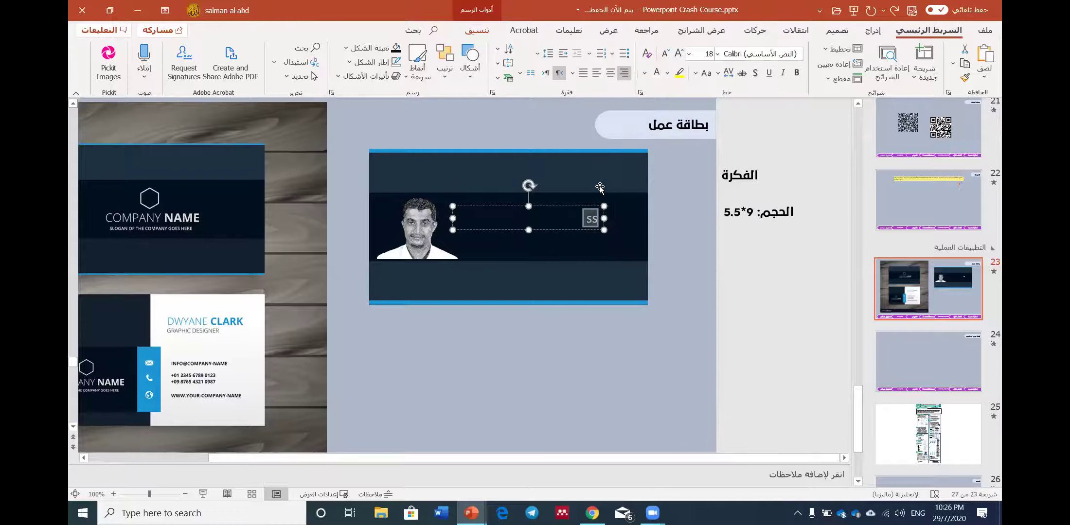
{"action": "key", "text": "alt+s"}
{"action": "key", "text": "Escape"}
{"action": "double_click", "coordinate": [588, 216]}
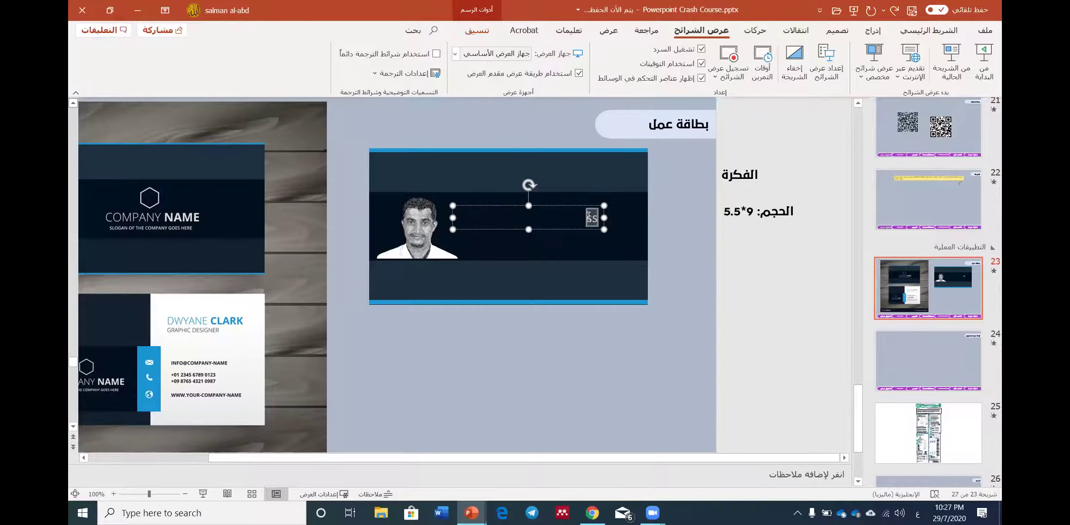
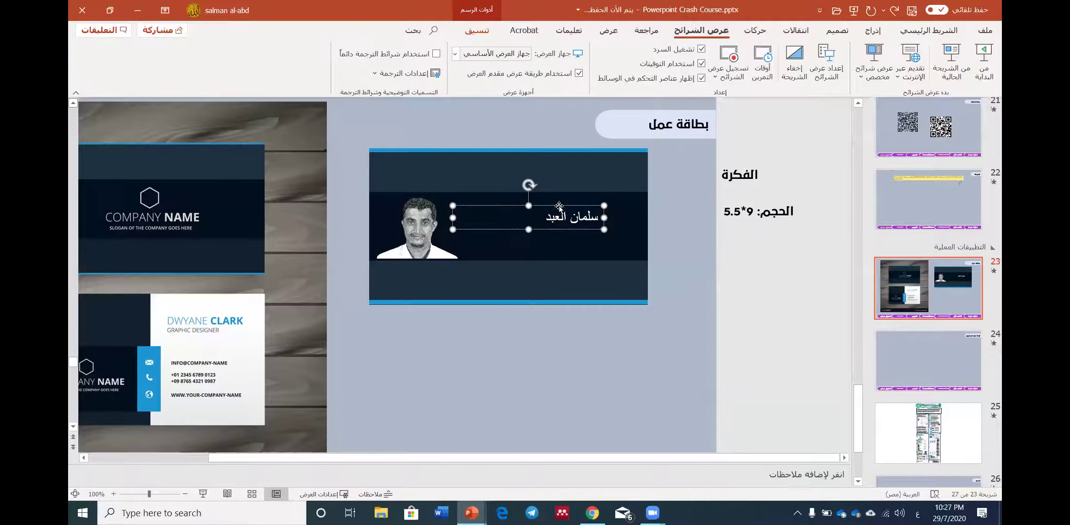
Set the name's font to 29LT Bukra Bold and enlarge it to 24 pt.
{"action": "left_click", "coordinate": [888, 35]}
{"action": "left_click", "coordinate": [749, 55]}
{"action": "type", "text": "29LT Azer"}
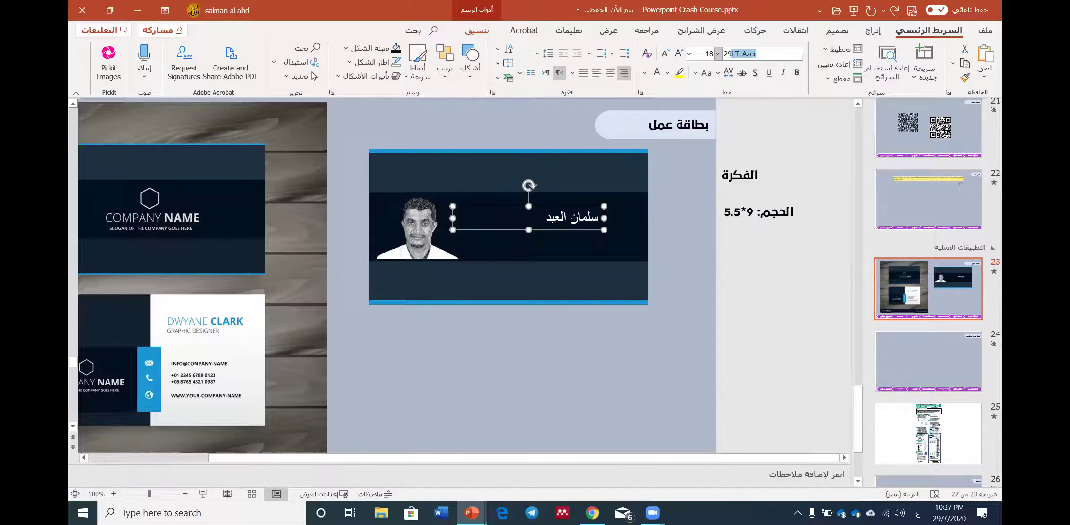
{"action": "left_click", "coordinate": [718, 54]}
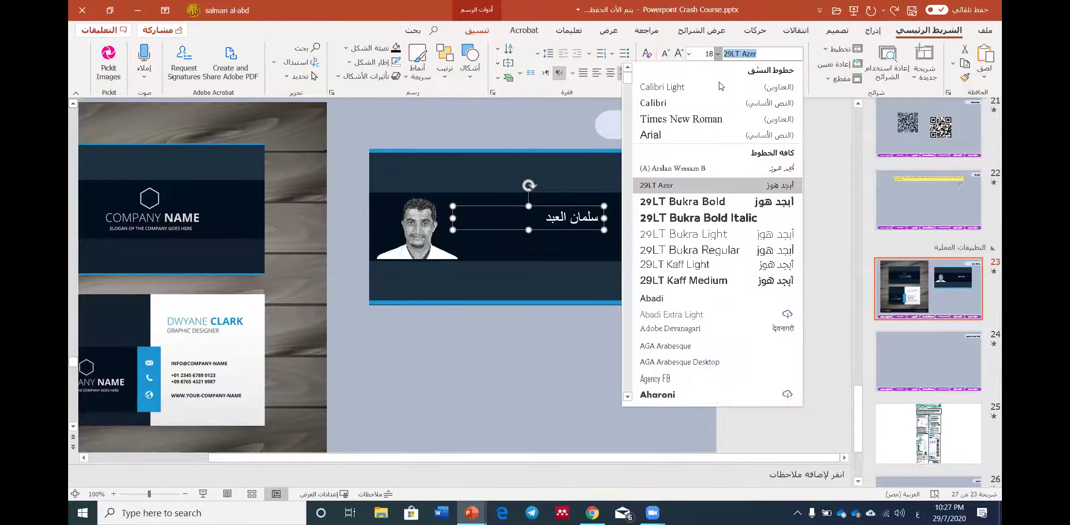
{"action": "left_click", "coordinate": [724, 203]}
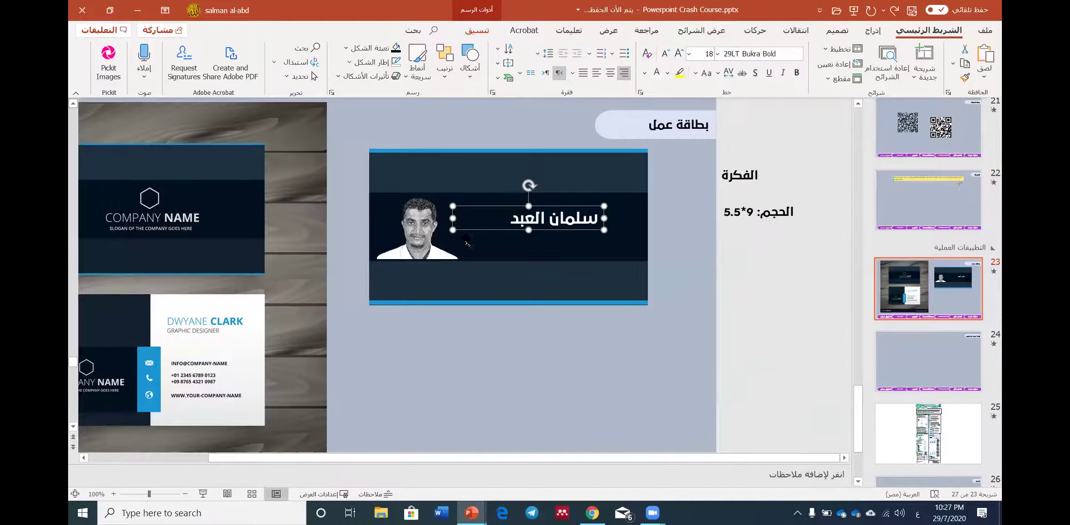
{"action": "left_click", "coordinate": [678, 54]}
{"action": "left_click", "coordinate": [677, 53]}
Move the photo to the card's right end, place the name beside it at 18 pt.
{"action": "left_click_drag", "start_coordinate": [578, 207], "coordinate": [424, 170]}
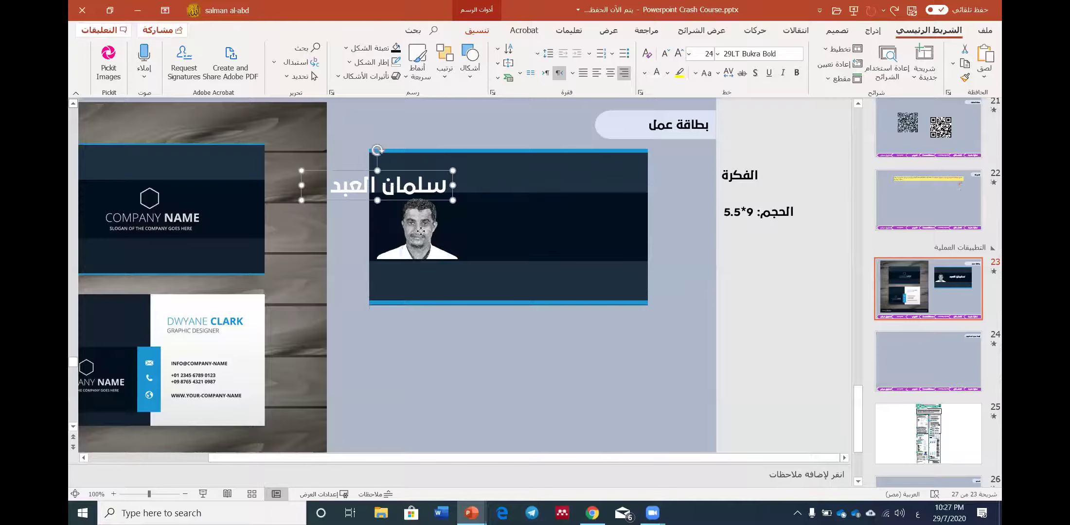
{"action": "left_click_drag", "start_coordinate": [418, 232], "coordinate": [604, 231]}
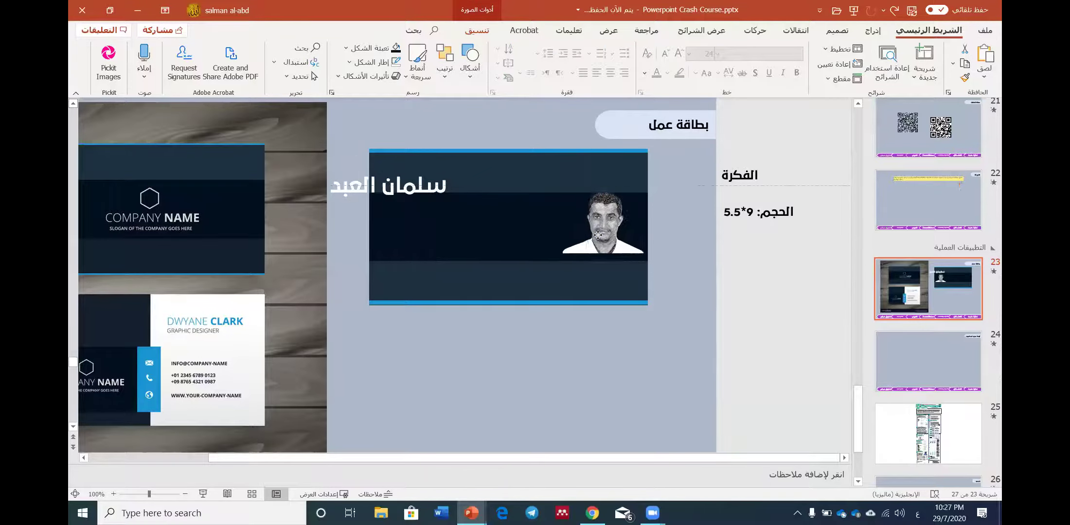
{"action": "left_click_drag", "start_coordinate": [603, 231], "coordinate": [598, 243]}
{"action": "left_click", "coordinate": [432, 204]}
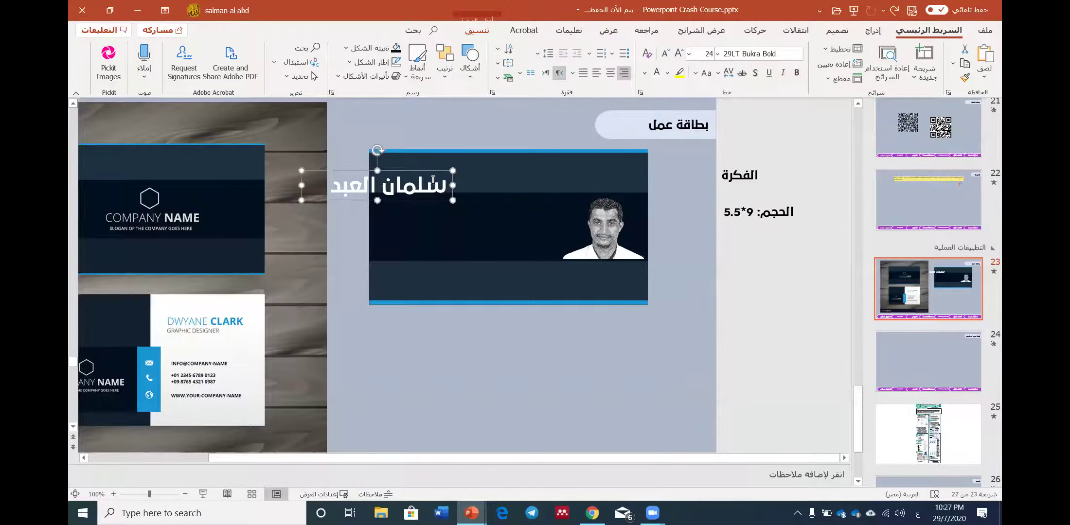
{"action": "left_click_drag", "start_coordinate": [431, 203], "coordinate": [573, 246]}
{"action": "left_click_drag", "start_coordinate": [560, 203], "coordinate": [545, 193]}
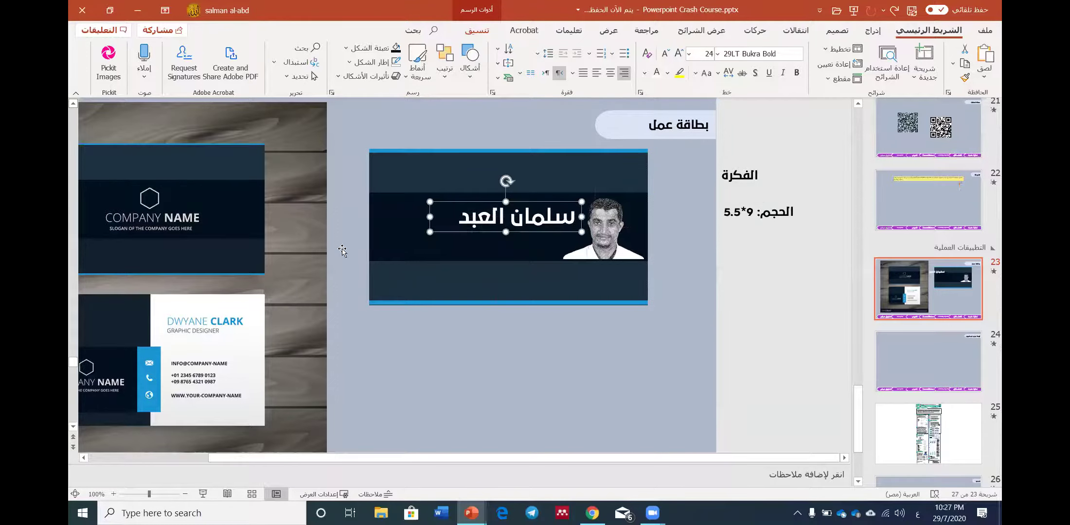
{"action": "left_click", "coordinate": [665, 52]}
{"action": "left_click", "coordinate": [665, 53]}
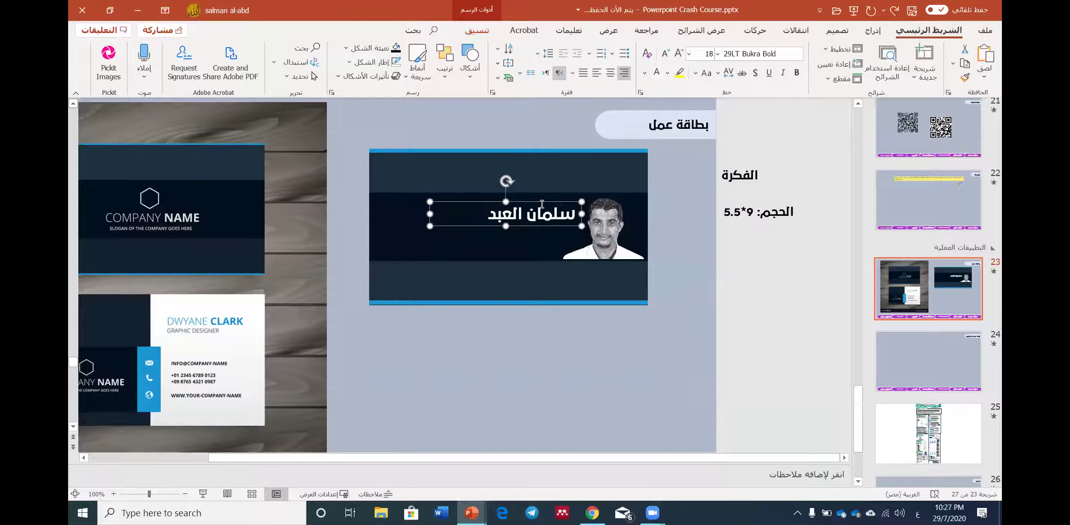
Duplicate the name box below, retype it as مهندس كهرباء, and move the name closer.
{"action": "left_click_drag", "start_coordinate": [544, 210], "coordinate": [530, 239]}
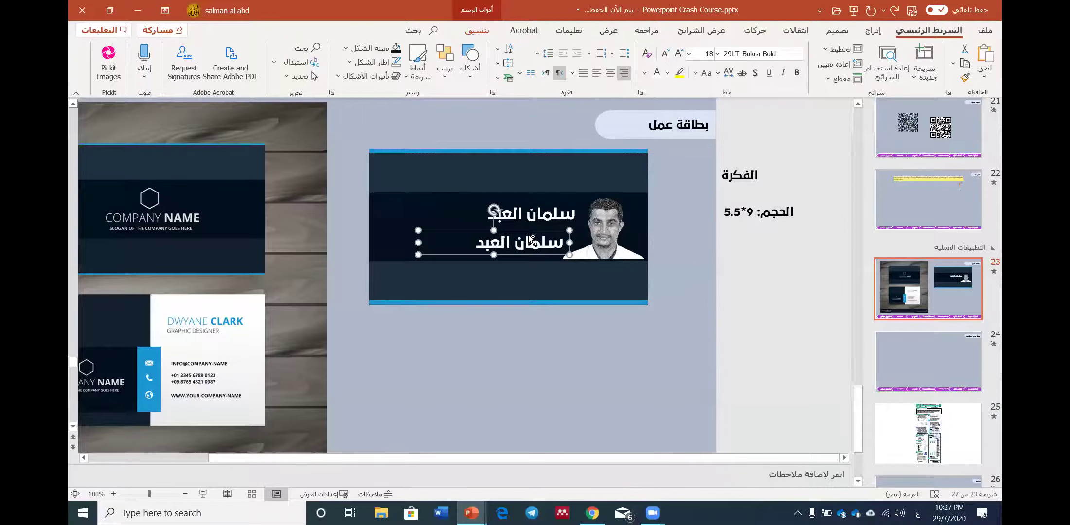
{"action": "triple_click", "coordinate": [530, 241]}
{"action": "type", "text": "مهندس كهرباء"}
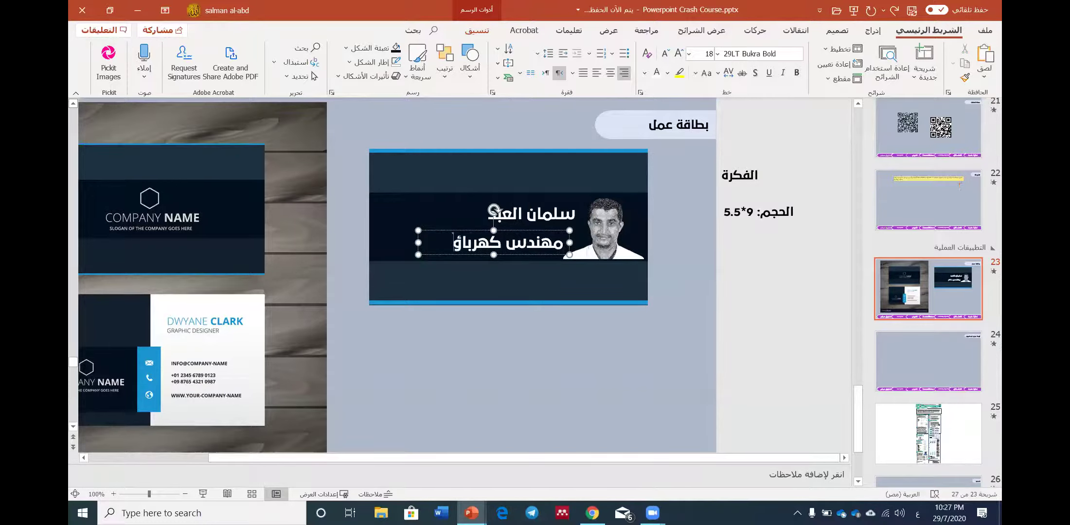
{"action": "left_click", "coordinate": [518, 369]}
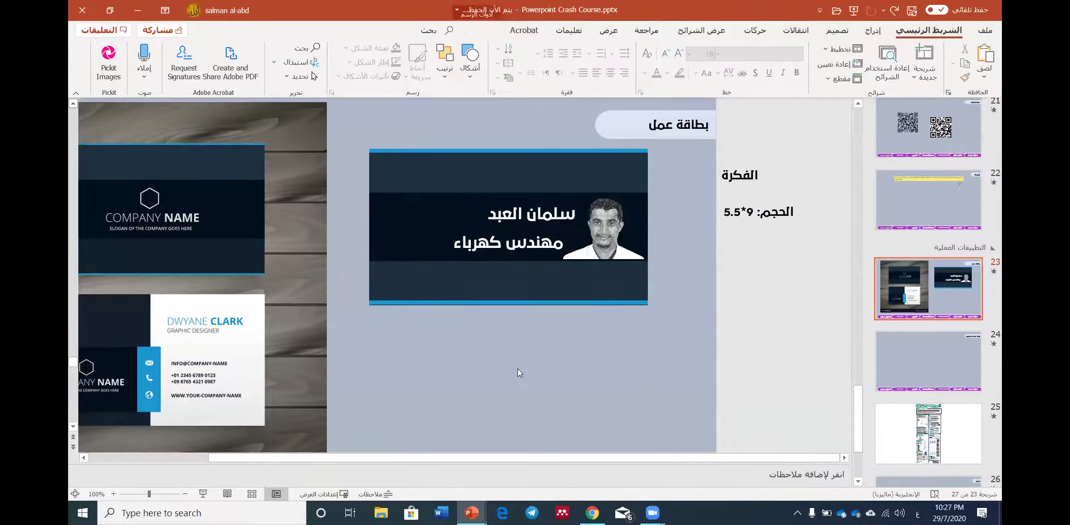
{"action": "left_click", "coordinate": [537, 222]}
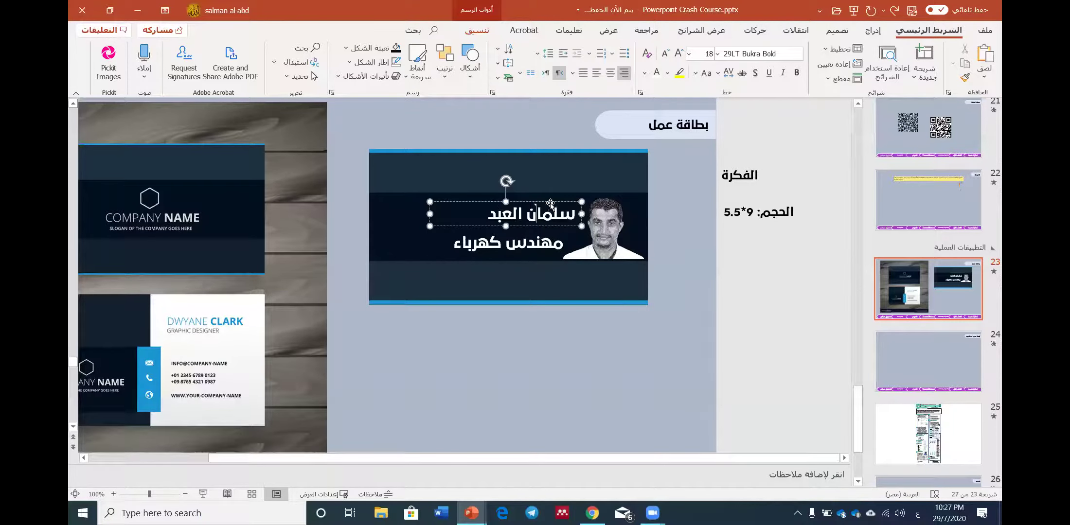
{"action": "left_click_drag", "start_coordinate": [550, 204], "coordinate": [550, 217]}
{"action": "left_click", "coordinate": [540, 361]}
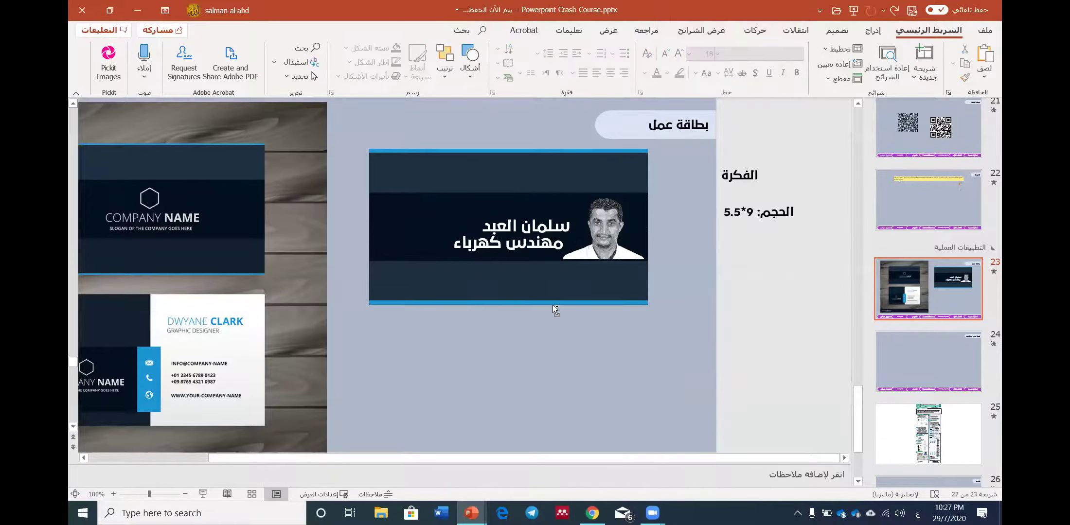
{"action": "scroll", "coordinate": [553, 305], "scroll_direction": "down", "scroll_amount": 3}
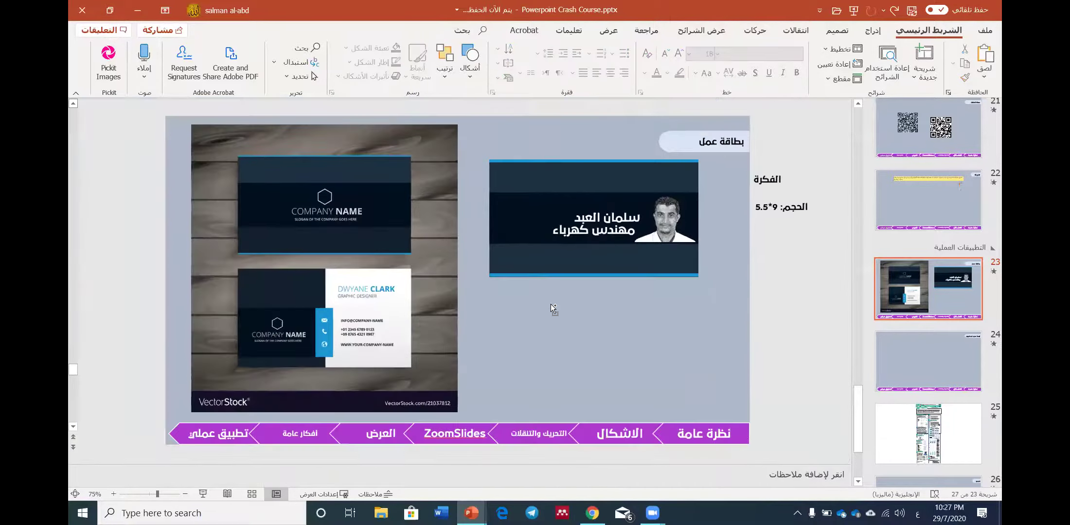
Duplicate the navy front-card background and align the copy directly beneath the front card.
{"action": "left_click", "coordinate": [686, 141]}
{"action": "left_click", "coordinate": [725, 185]}
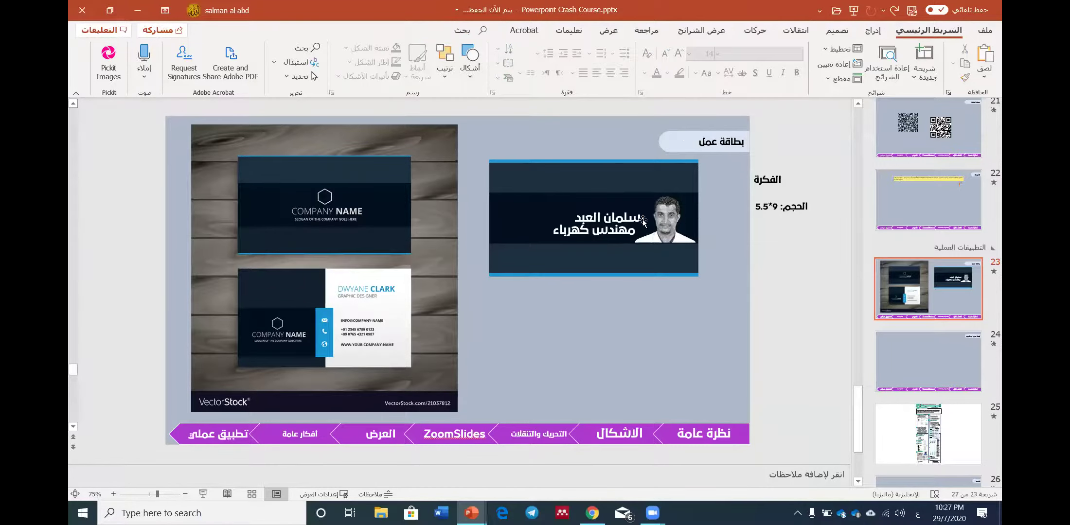
{"action": "left_click", "coordinate": [540, 255]}
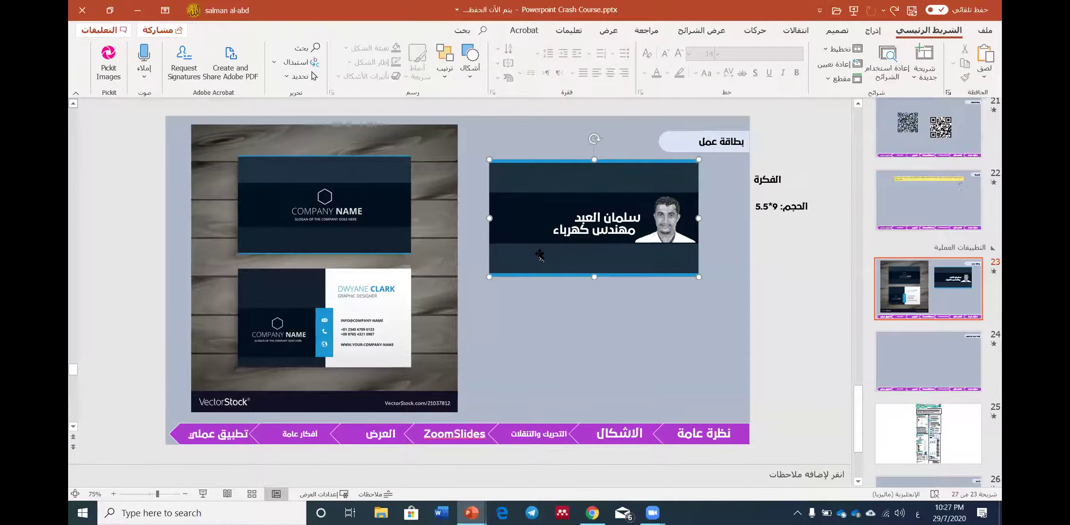
{"action": "left_click_drag", "start_coordinate": [539, 253], "coordinate": [534, 375]}
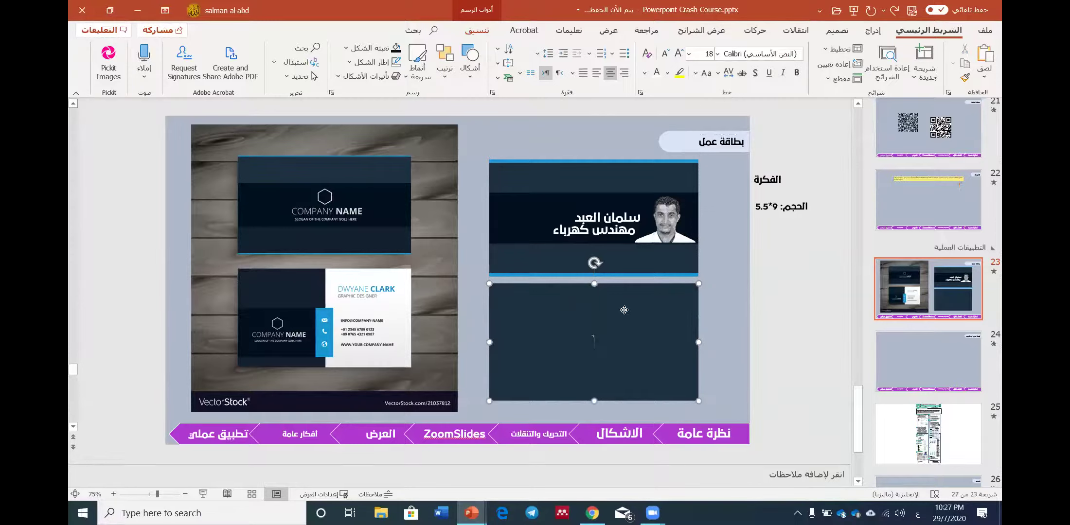
{"action": "left_click_drag", "start_coordinate": [658, 317], "coordinate": [658, 317]}
{"action": "left_click", "coordinate": [632, 327]}
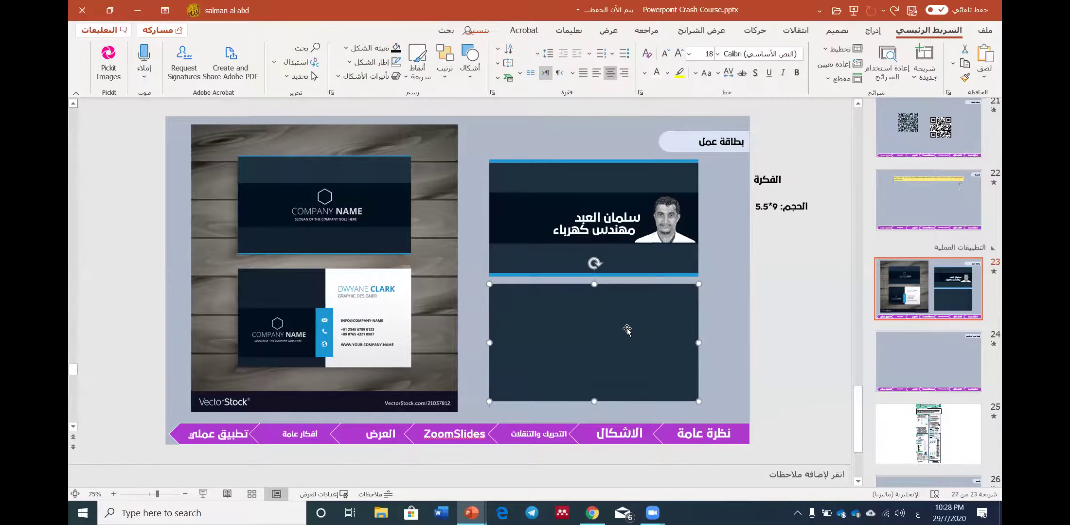
{"action": "left_click", "coordinate": [310, 318]}
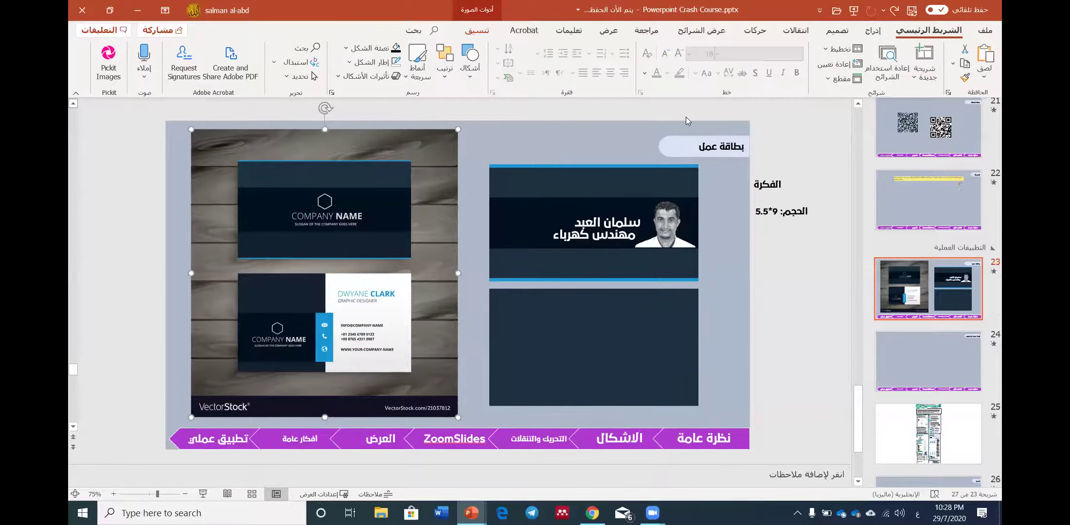
Draw a rectangle over the sample business card's dark left panel.
{"action": "left_click", "coordinate": [470, 57]}
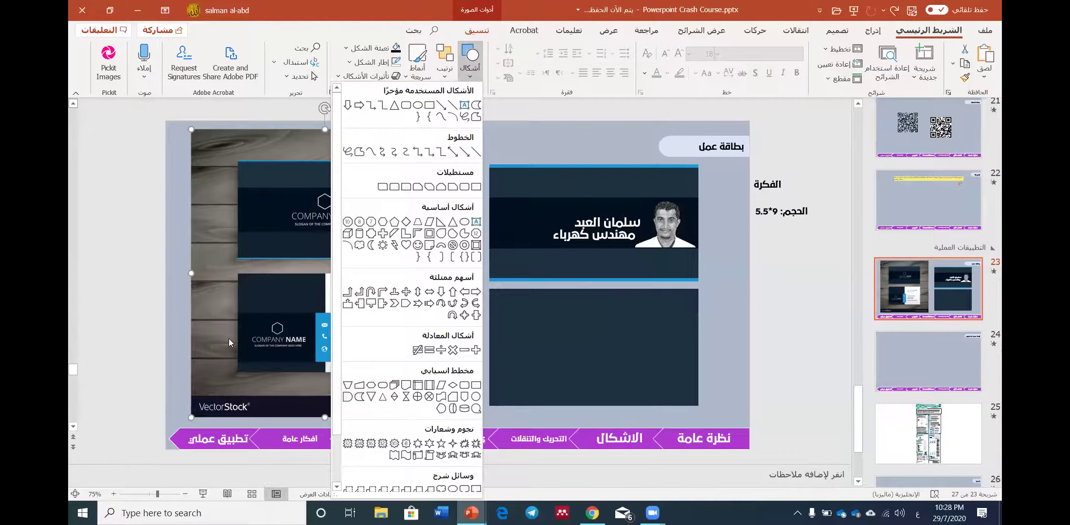
{"action": "scroll", "coordinate": [588, 179], "scroll_direction": "up", "scroll_amount": 2}
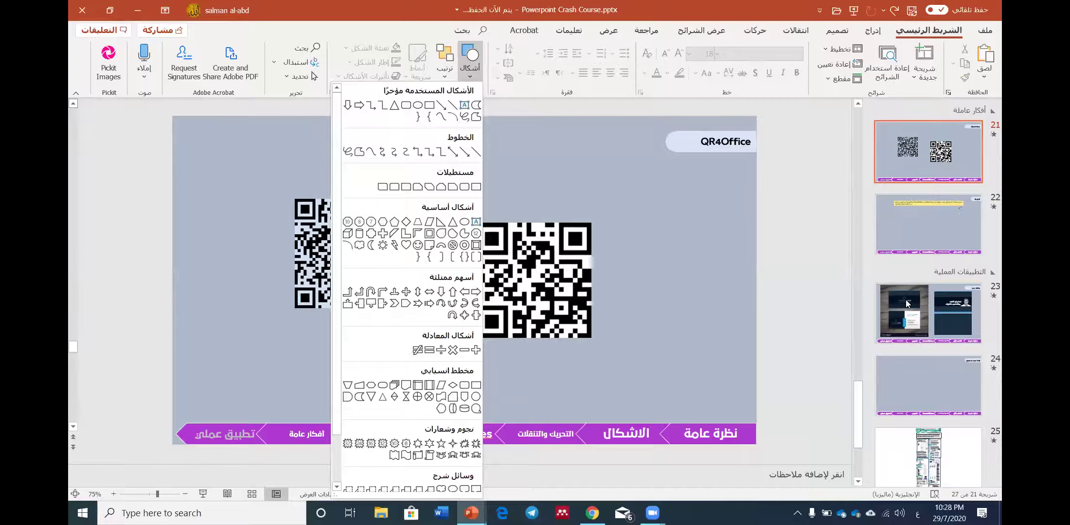
{"action": "left_click", "coordinate": [889, 251]}
{"action": "left_click", "coordinate": [914, 289]}
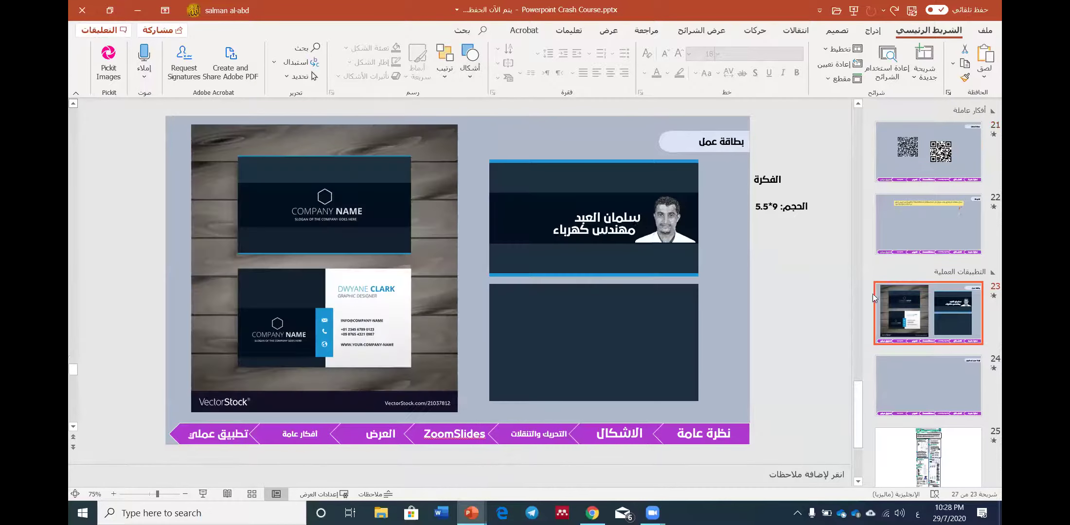
{"action": "left_click", "coordinate": [469, 68]}
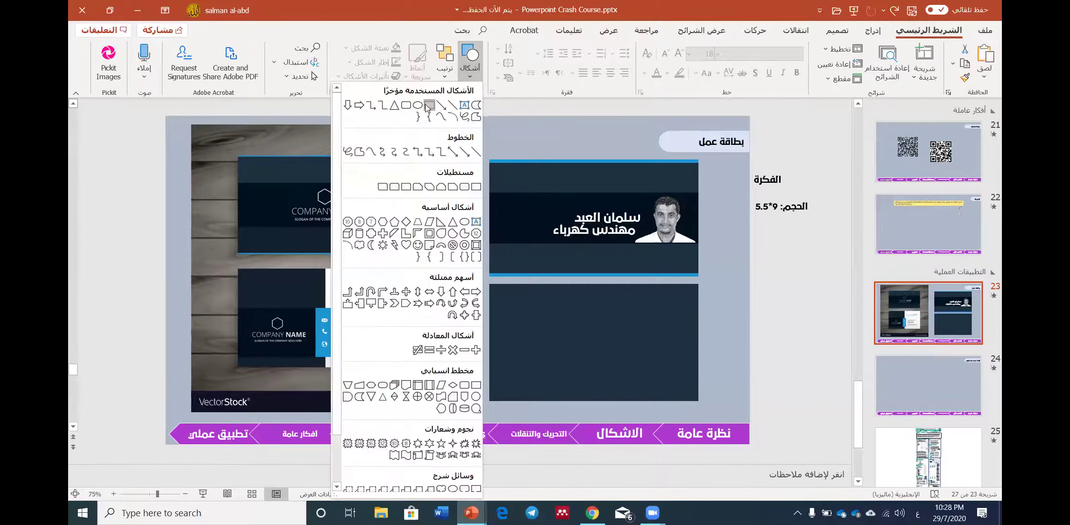
{"action": "left_click", "coordinate": [426, 104]}
{"action": "scroll", "coordinate": [226, 357], "scroll_direction": "up", "scroll_amount": 2, "text": "ctrl"}
{"action": "scroll", "coordinate": [195, 341], "scroll_direction": "up", "scroll_amount": 2, "text": "ctrl"}
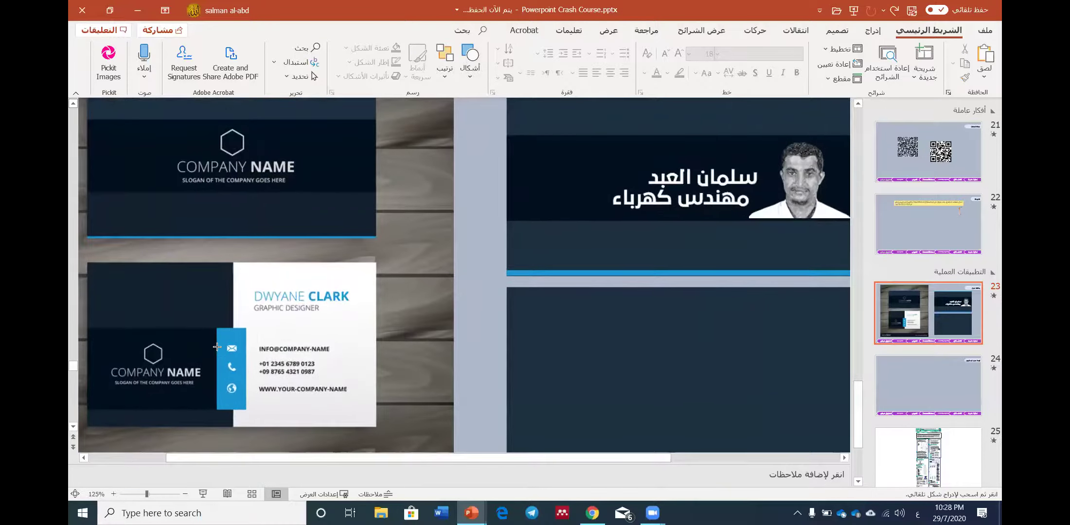
{"action": "scroll", "coordinate": [147, 315], "scroll_direction": "up", "scroll_amount": 1, "text": "ctrl"}
{"action": "left_click_drag", "start_coordinate": [89, 298], "coordinate": [234, 378]}
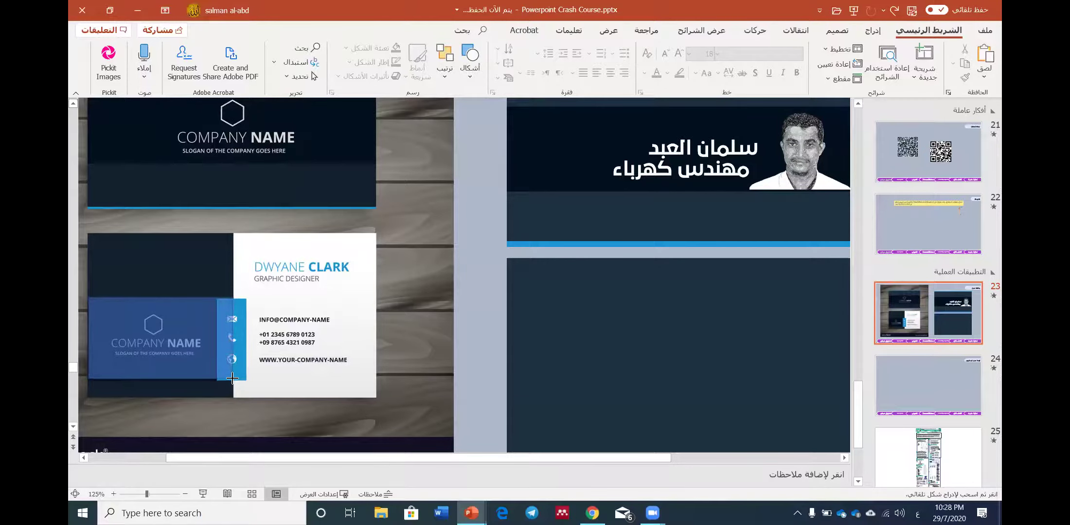
{"action": "left_click_drag", "start_coordinate": [233, 378], "coordinate": [234, 378]}
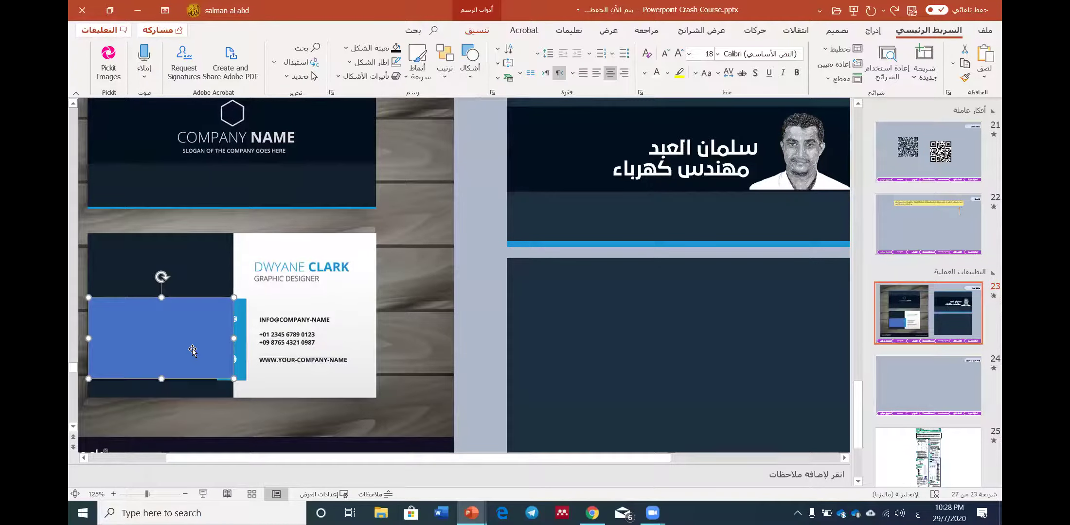
Nudge the blue rectangle onto the sample card's left block and bring up Format Shape.
{"action": "left_click", "coordinate": [579, 335]}
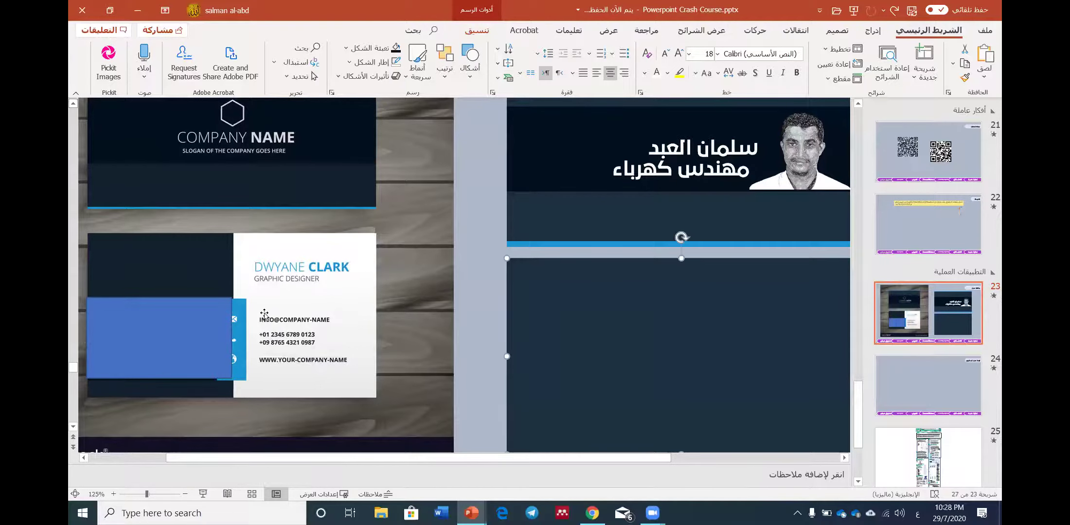
{"action": "left_click", "coordinate": [615, 315]}
{"action": "left_click", "coordinate": [187, 346]}
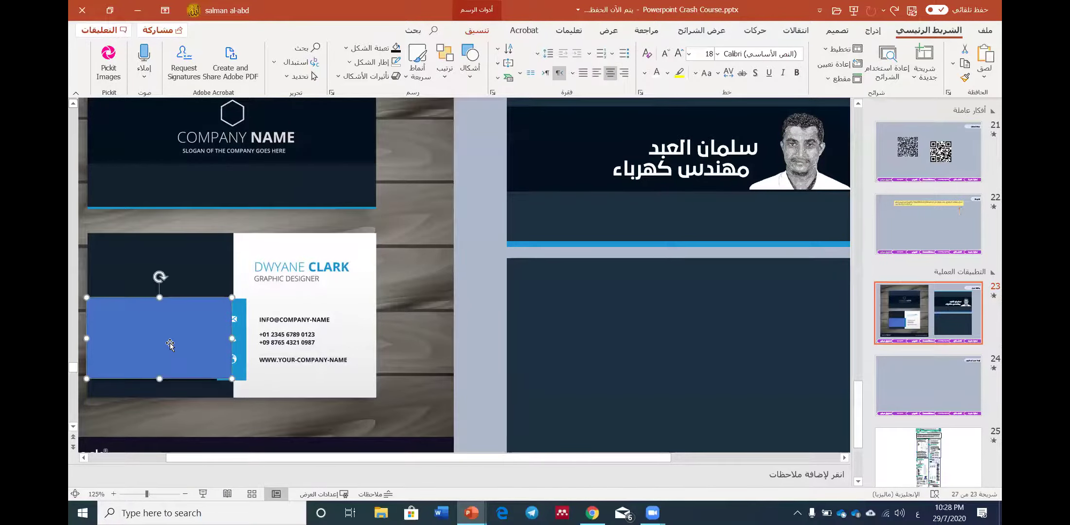
{"action": "left_click_drag", "start_coordinate": [230, 339], "coordinate": [231, 338]}
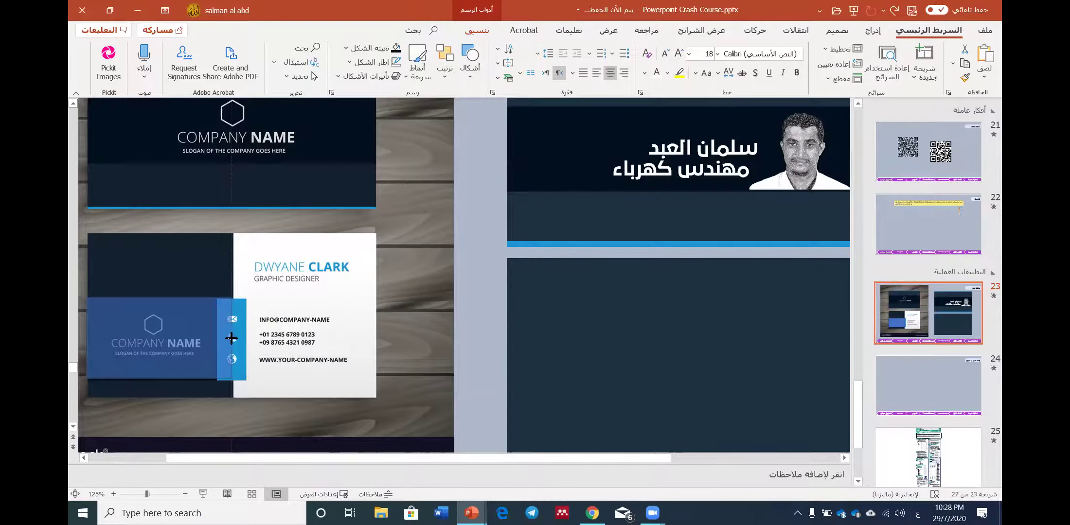
{"action": "left_click", "coordinate": [370, 62]}
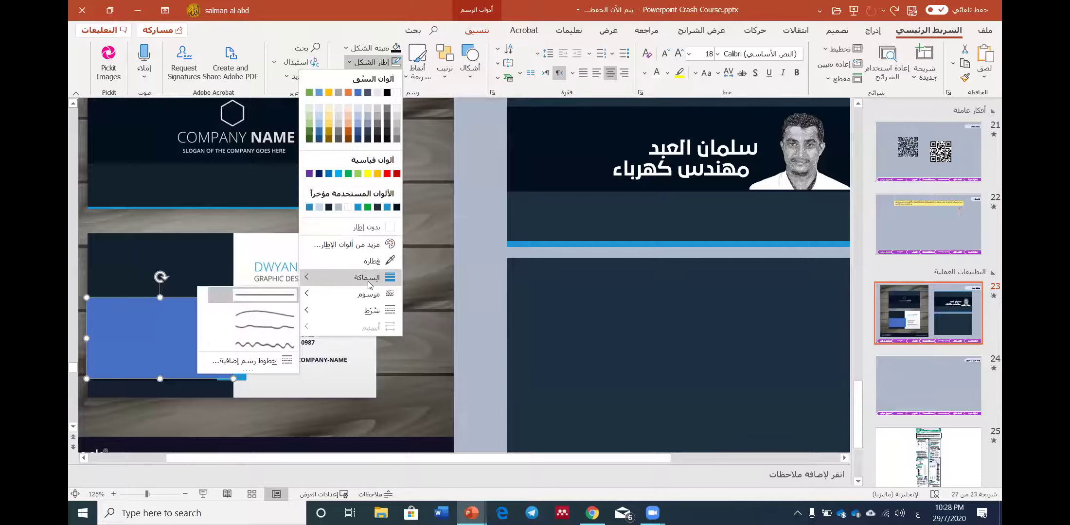
{"action": "left_click", "coordinate": [344, 140]}
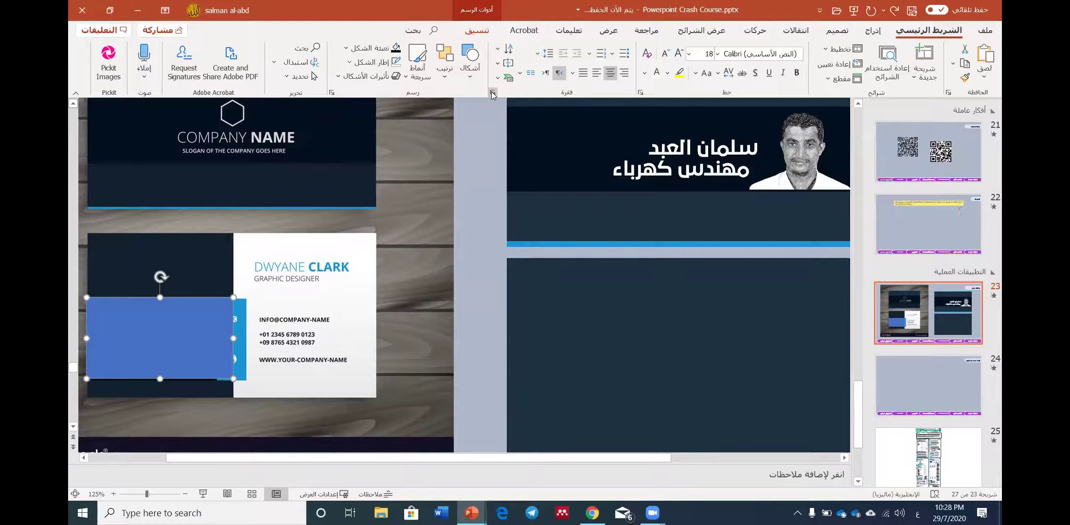
{"action": "left_click", "coordinate": [332, 92]}
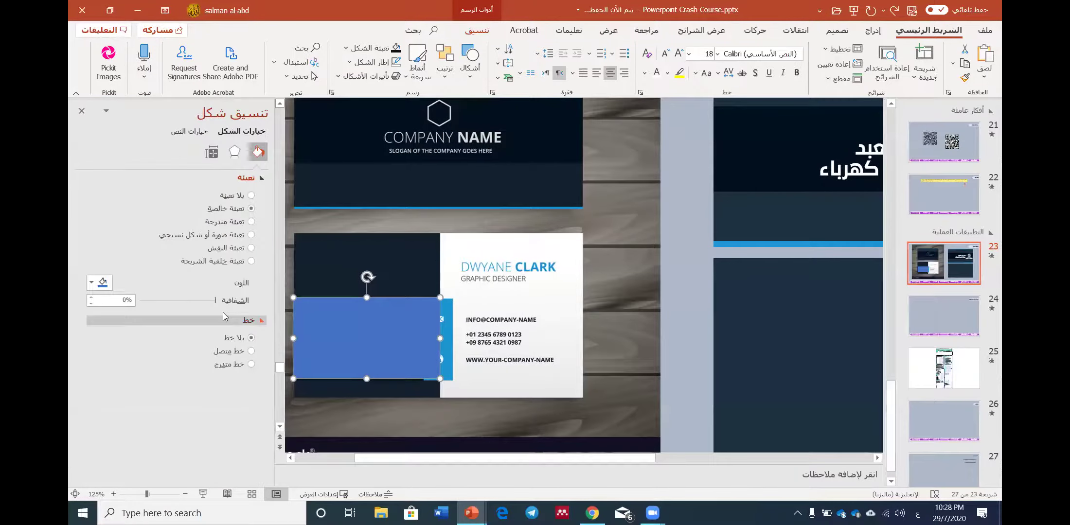
Make the blue rectangle 68% transparent and stretch it over the back card's left part.
{"action": "left_click_drag", "start_coordinate": [211, 300], "coordinate": [164, 300]}
{"action": "left_click", "coordinate": [421, 440]}
{"action": "left_click", "coordinate": [386, 336]}
{"action": "scroll", "coordinate": [387, 336], "scroll_direction": "down", "scroll_amount": 2, "text": "ctrl"}
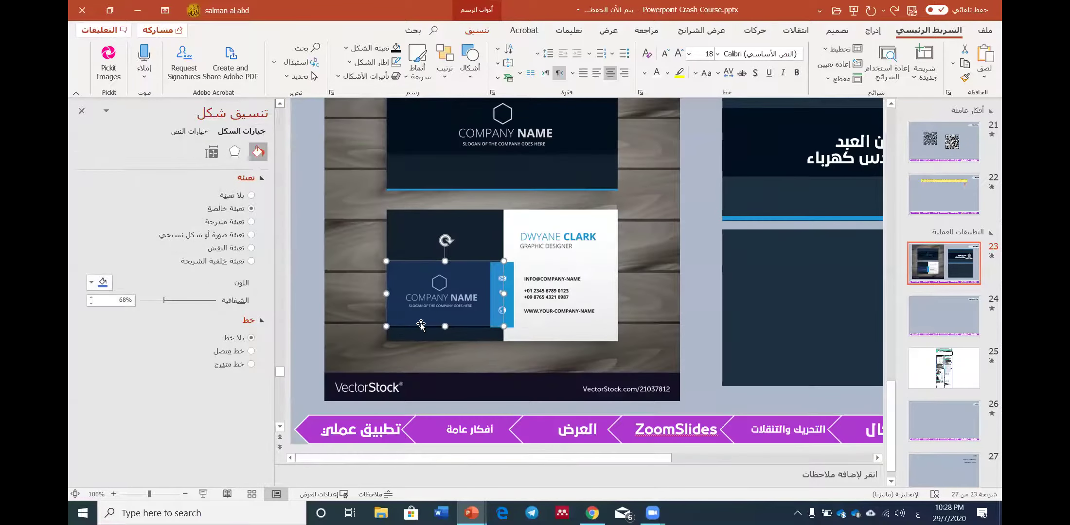
{"action": "left_click_drag", "start_coordinate": [430, 303], "coordinate": [764, 331]}
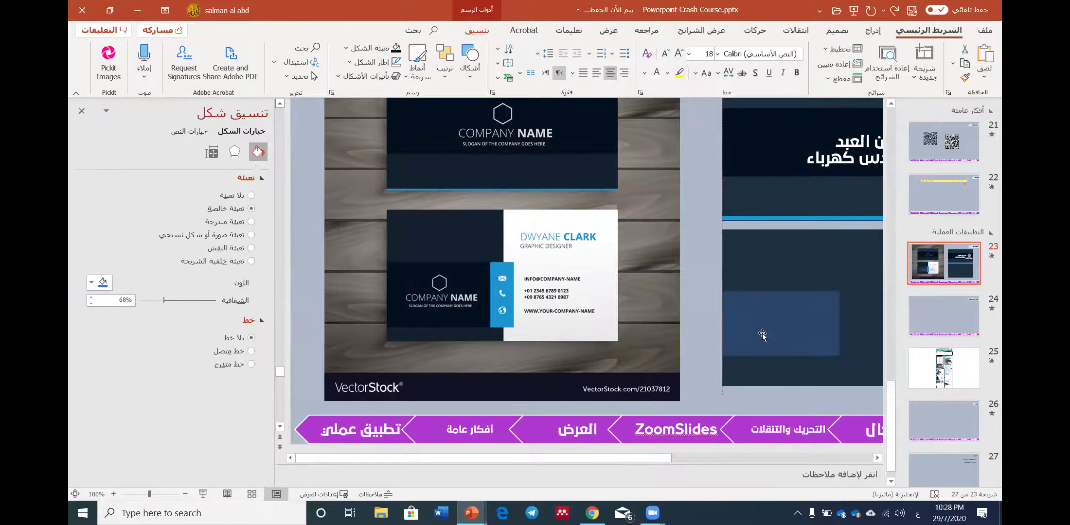
{"action": "scroll", "coordinate": [763, 333], "scroll_direction": "down", "scroll_amount": 3, "text": "ctrl"}
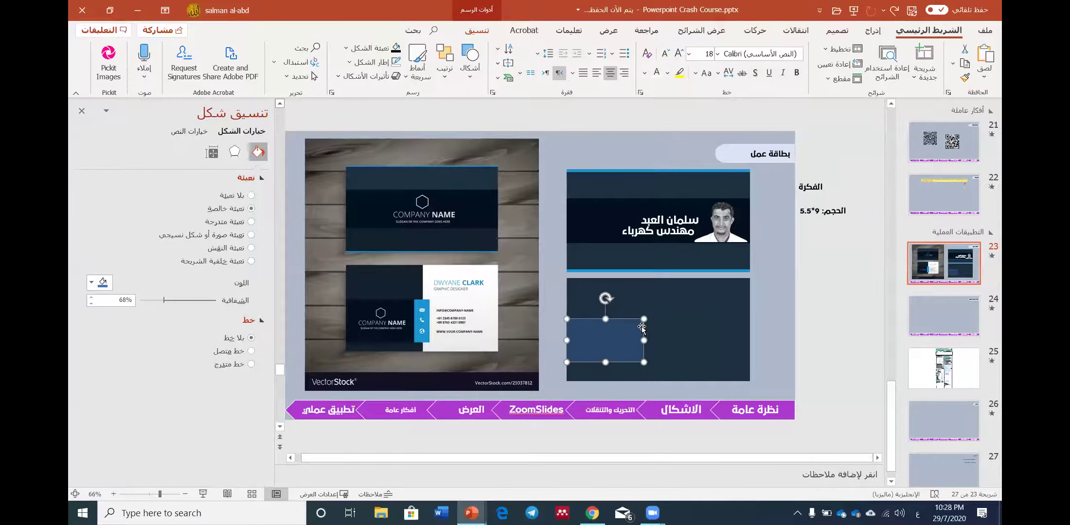
{"action": "mouse_move", "coordinate": [644, 319]}
{"action": "left_mouse_down"}
{"action": "mouse_move", "coordinate": [664, 305]}
{"action": "mouse_move", "coordinate": [654, 311]}
{"action": "left_mouse_up"}
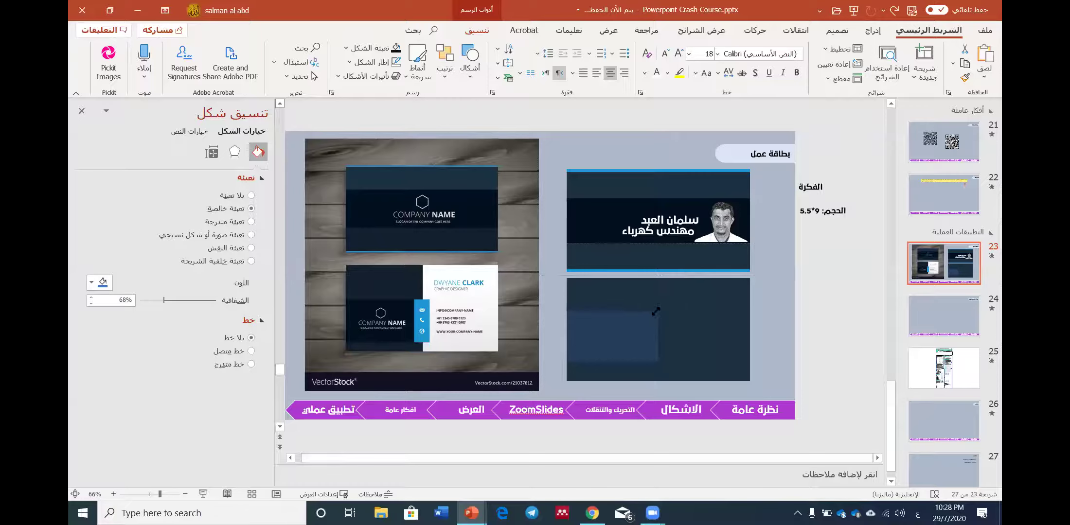
Draw a narrow, shortened rectangle bar beside the block on the back card.
{"action": "left_click", "coordinate": [472, 367]}
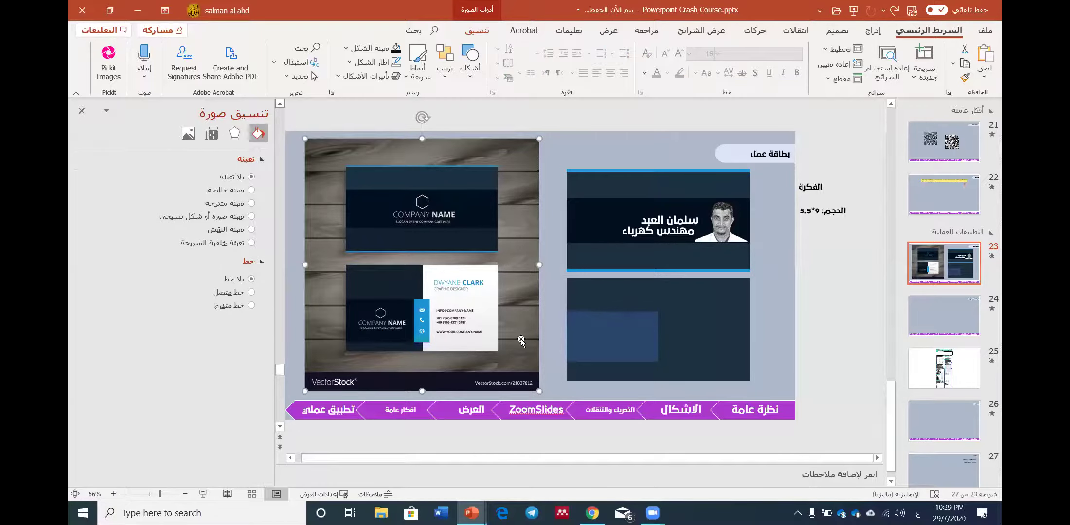
{"action": "left_click", "coordinate": [470, 64]}
{"action": "left_click", "coordinate": [429, 104]}
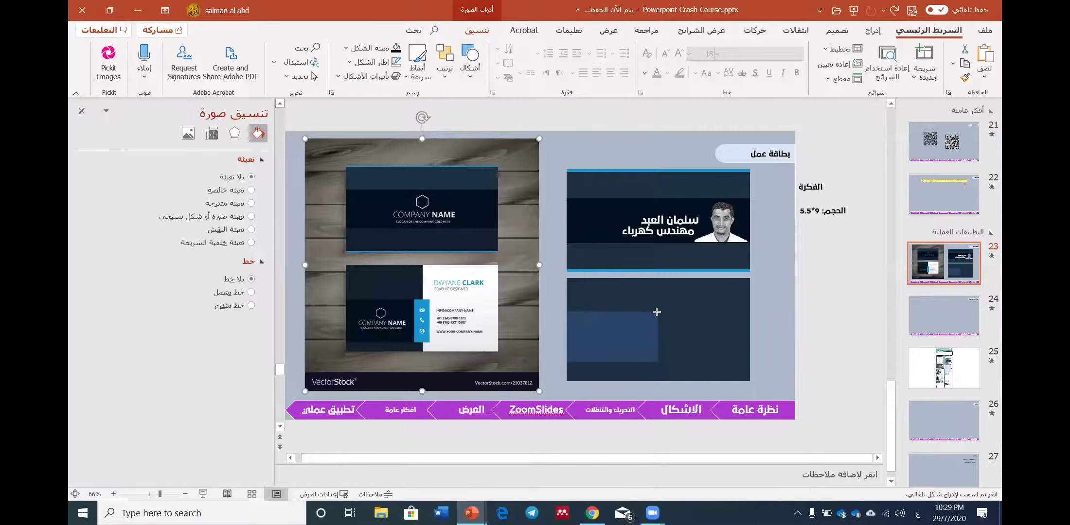
{"action": "left_click_drag", "start_coordinate": [651, 310], "coordinate": [672, 369]}
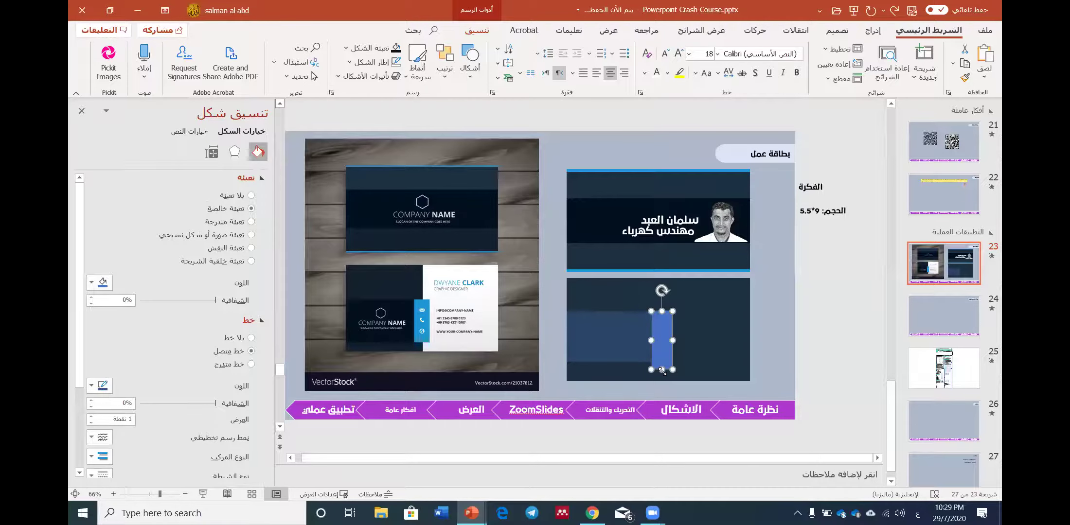
{"action": "mouse_move", "coordinate": [661, 368]}
{"action": "left_mouse_down"}
{"action": "mouse_move", "coordinate": [676, 336]}
{"action": "mouse_move", "coordinate": [661, 337]}
{"action": "left_mouse_up"}
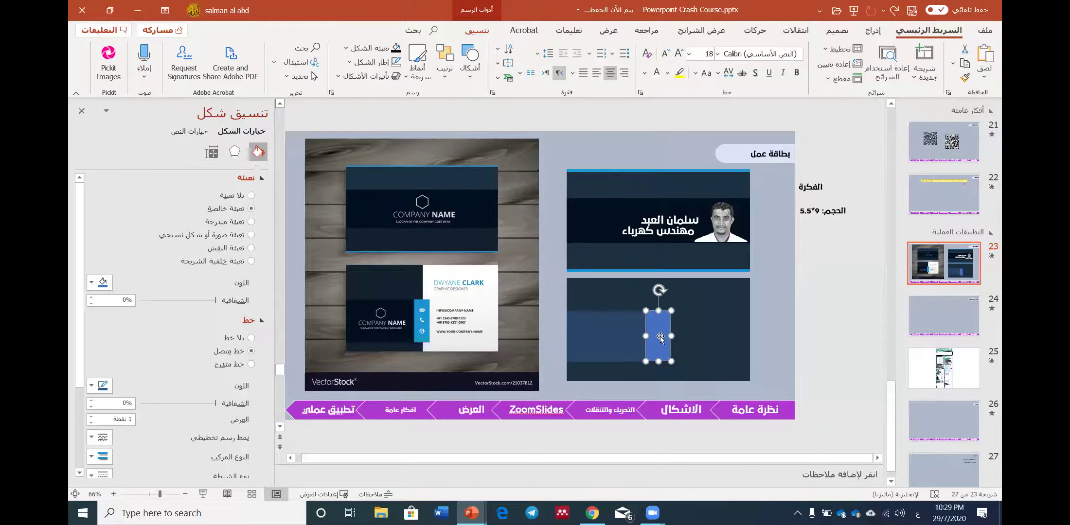
{"action": "left_click", "coordinate": [800, 328]}
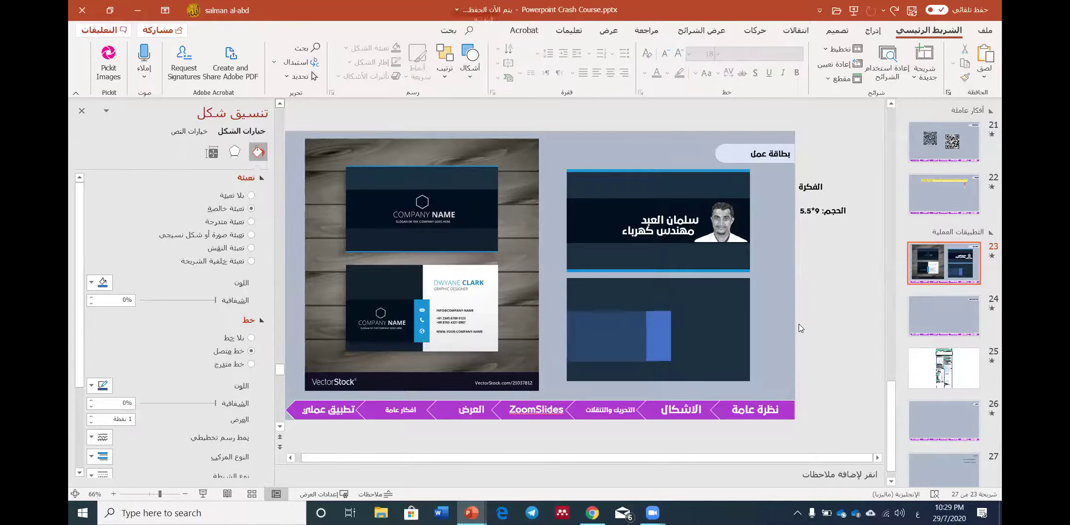
Fill the back card background with white.
{"action": "left_click", "coordinate": [710, 310]}
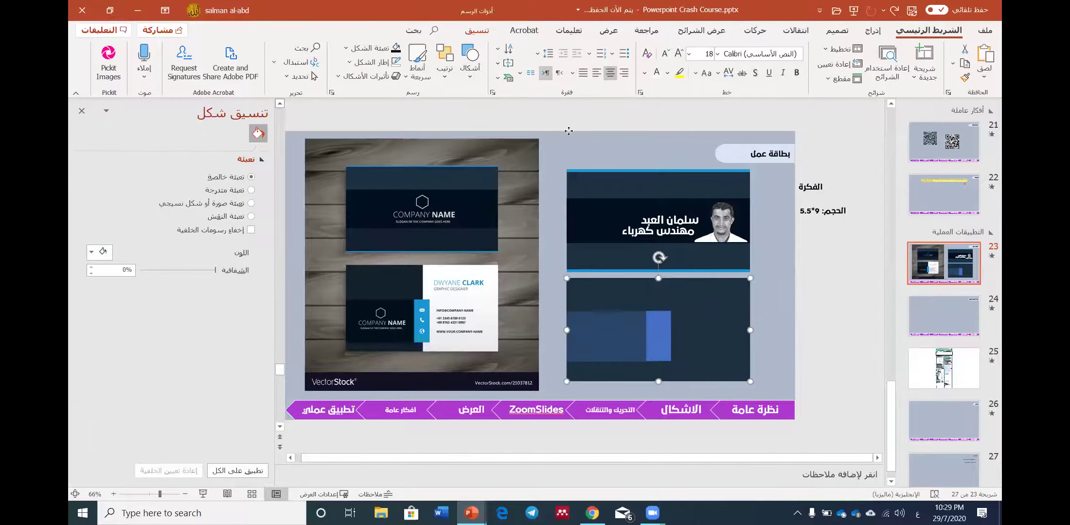
{"action": "left_click", "coordinate": [372, 54]}
{"action": "left_click", "coordinate": [398, 79]}
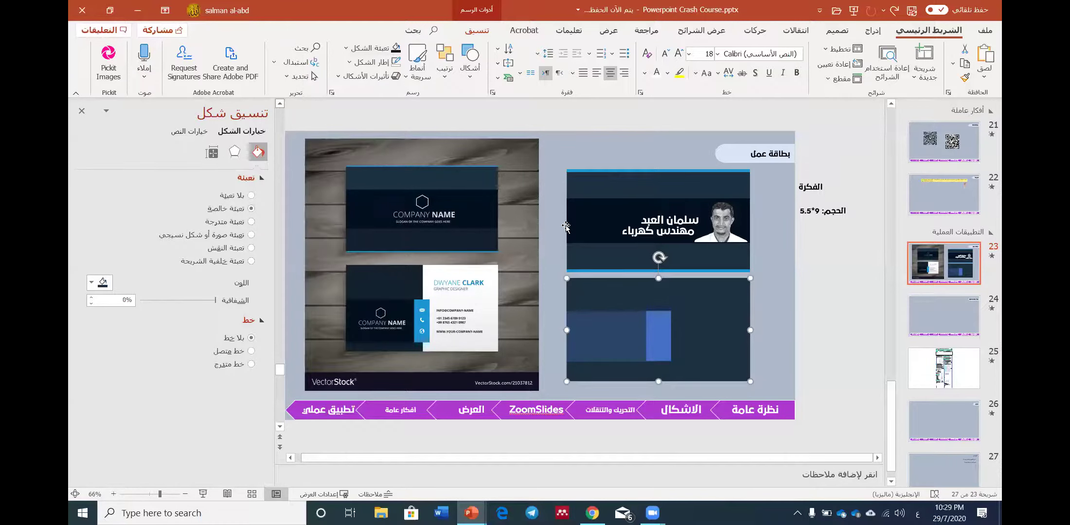
{"action": "left_click", "coordinate": [470, 58]}
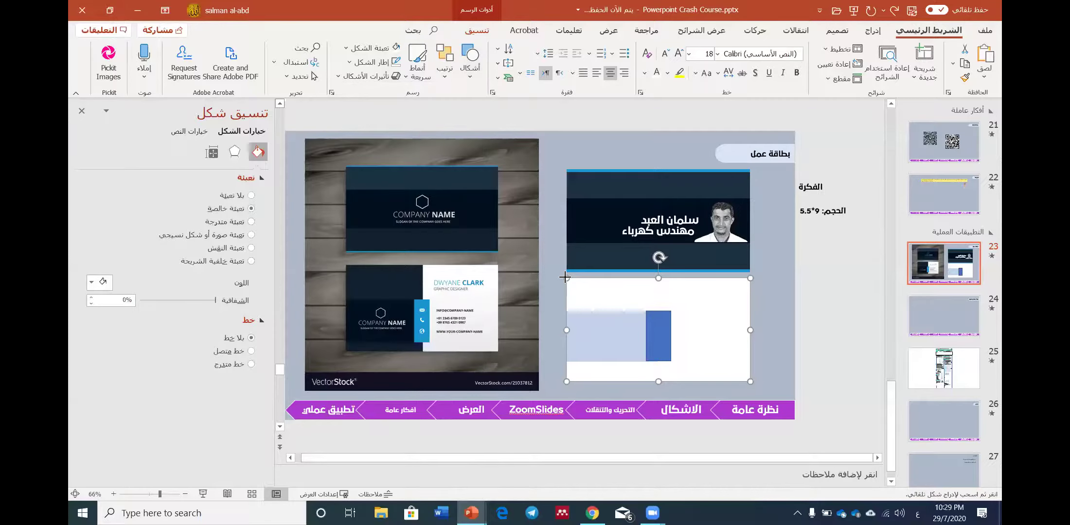
Draw an outline-free rectangle over the card's left half, eyedrop it navy, and send it behind the bar.
{"action": "left_click_drag", "start_coordinate": [564, 277], "coordinate": [659, 382]}
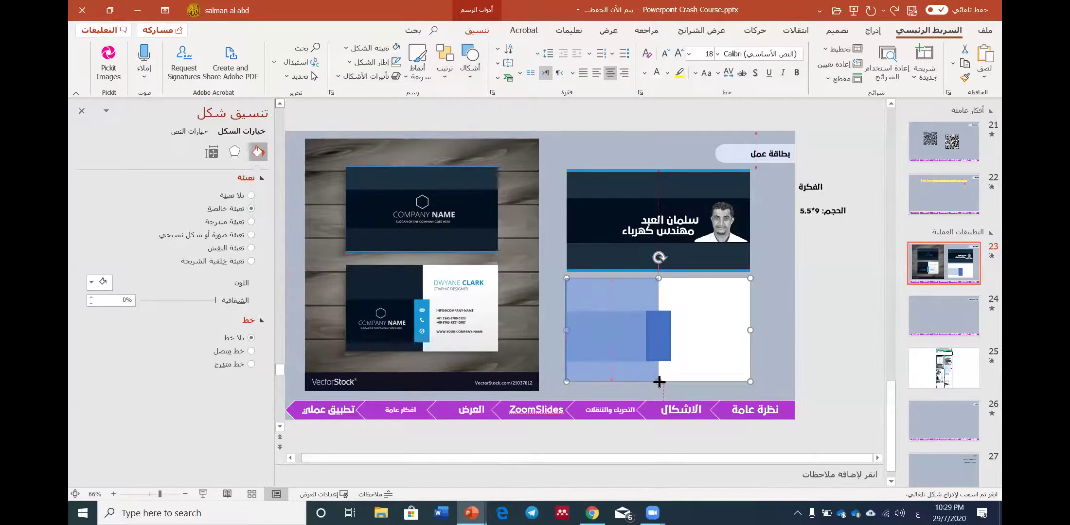
{"action": "left_click_drag", "start_coordinate": [661, 381], "coordinate": [659, 382]}
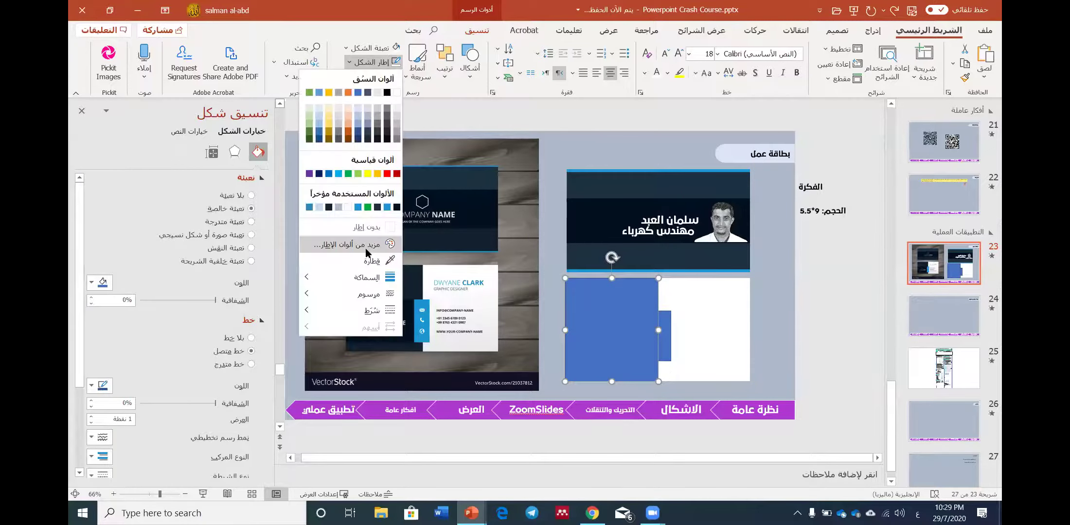
{"action": "left_click", "coordinate": [368, 245]}
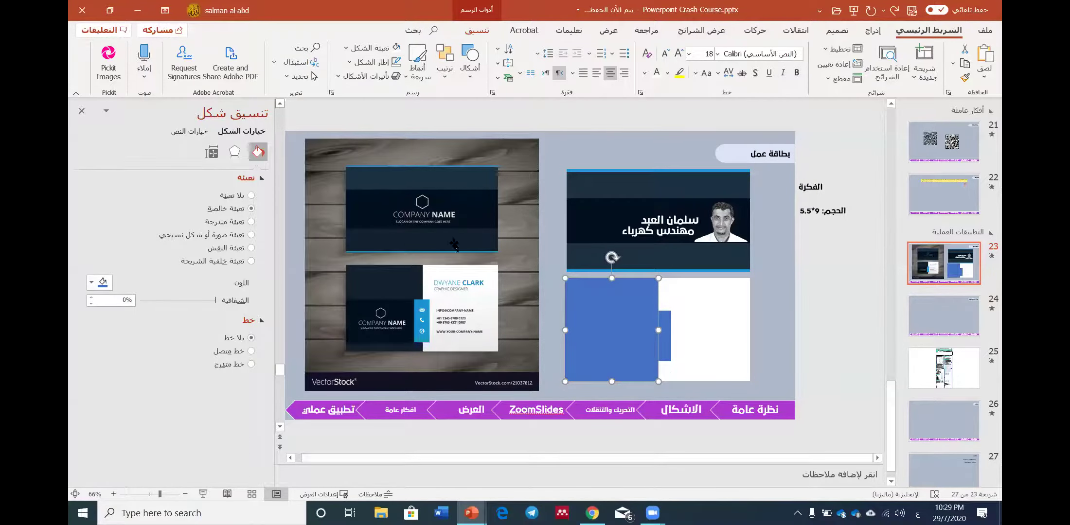
{"action": "left_click", "coordinate": [346, 47]}
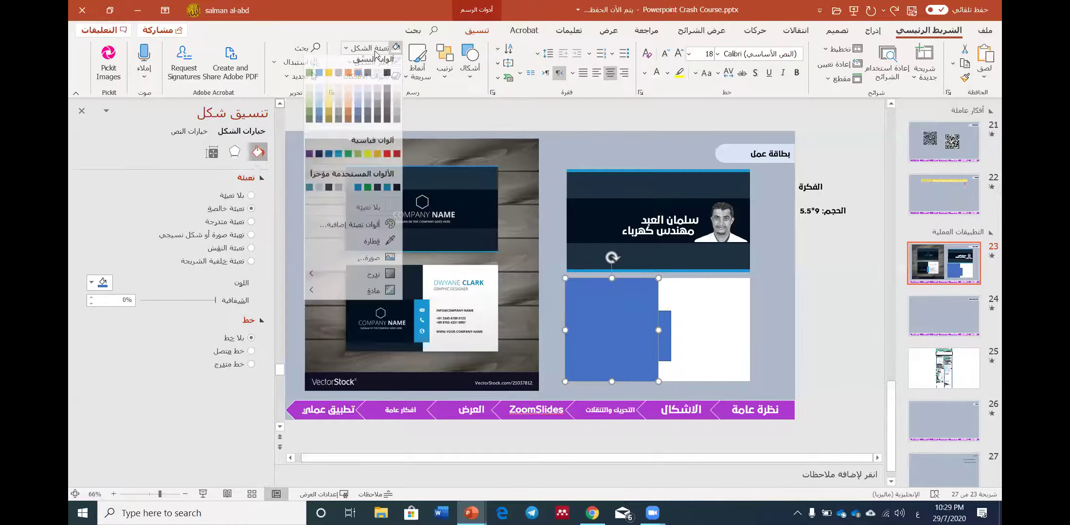
{"action": "left_click", "coordinate": [365, 248]}
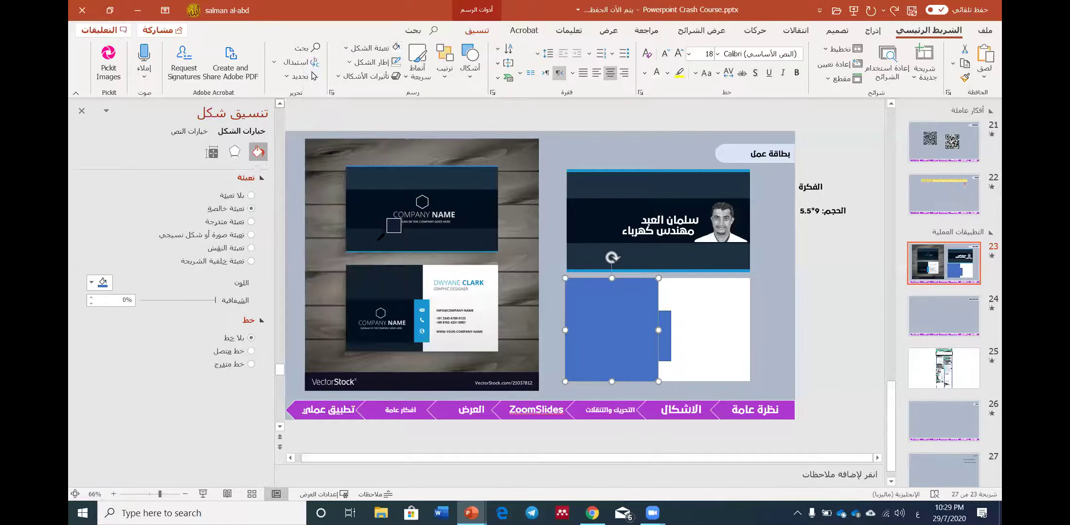
{"action": "left_click", "coordinate": [393, 276]}
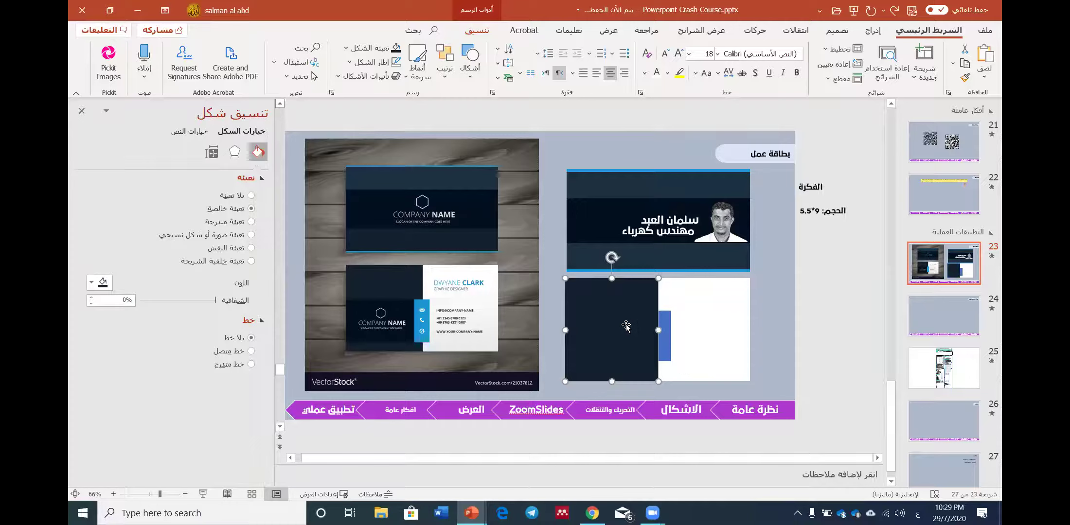
{"action": "left_click", "coordinate": [444, 61]}
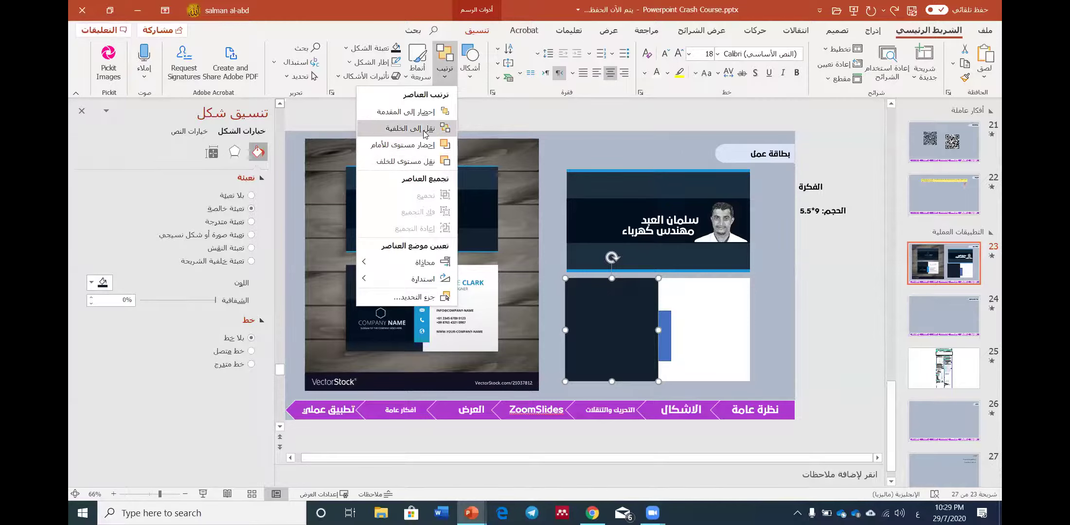
{"action": "left_click", "coordinate": [435, 166]}
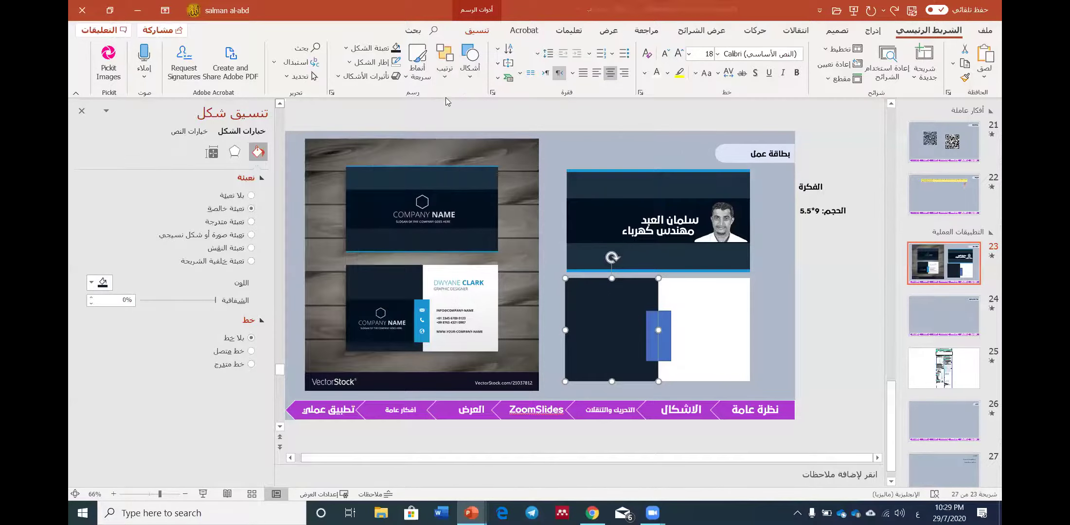
{"action": "left_click", "coordinate": [444, 61]}
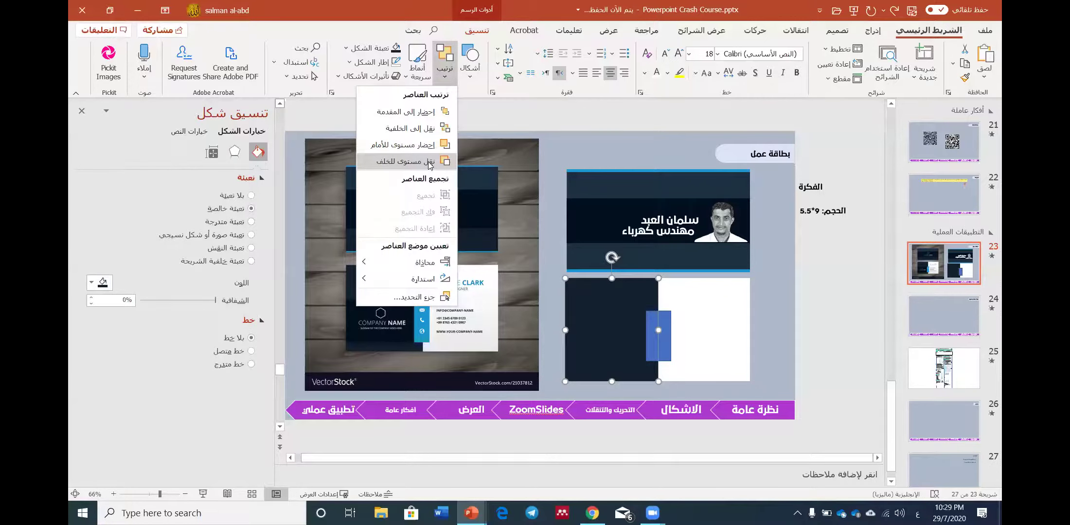
{"action": "left_click", "coordinate": [430, 165]}
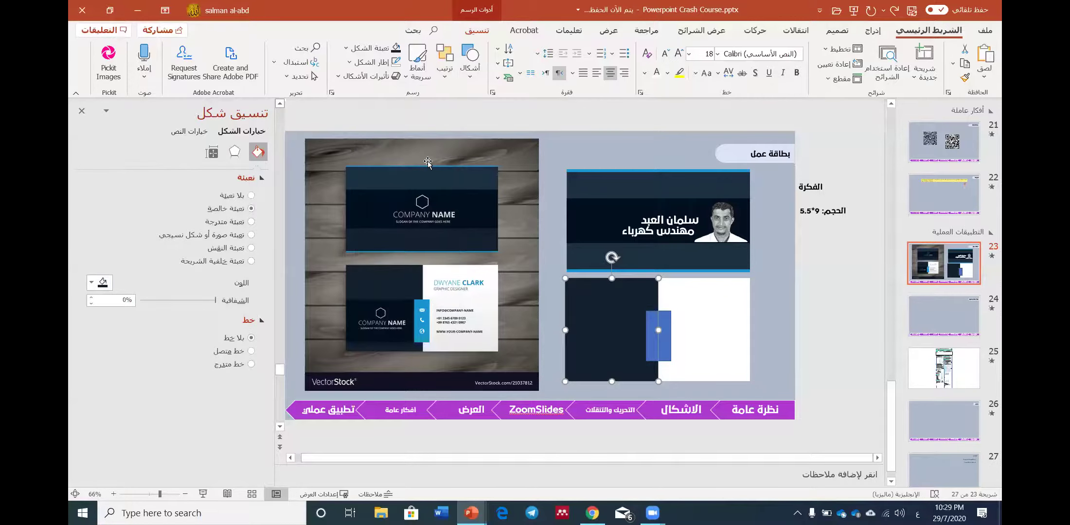
Eyedrop the translucent block to dark navy and the side bar to light blue from the sample card.
{"action": "left_click", "coordinate": [799, 345]}
{"action": "left_click", "coordinate": [608, 335]}
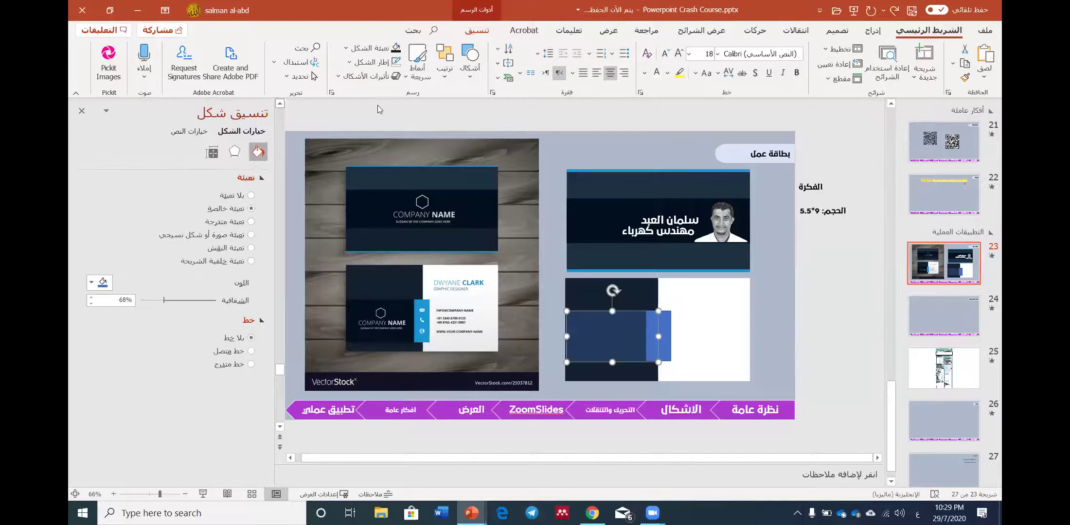
{"action": "left_click", "coordinate": [372, 47]}
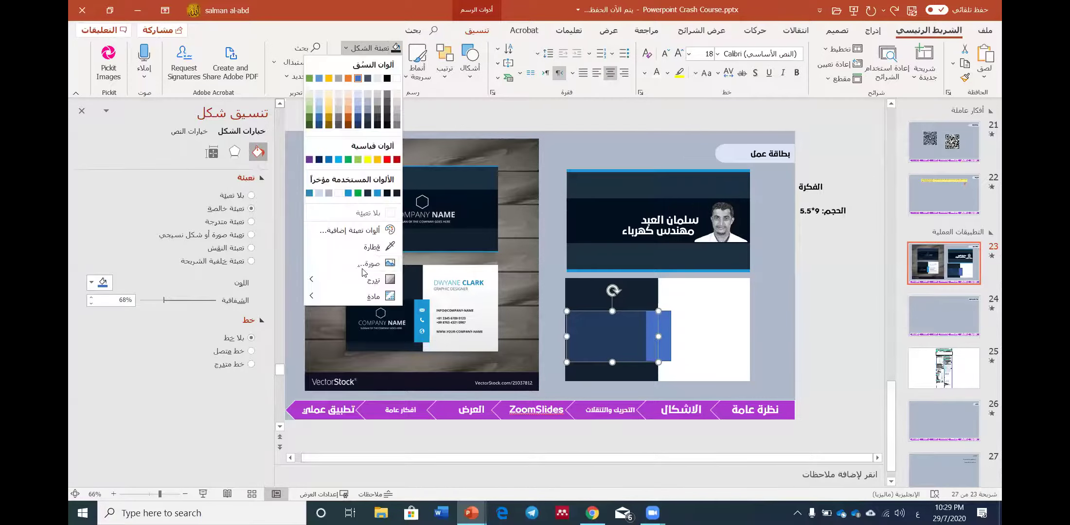
{"action": "left_click", "coordinate": [376, 247]}
{"action": "left_click", "coordinate": [409, 297]}
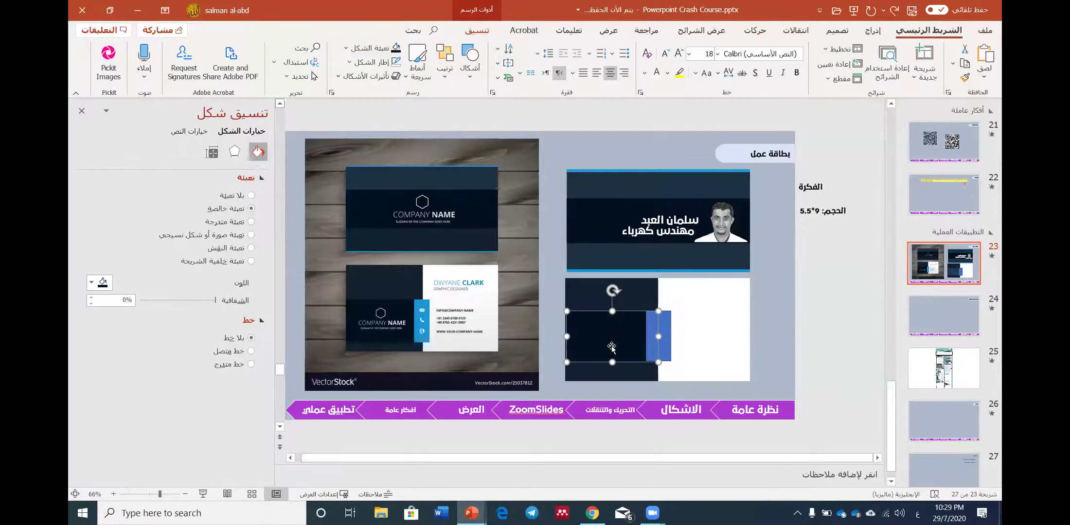
{"action": "left_click", "coordinate": [674, 334]}
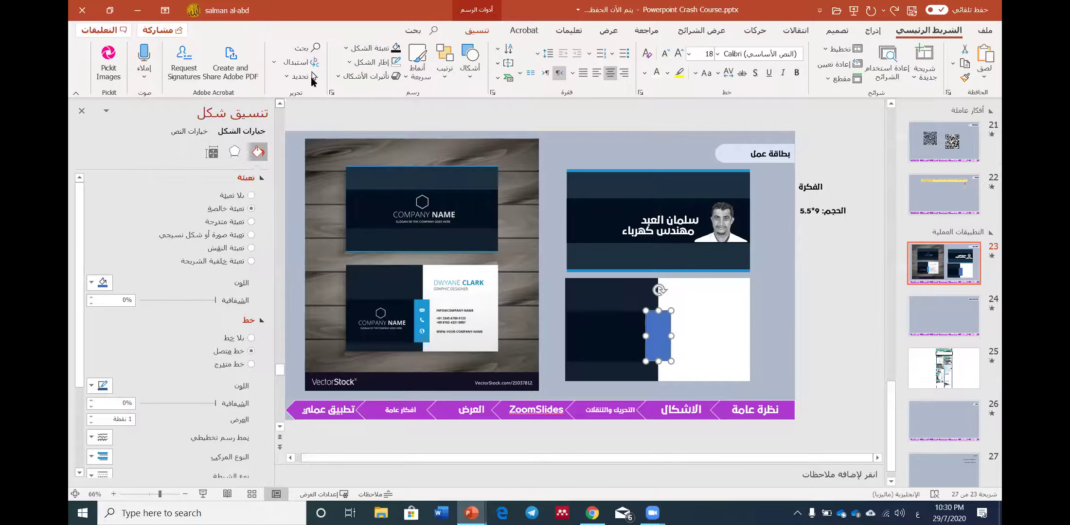
{"action": "left_click", "coordinate": [369, 48]}
{"action": "left_click", "coordinate": [384, 247]}
{"action": "left_click", "coordinate": [419, 325]}
Close the Format Shape pane and drag the blue bar's edge to make it narrower.
{"action": "left_click", "coordinate": [767, 304]}
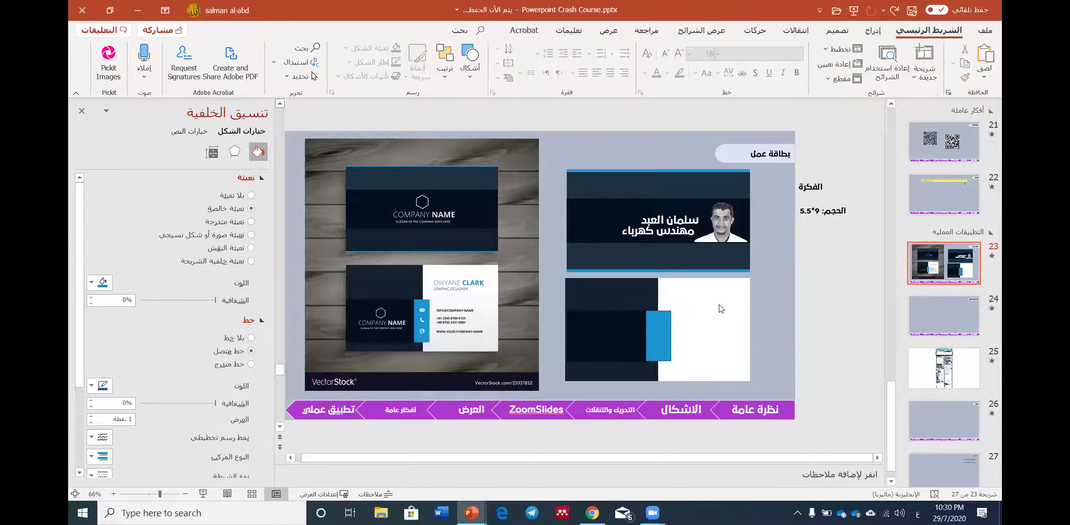
{"action": "left_click", "coordinate": [661, 334]}
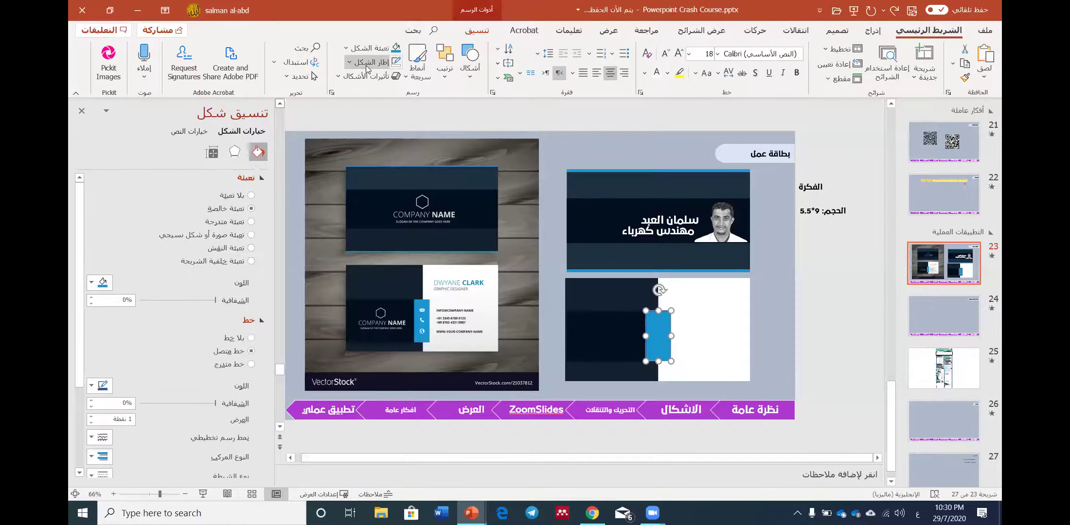
{"action": "left_click", "coordinate": [372, 48]}
{"action": "left_click", "coordinate": [645, 387]}
{"action": "scroll", "coordinate": [690, 336], "scroll_direction": "up", "scroll_amount": 3, "text": "ctrl"}
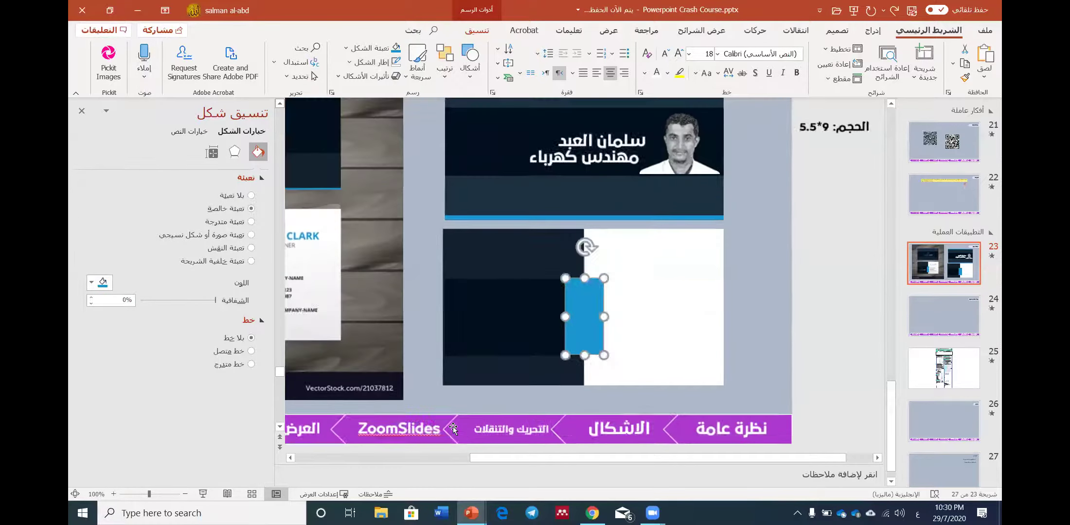
{"action": "left_click", "coordinate": [81, 111]}
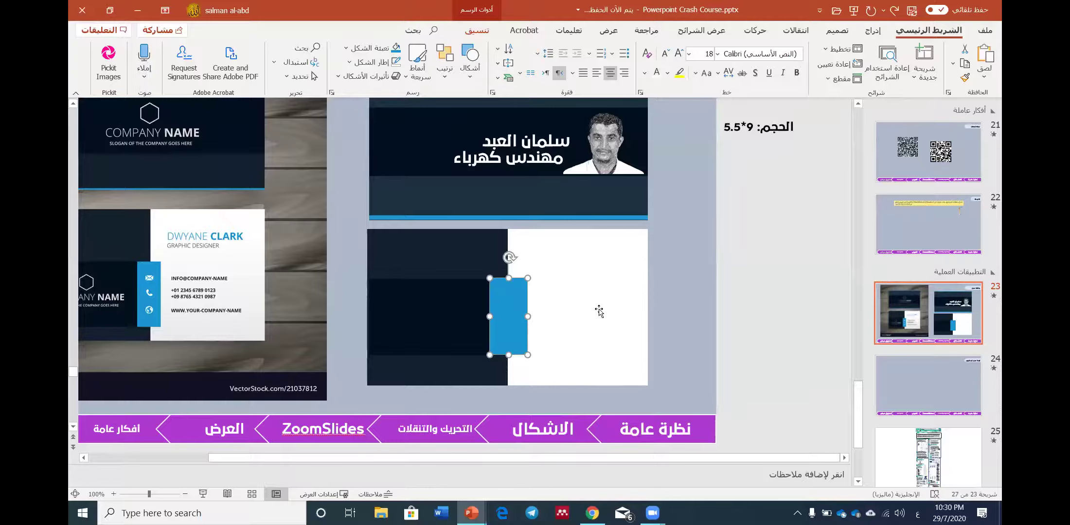
{"action": "left_click", "coordinate": [597, 310]}
{"action": "left_click", "coordinate": [748, 266]}
{"action": "left_click", "coordinate": [520, 321]}
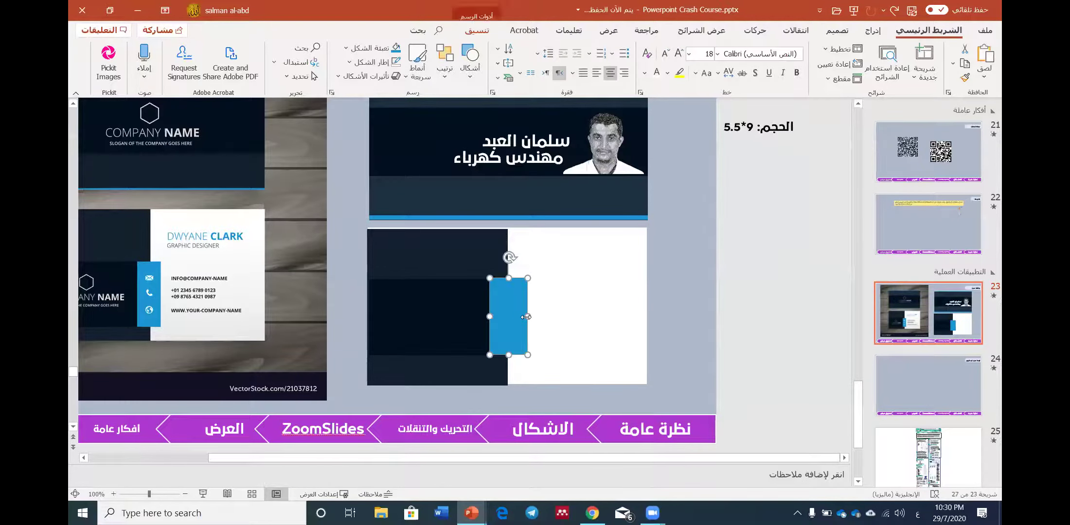
{"action": "left_click_drag", "start_coordinate": [526, 316], "coordinate": [518, 316]}
{"action": "left_click", "coordinate": [741, 255]}
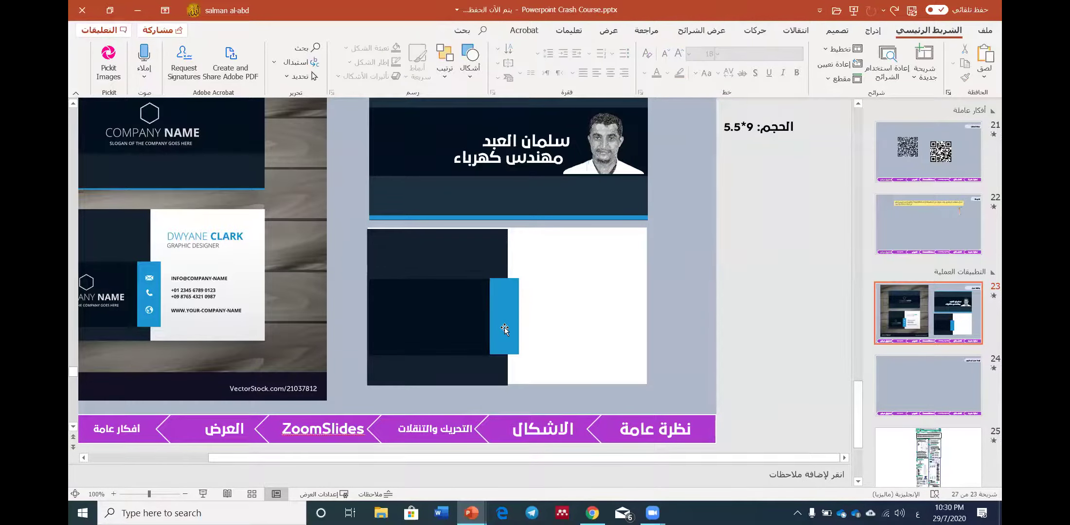
{"action": "scroll", "coordinate": [539, 301], "scroll_direction": "up", "scroll_amount": 2, "text": "ctrl"}
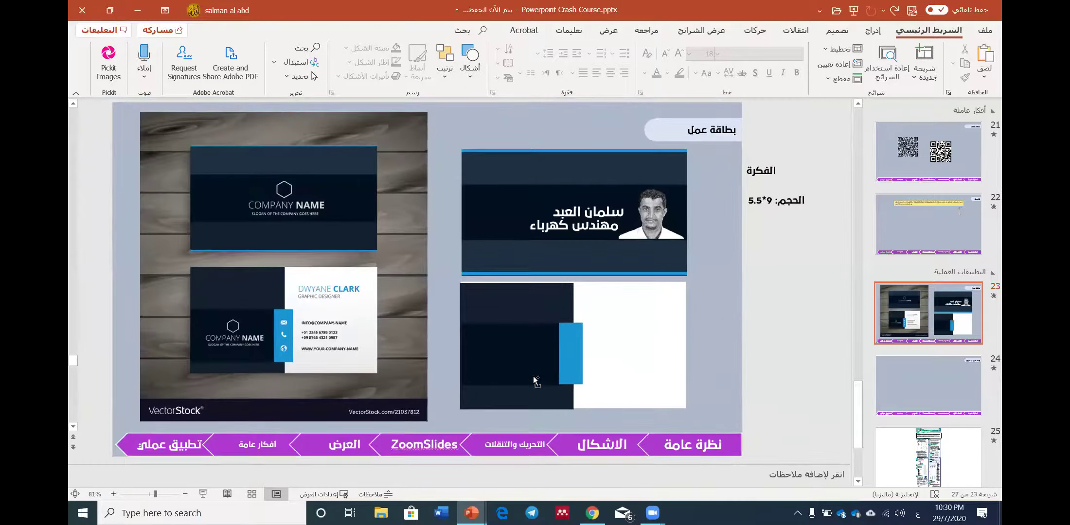
{"action": "scroll", "coordinate": [252, 285], "scroll_direction": "down", "scroll_amount": 1}
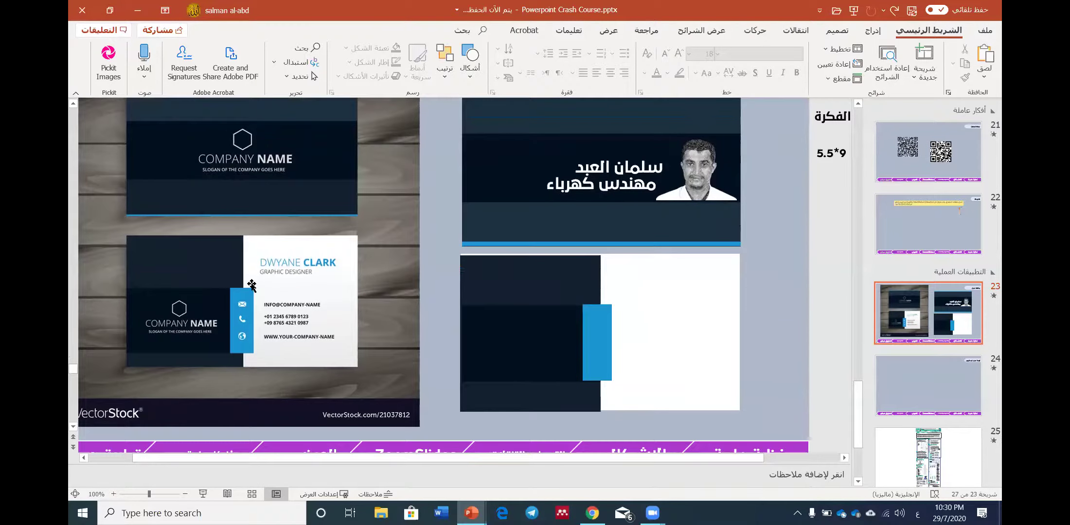
Insert the phone and @ envelope icons from the Communication icon library.
{"action": "left_click", "coordinate": [868, 32]}
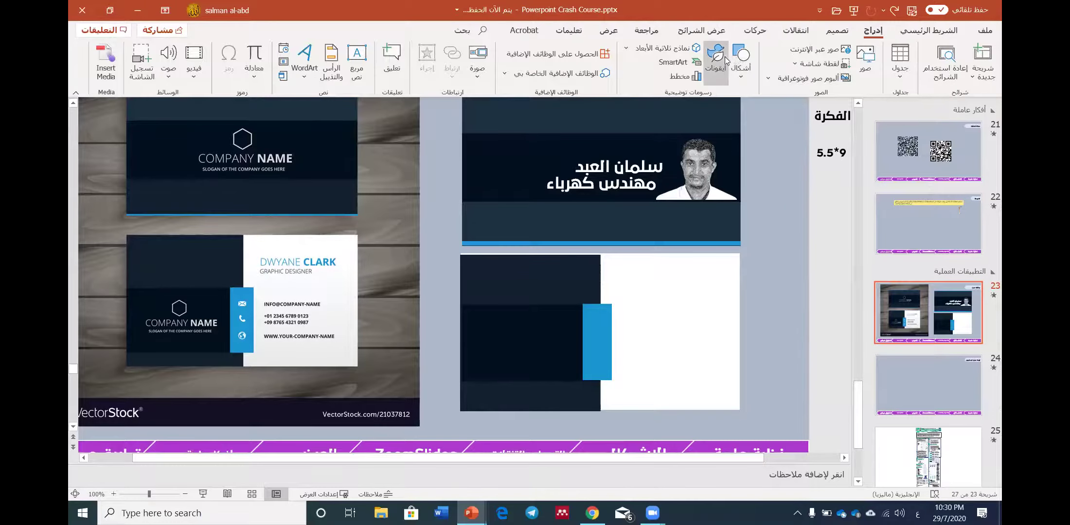
{"action": "left_click", "coordinate": [721, 64]}
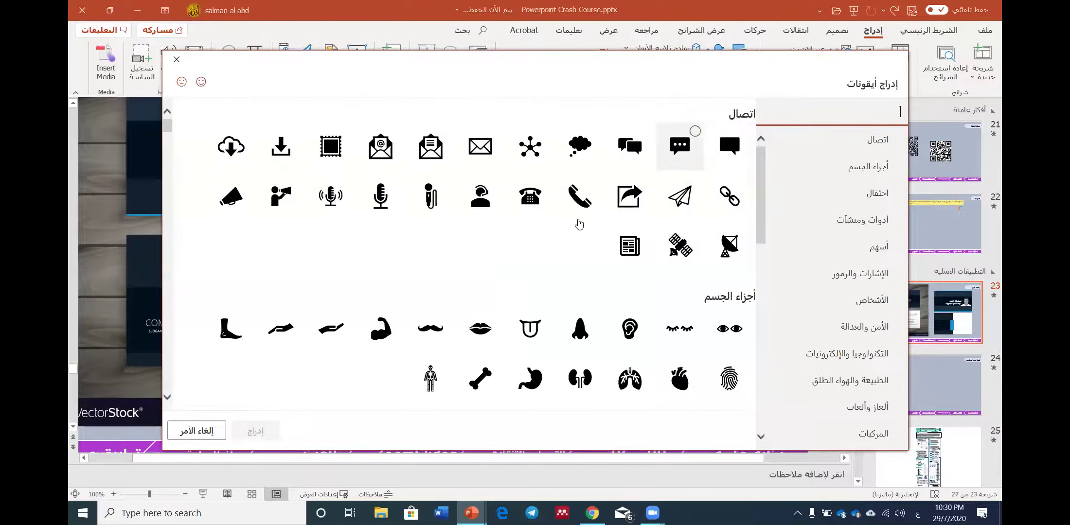
{"action": "left_click", "coordinate": [601, 194]}
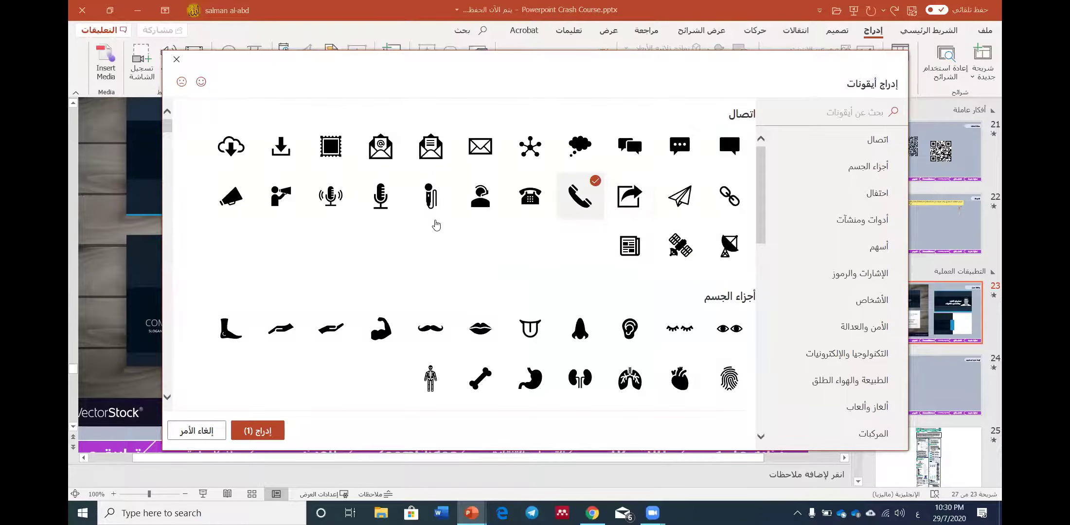
{"action": "mouse_move", "coordinate": [380, 147]}
{"action": "left_click", "coordinate": [397, 131]}
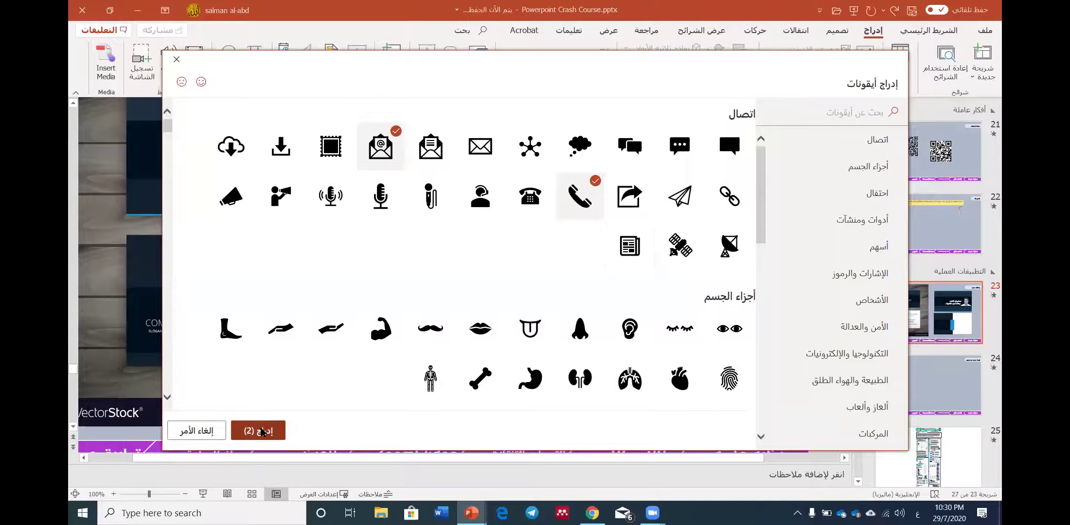
{"action": "left_click", "coordinate": [258, 430]}
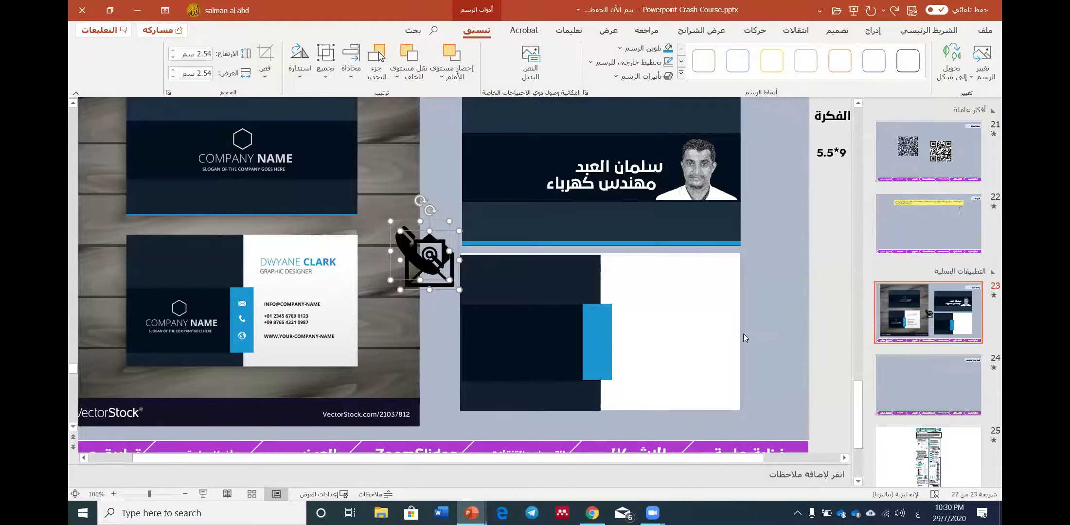
Move the mail and phone icons beside the slide and recolour both white.
{"action": "left_click", "coordinate": [728, 367]}
{"action": "scroll", "coordinate": [670, 317], "scroll_direction": "down", "scroll_amount": 3, "text": "ctrl"}
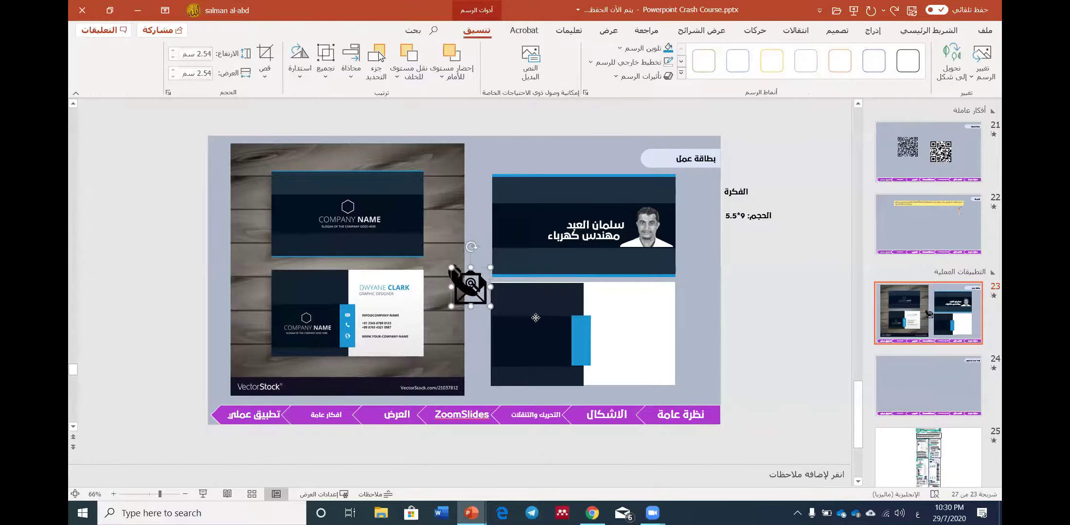
{"action": "left_click_drag", "start_coordinate": [474, 292], "coordinate": [795, 297]}
{"action": "left_click_drag", "start_coordinate": [465, 281], "coordinate": [800, 341]}
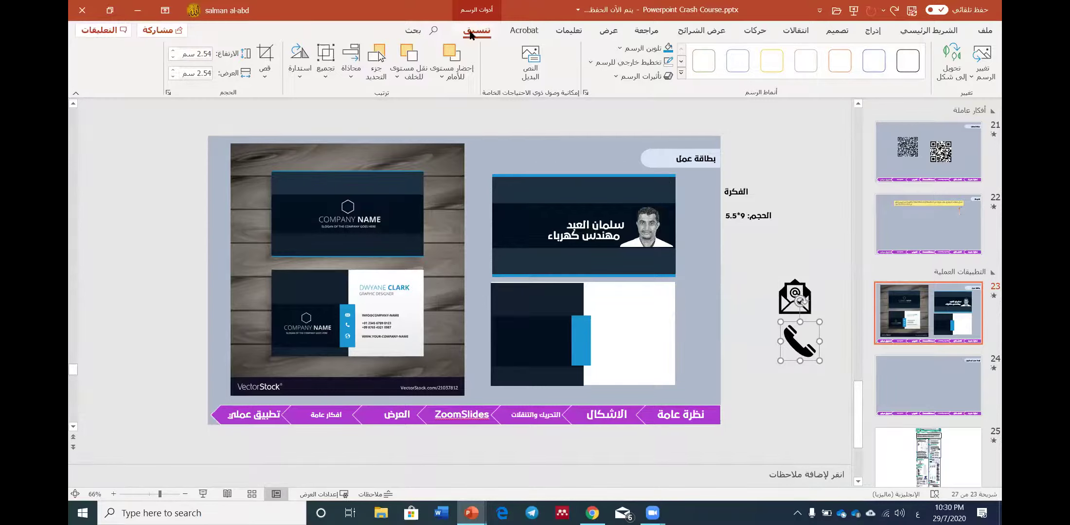
{"action": "left_click", "coordinate": [643, 50]}
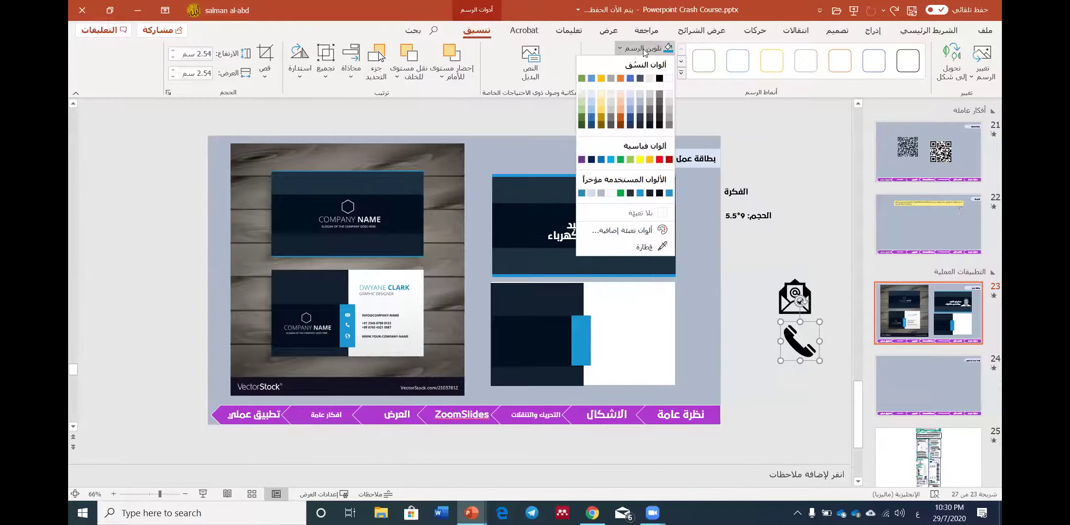
{"action": "left_click", "coordinate": [667, 78]}
{"action": "key", "text": "Tab"}
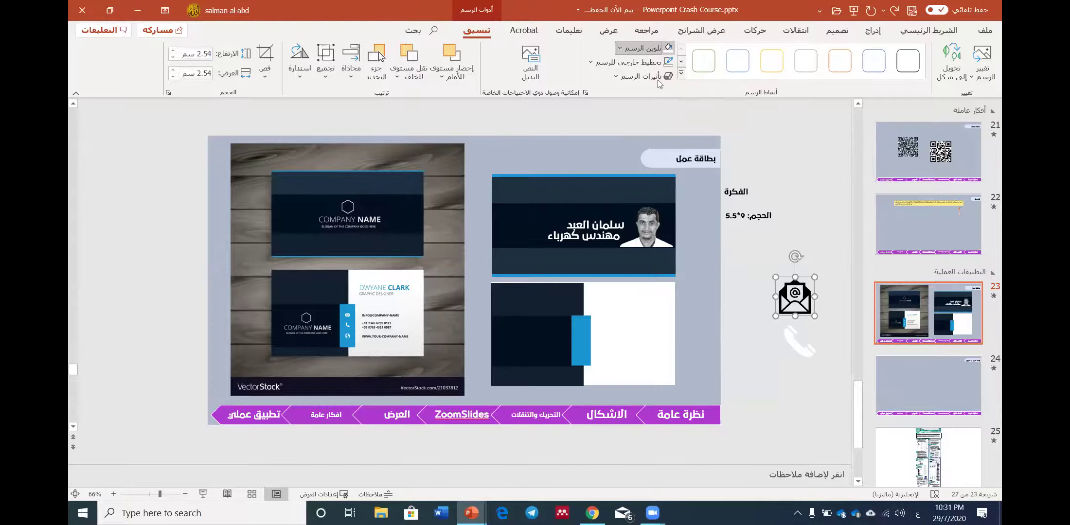
{"action": "left_click", "coordinate": [644, 49]}
{"action": "left_click", "coordinate": [669, 79]}
Shrink both icons to about 0.93 cm and stack the envelope above the phone on the blue strip.
{"action": "mouse_move", "coordinate": [794, 297]}
{"action": "left_mouse_down"}
{"action": "mouse_move", "coordinate": [583, 334]}
{"action": "mouse_move", "coordinate": [592, 327]}
{"action": "left_mouse_up"}
{"action": "scroll", "coordinate": [584, 340], "scroll_direction": "up", "scroll_amount": 3, "text": "ctrl"}
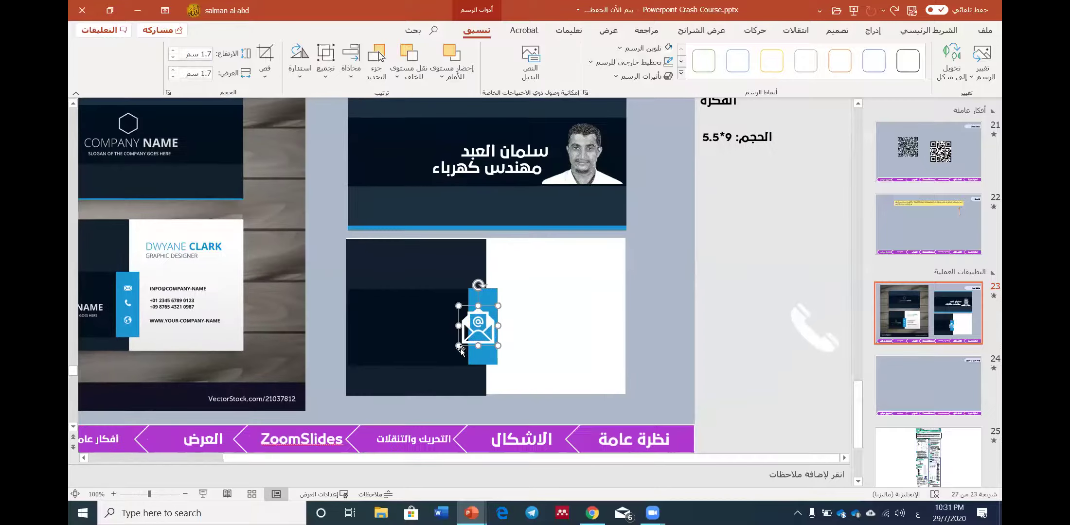
{"action": "mouse_move", "coordinate": [458, 306]}
{"action": "left_mouse_down"}
{"action": "mouse_move", "coordinate": [471, 317]}
{"action": "mouse_move", "coordinate": [478, 310]}
{"action": "left_mouse_up"}
{"action": "left_click", "coordinate": [805, 330]}
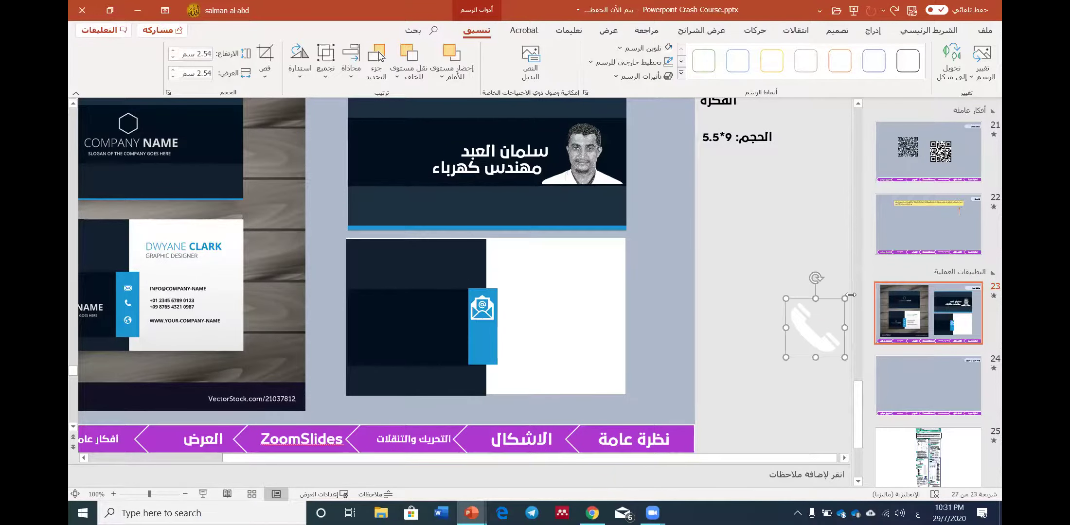
{"action": "mouse_move", "coordinate": [785, 358]}
{"action": "left_mouse_down"}
{"action": "mouse_move", "coordinate": [807, 335]}
{"action": "mouse_move", "coordinate": [506, 340]}
{"action": "mouse_move", "coordinate": [519, 350]}
{"action": "left_mouse_up"}
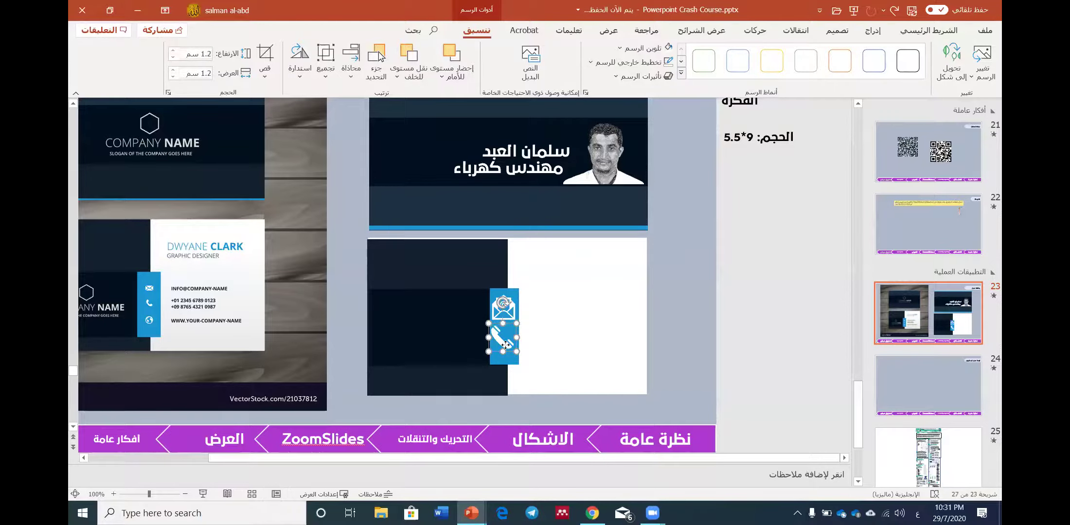
{"action": "left_click", "coordinate": [509, 315]}
{"action": "left_click_drag", "start_coordinate": [520, 292], "coordinate": [508, 302]}
{"action": "left_click", "coordinate": [493, 333]}
{"action": "left_click_drag", "start_coordinate": [517, 349], "coordinate": [504, 330]}
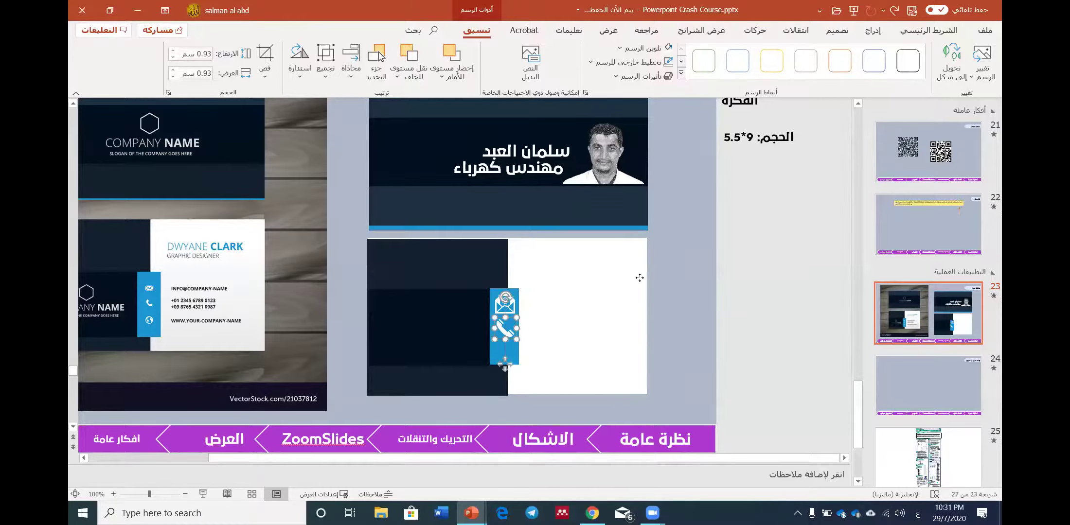
{"action": "left_click", "coordinate": [726, 255]}
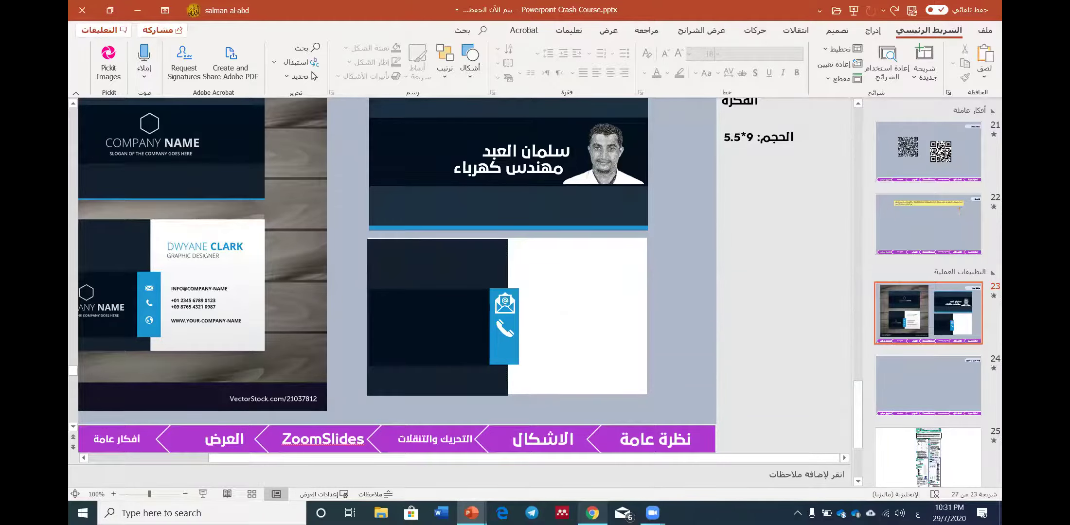
{"action": "left_click", "coordinate": [591, 512]}
Search Google for 'ايقونة الفيس' and run the Facebook icon png suggestion.
{"action": "left_click", "coordinate": [480, 32]}
{"action": "type", "text": "بشؤ"}
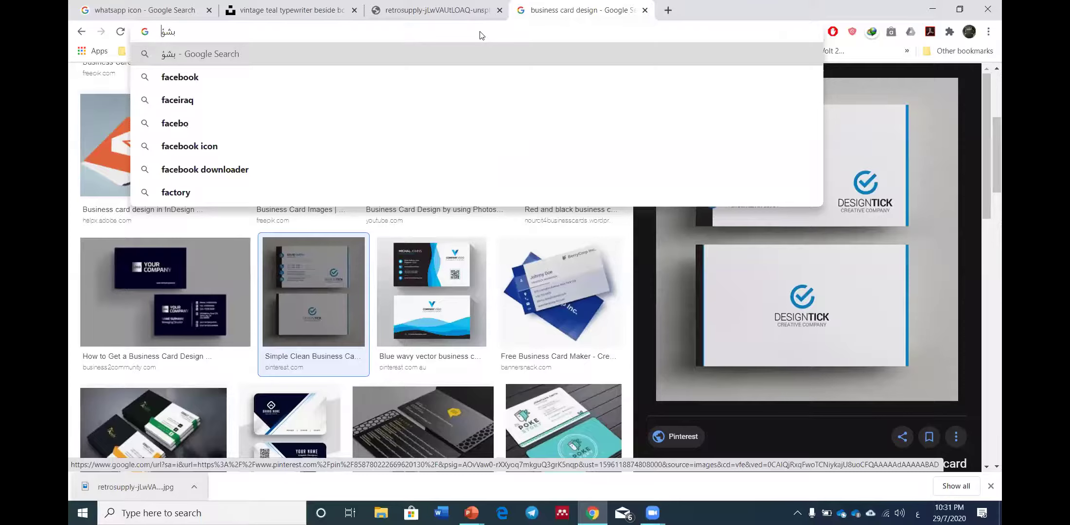
{"action": "key", "text": "Down"}
{"action": "key", "text": "alt+shift"}
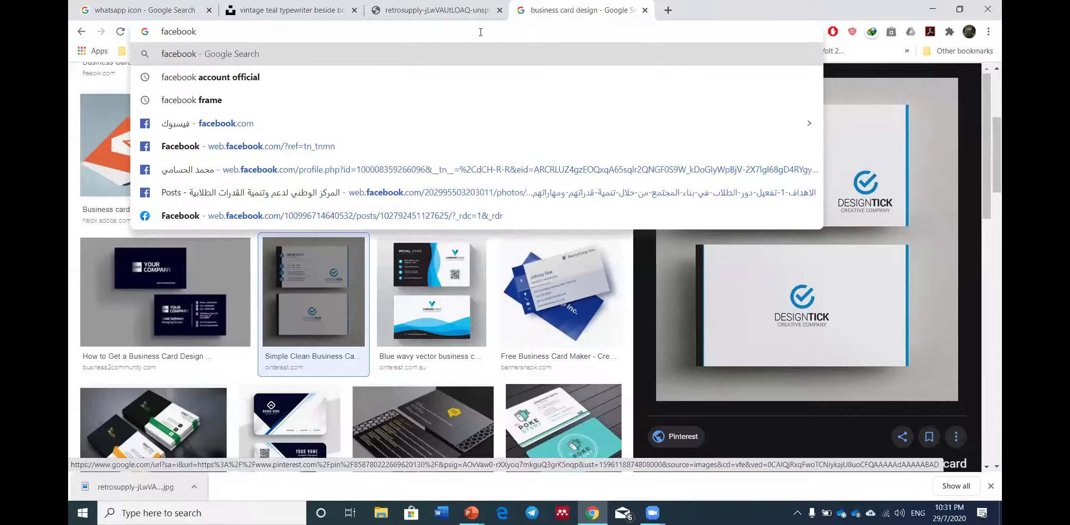
{"action": "key", "text": "ctrl+a"}
{"action": "key", "text": "BackSpace"}
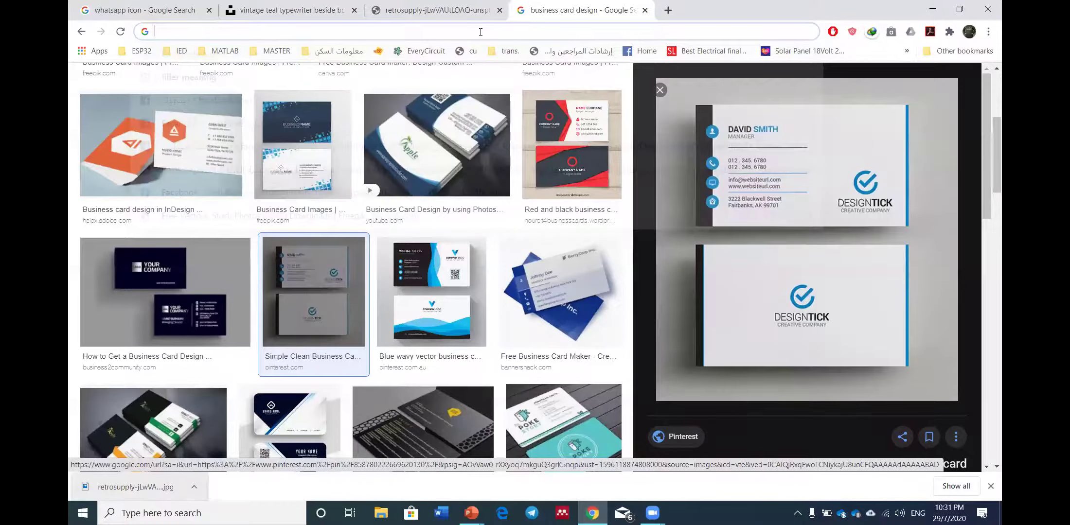
{"action": "key", "text": "alt+shift"}
{"action": "type", "text": "ايقونة"}
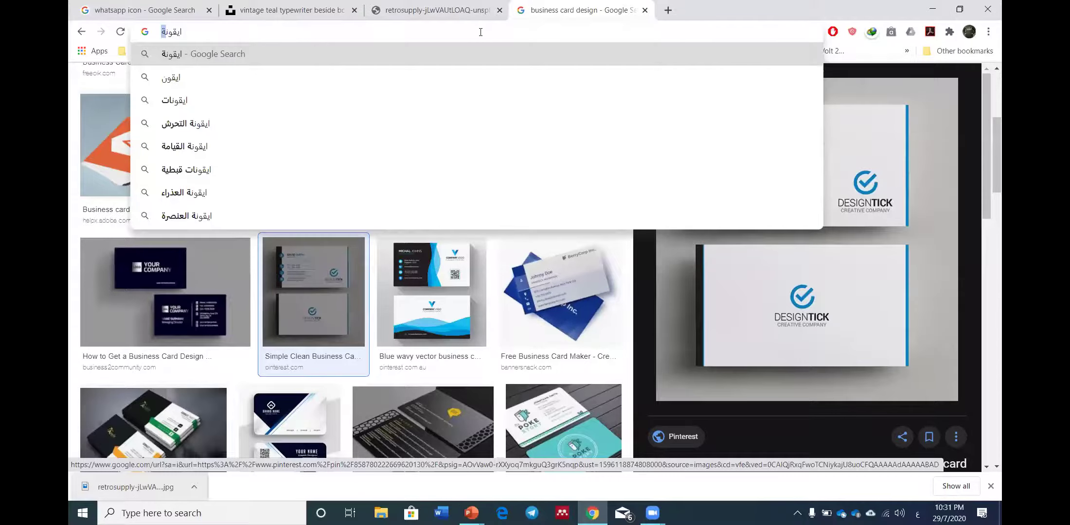
{"action": "type", "text": " الف"}
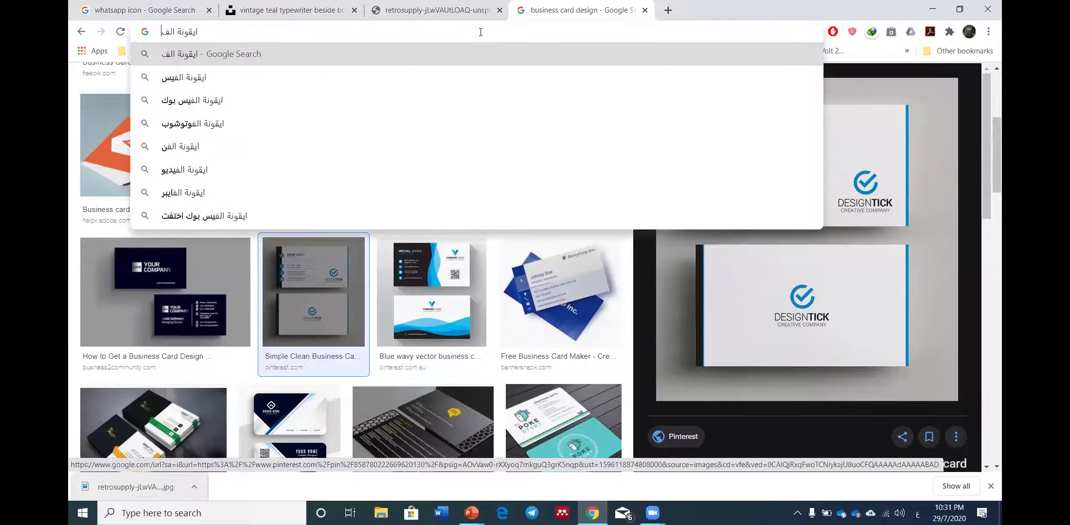
{"action": "type", "text": "يس"}
{"action": "key", "text": "Down"}
{"action": "key", "text": "Down"}
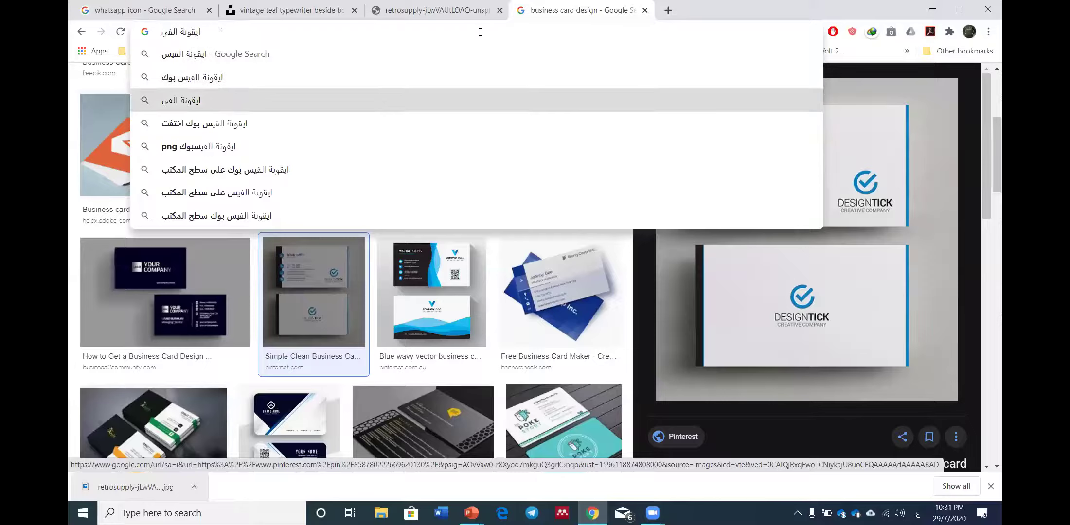
{"action": "key", "text": "Down"}
{"action": "key", "text": "Down"}
{"action": "key", "text": "Return"}
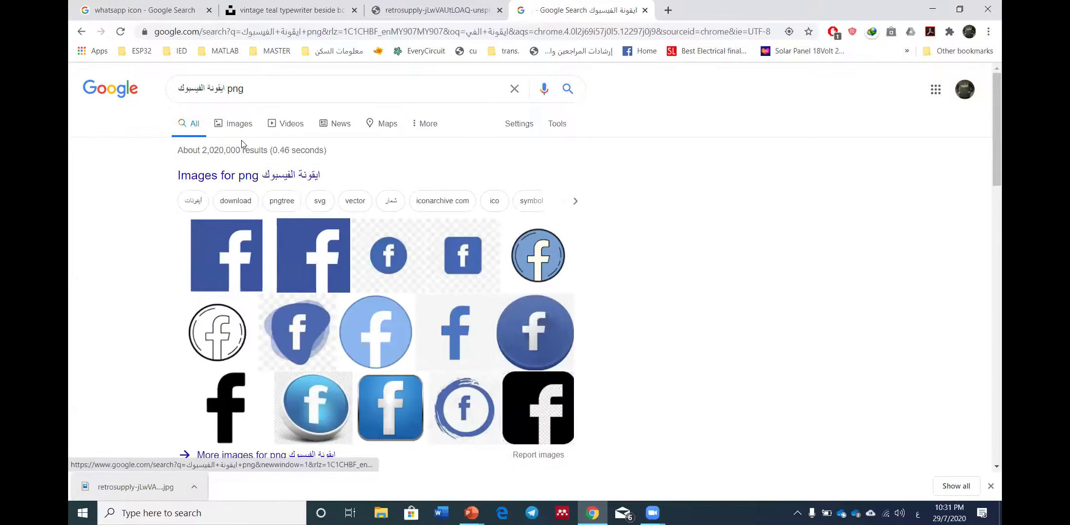
Preview the blue Facebook 'f' in image results and drag it onto the PowerPoint slide.
{"action": "left_click", "coordinate": [240, 126]}
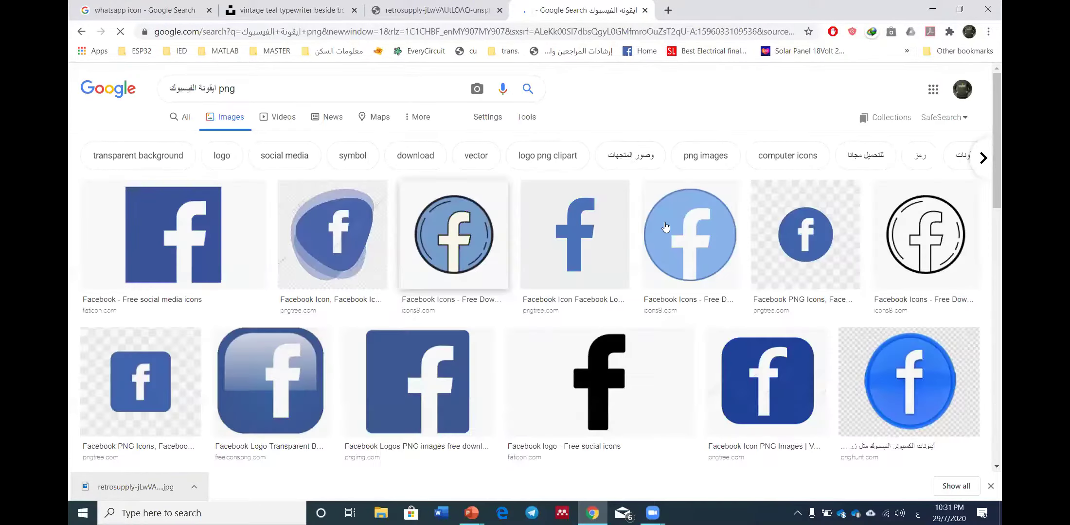
{"action": "scroll", "coordinate": [641, 254], "scroll_direction": "down", "scroll_amount": 3}
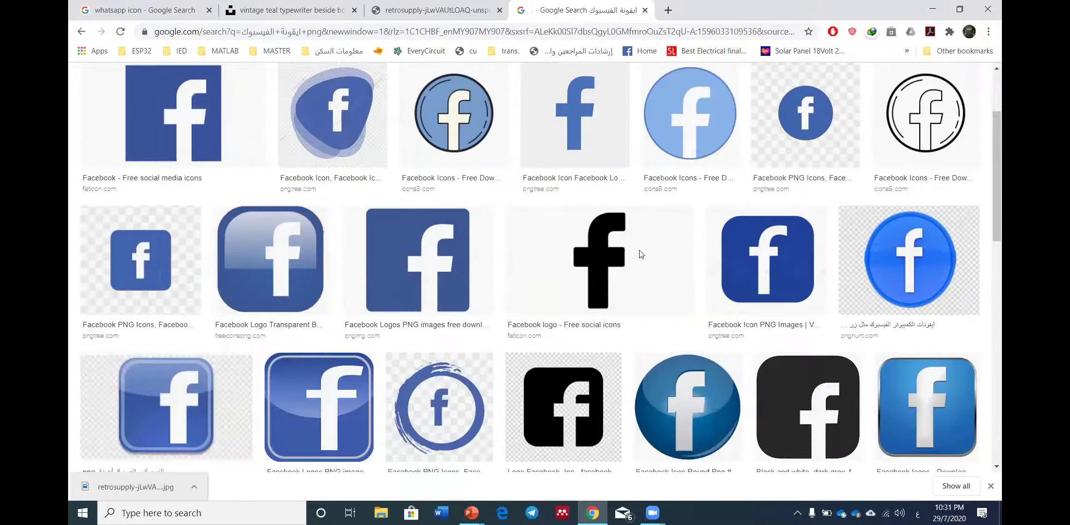
{"action": "left_click", "coordinate": [589, 127]}
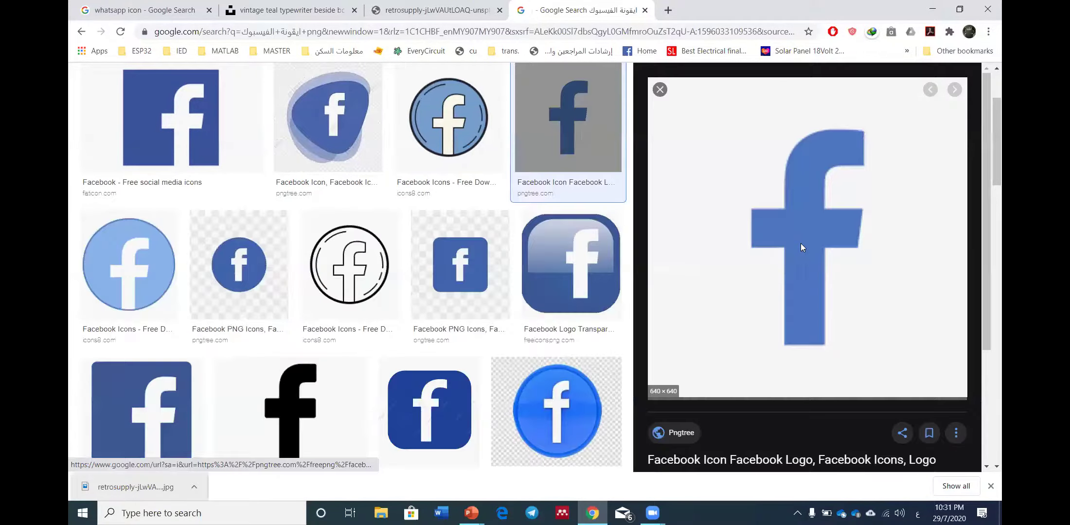
{"action": "left_click_drag", "start_coordinate": [431, 426], "coordinate": [499, 407]}
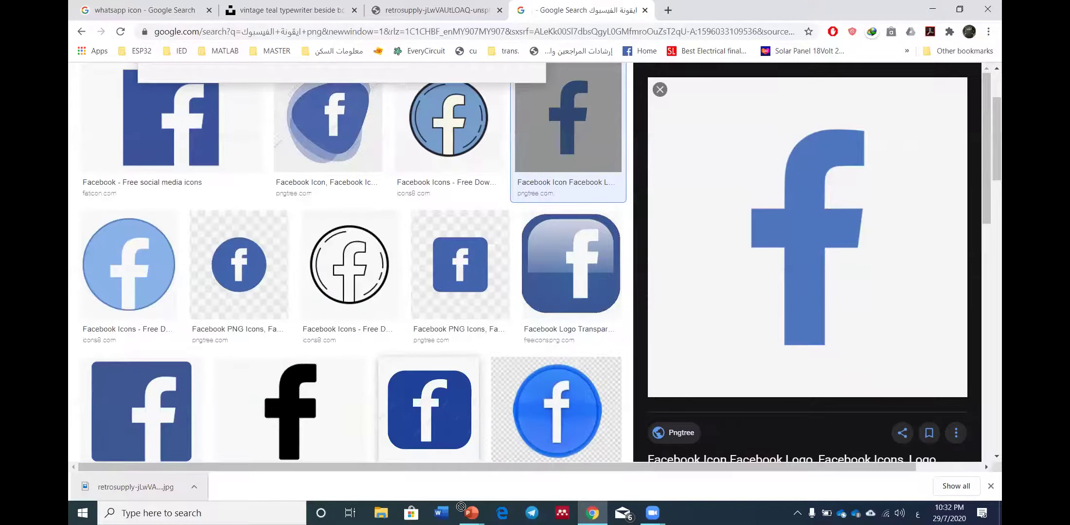
{"action": "mouse_move", "coordinate": [517, 408]}
{"action": "left_mouse_down"}
{"action": "mouse_move", "coordinate": [162, 453]}
{"action": "mouse_move", "coordinate": [663, 275]}
{"action": "left_mouse_up"}
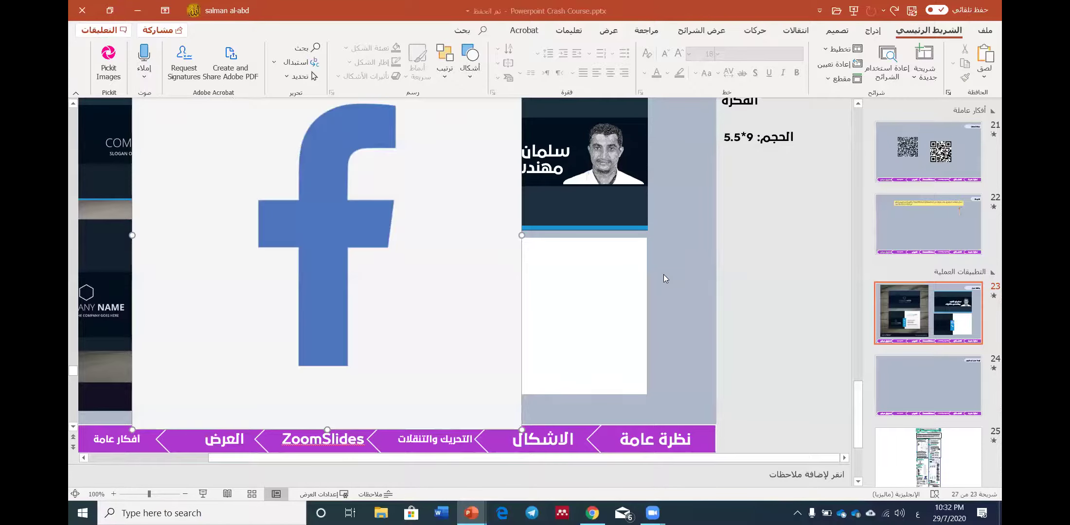
Remove the Facebook picture's background and keep the changes.
{"action": "scroll", "coordinate": [596, 262], "scroll_direction": "down", "scroll_amount": 2}
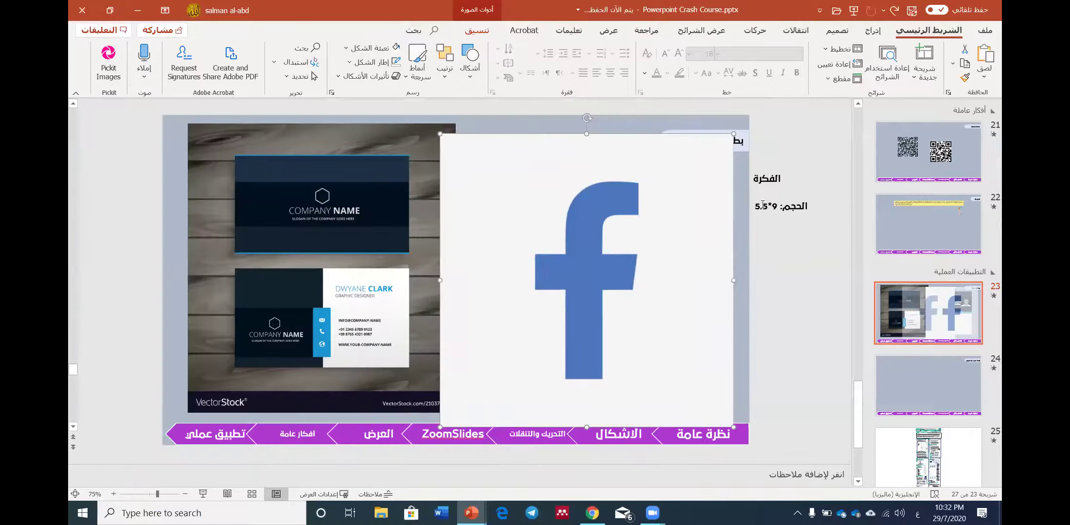
{"action": "left_click", "coordinate": [486, 31]}
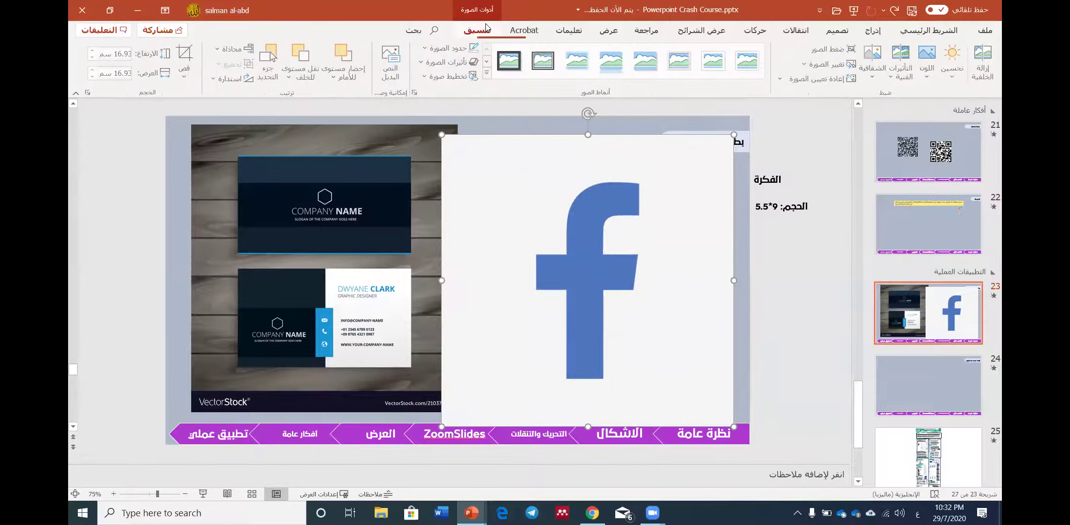
{"action": "left_click", "coordinate": [984, 61]}
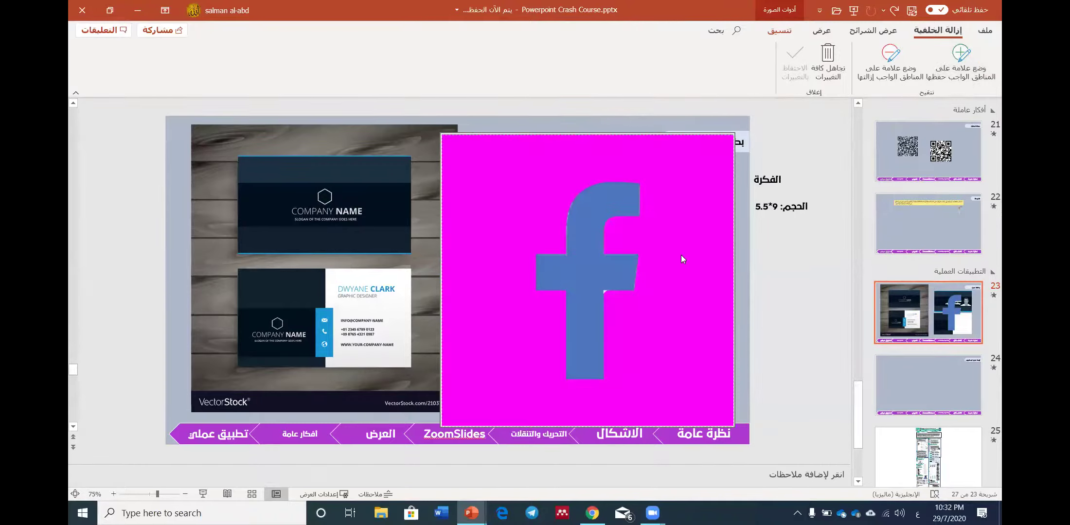
{"action": "scroll", "coordinate": [611, 295], "scroll_direction": "up", "scroll_amount": 3}
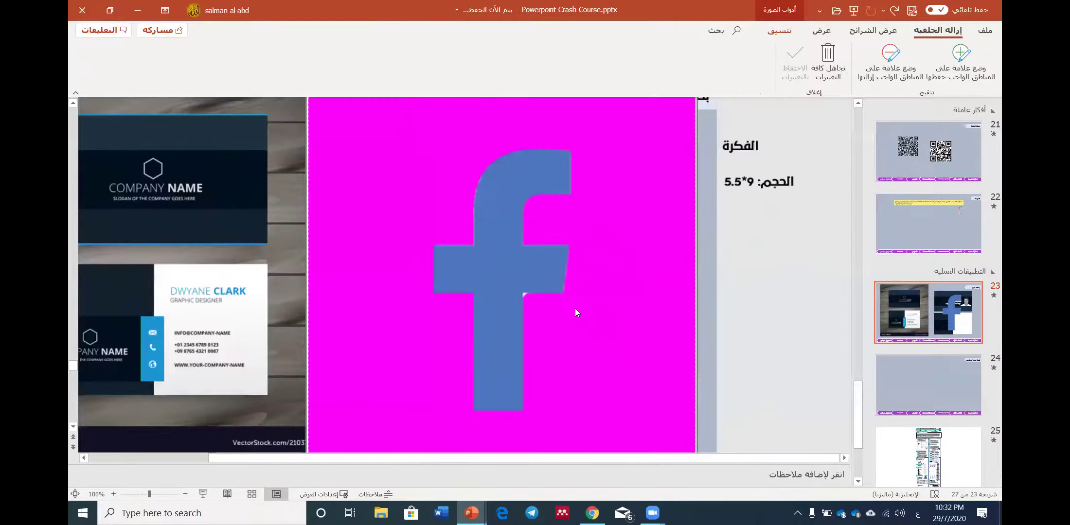
{"action": "scroll", "coordinate": [575, 308], "scroll_direction": "up", "scroll_amount": 2}
{"action": "scroll", "coordinate": [450, 324], "scroll_direction": "up", "scroll_amount": 10}
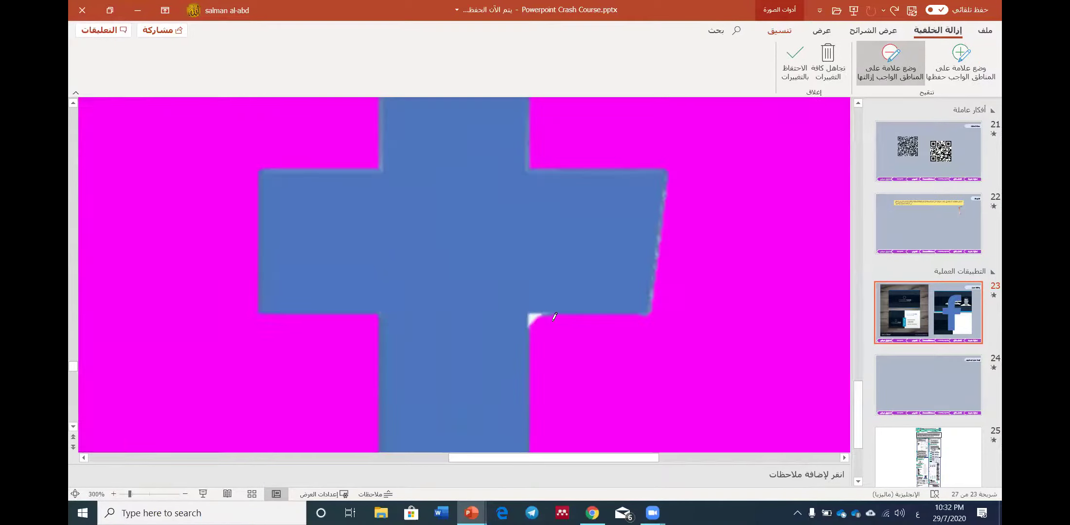
{"action": "scroll", "coordinate": [620, 275], "scroll_direction": "down", "scroll_amount": 5}
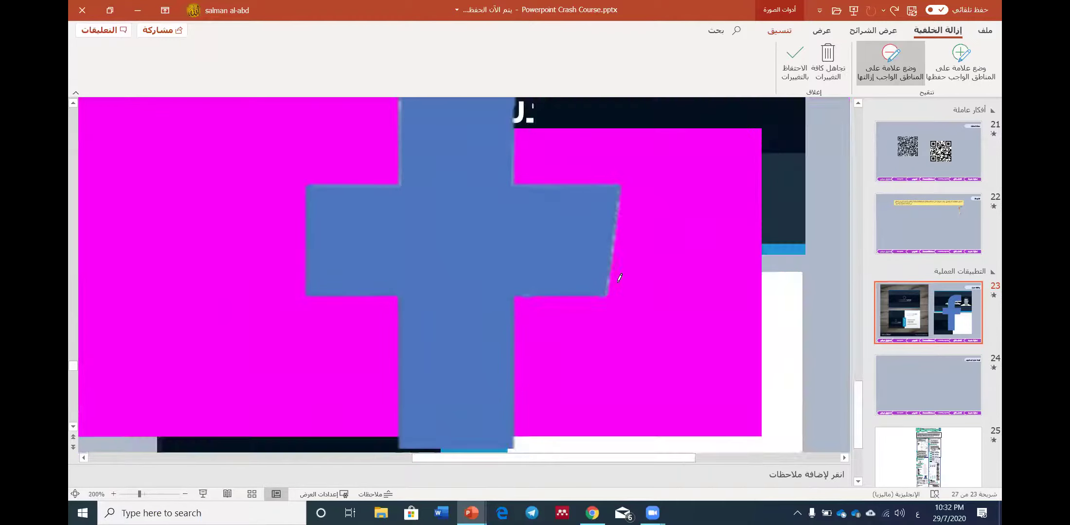
{"action": "left_click", "coordinate": [802, 56]}
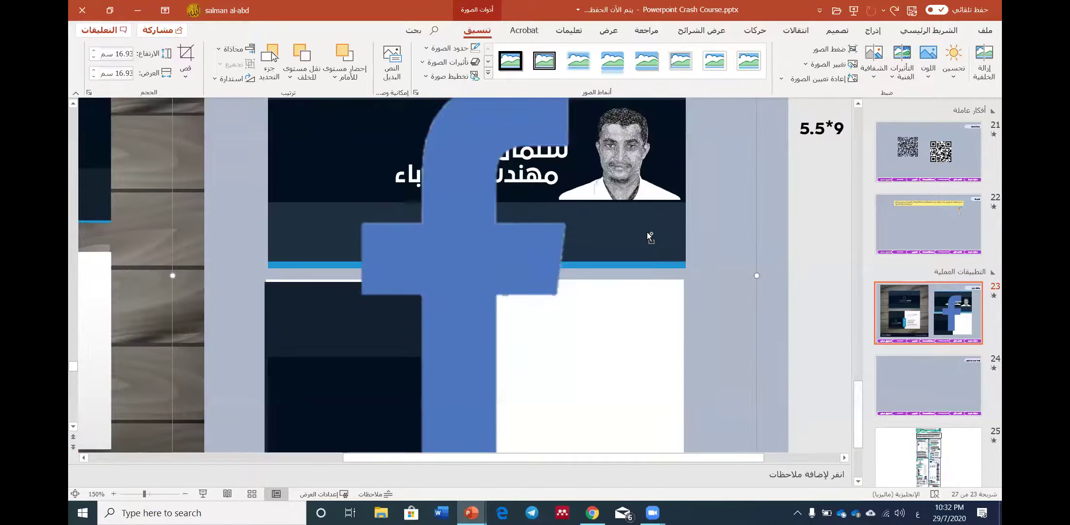
Shrink the Facebook icon to 3.05 cm and position it on the card back.
{"action": "scroll", "coordinate": [631, 238], "scroll_direction": "down", "scroll_amount": 3}
{"action": "scroll", "coordinate": [632, 239], "scroll_direction": "down", "scroll_amount": 1}
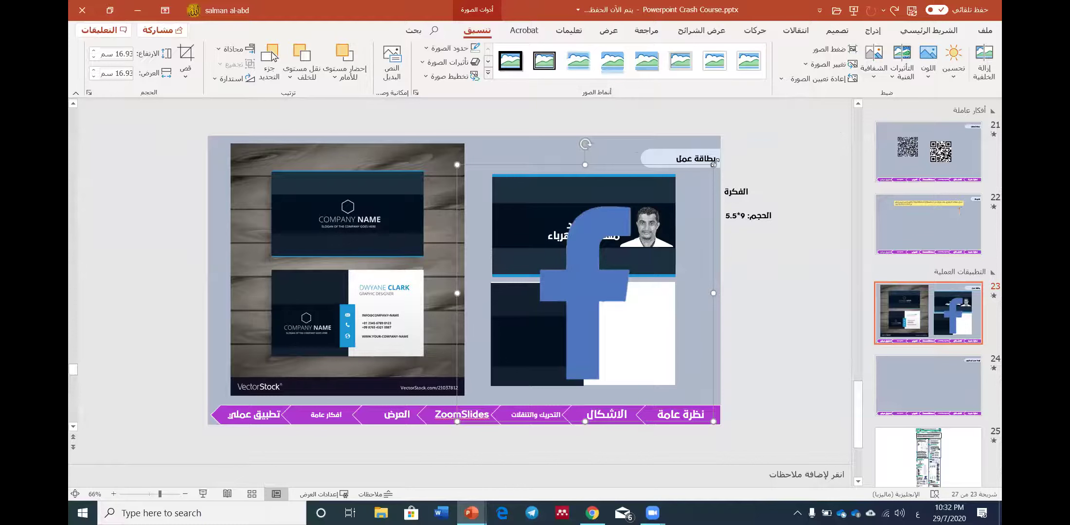
{"action": "mouse_move", "coordinate": [662, 242]}
{"action": "left_mouse_down"}
{"action": "mouse_move", "coordinate": [590, 350]}
{"action": "mouse_move", "coordinate": [657, 336]}
{"action": "left_mouse_up"}
{"action": "left_click_drag", "start_coordinate": [666, 290], "coordinate": [610, 344]}
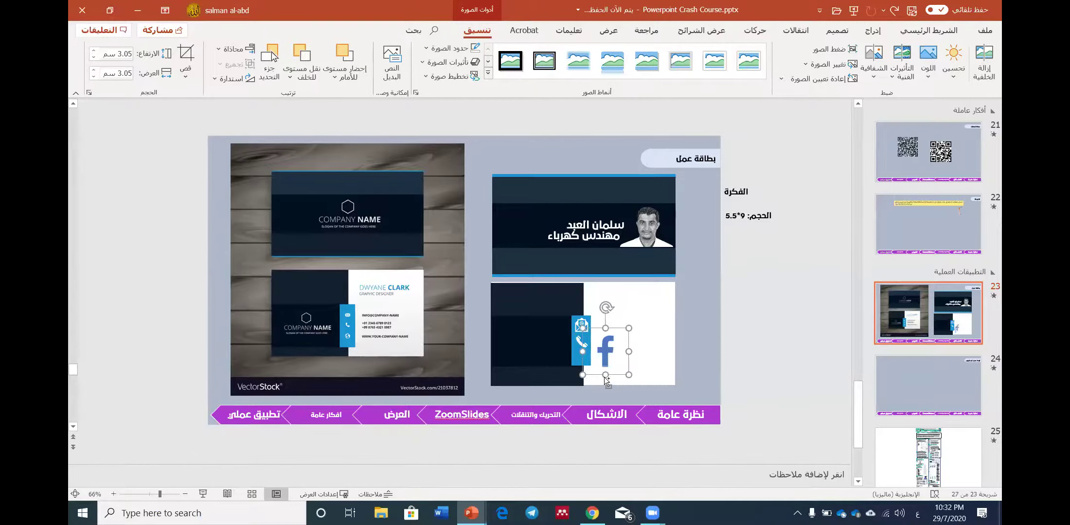
{"action": "scroll", "coordinate": [604, 377], "scroll_direction": "up", "scroll_amount": 1, "text": "ctrl"}
{"action": "scroll", "coordinate": [632, 402], "scroll_direction": "down", "scroll_amount": 1}
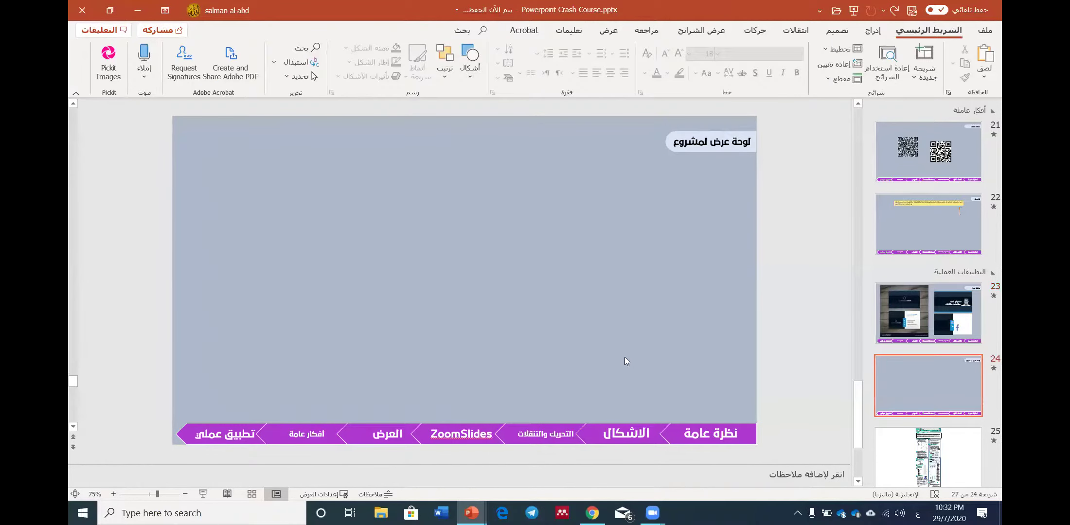
{"action": "left_click", "coordinate": [945, 292]}
{"action": "left_click_drag", "start_coordinate": [624, 365], "coordinate": [672, 347]}
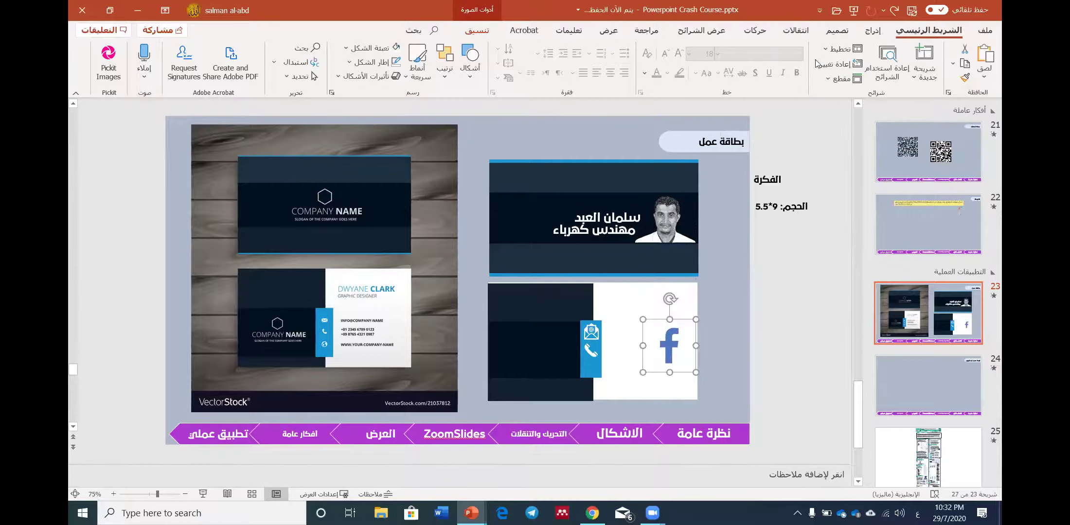
Recolor the Facebook icon white and move it onto the blue strip.
{"action": "left_click", "coordinate": [482, 31]}
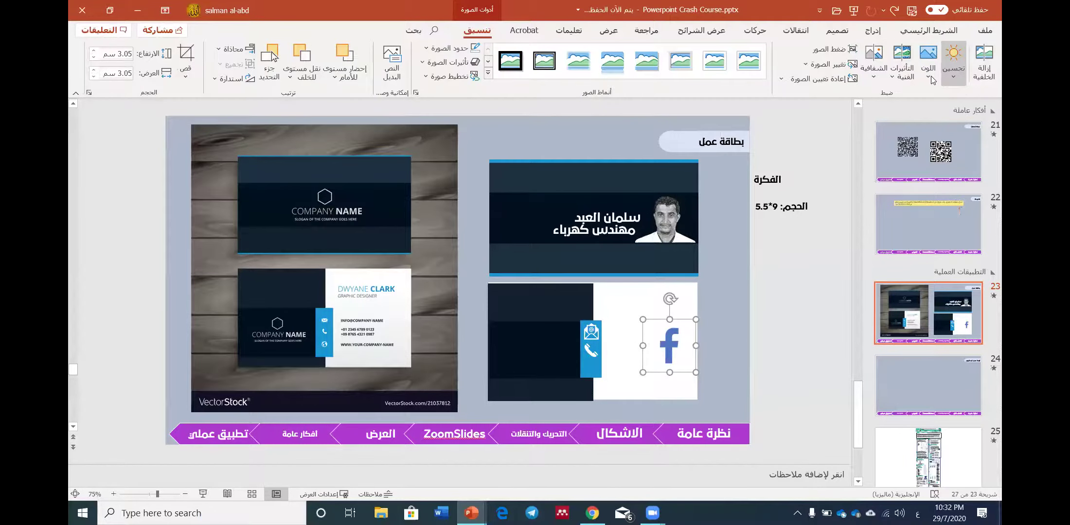
{"action": "left_click", "coordinate": [928, 73]}
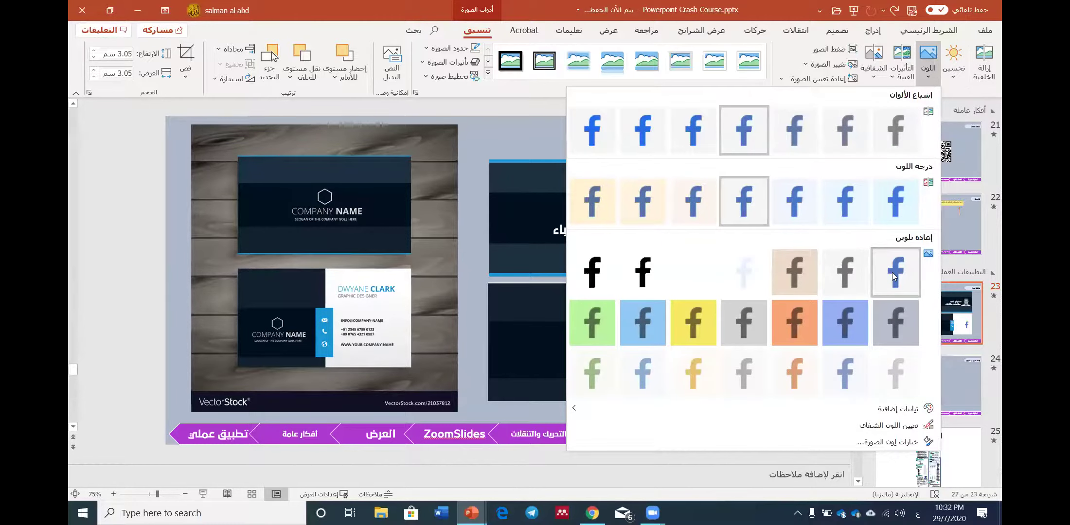
{"action": "left_click", "coordinate": [693, 272]}
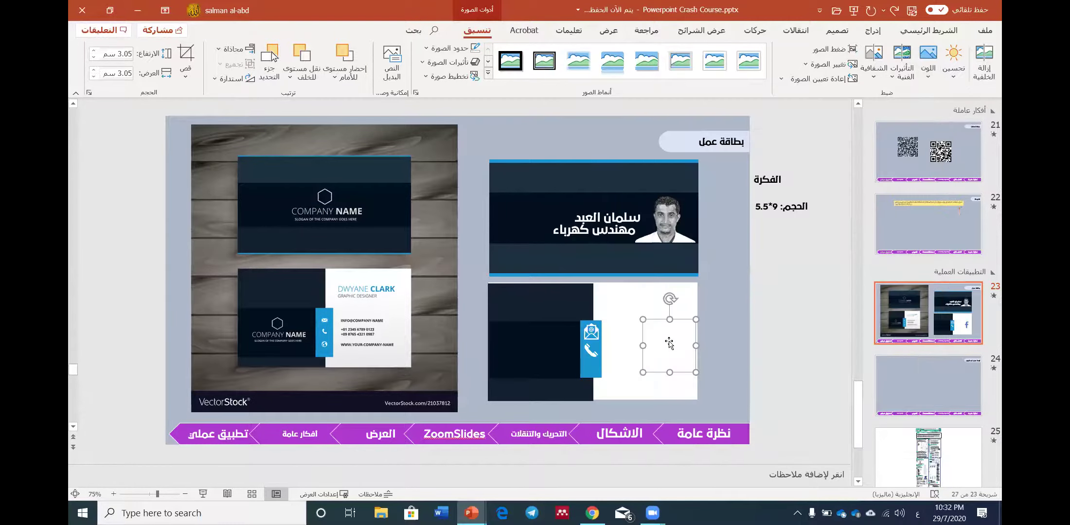
{"action": "left_click_drag", "start_coordinate": [669, 343], "coordinate": [589, 360]}
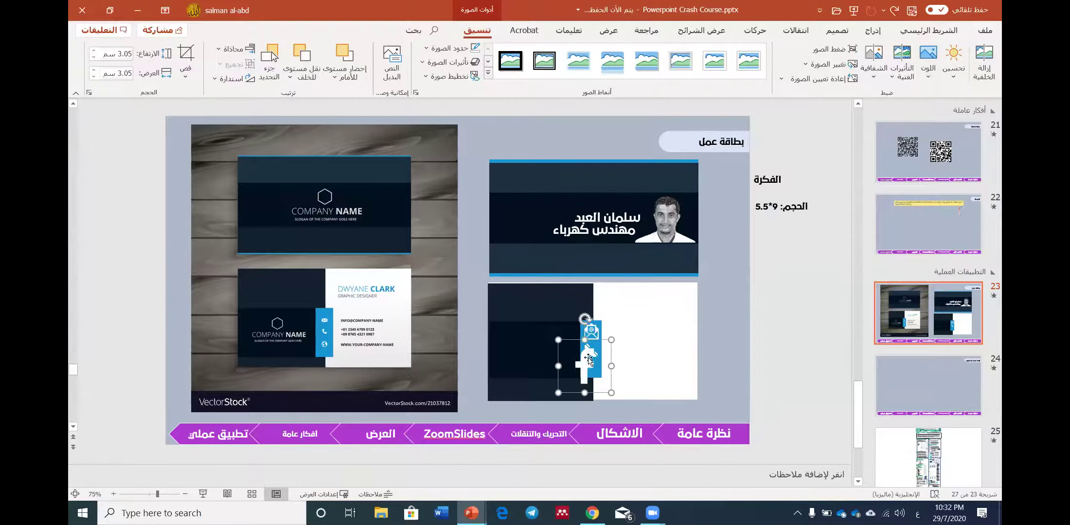
{"action": "left_click", "coordinate": [610, 342]}
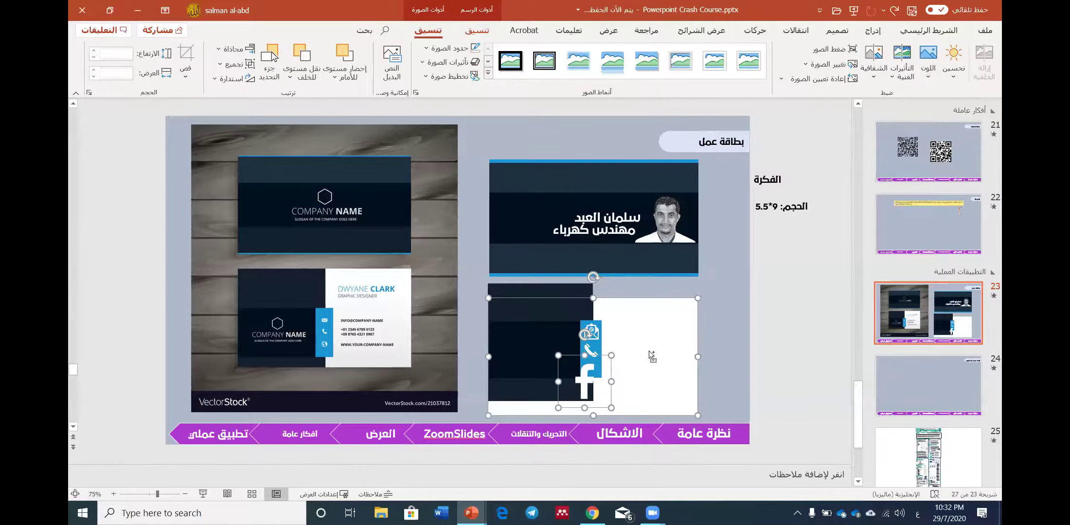
Shrink the white Facebook icon further and place it below the phone icon.
{"action": "left_click", "coordinate": [766, 313]}
{"action": "scroll", "coordinate": [705, 385], "scroll_direction": "up", "scroll_amount": 5, "text": "ctrl"}
{"action": "scroll", "coordinate": [705, 386], "scroll_direction": "down", "scroll_amount": 1}
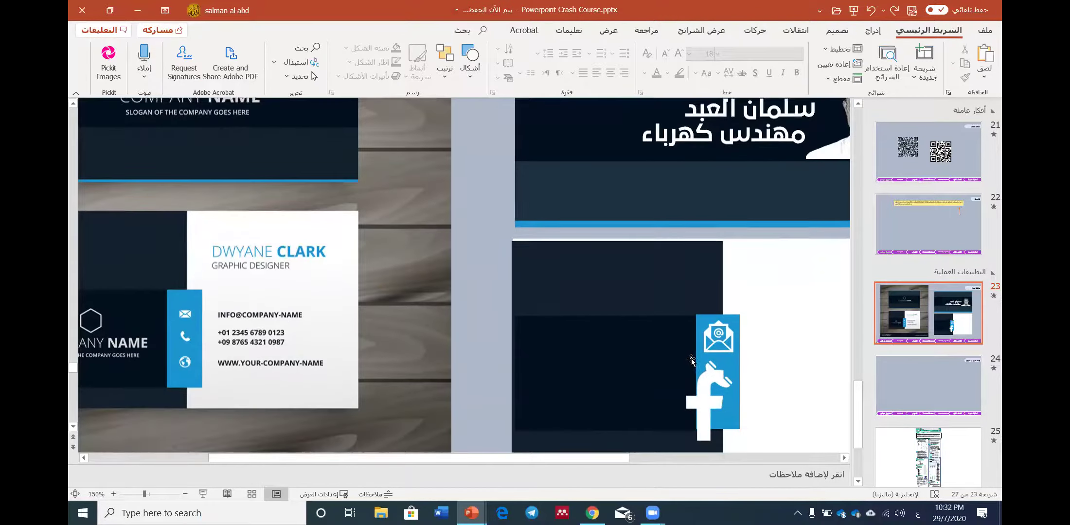
{"action": "scroll", "coordinate": [705, 386], "scroll_direction": "down", "scroll_amount": 1}
{"action": "left_click", "coordinate": [705, 386]}
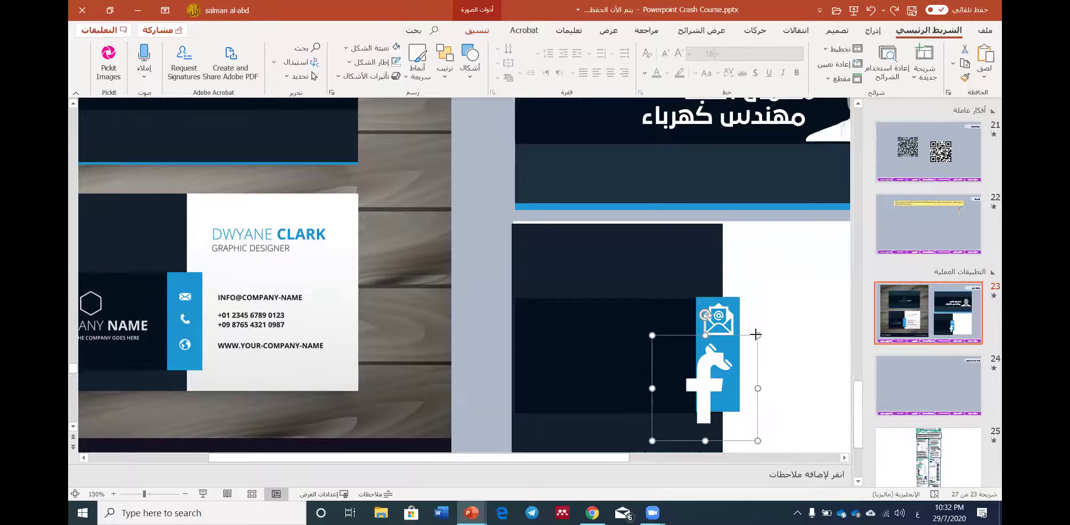
{"action": "left_click_drag", "start_coordinate": [755, 334], "coordinate": [692, 379]}
{"action": "left_click_drag", "start_coordinate": [676, 413], "coordinate": [717, 385]}
{"action": "scroll", "coordinate": [773, 361], "scroll_direction": "down", "scroll_amount": 5, "text": "ctrl"}
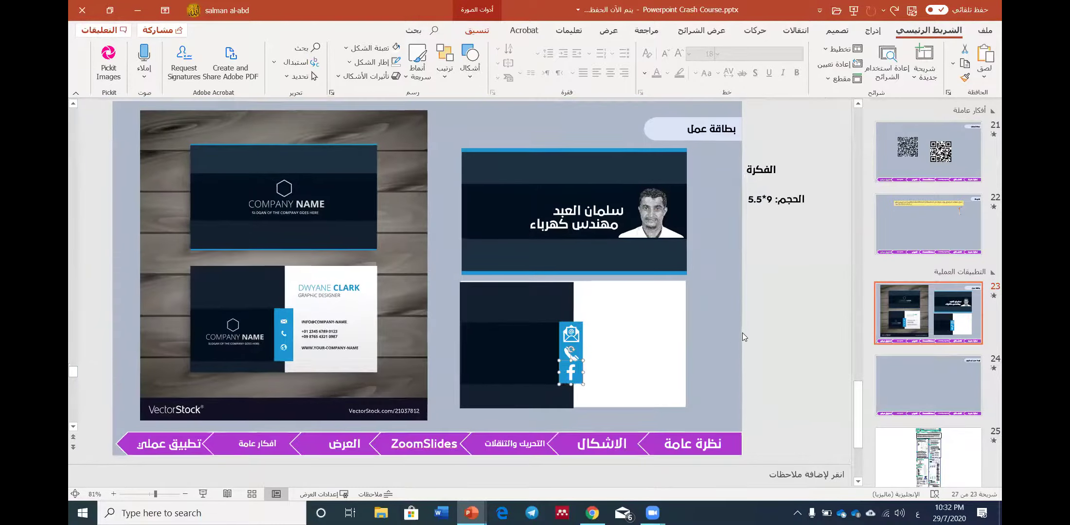
Copy the name box onto the card back and eyedropper it to the card's blue.
{"action": "left_click", "coordinate": [611, 218]}
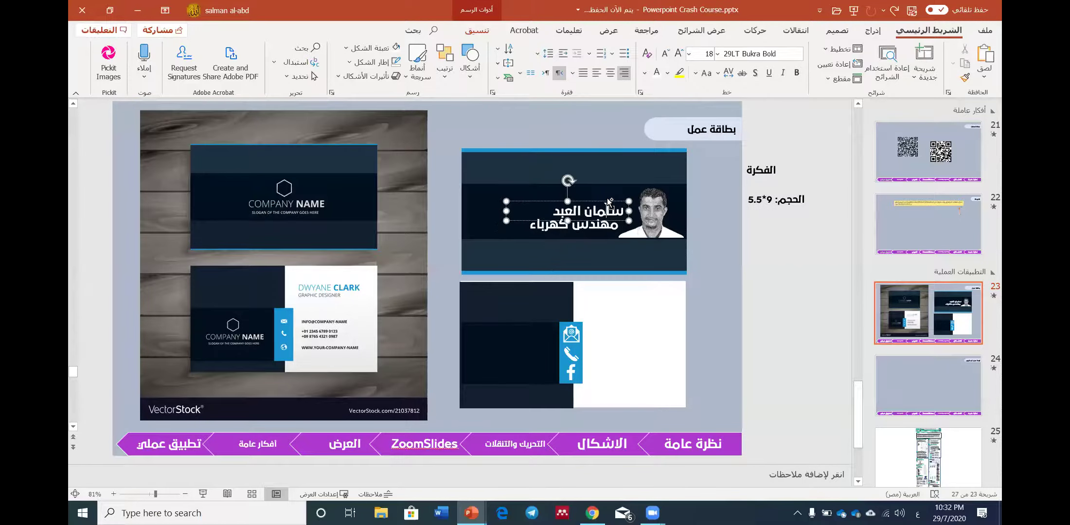
{"action": "left_click_drag", "start_coordinate": [609, 204], "coordinate": [667, 293]}
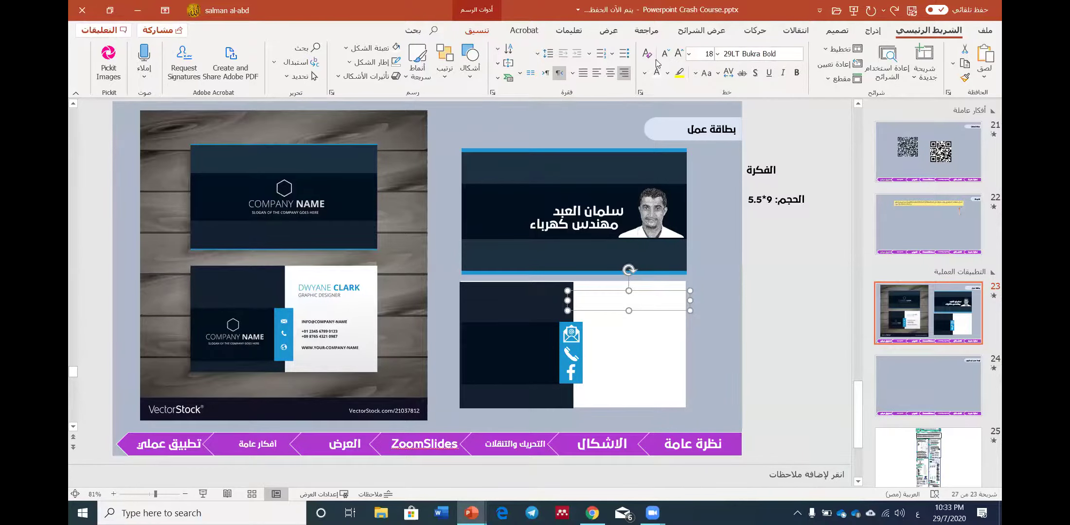
{"action": "left_click", "coordinate": [644, 73]}
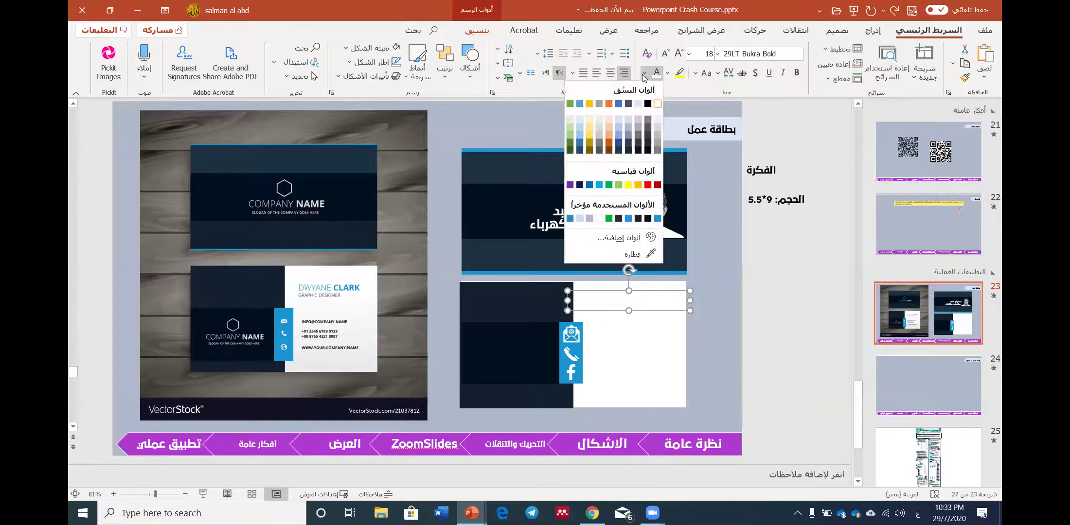
{"action": "left_click", "coordinate": [632, 253]}
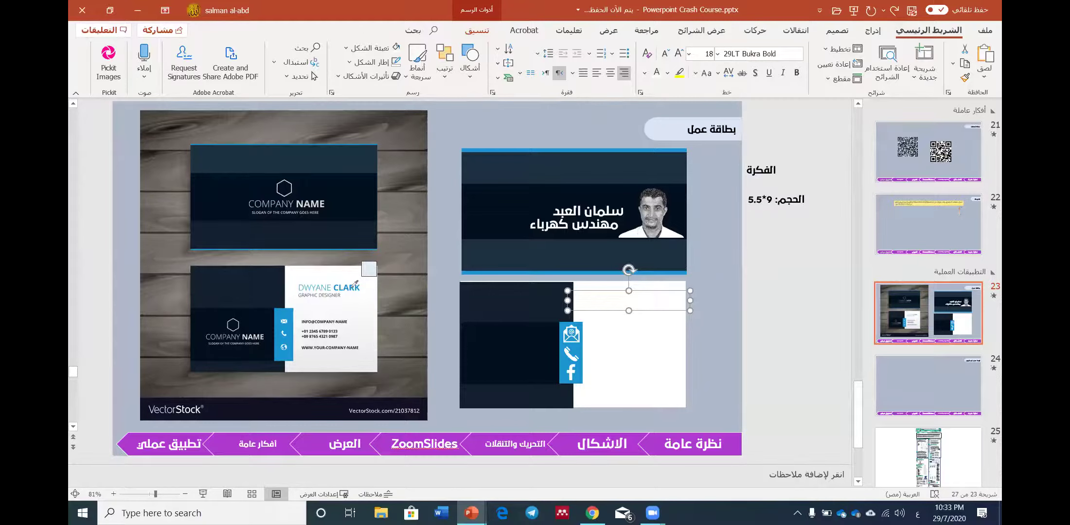
{"action": "left_click", "coordinate": [356, 284]}
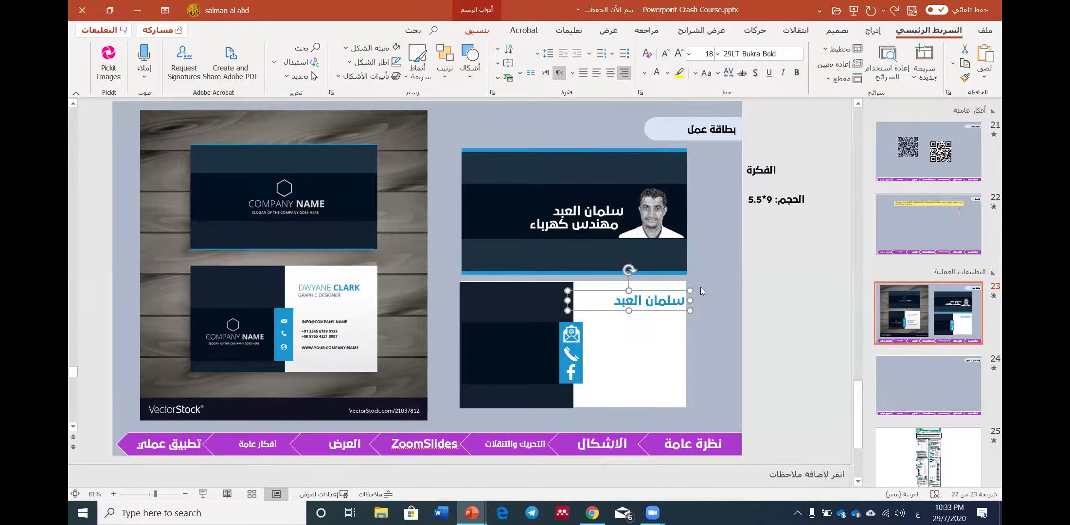
{"action": "left_click_drag", "start_coordinate": [566, 301], "coordinate": [594, 301]}
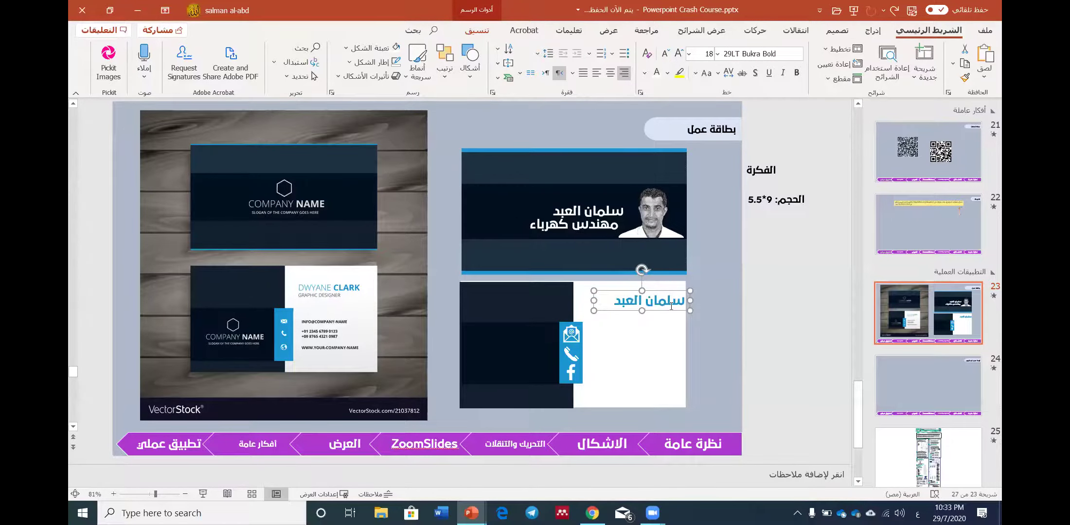
{"action": "left_click_drag", "start_coordinate": [657, 290], "coordinate": [652, 289]}
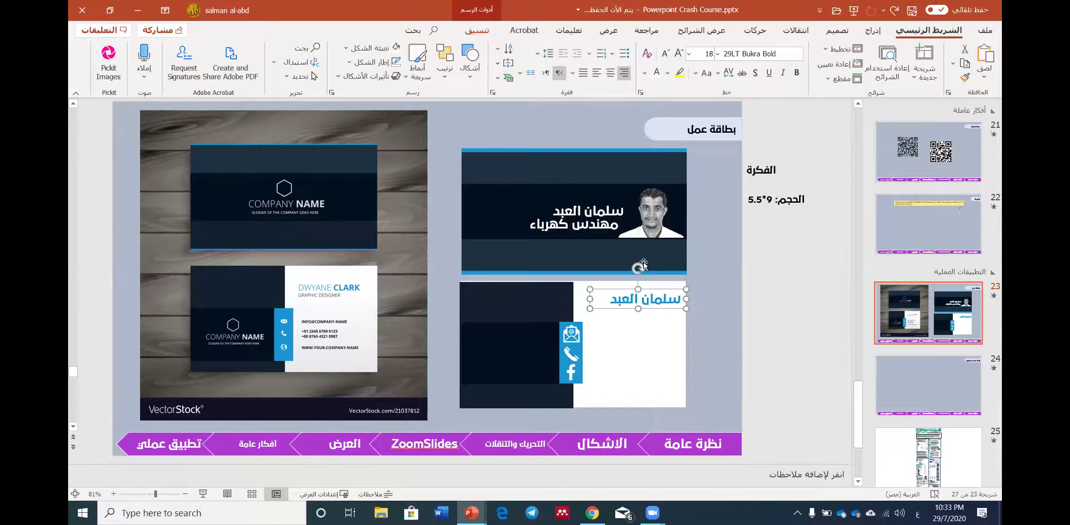
Copy the name and title onto the back and make the job title light grey.
{"action": "left_click", "coordinate": [608, 226]}
{"action": "left_click", "coordinate": [608, 226]}
{"action": "left_click_drag", "start_coordinate": [614, 238], "coordinate": [666, 325]}
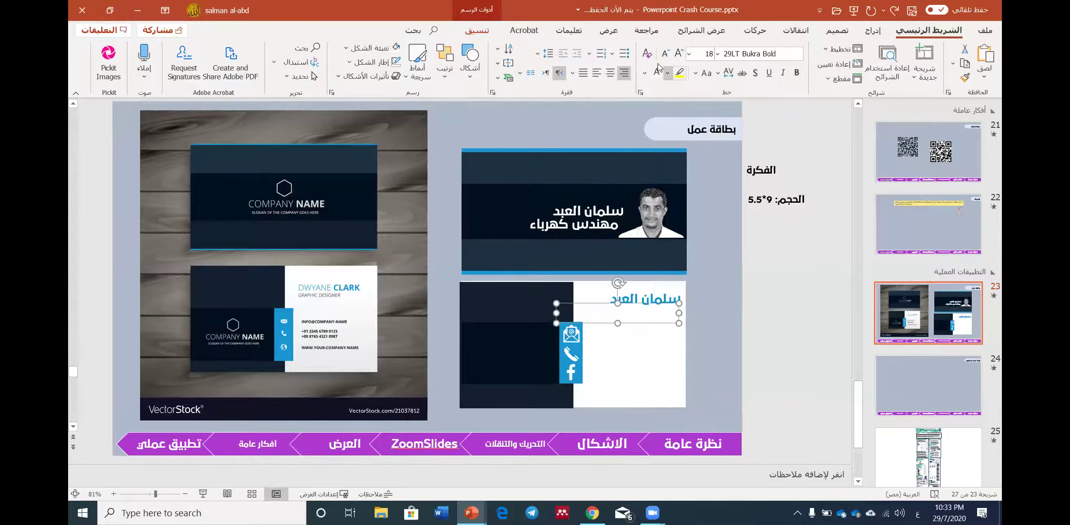
{"action": "left_click", "coordinate": [645, 72]}
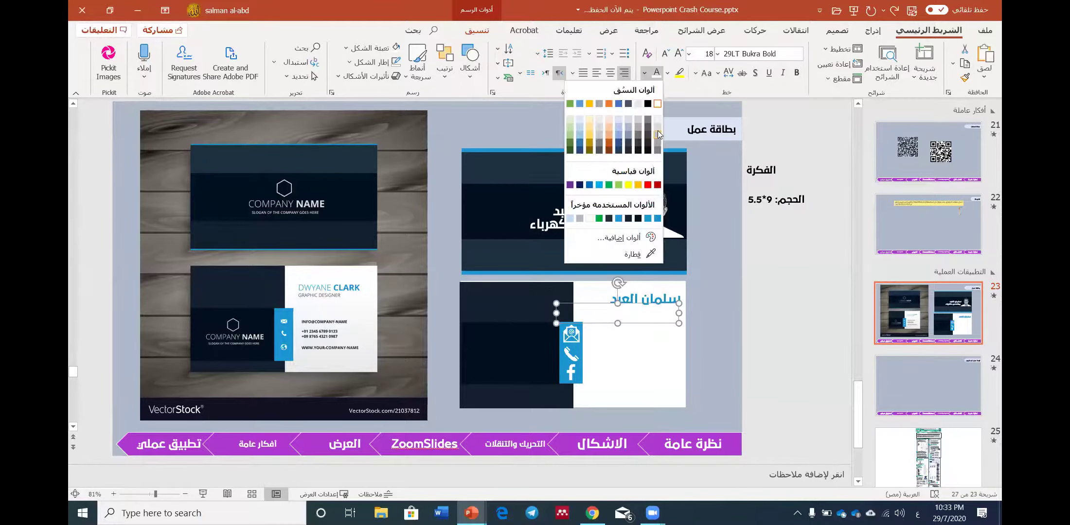
{"action": "left_click", "coordinate": [657, 129]}
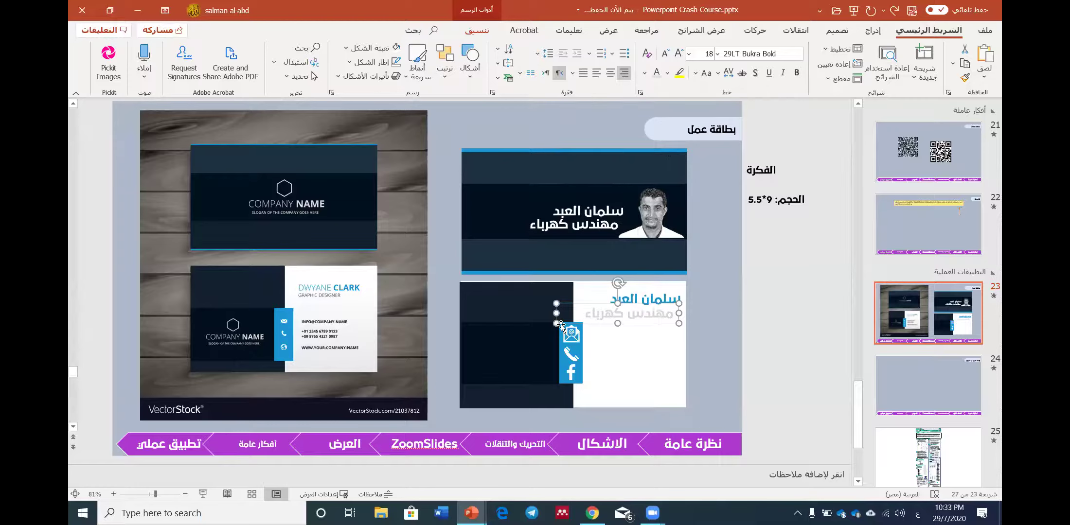
Reduce the back card's job title to 14 pt.
{"action": "left_click", "coordinate": [584, 298]}
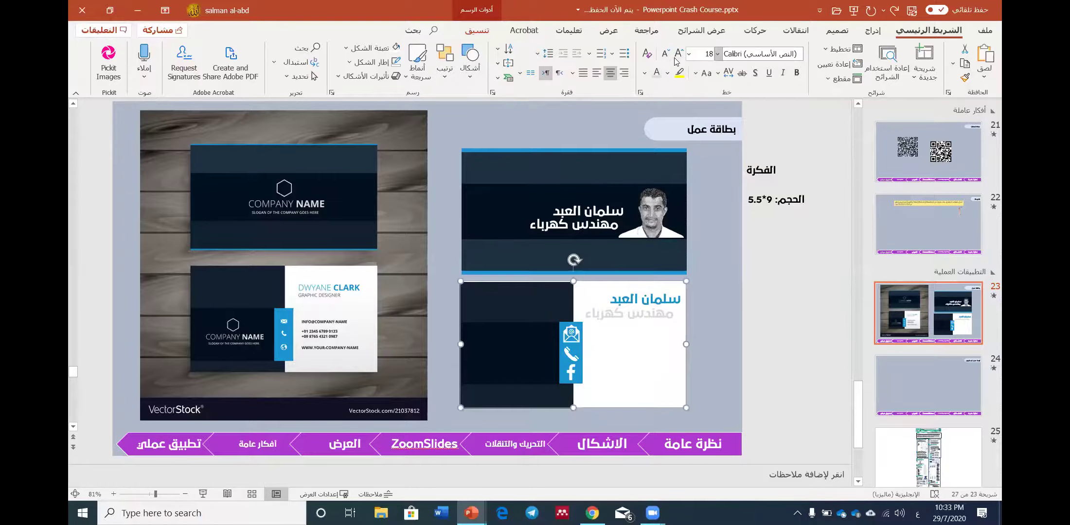
{"action": "left_click", "coordinate": [727, 288]}
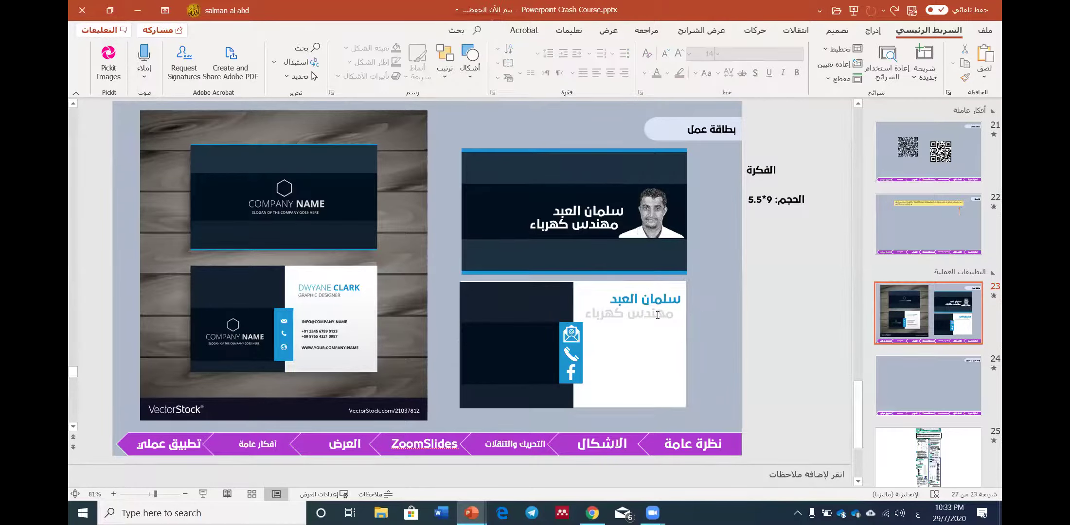
{"action": "left_click", "coordinate": [657, 315]}
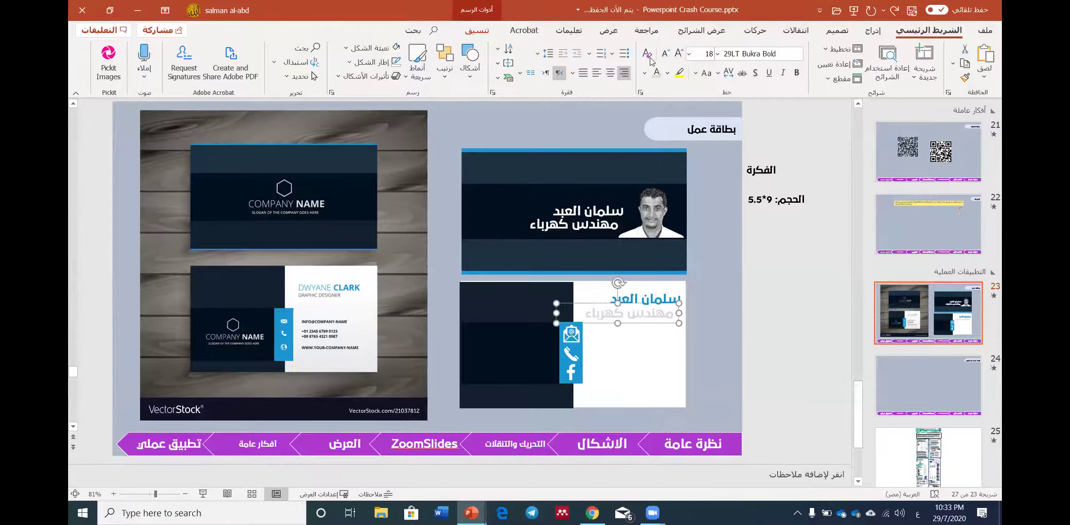
{"action": "left_click", "coordinate": [665, 53]}
{"action": "left_click", "coordinate": [666, 54]}
{"action": "left_click", "coordinate": [715, 270]}
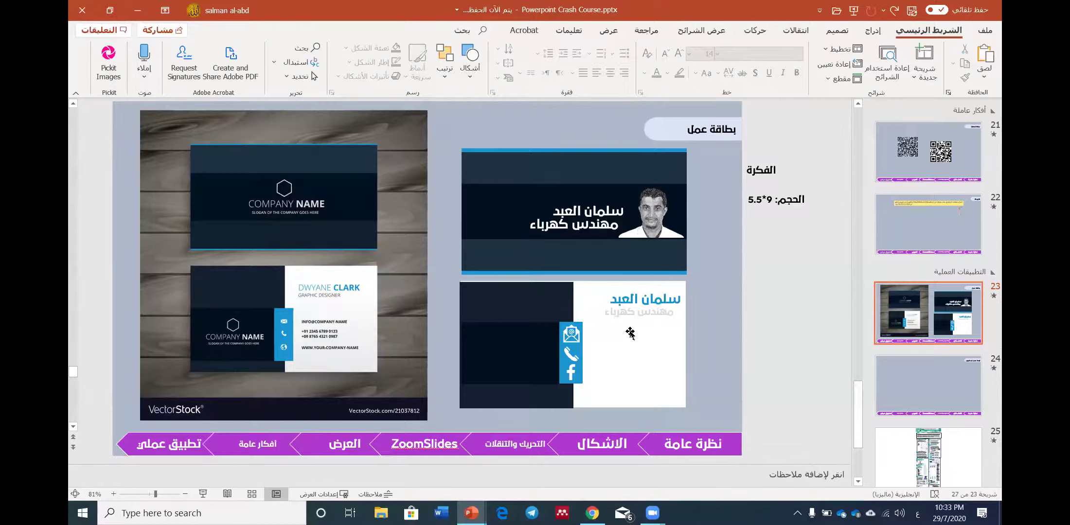
Copy the job title line beside the email and phone icons as contact lines.
{"action": "left_click", "coordinate": [656, 314]}
{"action": "left_click_drag", "start_coordinate": [647, 320], "coordinate": [626, 346]}
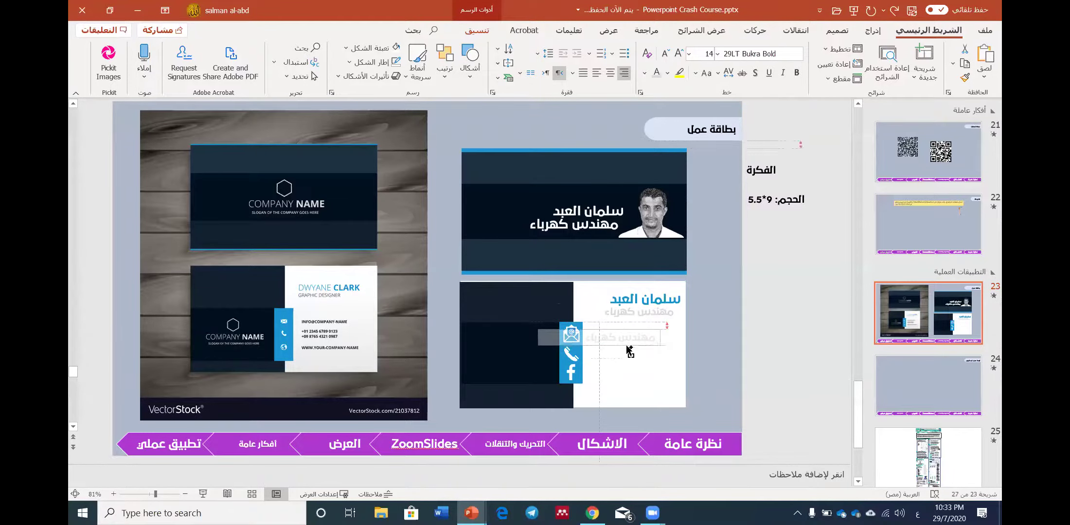
{"action": "mouse_move", "coordinate": [626, 345]}
{"action": "left_mouse_down"}
{"action": "mouse_move", "coordinate": [626, 380]}
{"action": "mouse_move", "coordinate": [676, 330]}
{"action": "left_mouse_up"}
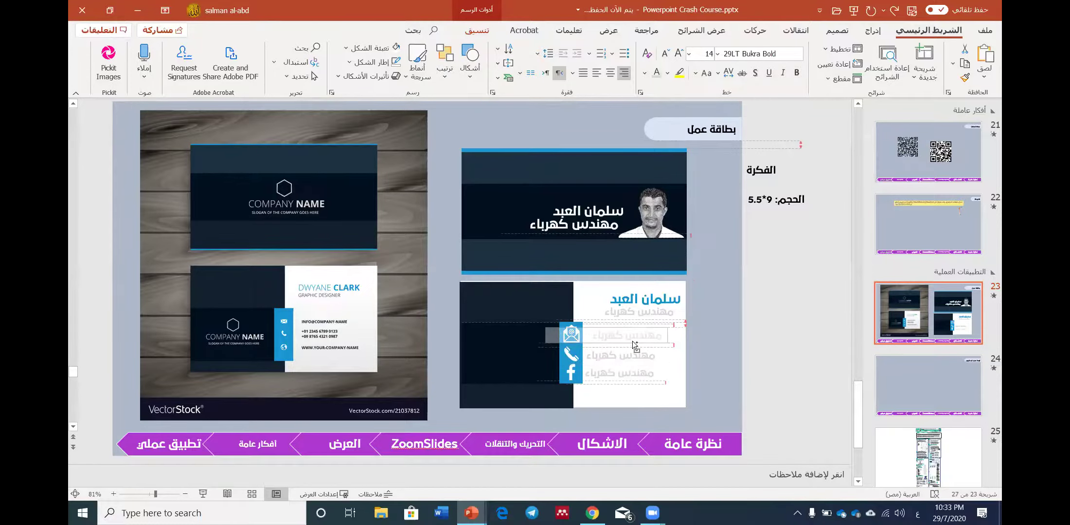
{"action": "left_click", "coordinate": [698, 314]}
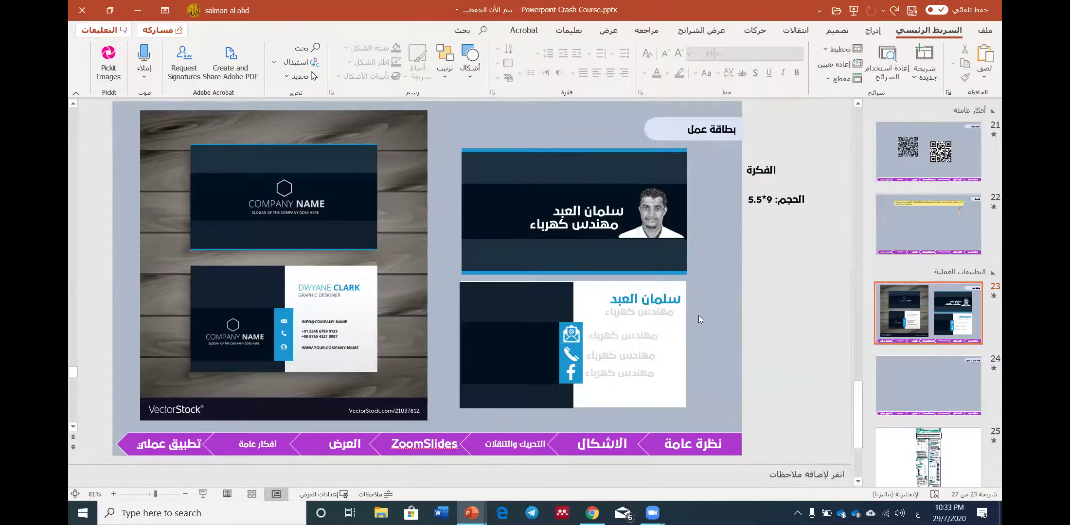
Select the card size note, then the front card picture, showing its format options.
{"action": "scroll", "coordinate": [698, 315], "scroll_direction": "down", "scroll_amount": 1}
{"action": "scroll", "coordinate": [698, 317], "scroll_direction": "up", "scroll_amount": 1}
{"action": "left_click", "coordinate": [773, 196]}
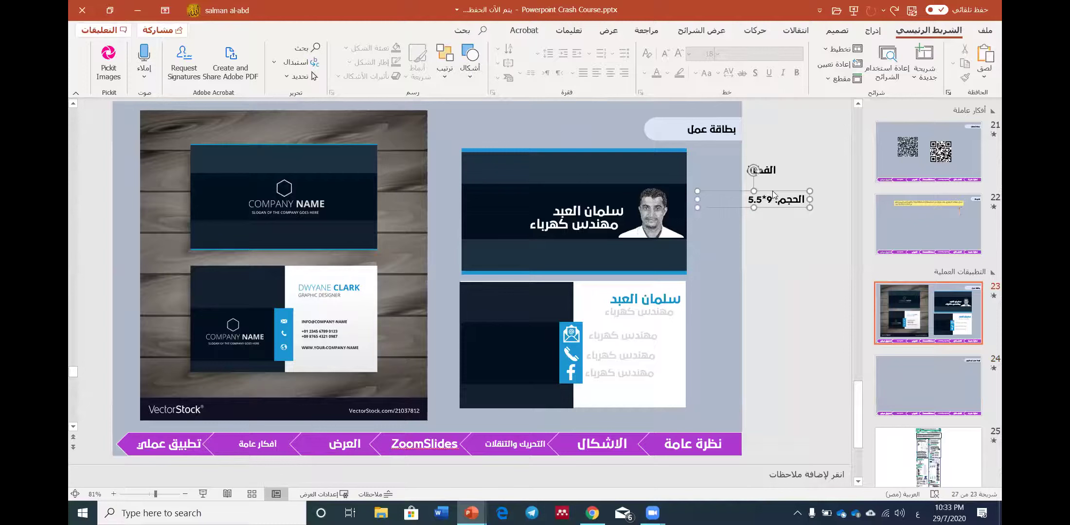
{"action": "left_click", "coordinate": [727, 275]}
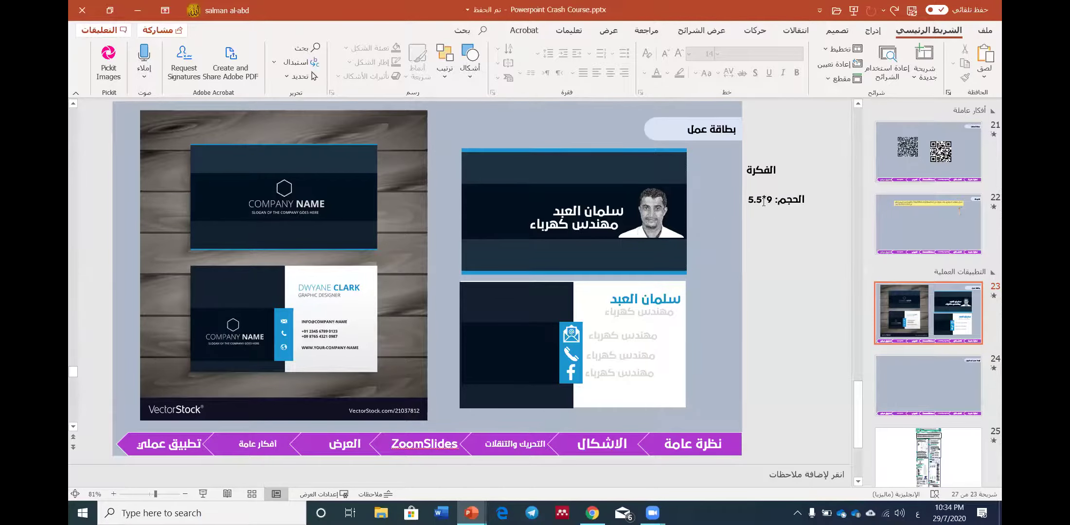
{"action": "left_click", "coordinate": [539, 160]}
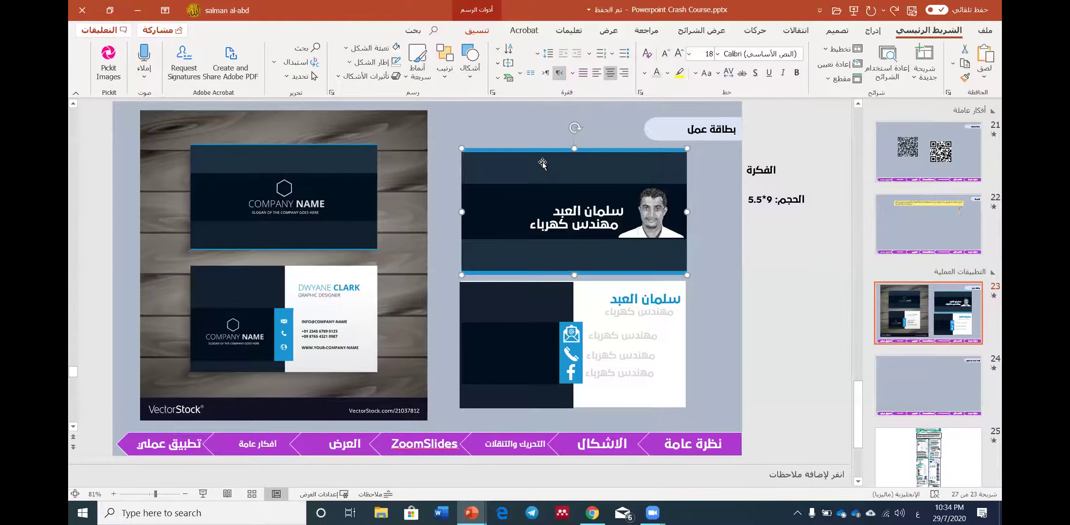
{"action": "left_click", "coordinate": [477, 30]}
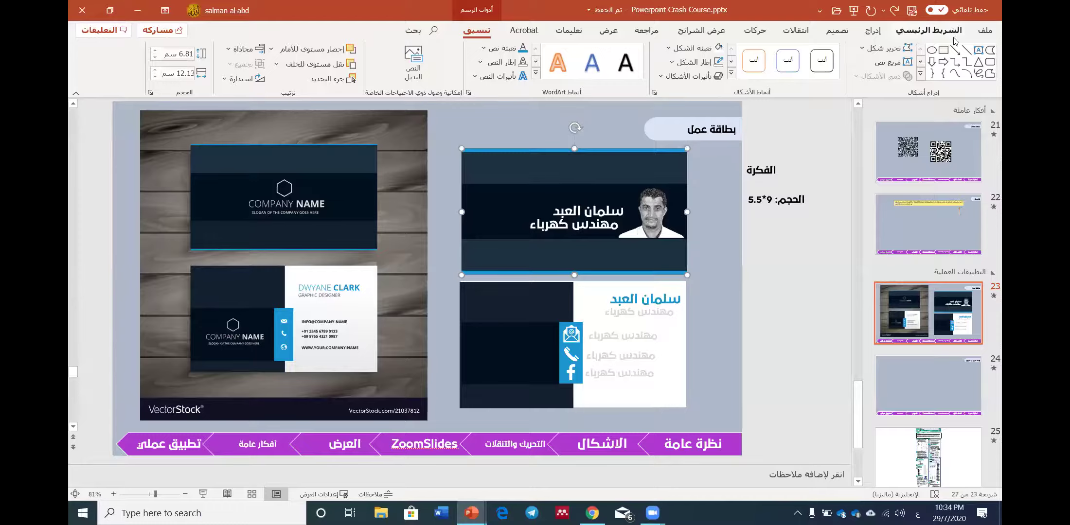
Create a new blank presentation and switch its slide to the Blank layout.
{"action": "left_click", "coordinate": [983, 35]}
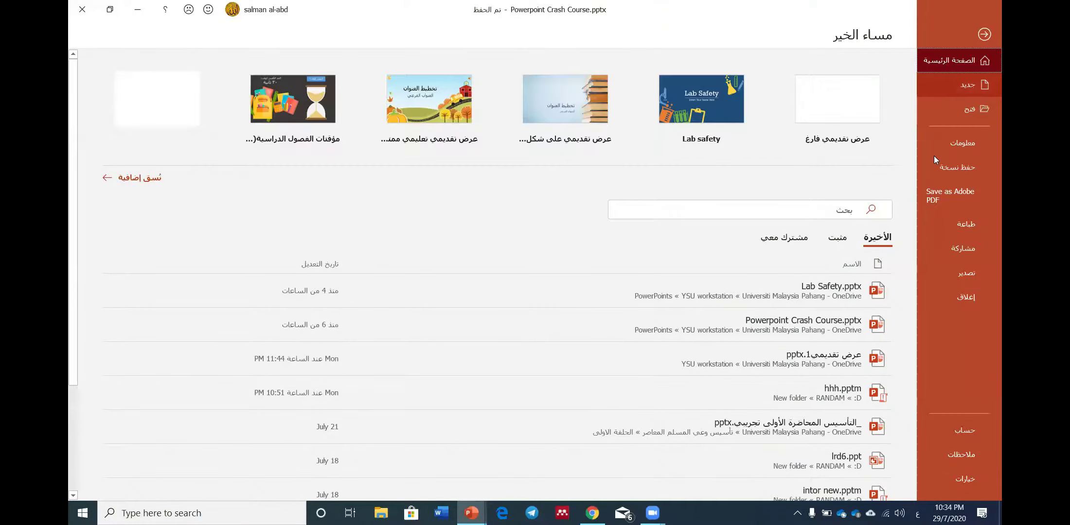
{"action": "left_click", "coordinate": [864, 116]}
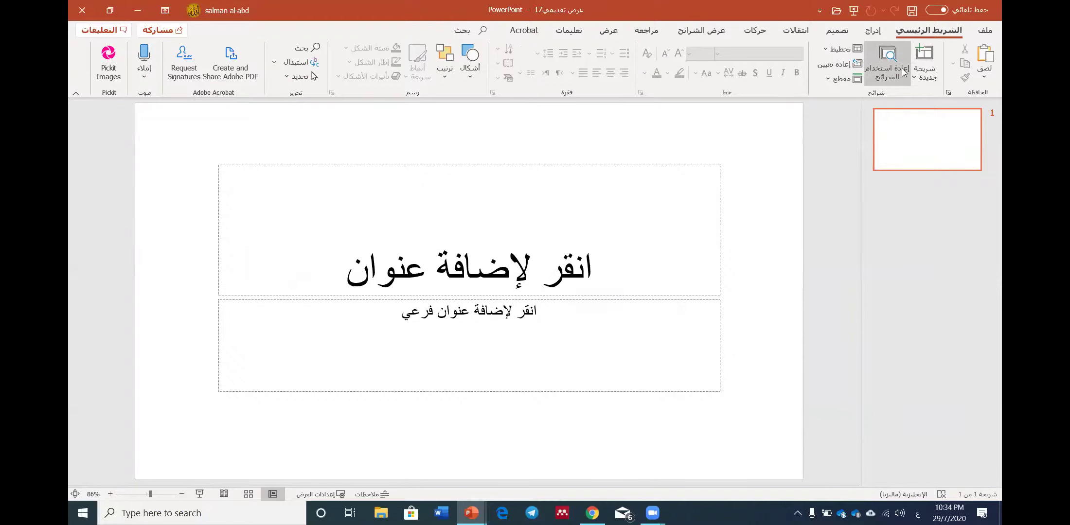
{"action": "left_click", "coordinate": [840, 49]}
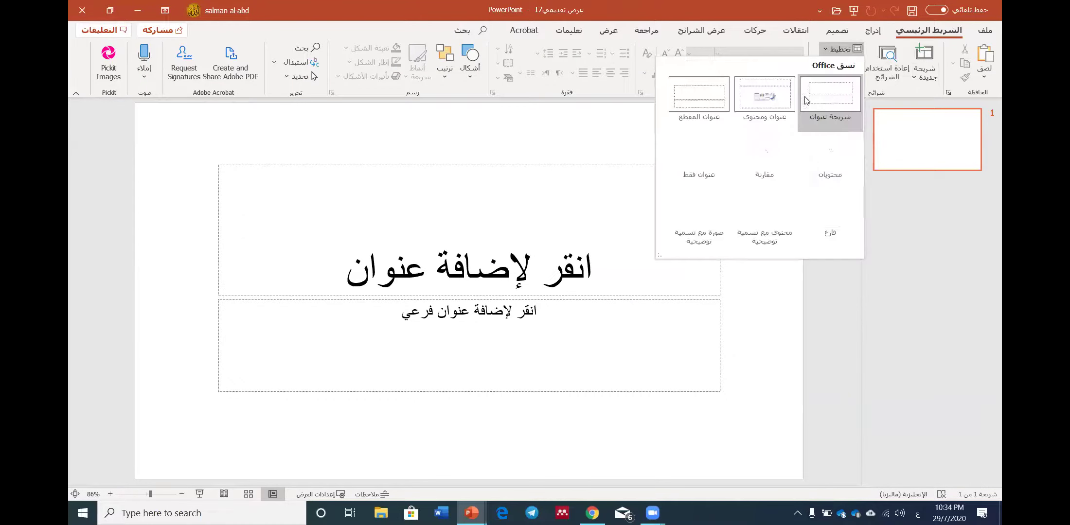
{"action": "left_click", "coordinate": [814, 220]}
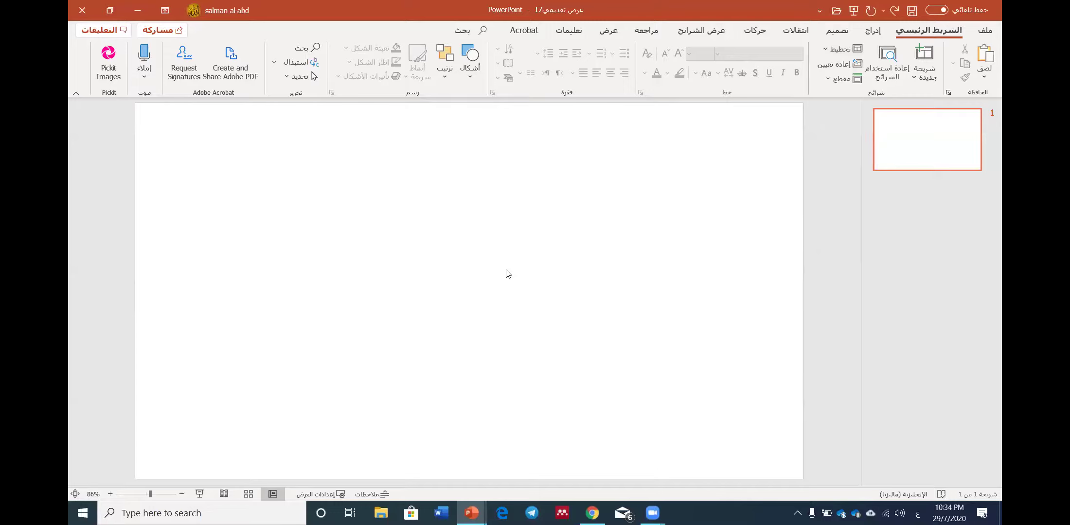
{"action": "scroll", "coordinate": [505, 274], "scroll_direction": "down", "scroll_amount": 2}
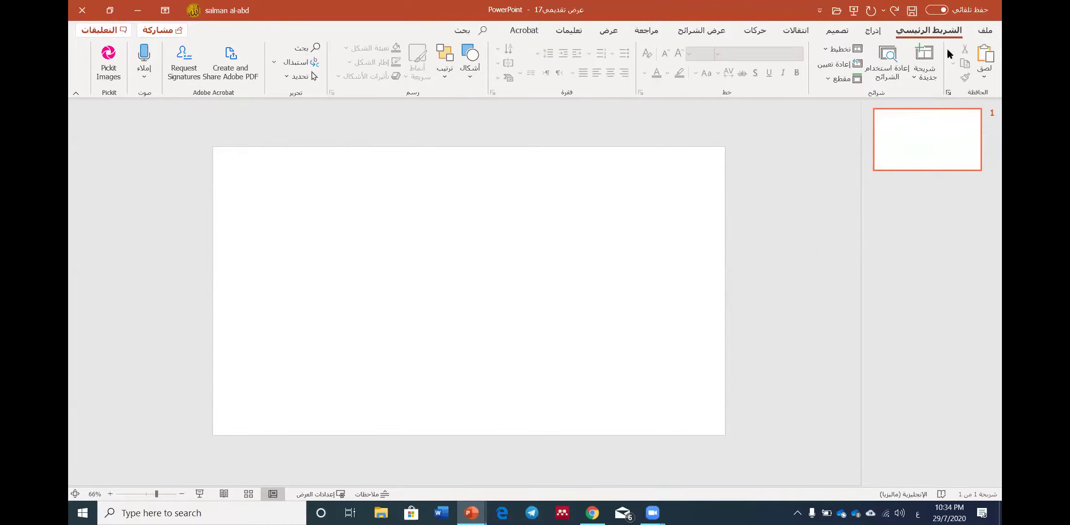
Choose Design > Custom Slide Size and enter 1.68 in the slide width field.
{"action": "left_click", "coordinate": [837, 31]}
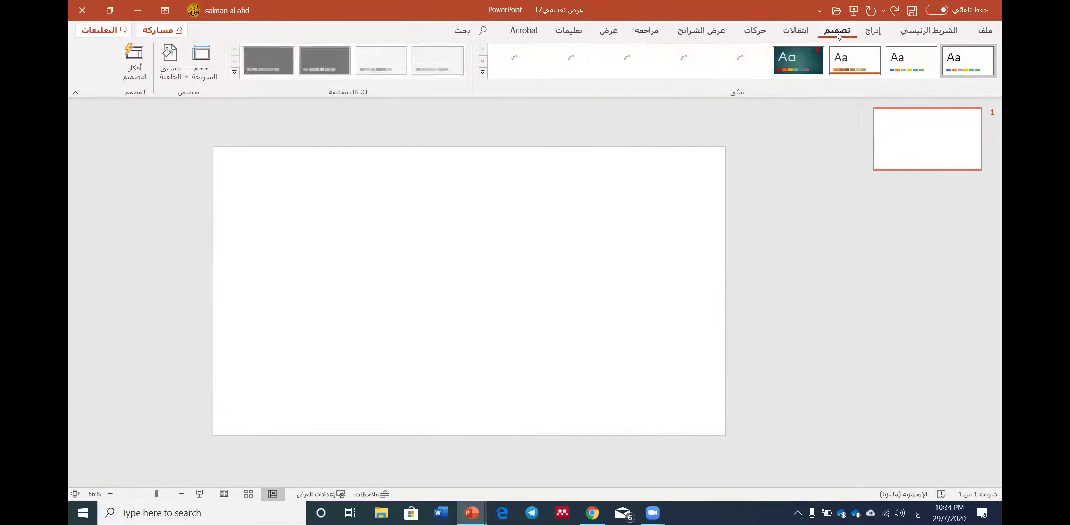
{"action": "left_click", "coordinate": [199, 63]}
{"action": "left_click", "coordinate": [166, 156]}
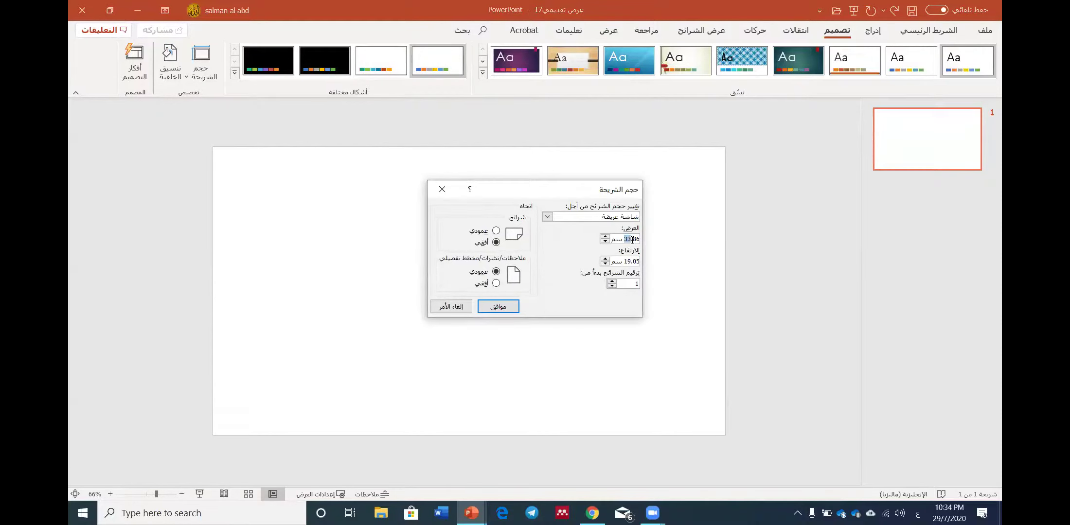
{"action": "key", "text": "alt+Tab"}
{"action": "double_click", "coordinate": [626, 238]}
{"action": "type", "text": "1.6"}
{"action": "type", "text": "8"}
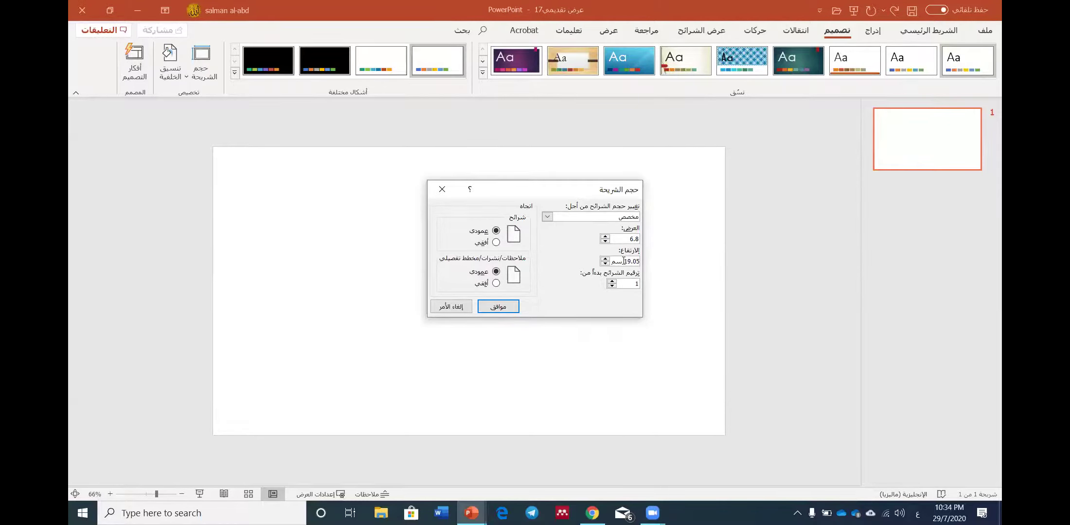
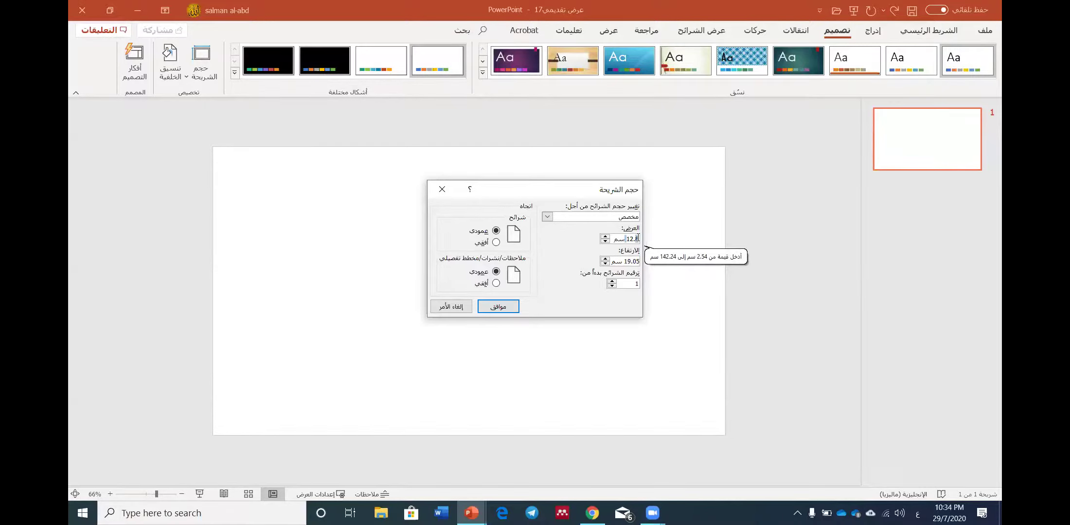
Set a custom 12.1 × 6.8 cm slide size and choose Ensure Fit to scale content.
{"action": "type", "text": "1"}
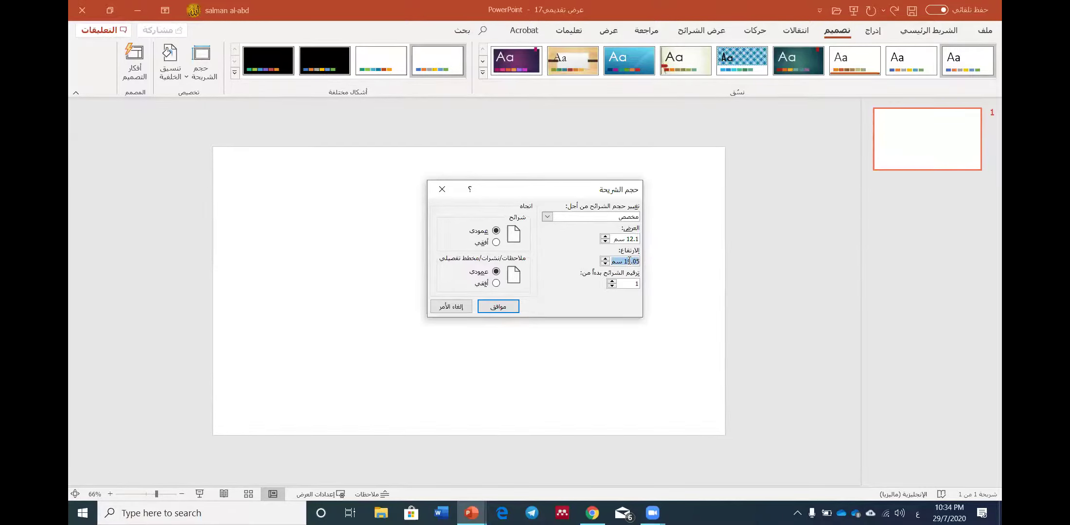
{"action": "key", "text": "BackSpace"}
{"action": "type", "text": "6.8"}
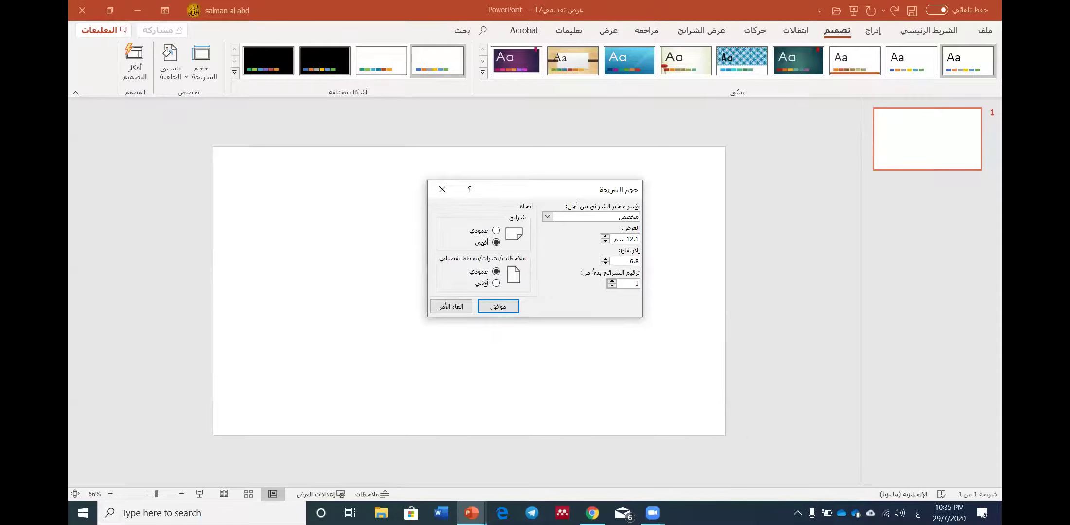
{"action": "left_click", "coordinate": [774, 348]}
{"action": "left_click", "coordinate": [503, 305]}
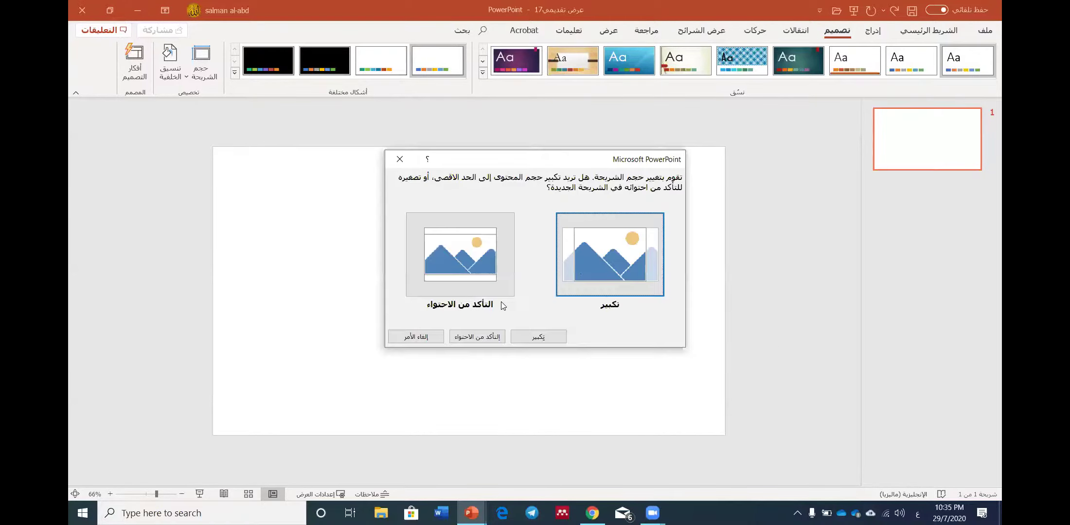
{"action": "left_click", "coordinate": [489, 340]}
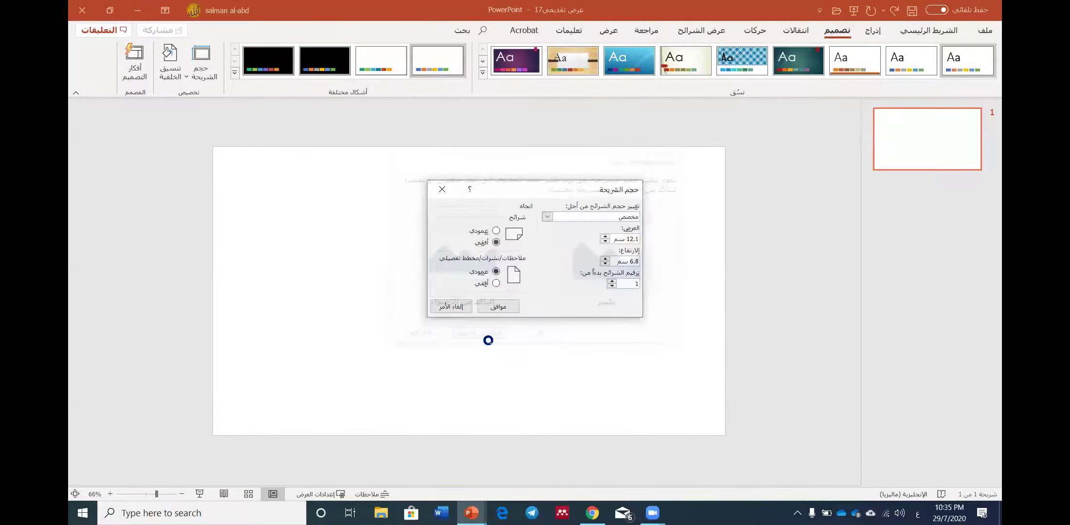
{"action": "scroll", "coordinate": [431, 320], "scroll_direction": "up", "scroll_amount": 5, "text": "ctrl"}
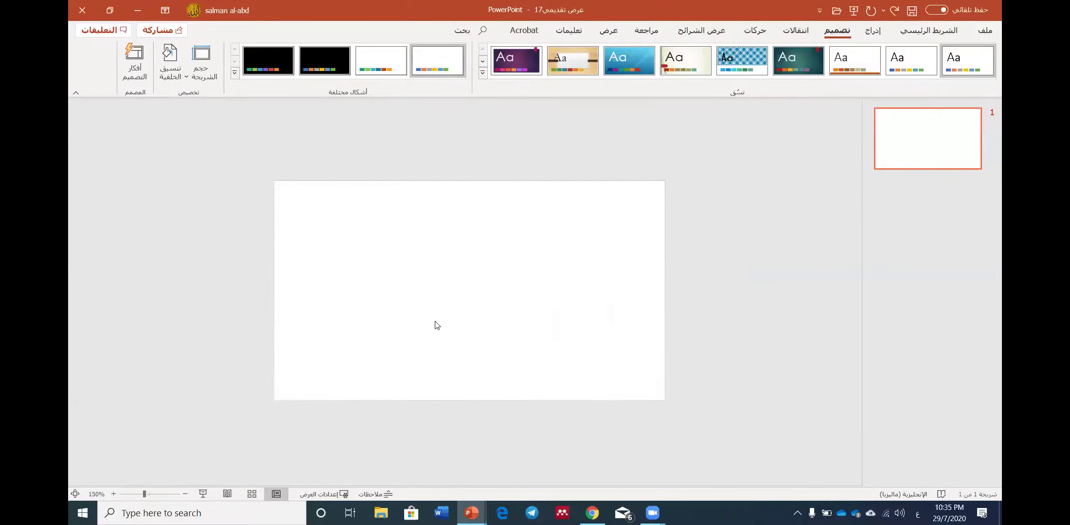
Insert a new blank slide after slide 1 of the presentation.
{"action": "right_click", "coordinate": [913, 143]}
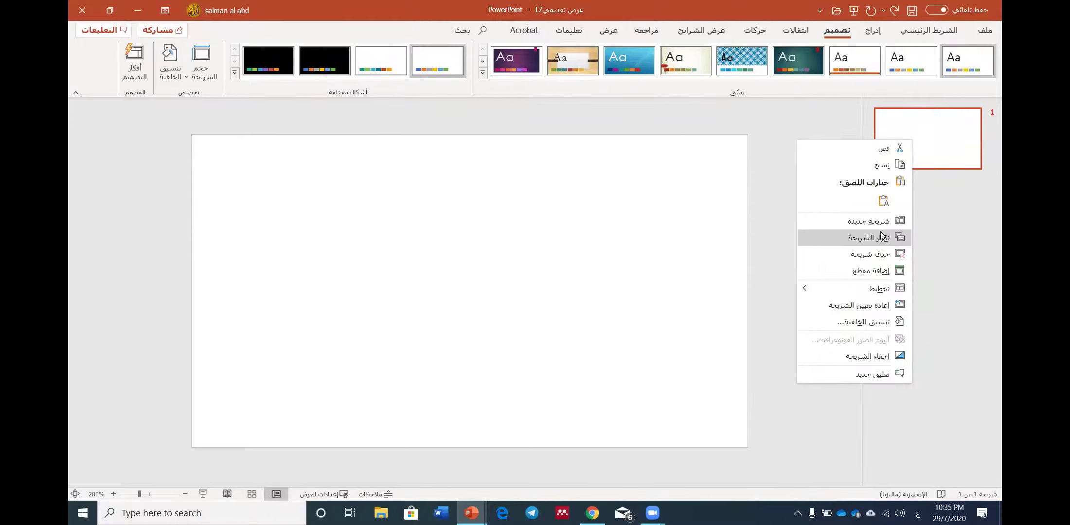
{"action": "left_click", "coordinate": [812, 229]}
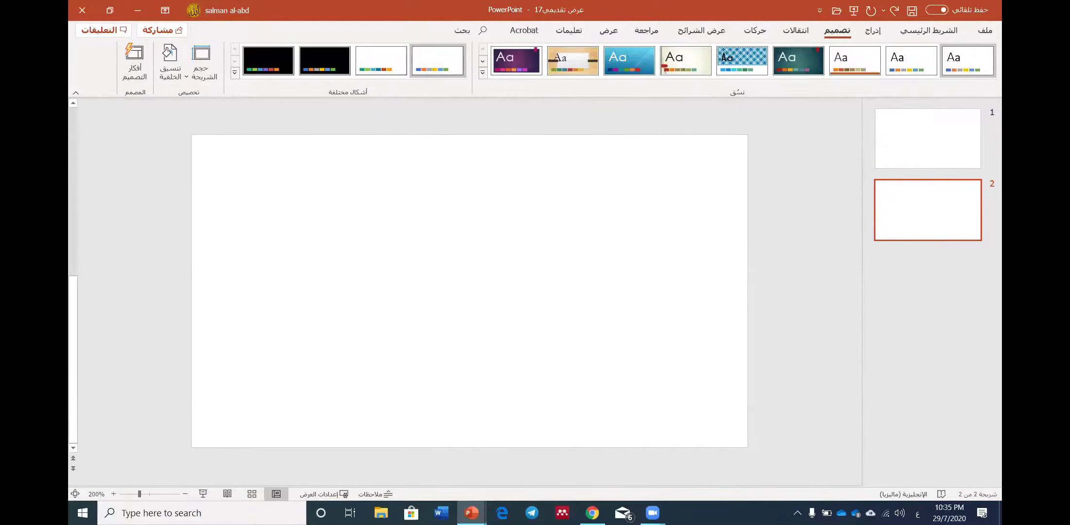
{"action": "mouse_move", "coordinate": [471, 513]}
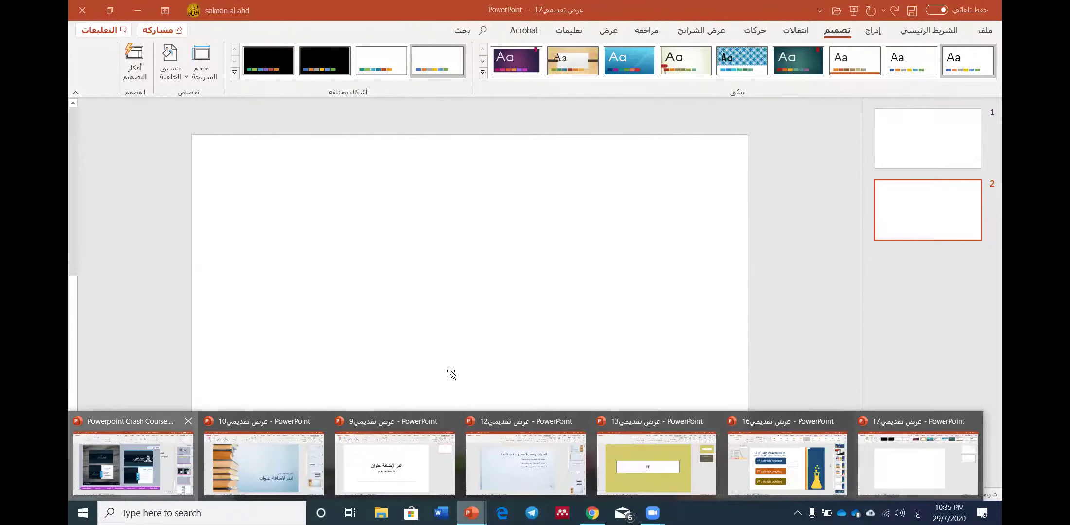
{"action": "left_click", "coordinate": [132, 461]}
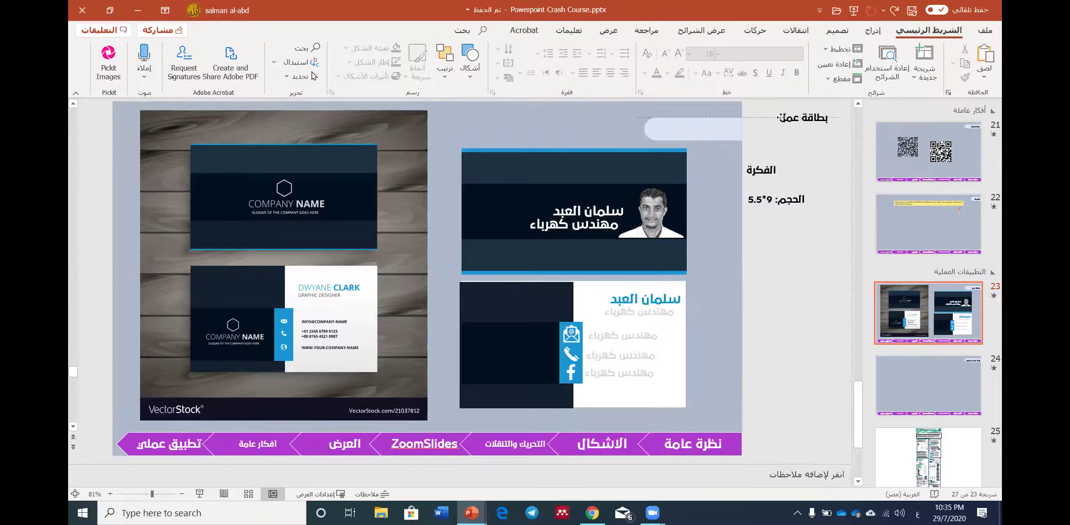
Box-select the right-hand business card shapes on Crash Course slide 23.
{"action": "left_click", "coordinate": [780, 117]}
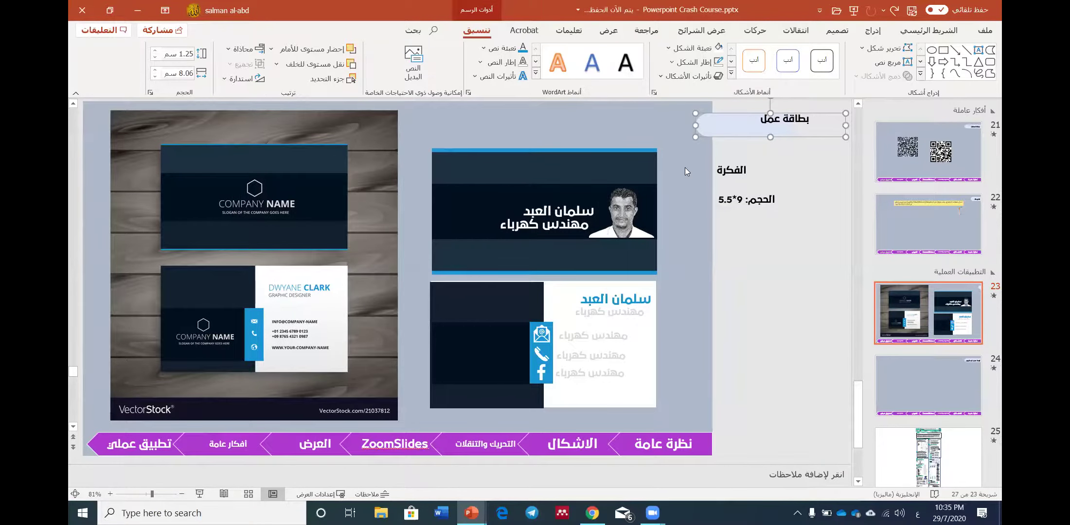
{"action": "left_click_drag", "start_coordinate": [674, 123], "coordinate": [652, 393]}
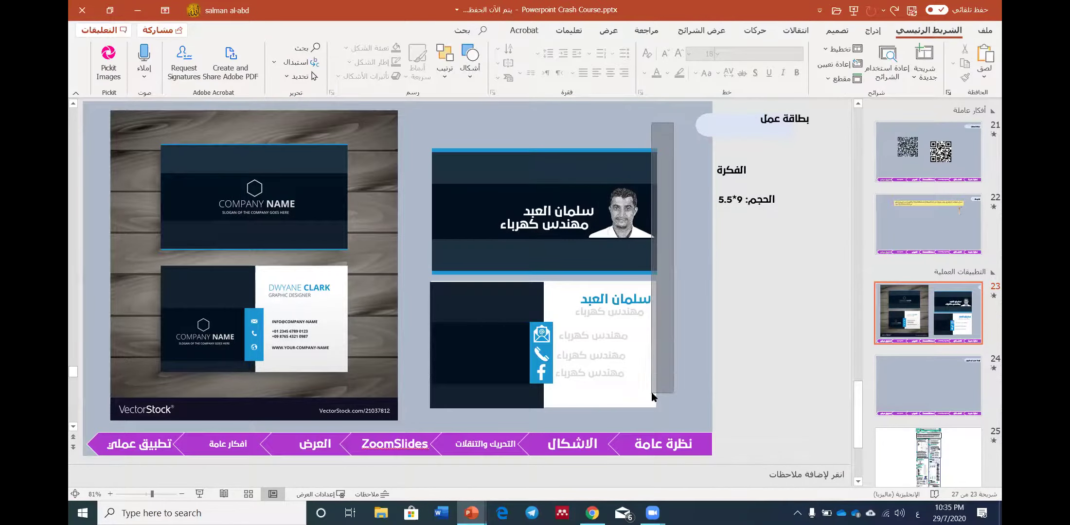
{"action": "left_click_drag", "start_coordinate": [652, 397], "coordinate": [611, 436]}
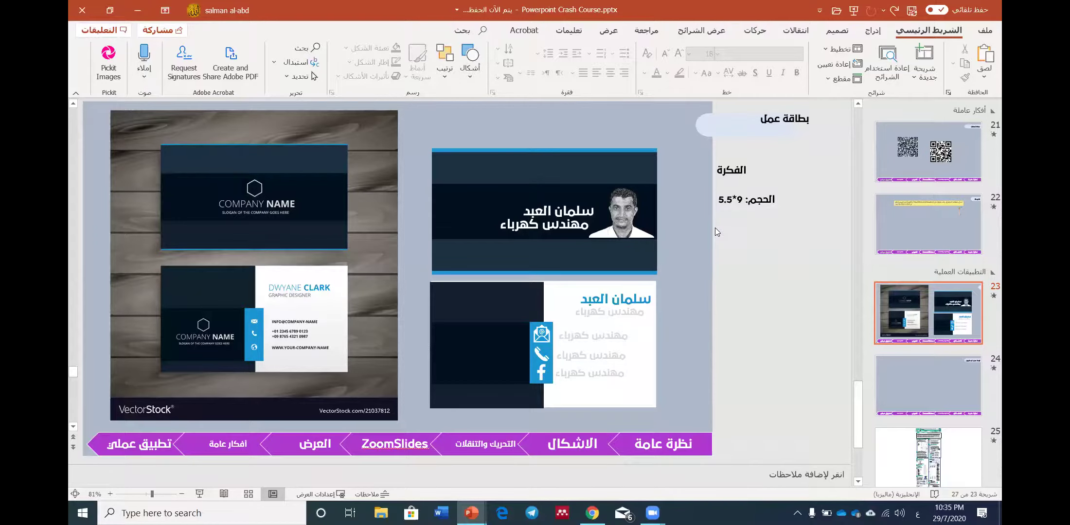
{"action": "mouse_move", "coordinate": [683, 132]}
{"action": "left_mouse_down"}
{"action": "mouse_move", "coordinate": [389, 410]}
{"action": "mouse_move", "coordinate": [394, 444]}
{"action": "left_mouse_up"}
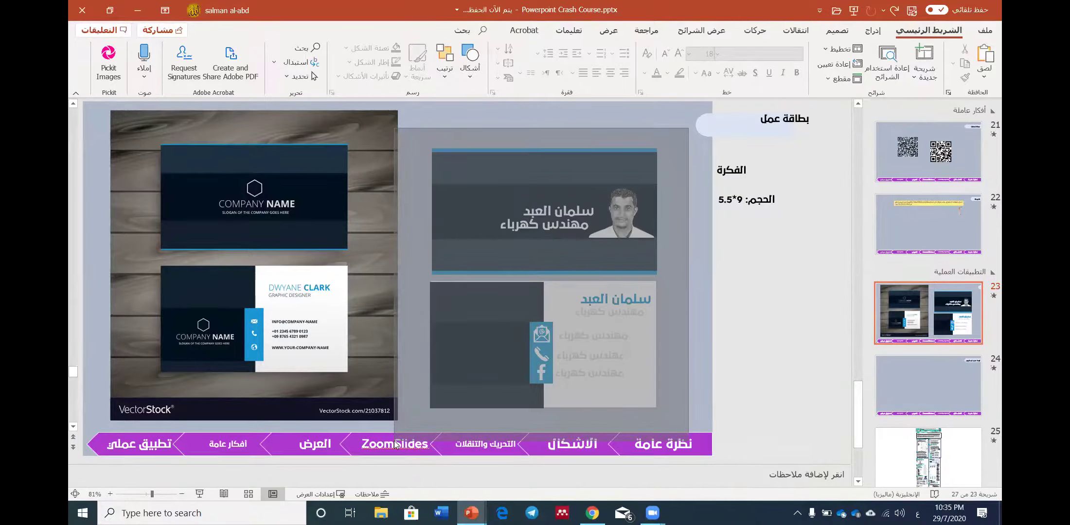
{"action": "left_click_drag", "start_coordinate": [395, 443], "coordinate": [395, 443]}
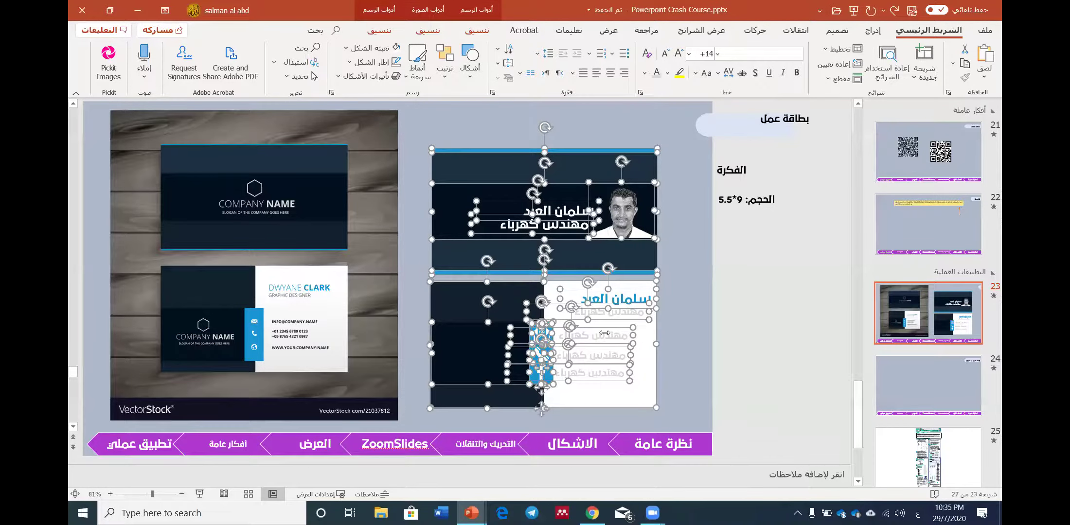
{"action": "mouse_move", "coordinate": [471, 513]}
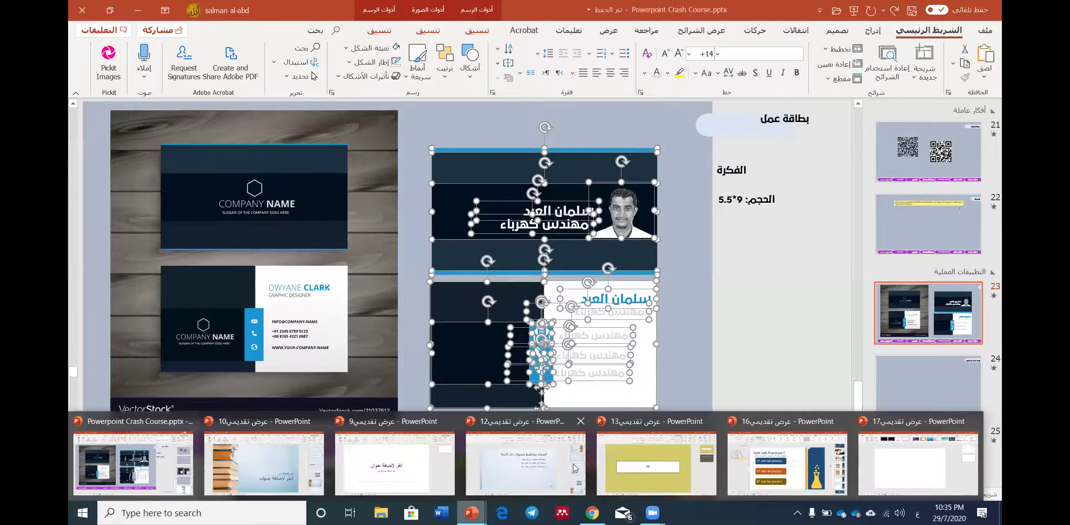
{"action": "left_click", "coordinate": [924, 443]}
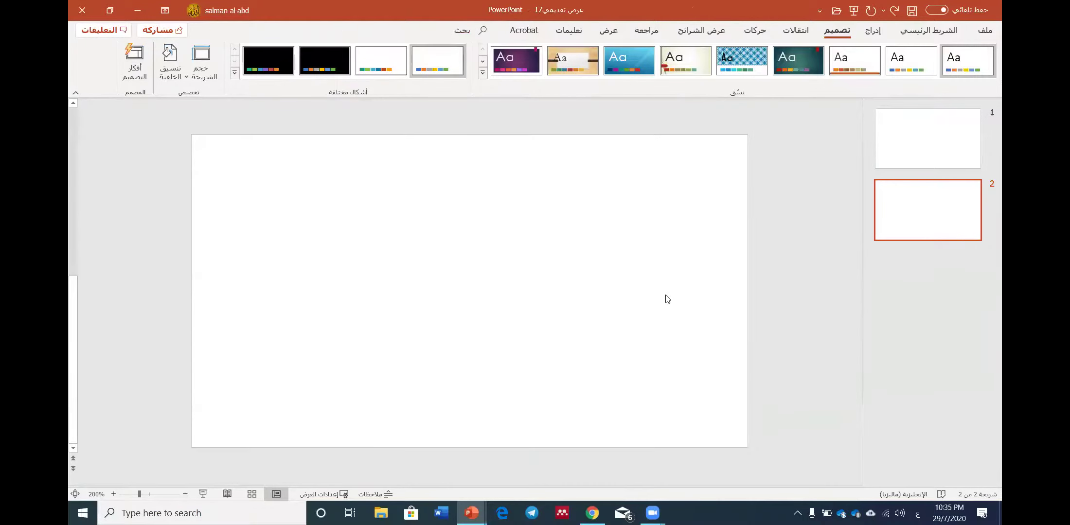
Paste the card shapes onto slide 2, group the top card and position it on the slide.
{"action": "key", "text": "ctrl+v"}
{"action": "scroll", "coordinate": [683, 281], "scroll_direction": "down", "scroll_amount": 3}
{"action": "scroll", "coordinate": [683, 285], "scroll_direction": "down", "scroll_amount": 2}
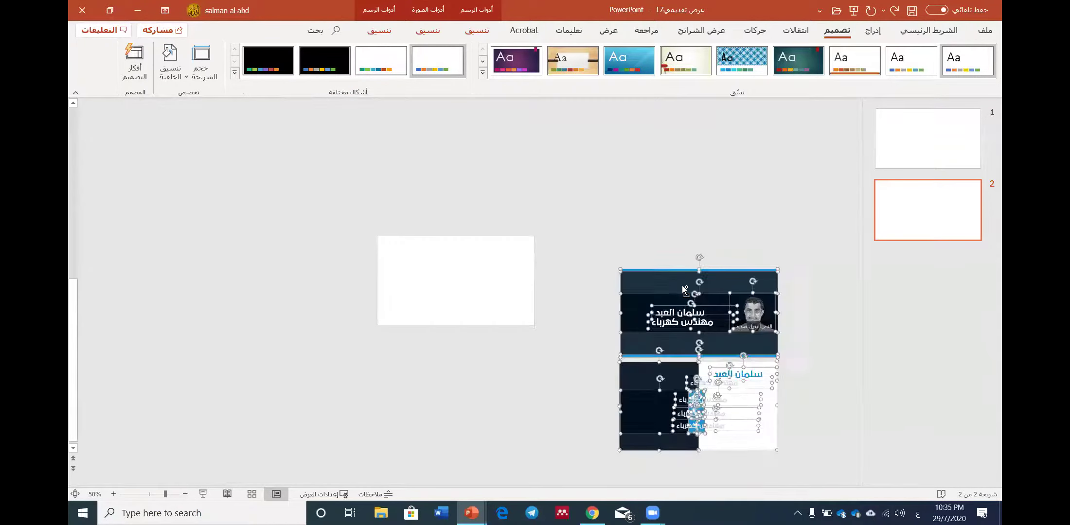
{"action": "left_click", "coordinate": [787, 303]}
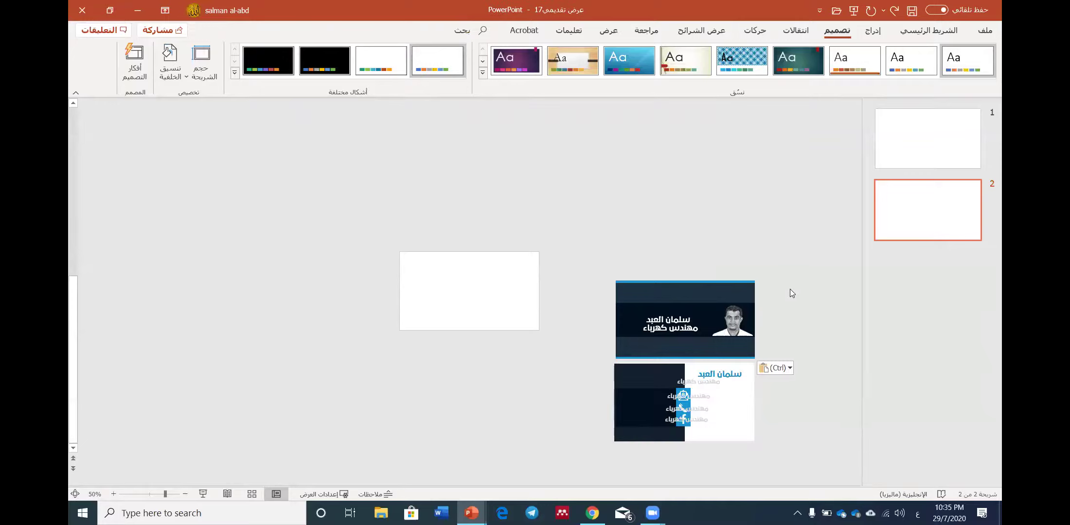
{"action": "left_click_drag", "start_coordinate": [791, 255], "coordinate": [597, 363]}
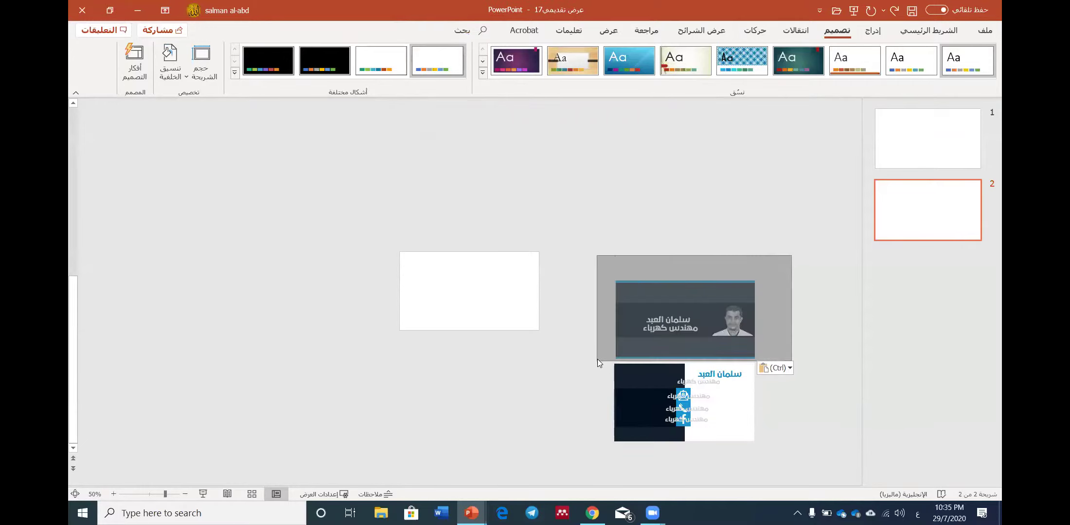
{"action": "mouse_move", "coordinate": [635, 277]}
{"action": "left_mouse_down"}
{"action": "mouse_move", "coordinate": [583, 254]}
{"action": "mouse_move", "coordinate": [433, 262]}
{"action": "left_mouse_up"}
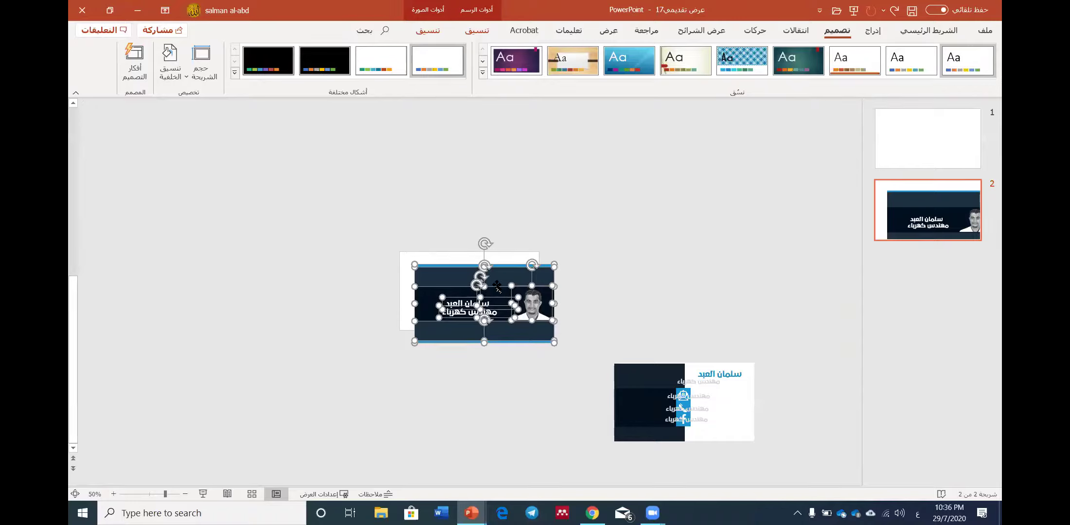
{"action": "right_click", "coordinate": [496, 285]}
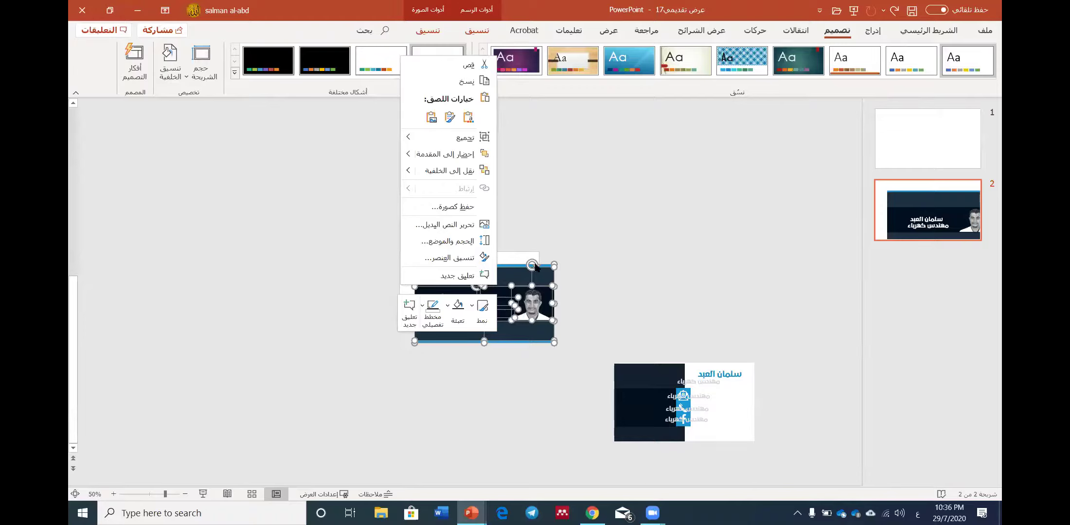
{"action": "mouse_move", "coordinate": [451, 136]}
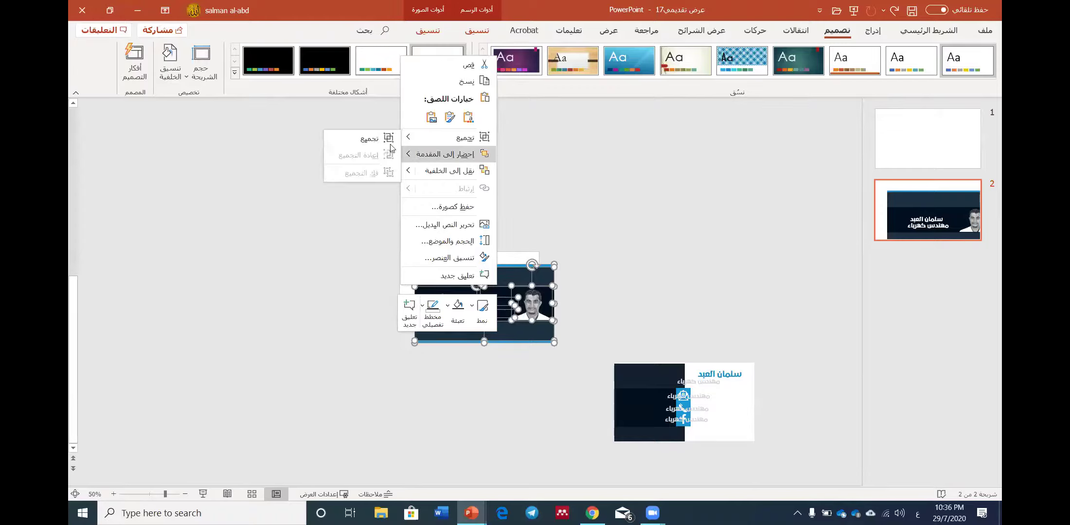
{"action": "left_click", "coordinate": [384, 139]}
{"action": "left_click_drag", "start_coordinate": [505, 311], "coordinate": [490, 297]}
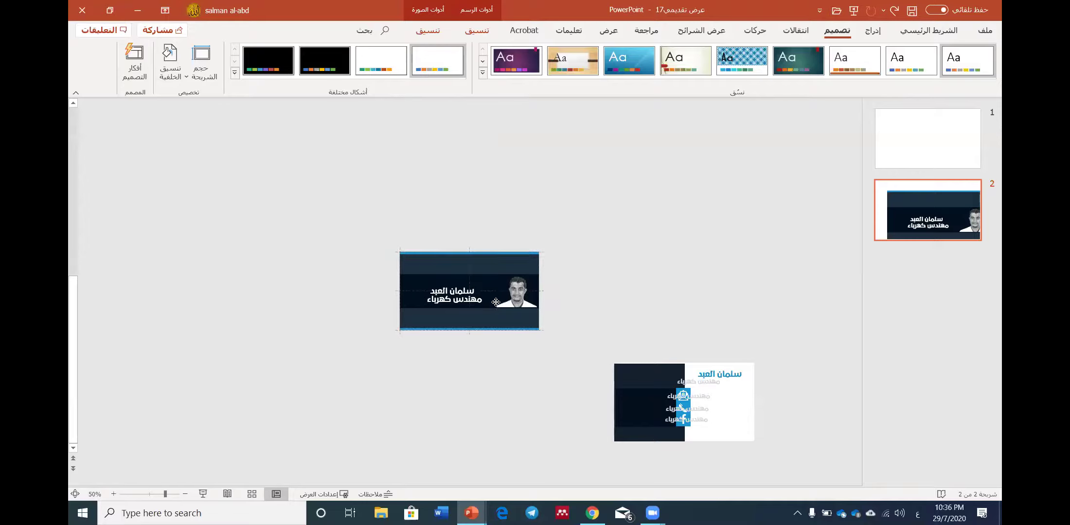
{"action": "left_click", "coordinate": [708, 367]}
In the Crash Course deck, select the lower card's shapes and group them with Ctrl+G.
{"action": "left_click", "coordinate": [703, 399]}
{"action": "scroll", "coordinate": [703, 402], "scroll_direction": "up", "scroll_amount": 5, "text": "ctrl"}
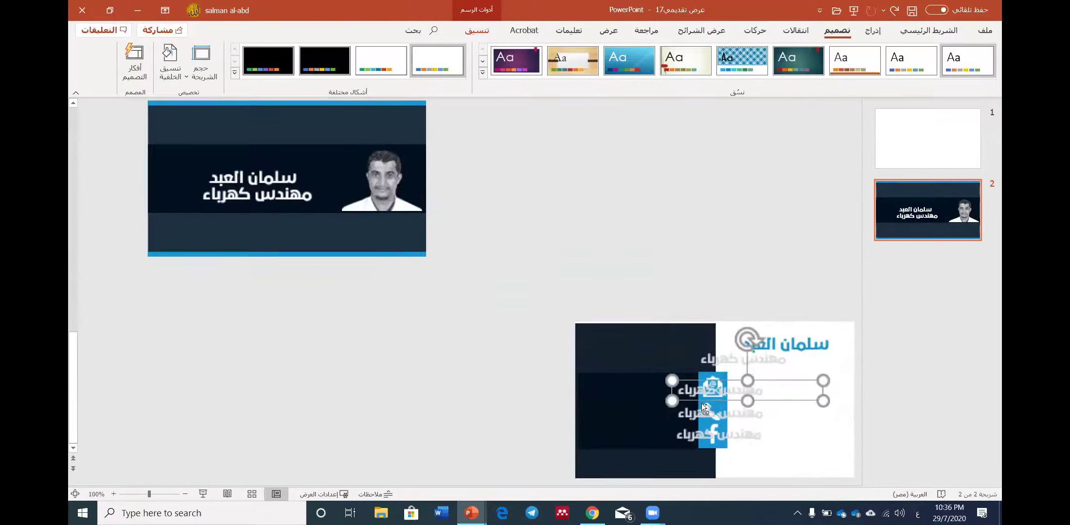
{"action": "key", "text": "alt+Tab"}
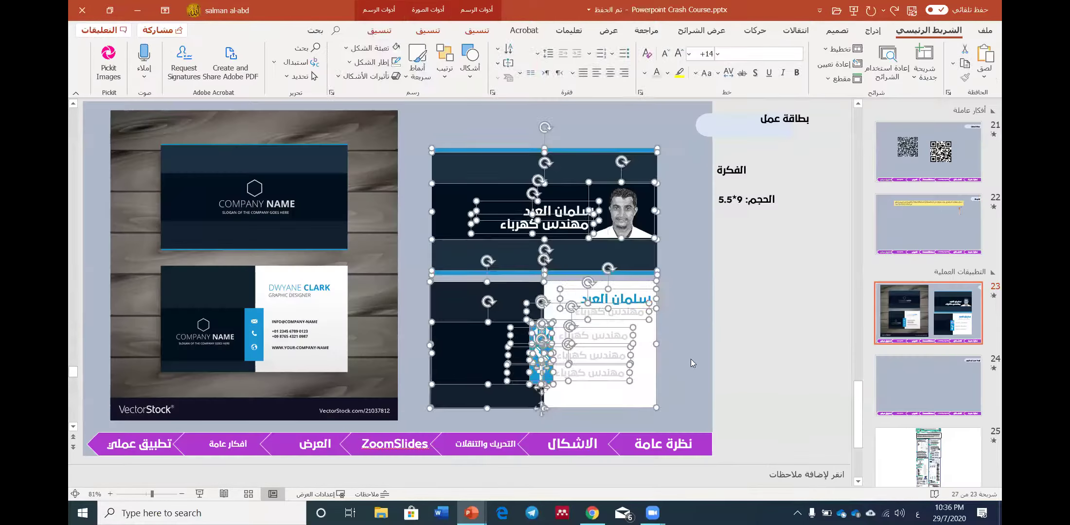
{"action": "left_click", "coordinate": [690, 362]}
{"action": "left_click_drag", "start_coordinate": [706, 256], "coordinate": [409, 441]}
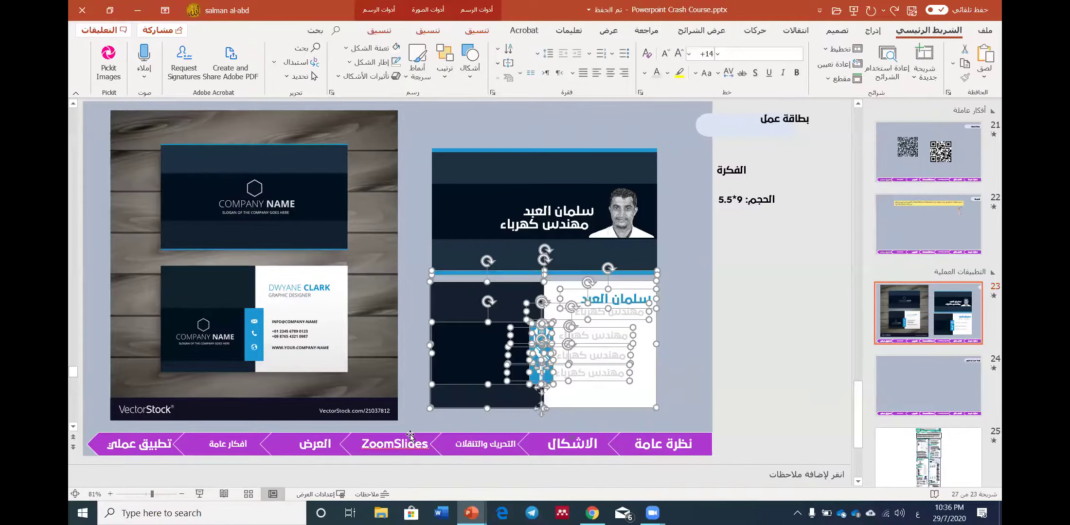
{"action": "key", "text": "ctrl+g"}
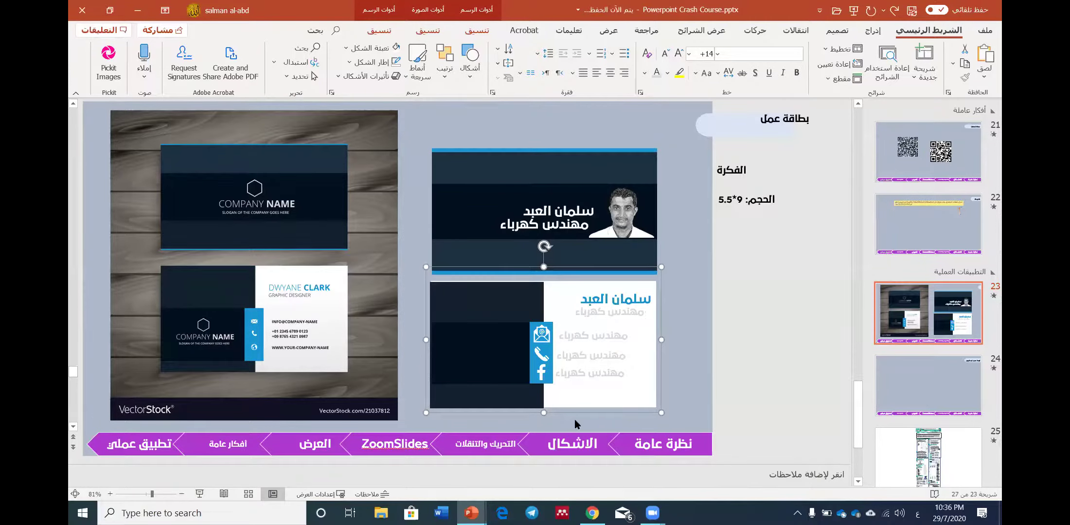
{"action": "mouse_move", "coordinate": [471, 512]}
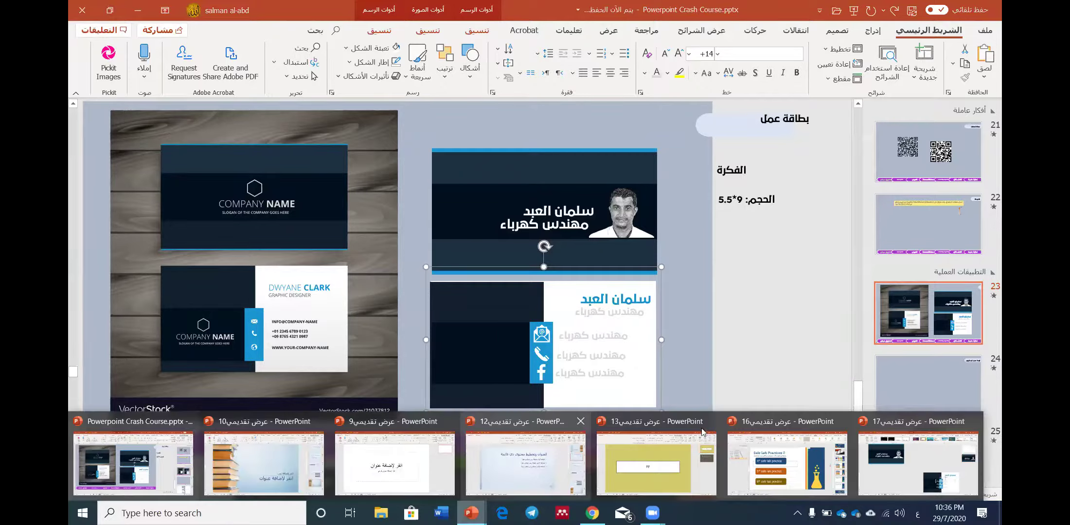
{"action": "left_click", "coordinate": [889, 470]}
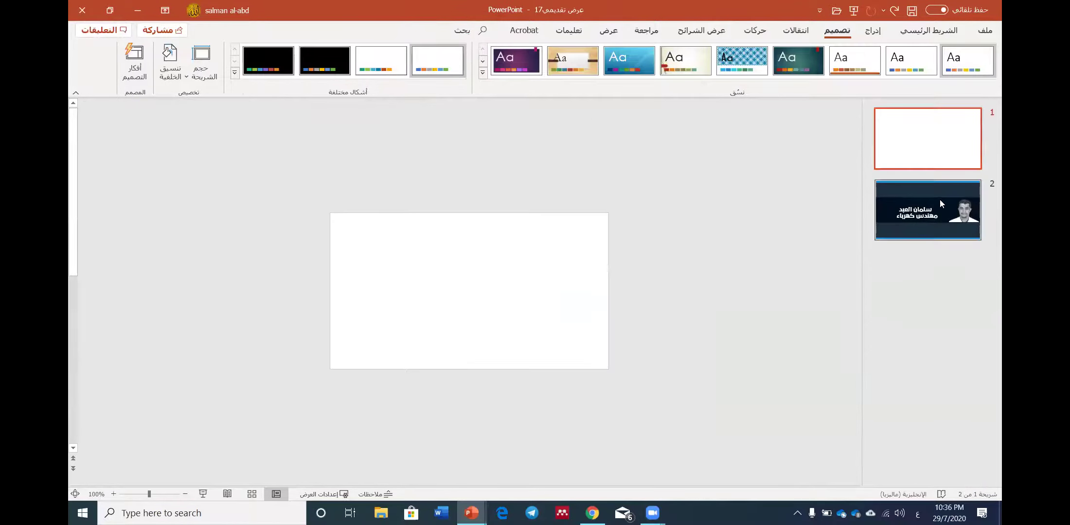
Move the front-card slide first, then paste the card back onto slide 2 and align it.
{"action": "left_click_drag", "start_coordinate": [939, 199], "coordinate": [943, 128]}
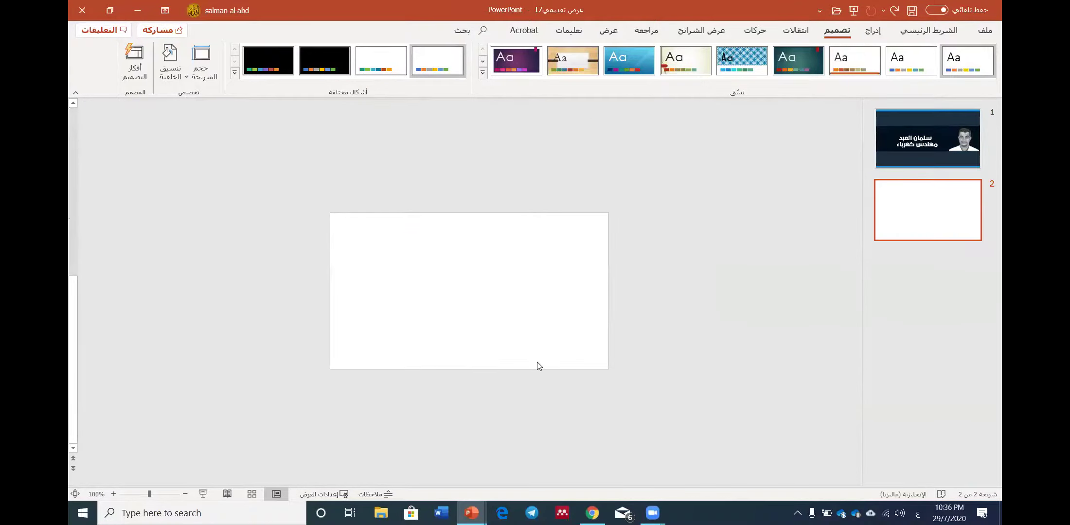
{"action": "key", "text": "ctrl+v"}
{"action": "left_click_drag", "start_coordinate": [692, 317], "coordinate": [519, 239]}
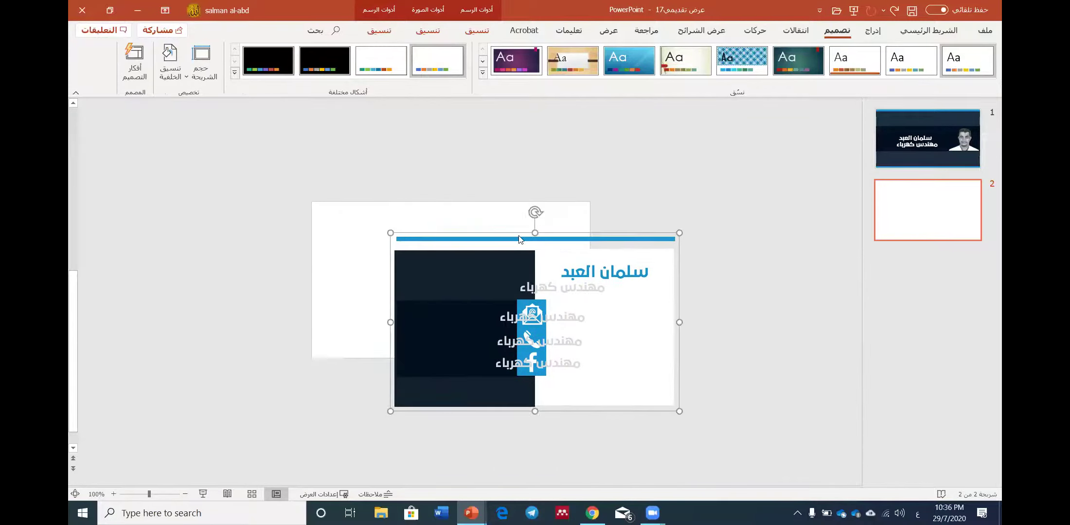
{"action": "left_click", "coordinate": [537, 282]}
{"action": "left_click", "coordinate": [530, 241]}
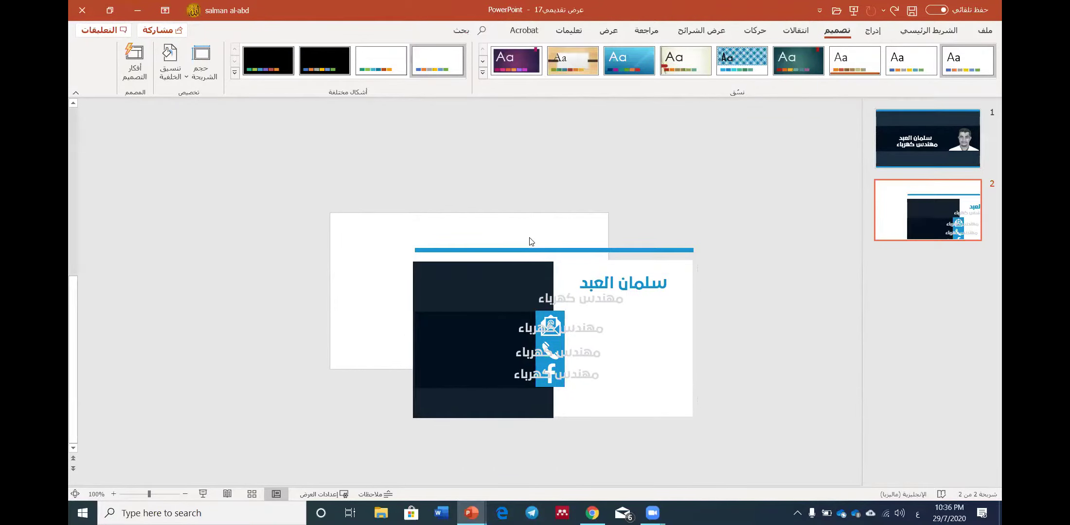
{"action": "left_click_drag", "start_coordinate": [529, 249], "coordinate": [446, 215]}
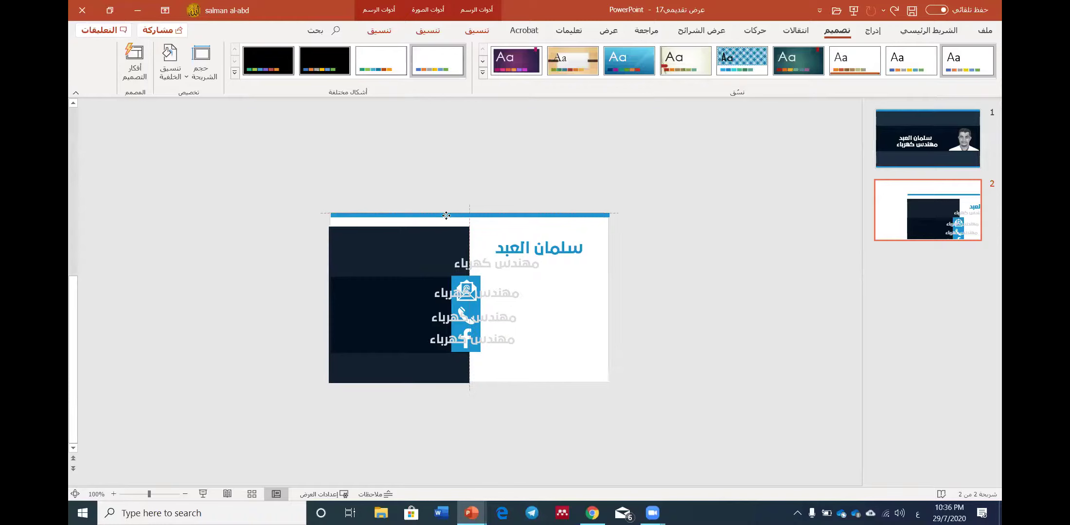
{"action": "left_click_drag", "start_coordinate": [445, 215], "coordinate": [447, 208]}
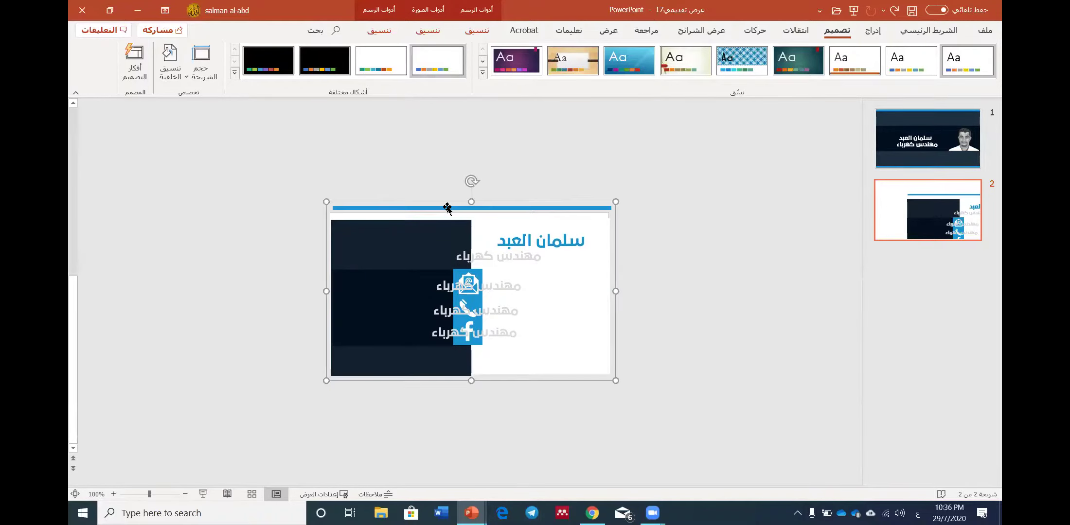
Delete the blue line from the top of the card back.
{"action": "key", "text": "alt+Tab"}
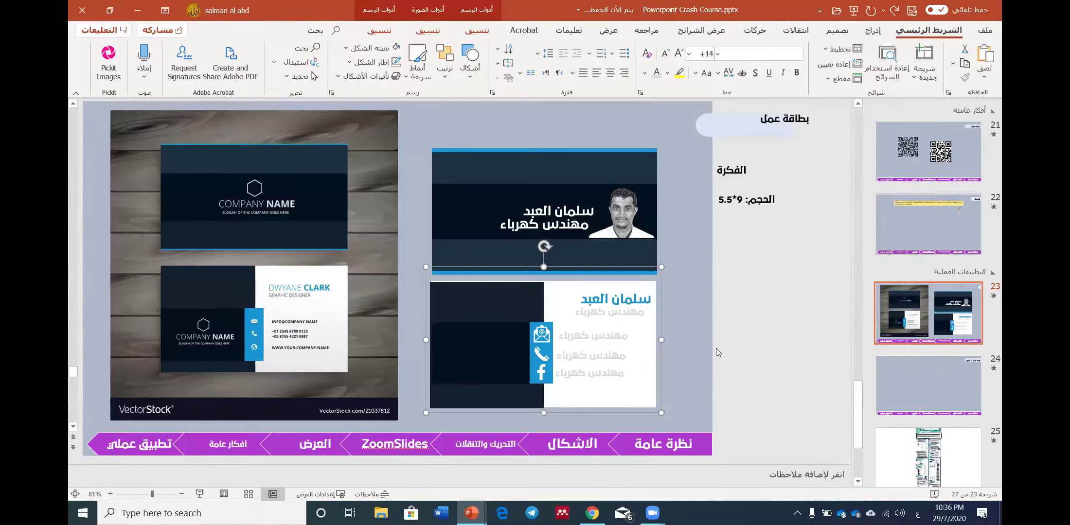
{"action": "key", "text": "alt+Tab"}
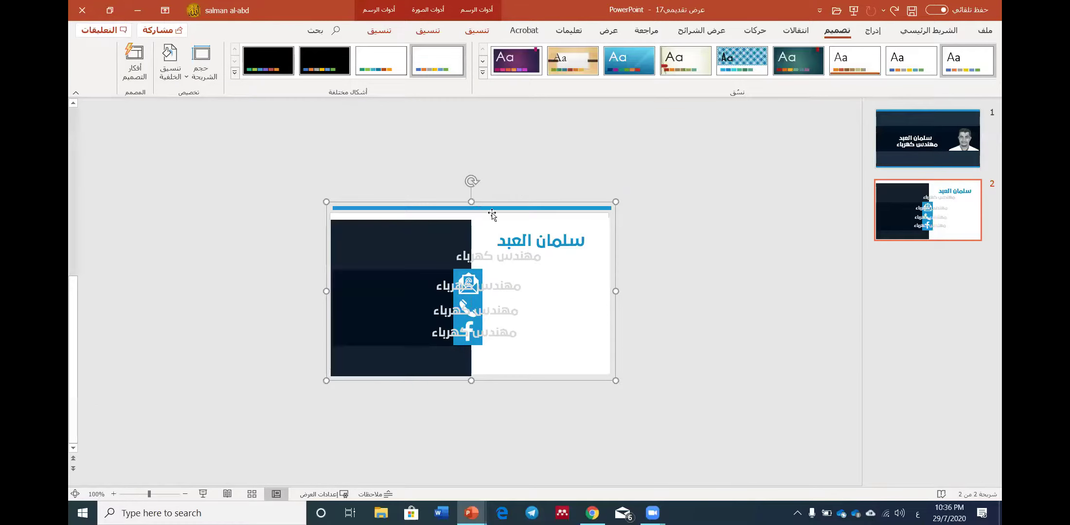
{"action": "right_click", "coordinate": [524, 206]}
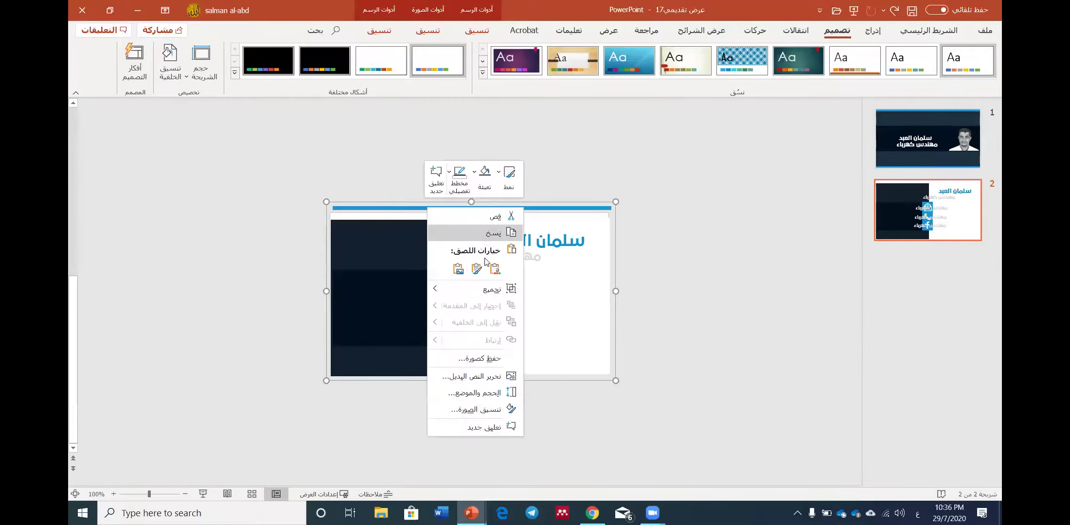
{"action": "mouse_move", "coordinate": [477, 288]}
{"action": "left_click", "coordinate": [400, 180]}
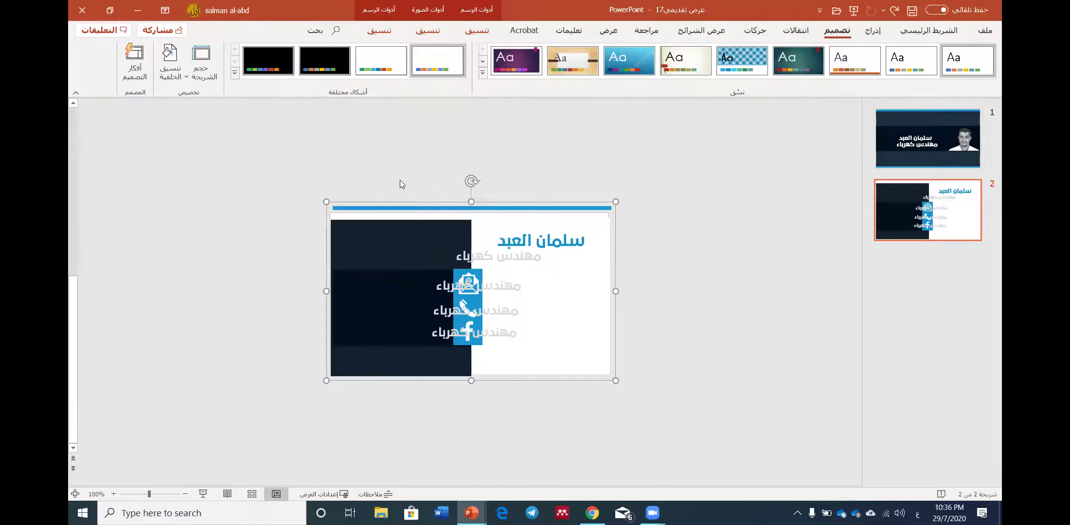
{"action": "left_click", "coordinate": [415, 208]}
{"action": "key", "text": "Delete"}
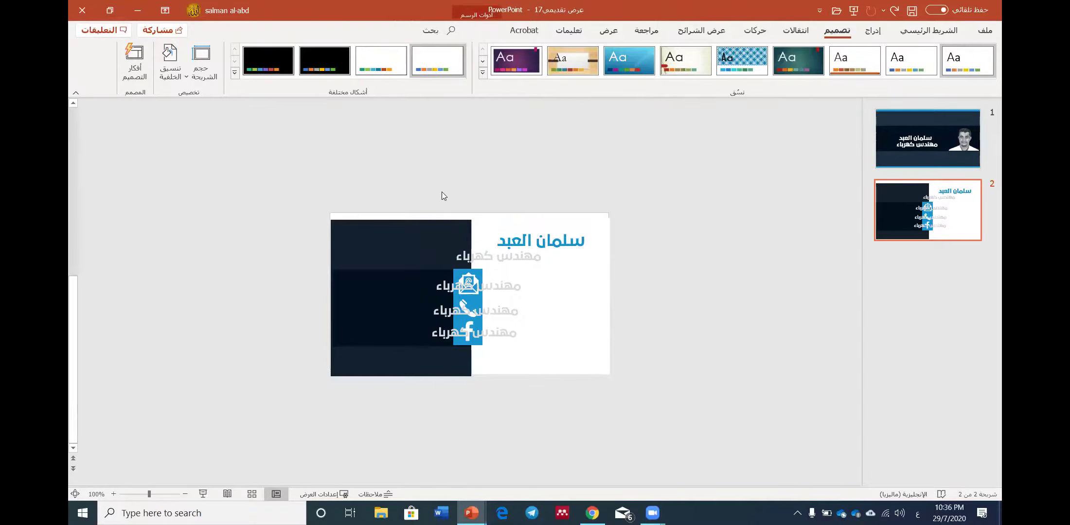
Group all slide objects, nudge them up, and extend the dark rectangle's top edge.
{"action": "key", "text": "ctrl+a"}
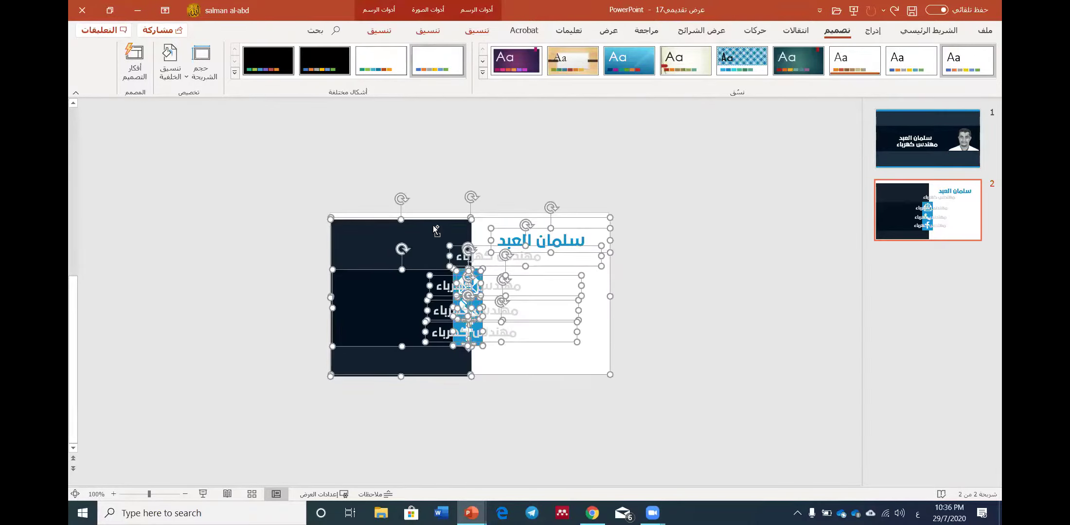
{"action": "key", "text": "ctrl+g"}
{"action": "left_click_drag", "start_coordinate": [498, 338], "coordinate": [497, 332]}
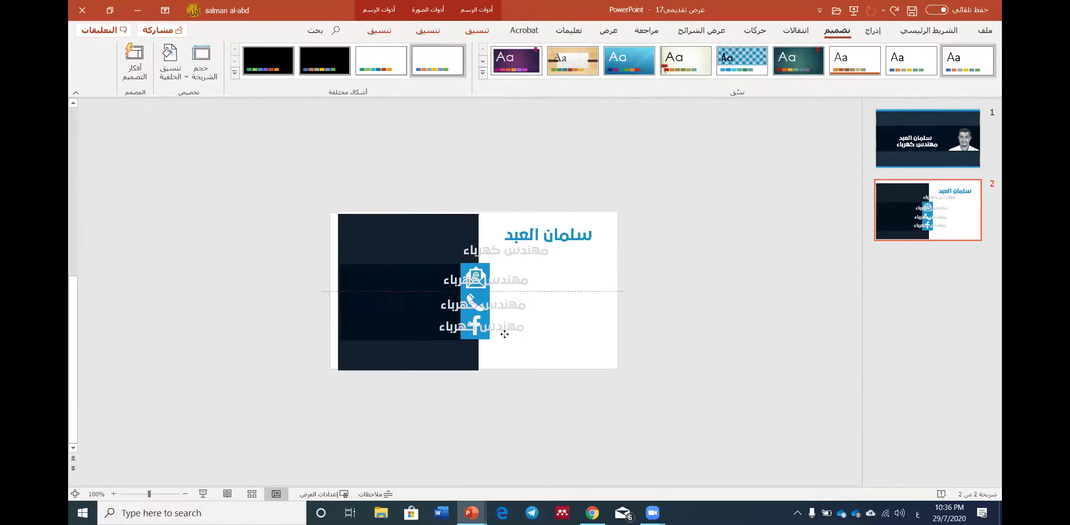
{"action": "left_click", "coordinate": [437, 228]}
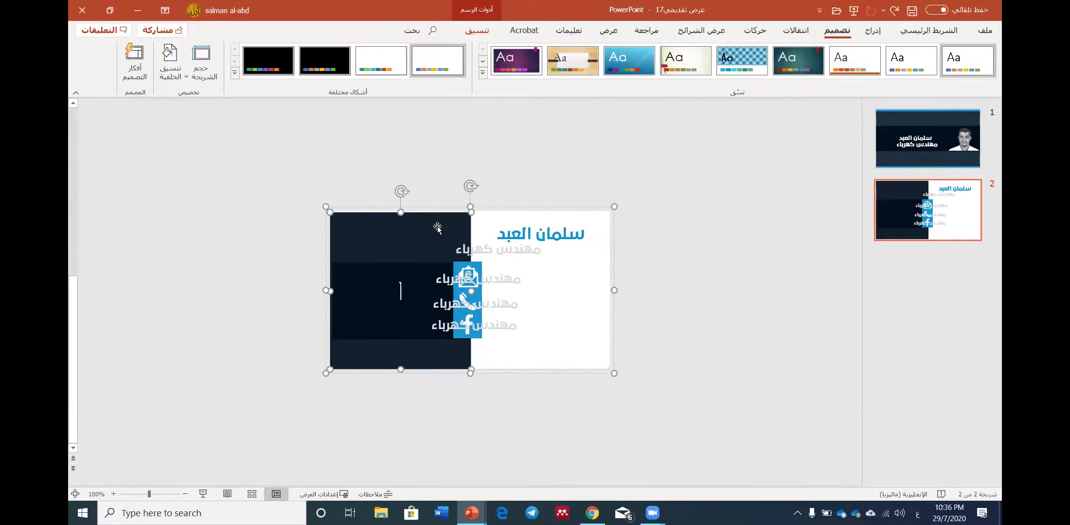
{"action": "left_click_drag", "start_coordinate": [399, 212], "coordinate": [400, 210]}
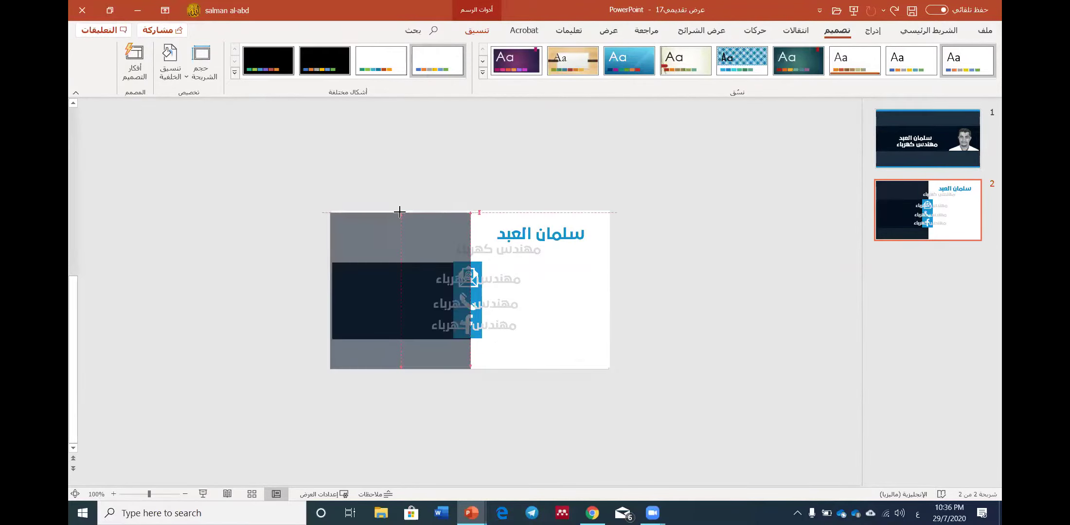
{"action": "left_click", "coordinate": [433, 164]}
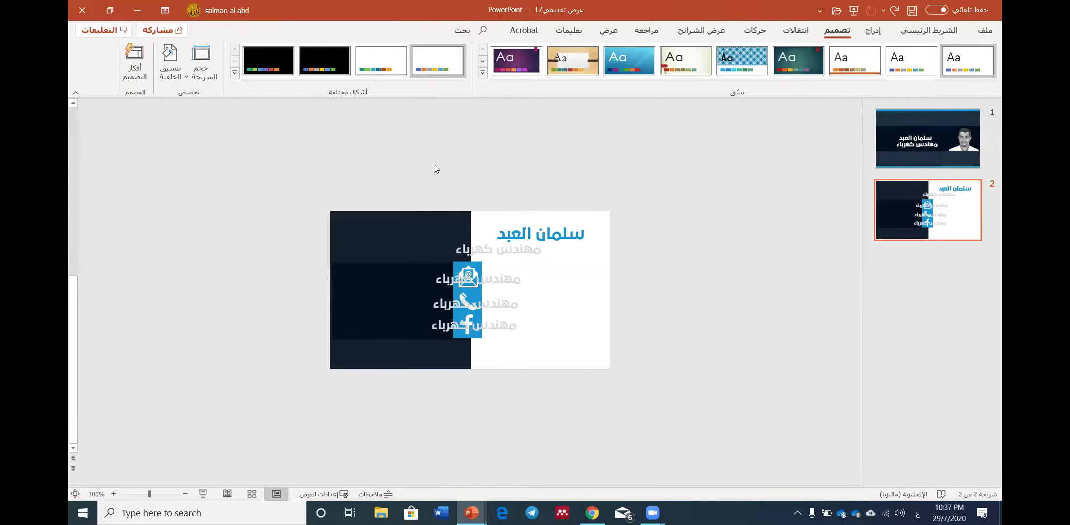
Move the email and phone subtitle lines beside their icons.
{"action": "left_click", "coordinate": [493, 271]}
{"action": "left_click", "coordinate": [492, 270]}
{"action": "left_click_drag", "start_coordinate": [492, 270], "coordinate": [539, 267]}
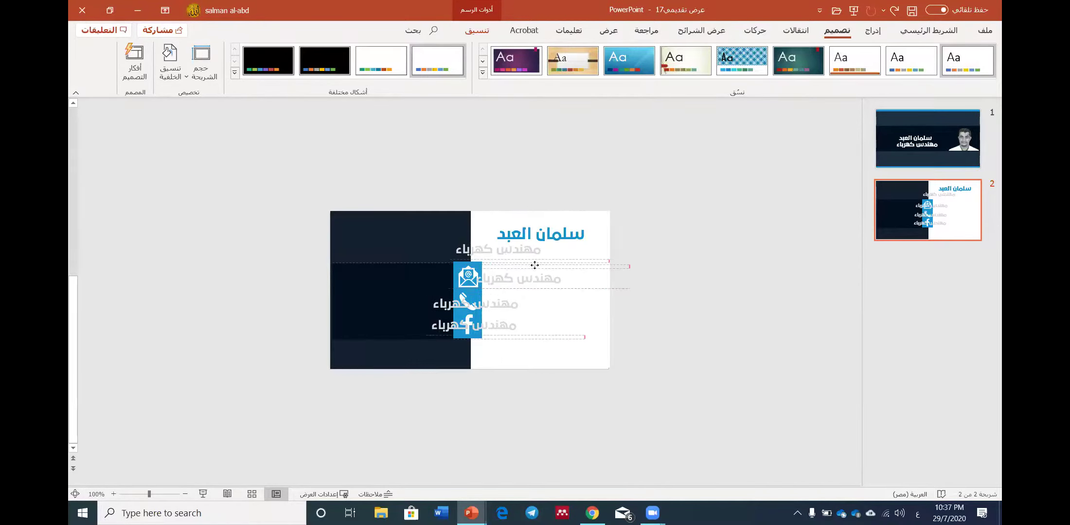
{"action": "left_click", "coordinate": [502, 298]}
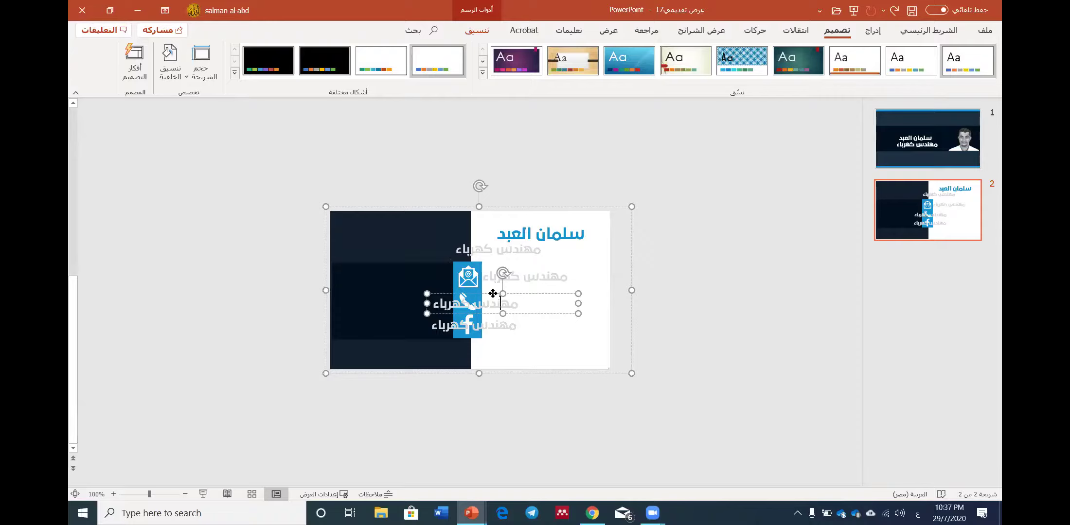
{"action": "left_click_drag", "start_coordinate": [500, 292], "coordinate": [553, 288]}
{"action": "left_click", "coordinate": [493, 321]}
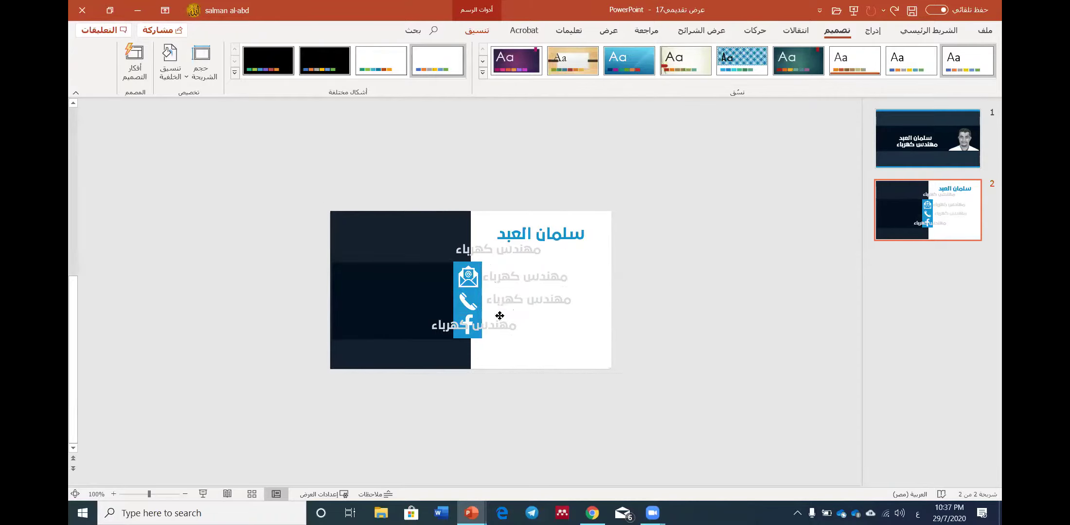
{"action": "left_click", "coordinate": [517, 311]}
Move the Facebook subtitle beside its icon, shift the top subtitle, and select the subtitles.
{"action": "left_click", "coordinate": [724, 297]}
{"action": "left_click", "coordinate": [492, 327]}
{"action": "left_click_drag", "start_coordinate": [531, 310], "coordinate": [583, 313]}
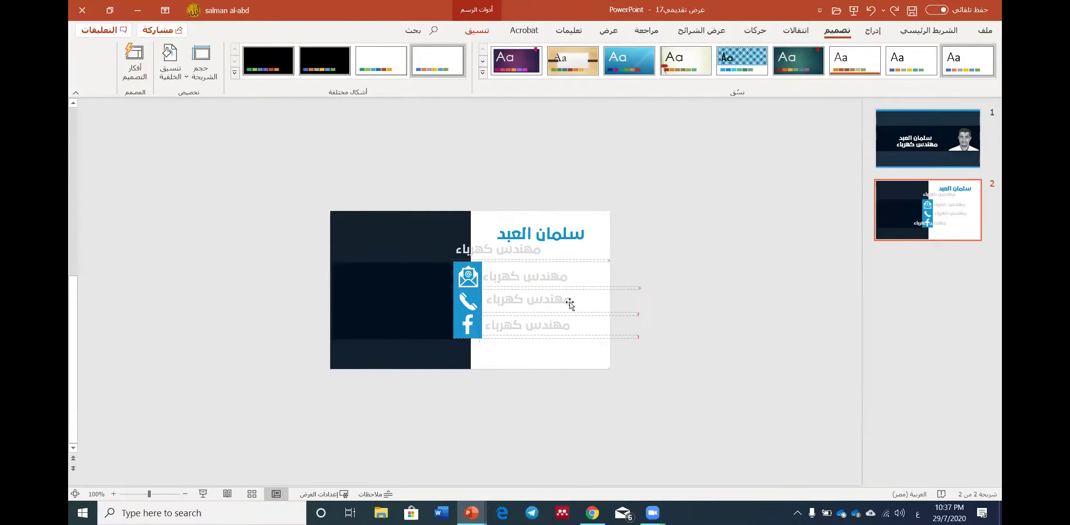
{"action": "left_click_drag", "start_coordinate": [535, 239], "coordinate": [560, 240]}
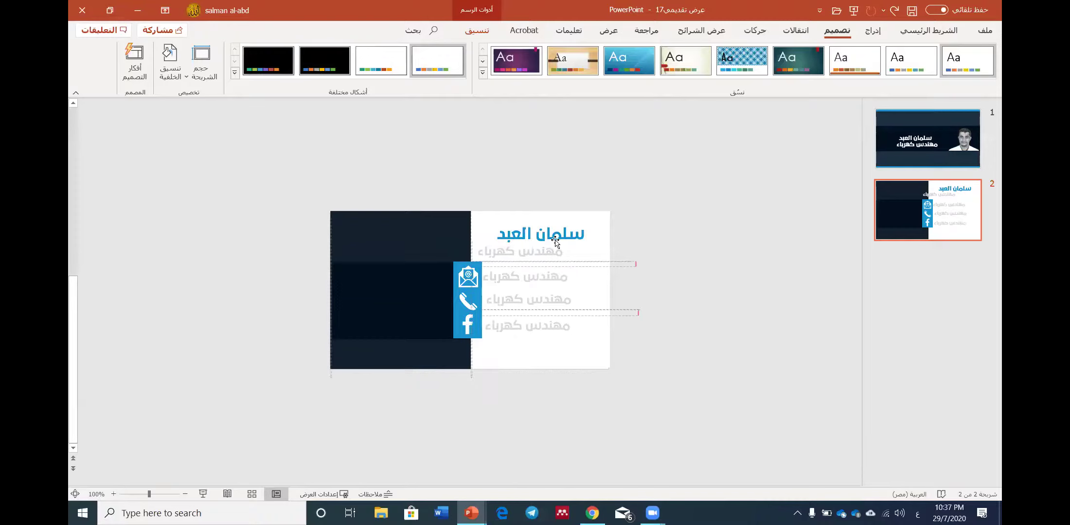
{"action": "left_click", "coordinate": [545, 276], "text": "shift"}
{"action": "left_click", "coordinate": [545, 297], "text": "shift"}
Set the font colour of the four 'مهندس كهرباء' subtitle lines to Black.
{"action": "left_click", "coordinate": [544, 321], "text": "shift"}
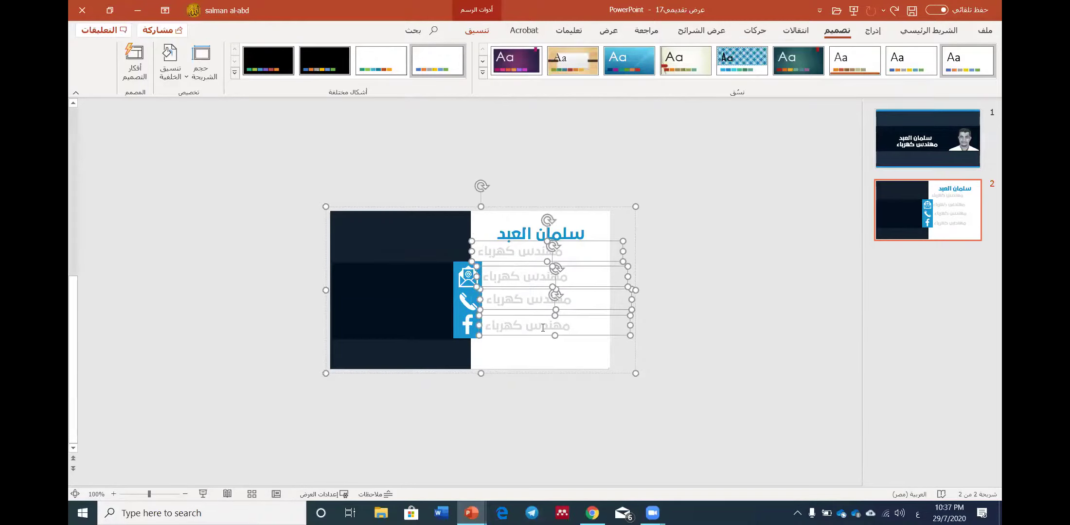
{"action": "left_click", "coordinate": [908, 32]}
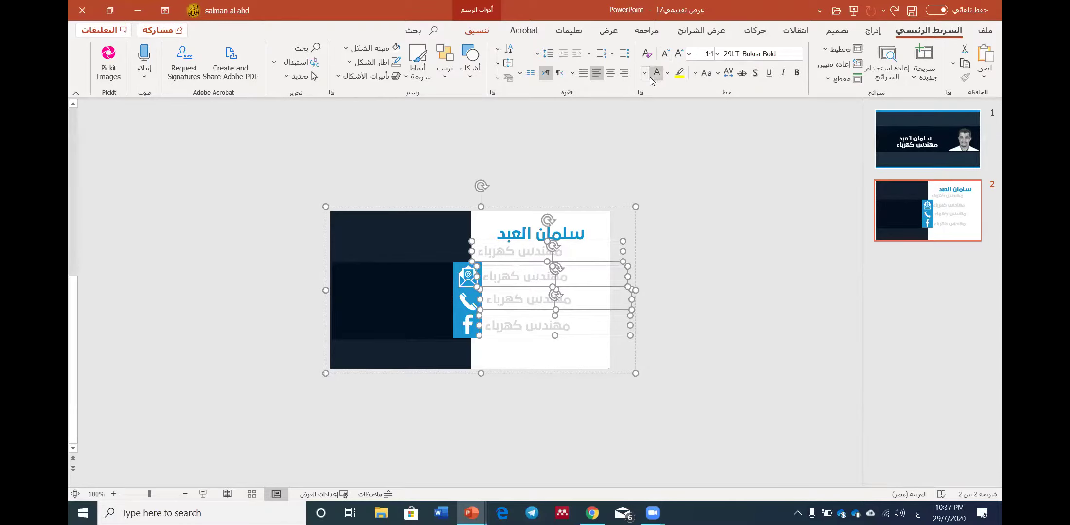
{"action": "left_click", "coordinate": [669, 72]}
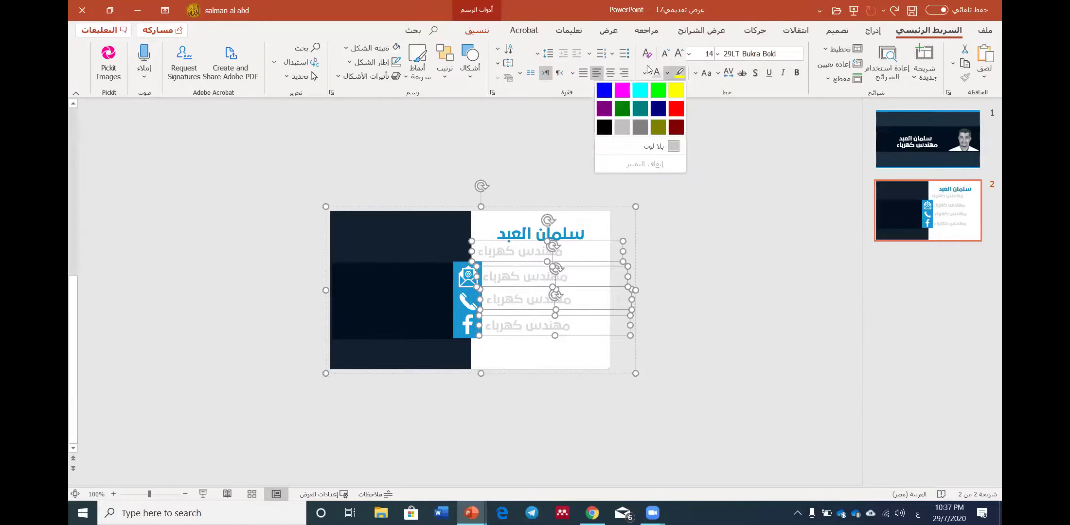
{"action": "left_click", "coordinate": [645, 73]}
{"action": "left_click", "coordinate": [647, 104]}
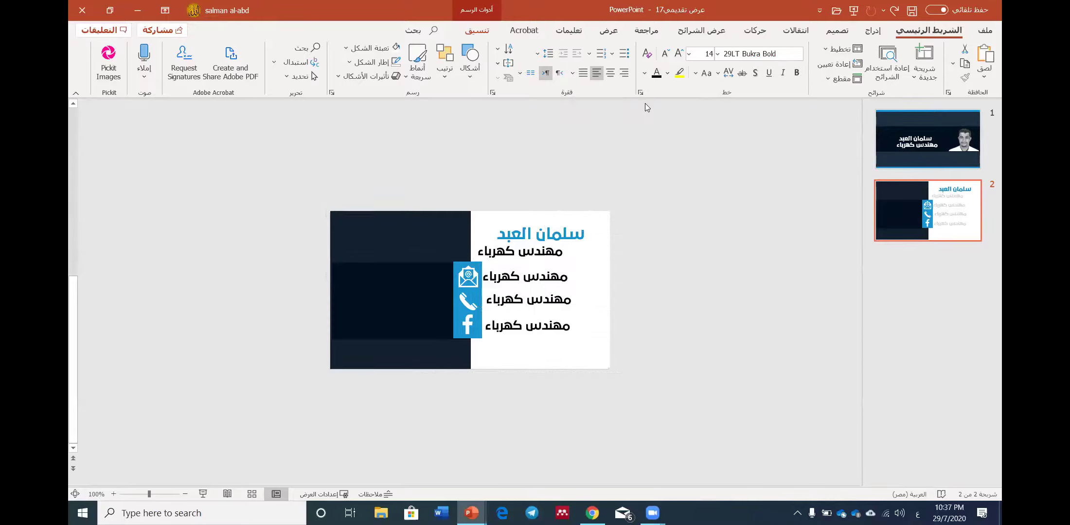
{"action": "left_click", "coordinate": [674, 238]}
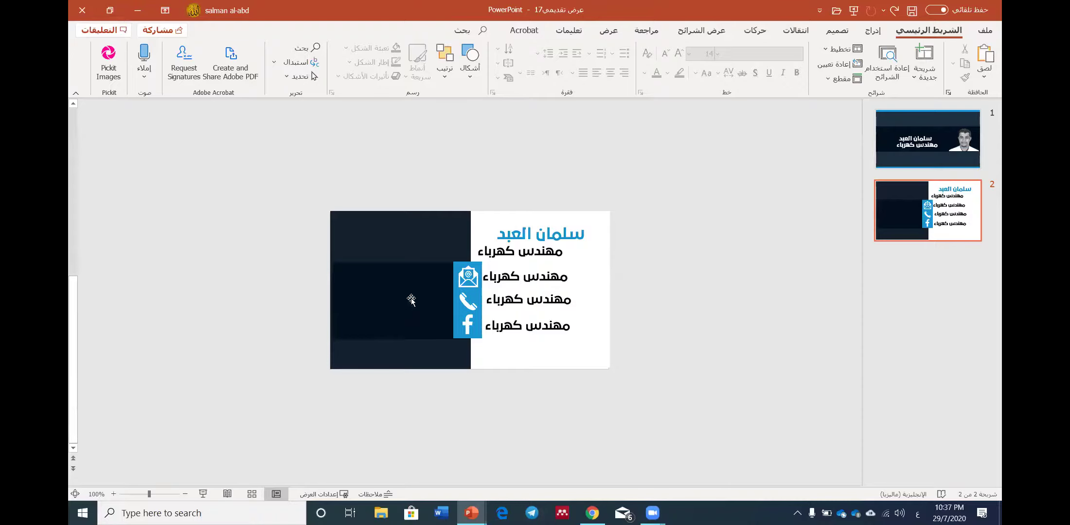
Copy the portrait photo from slide 1 and place it on slide 2's dark left panel.
{"action": "key", "text": "ctrl+a"}
{"action": "scroll", "coordinate": [753, 229], "scroll_direction": "up", "scroll_amount": 3}
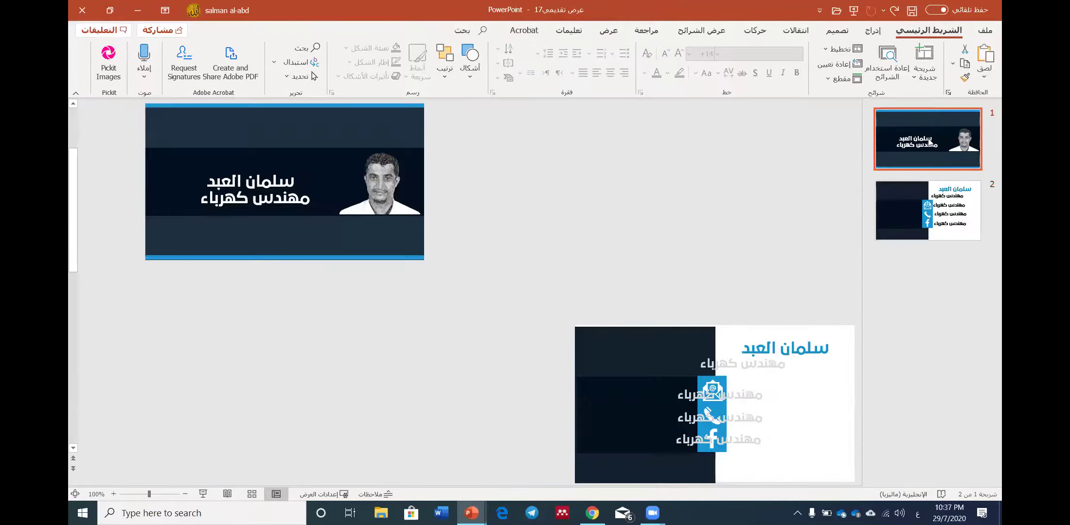
{"action": "left_click", "coordinate": [395, 184]}
{"action": "left_click", "coordinate": [382, 184]}
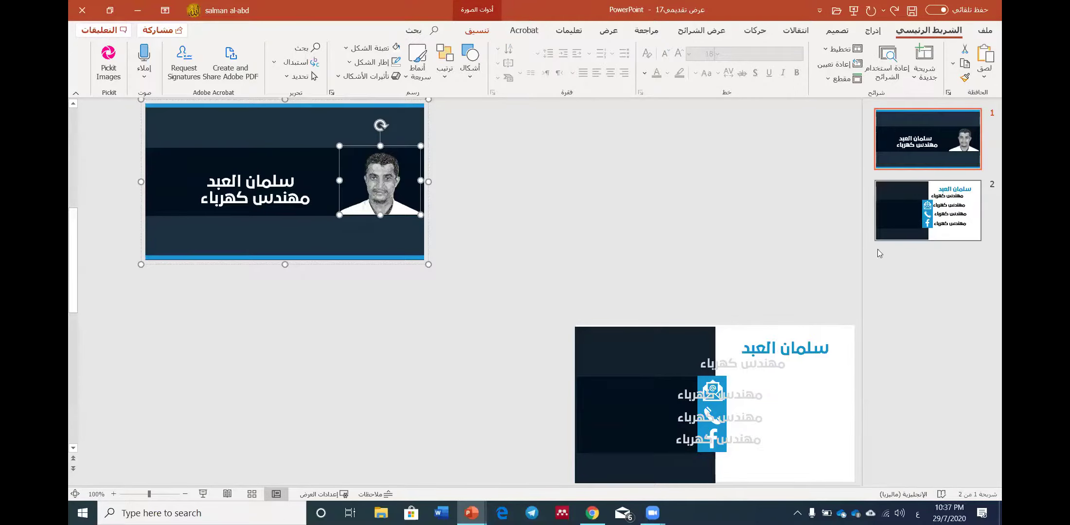
{"action": "mouse_move", "coordinate": [545, 287]}
{"action": "left_mouse_down"}
{"action": "mouse_move", "coordinate": [801, 484]}
{"action": "mouse_move", "coordinate": [863, 438]}
{"action": "left_mouse_up"}
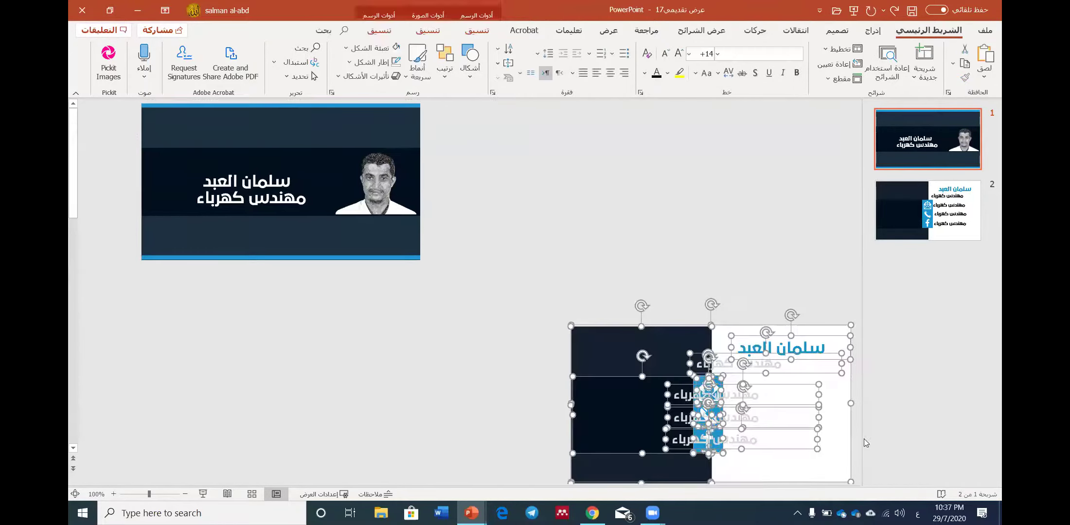
{"action": "left_click", "coordinate": [815, 288]}
{"action": "scroll", "coordinate": [815, 292], "scroll_direction": "down", "scroll_amount": 1}
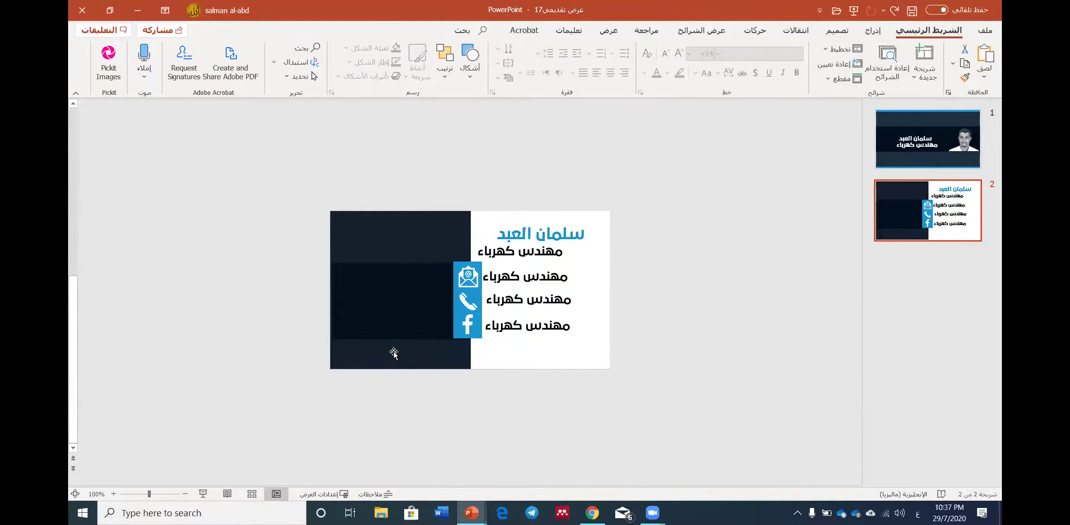
{"action": "key", "text": "ctrl+v"}
{"action": "left_click_drag", "start_coordinate": [565, 273], "coordinate": [378, 308]}
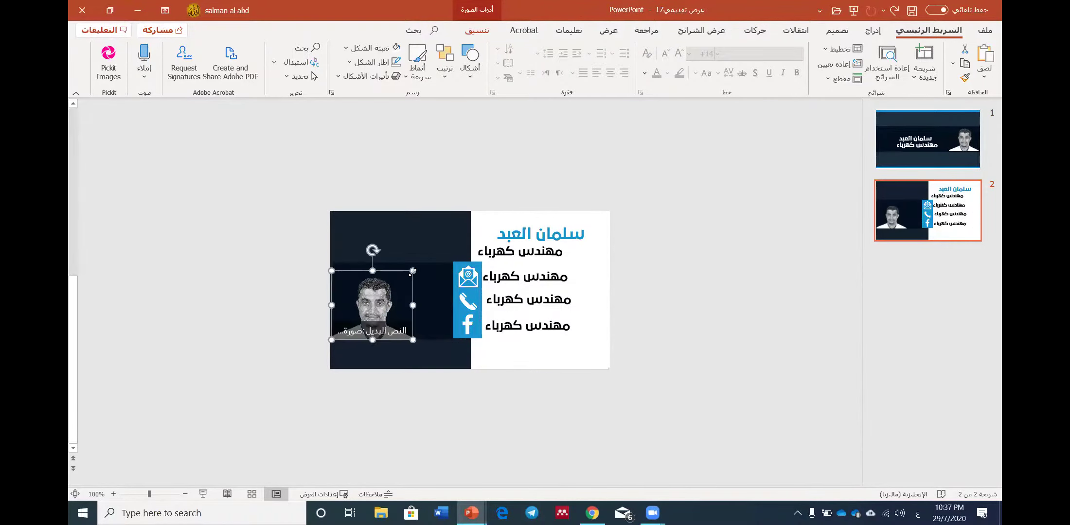
{"action": "left_click_drag", "start_coordinate": [420, 264], "coordinate": [413, 258]}
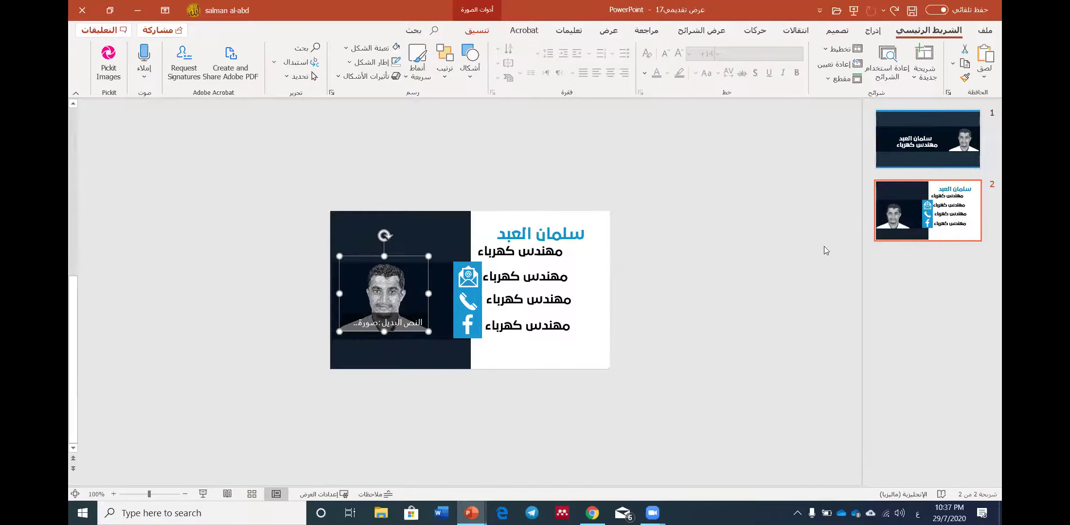
Flip between slides 1 and 2 to compare the front and back of the card.
{"action": "left_click", "coordinate": [905, 158]}
{"action": "left_click", "coordinate": [924, 209]}
{"action": "left_click", "coordinate": [914, 141]}
{"action": "left_click", "coordinate": [932, 204]}
{"action": "key", "text": "Up"}
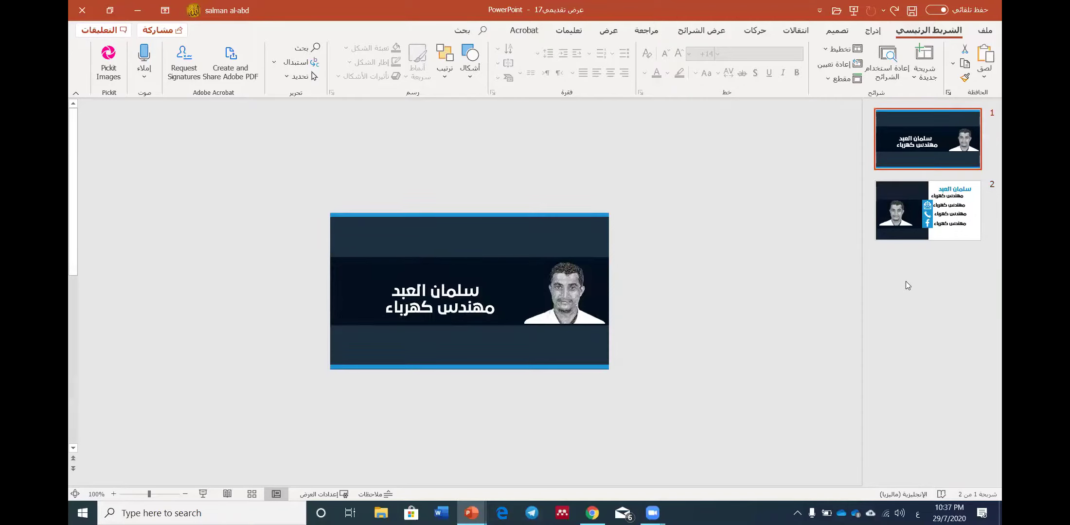
{"action": "left_click", "coordinate": [905, 281]}
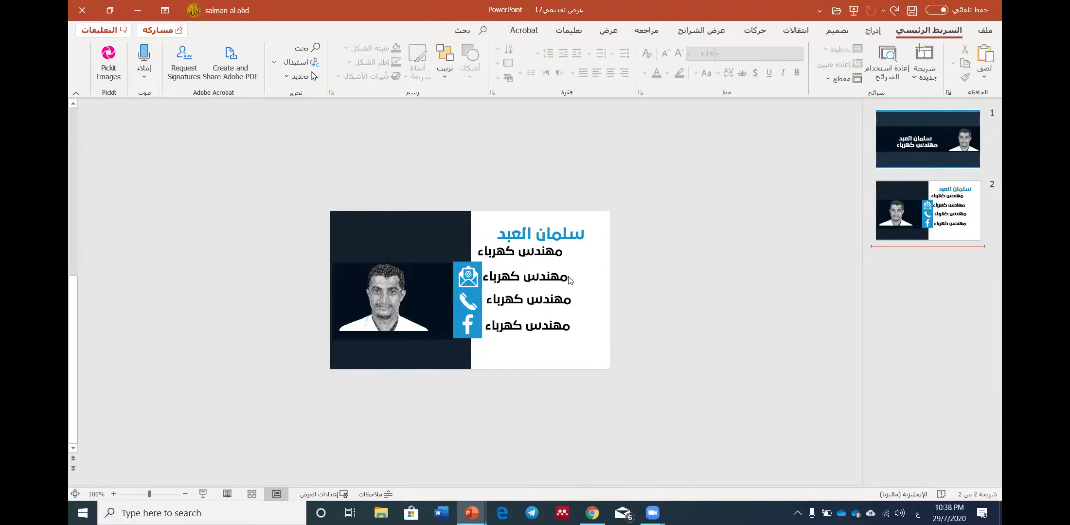
{"action": "left_click", "coordinate": [983, 28]}
Use Save As to export a PDF named 'بطاقة عمل' into OneDrive's PowerPoints folder.
{"action": "left_click", "coordinate": [938, 197]}
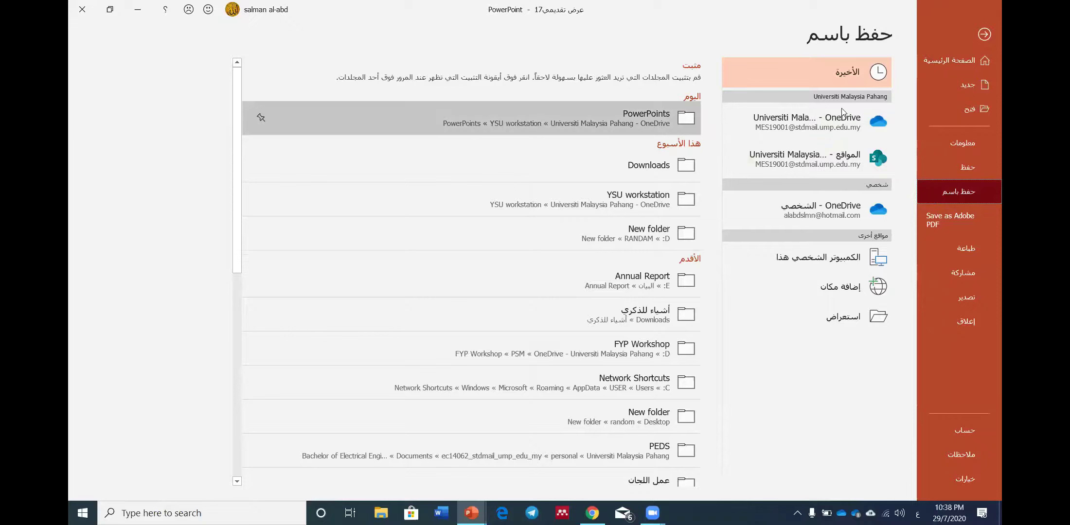
{"action": "left_click", "coordinate": [614, 125]}
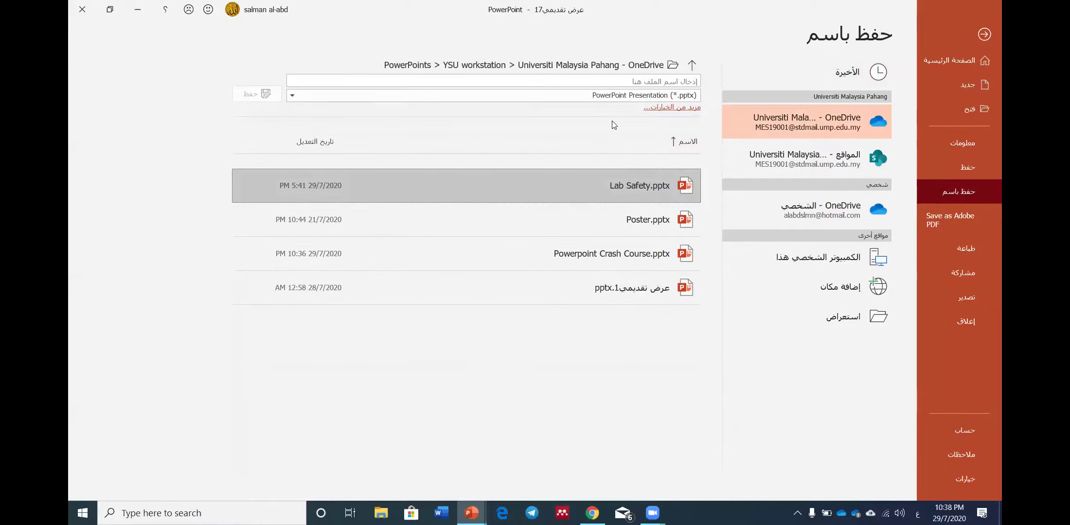
{"action": "left_click", "coordinate": [586, 94]}
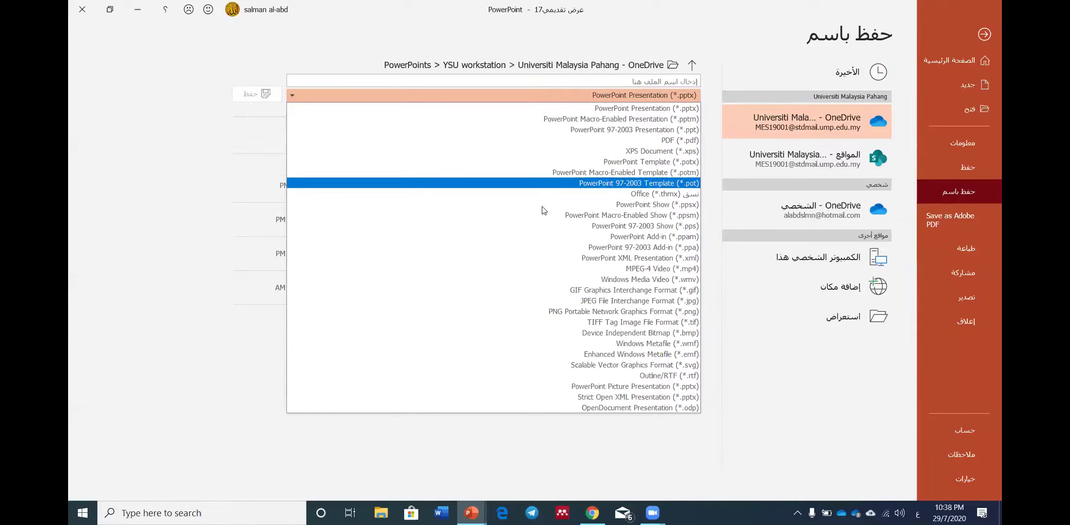
{"action": "left_click", "coordinate": [620, 141]}
{"action": "left_click", "coordinate": [653, 81]}
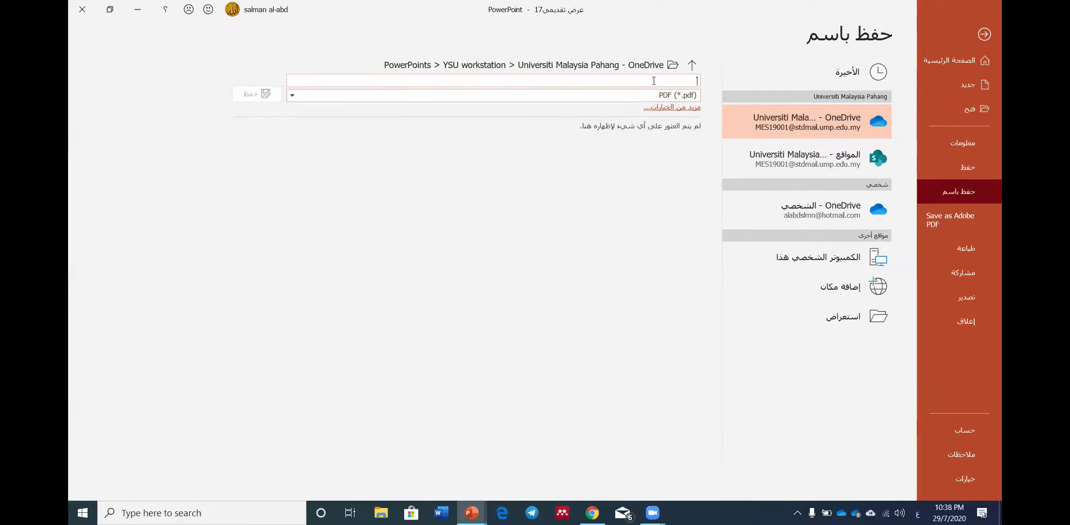
{"action": "type", "text": "ي"}
{"action": "type", "text": "ب"}
{"action": "type", "text": "قة"}
{"action": "type", "text": "مل"}
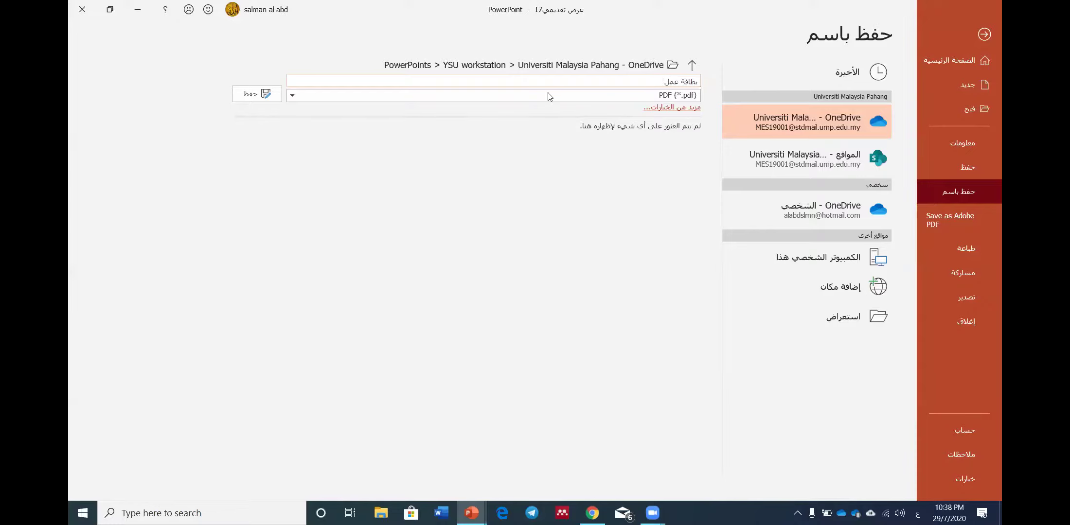
{"action": "left_click", "coordinate": [251, 95]}
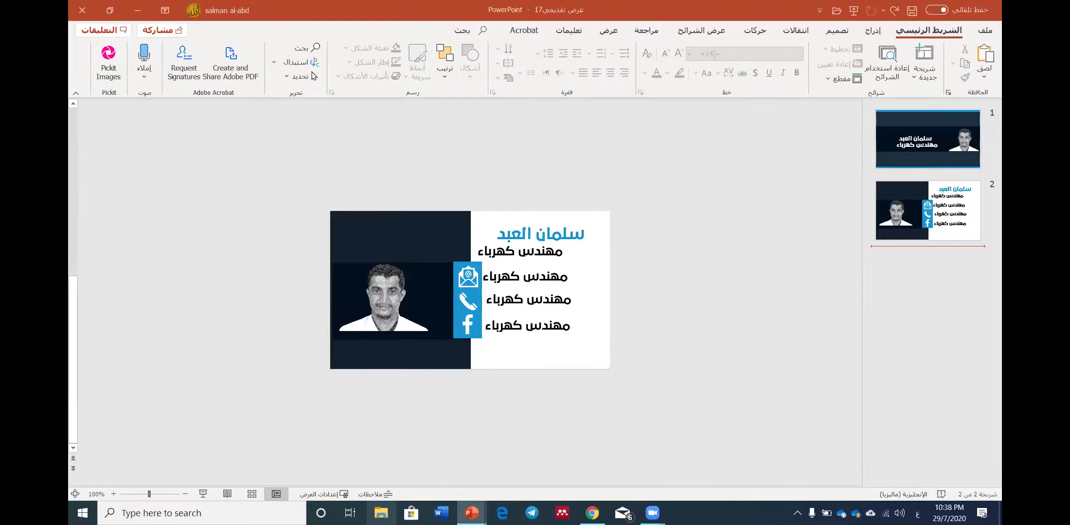
Browse to YSU workstation > PowerPoints in File Explorer and open بطاقة عمل.pdf.
{"action": "left_click", "coordinate": [381, 513]}
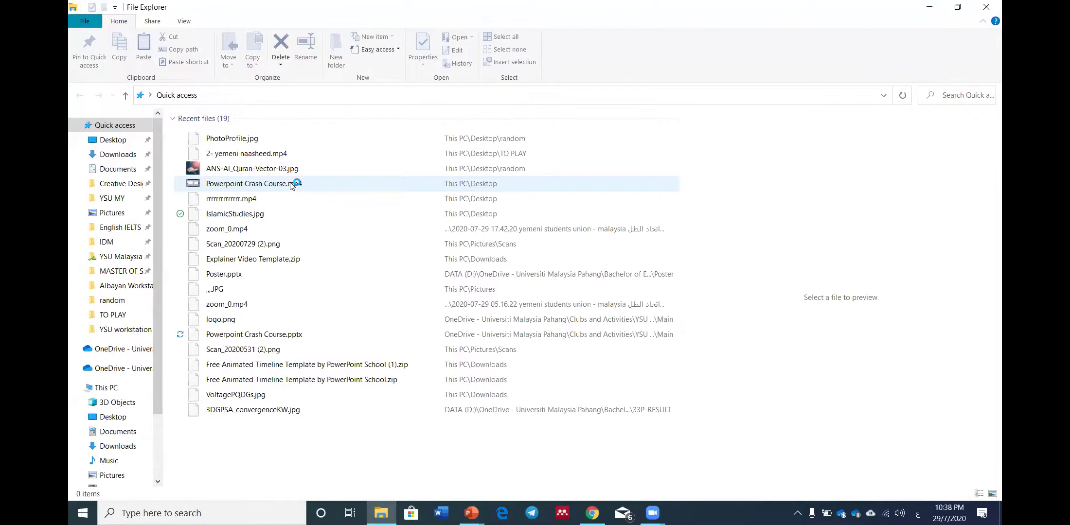
{"action": "scroll", "coordinate": [321, 272], "scroll_direction": "down", "scroll_amount": 2}
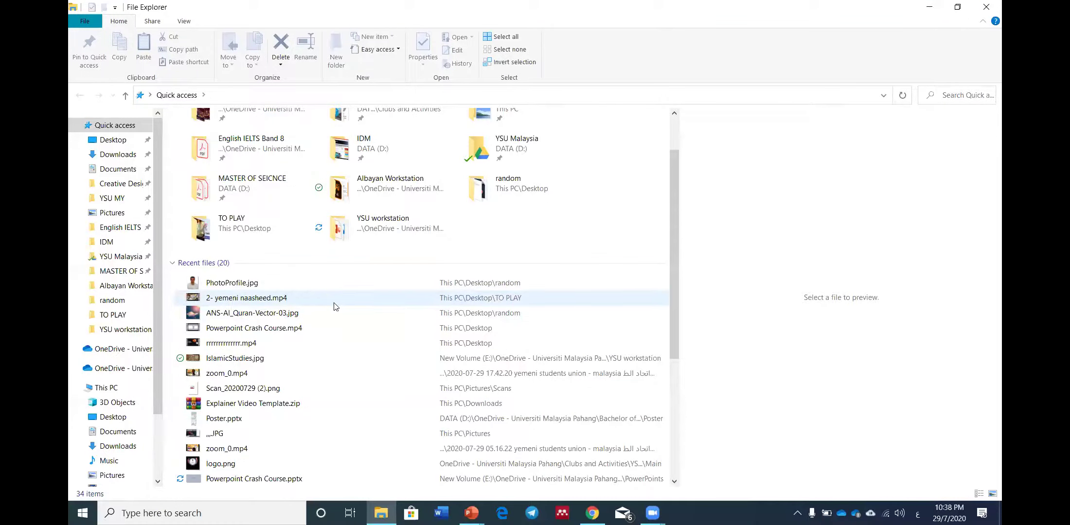
{"action": "scroll", "coordinate": [334, 307], "scroll_direction": "up", "scroll_amount": 2}
{"action": "left_click", "coordinate": [126, 329]}
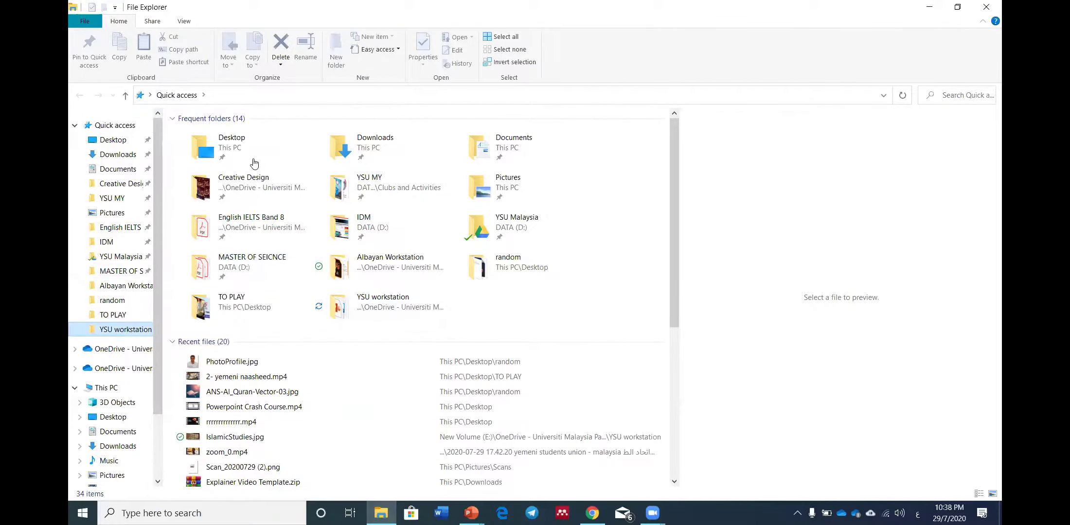
{"action": "left_click", "coordinate": [229, 148]}
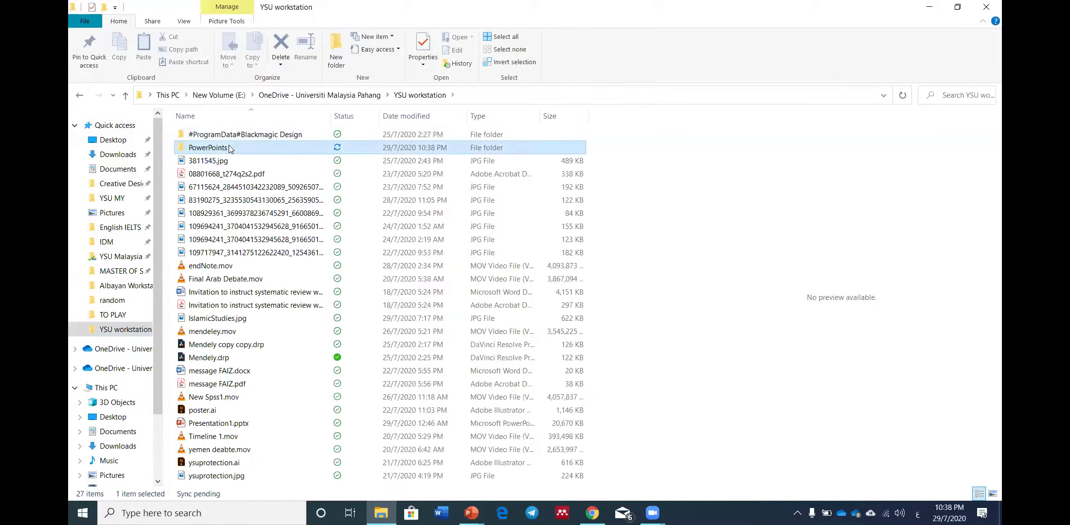
{"action": "double_click", "coordinate": [229, 148]}
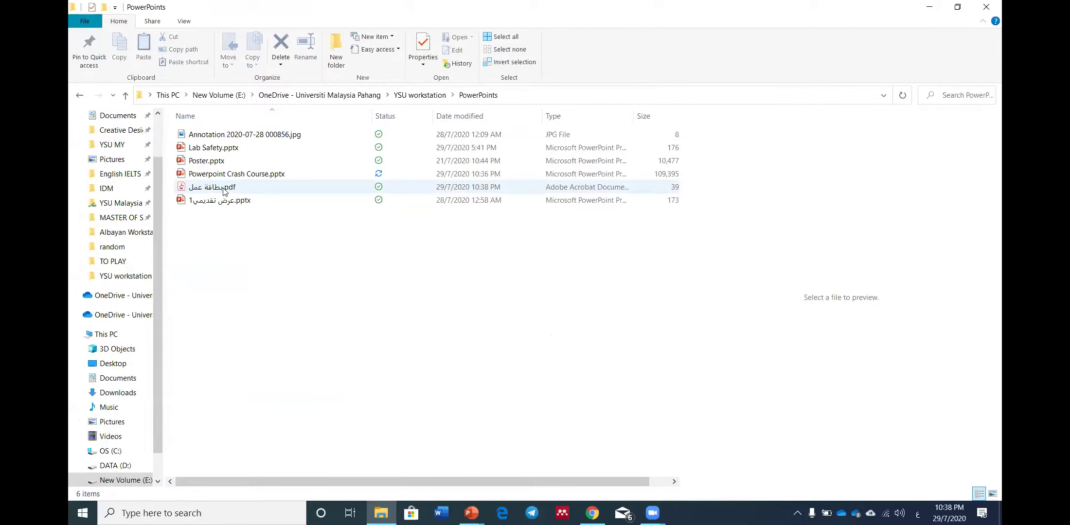
{"action": "double_click", "coordinate": [223, 188]}
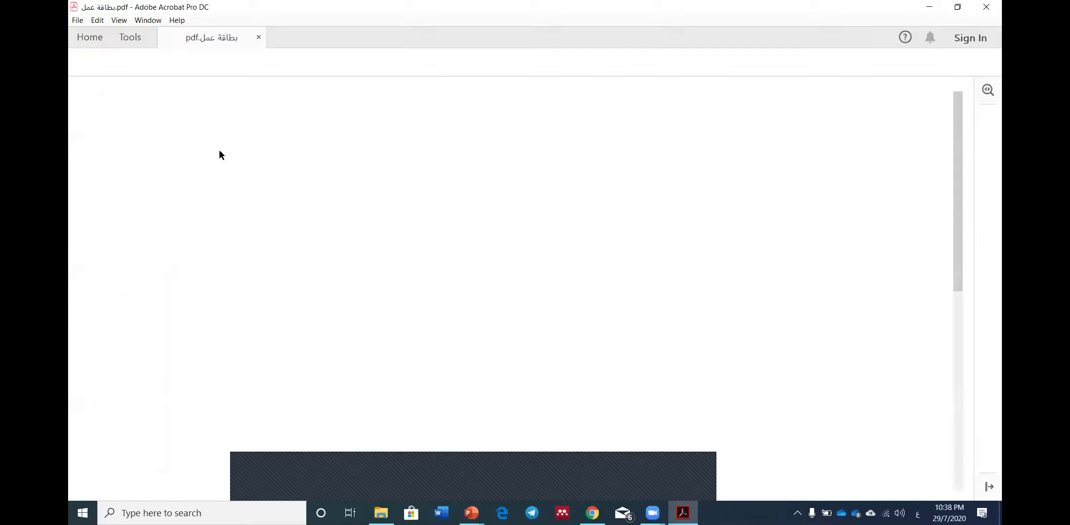
Zoom out in Acrobat, page between the card's front and back, then close the PDF.
{"action": "key", "text": "ctrl+minus"}
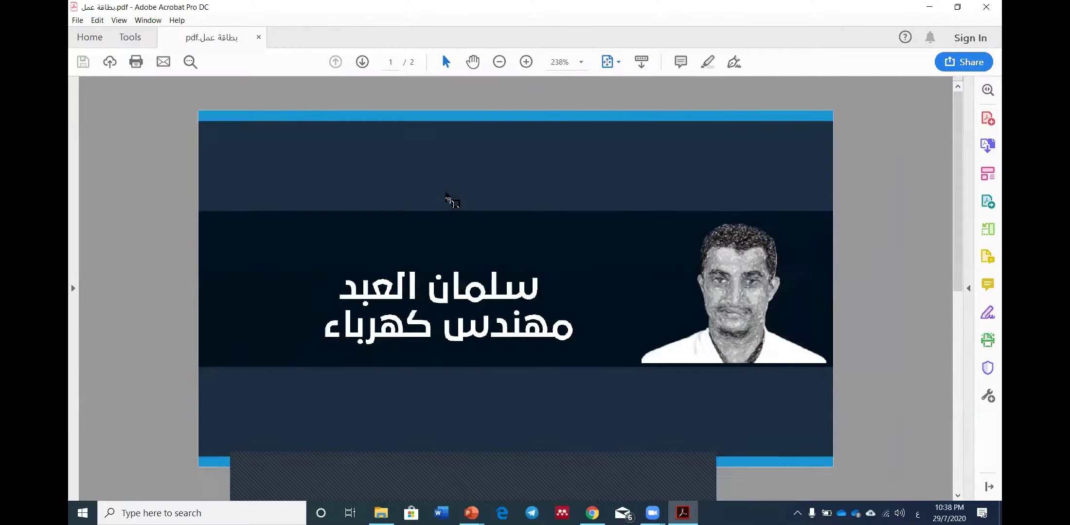
{"action": "key", "text": "ctrl+minus"}
{"action": "key", "text": "Page_Down"}
{"action": "key", "text": "Page_Up"}
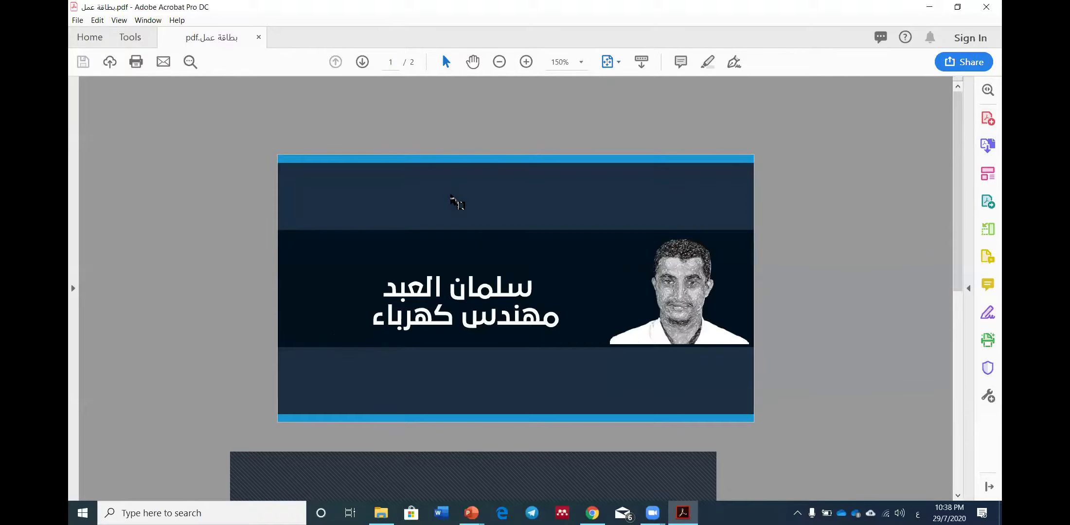
{"action": "key", "text": "Page_Down"}
{"action": "key", "text": "Page_Up"}
{"action": "key", "text": "Page_Down"}
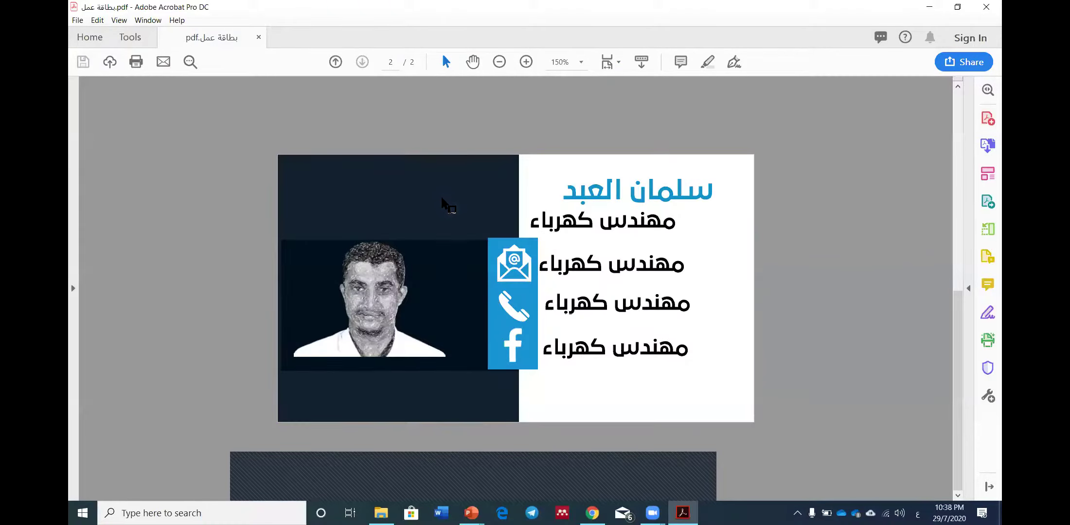
{"action": "key", "text": "alt"}
{"action": "key", "text": "alt+Tab"}
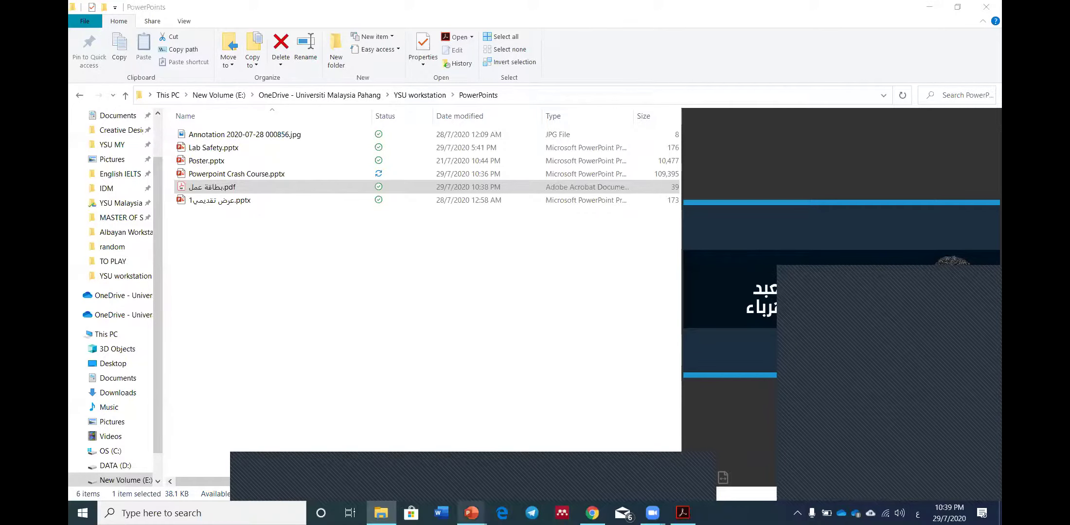
{"action": "mouse_move", "coordinate": [471, 512]}
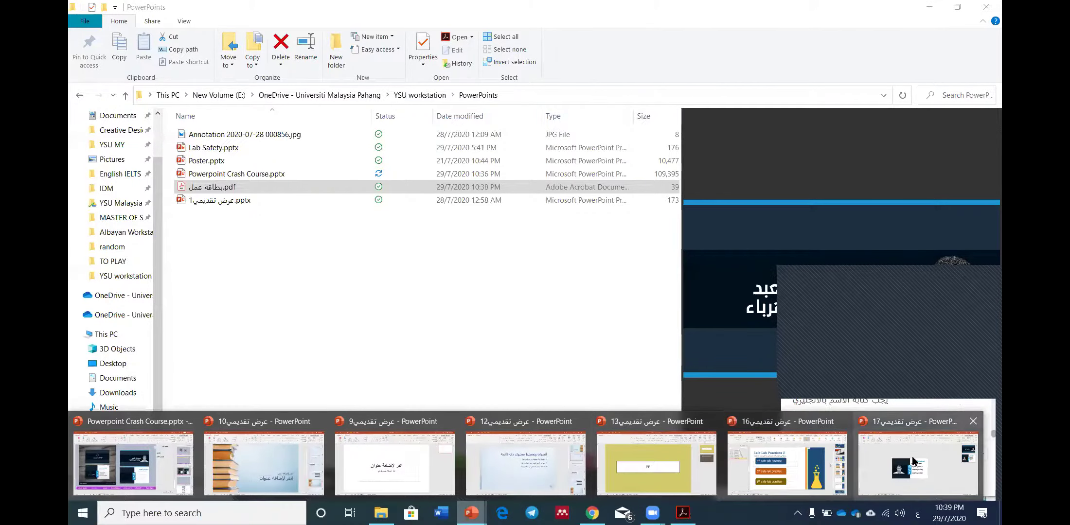
Revisit slide 2 of the card deck, then go to Crash Course slide 24 and Chrome.
{"action": "left_click", "coordinate": [851, 442]}
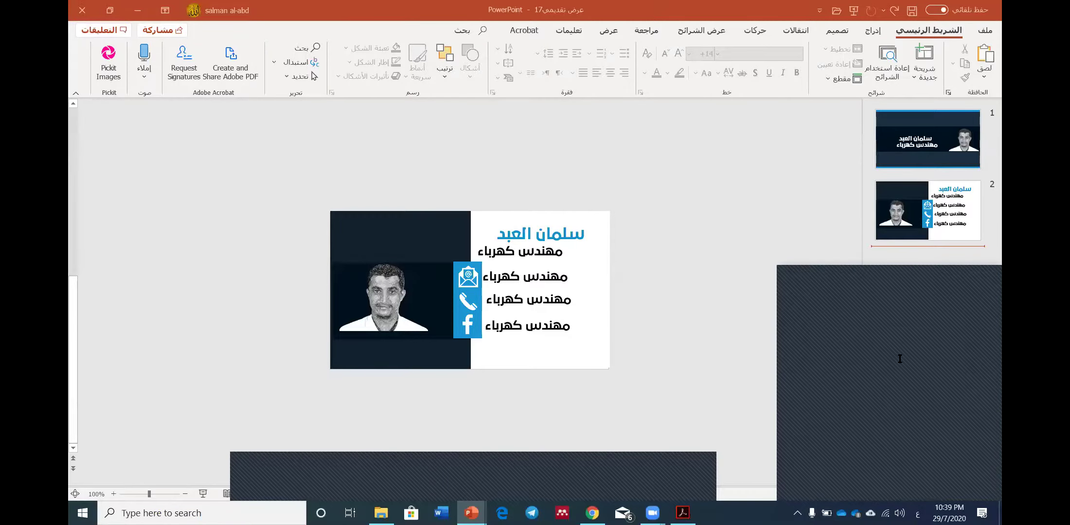
{"action": "left_click", "coordinate": [861, 351]}
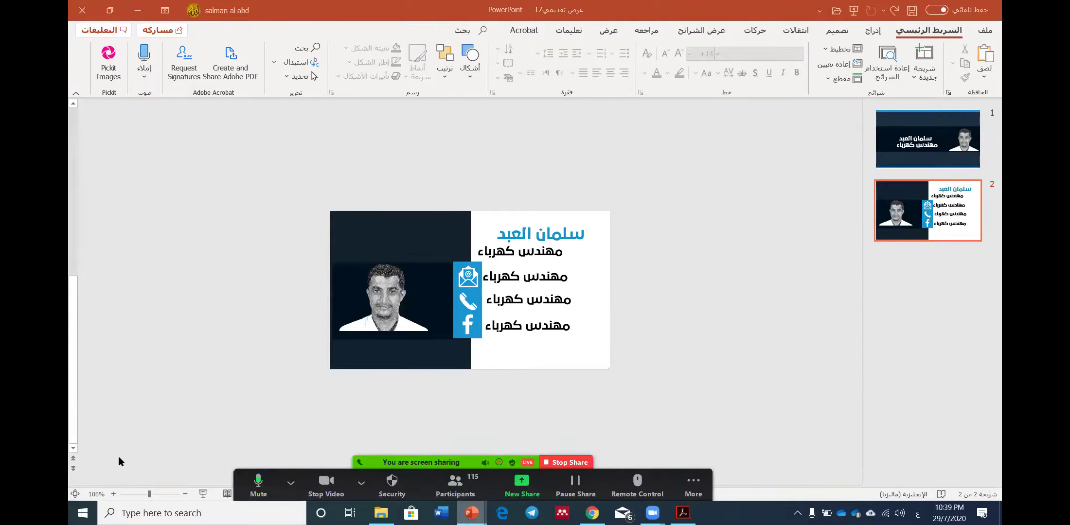
{"action": "key", "text": "alt+Tab"}
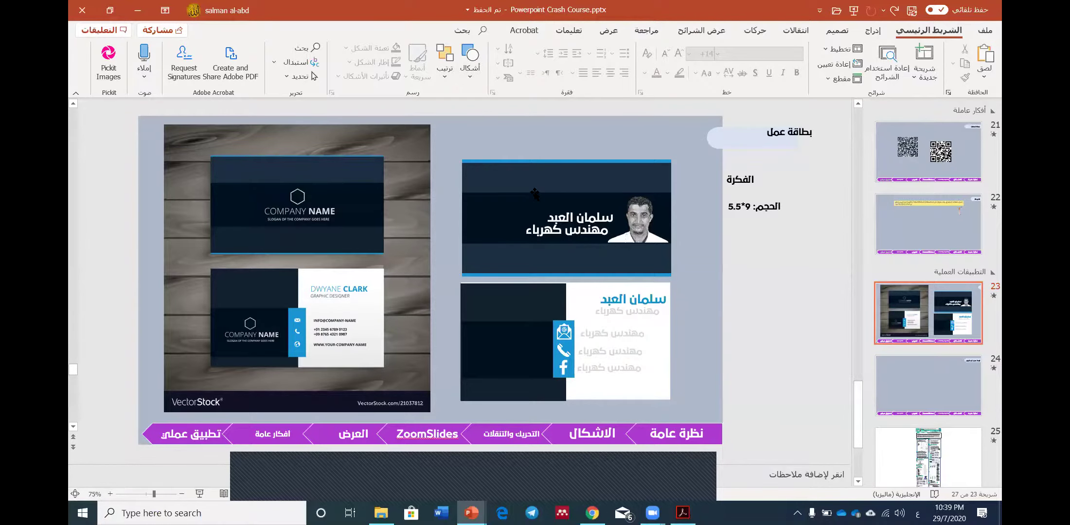
{"action": "scroll", "coordinate": [577, 252], "scroll_direction": "up", "scroll_amount": 1}
{"action": "left_click", "coordinate": [929, 381]}
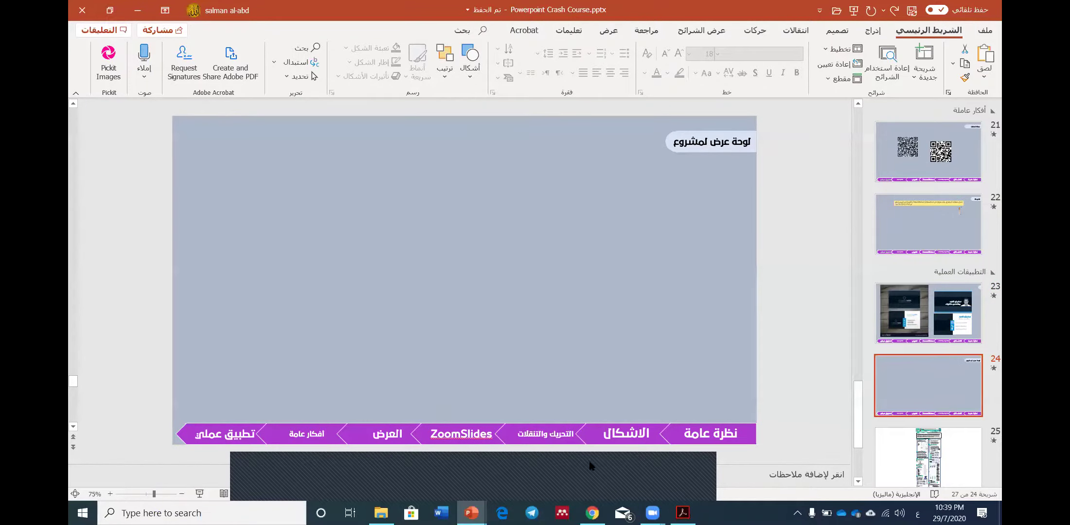
{"action": "mouse_move", "coordinate": [592, 513]}
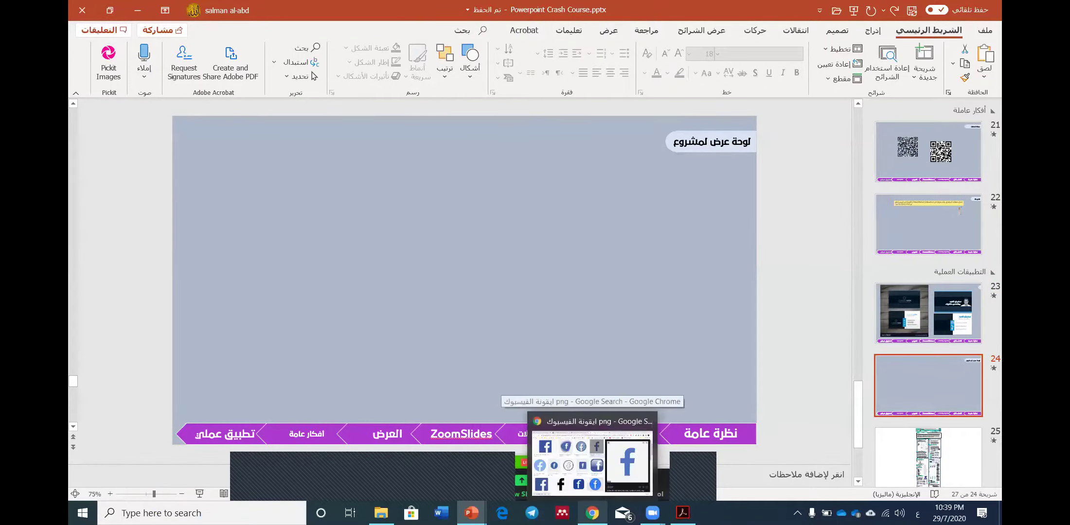
{"action": "left_click", "coordinate": [608, 472]}
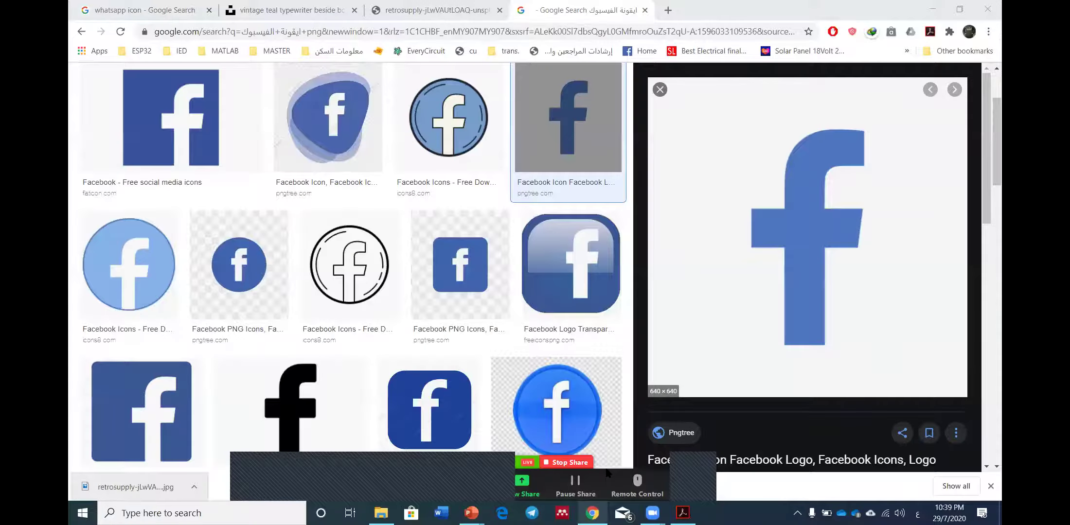
Search Google for 'project poster' and show the image results.
{"action": "left_click", "coordinate": [528, 31]}
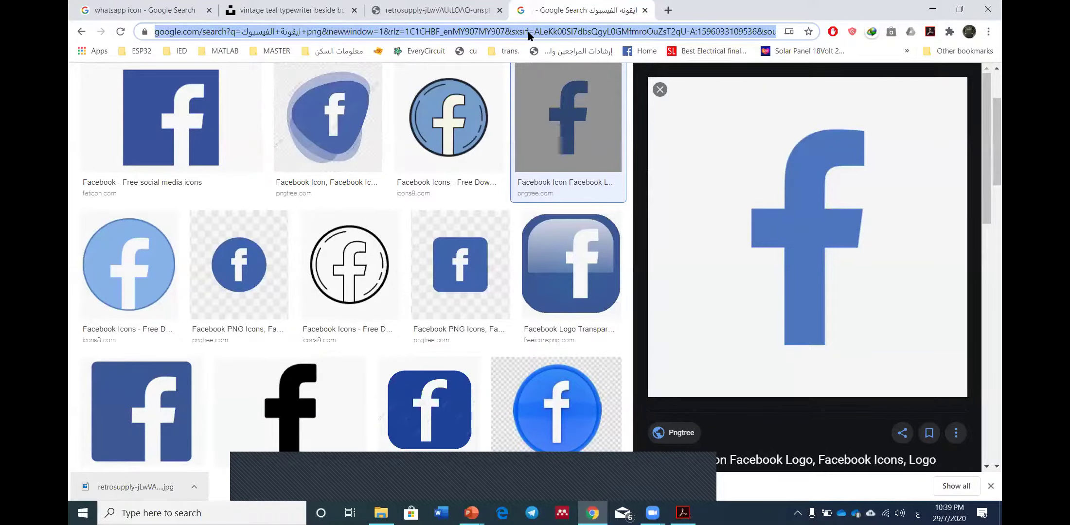
{"action": "type", "text": "حخسفثق"}
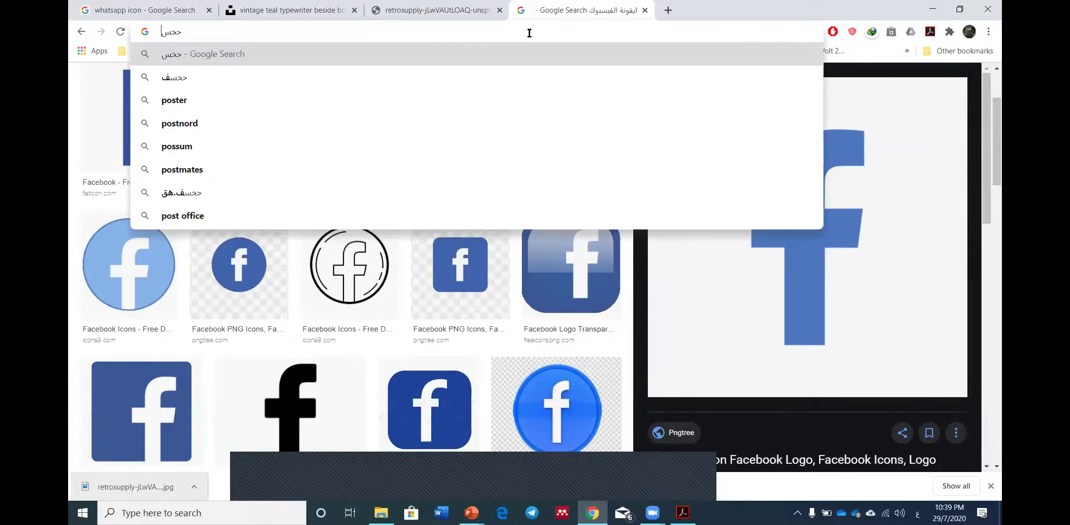
{"action": "key", "text": "BackSpace"}
{"action": "key", "text": "BackSpace"}
{"action": "key", "text": "BackSpace"}
{"action": "key", "text": "BackSpace"}
{"action": "key", "text": "alt+shift"}
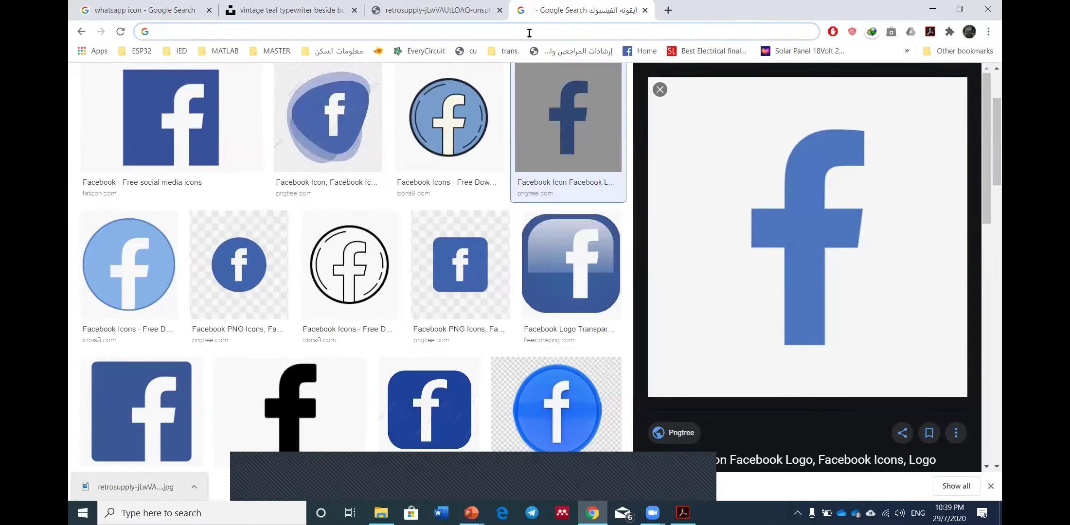
{"action": "type", "text": "pro"}
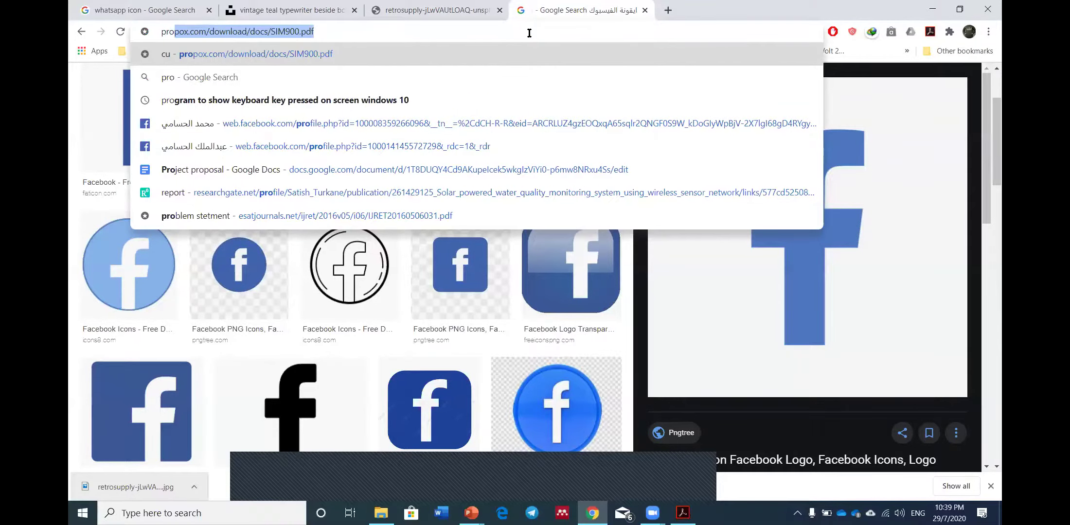
{"action": "type", "text": "rejec"}
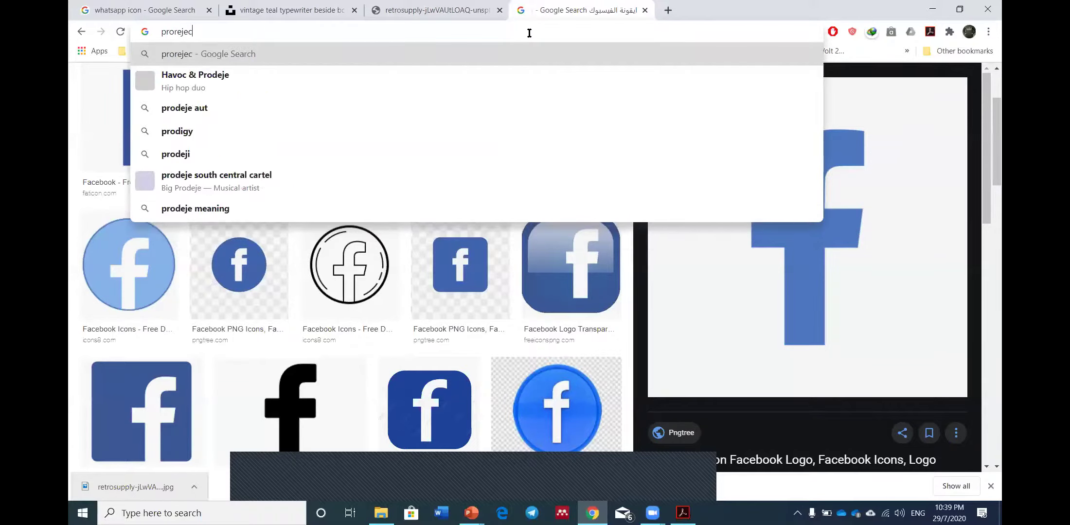
{"action": "type", "text": "t"}
{"action": "key", "text": "Down"}
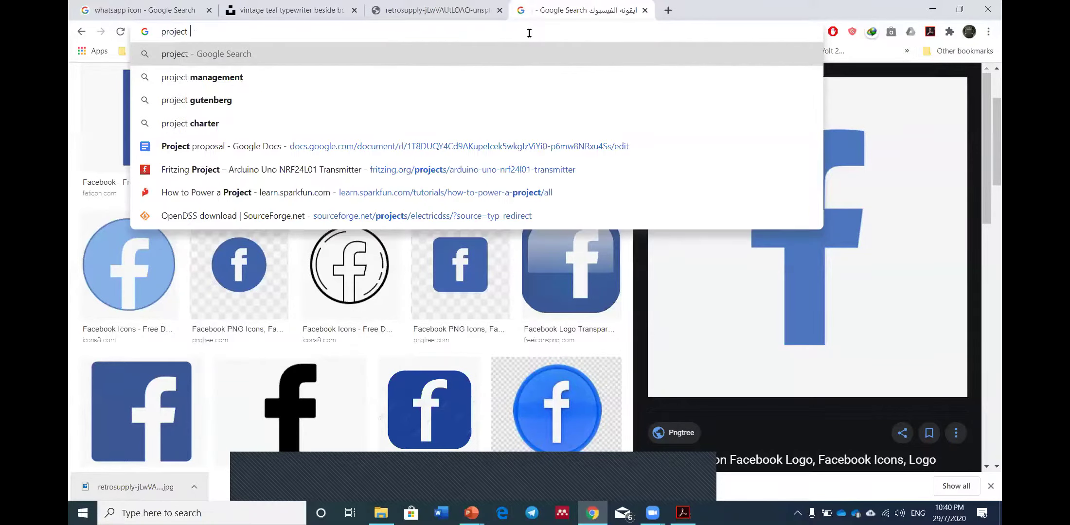
{"action": "type", "text": "poster"}
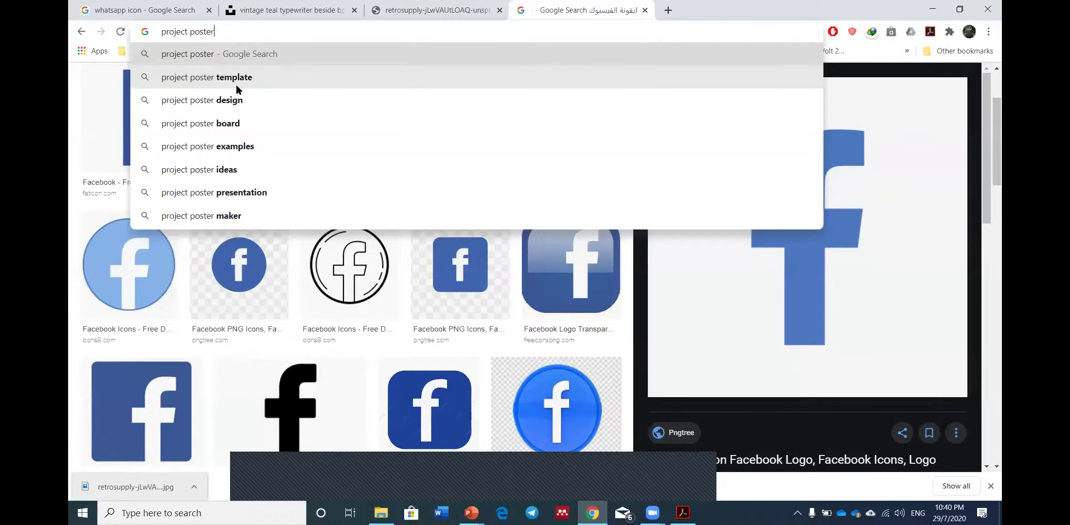
{"action": "key", "text": "Return"}
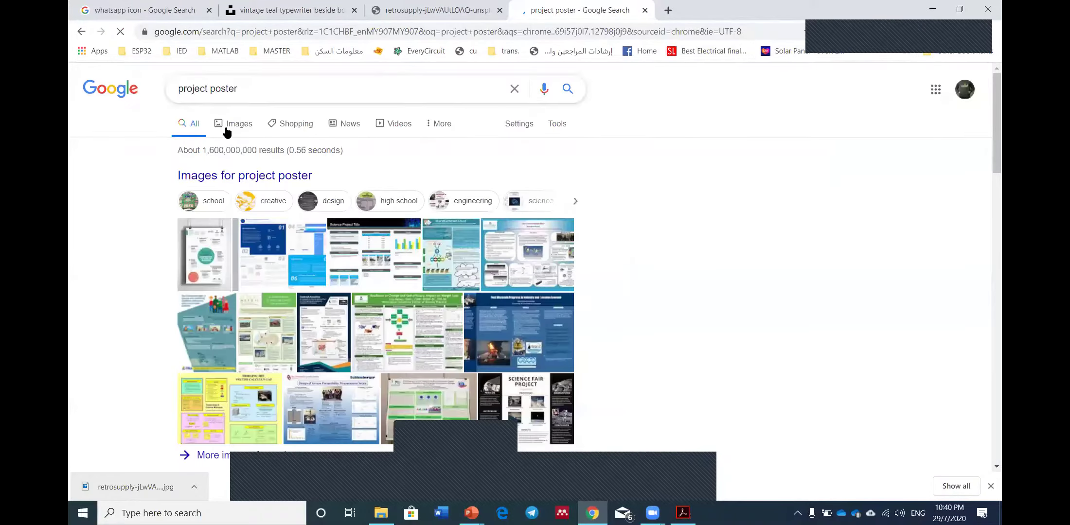
{"action": "left_click", "coordinate": [242, 128]}
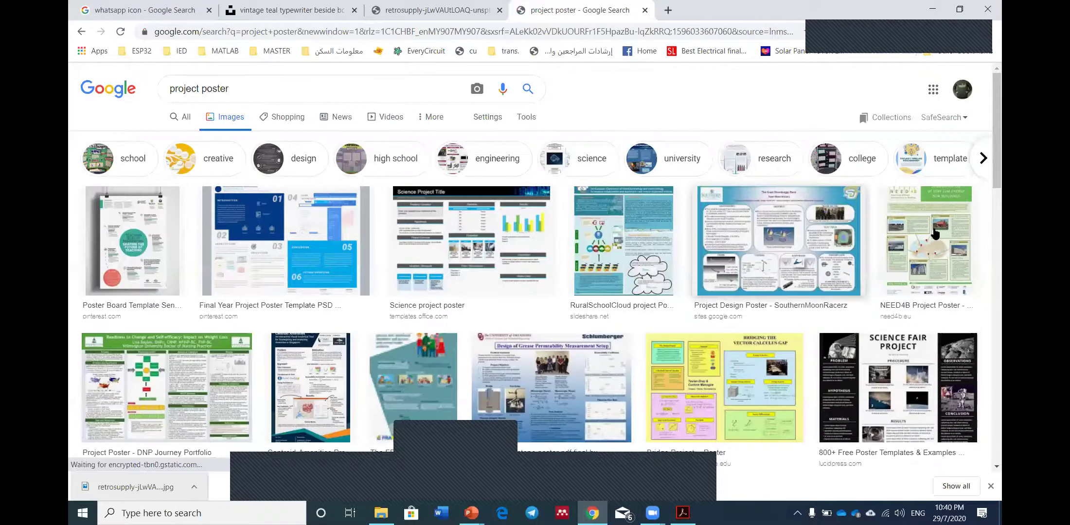
Preview example posters: NEED4B, Science project, DNP Journey Portfolio, Project 3 capstone and Project 11.
{"action": "left_click", "coordinate": [914, 204]}
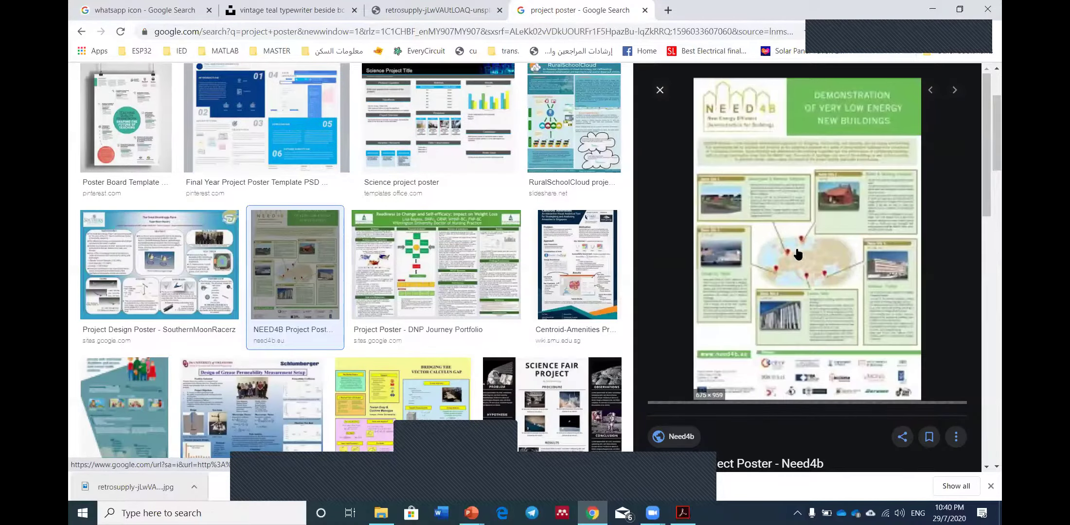
{"action": "left_click", "coordinate": [460, 136]}
{"action": "scroll", "coordinate": [846, 160], "scroll_direction": "down", "scroll_amount": 1}
{"action": "scroll", "coordinate": [865, 185], "scroll_direction": "down", "scroll_amount": 3}
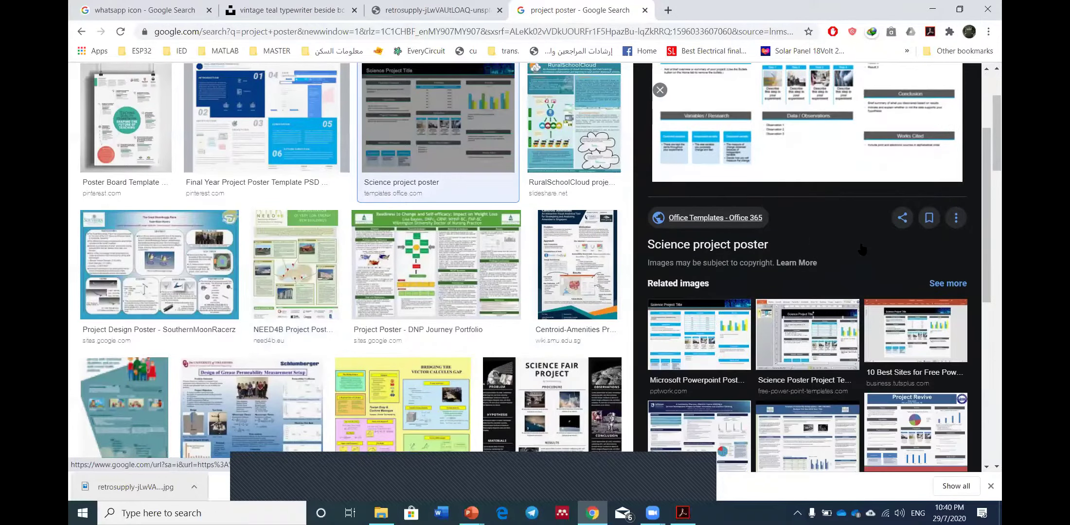
{"action": "scroll", "coordinate": [904, 219], "scroll_direction": "down", "scroll_amount": 2}
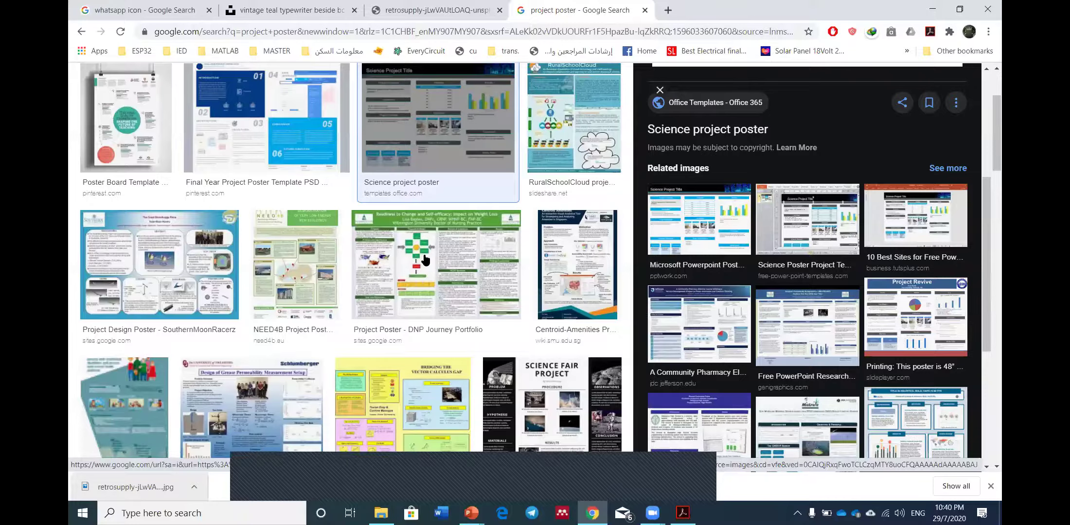
{"action": "left_click", "coordinate": [427, 255]}
{"action": "scroll", "coordinate": [838, 190], "scroll_direction": "down", "scroll_amount": 1}
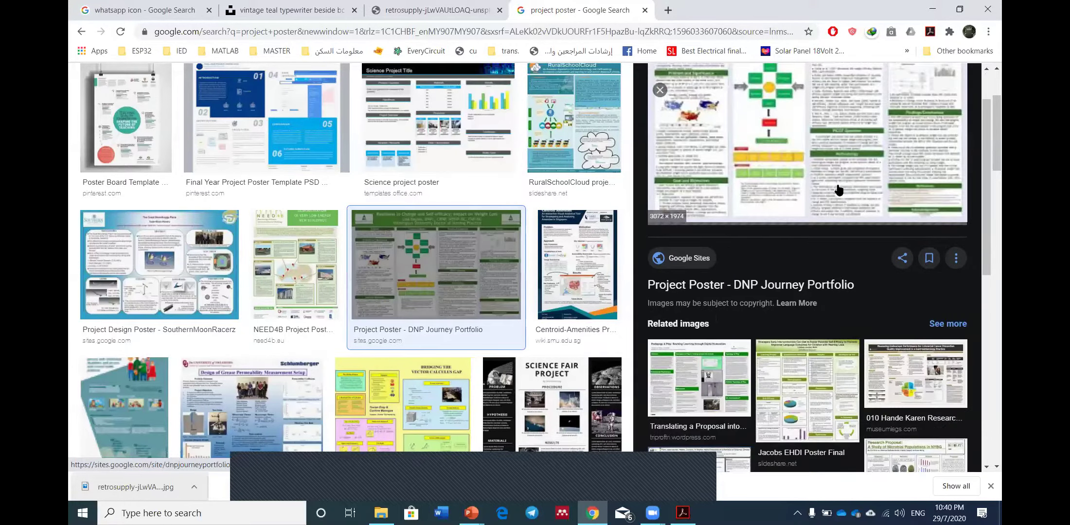
{"action": "scroll", "coordinate": [839, 190], "scroll_direction": "down", "scroll_amount": 2}
{"action": "scroll", "coordinate": [493, 307], "scroll_direction": "down", "scroll_amount": 3}
{"action": "left_click", "coordinate": [270, 258]}
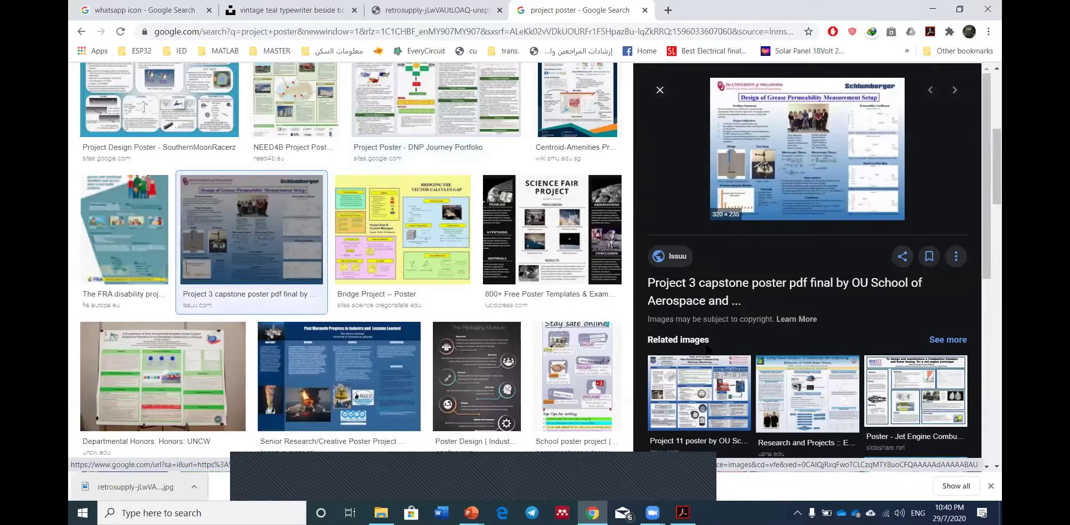
{"action": "left_click", "coordinate": [720, 389]}
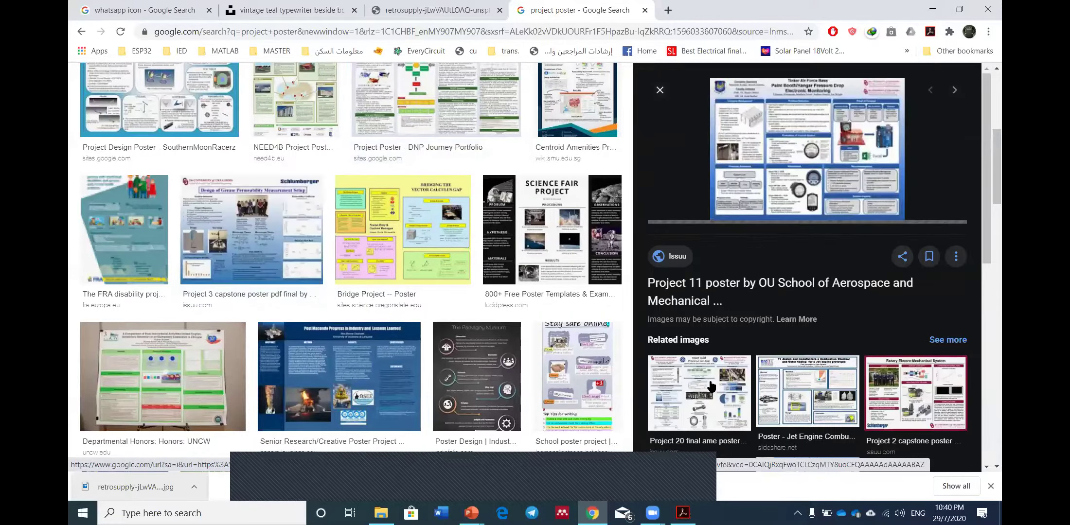
Switch back to the PowerPoint Crash Course deck.
{"action": "left_click", "coordinate": [471, 512]}
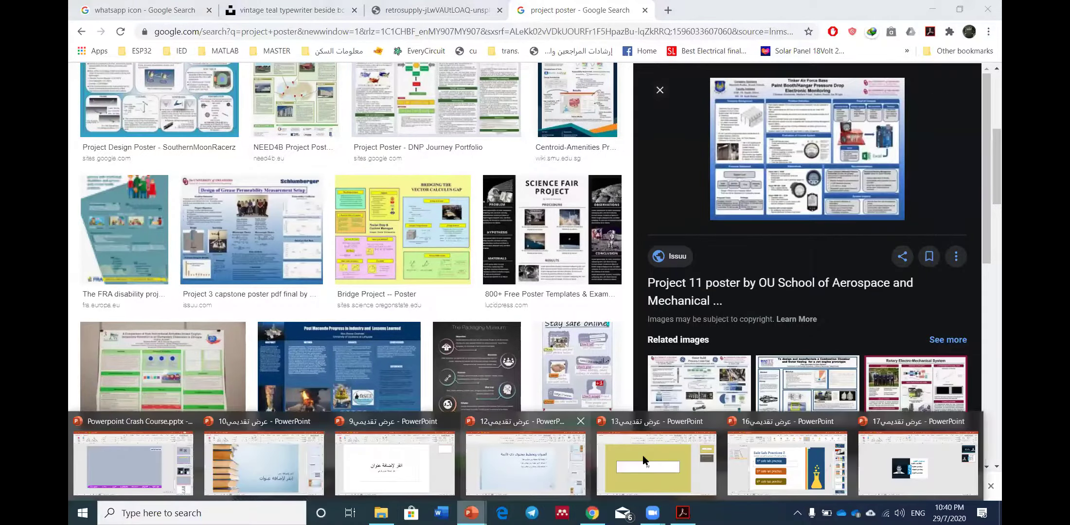
{"action": "left_click", "coordinate": [134, 464]}
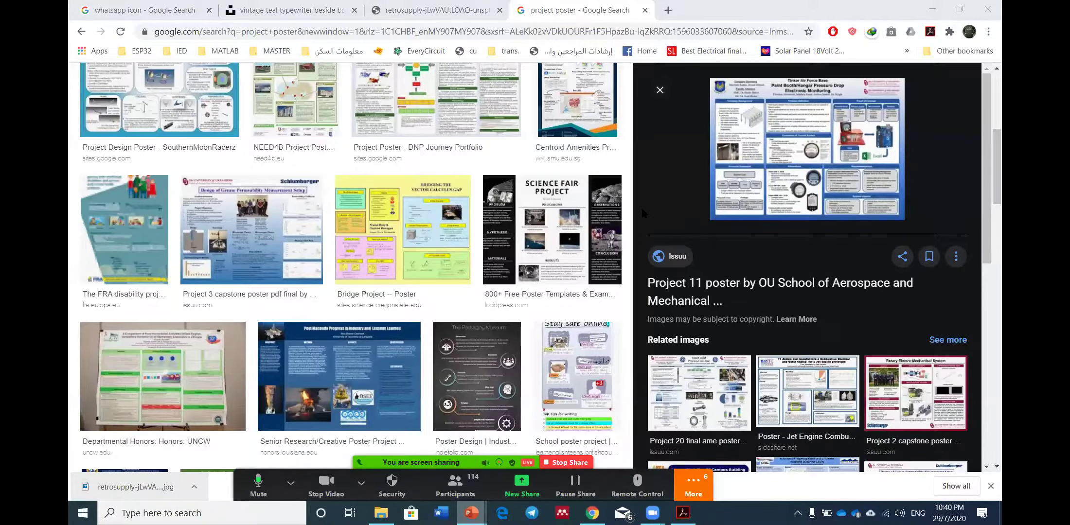
{"action": "scroll", "coordinate": [906, 267], "scroll_direction": "down", "scroll_amount": 1}
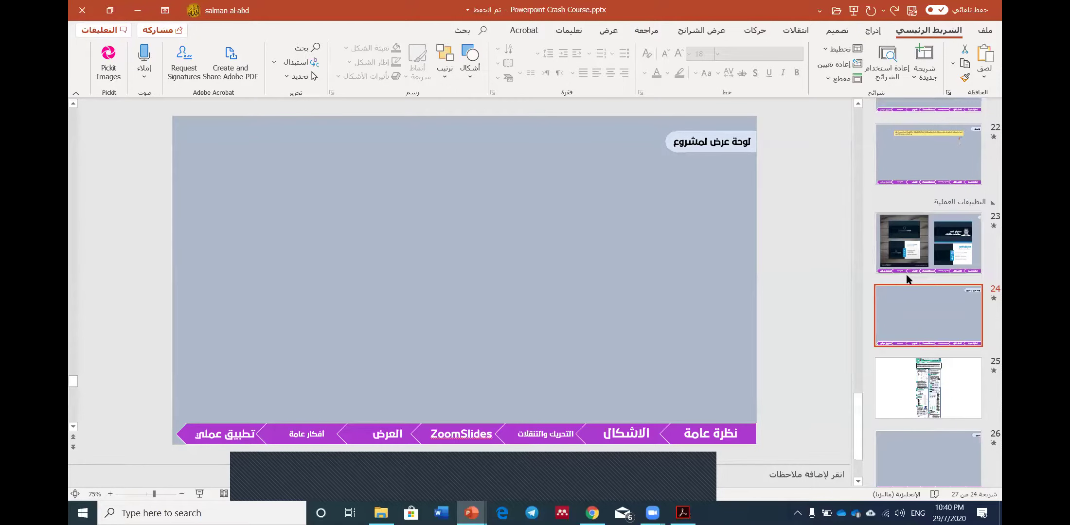
Open slide 25 with the Grey Wolf Optimizer research poster.
{"action": "left_click", "coordinate": [919, 401]}
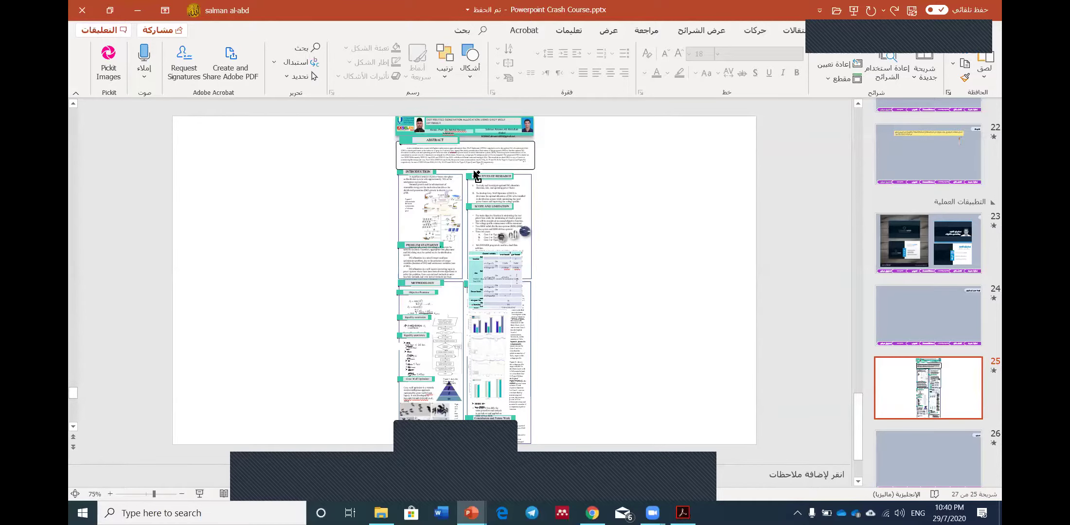
{"action": "scroll", "coordinate": [421, 161], "scroll_direction": "up", "scroll_amount": 3}
{"action": "scroll", "coordinate": [508, 232], "scroll_direction": "up", "scroll_amount": 3}
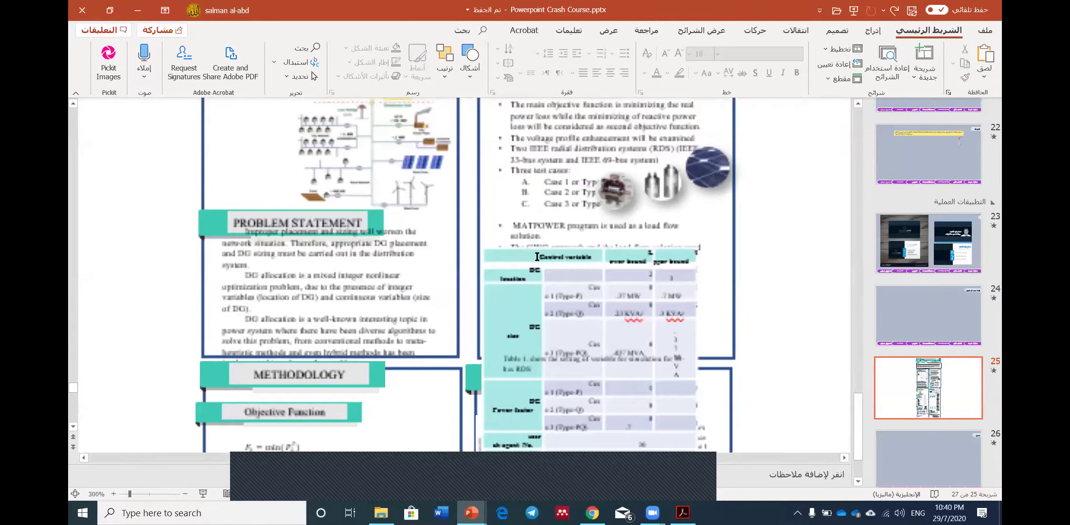
{"action": "scroll", "coordinate": [533, 241], "scroll_direction": "up", "scroll_amount": 2}
{"action": "scroll", "coordinate": [525, 262], "scroll_direction": "up", "scroll_amount": 2}
{"action": "scroll", "coordinate": [525, 263], "scroll_direction": "up", "scroll_amount": 3}
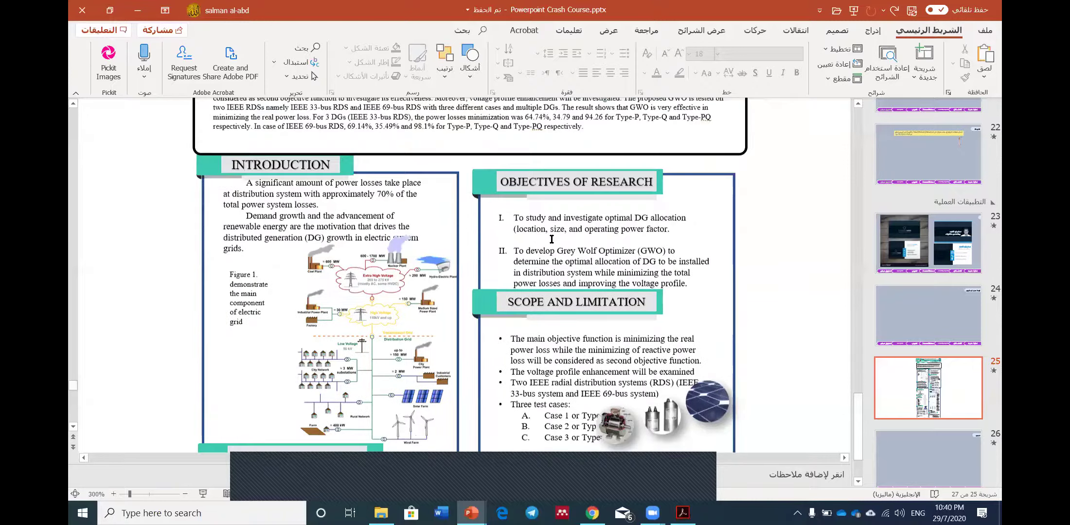
{"action": "scroll", "coordinate": [437, 185], "scroll_direction": "up", "scroll_amount": 1}
{"action": "scroll", "coordinate": [419, 197], "scroll_direction": "up", "scroll_amount": 1}
Select the student portrait photo at the top right of the poster.
{"action": "left_click", "coordinate": [418, 197]}
{"action": "left_click", "coordinate": [719, 136]}
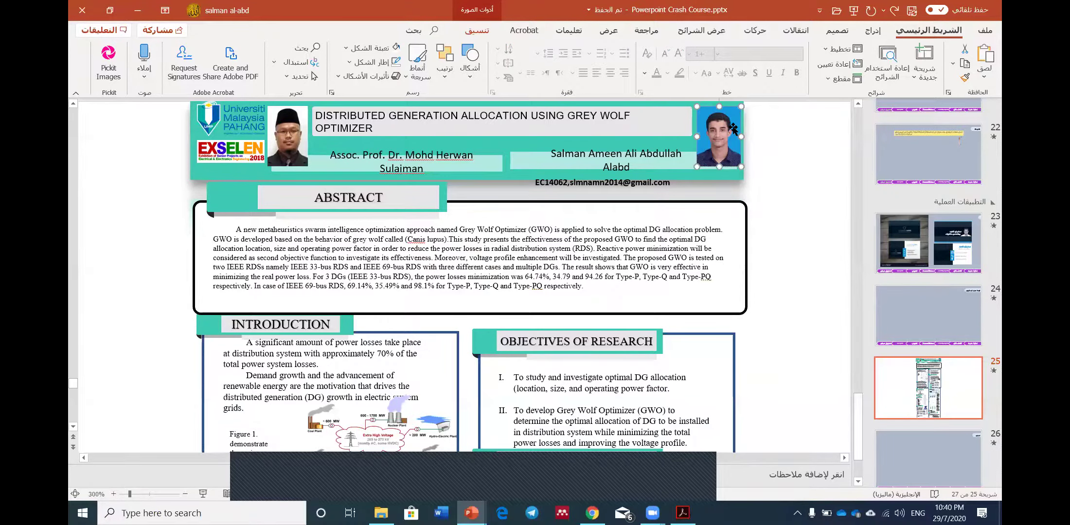
{"action": "scroll", "coordinate": [723, 126], "scroll_direction": "up", "scroll_amount": 5, "text": "ctrl"}
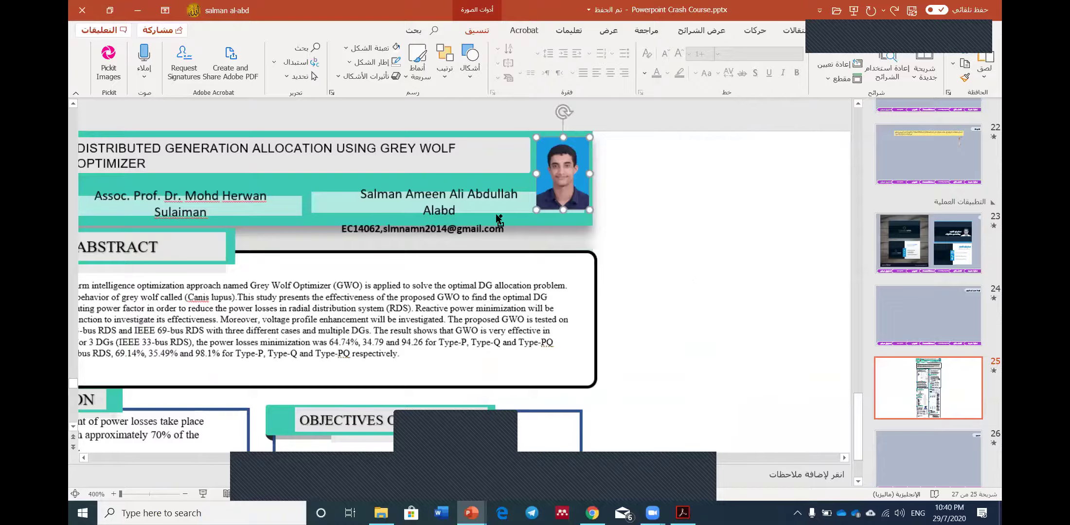
{"action": "scroll", "coordinate": [485, 232], "scroll_direction": "up", "scroll_amount": 1, "text": "ctrl"}
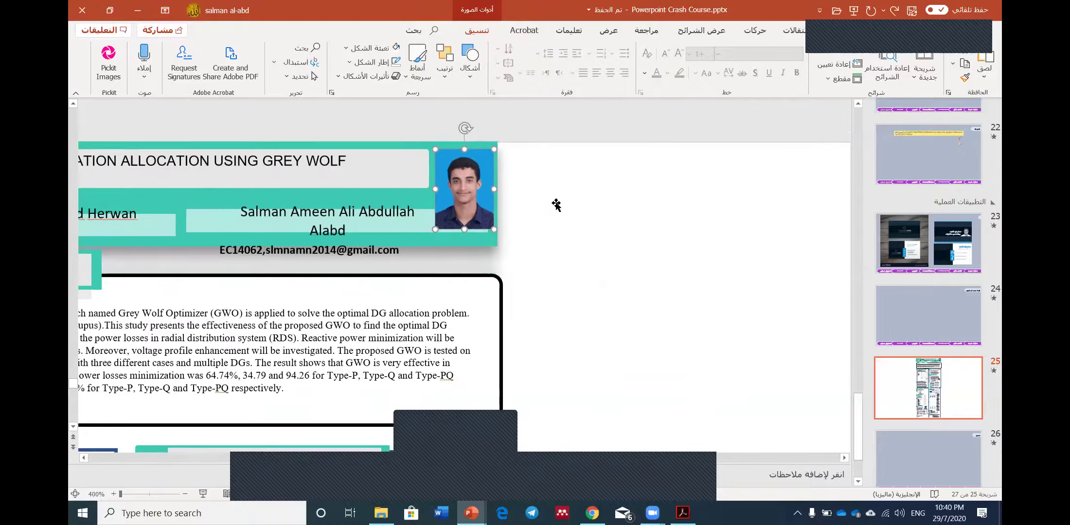
{"action": "left_click", "coordinate": [483, 31]}
Remove the portrait photo's purple background, marking its lower right as an area to keep.
{"action": "left_click", "coordinate": [979, 58]}
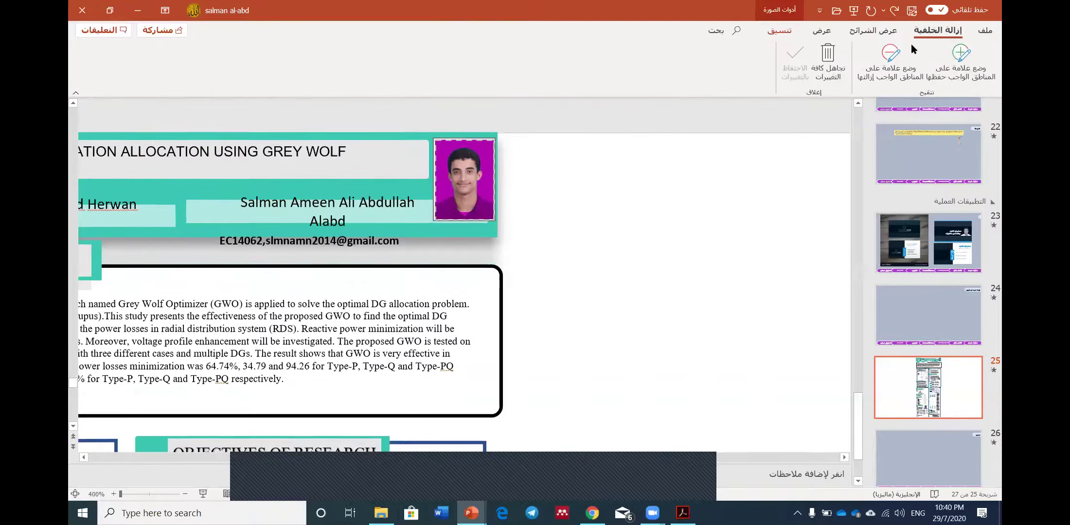
{"action": "left_click", "coordinate": [979, 59]}
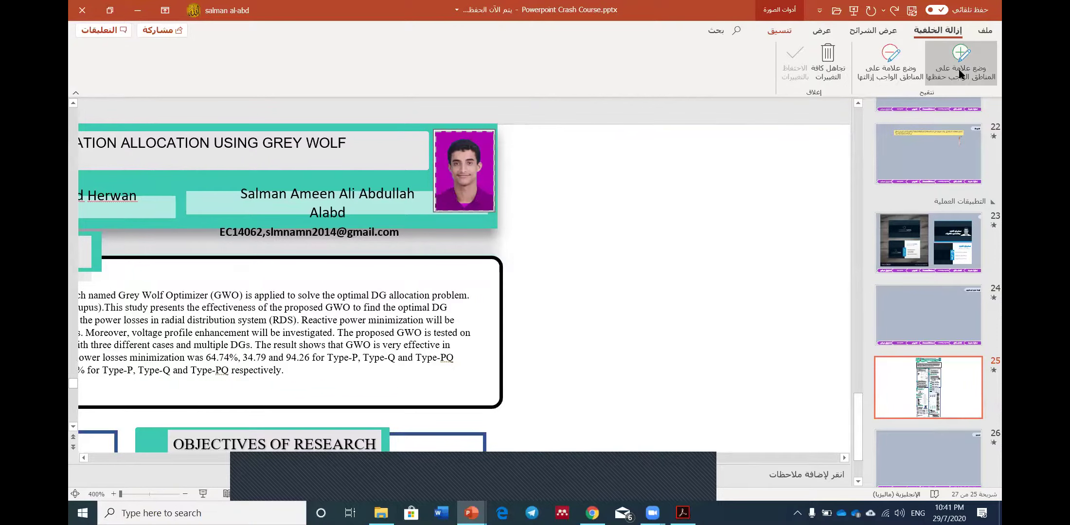
{"action": "left_click_drag", "start_coordinate": [462, 213], "coordinate": [490, 195]}
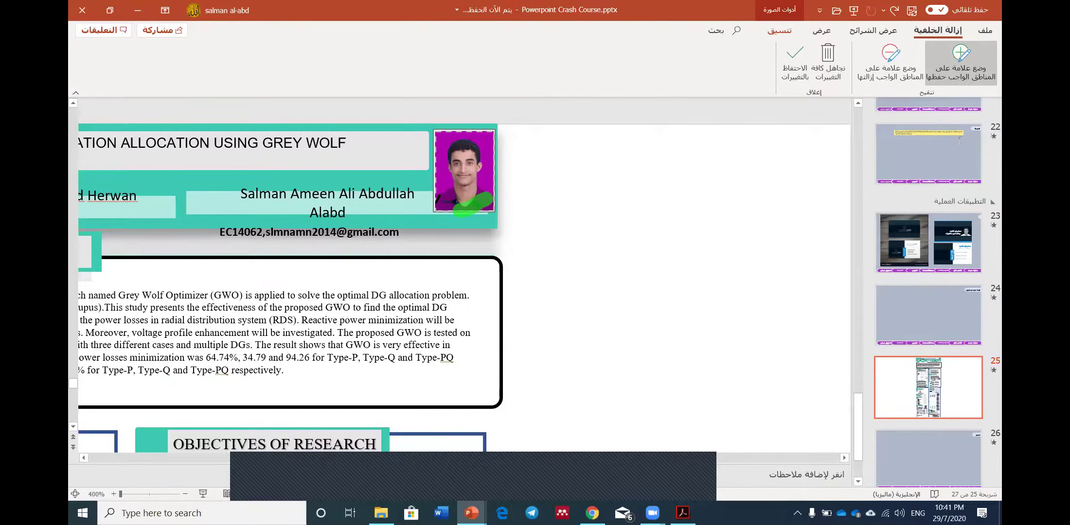
{"action": "left_click", "coordinate": [787, 73]}
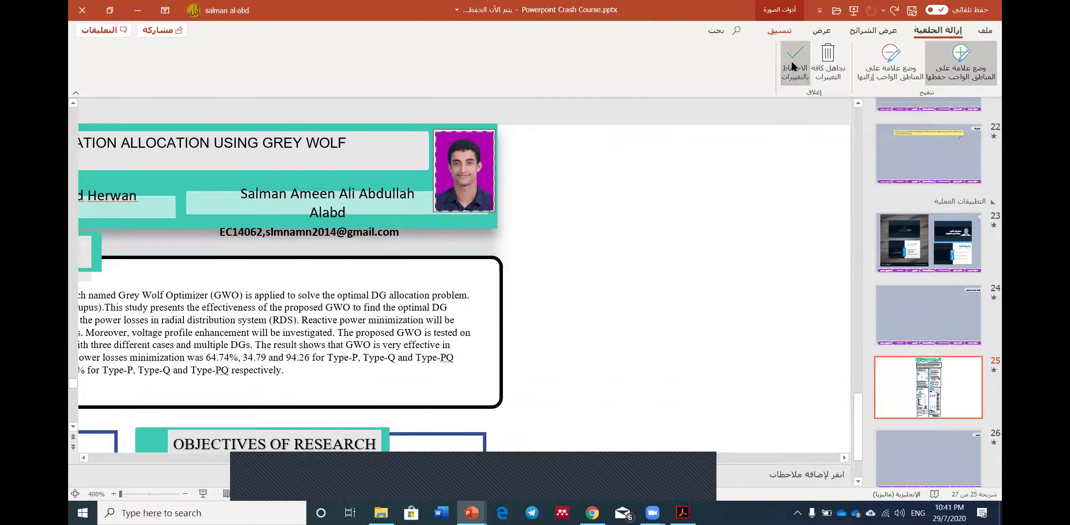
{"action": "scroll", "coordinate": [465, 234], "scroll_direction": "down", "scroll_amount": 5}
{"action": "left_click", "coordinate": [555, 216]}
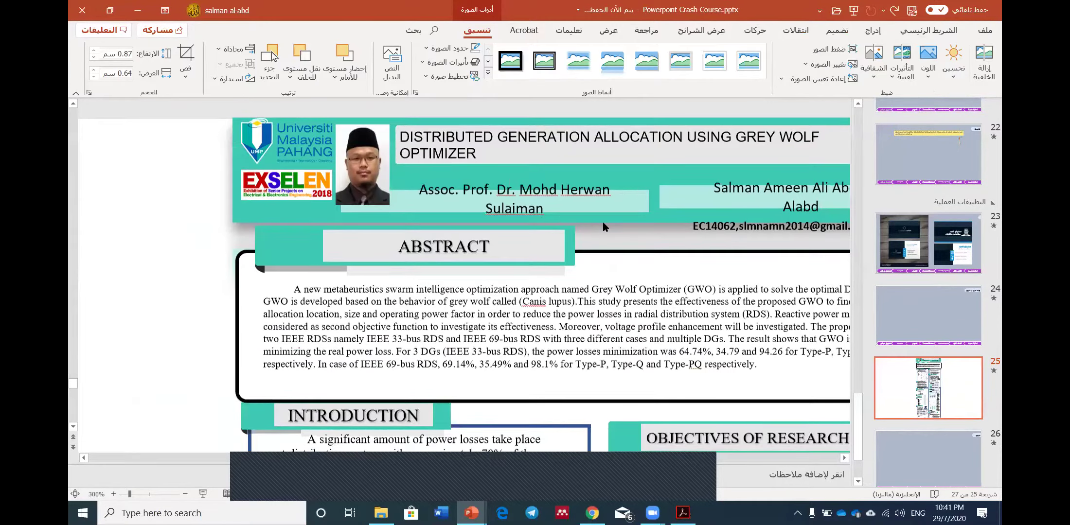
{"action": "scroll", "coordinate": [589, 274], "scroll_direction": "down", "scroll_amount": 5}
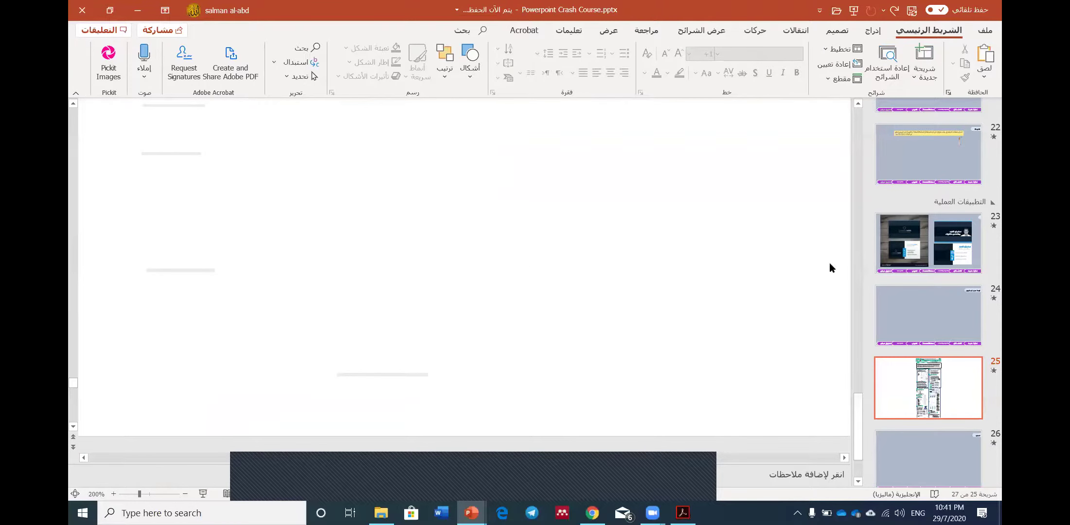
Show the Design tab and move to slide 26, the فيديو slide.
{"action": "left_click", "coordinate": [926, 314]}
{"action": "scroll", "coordinate": [490, 271], "scroll_direction": "down", "scroll_amount": 5}
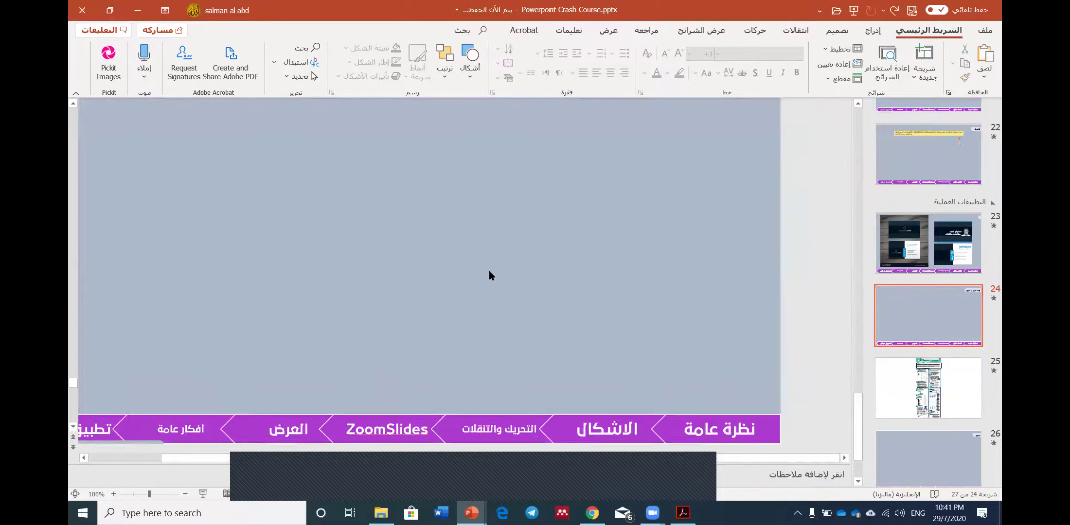
{"action": "scroll", "coordinate": [490, 275], "scroll_direction": "down", "scroll_amount": 3}
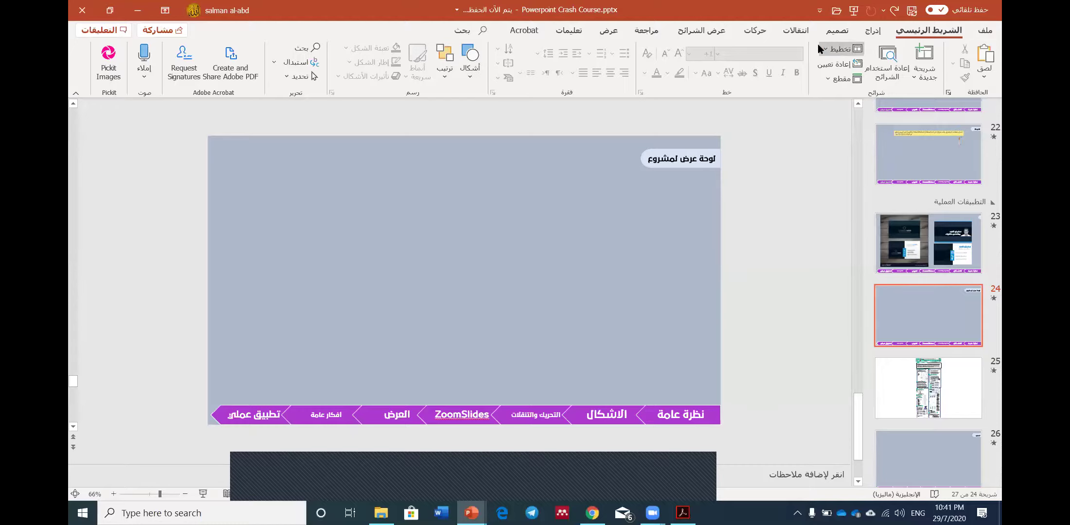
{"action": "left_click", "coordinate": [843, 38]}
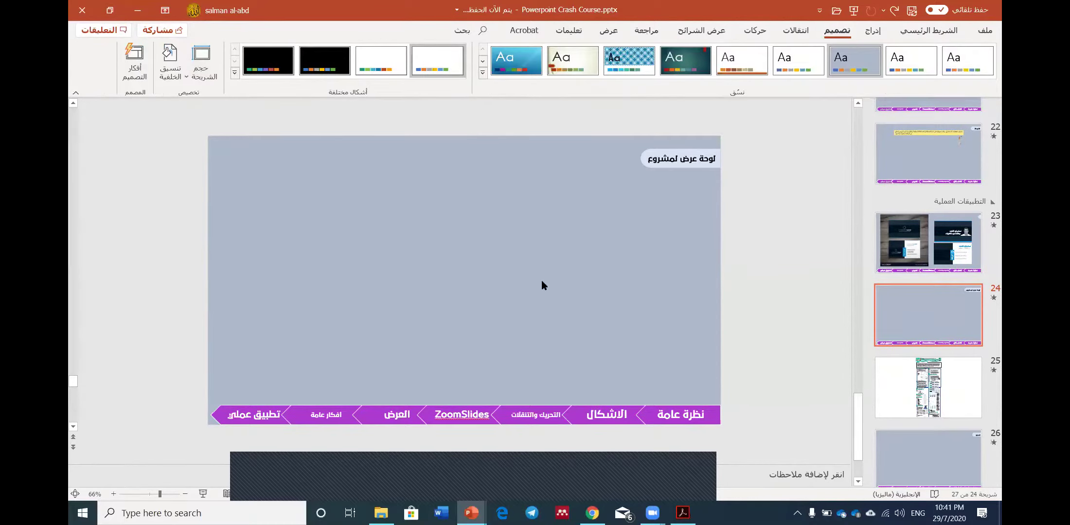
{"action": "scroll", "coordinate": [870, 326], "scroll_direction": "down", "scroll_amount": 2}
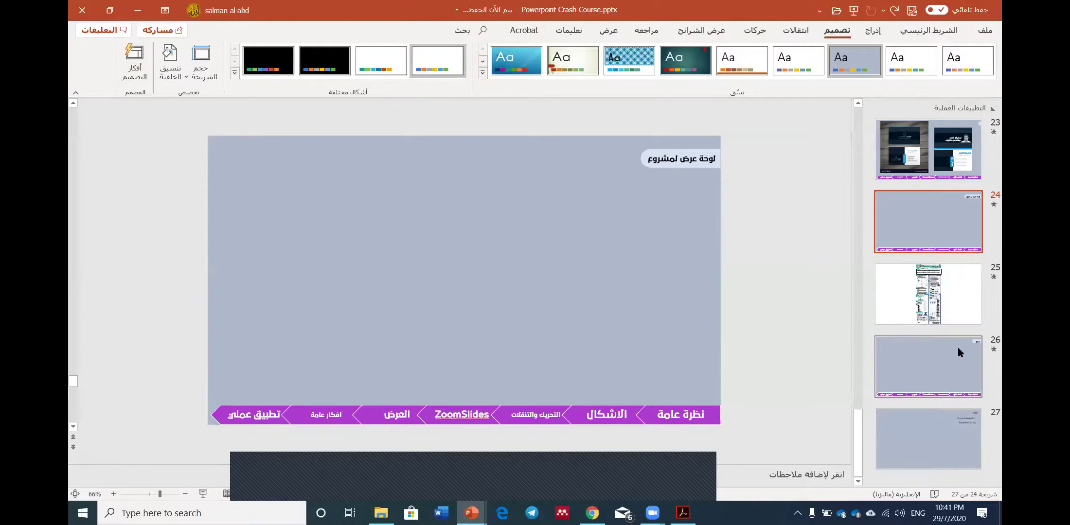
{"action": "left_click", "coordinate": [942, 378]}
{"action": "scroll", "coordinate": [589, 250], "scroll_direction": "up", "scroll_amount": 1}
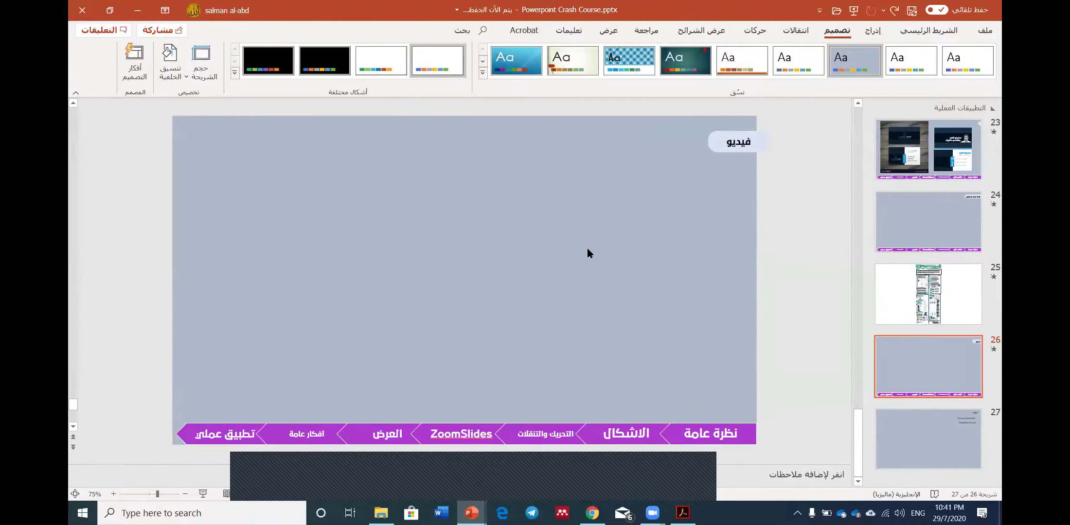
{"action": "scroll", "coordinate": [546, 258], "scroll_direction": "up", "scroll_amount": 1}
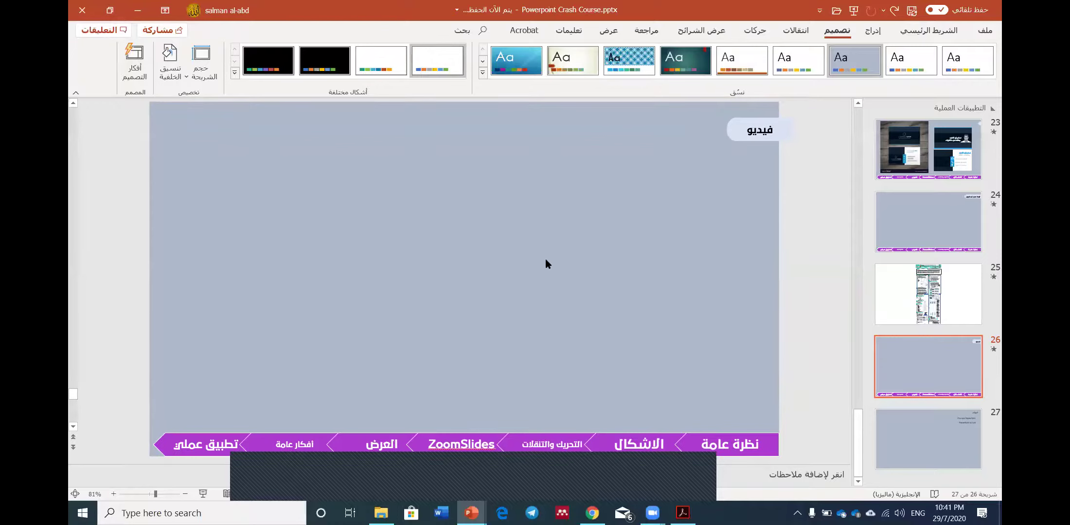
Move the فيديو title box left and slightly up near the slide's top right.
{"action": "left_click", "coordinate": [741, 129]}
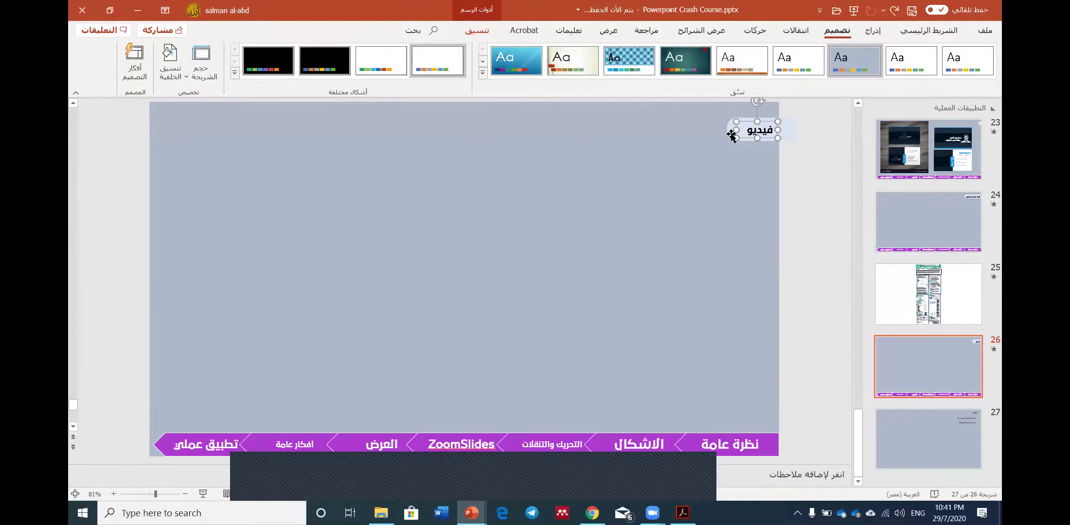
{"action": "left_click_drag", "start_coordinate": [728, 135], "coordinate": [671, 134]}
{"action": "left_click", "coordinate": [751, 130]}
{"action": "key", "text": "ctrl+z"}
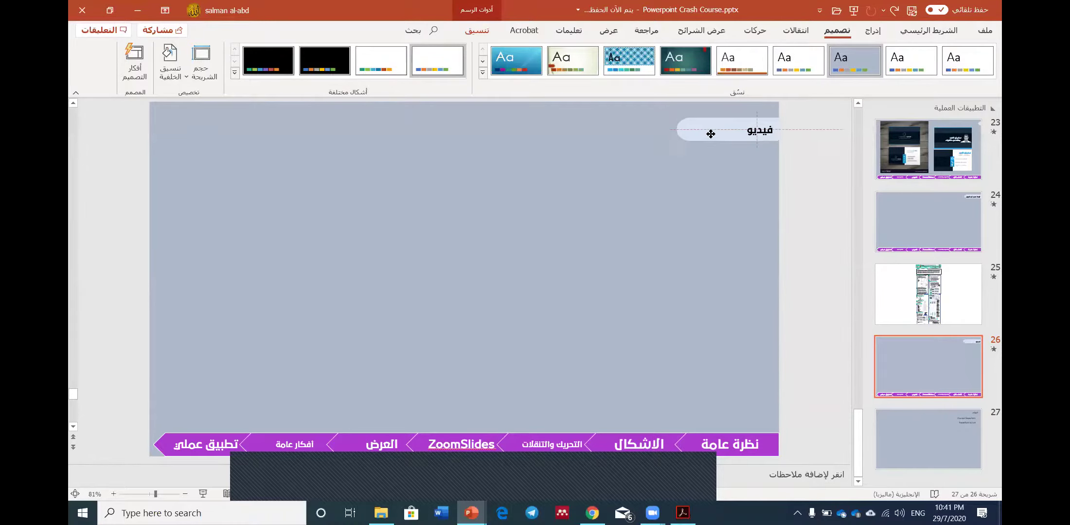
{"action": "key", "text": "ctrl+y"}
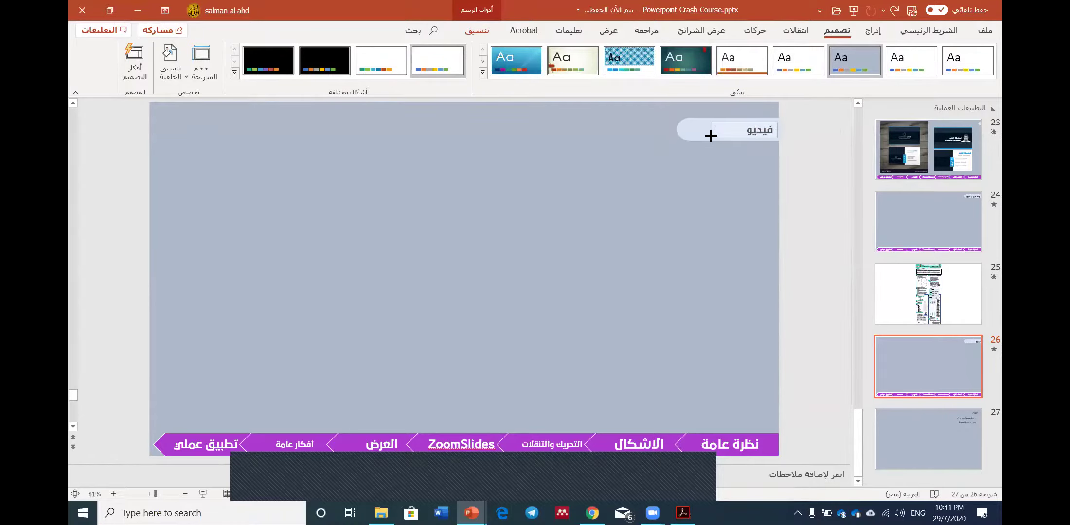
{"action": "left_click", "coordinate": [715, 172]}
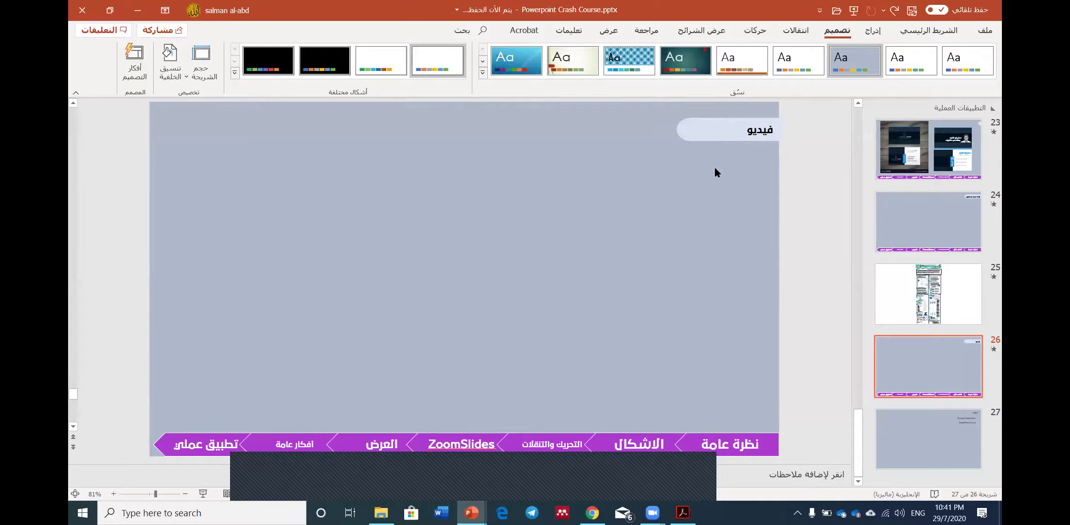
{"action": "left_click", "coordinate": [768, 121]}
{"action": "left_click_drag", "start_coordinate": [769, 121], "coordinate": [767, 119]}
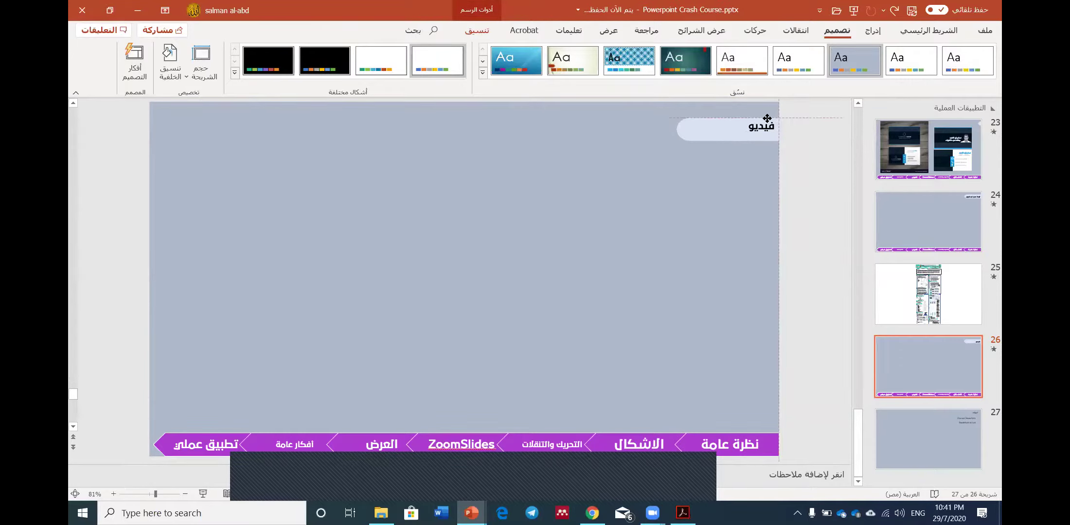
{"action": "left_click", "coordinate": [754, 147]}
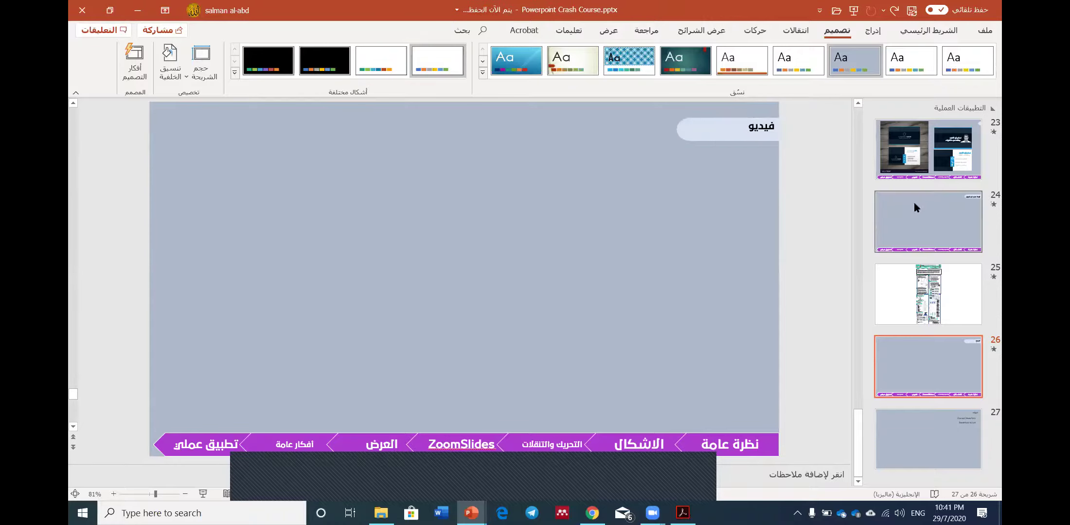
Go back to slide 13 with the butterfly picture.
{"action": "scroll", "coordinate": [922, 197], "scroll_direction": "up", "scroll_amount": 3}
{"action": "scroll", "coordinate": [922, 196], "scroll_direction": "up", "scroll_amount": 3}
{"action": "scroll", "coordinate": [923, 196], "scroll_direction": "up", "scroll_amount": 3}
{"action": "scroll", "coordinate": [927, 204], "scroll_direction": "up", "scroll_amount": 3}
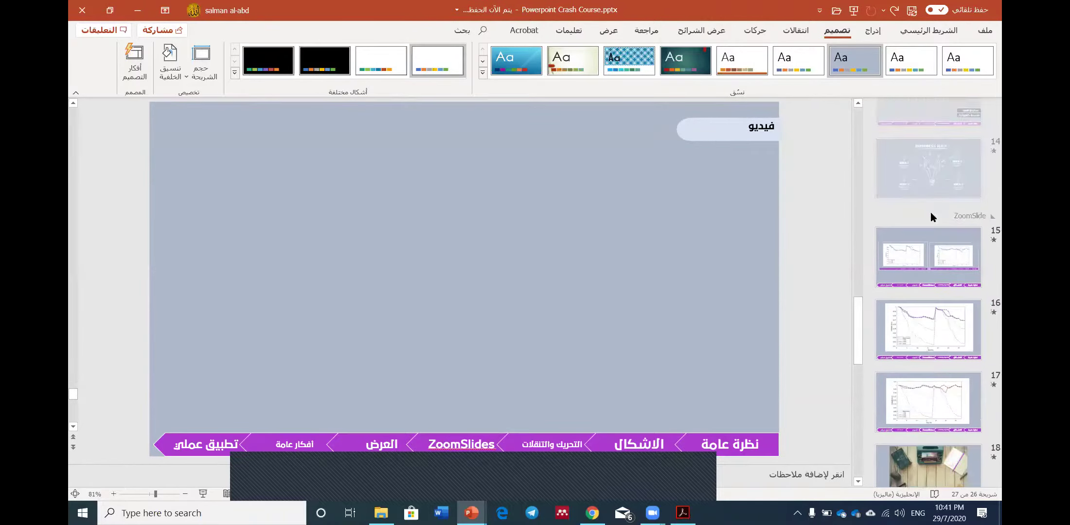
{"action": "scroll", "coordinate": [930, 213], "scroll_direction": "up", "scroll_amount": 3}
{"action": "left_click", "coordinate": [935, 307]}
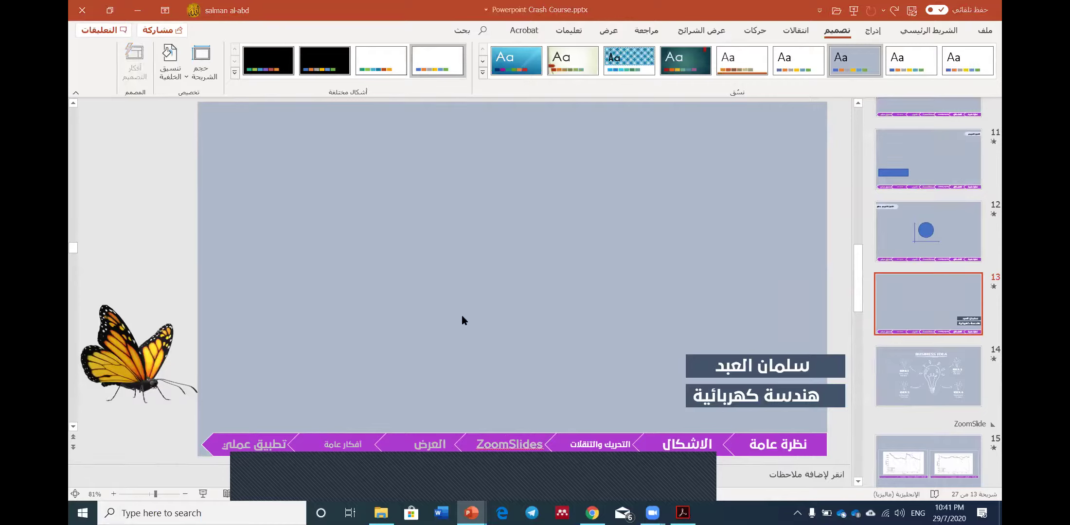
Run the slideshow from slide 13, exit it, and browse down past the chart slides to slide 26.
{"action": "left_click", "coordinate": [204, 493]}
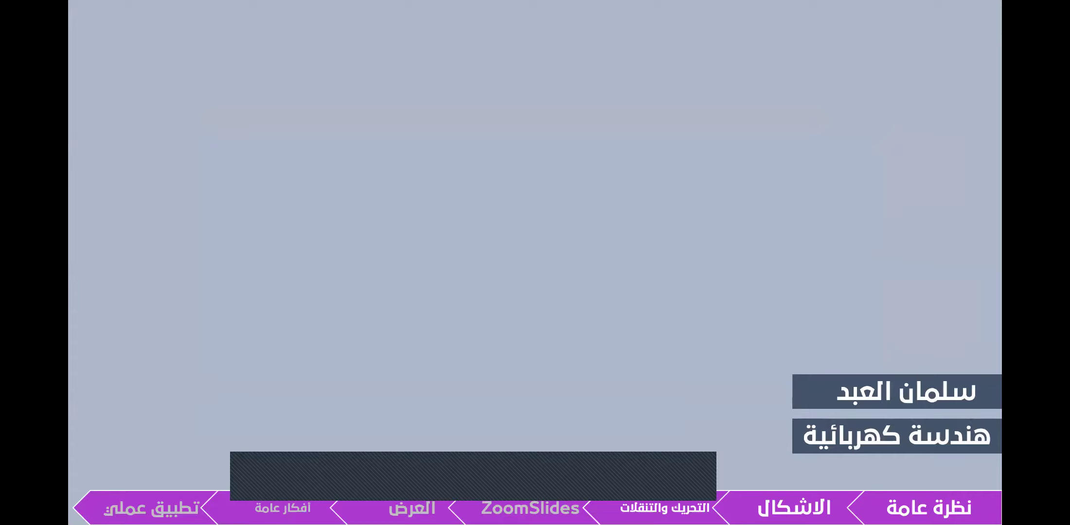
{"action": "key", "text": "Escape"}
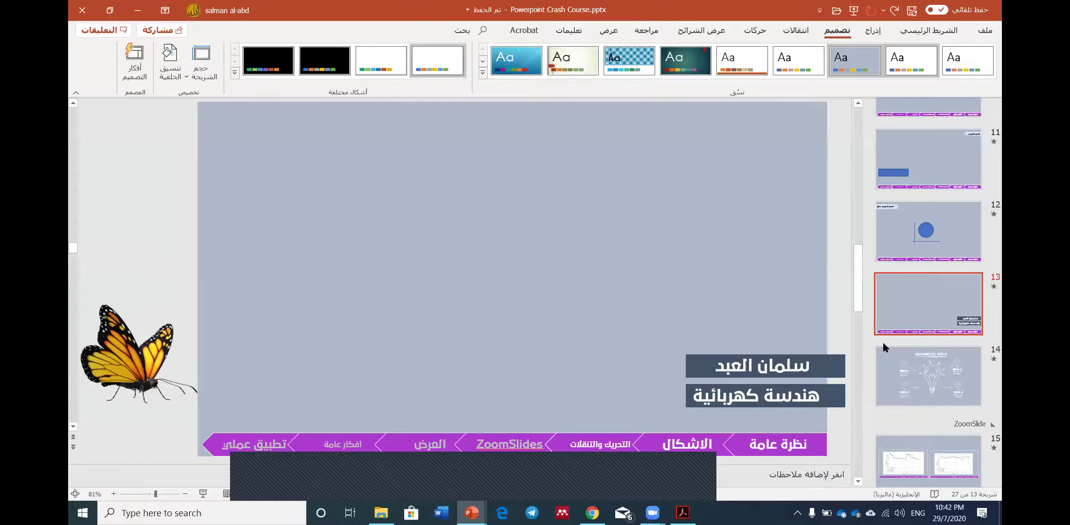
{"action": "left_click", "coordinate": [924, 421]}
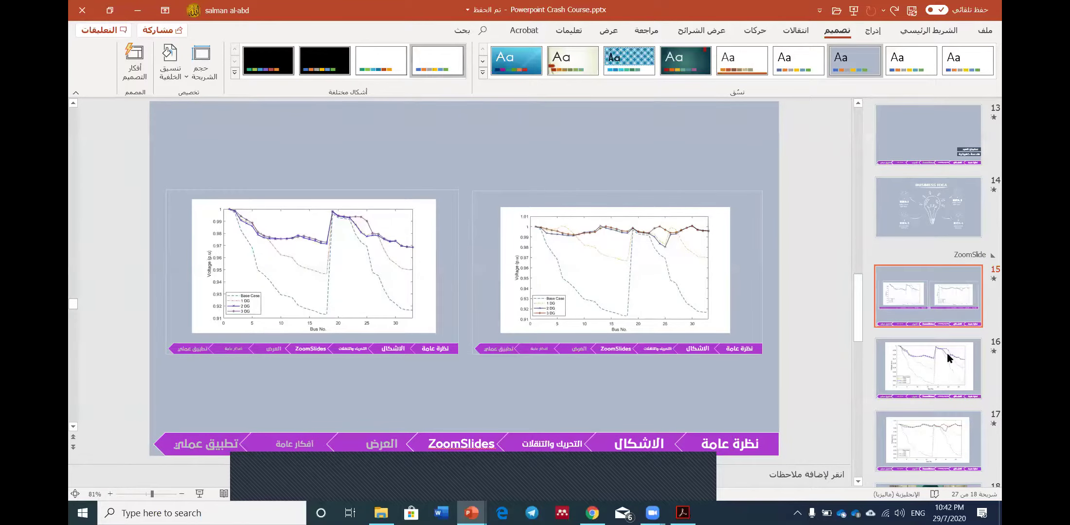
{"action": "scroll", "coordinate": [948, 359], "scroll_direction": "down", "scroll_amount": 5}
{"action": "left_click", "coordinate": [946, 412]}
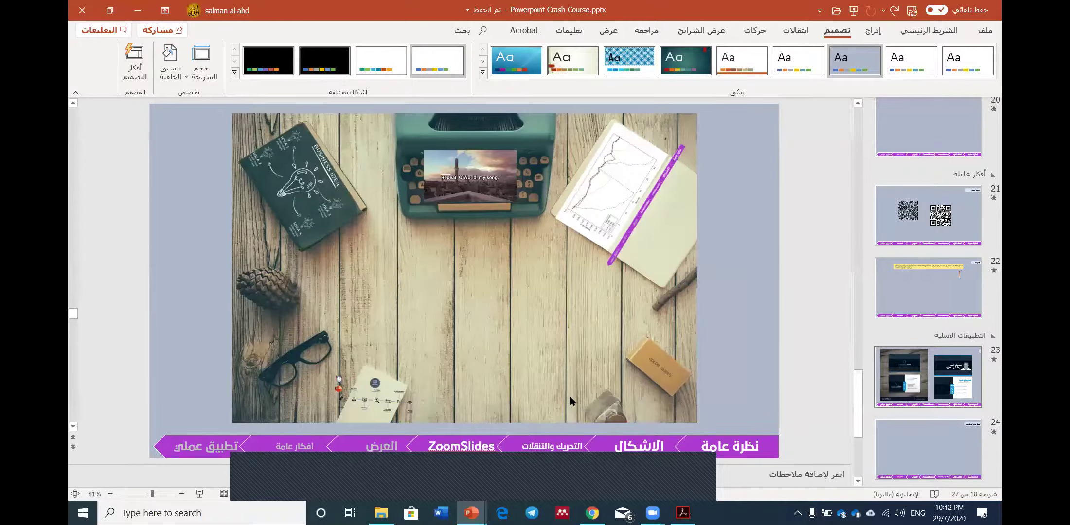
{"action": "scroll", "coordinate": [569, 396], "scroll_direction": "down", "scroll_amount": 8}
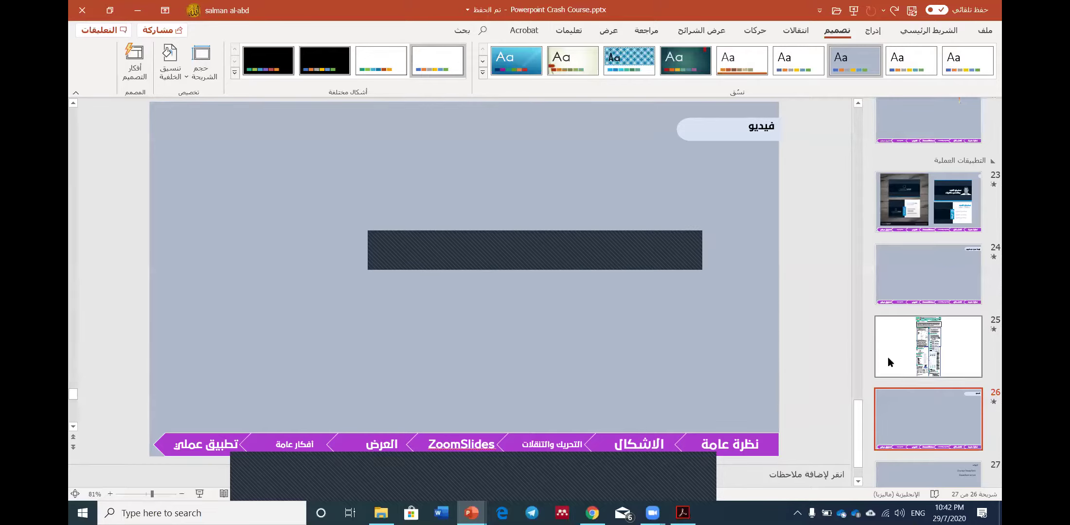
Open slide 27 and select its reference text boxes.
{"action": "scroll", "coordinate": [900, 389], "scroll_direction": "down", "scroll_amount": 1}
{"action": "left_click", "coordinate": [910, 415]}
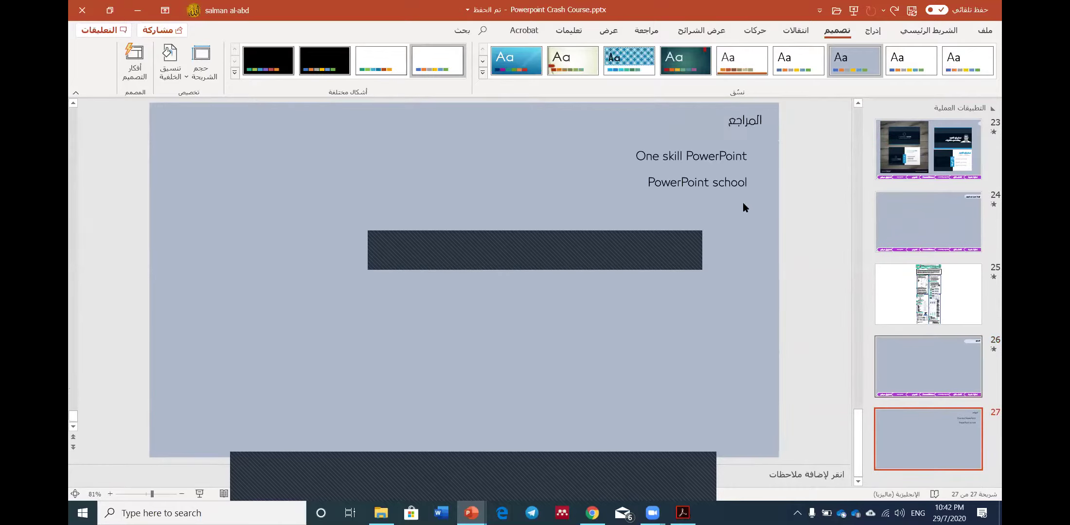
{"action": "left_click", "coordinate": [726, 153]}
{"action": "left_click", "coordinate": [705, 215]}
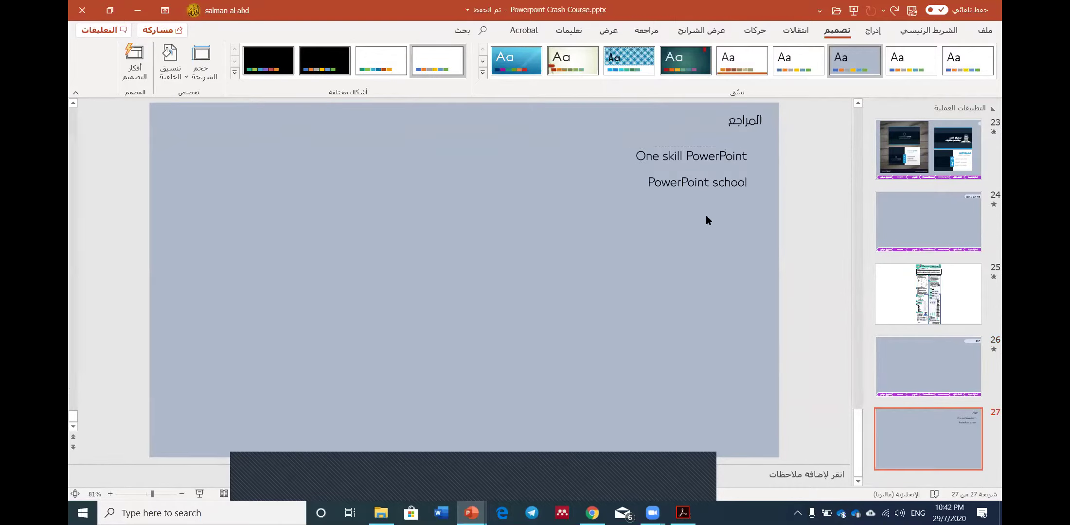
{"action": "left_click", "coordinate": [721, 149]}
{"action": "left_click", "coordinate": [700, 187]}
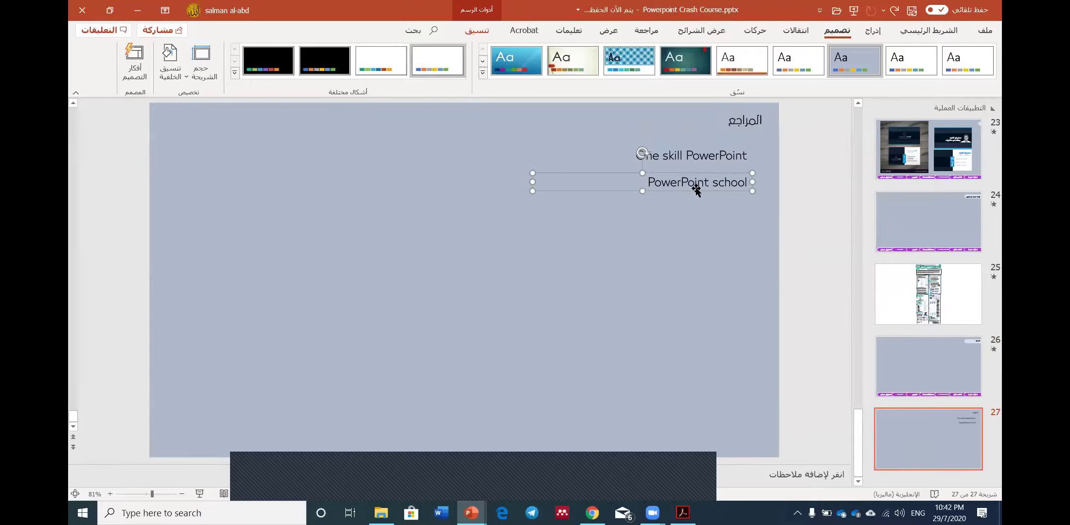
Highlight the 'One skill PowerPoint' line and check options for the 'PowerPoint school' text.
{"action": "left_click", "coordinate": [707, 180]}
{"action": "left_click", "coordinate": [732, 155]}
{"action": "triple_click", "coordinate": [732, 155]}
{"action": "left_click", "coordinate": [718, 156]}
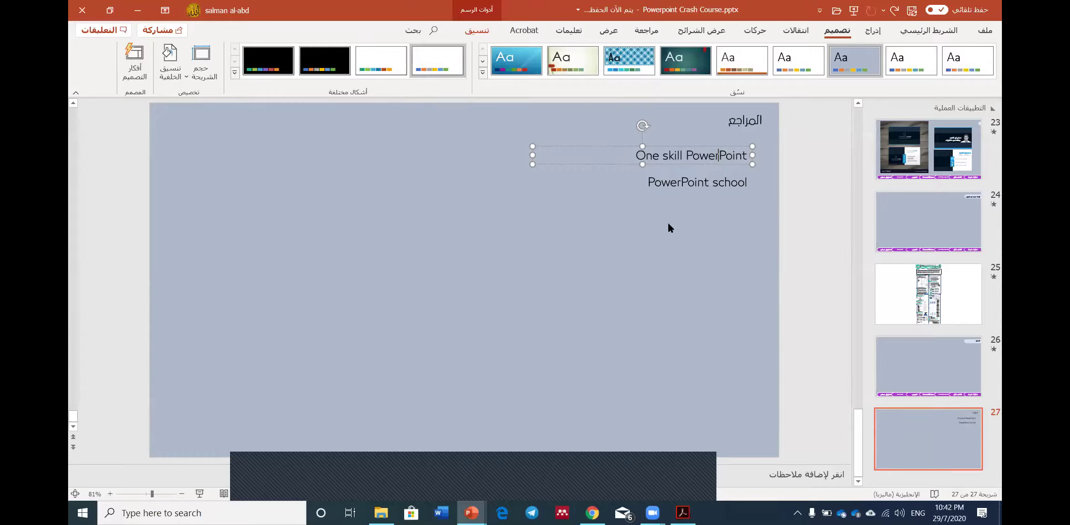
{"action": "right_click", "coordinate": [715, 182]}
{"action": "key", "text": "Escape"}
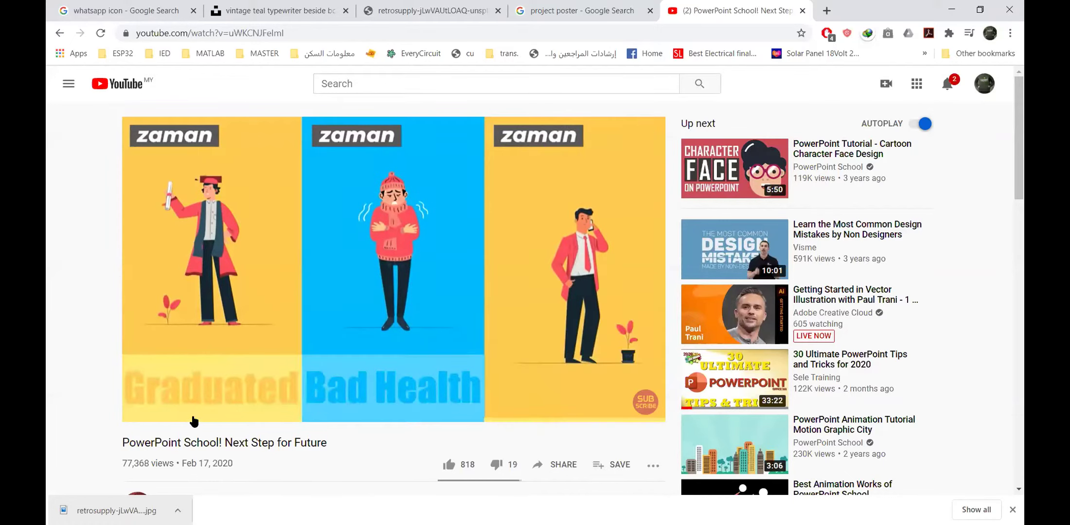
Unmute and re-mute the 'PowerPoint School! Next Step for Future' video twice, leaving it muted.
{"action": "left_click", "coordinate": [193, 417]}
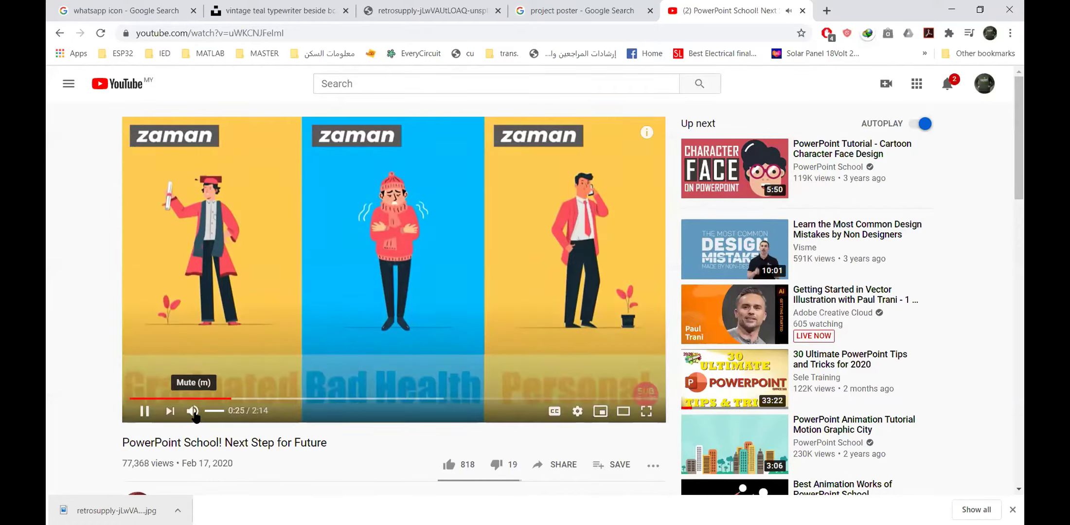
{"action": "left_click", "coordinate": [193, 413]}
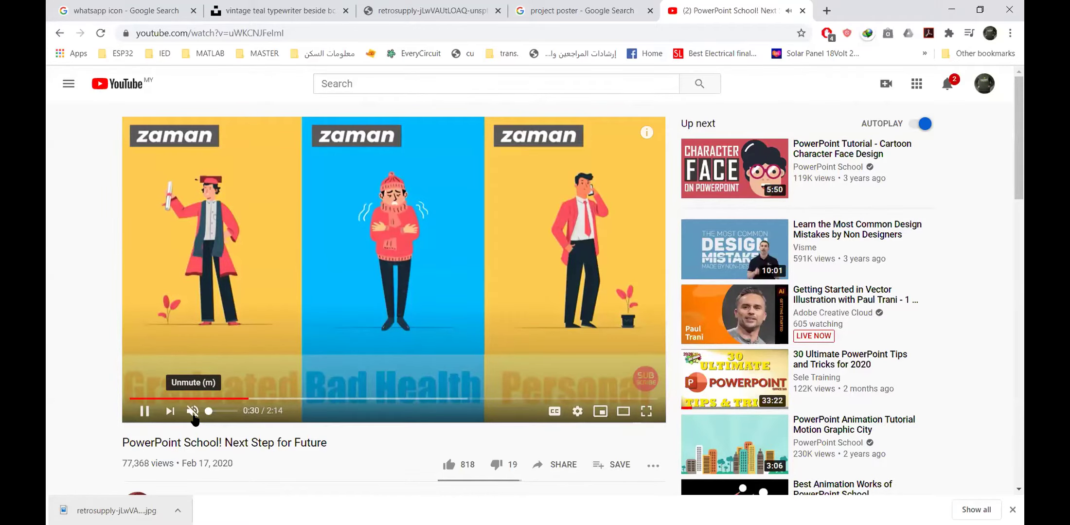
{"action": "left_click", "coordinate": [195, 420]}
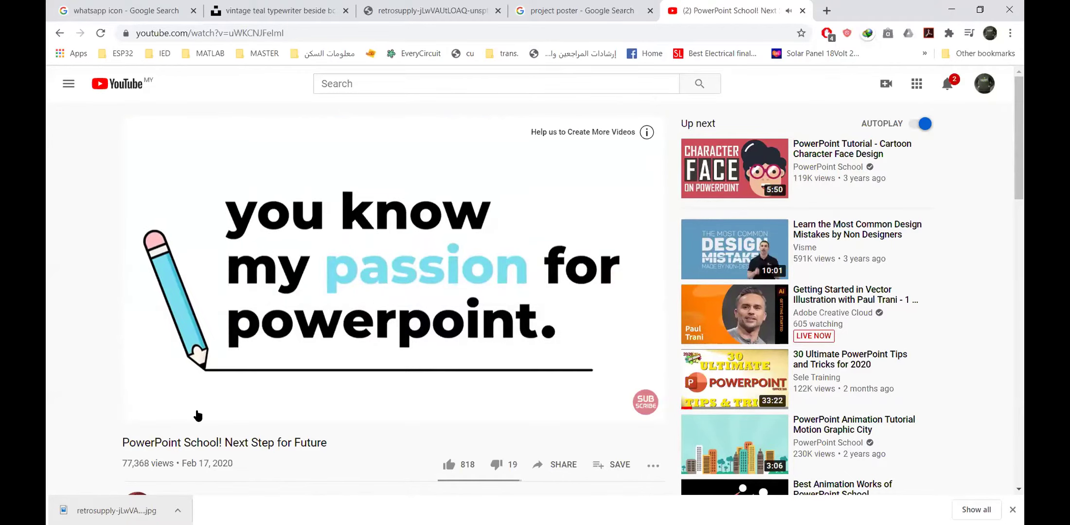
{"action": "left_click", "coordinate": [193, 411]}
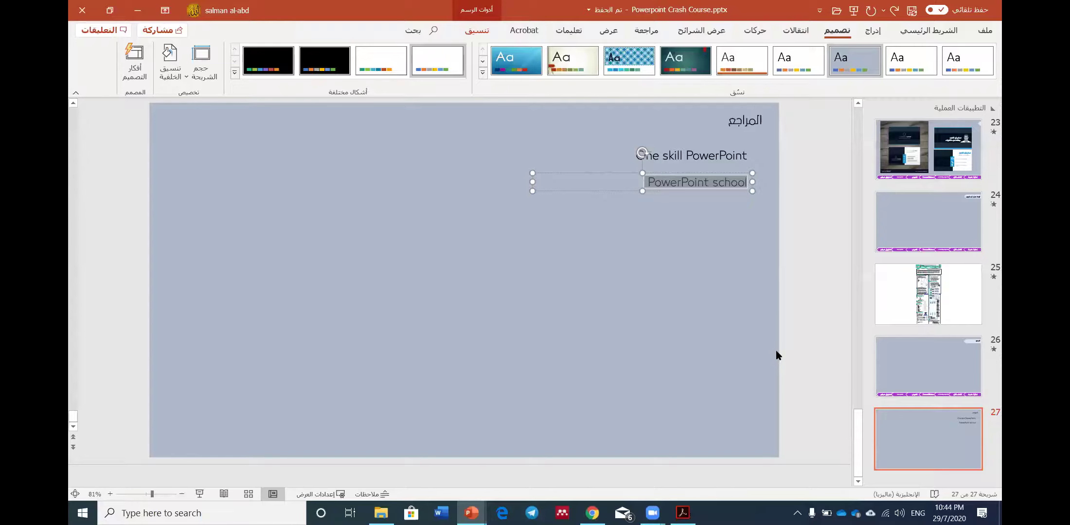
Drag the 'PowerPoint school' line up toward the line above, then open slide 24.
{"action": "left_click", "coordinate": [950, 408]}
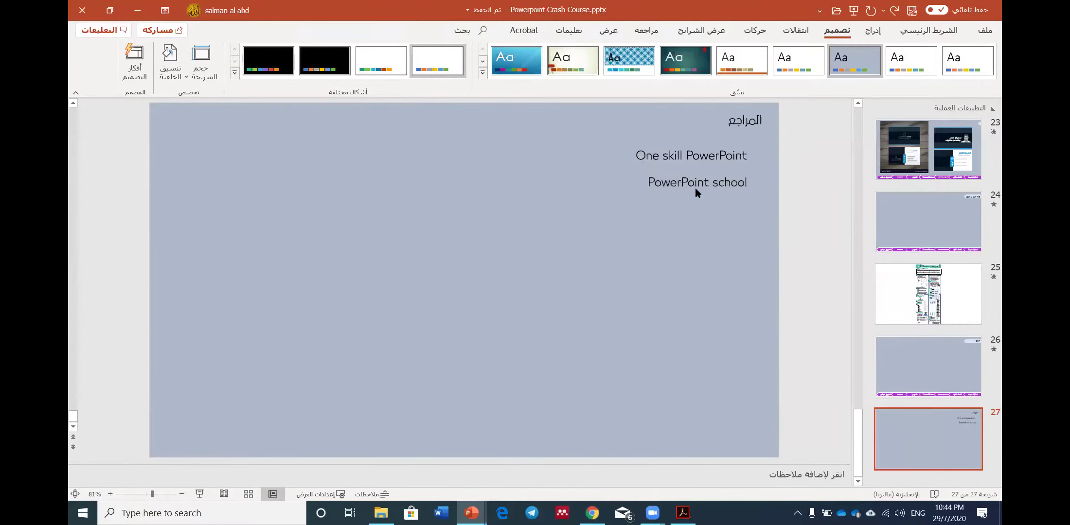
{"action": "left_click_drag", "start_coordinate": [695, 192], "coordinate": [694, 187]}
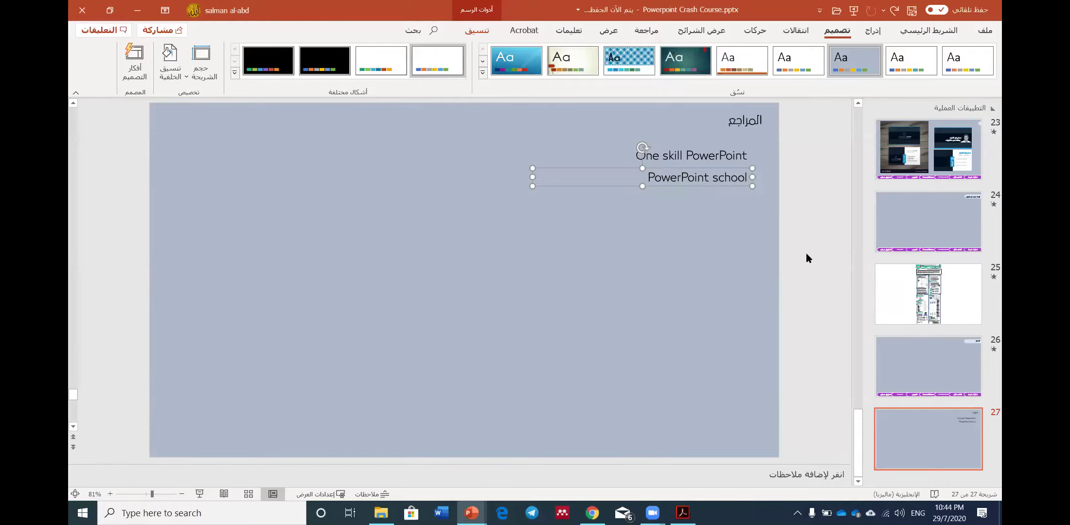
{"action": "scroll", "coordinate": [914, 184], "scroll_direction": "up", "scroll_amount": 2}
{"action": "scroll", "coordinate": [919, 189], "scroll_direction": "up", "scroll_amount": 1}
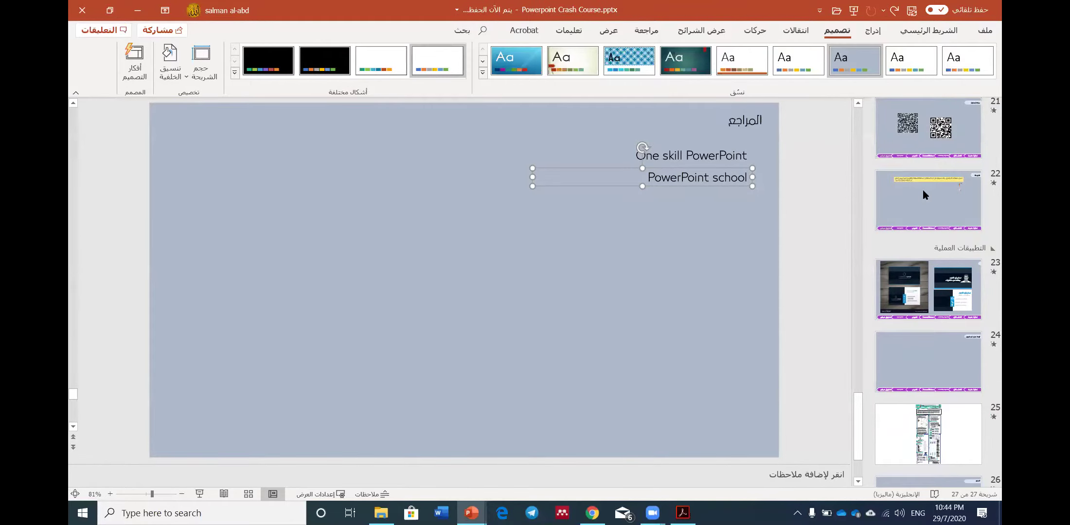
{"action": "scroll", "coordinate": [786, 249], "scroll_direction": "up", "scroll_amount": 2}
{"action": "scroll", "coordinate": [786, 262], "scroll_direction": "down", "scroll_amount": 2}
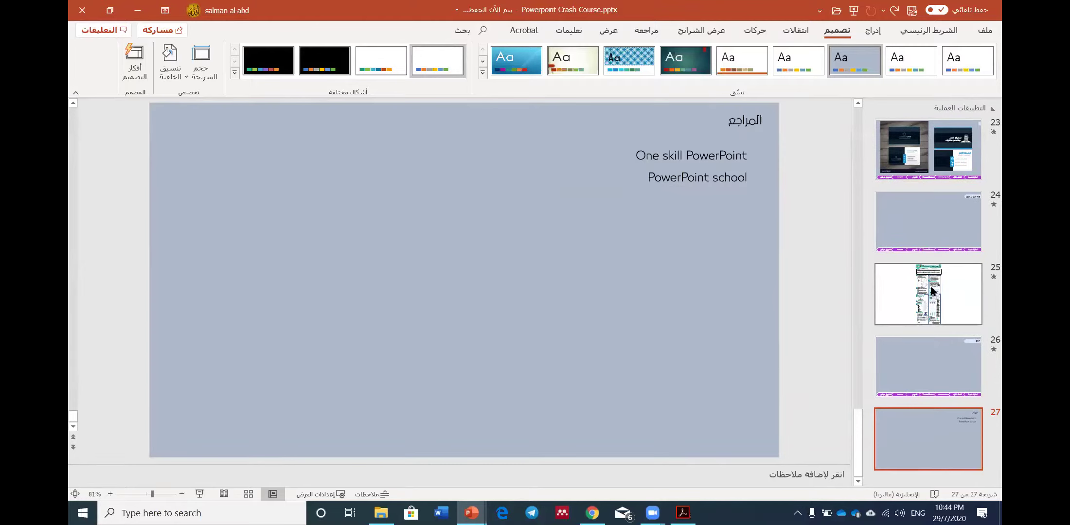
{"action": "left_click", "coordinate": [925, 213]}
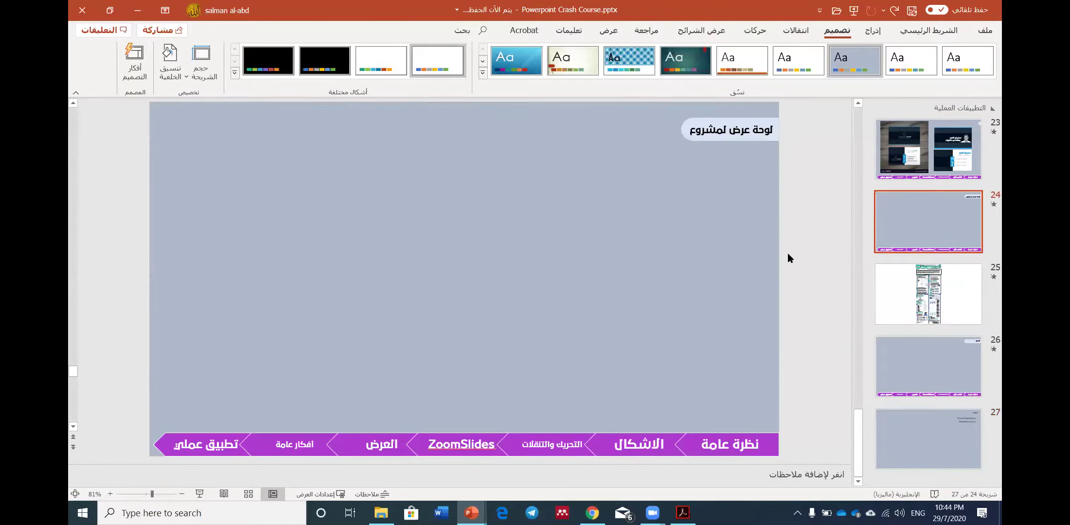
{"action": "left_click", "coordinate": [981, 31]}
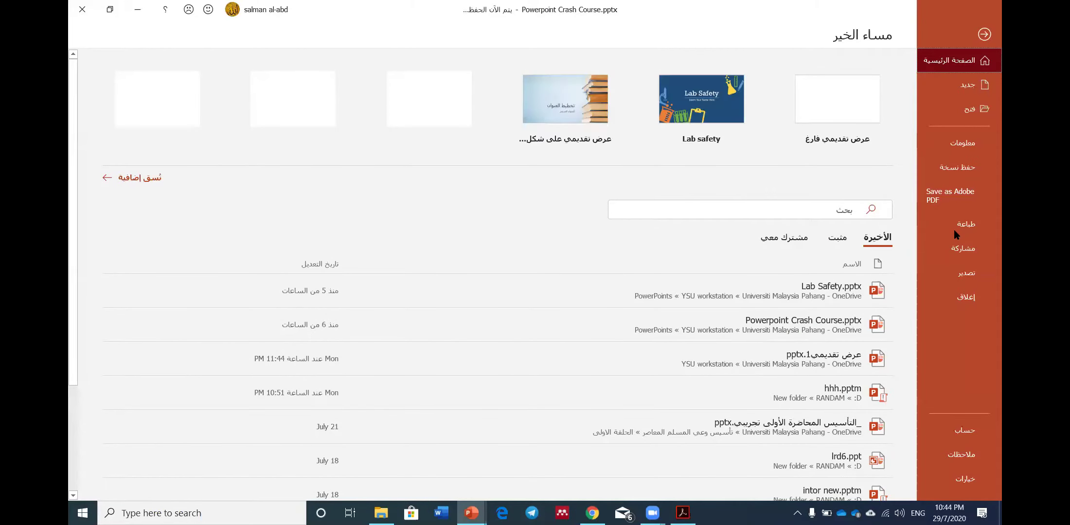
{"action": "left_click", "coordinate": [952, 276]}
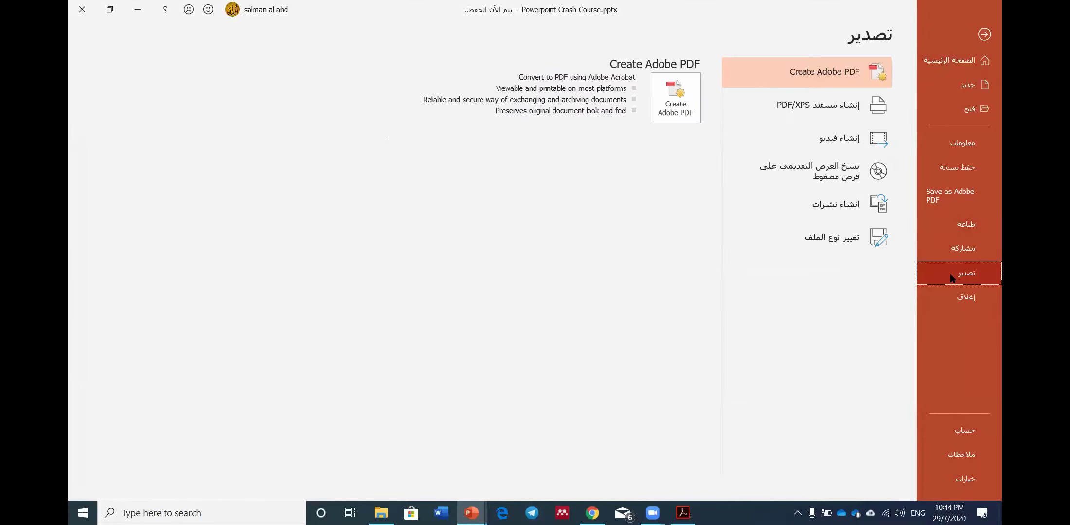
{"action": "left_click", "coordinate": [870, 128]}
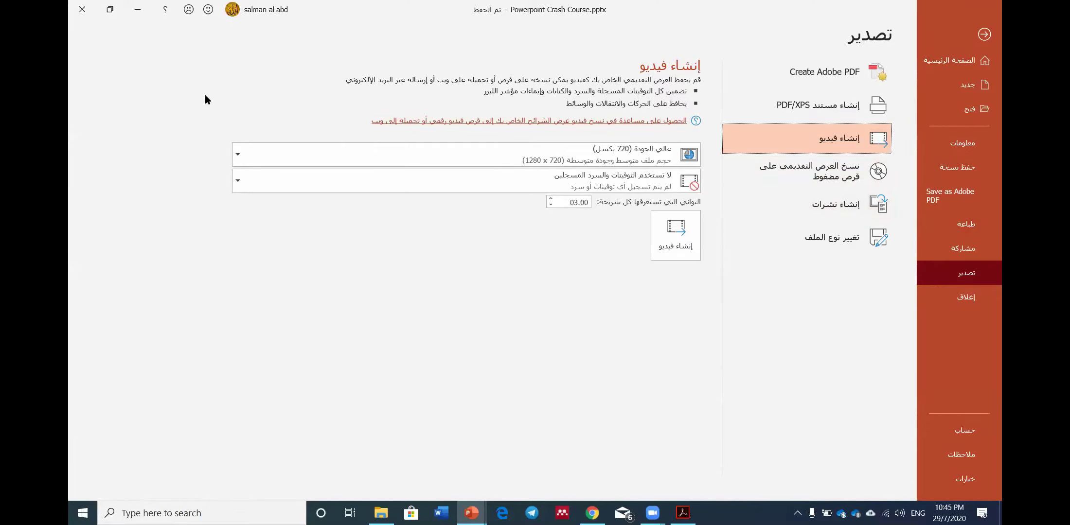
{"action": "left_click", "coordinate": [984, 34]}
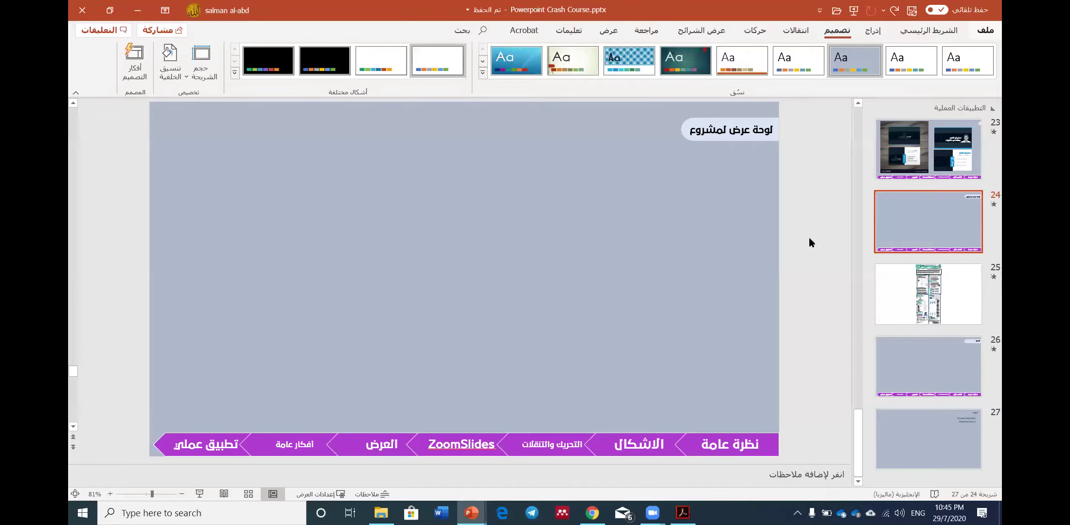
Scroll to slide 1, show the Insert tab, and select slide 3, the نظرة عامة overview.
{"action": "scroll", "coordinate": [919, 233], "scroll_direction": "up", "scroll_amount": 5}
{"action": "scroll", "coordinate": [922, 260], "scroll_direction": "up", "scroll_amount": 5}
{"action": "scroll", "coordinate": [912, 255], "scroll_direction": "up", "scroll_amount": 5}
{"action": "scroll", "coordinate": [912, 256], "scroll_direction": "up", "scroll_amount": 5}
{"action": "scroll", "coordinate": [924, 243], "scroll_direction": "up", "scroll_amount": 5}
{"action": "left_click", "coordinate": [958, 157]}
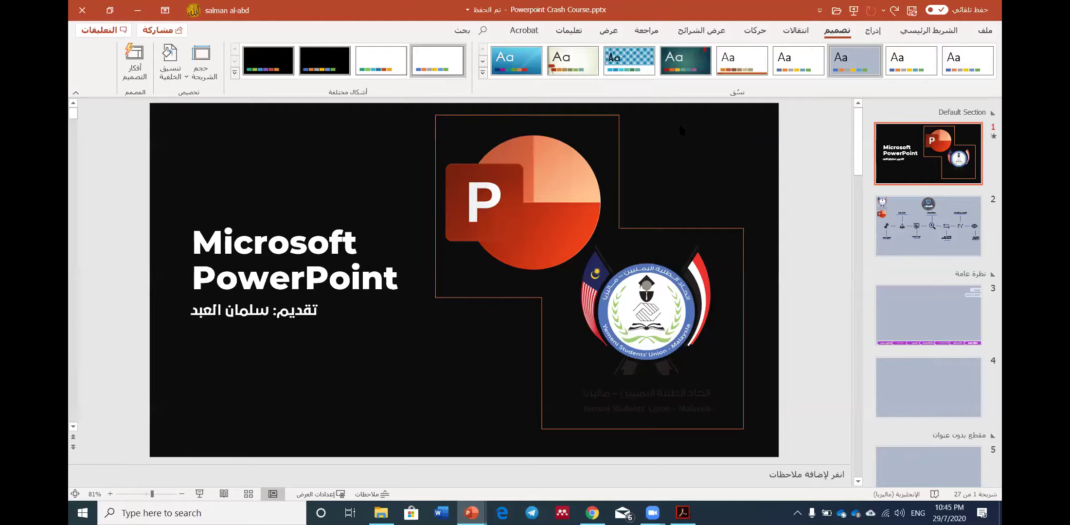
{"action": "left_click", "coordinate": [870, 31]}
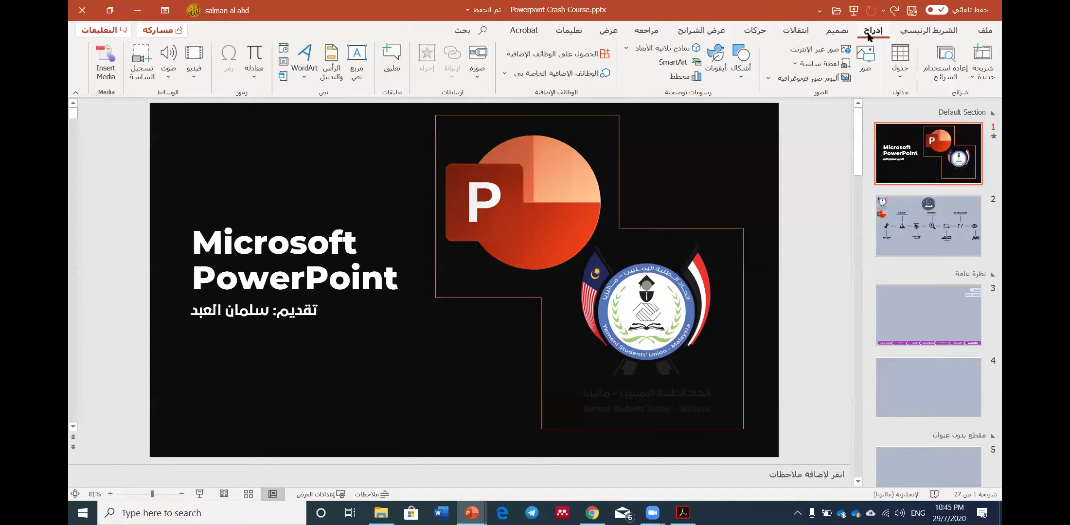
{"action": "left_click", "coordinate": [961, 291]}
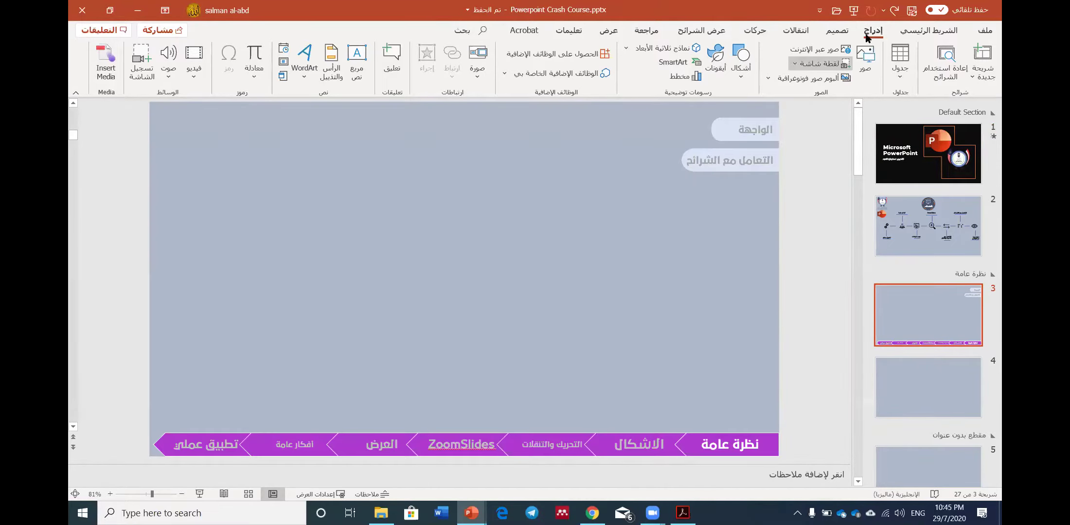
Start a Screen Recording and select the full Chrome window as the capture area.
{"action": "left_click", "coordinate": [140, 56]}
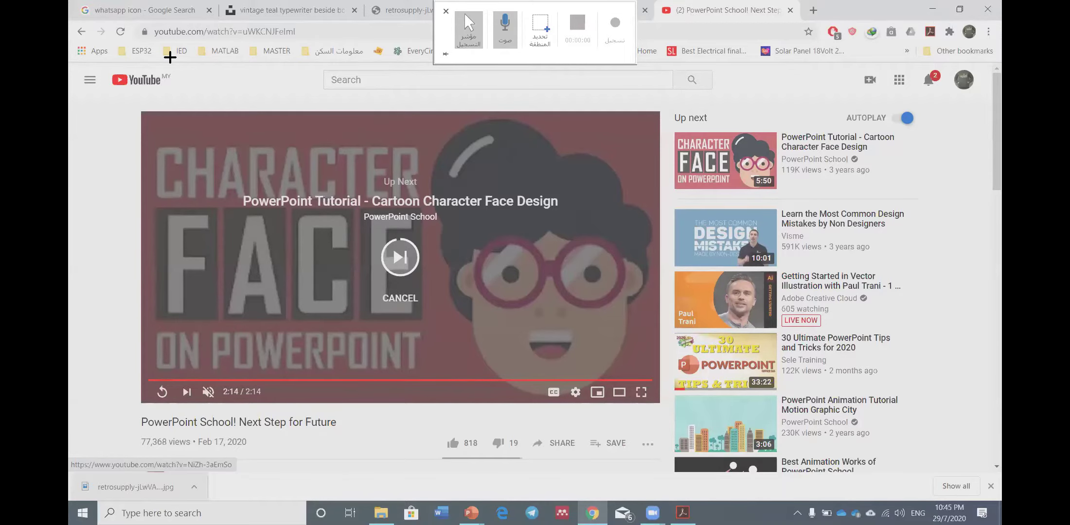
{"action": "mouse_move", "coordinate": [68, 1]}
{"action": "left_mouse_down"}
{"action": "mouse_move", "coordinate": [836, 348]}
{"action": "mouse_move", "coordinate": [1000, 523]}
{"action": "left_mouse_up"}
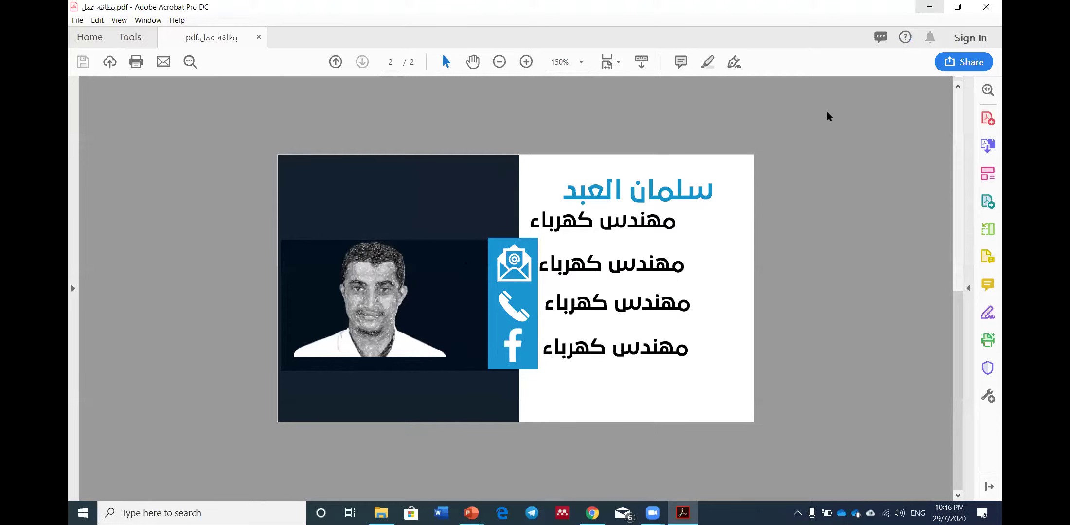
Minimize the business-card presentation and return to the Crash Course deck showing the recorded video.
{"action": "key", "text": "alt+Tab"}
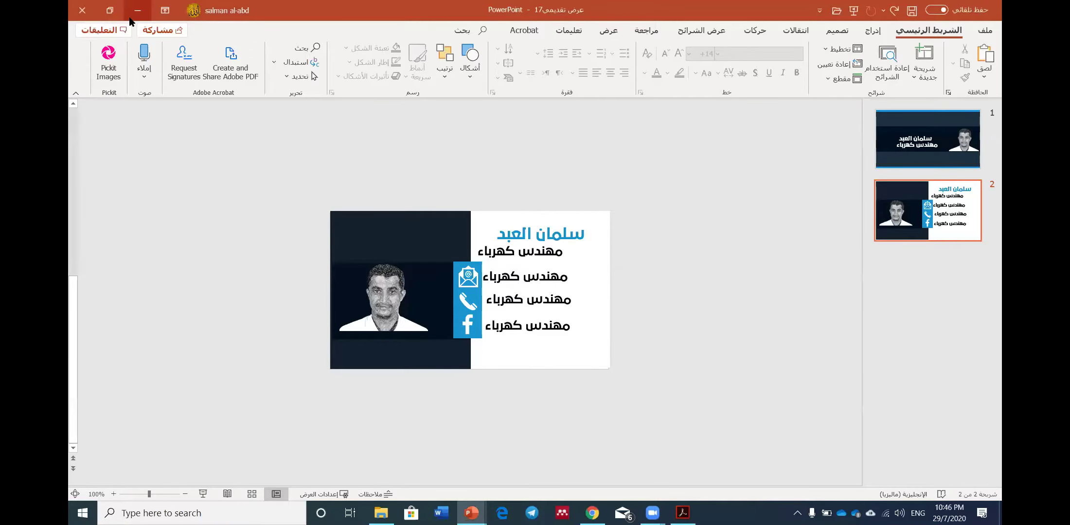
{"action": "left_click", "coordinate": [131, 18]}
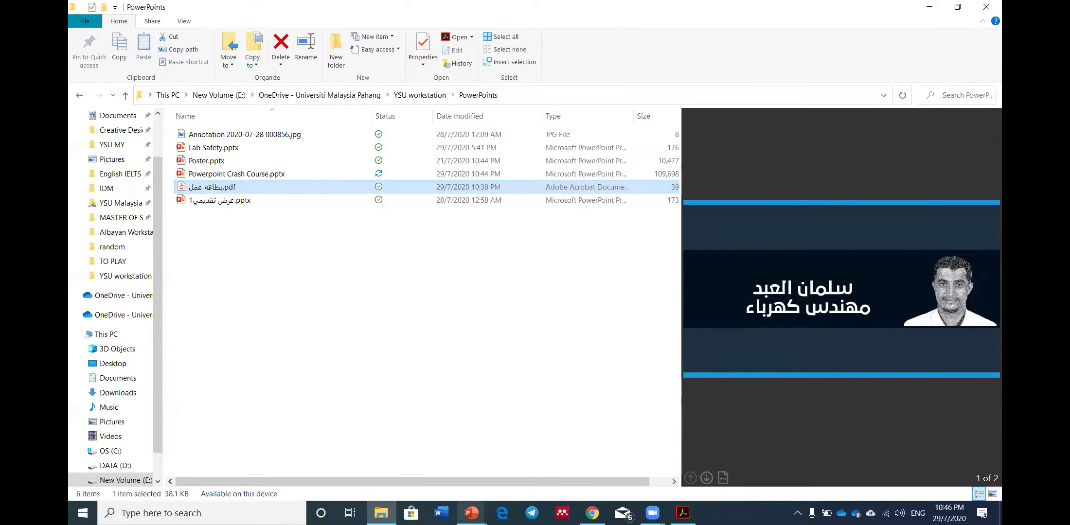
{"action": "mouse_move", "coordinate": [472, 513]}
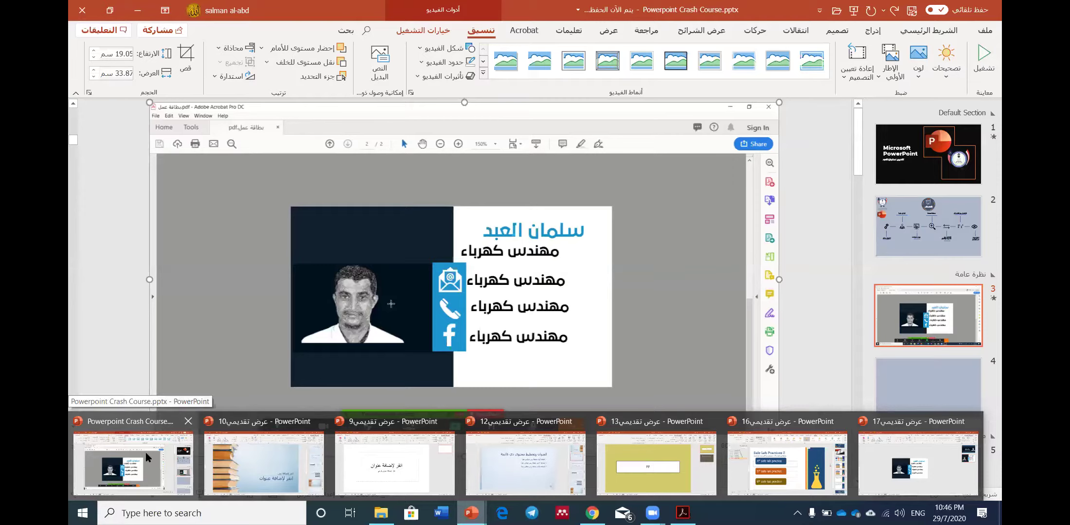
{"action": "left_click", "coordinate": [147, 457]}
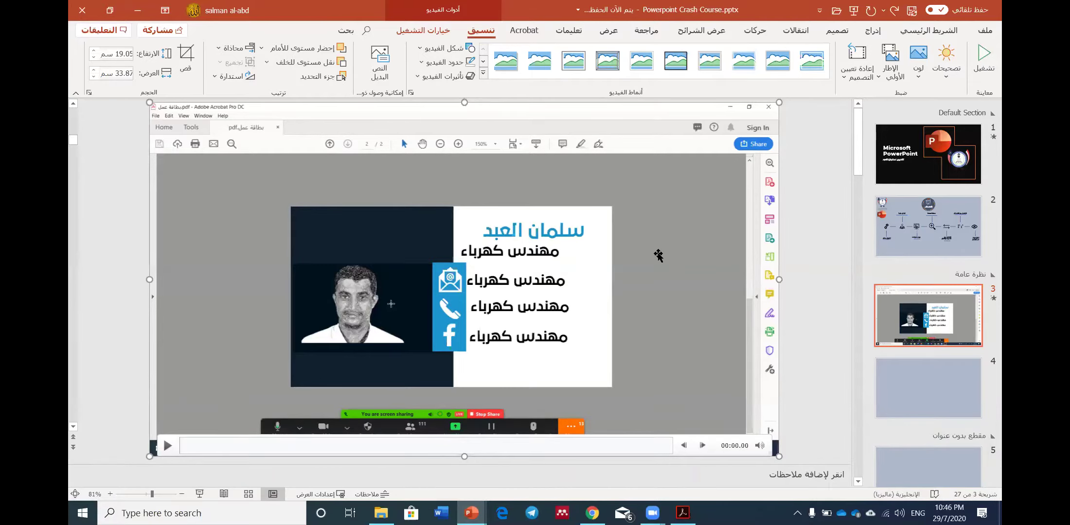
Crop the slide 3 video's right, left and top edges to the business card, then move it higher.
{"action": "left_click", "coordinate": [169, 447]}
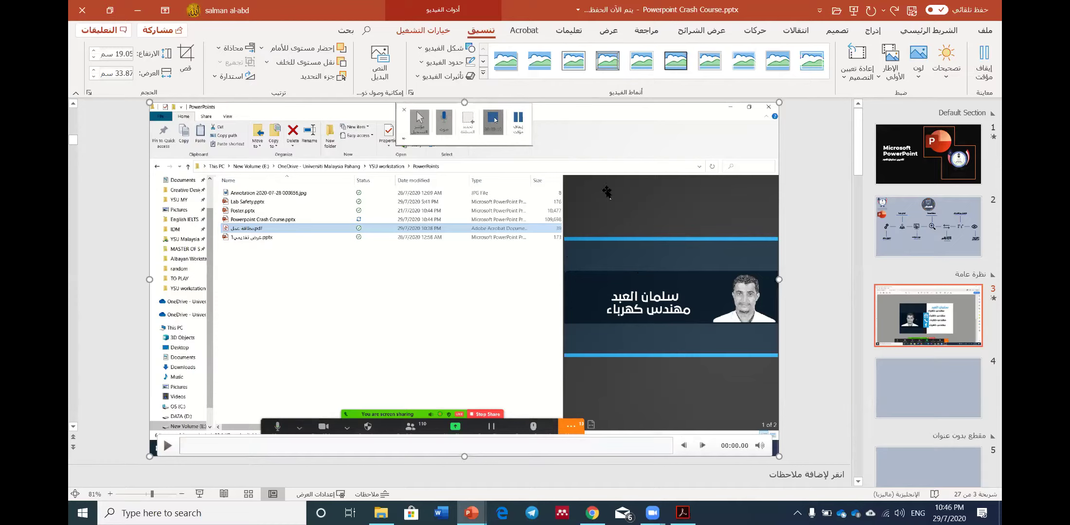
{"action": "left_click", "coordinate": [192, 70]}
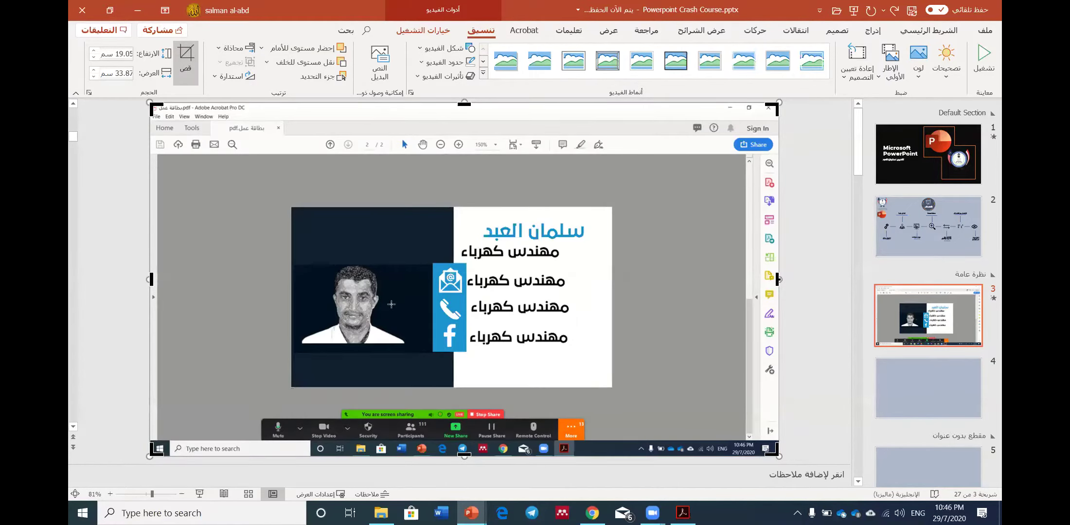
{"action": "left_click_drag", "start_coordinate": [777, 280], "coordinate": [637, 279]}
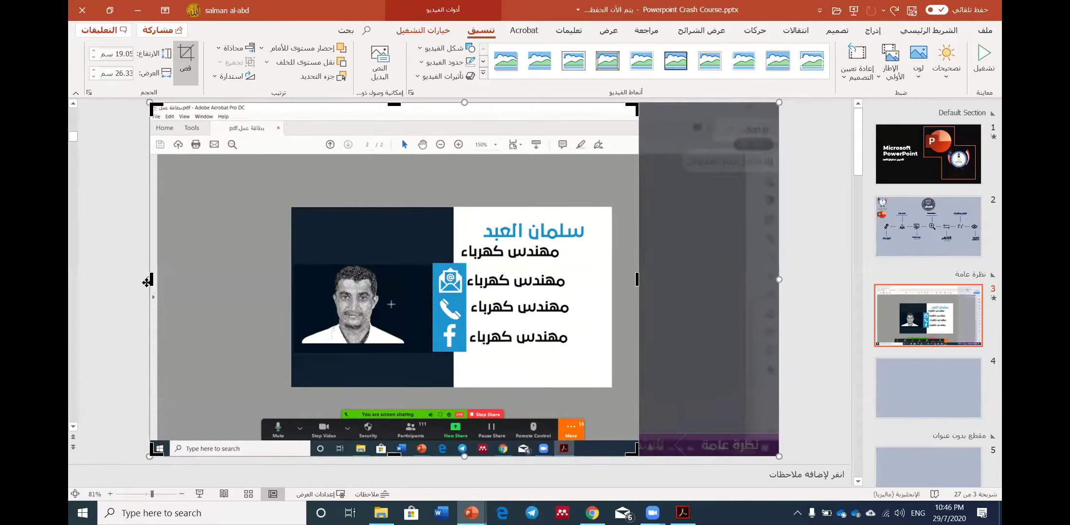
{"action": "left_click_drag", "start_coordinate": [148, 280], "coordinate": [286, 311]}
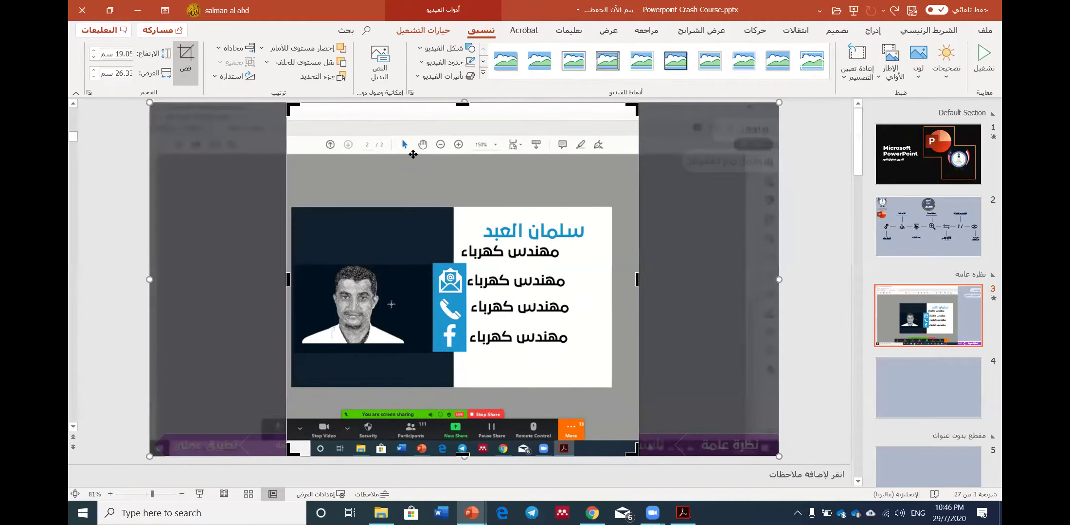
{"action": "left_click_drag", "start_coordinate": [458, 114], "coordinate": [440, 184]}
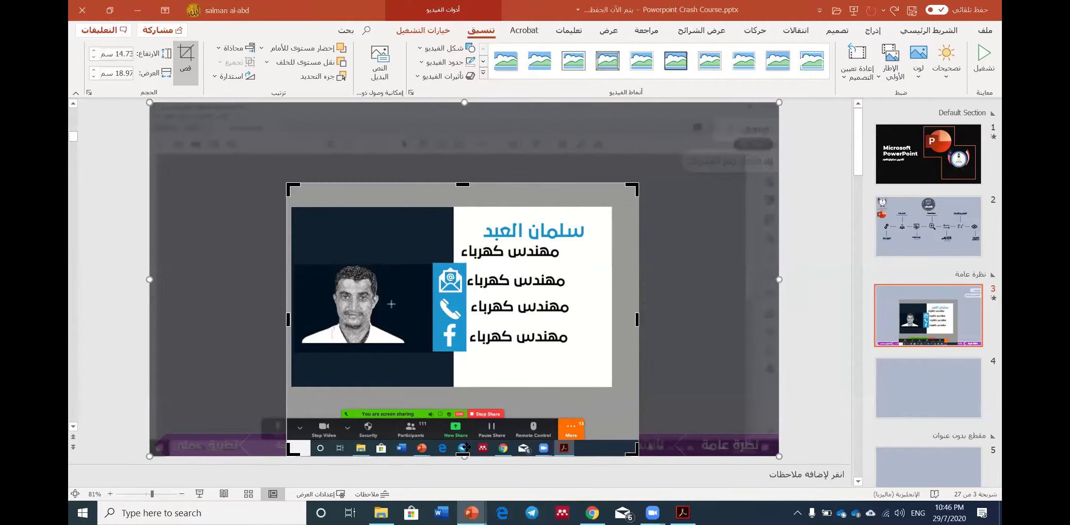
{"action": "left_click", "coordinate": [800, 287]}
{"action": "left_click_drag", "start_coordinate": [370, 453], "coordinate": [379, 387]}
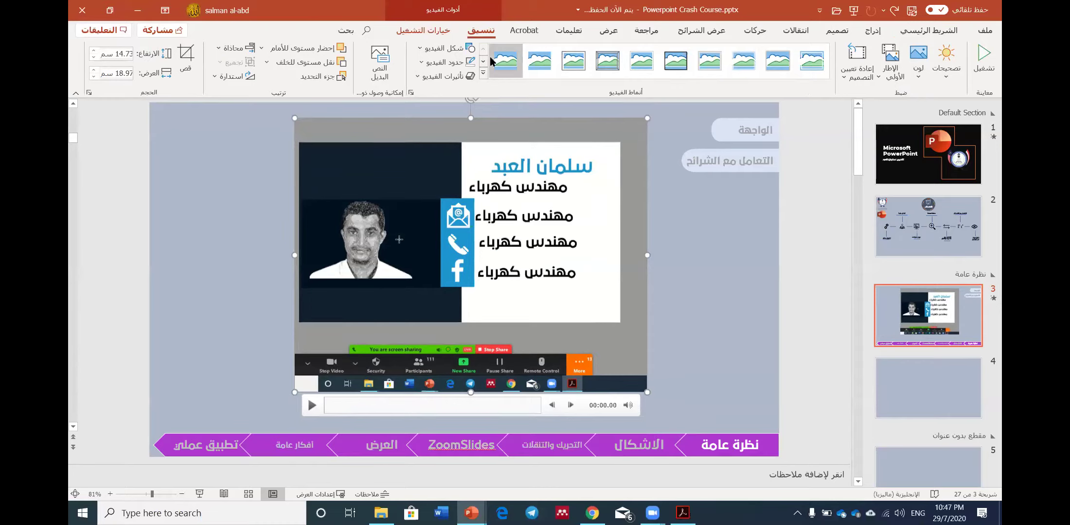
Trim the slide 3 video to start at 00:01.785 and end at 00:08.125.
{"action": "left_click", "coordinate": [519, 407]}
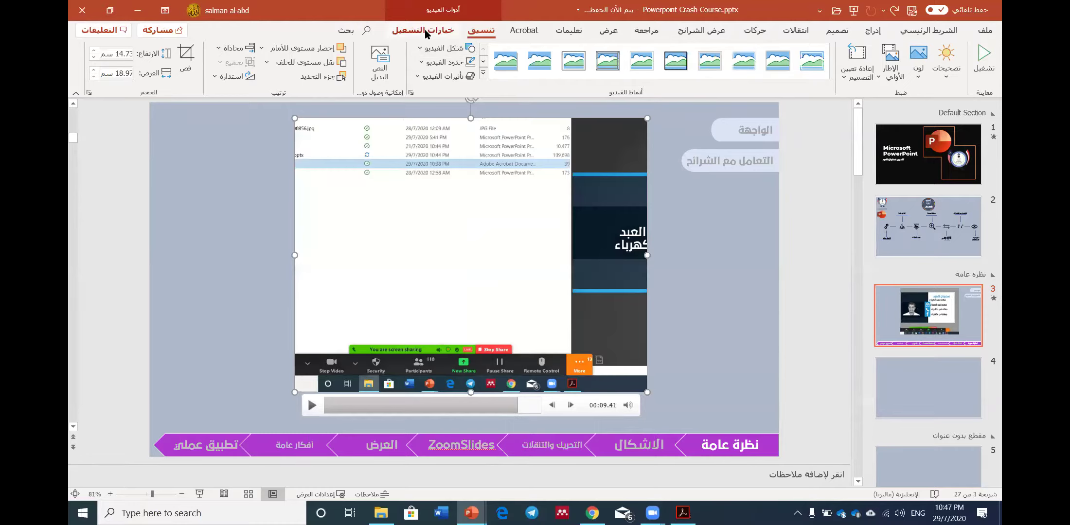
{"action": "left_click", "coordinate": [424, 33]}
{"action": "left_click", "coordinate": [866, 61]}
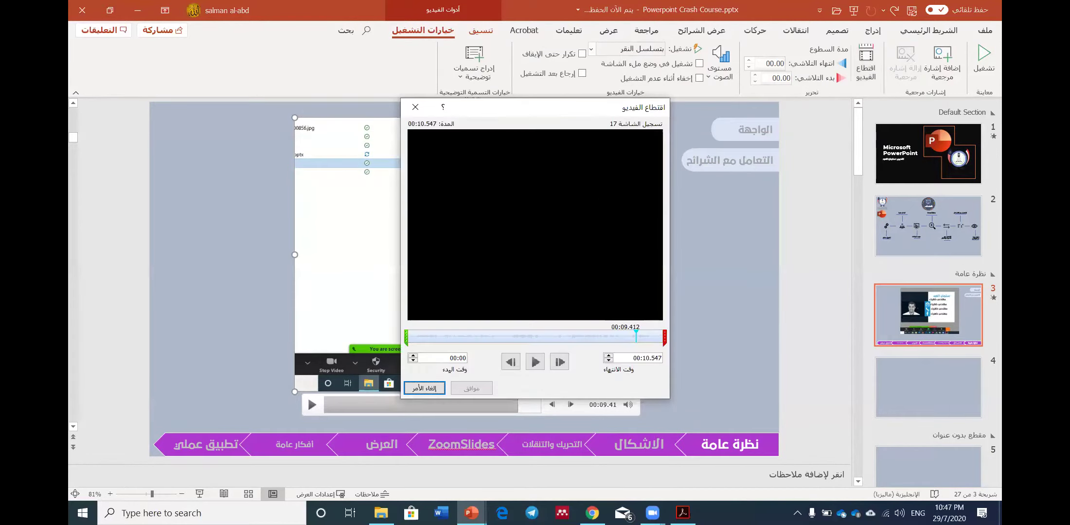
{"action": "left_click", "coordinate": [660, 344]}
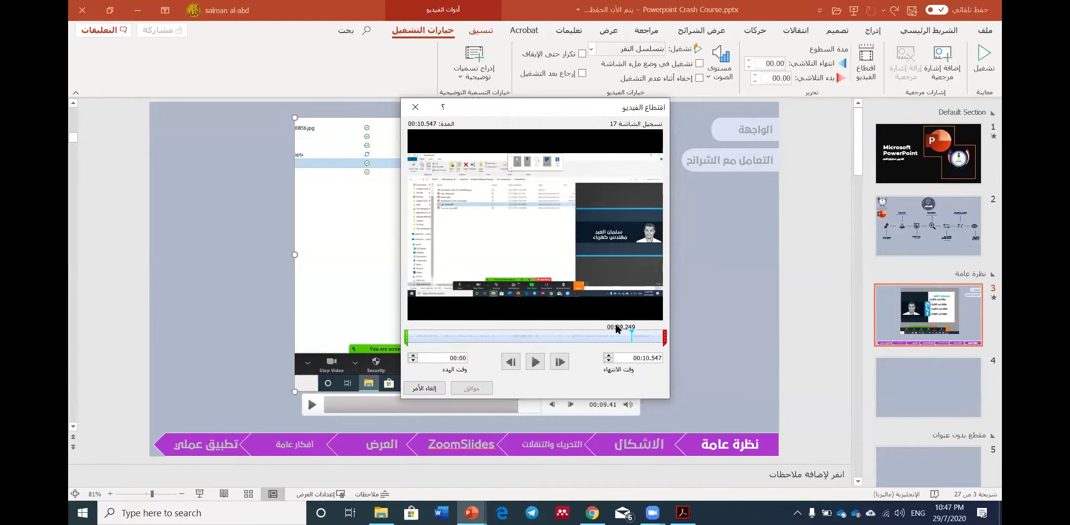
{"action": "left_click_drag", "start_coordinate": [411, 336], "coordinate": [448, 337]}
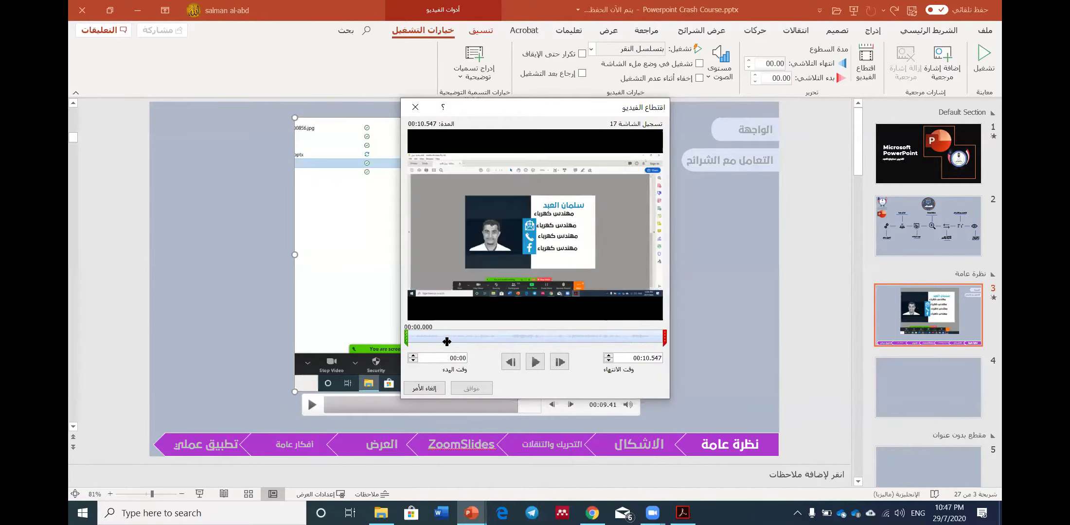
{"action": "left_click_drag", "start_coordinate": [664, 336], "coordinate": [605, 336]}
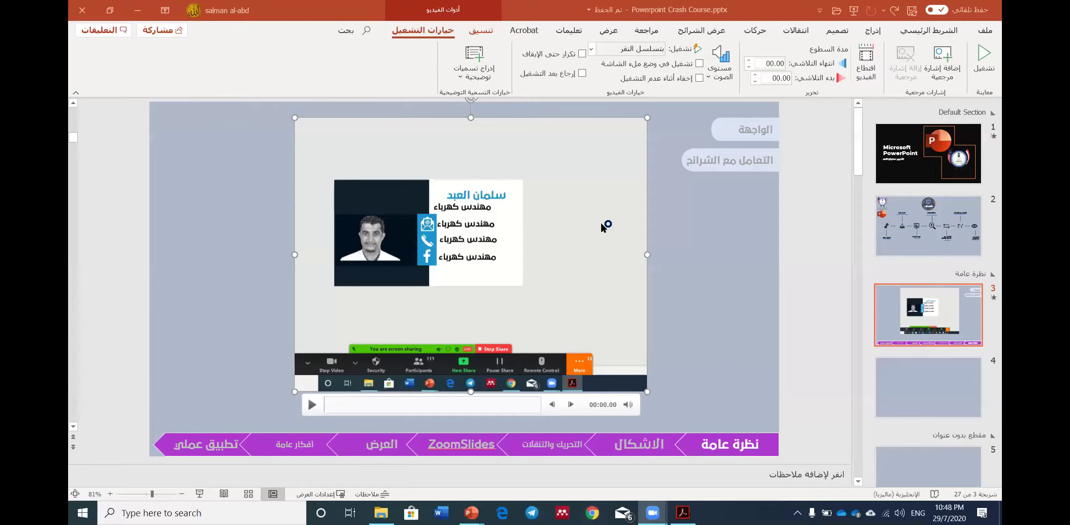
In Chrome, search Google for تهنئة عيد, correcting the query along the way.
{"action": "left_click", "coordinate": [591, 512]}
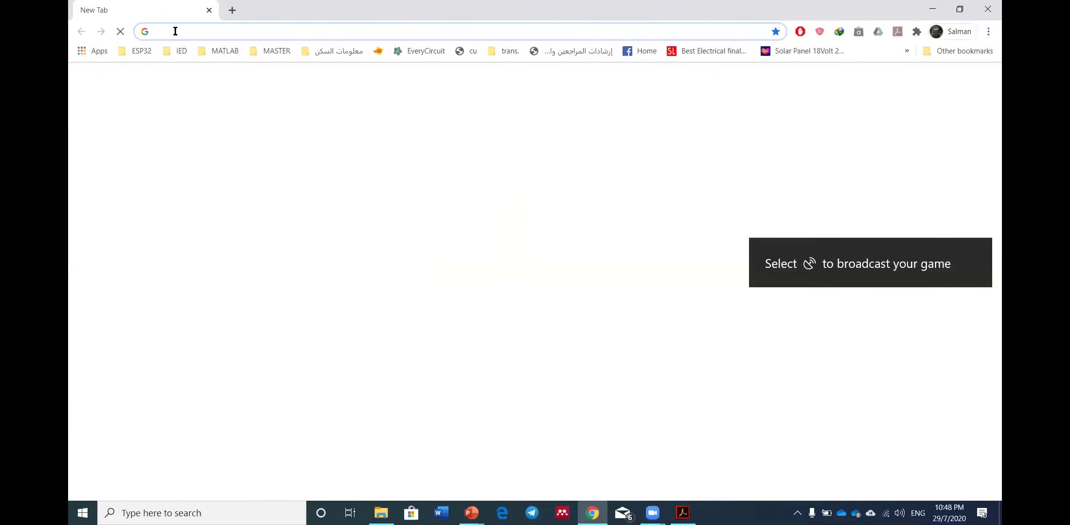
{"action": "type", "text": "j"}
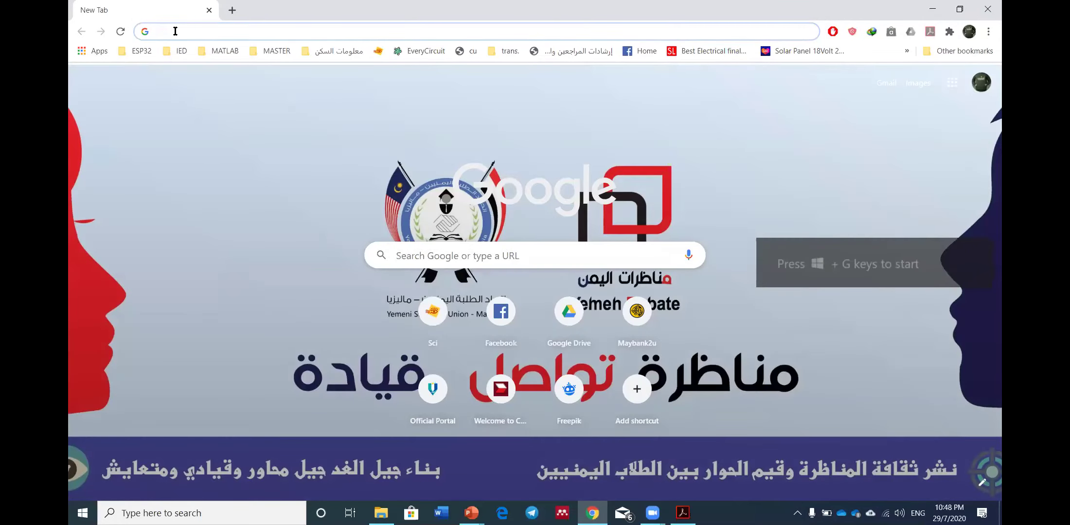
{"action": "key", "text": "BackSpace"}
{"action": "key", "text": "alt+shift"}
{"action": "type", "text": "تهنئة"}
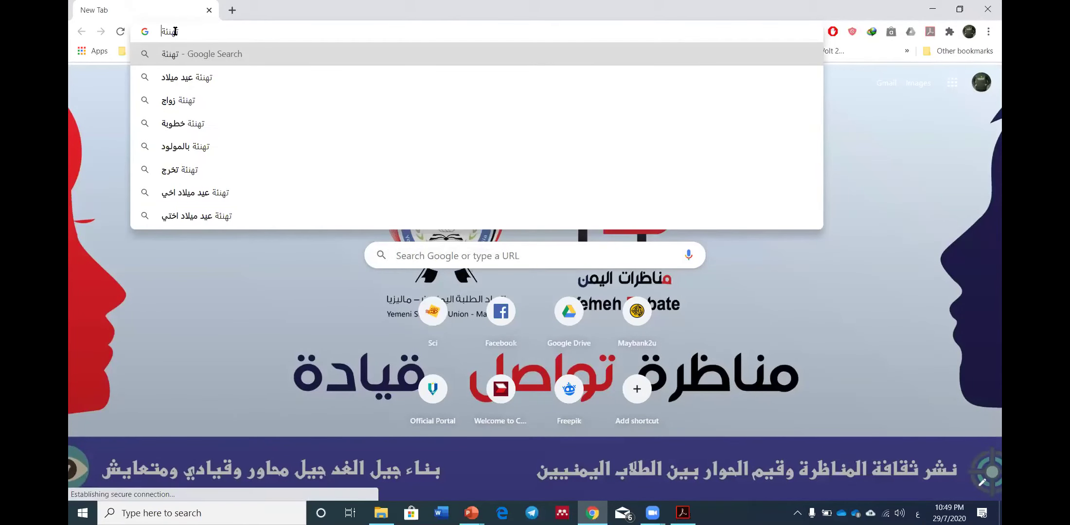
{"action": "type", "text": " عيد"}
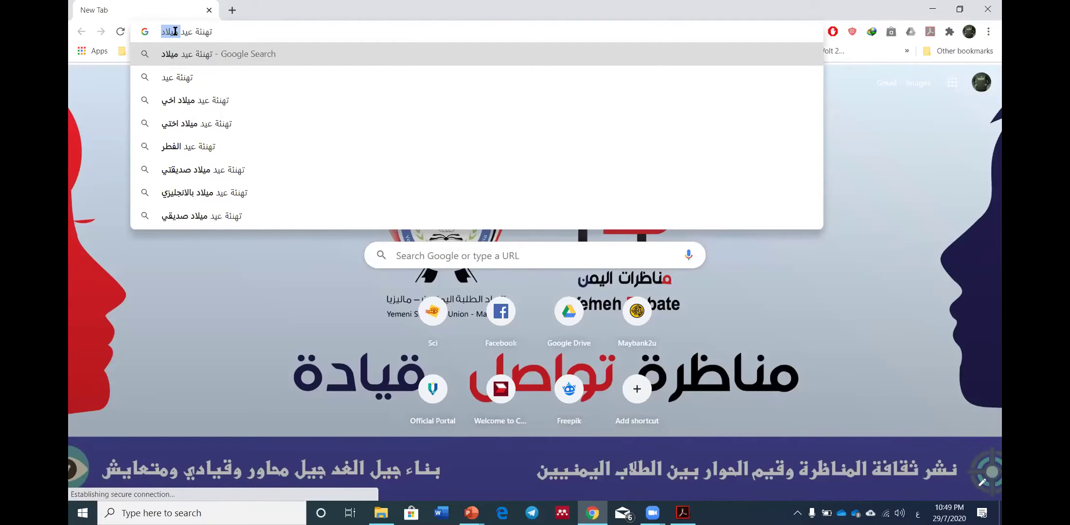
{"action": "key", "text": "Return"}
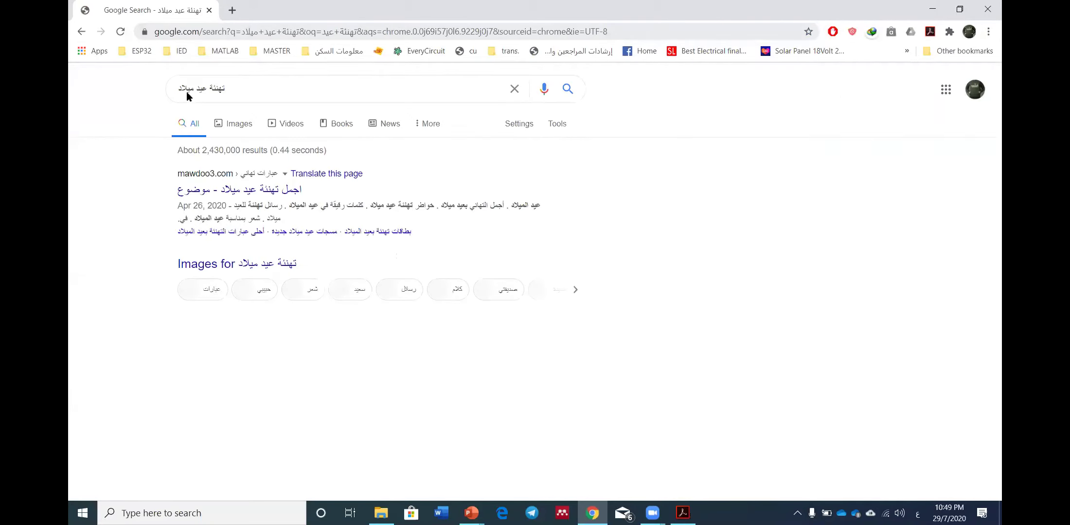
{"action": "left_click", "coordinate": [190, 89]}
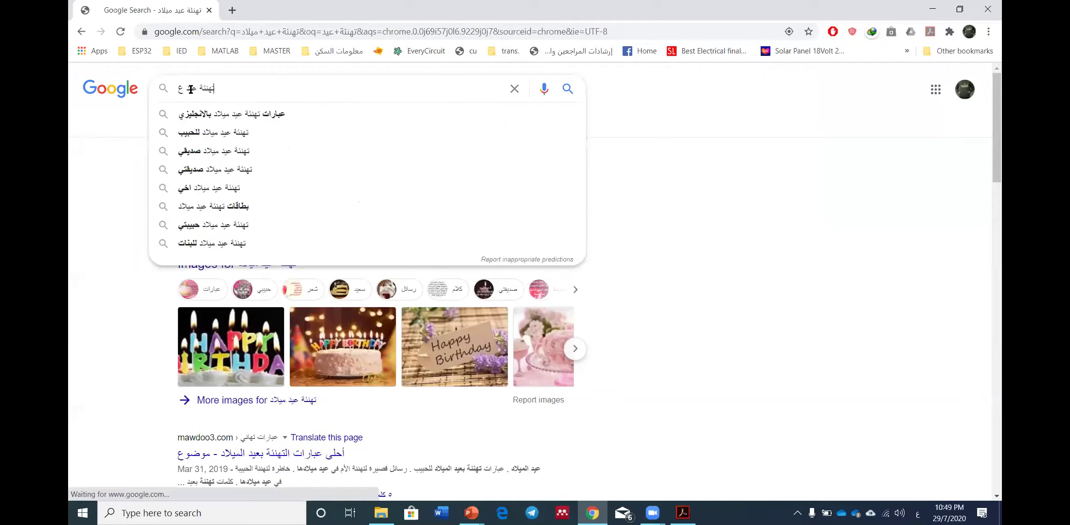
{"action": "type", "text": "عيد"}
{"action": "key", "text": "Return"}
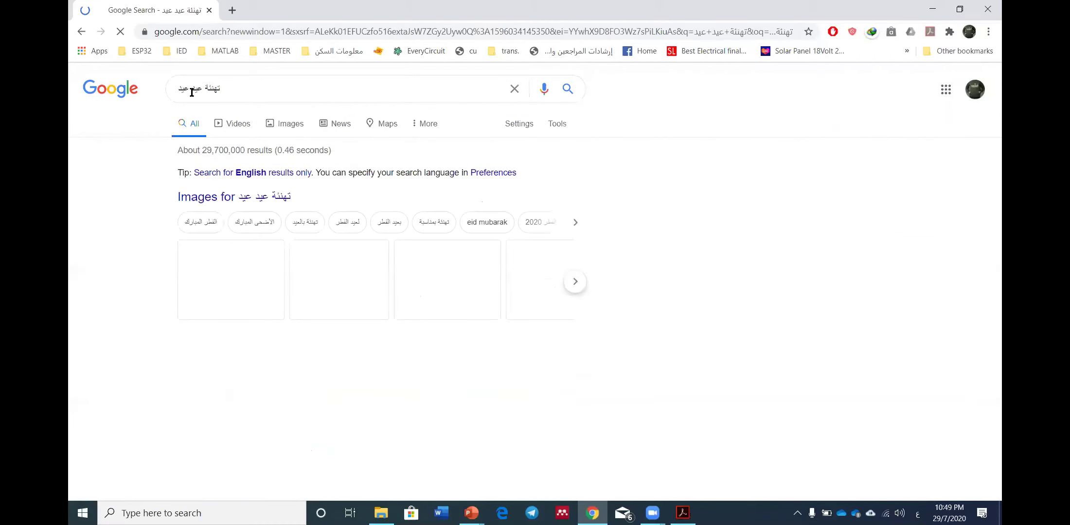
{"action": "left_click", "coordinate": [185, 89]}
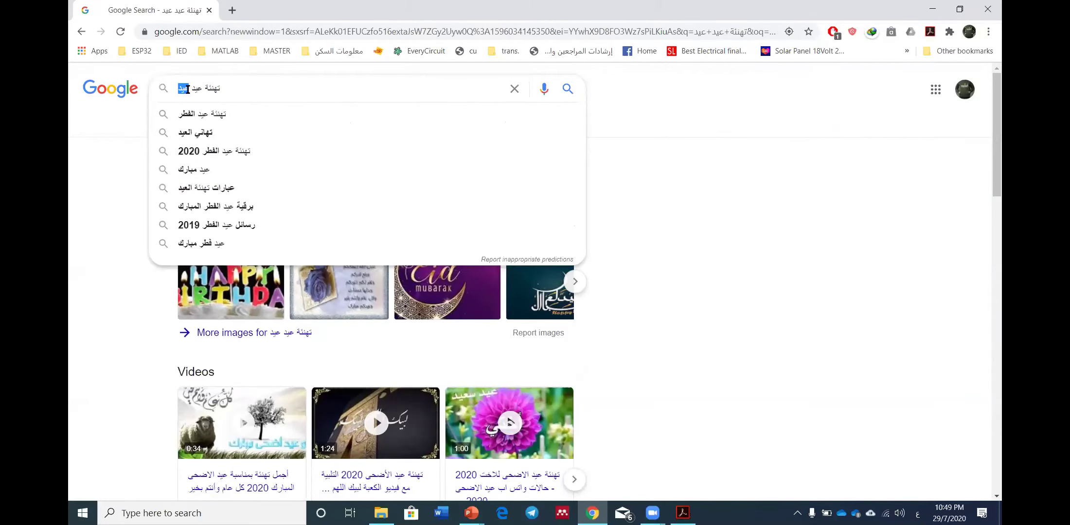
{"action": "key", "text": "BackSpace"}
{"action": "key", "text": "BackSpace"}
{"action": "key", "text": "BackSpace"}
{"action": "key", "text": "Return"}
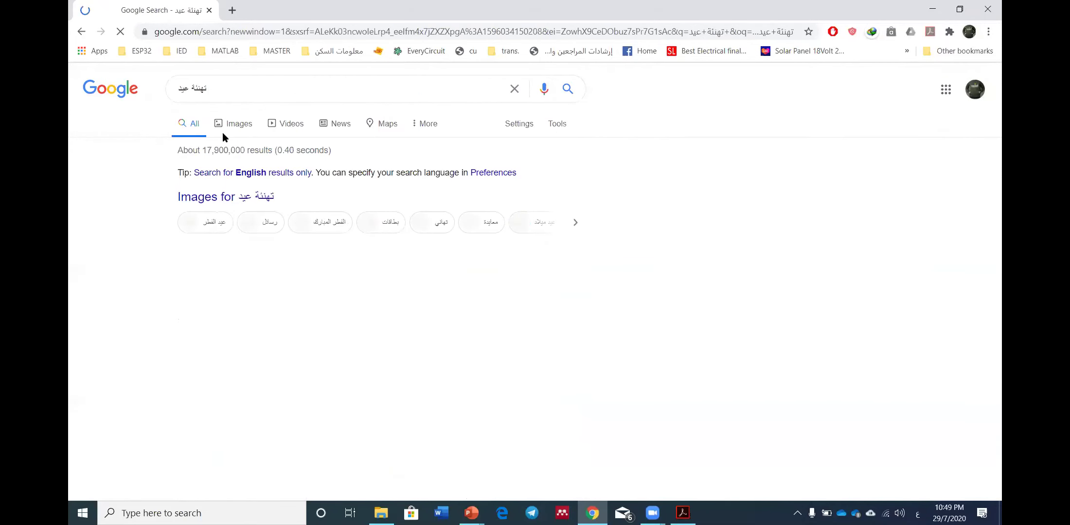
Browse the image results, preview the عيد الفطر greeting, then return to PowerPoint's first slide.
{"action": "left_click", "coordinate": [229, 125]}
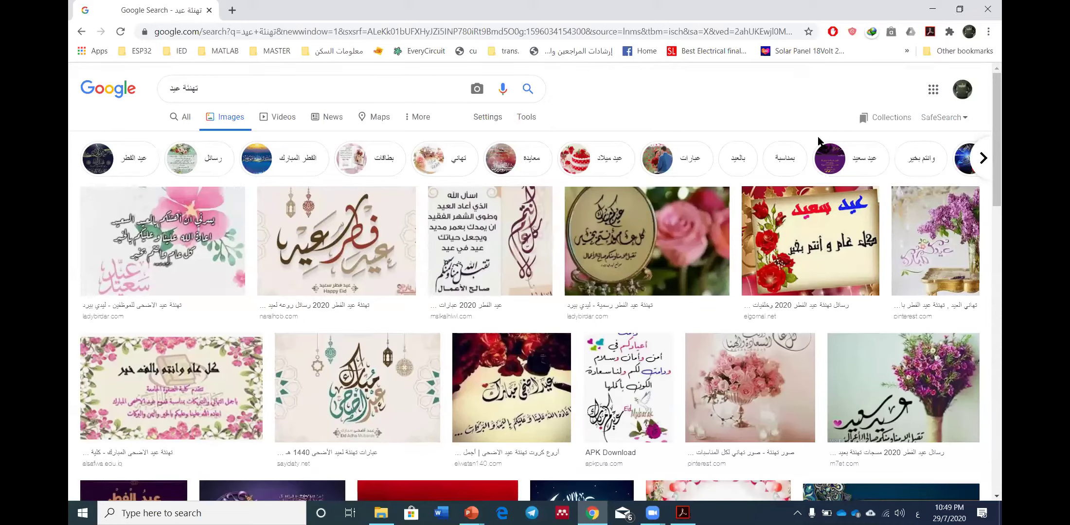
{"action": "scroll", "coordinate": [494, 238], "scroll_direction": "down", "scroll_amount": 3}
{"action": "scroll", "coordinate": [515, 194], "scroll_direction": "down", "scroll_amount": 2}
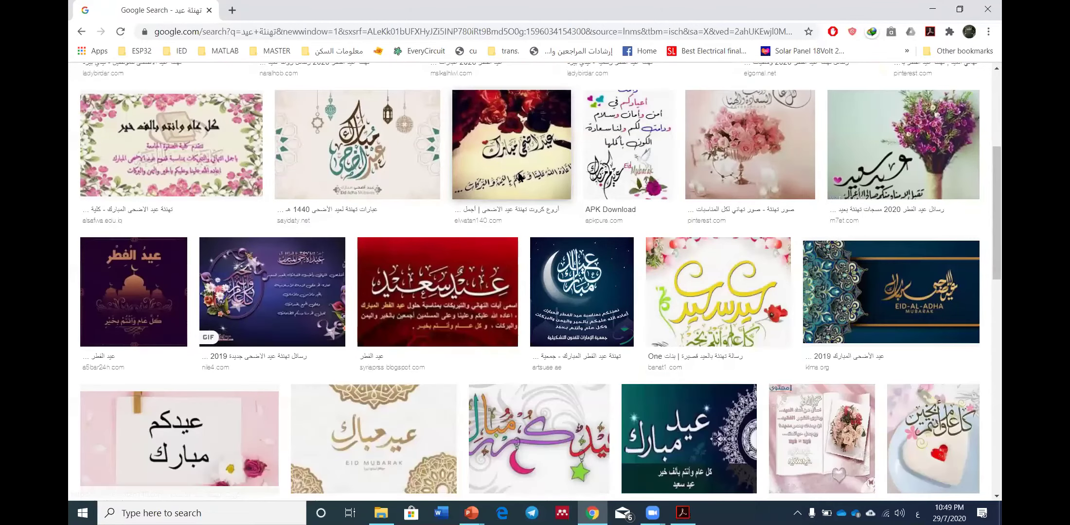
{"action": "scroll", "coordinate": [606, 238], "scroll_direction": "down", "scroll_amount": 5}
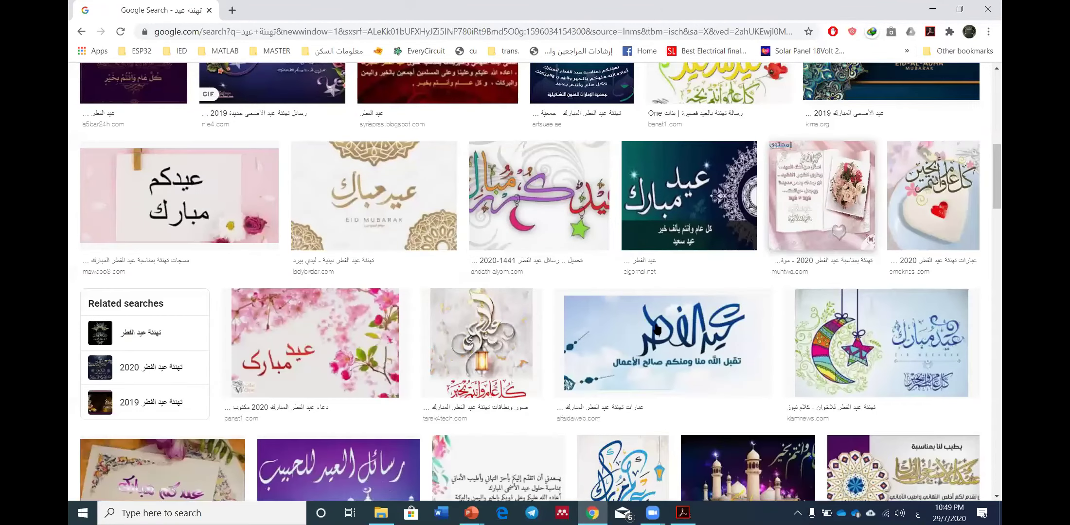
{"action": "left_click", "coordinate": [651, 324]}
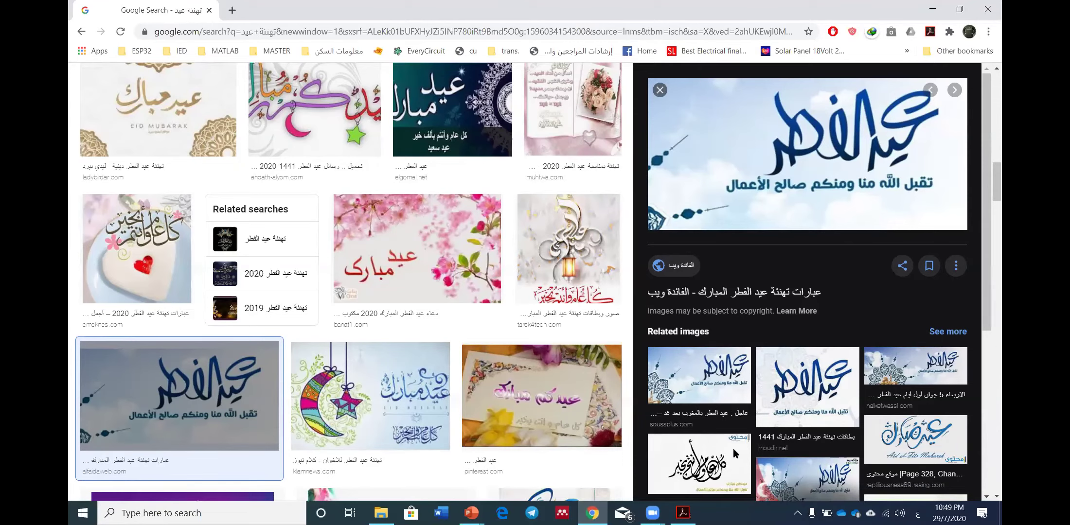
{"action": "left_click", "coordinate": [470, 513]}
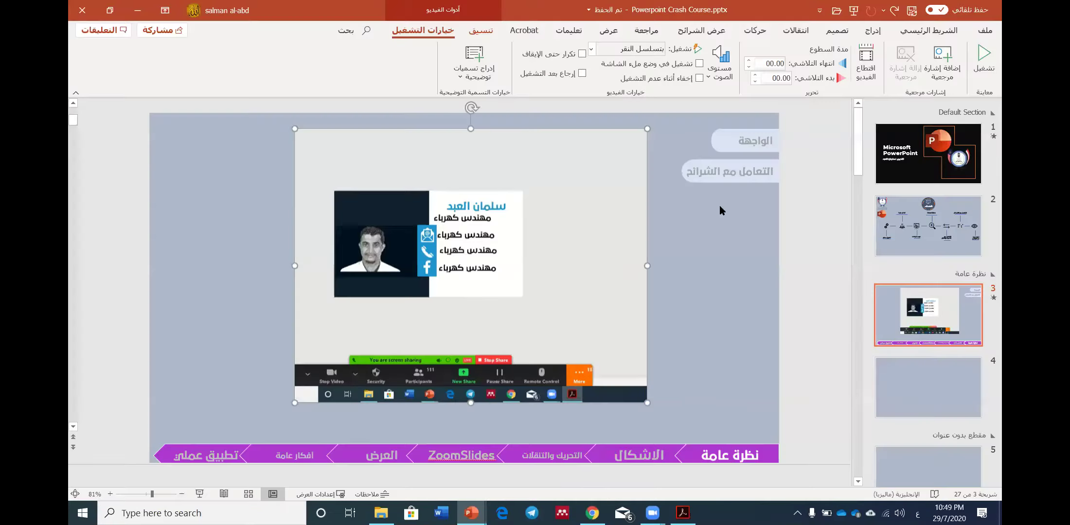
{"action": "key", "text": "Home"}
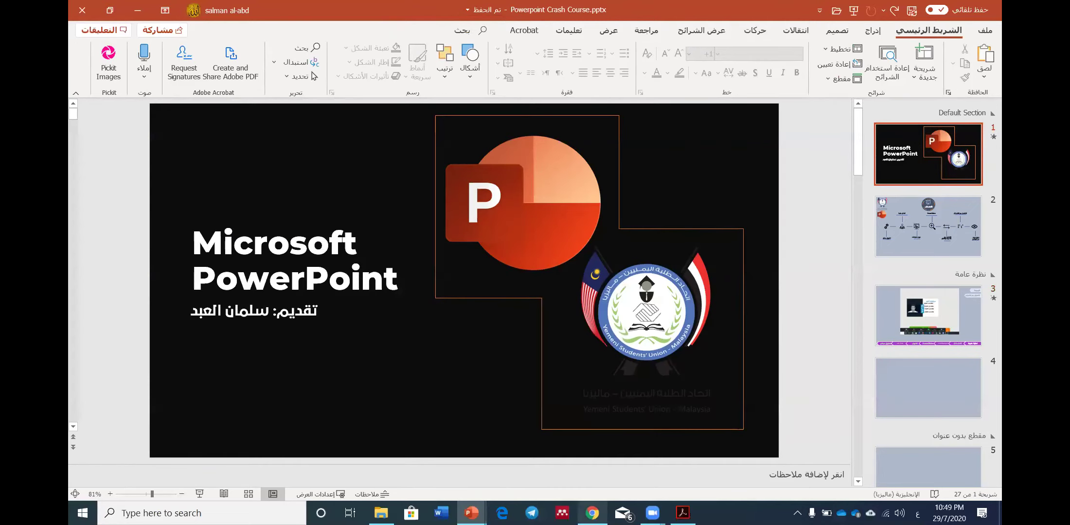